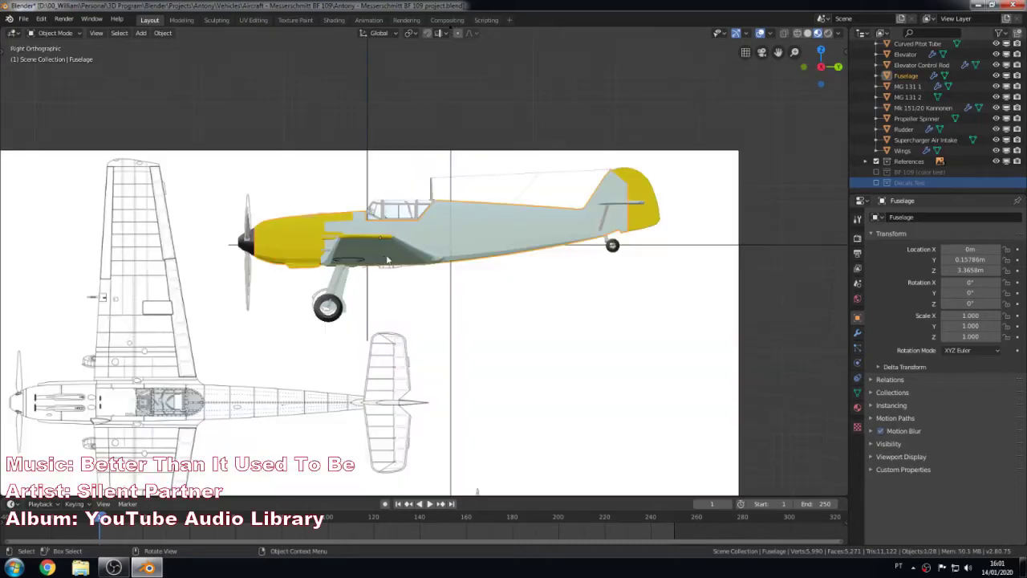
# Step: Enter Edit Mode on the Fuselage and slide the first cowling vertex up its edge
pyautogui.press('Tab')
pyautogui.moveTo(387, 260)
pyautogui.mouseDown(button='middle')
pyautogui.moveTo(508, 291)
pyautogui.moveTo(502, 344)
pyautogui.moveTo(548, 366)
pyautogui.mouseUp(button='middle')
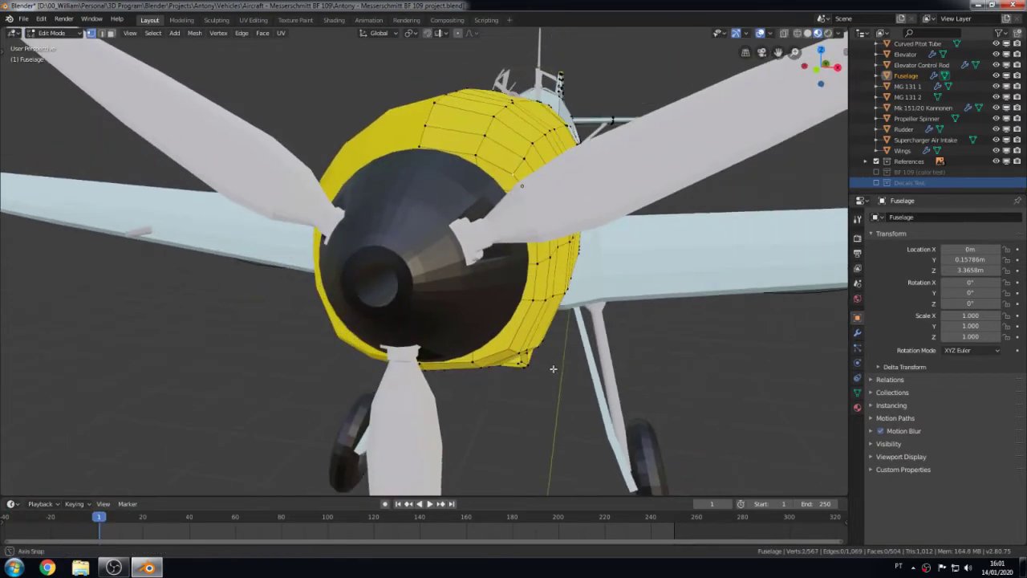
pyautogui.press('g')
pyautogui.press('x')
pyautogui.rightClick(540, 365)
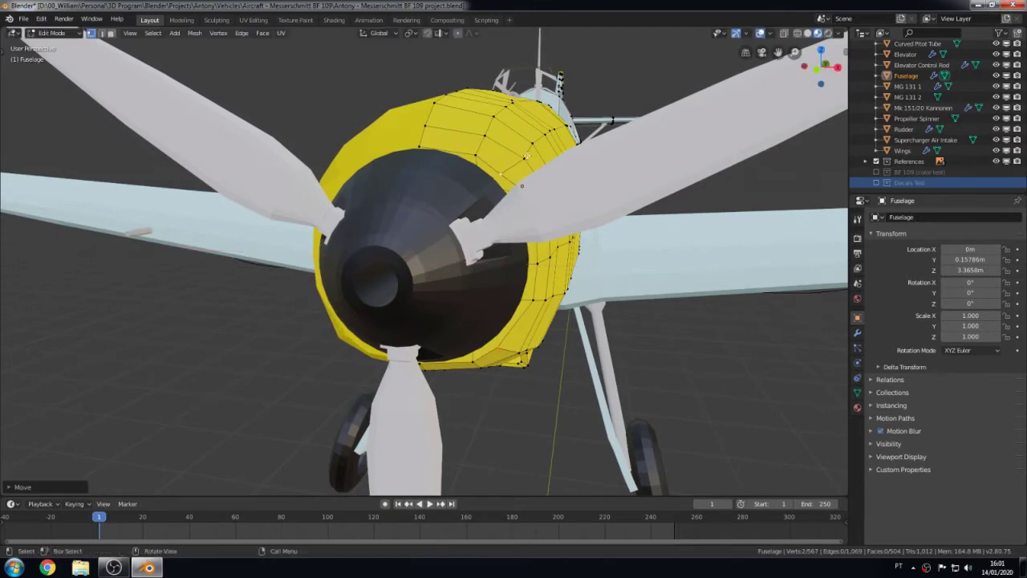
pyautogui.press('g')
pyautogui.press('g')
pyautogui.click(507, 207)
# Step: Reposition the next cowling vertex and slide another along its edge from a low front view
pyautogui.press('g')
pyautogui.click(559, 253)
pyautogui.moveTo(564, 288)
pyautogui.mouseDown(button='middle')
pyautogui.moveTo(546, 321)
pyautogui.moveTo(573, 361)
pyautogui.moveTo(517, 331)
pyautogui.moveTo(569, 412)
pyautogui.moveTo(547, 307)
pyautogui.mouseUp(button='middle')
pyautogui.press('g')
pyautogui.press('g')
pyautogui.click(572, 359)
# Step: Move one cowling vertex along X and slide the next one along the cowling edge
pyautogui.press('g')
pyautogui.press('x')
pyautogui.click(569, 412)
pyautogui.press('g')
pyautogui.press('g')
pyautogui.click(593, 346)
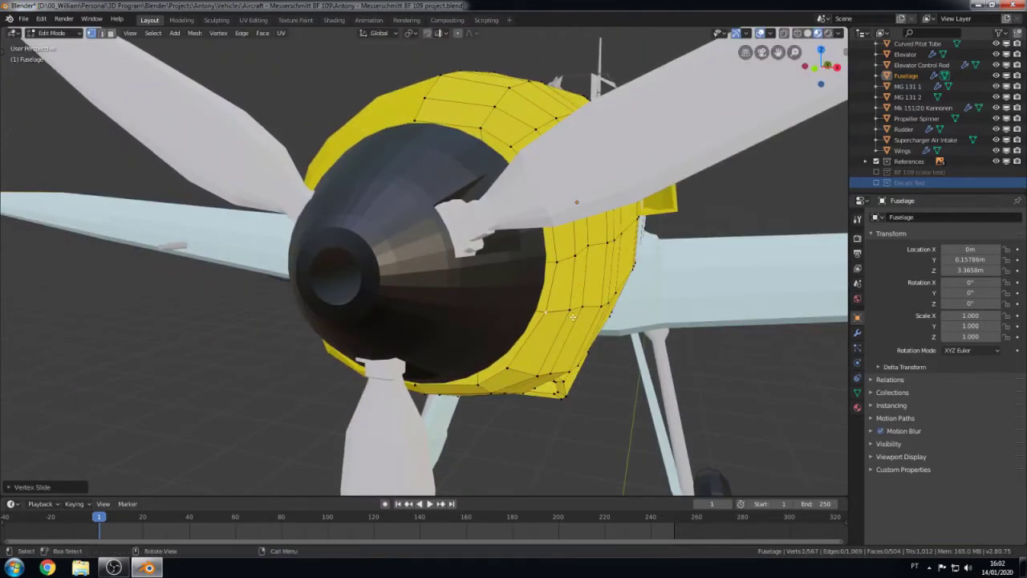
# Step: Slide a vertex along the edge on the side of the cowling
pyautogui.moveTo(594, 346)
pyautogui.mouseDown(button='middle')
pyautogui.moveTo(517, 328)
pyautogui.moveTo(482, 281)
pyautogui.mouseUp(button='middle')
pyautogui.scroll(5, 562, 337)
pyautogui.scroll(-2, 498, 305)
pyautogui.scroll(3, 466, 263)
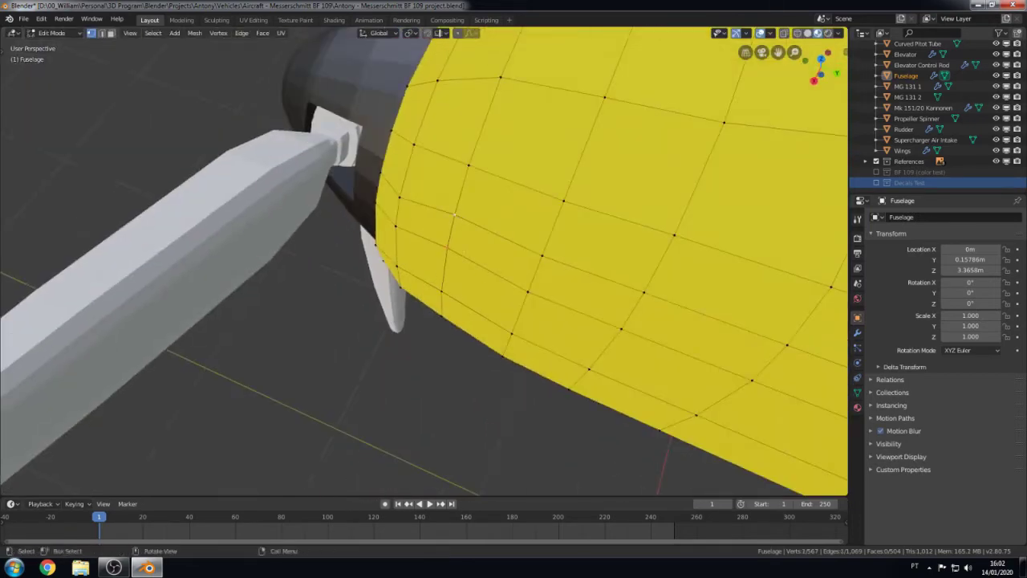
pyautogui.press('g')
pyautogui.press('g')
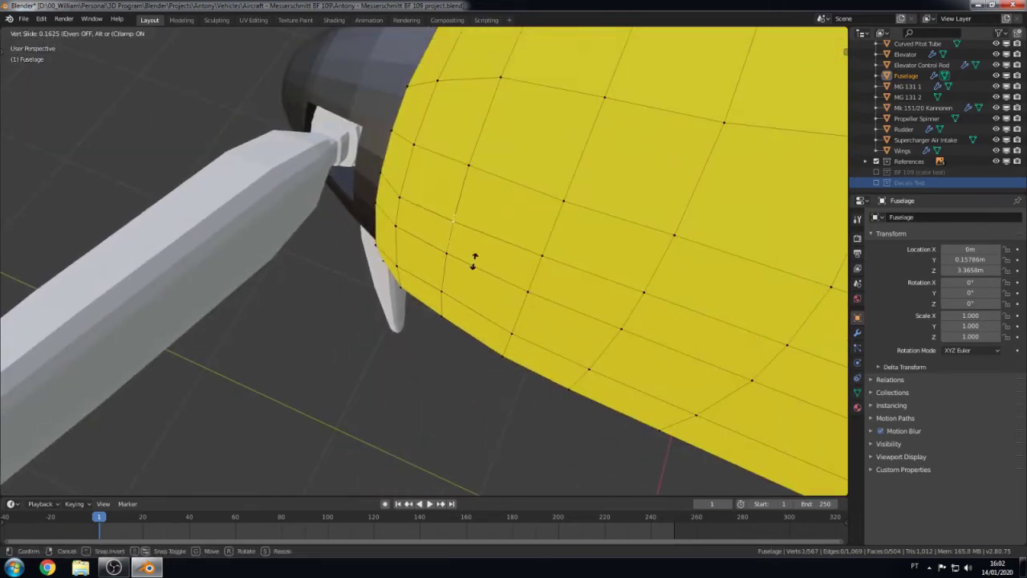
pyautogui.click(473, 261)
# Step: Slide another cowling vertex from a side view, then check the cowling from the front
pyautogui.scroll(-3, 474, 260)
pyautogui.moveTo(474, 261)
pyautogui.mouseDown(button='middle')
pyautogui.moveTo(521, 161)
pyautogui.moveTo(543, 164)
pyautogui.mouseUp(button='middle')
pyautogui.press('g')
pyautogui.press('g')
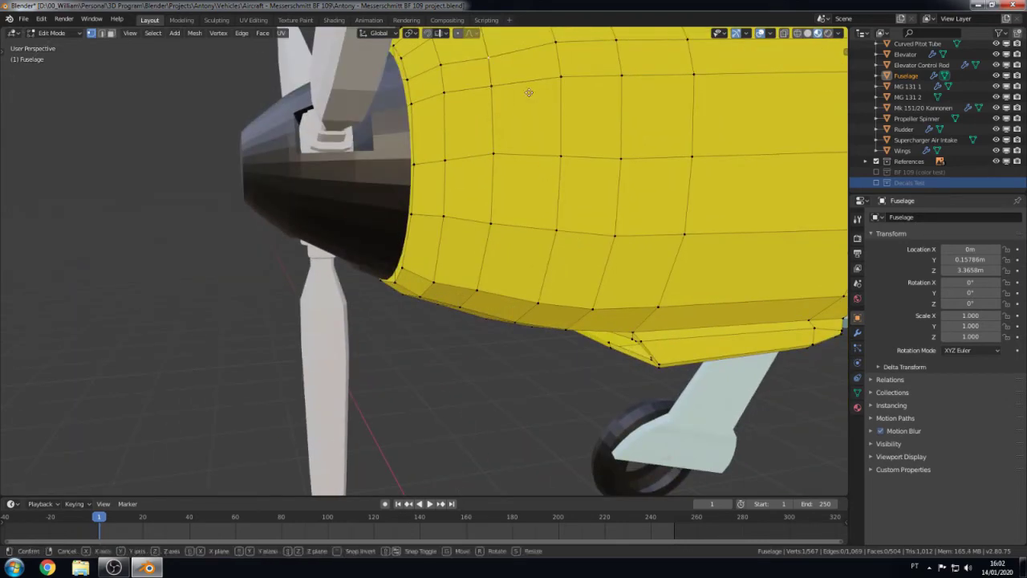
pyautogui.click(529, 92)
pyautogui.scroll(-2, 476, 254)
pyautogui.moveTo(476, 254)
pyautogui.mouseDown(button='middle')
pyautogui.moveTo(514, 350)
pyautogui.moveTo(537, 276)
pyautogui.moveTo(396, 283)
pyautogui.moveTo(473, 356)
pyautogui.mouseUp(button='middle')
# Step: Try a vertical Z move on the selected cowling vertices, then view them from the right side
pyautogui.press('g')
pyautogui.rightClick(513, 350)
pyautogui.scroll(3, 537, 276)
pyautogui.press('g')
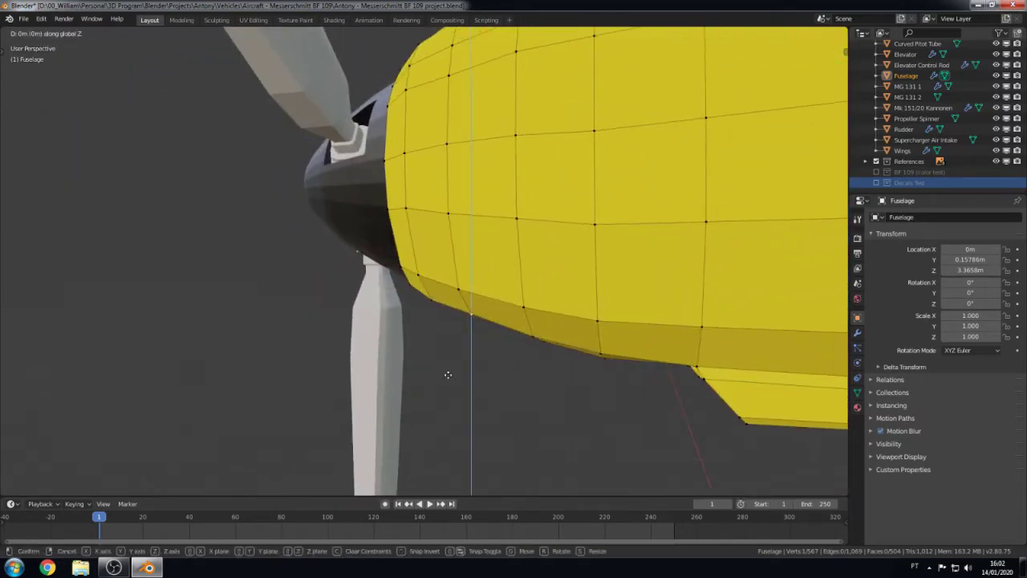
pyautogui.press('z')
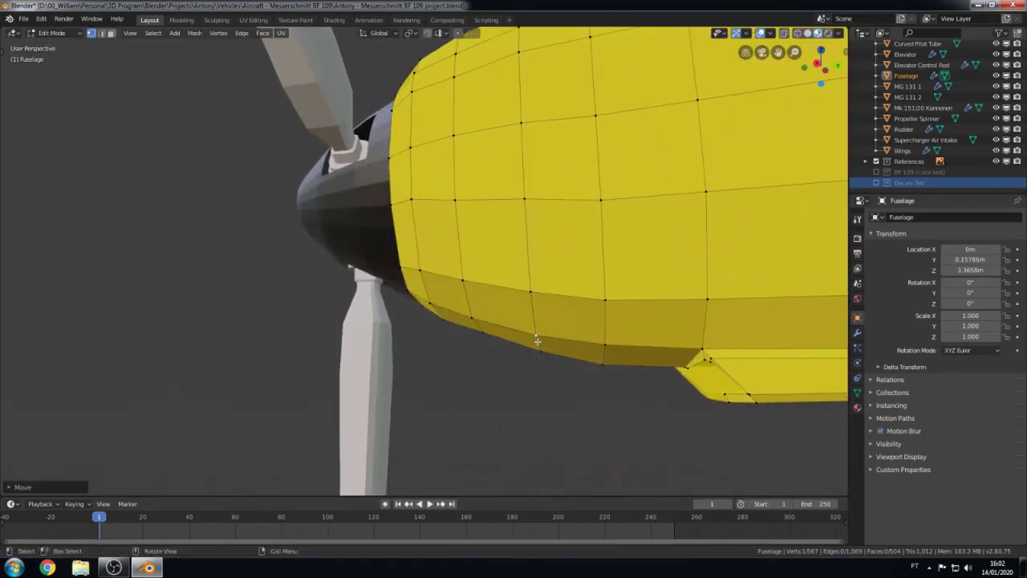
pyautogui.moveTo(455, 365)
pyautogui.mouseDown(button='middle')
pyautogui.moveTo(457, 353)
pyautogui.moveTo(669, 329)
pyautogui.moveTo(658, 289)
pyautogui.mouseUp(button='middle')
pyautogui.rightClick(473, 345)
pyautogui.press('KP_3')
pyautogui.scroll(-3, 533, 351)
# Step: Check the cowling in wireframe, then return to solid shading
pyautogui.press('z')
pyautogui.click(575, 294)
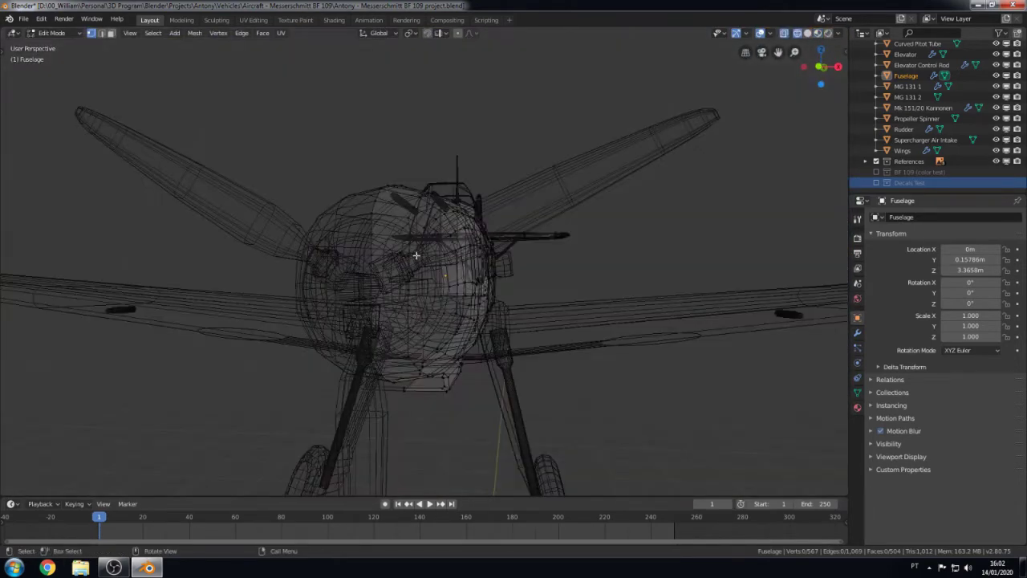
pyautogui.moveTo(575, 293); pyautogui.dragTo(433, 283, button='middle')
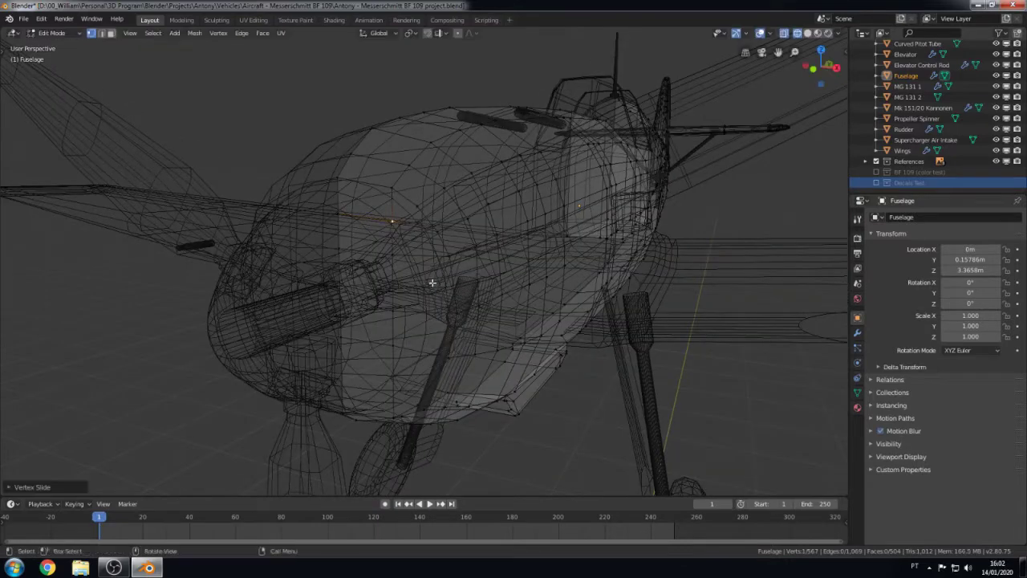
pyautogui.press('z')
pyautogui.click(489, 351)
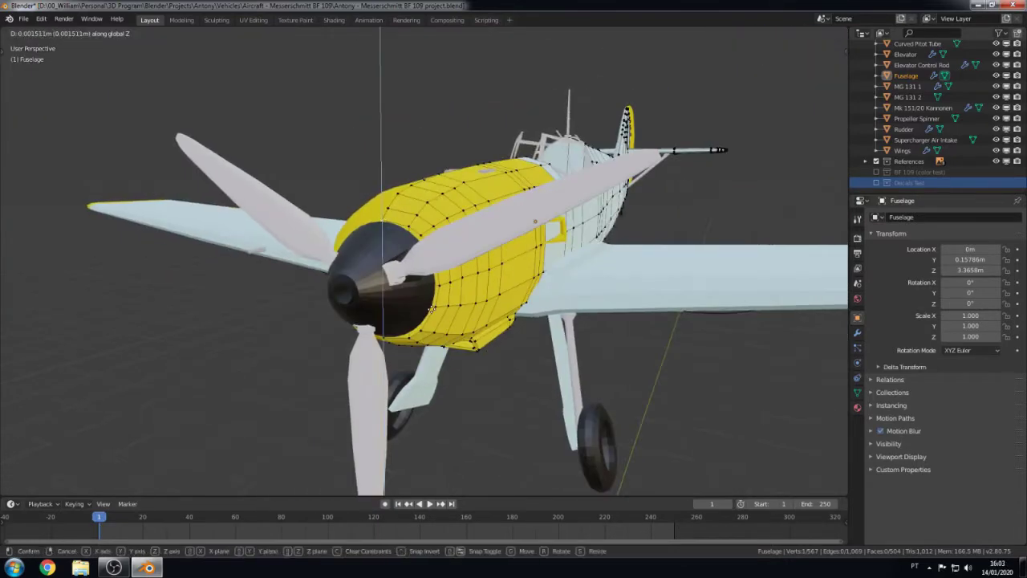
pyautogui.scroll(3, 385, 221)
pyautogui.moveTo(384, 221)
pyautogui.mouseDown(button='middle')
pyautogui.moveTo(576, 341)
pyautogui.moveTo(526, 213)
pyautogui.moveTo(548, 224)
pyautogui.mouseUp(button='middle')
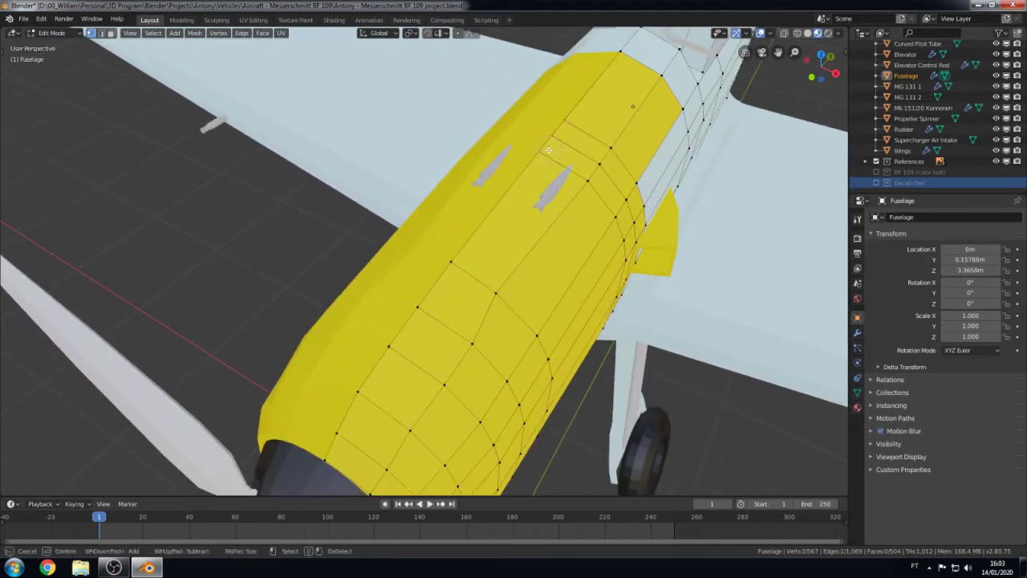
# Step: Inset the top cowling face and show it as wireframe over the blueprint
pyautogui.press('i')
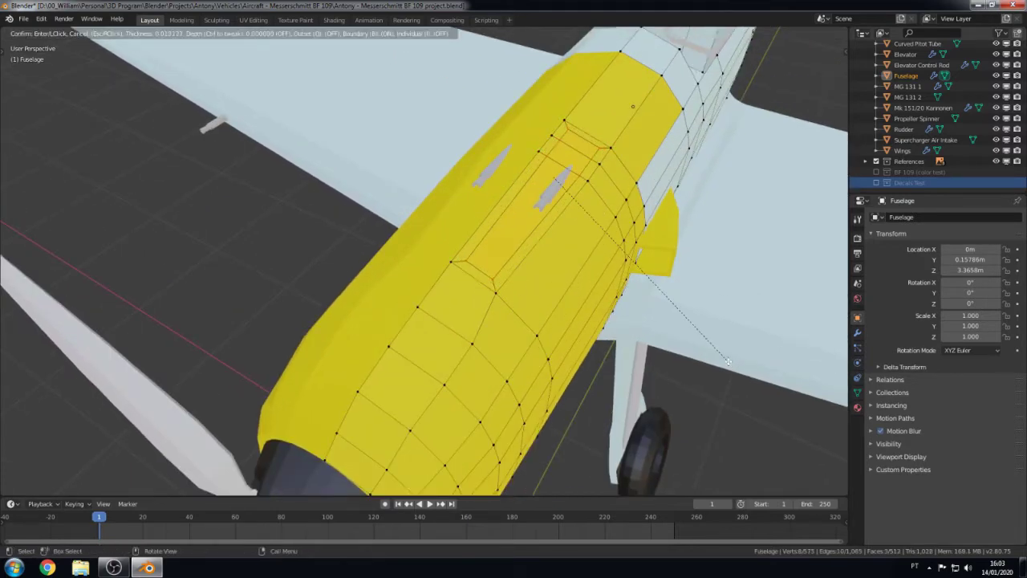
pyautogui.click(726, 360)
pyautogui.moveTo(725, 360); pyautogui.dragTo(552, 296, button='middle')
pyautogui.press('z')
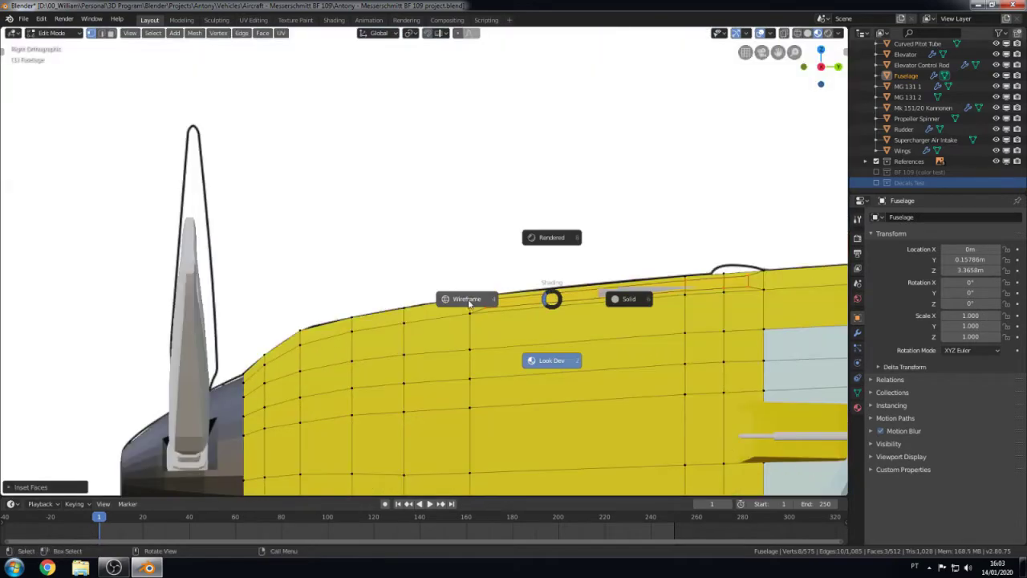
pyautogui.click(468, 298)
pyautogui.moveTo(727, 298); pyautogui.dragTo(724, 317, button='middle')
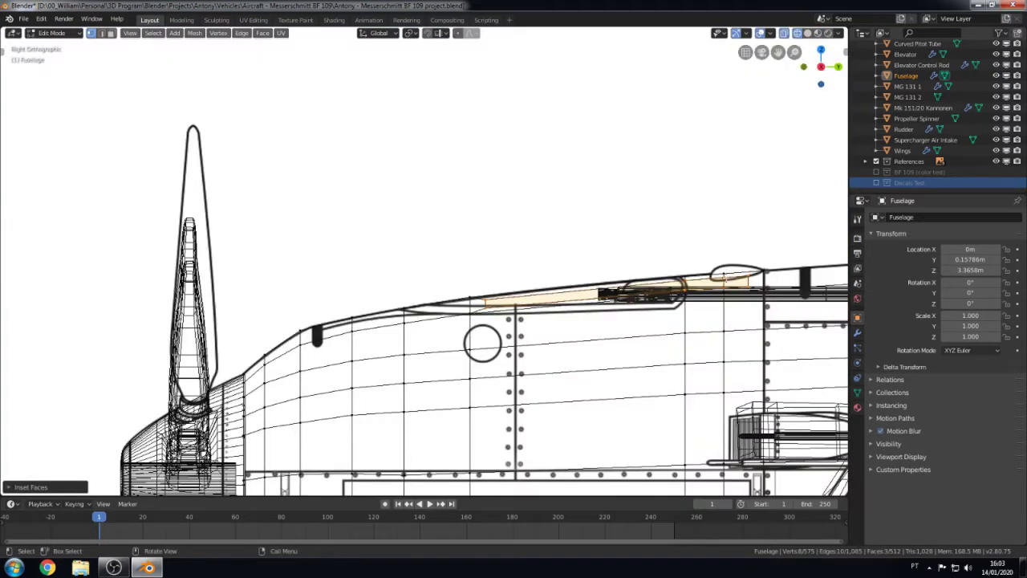
# Step: Clear the selection and compare the top panel against the blueprint in X-ray
pyautogui.hotkey('alt', 'a')
pyautogui.rightClick(724, 317)
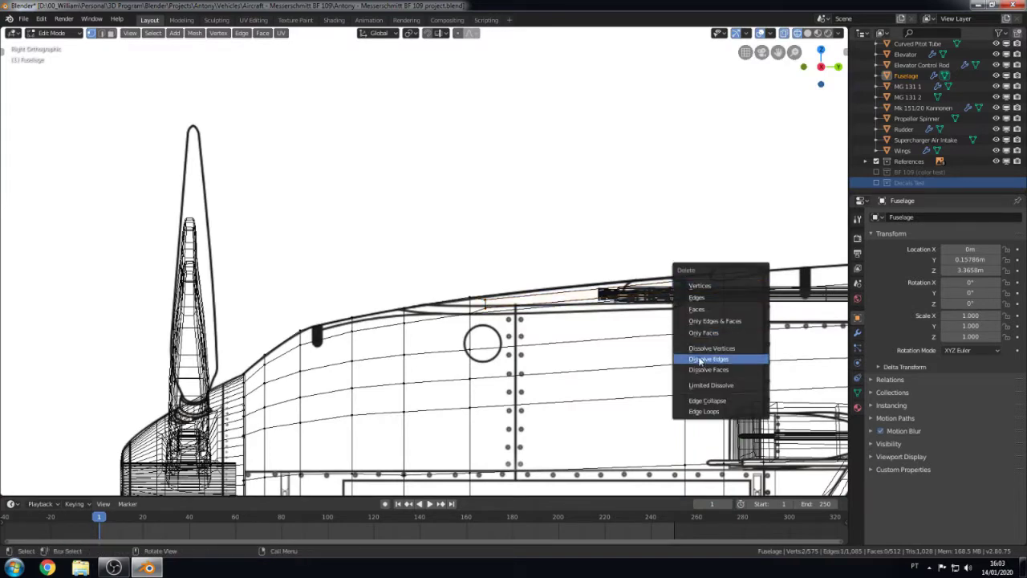
pyautogui.press('Escape')
pyautogui.moveTo(706, 329); pyautogui.dragTo(708, 333, button='middle')
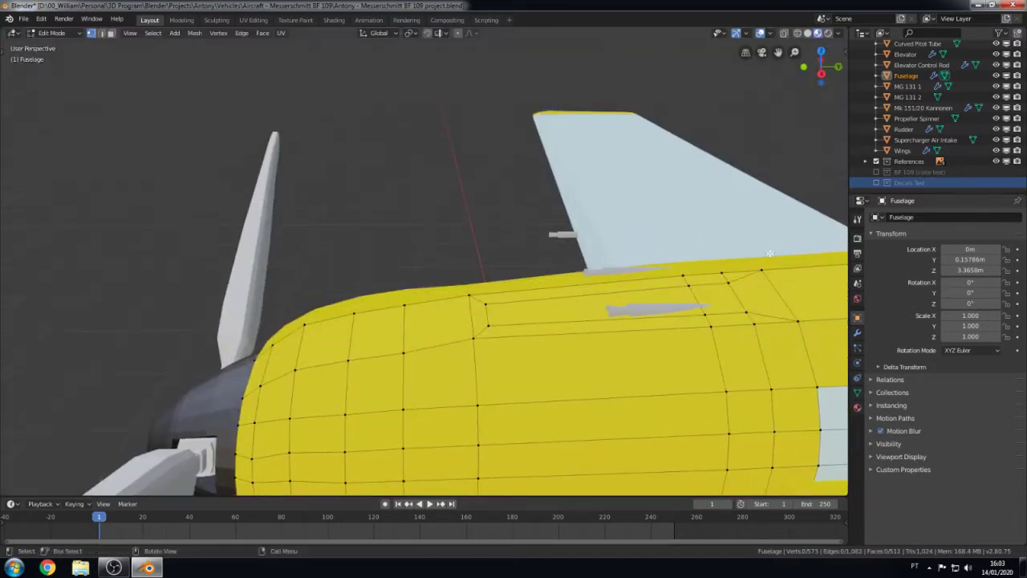
pyautogui.moveTo(726, 297); pyautogui.dragTo(520, 315, button='middle')
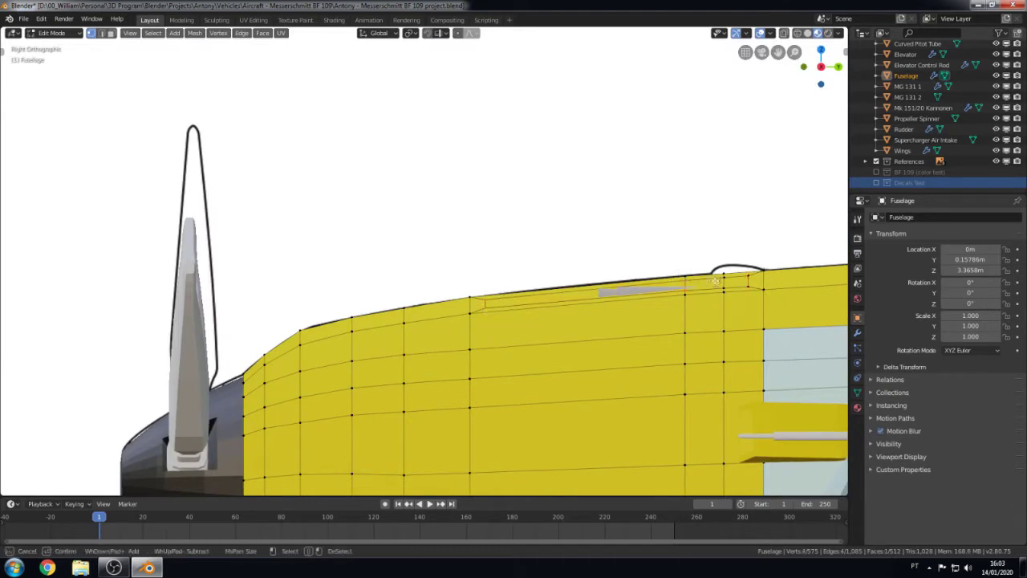
pyautogui.hotkey('shift', 'z')
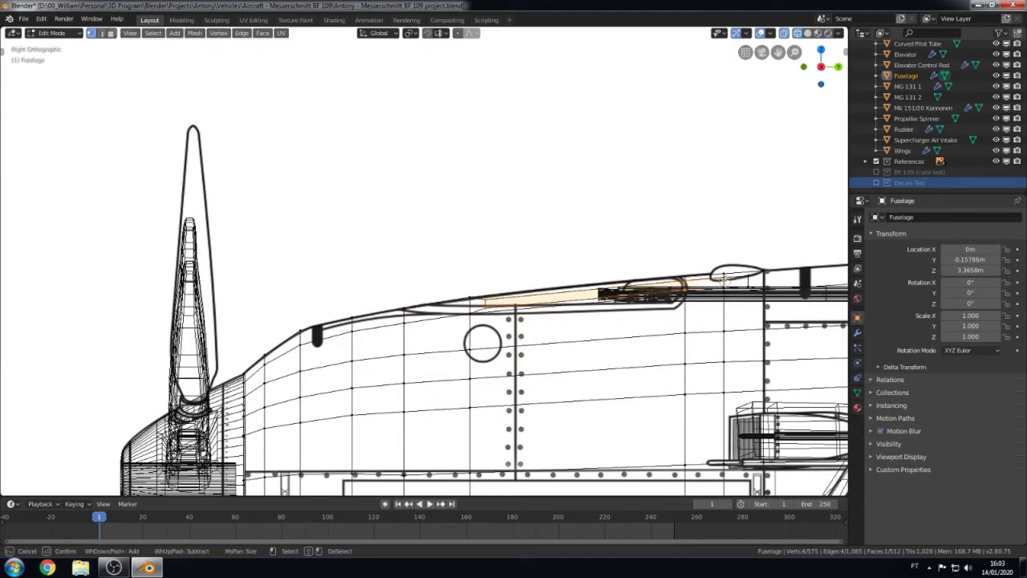
pyautogui.hotkey('shift', 'z')
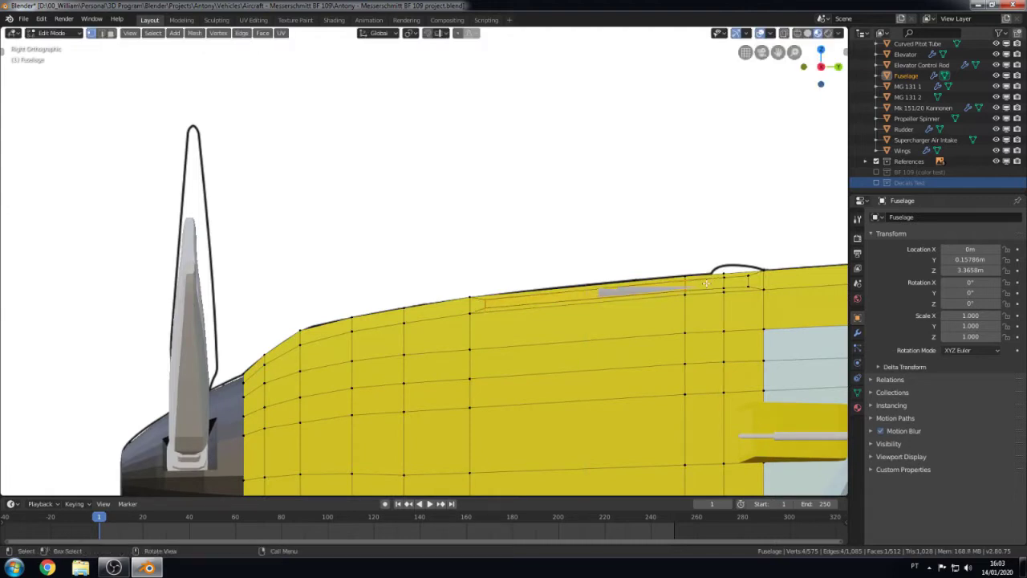
# Step: Knife-cut a new edge across the top panel and move its vertices along Z
pyautogui.press('k')
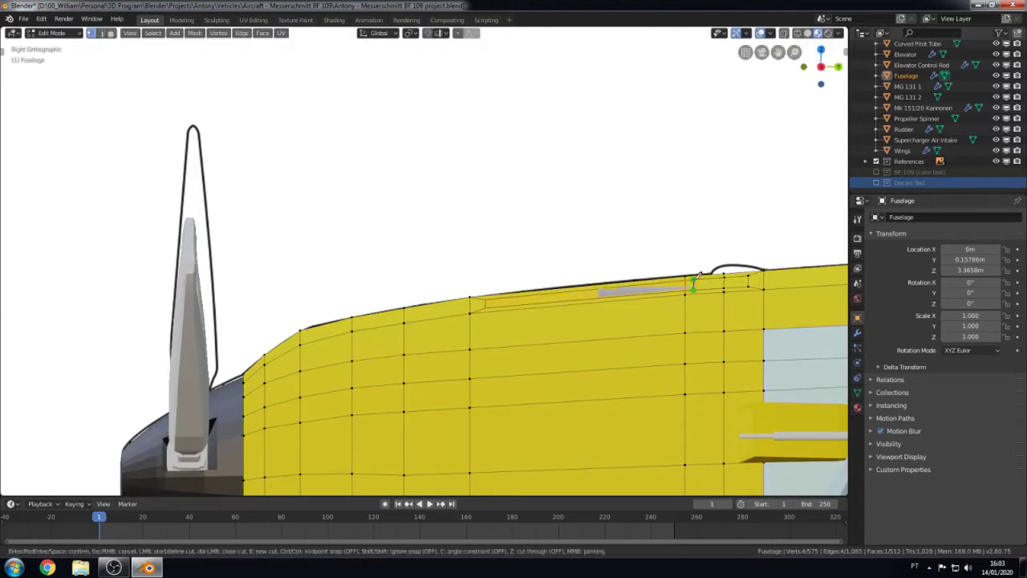
pyautogui.press('Return')
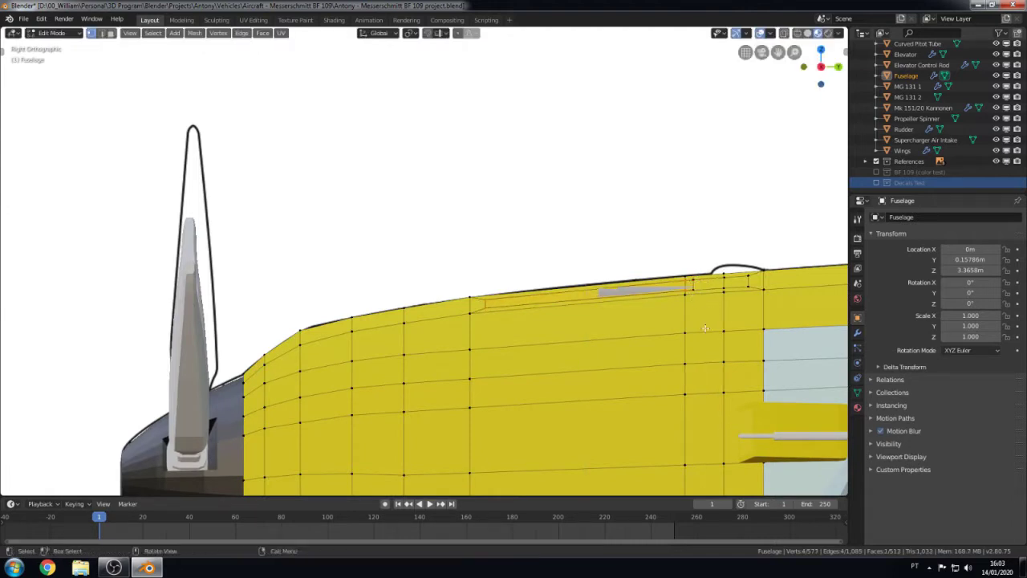
pyautogui.press('g')
pyautogui.press('z')
pyautogui.click(705, 329)
# Step: Rotate the panel's rear edge around the Y axis
pyautogui.moveTo(705, 328); pyautogui.dragTo(732, 379, button='middle')
pyautogui.press('g')
pyautogui.press('z')
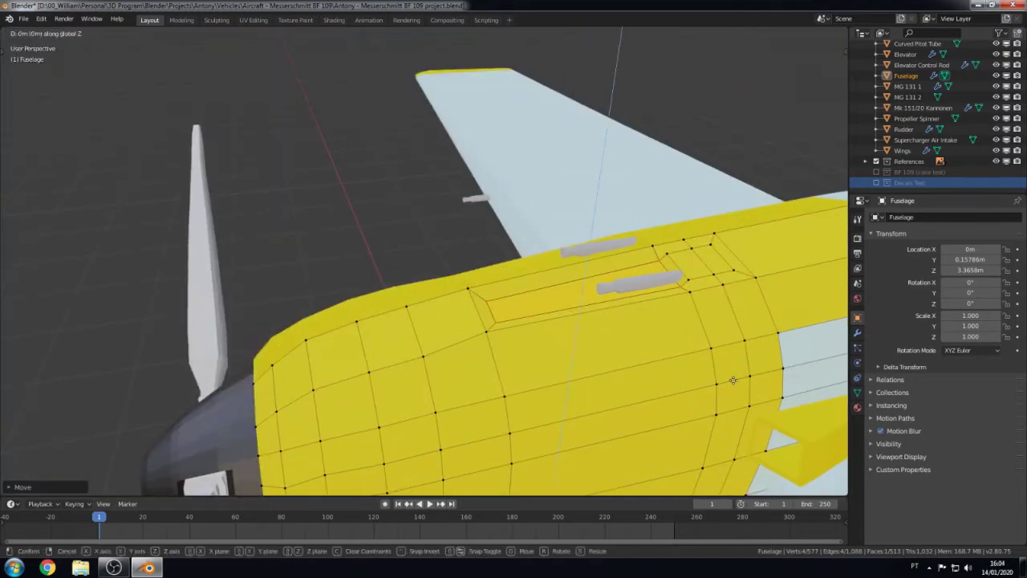
pyautogui.press('r')
pyautogui.press('y')
pyautogui.click(731, 388)
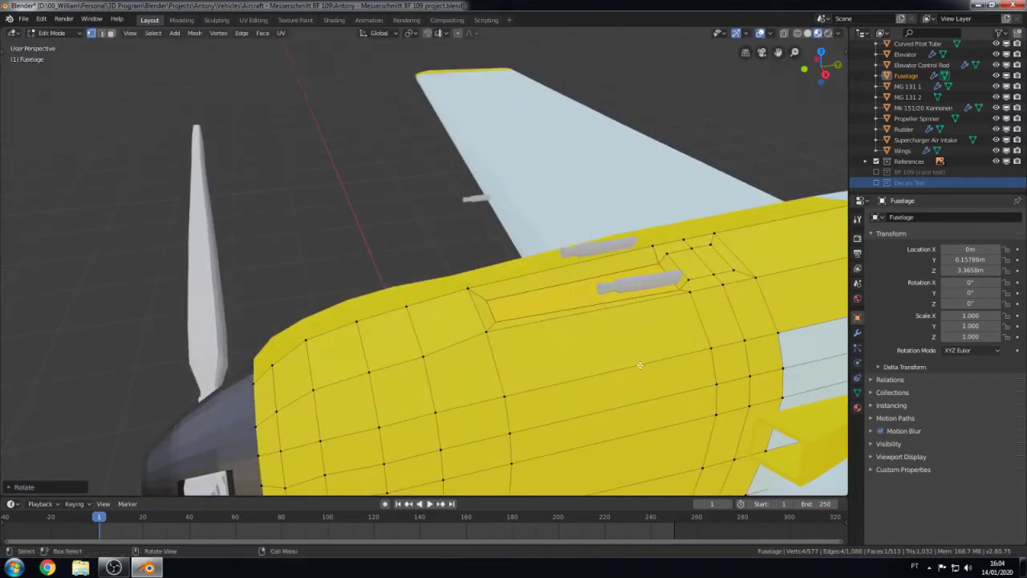
# Step: In right side view with X-ray, angle the rear edge around Y to match the blueprint
pyautogui.press('KP_3')
pyautogui.hotkey('alt', 'z')
pyautogui.press('g')
pyautogui.press('z')
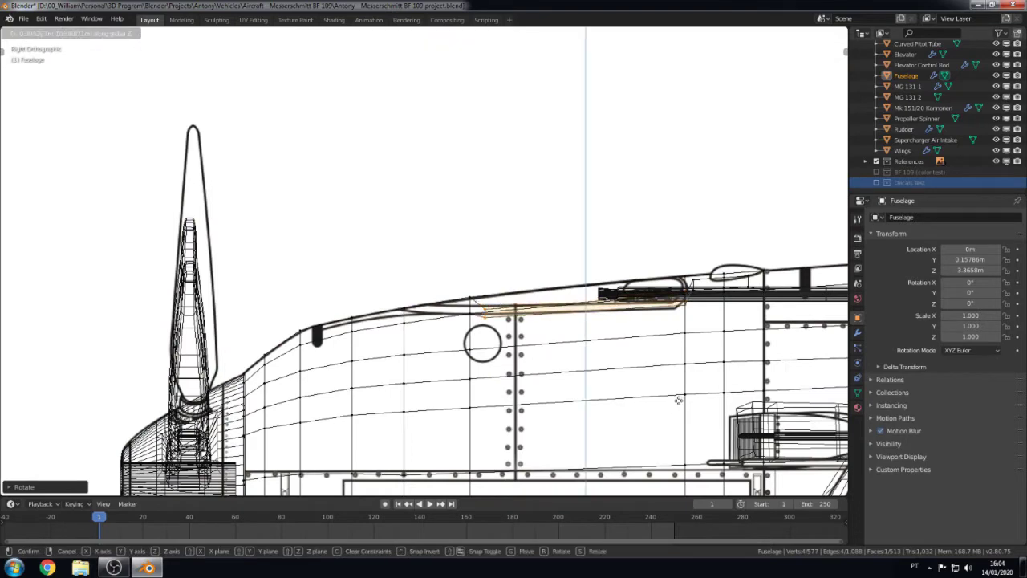
pyautogui.press('y')
pyautogui.click(743, 414)
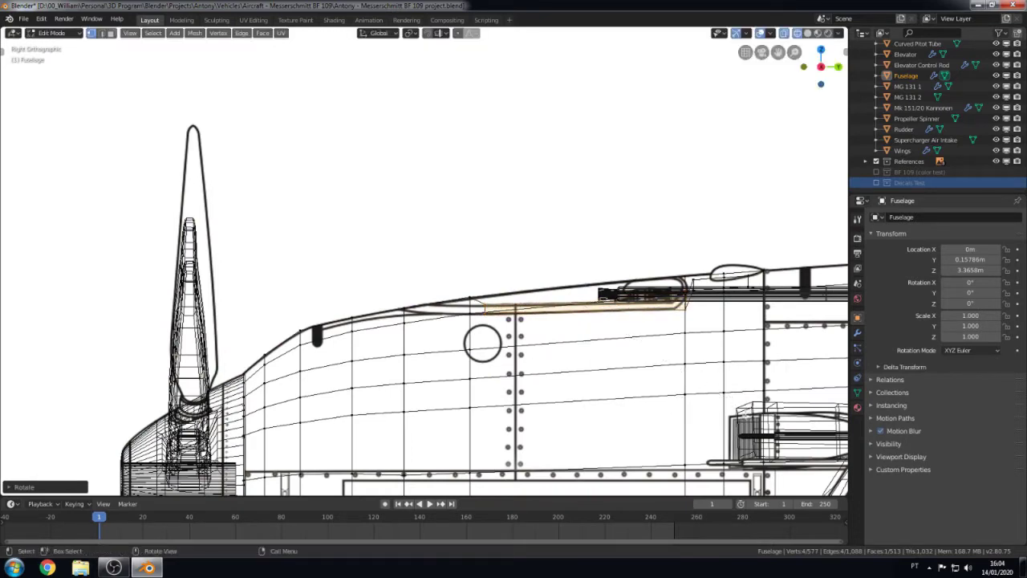
pyautogui.press('g')
pyautogui.press('y')
pyautogui.press('Escape')
# Step: Return the fuselage to solid shading and select a vertex on the top nose panel
pyautogui.press('z')
pyautogui.moveTo(482, 346)
pyautogui.mouseDown(button='middle')
pyautogui.moveTo(607, 361)
pyautogui.moveTo(543, 207)
pyautogui.moveTo(466, 348)
pyautogui.mouseUp(button='middle')
pyautogui.click(768, 360)
pyautogui.rightClick(466, 348)
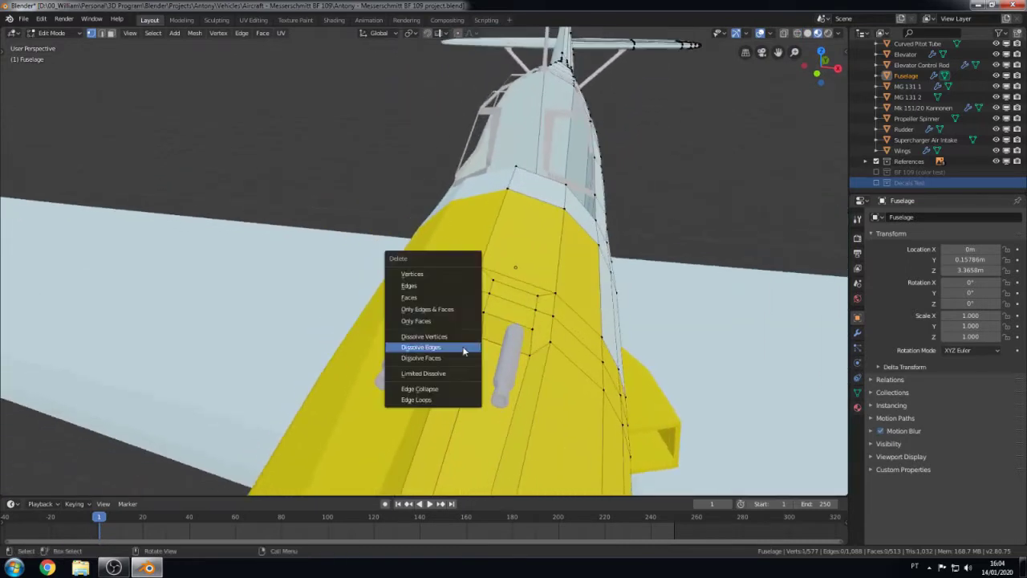
pyautogui.click(471, 323)
# Step: Knife-cut a new edge at that vertex and dissolve the leftover stray vertices
pyautogui.press('k')
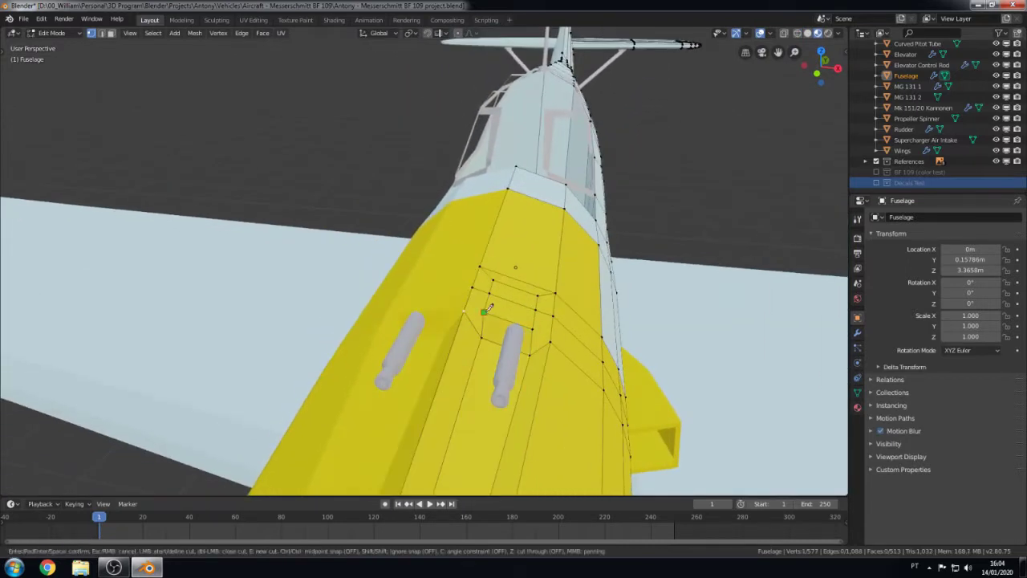
pyautogui.click(464, 311)
pyautogui.press('Return')
pyautogui.press('x')
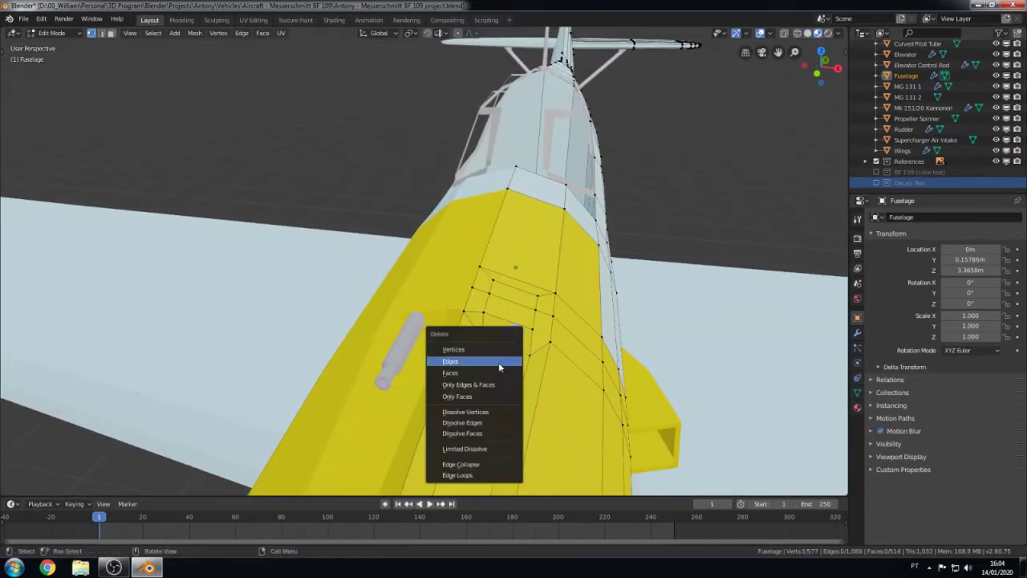
pyautogui.press('Down')
pyautogui.press('Down')
pyautogui.press('Down')
pyautogui.press('Return')
# Step: Slide a gun-trough vertex along its edge, then move it along X from top view
pyautogui.moveTo(505, 362); pyautogui.dragTo(446, 378, button='middle')
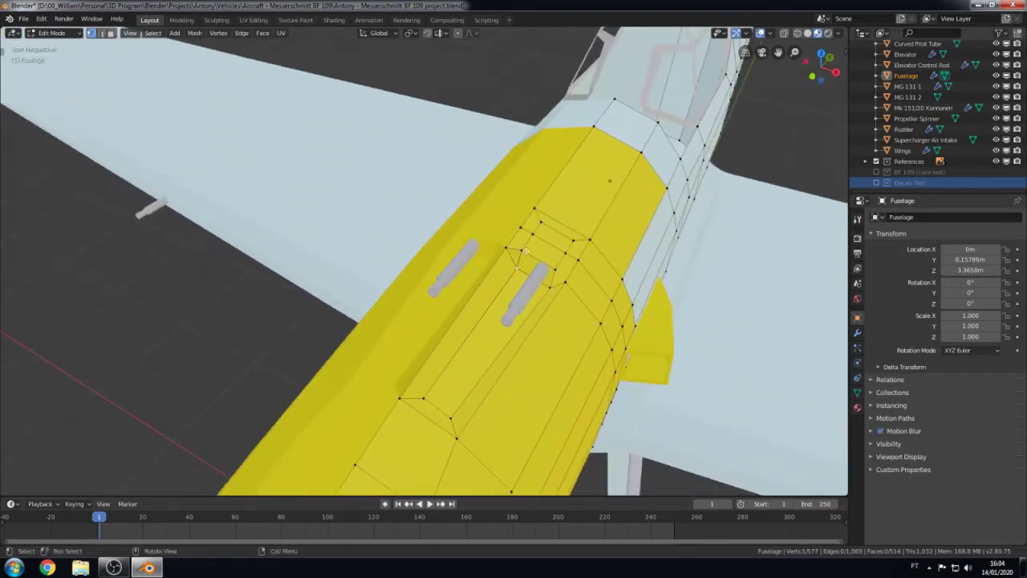
pyautogui.hotkey('shift', 'v')
pyautogui.click(526, 317)
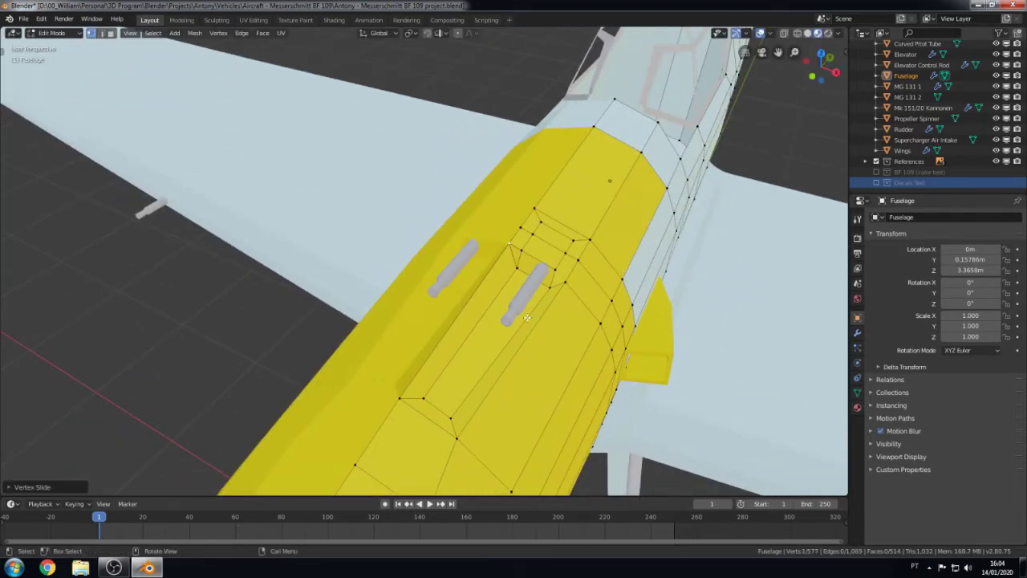
pyautogui.press('ctrl+KP_7')
pyautogui.hotkey('shift', 'v')
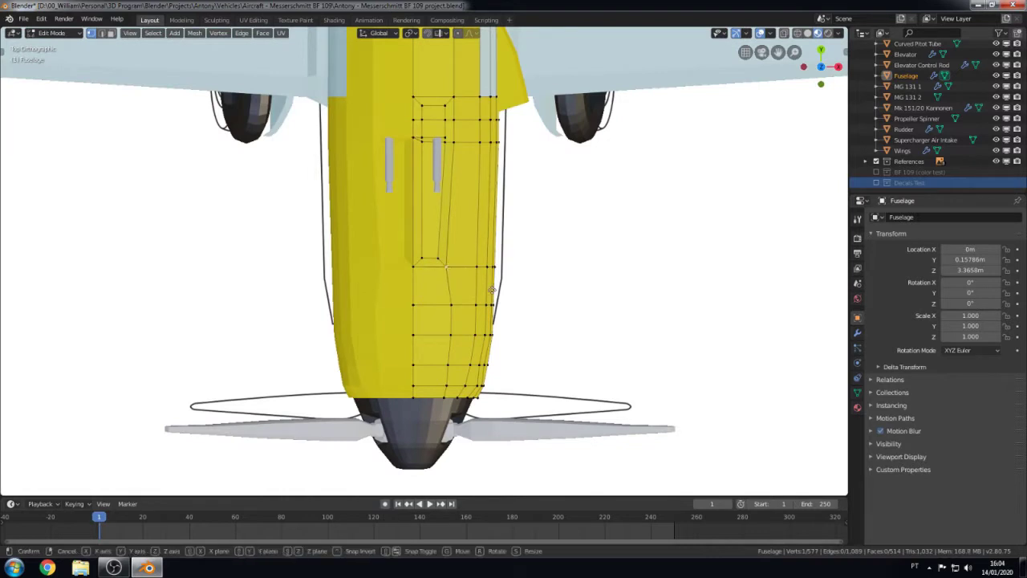
pyautogui.press('g')
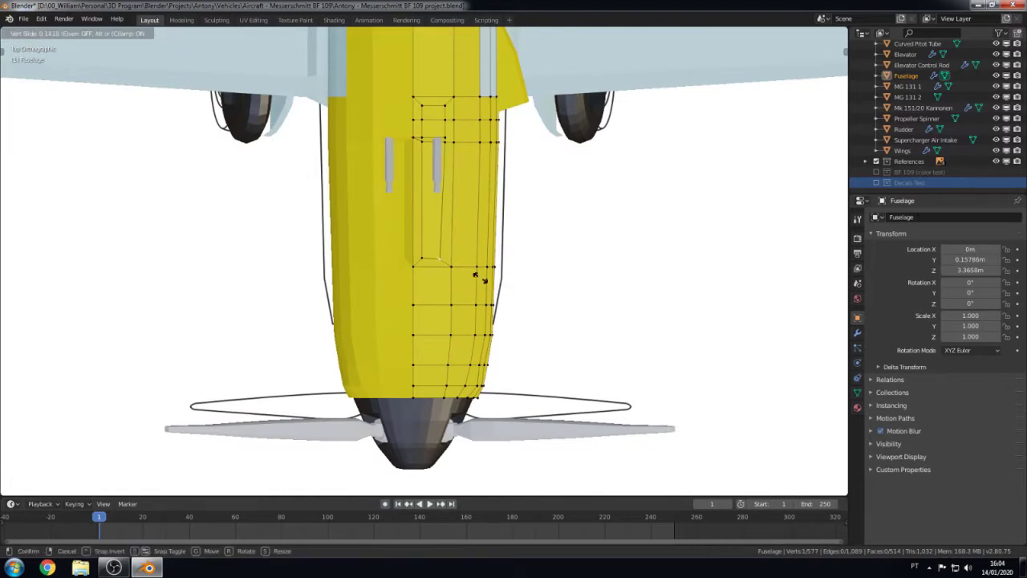
pyautogui.press('x')
pyautogui.click(486, 277)
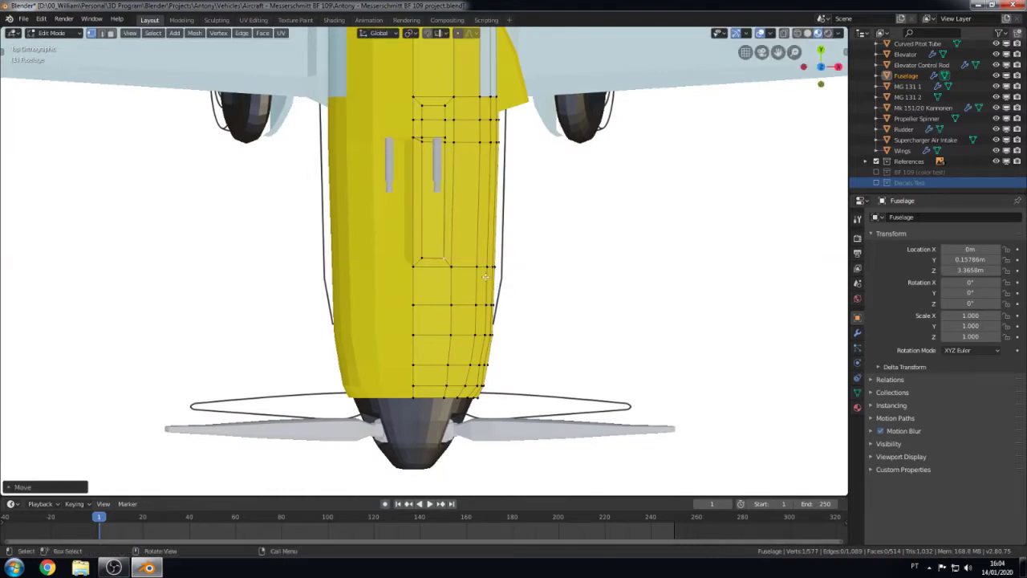
# Step: Inspect the nose from top view in wireframe, then return to solid perspective
pyautogui.scroll(2, 487, 277)
pyautogui.moveTo(486, 276); pyautogui.dragTo(397, 286, button='middle')
pyautogui.hotkey('shift', 'z')
pyautogui.press('ctrl+KP_7')
pyautogui.press('z')
pyautogui.click(470, 273)
pyautogui.press('KP_7')
pyautogui.press('z')
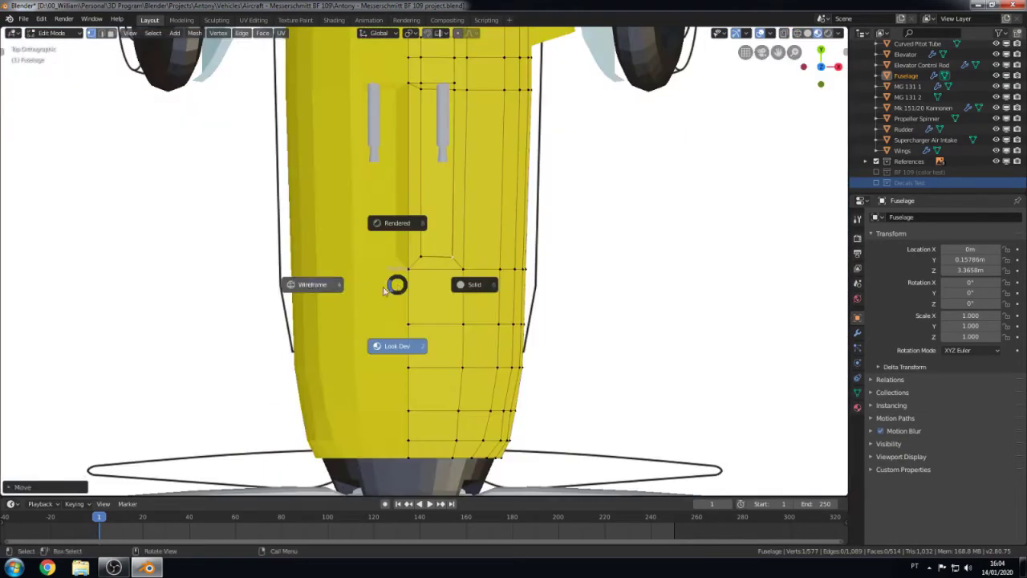
pyautogui.click(309, 283)
pyautogui.moveTo(450, 245)
pyautogui.mouseDown(button='middle')
pyautogui.moveTo(436, 281)
pyautogui.moveTo(601, 330)
pyautogui.moveTo(472, 326)
pyautogui.mouseUp(button='middle')
pyautogui.hotkey('shift', 'z')
# Step: Knife-cut beside the gun trough and move the two new vertices along Z
pyautogui.press('Tab')
pyautogui.press('Tab')
pyautogui.press('k')
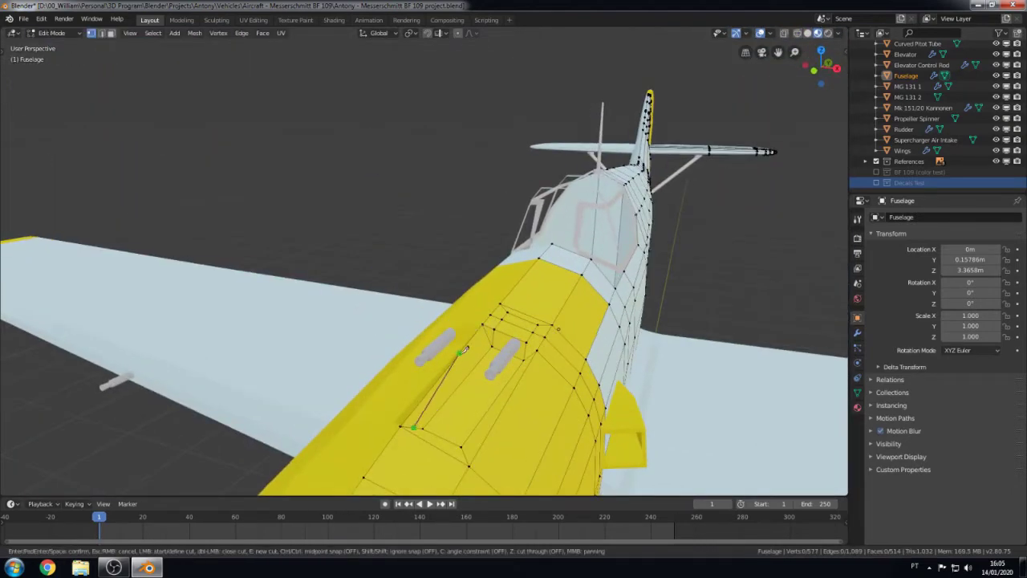
pyautogui.press('Return')
pyautogui.press('g')
pyautogui.press('z')
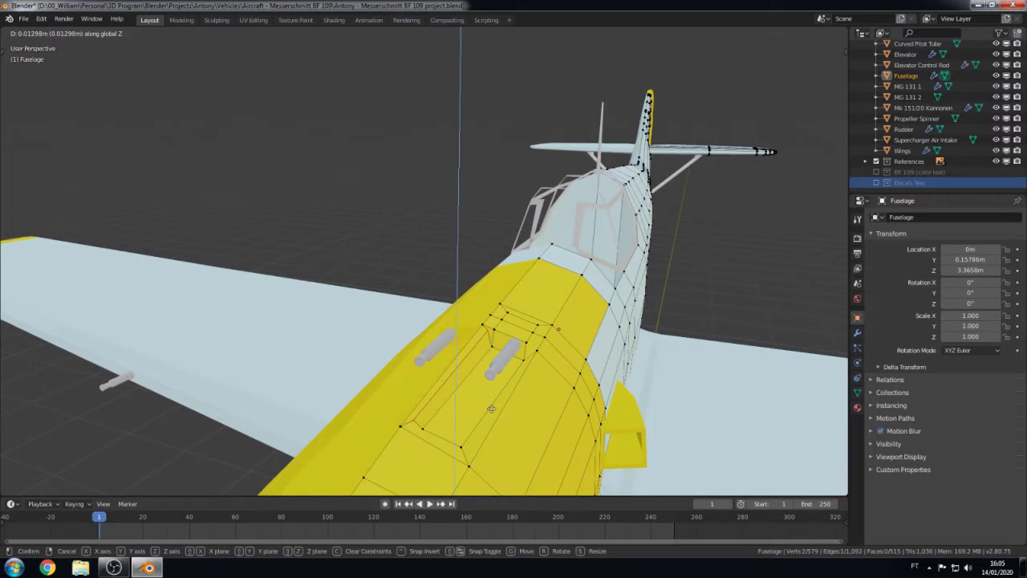
pyautogui.click(493, 408)
# Step: Delete the selected trough face and merge the selected vertices at center
pyautogui.moveTo(493, 407); pyautogui.dragTo(477, 314, button='middle')
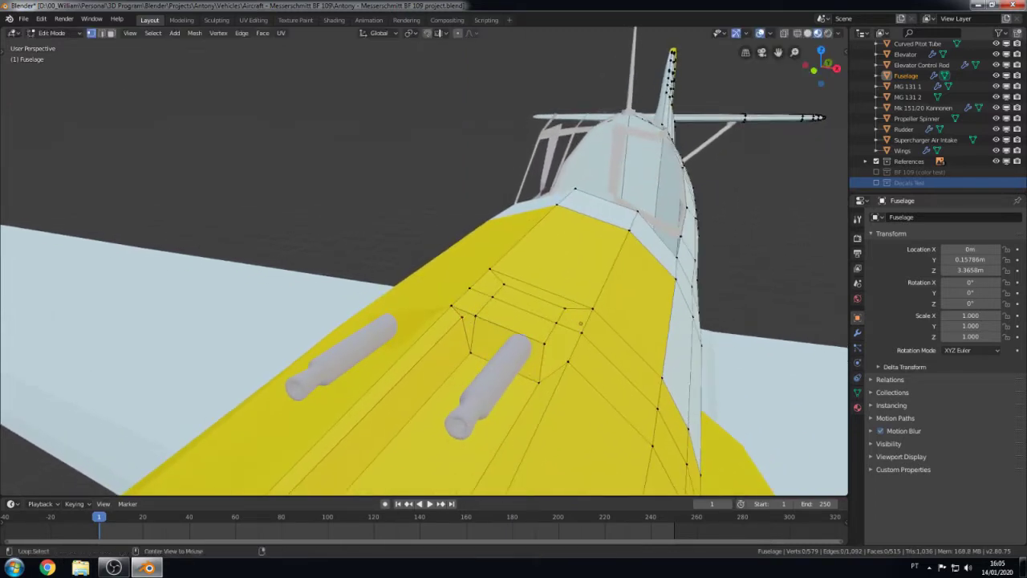
pyautogui.press('x')
pyautogui.click(452, 298)
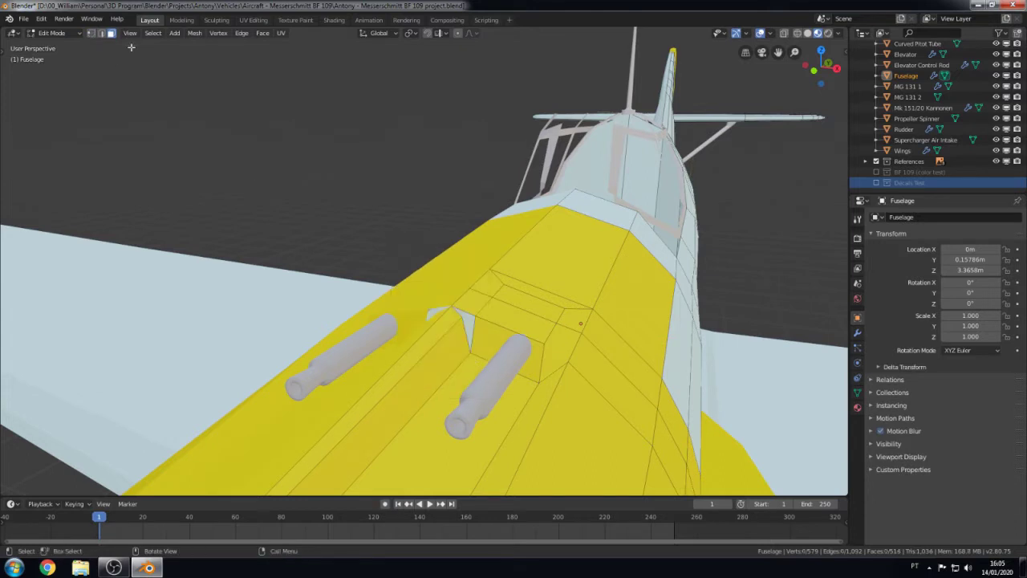
pyautogui.press('m')
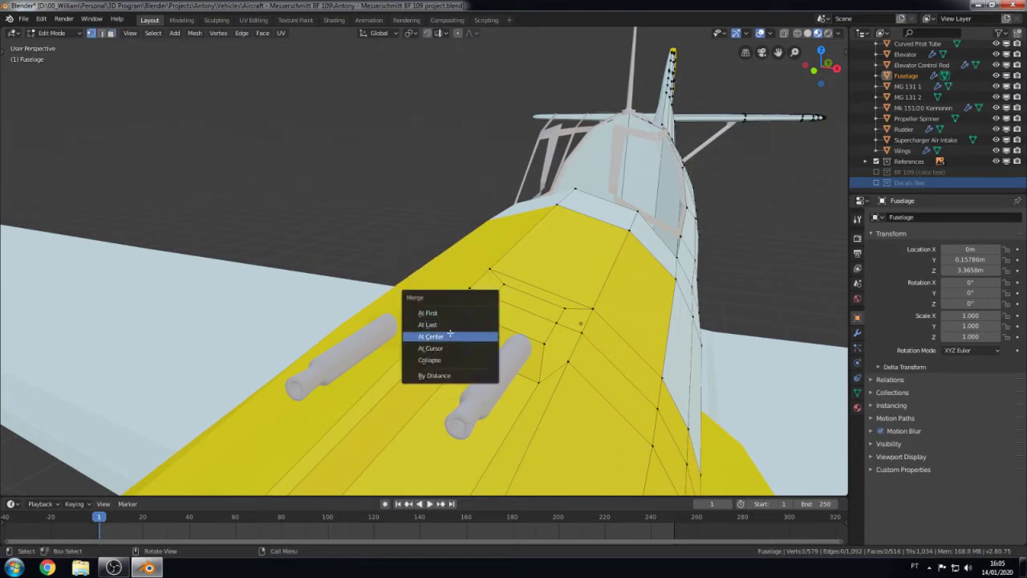
pyautogui.click(450, 335)
# Step: Slide the merged vertex, then adjust it twice along Y and once along Z
pyautogui.hotkey('shift', 'v')
pyautogui.click(485, 329)
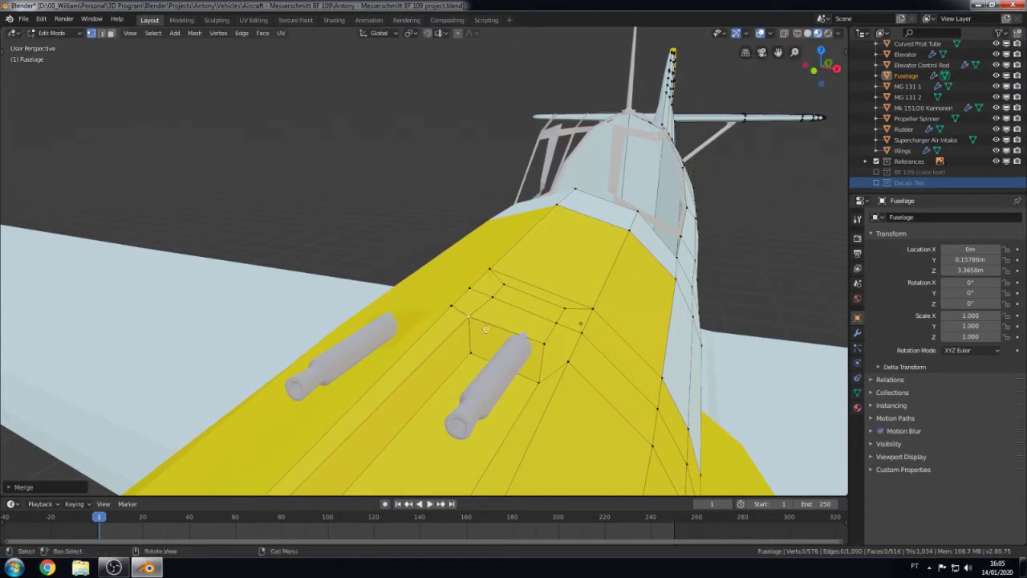
pyautogui.press('g')
pyautogui.press('y')
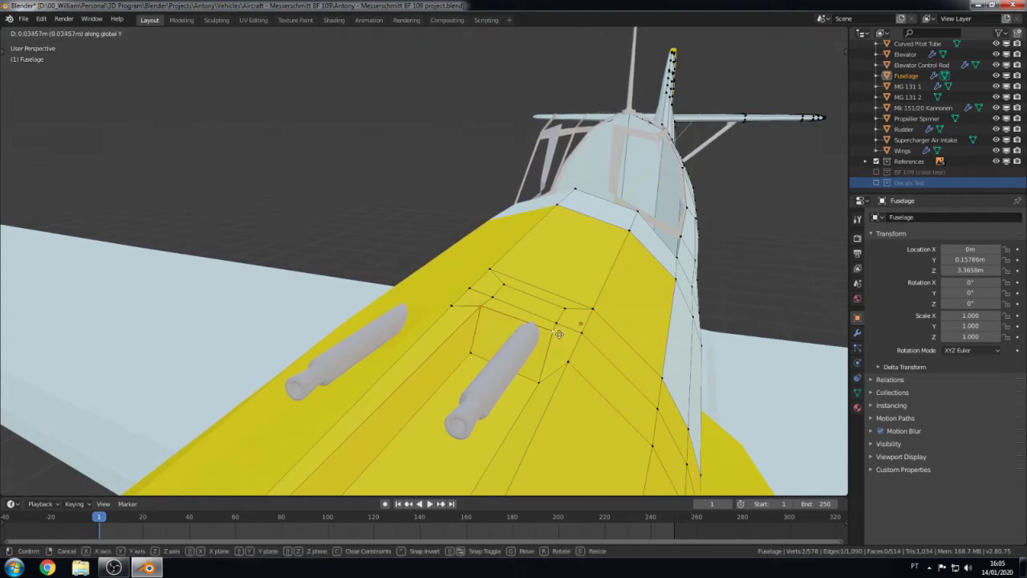
pyautogui.click(559, 333)
pyautogui.press('g')
pyautogui.press('y')
pyautogui.click(557, 345)
pyautogui.moveTo(557, 345)
pyautogui.mouseDown(button='middle')
pyautogui.moveTo(555, 367)
pyautogui.moveTo(623, 374)
pyautogui.moveTo(555, 394)
pyautogui.moveTo(427, 342)
pyautogui.mouseUp(button='middle')
pyautogui.press('g')
pyautogui.press('z')
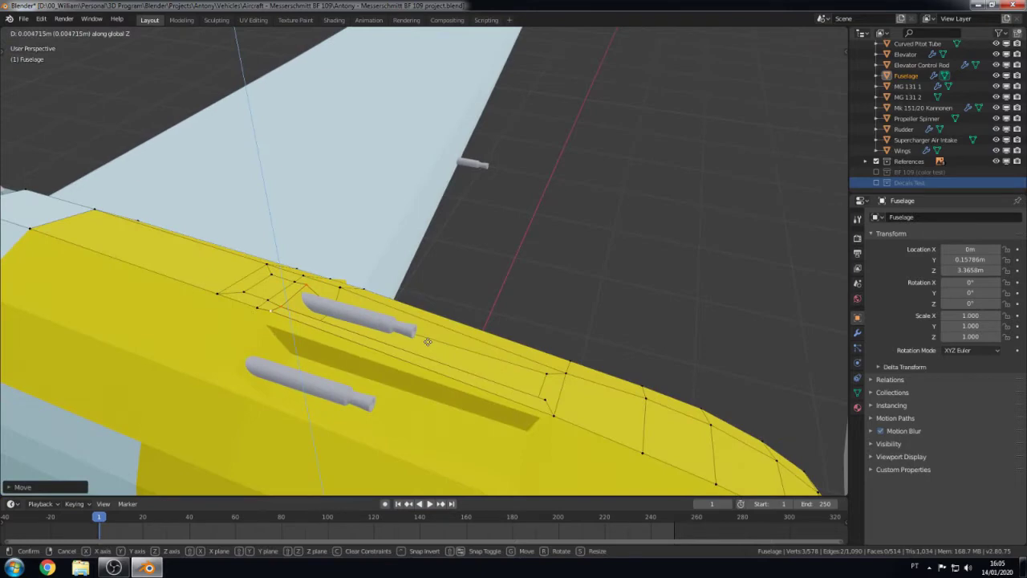
pyautogui.click(428, 343)
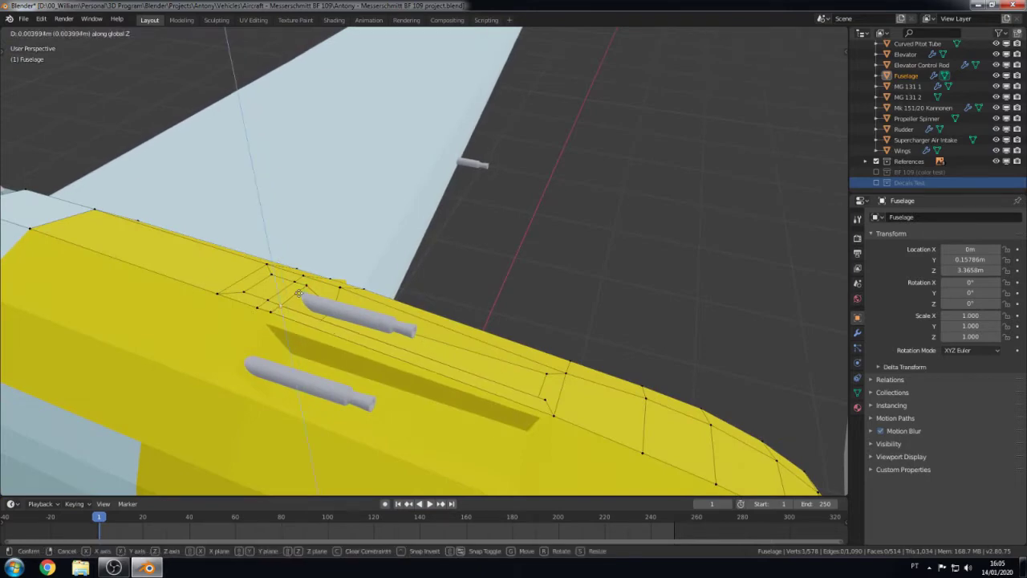
# Step: Slide an edge on the yellow nose and a vertex at the trough's end
pyautogui.moveTo(301, 297)
pyautogui.mouseDown(button='middle')
pyautogui.moveTo(406, 362)
pyautogui.moveTo(369, 363)
pyautogui.moveTo(383, 372)
pyautogui.mouseUp(button='middle')
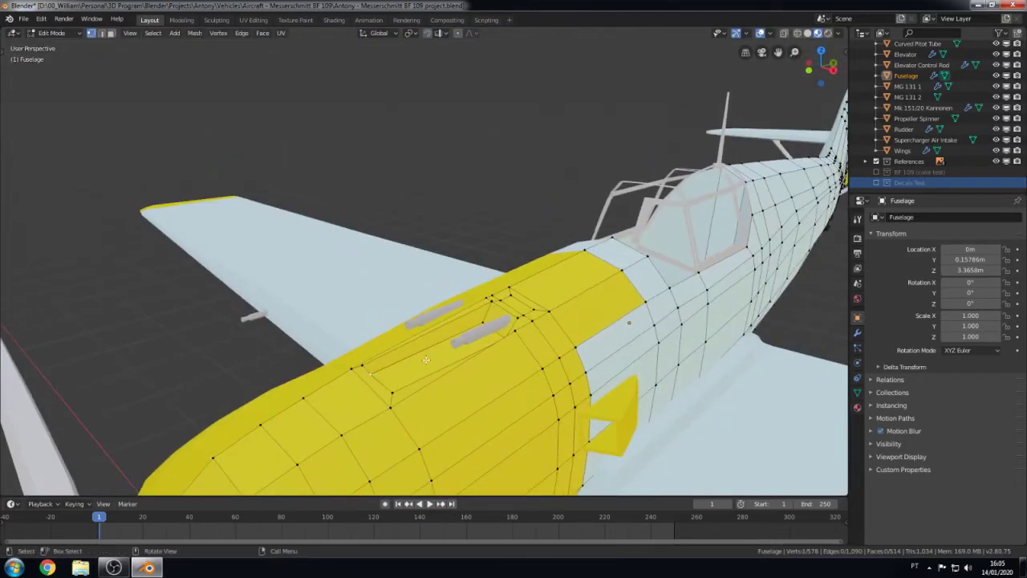
pyautogui.click(425, 341)
pyautogui.press('g')
pyautogui.press('g')
pyautogui.click(507, 372)
pyautogui.moveTo(507, 372); pyautogui.dragTo(362, 344, button='middle')
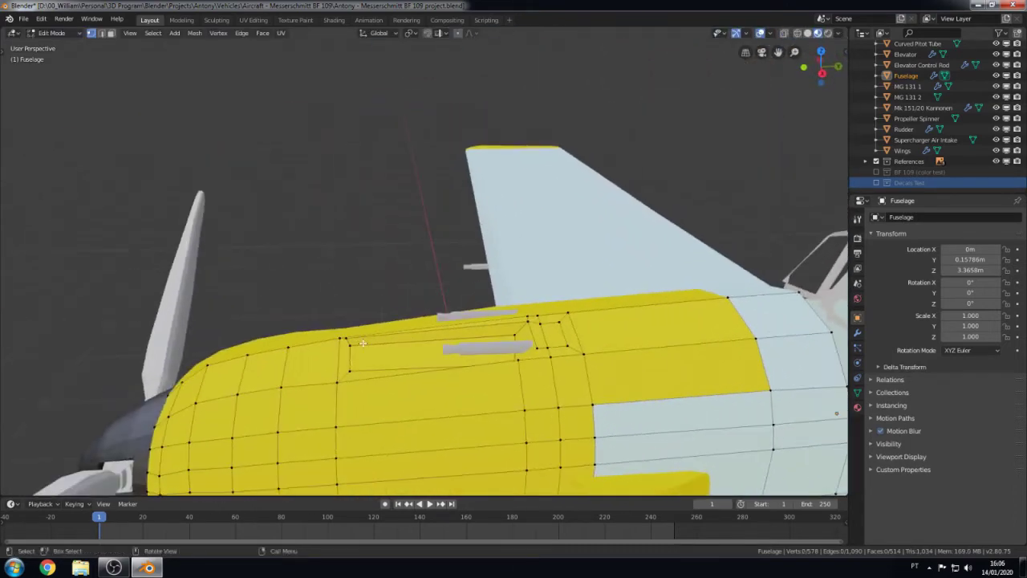
pyautogui.click(363, 343)
pyautogui.press('g')
pyautogui.press('g')
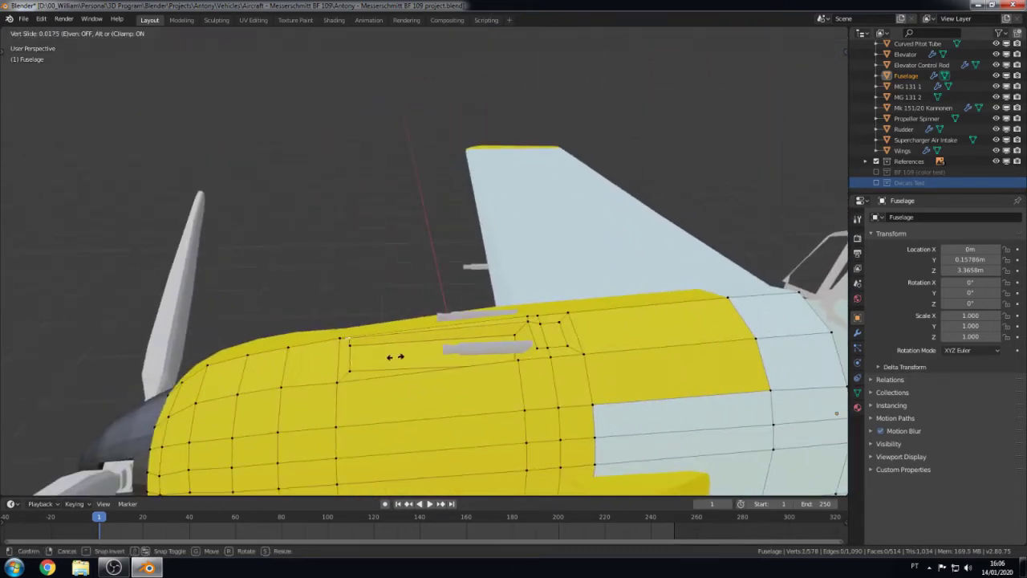
pyautogui.click(394, 356)
# Step: Re-enter Edit Mode and move the selected vertices along Y
pyautogui.press('Tab')
pyautogui.moveTo(395, 356)
pyautogui.mouseDown(button='middle')
pyautogui.moveTo(450, 399)
pyautogui.moveTo(421, 369)
pyautogui.mouseUp(button='middle')
pyautogui.press('Tab')
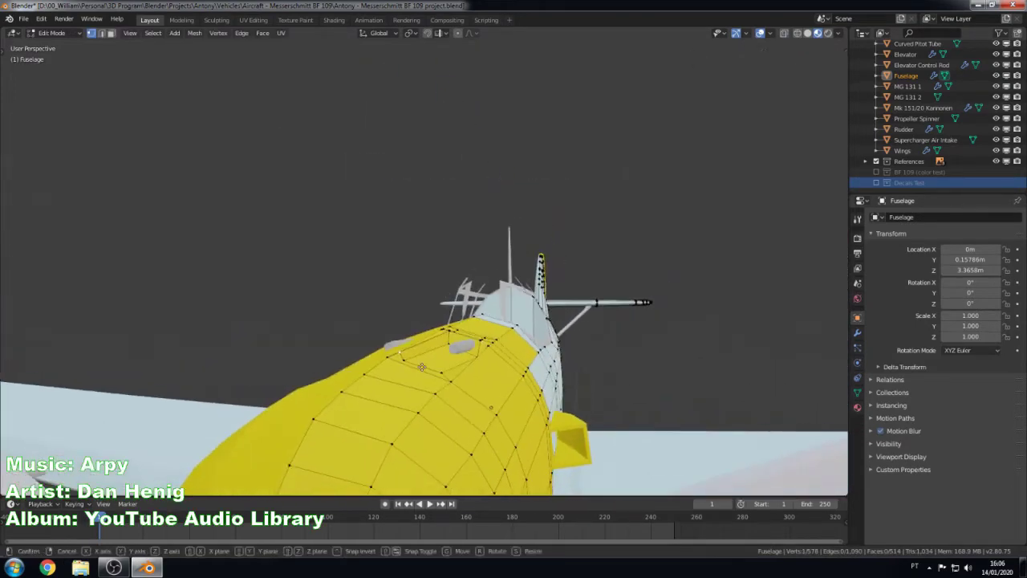
pyautogui.press('g')
pyautogui.press('Escape')
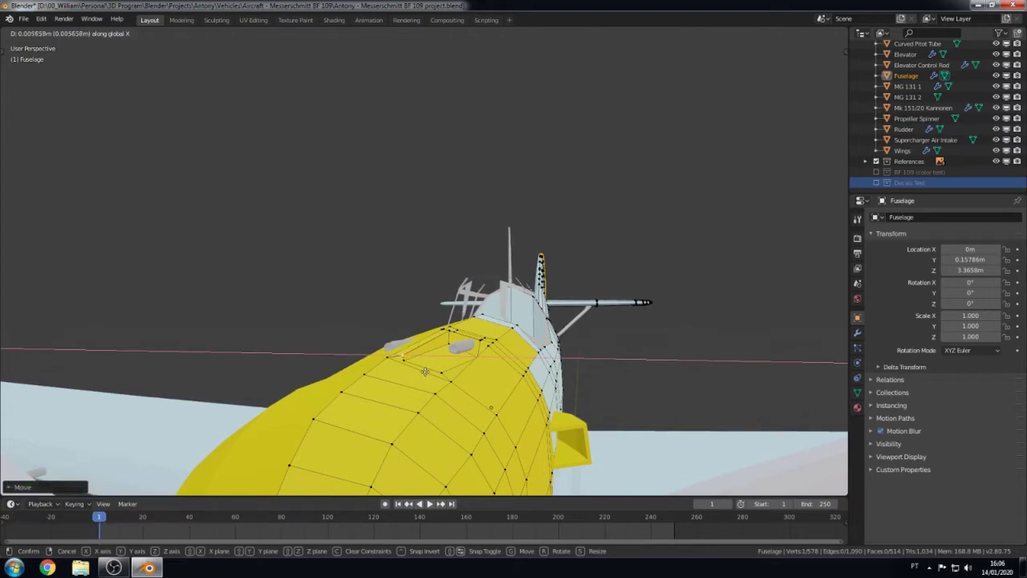
pyautogui.press('Tab')
pyautogui.press('Tab')
pyautogui.moveTo(426, 378); pyautogui.dragTo(356, 377, button='middle')
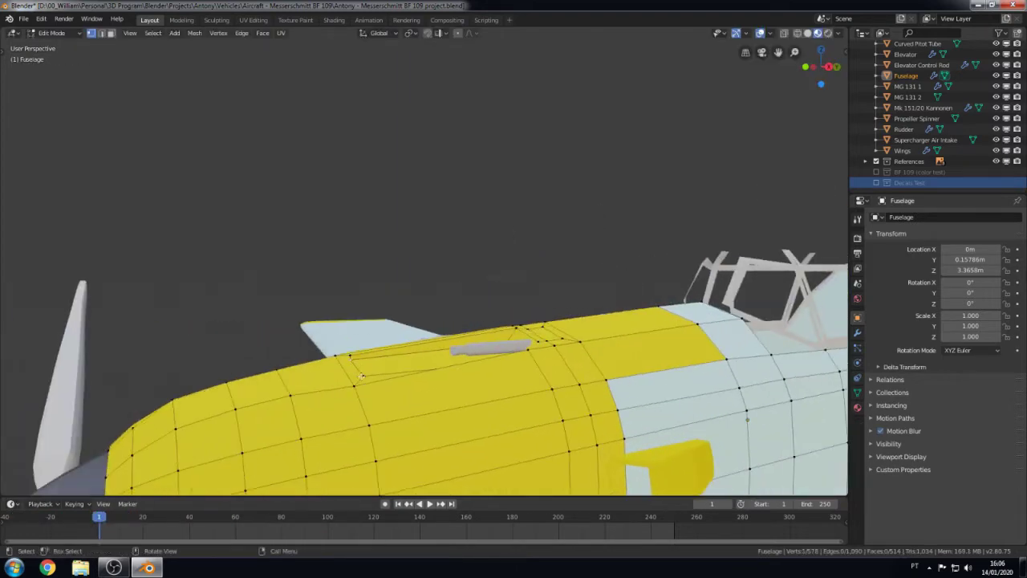
pyautogui.press('g')
pyautogui.press('y')
pyautogui.click(353, 396)
# Step: In side view with X-ray, move the selected vertices along Z to match the blueprint
pyautogui.press('KP_3')
pyautogui.hotkey('alt', 'z')
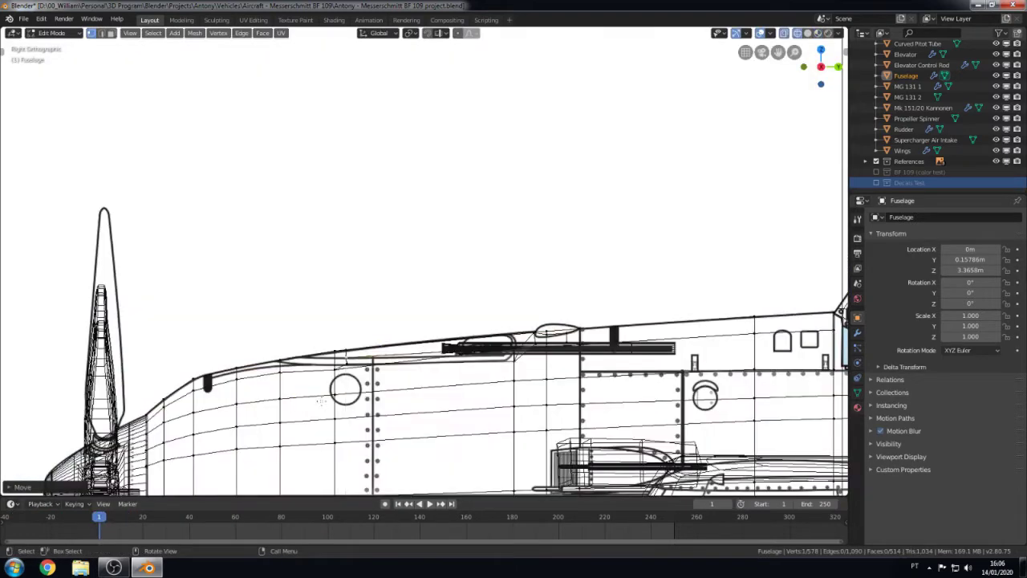
pyautogui.press('g')
pyautogui.press('z')
pyautogui.click(346, 353)
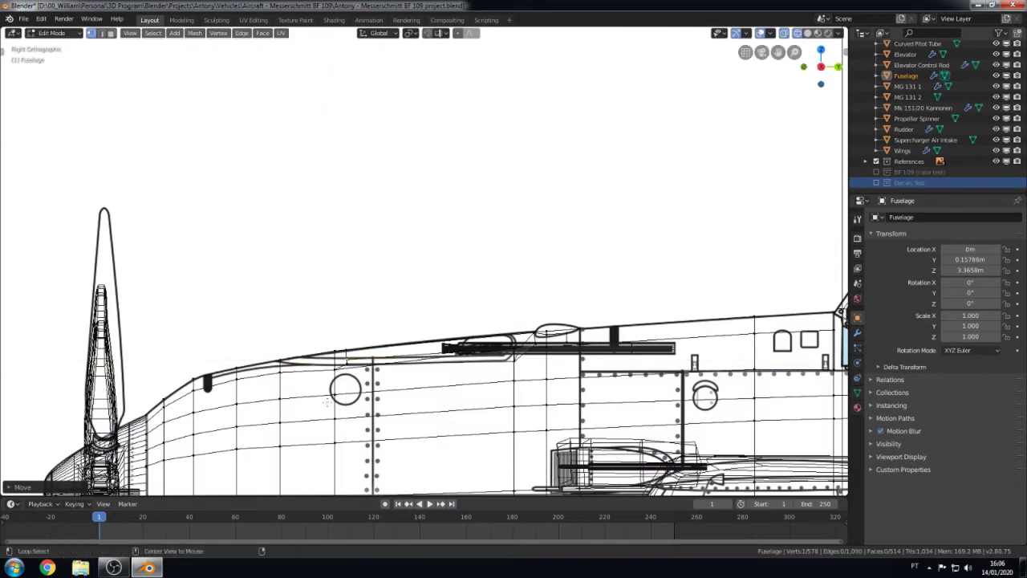
# Step: Return to Edit Mode in top wireframe view and start circle-selecting vertices
pyautogui.press('Tab')
pyautogui.press('z')
pyautogui.click(424, 383)
pyautogui.moveTo(424, 383)
pyautogui.mouseDown(button='middle')
pyautogui.moveTo(391, 411)
pyautogui.moveTo(509, 388)
pyautogui.moveTo(655, 407)
pyautogui.moveTo(519, 435)
pyautogui.moveTo(441, 380)
pyautogui.moveTo(437, 344)
pyautogui.mouseUp(button='middle')
pyautogui.press('Tab')
pyautogui.press('KP_7')
pyautogui.hotkey('shift', 'z')
pyautogui.press('c')
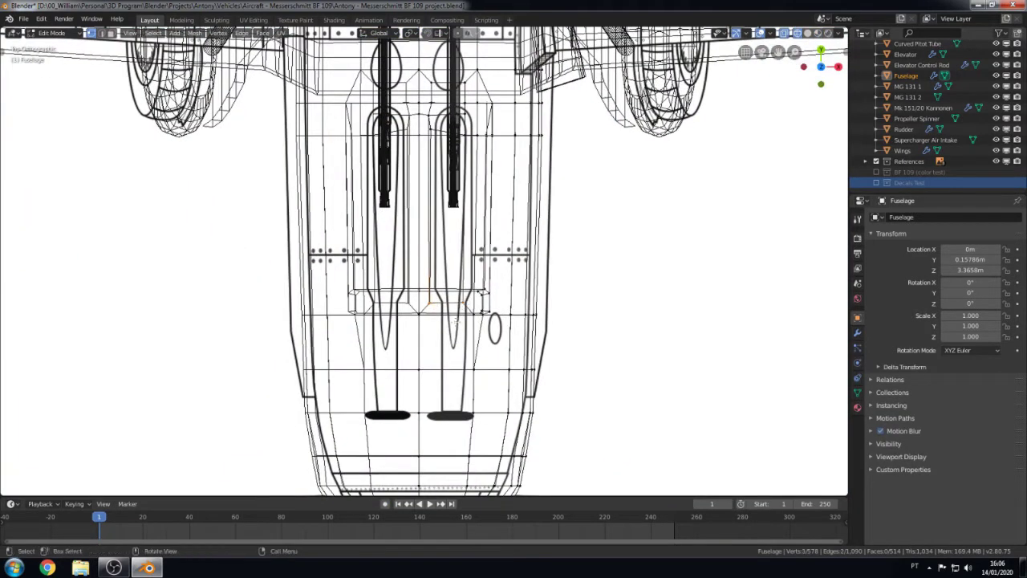
# Step: Leave Edit Mode in solid shading and frame the landing gear in side view
pyautogui.press('Tab')
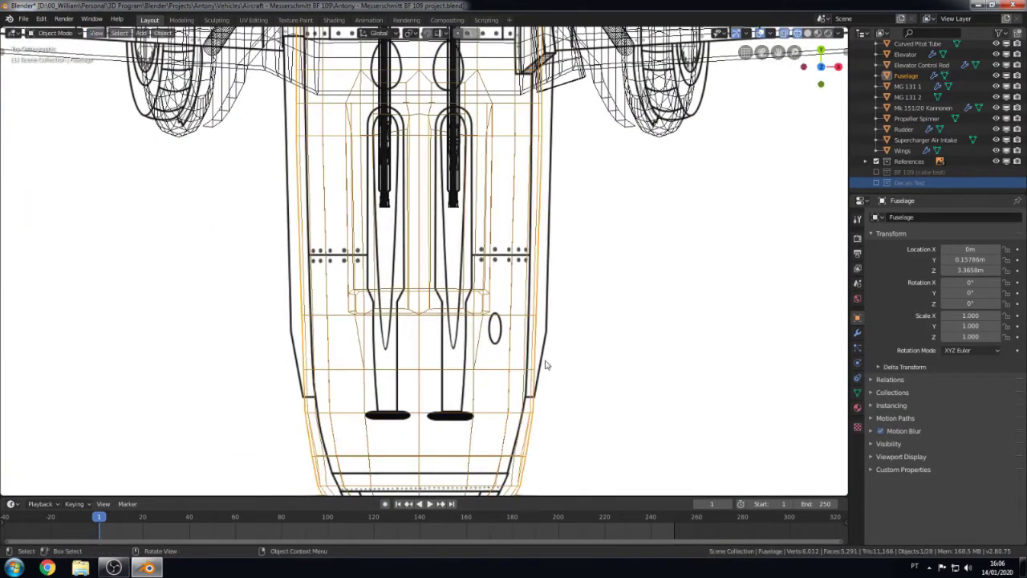
pyautogui.moveTo(545, 365); pyautogui.dragTo(488, 298, button='middle')
pyautogui.press('z')
pyautogui.click(573, 294)
pyautogui.moveTo(573, 294); pyautogui.dragTo(465, 288, button='middle')
pyautogui.press('KP_3')
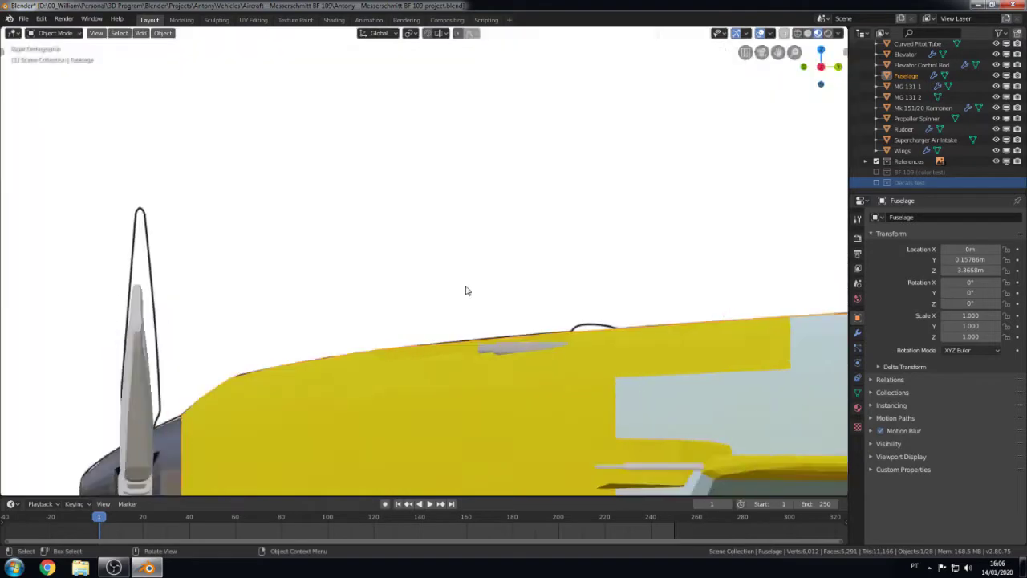
pyautogui.scroll(-4, 466, 290)
pyautogui.keyDown('shift'); pyautogui.moveTo(484, 359); pyautogui.dragTo(484, 276, button='middle'); pyautogui.keyUp('shift')
pyautogui.scroll(3, 490, 264)
# Step: Check the landing gear in wireframe from the front and underneath, then restore solid shading
pyautogui.press('z')
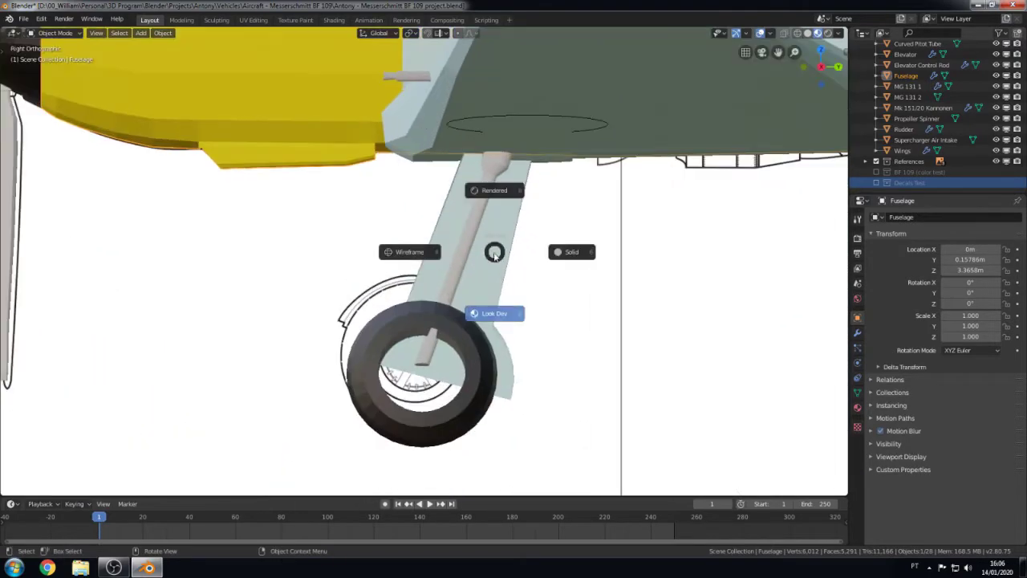
pyautogui.click(431, 255)
pyautogui.press('KP_1')
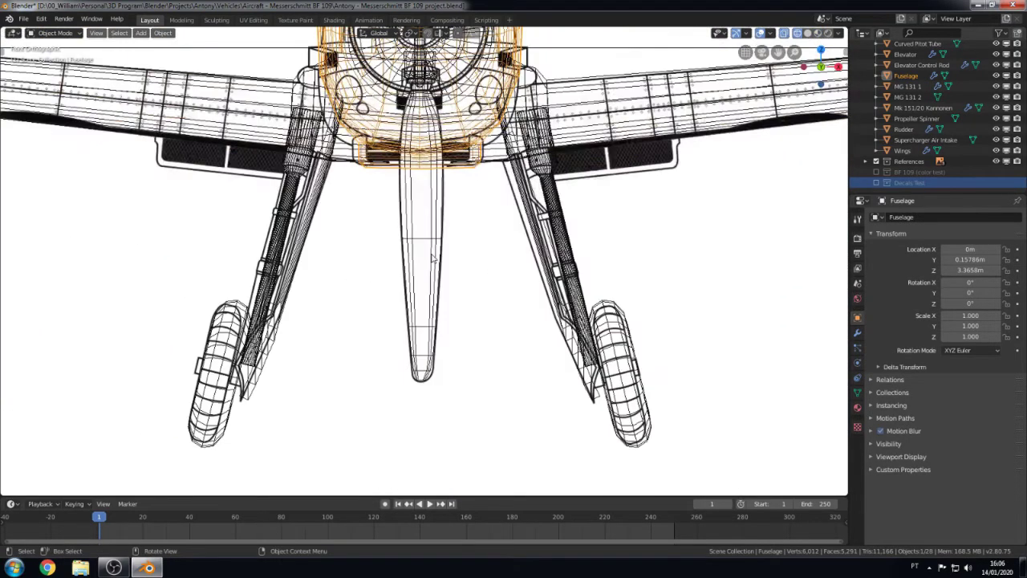
pyautogui.press('ctrl+KP_1')
pyautogui.press('z')
pyautogui.click(493, 252)
# Step: Select the landing-gear half-doors and rotate them about Y
pyautogui.click(573, 296)
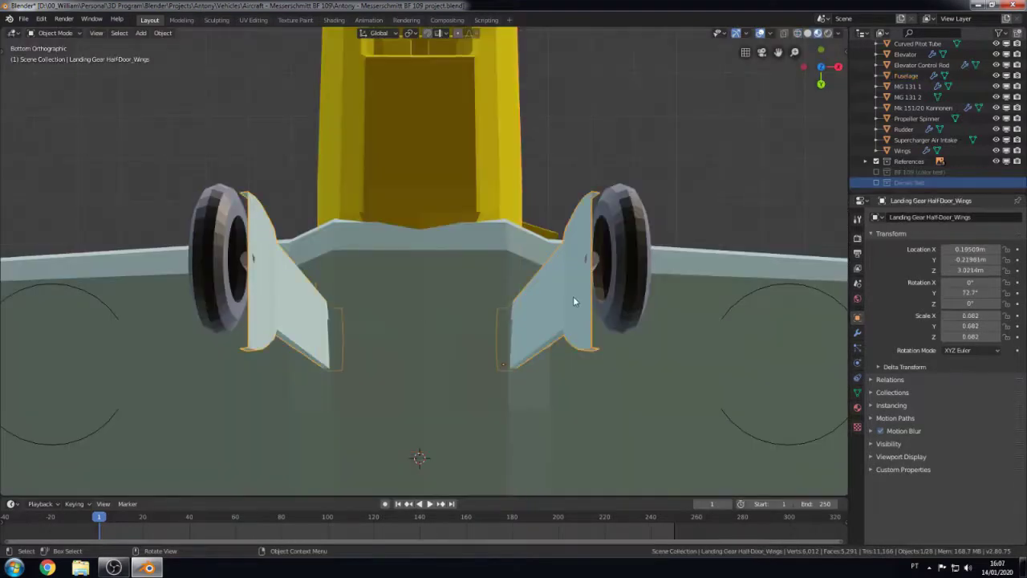
pyautogui.click(547, 296)
pyautogui.press('r')
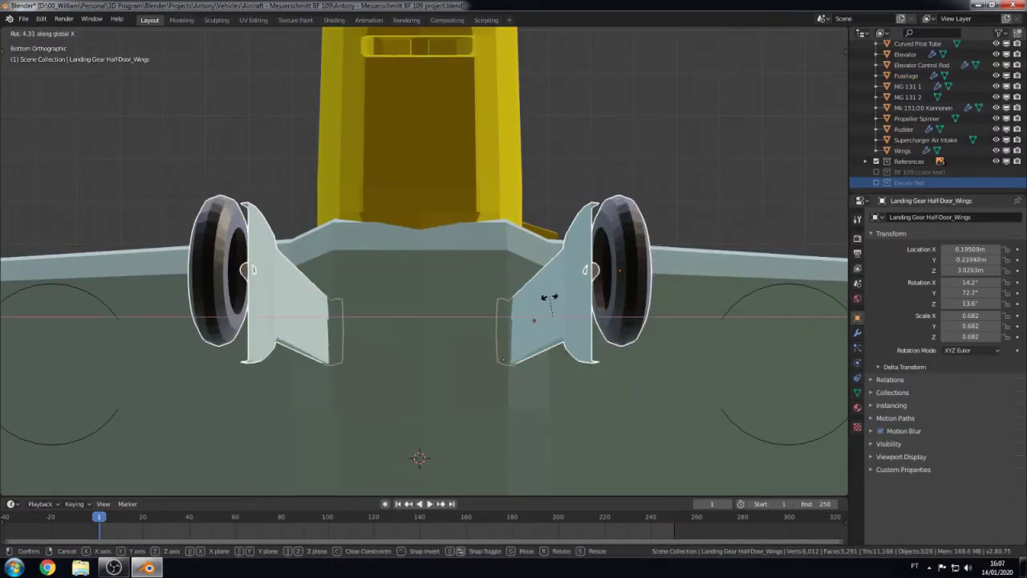
pyautogui.press('y')
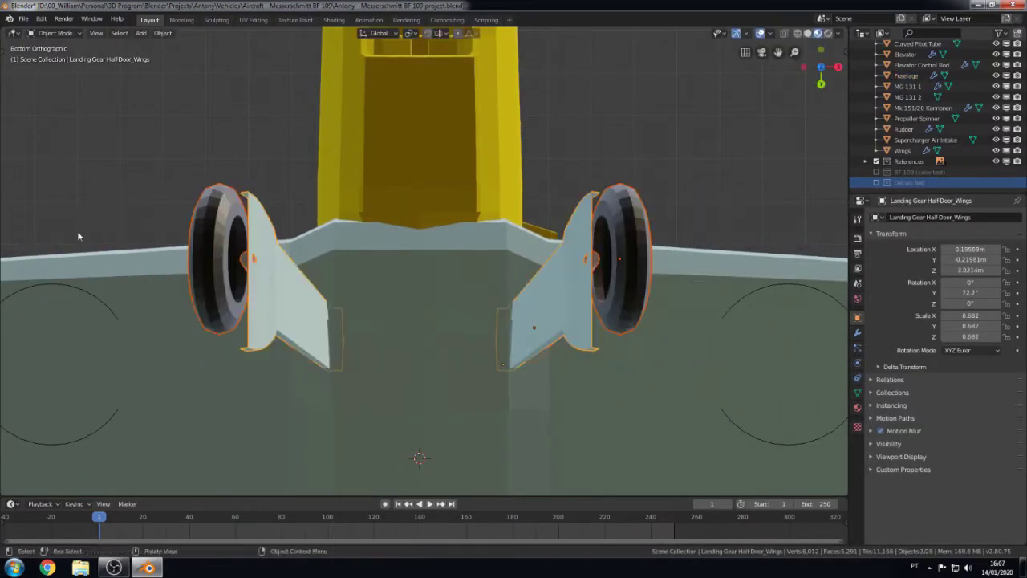
pyautogui.click(431, 291)
pyautogui.scroll(-4, 431, 290)
pyautogui.keyDown('shift'); pyautogui.moveTo(431, 291); pyautogui.dragTo(464, 255, button='middle'); pyautogui.keyUp('shift')
# Step: Reposition the half-doors, undoing and redoing the move, then view from underneath
pyautogui.press('g')
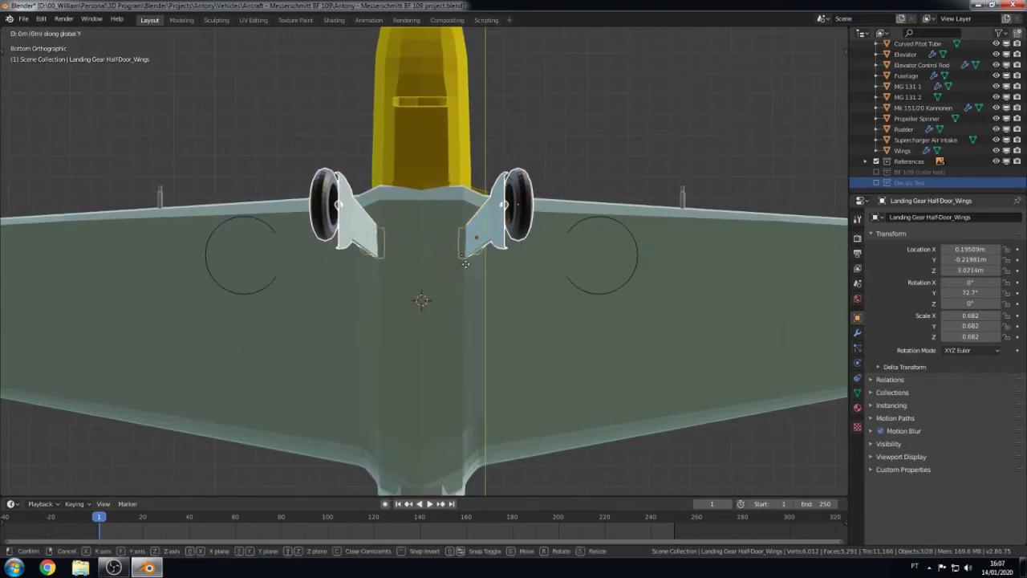
pyautogui.click(466, 276)
pyautogui.press('KP_3')
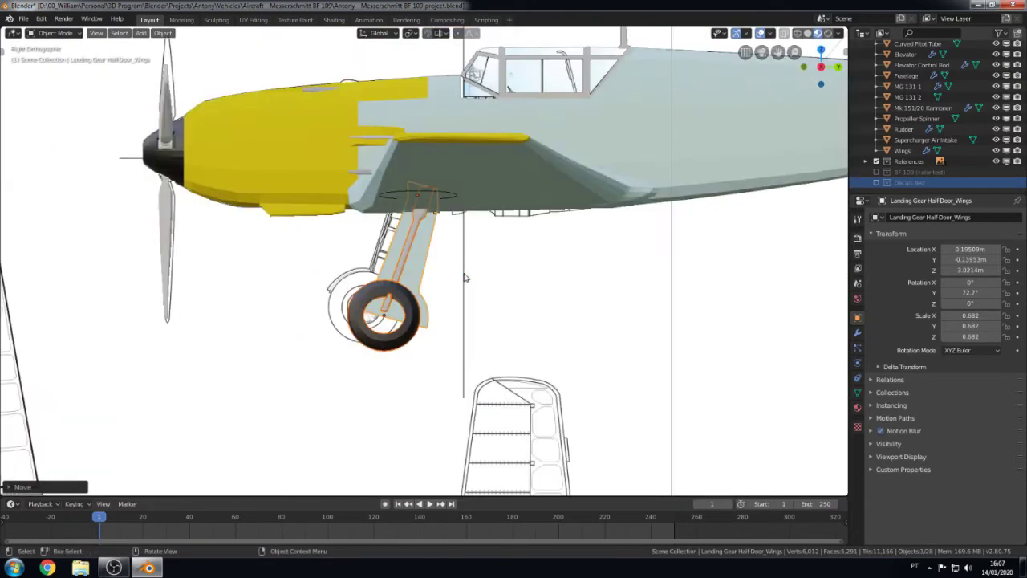
pyautogui.hotkey('ctrl', 'z')
pyautogui.press('g')
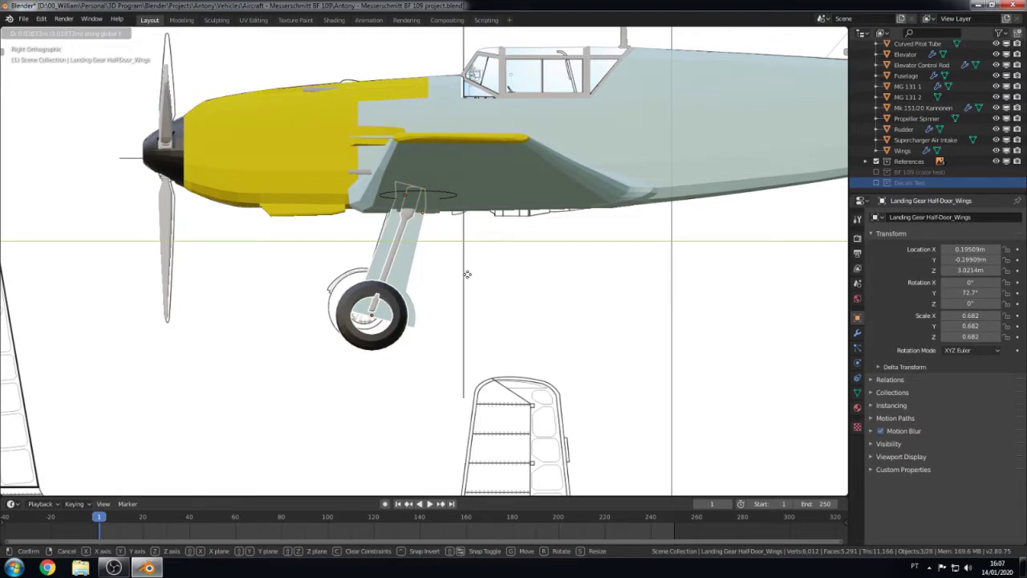
pyautogui.click(464, 309)
pyautogui.press('KP_7')
pyautogui.press('ctrl+KP_7')
# Step: Rotate the half-doors about Y to about 72.7° and shift them along Y
pyautogui.press('r')
pyautogui.press('y')
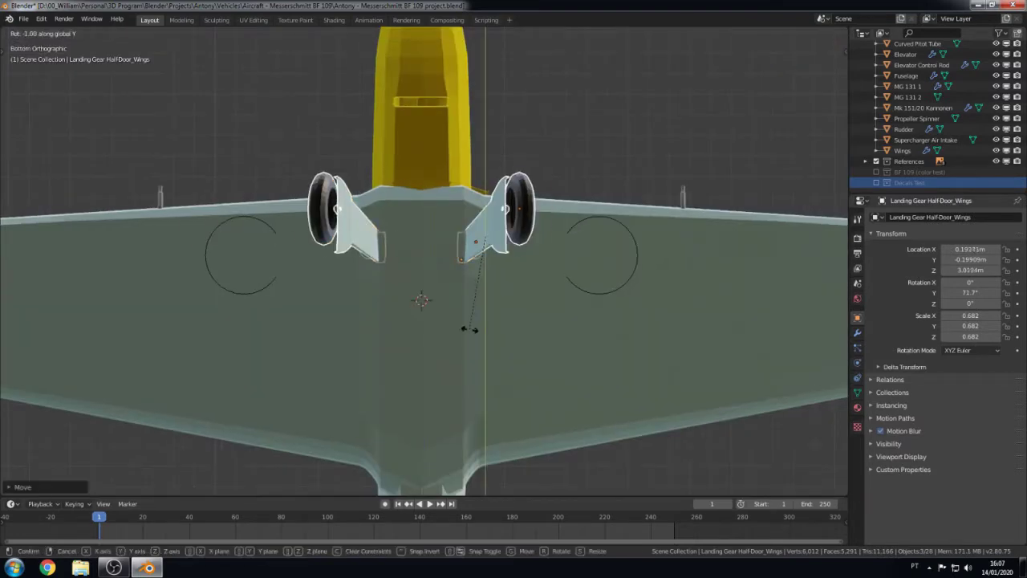
pyautogui.click(588, 300)
pyautogui.press('g')
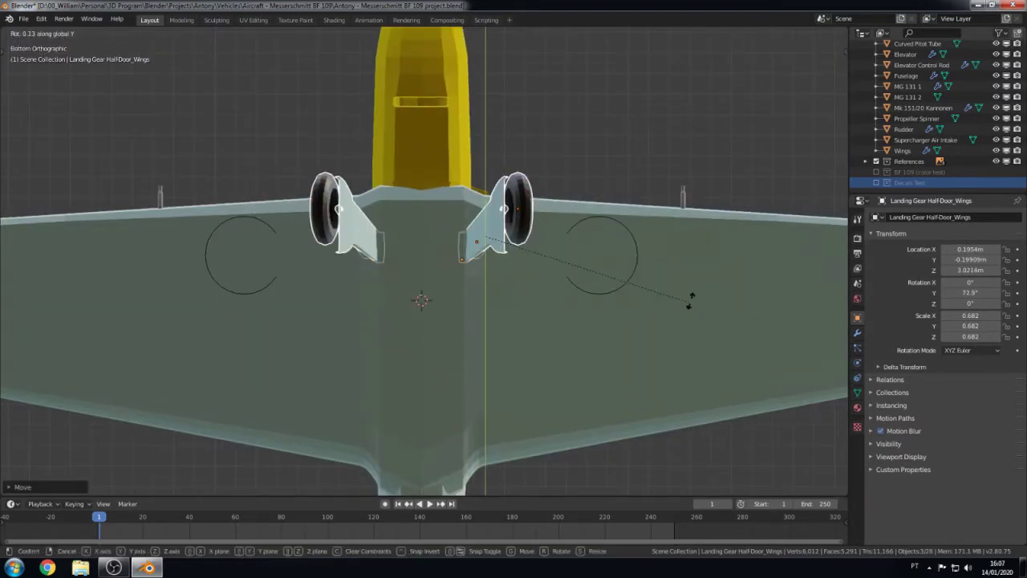
pyautogui.press('y')
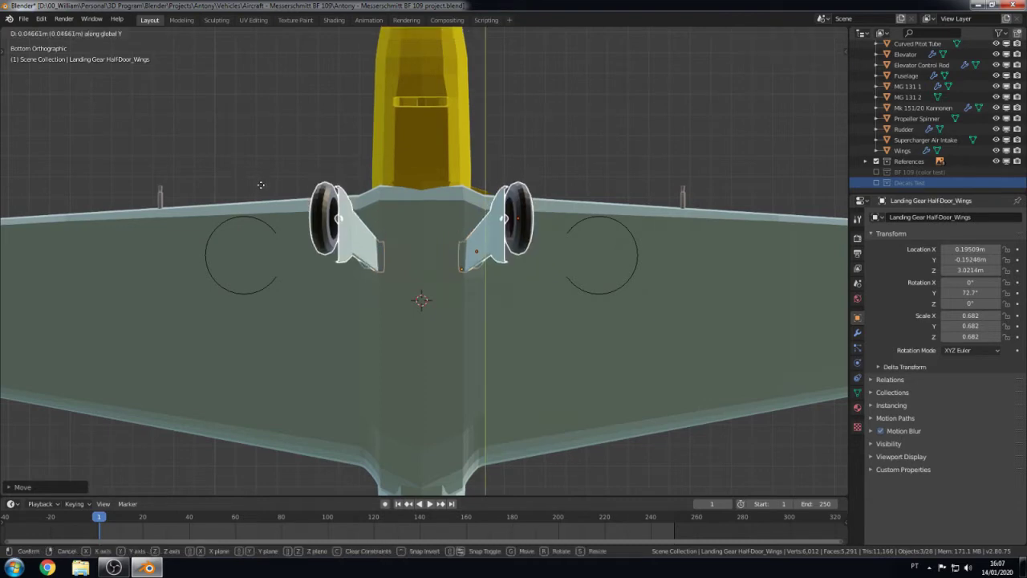
pyautogui.click(261, 184)
# Step: Try a further Y rotation of the doors and inspect them up close from the side
pyautogui.press('r')
pyautogui.press('y')
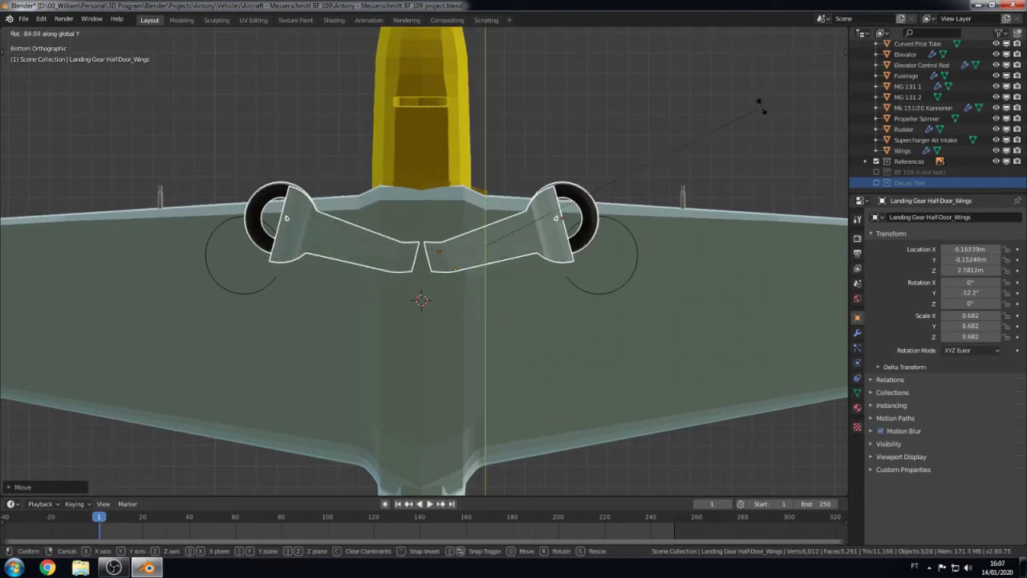
pyautogui.click(707, 156)
pyautogui.press('KP_3')
pyautogui.keyDown('ctrl'); pyautogui.moveTo(609, 266); pyautogui.dragTo(424, 312, button='middle'); pyautogui.keyUp('ctrl')
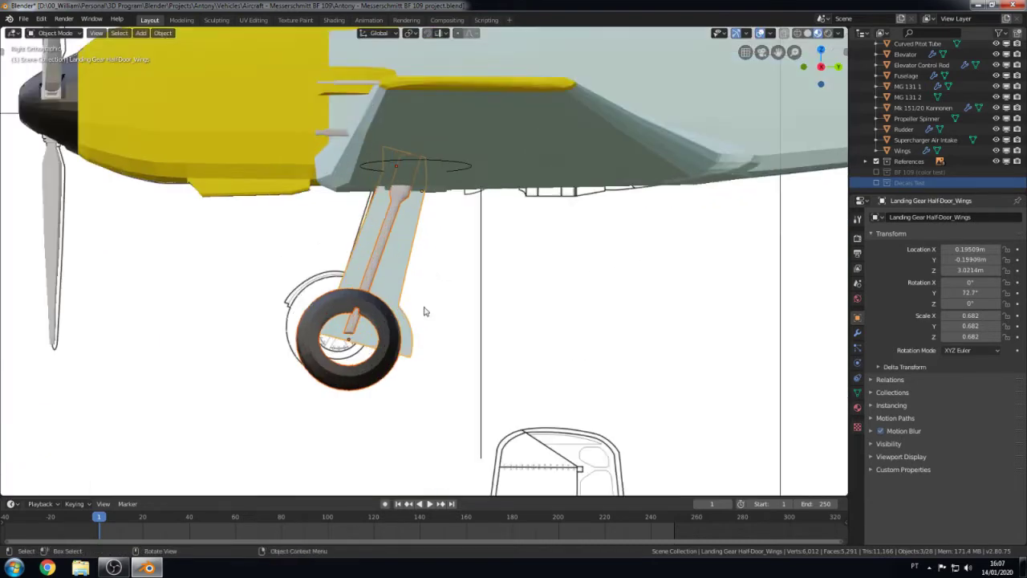
# Step: Select the small part at the top of the landing-gear strut in Edit Mode
pyautogui.click(402, 196)
pyautogui.hotkey('shift', 'z')
pyautogui.click(406, 164)
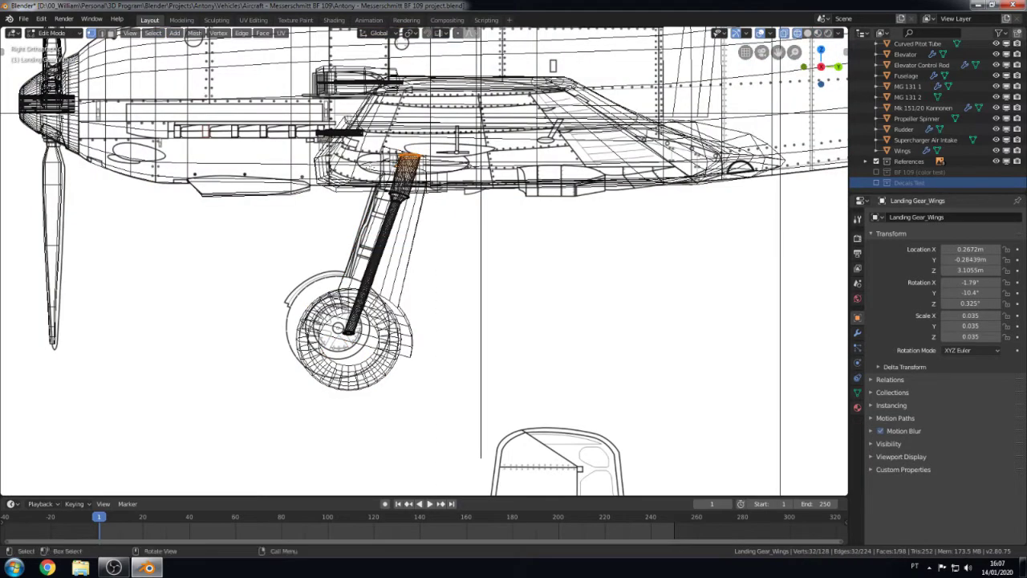
pyautogui.press('g')
pyautogui.press('Escape')
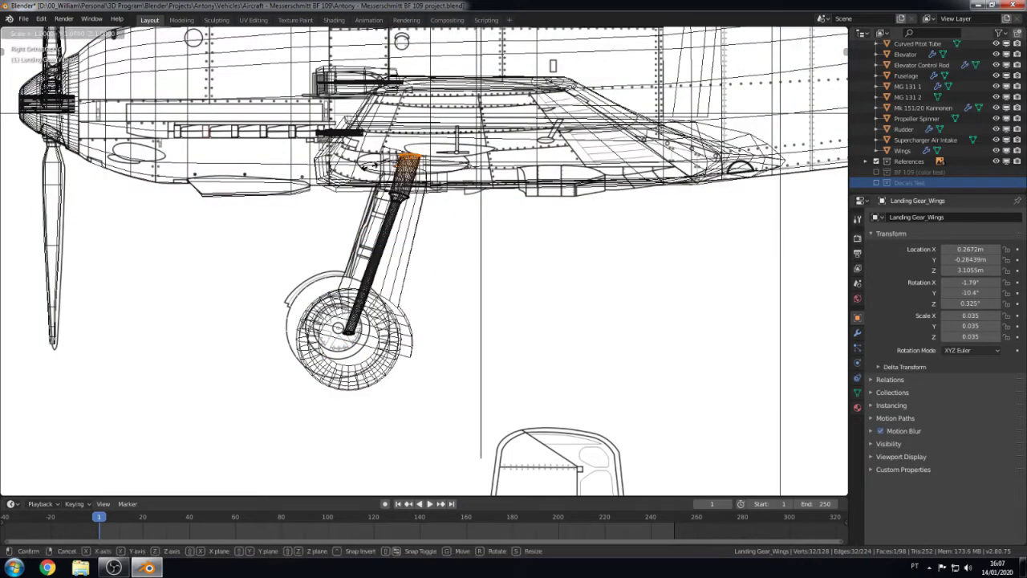
# Step: Snap the 3D cursor to the strut's top and set the strut's origin there
pyautogui.press('F3')
pyautogui.write('set ori')
pyautogui.press('Return')
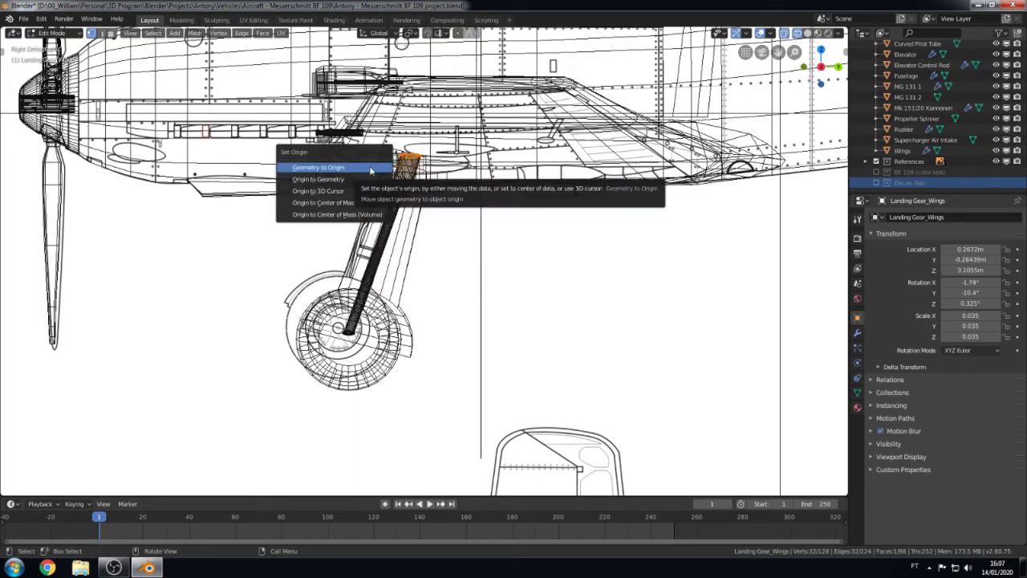
pyautogui.press('Return')
pyautogui.press('z')
pyautogui.press('Escape')
pyautogui.press('Tab')
pyautogui.press('F3')
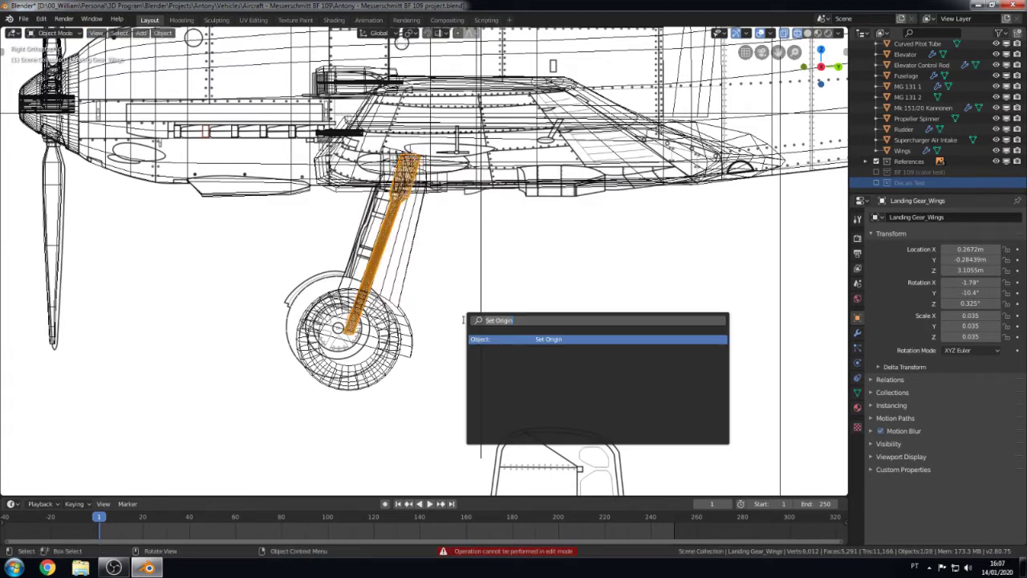
pyautogui.press('Return')
pyautogui.press('Return')
# Step: Move the half-door's origin to the strut-top pivot (X 0.18327, Y −0.25783, Z 3.1554 m)
pyautogui.click(416, 243)
pyautogui.click(417, 241)
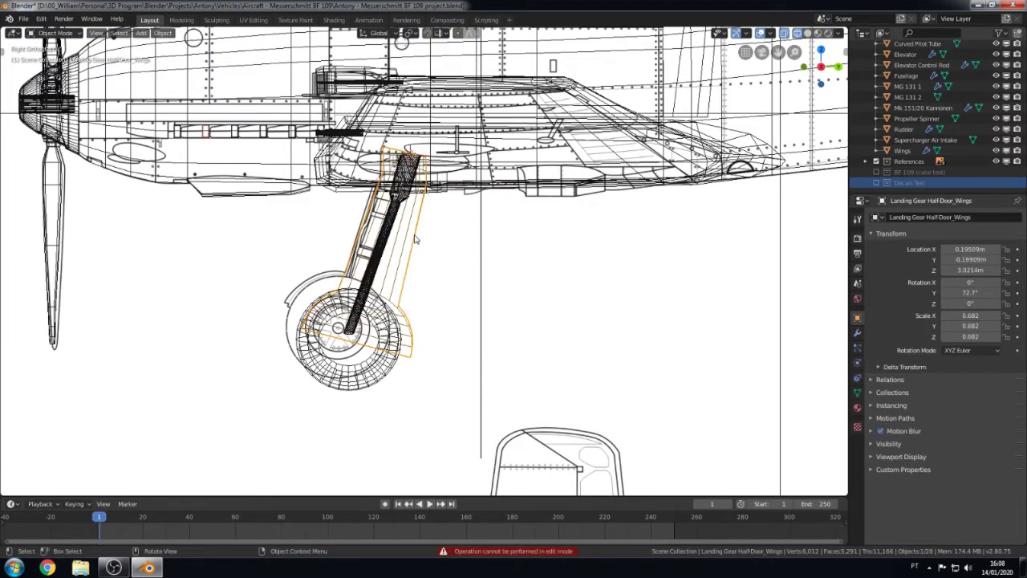
pyautogui.press('Tab')
pyautogui.hotkey('ctrl', 'Tab')
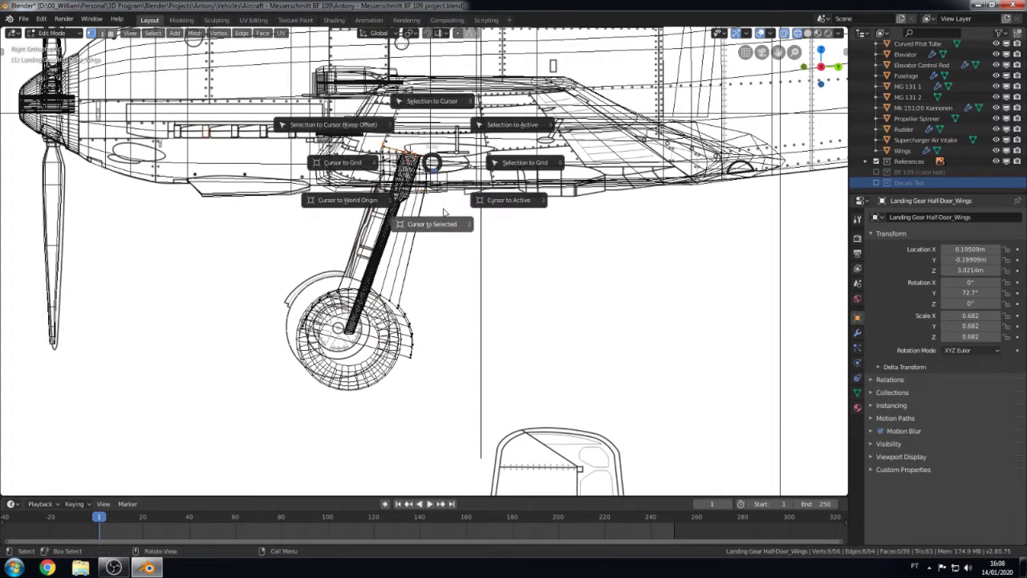
pyautogui.press('F3')
pyautogui.press('Return')
pyautogui.press('Return')
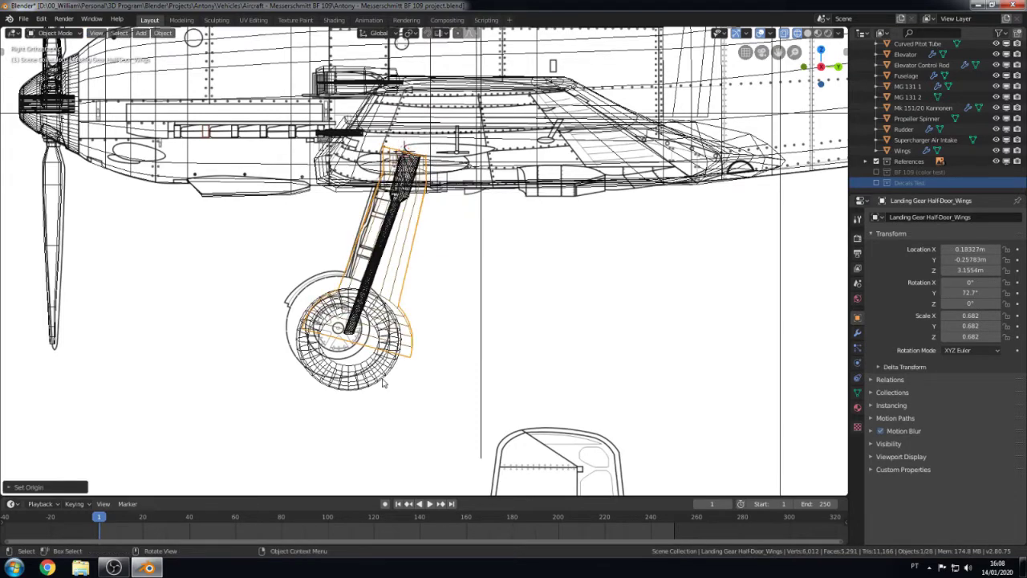
pyautogui.click(388, 366)
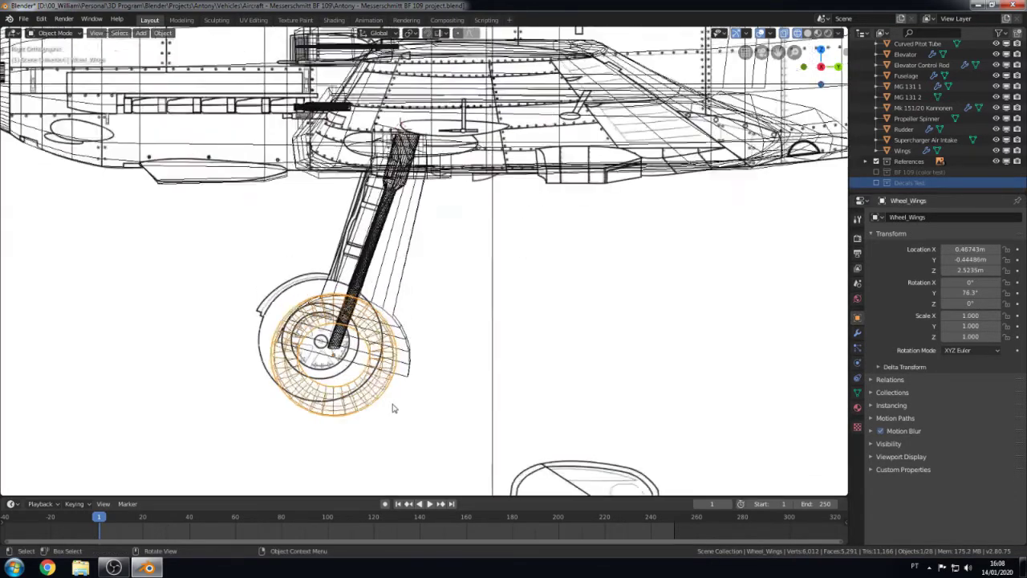
pyautogui.press('KP_Decimal')
# Step: Add an 18-vertex cylinder at the wheel
pyautogui.hotkey('shift', 'a')
pyautogui.press('Escape')
pyautogui.hotkey('shift', 's')
pyautogui.click(467, 324)
pyautogui.hotkey('shift', 'a')
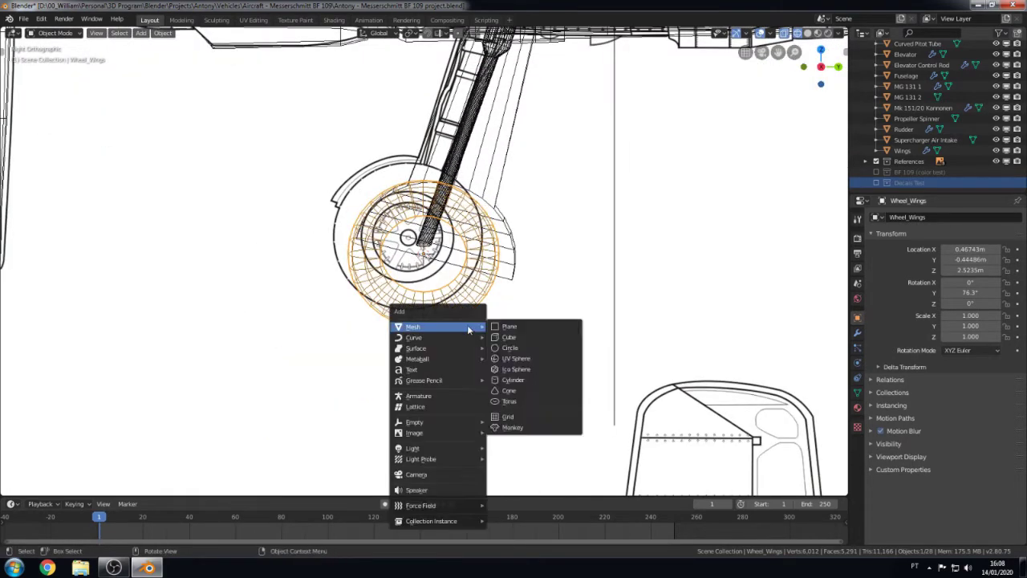
pyautogui.click(512, 379)
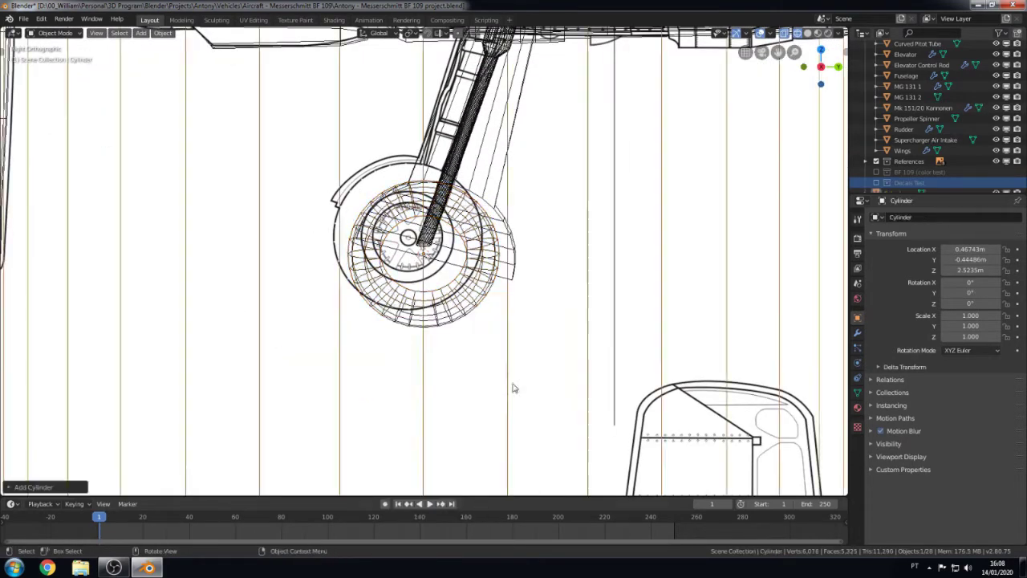
pyautogui.write('18')
pyautogui.press('Return')
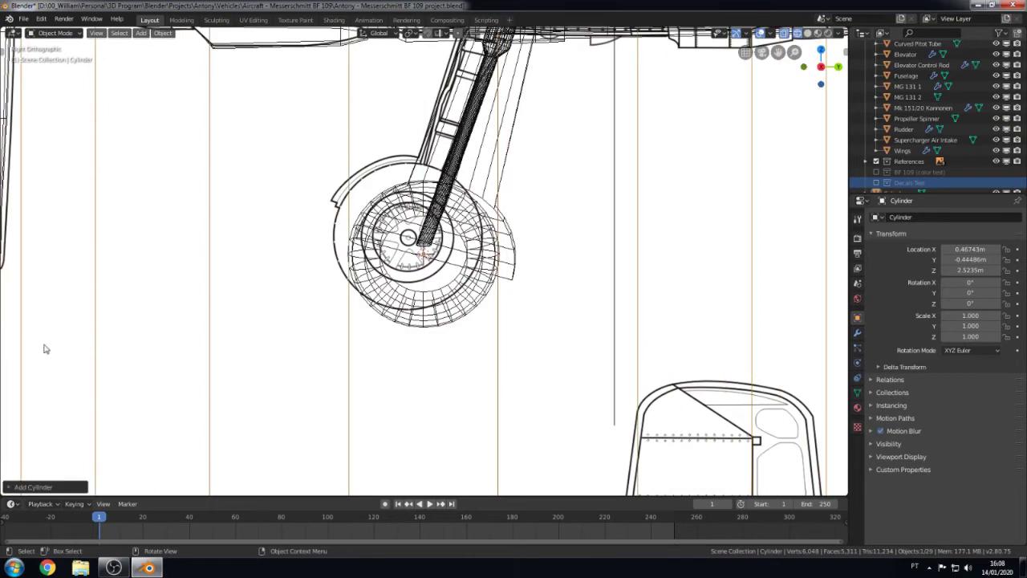
pyautogui.click(46, 343)
# Step: Rotate the cylinder 90° about Y and shrink its mesh toward wheel size
pyautogui.scroll(-8, 193, 329)
pyautogui.write('ry90')
pyautogui.press('Return')
pyautogui.press('Tab')
pyautogui.press('s')
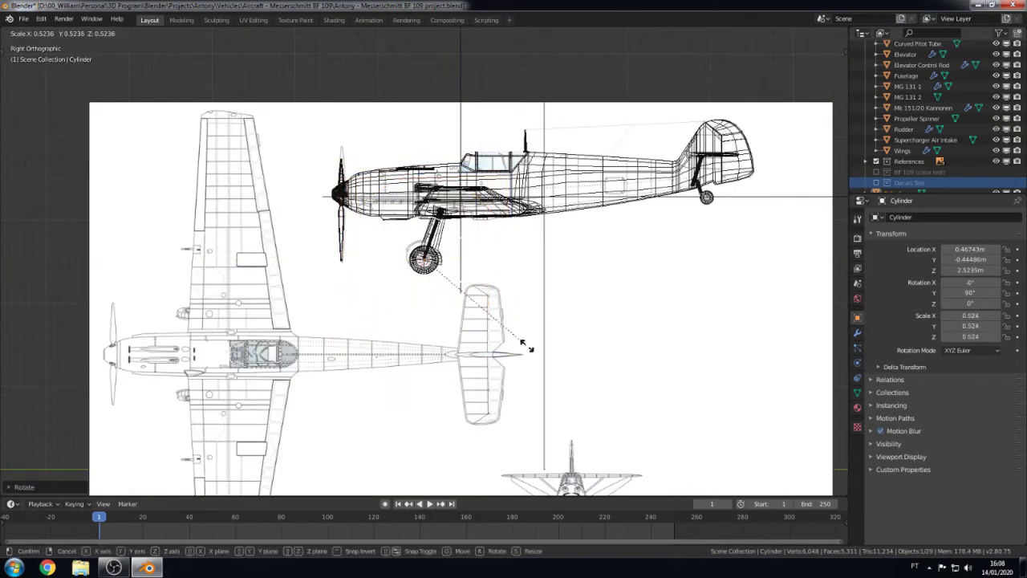
pyautogui.click(613, 374)
pyautogui.scroll(4, 613, 374)
pyautogui.press('s')
pyautogui.scroll(4, 442, 321)
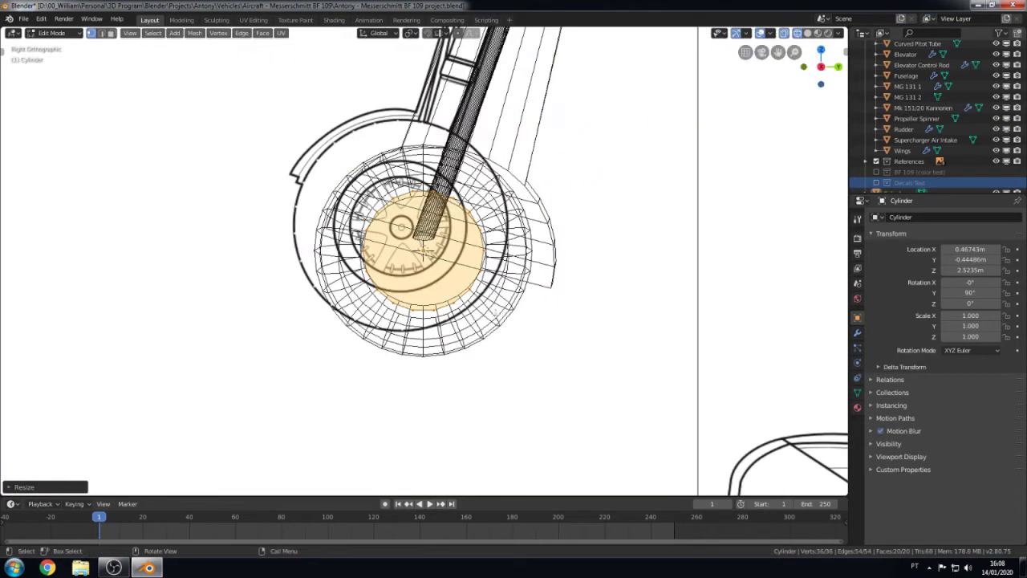
pyautogui.click(507, 321)
pyautogui.press('Tab')
# Step: Move the cylinder along Y and Z onto the wheel hub
pyautogui.press('g')
pyautogui.press('y')
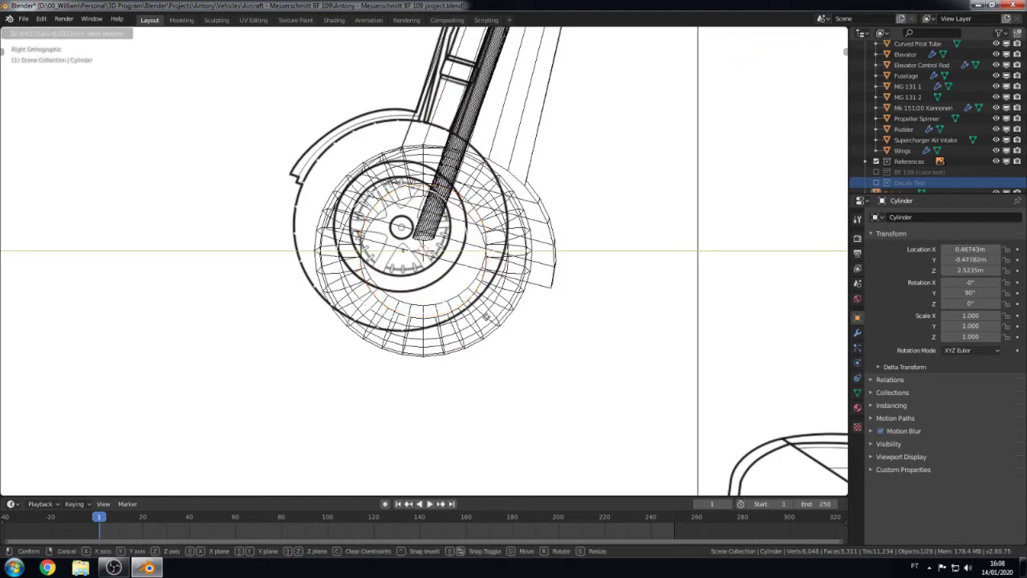
pyautogui.click(494, 309)
pyautogui.press('g')
pyautogui.press('z')
pyautogui.click(447, 278)
# Step: Resize the disc down to hub-cap size and return to Object Mode
pyautogui.scroll(5, 447, 278)
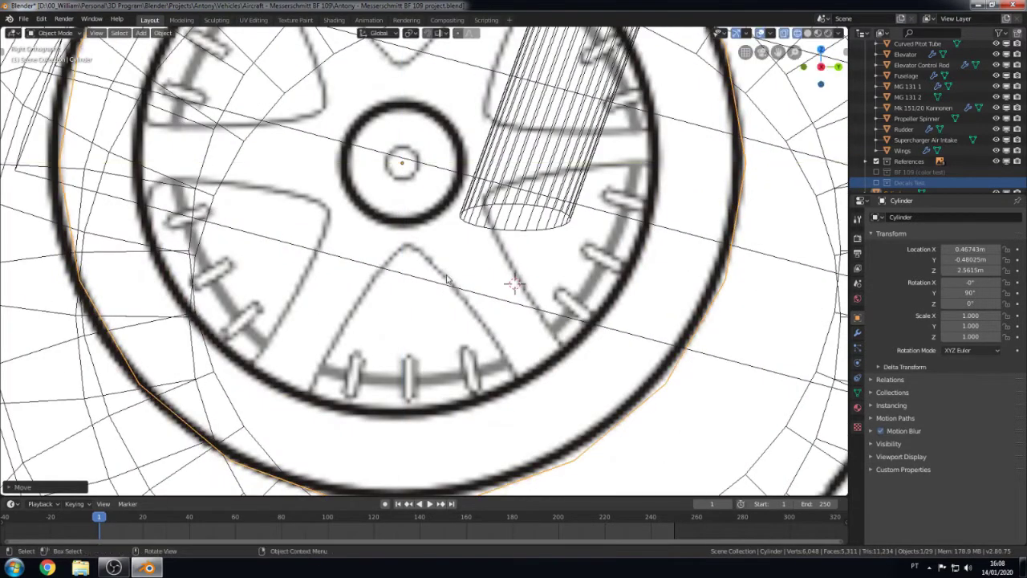
pyautogui.scroll(-5, 447, 278)
pyautogui.press('s')
pyautogui.click(623, 375)
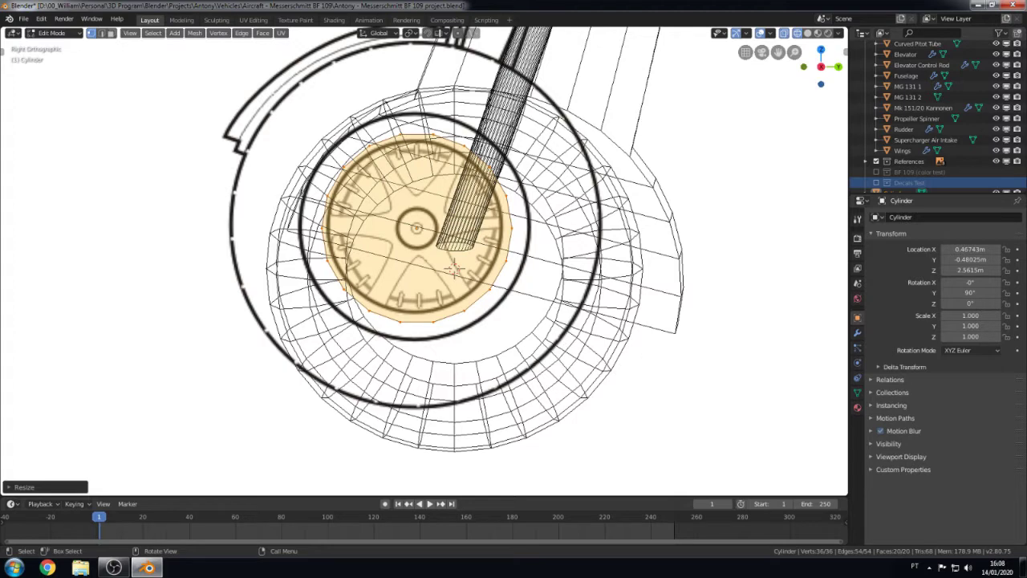
pyautogui.press('s')
pyautogui.click(466, 275)
pyautogui.scroll(2, 506, 335)
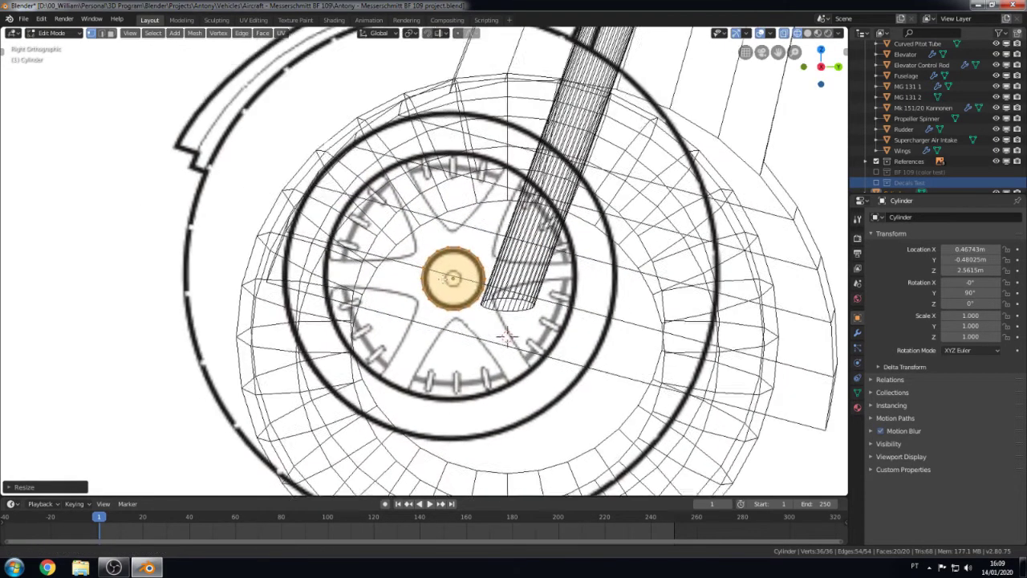
pyautogui.hotkey('ctrl', 'Tab')
pyautogui.click(504, 382)
pyautogui.hotkey('shift', 'a')
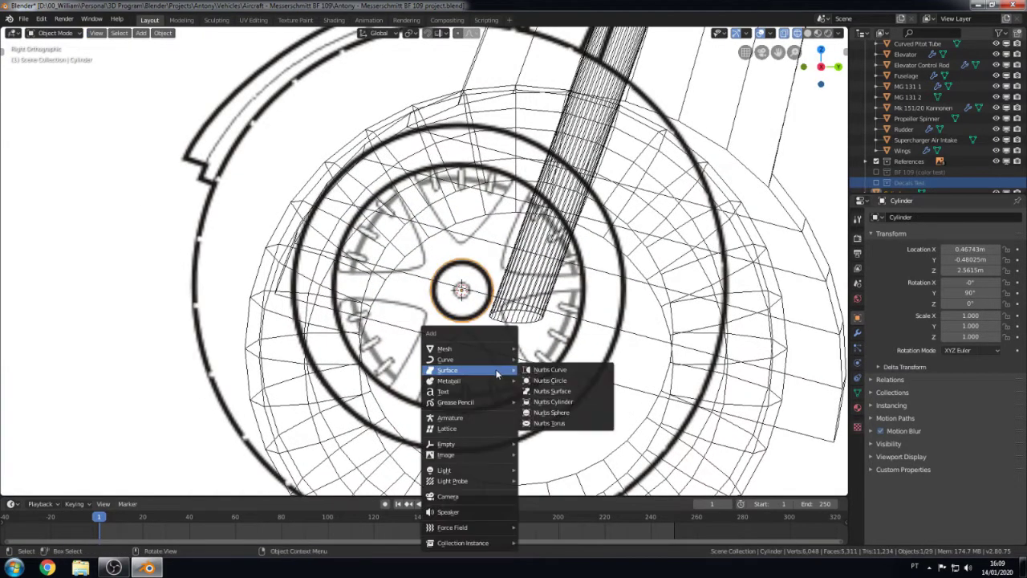
pyautogui.moveTo(445, 348)
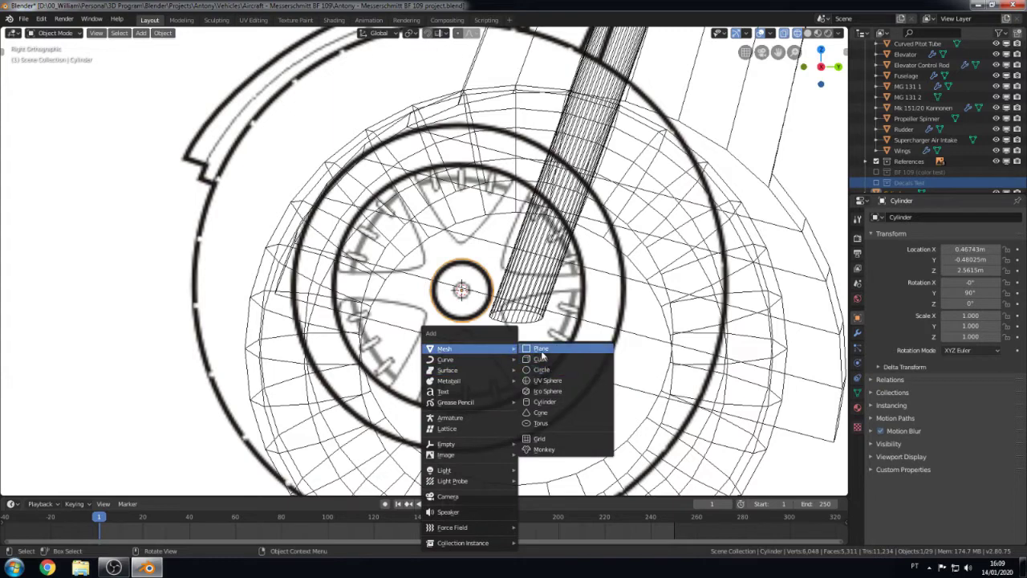
# Step: Duplicate the hub cylinder, enlarge the copy to rim size, and select all its geometry
pyautogui.press('Escape')
pyautogui.hotkey('shift', 'd')
pyautogui.press('s')
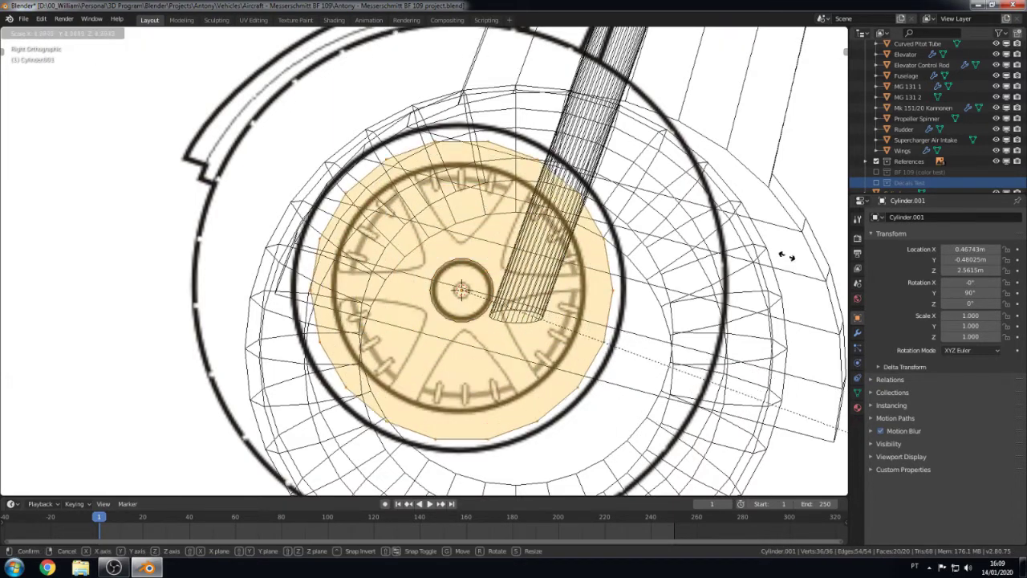
pyautogui.click(75, 303)
pyautogui.press('Tab')
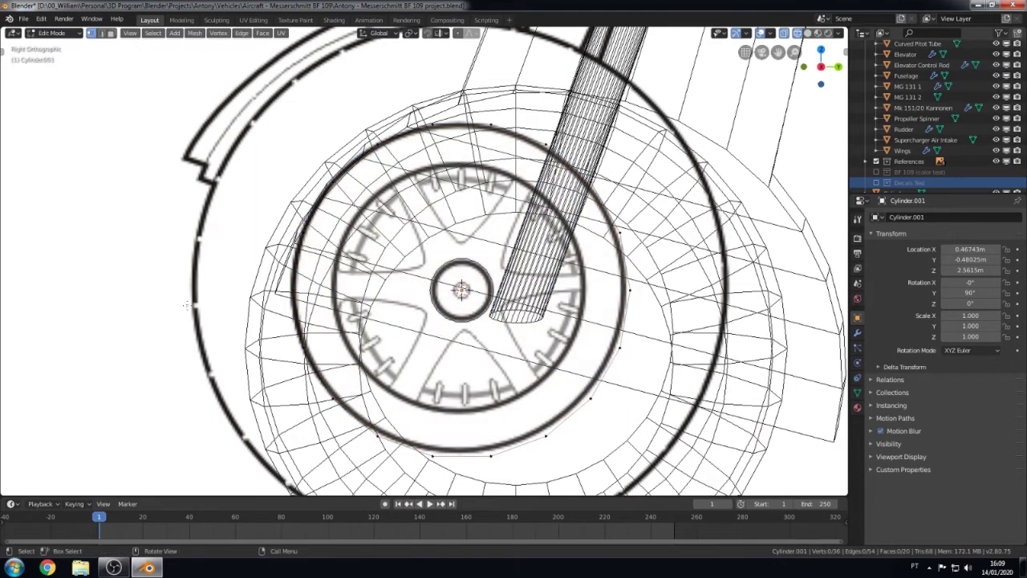
pyautogui.press('a')
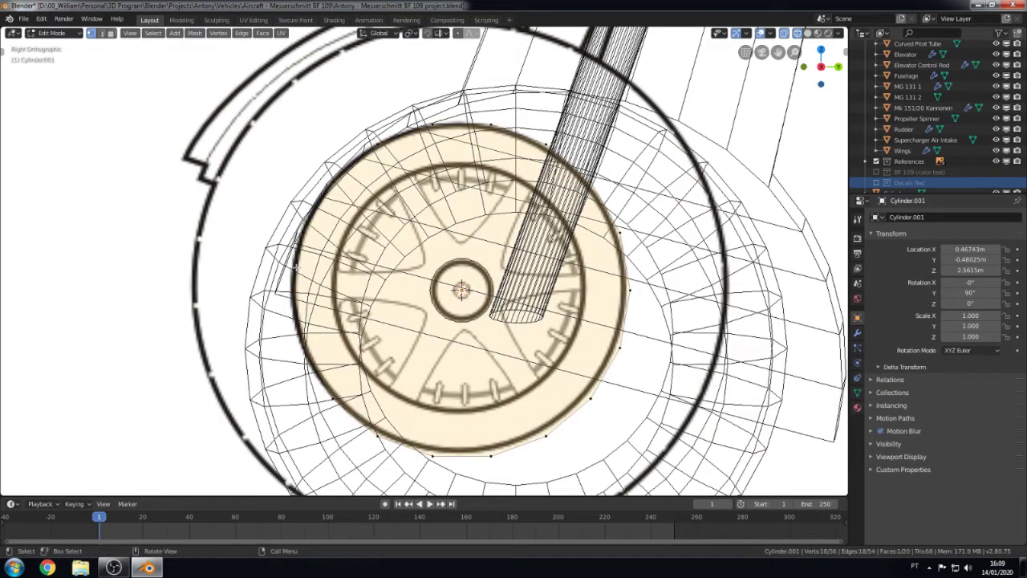
# Step: In front view, scale the rim cylinder narrower along X to the tire's width
pyautogui.scroll(-8, 422, 369)
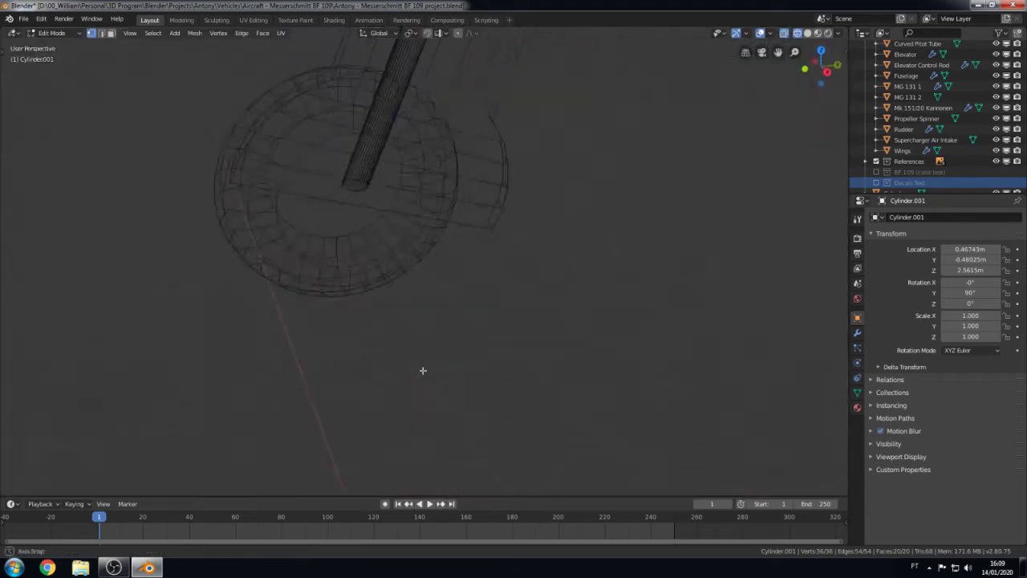
pyautogui.moveTo(423, 369); pyautogui.dragTo(481, 321, button='middle')
pyautogui.press('KP_1')
pyautogui.press('KP_Decimal')
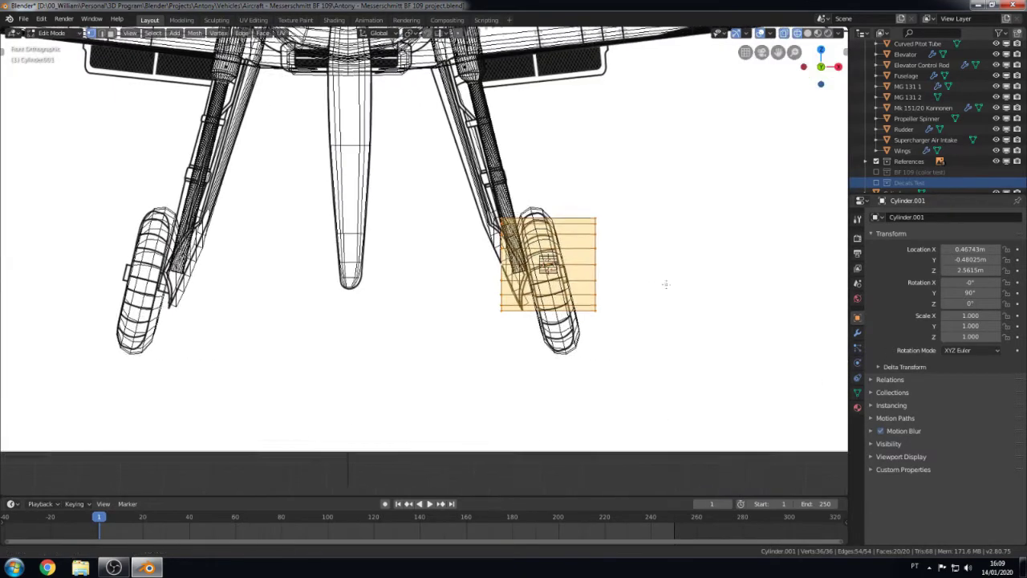
pyautogui.press('s')
pyautogui.press('x')
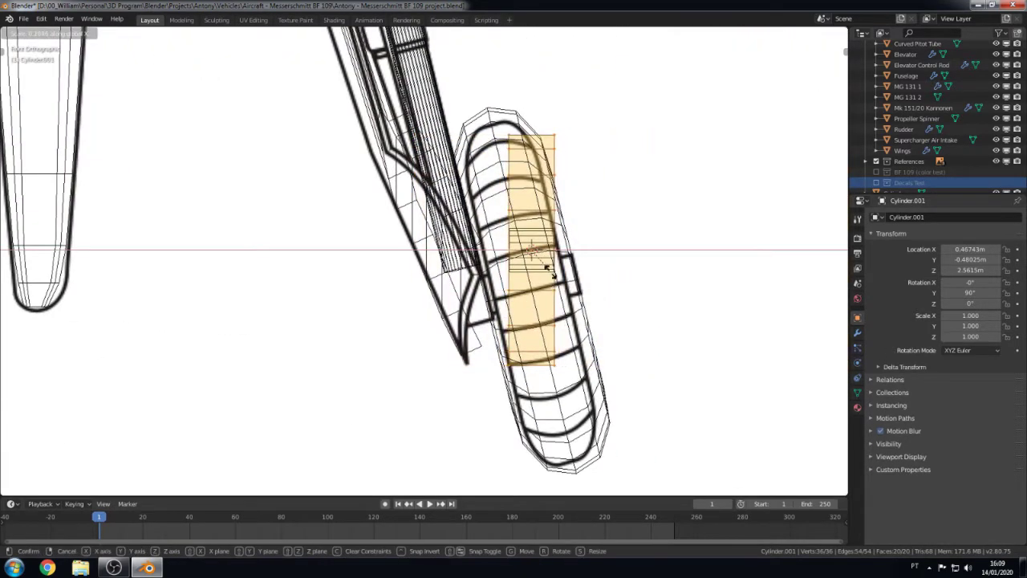
pyautogui.click(534, 274)
pyautogui.scroll(3, 532, 273)
pyautogui.scroll(3, 532, 273)
pyautogui.press('s')
pyautogui.press('x')
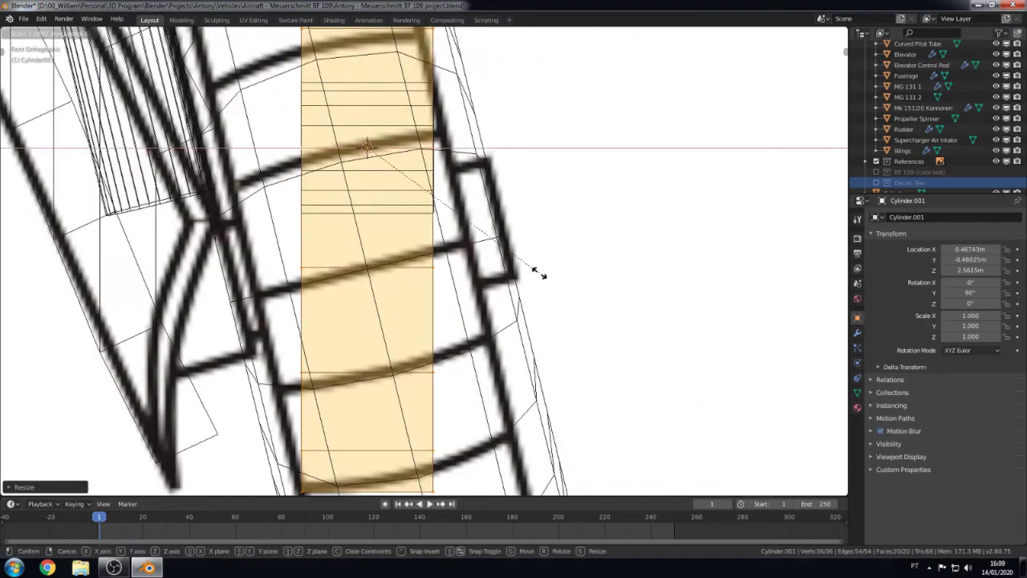
pyautogui.press('Escape')
pyautogui.press('KP_3')
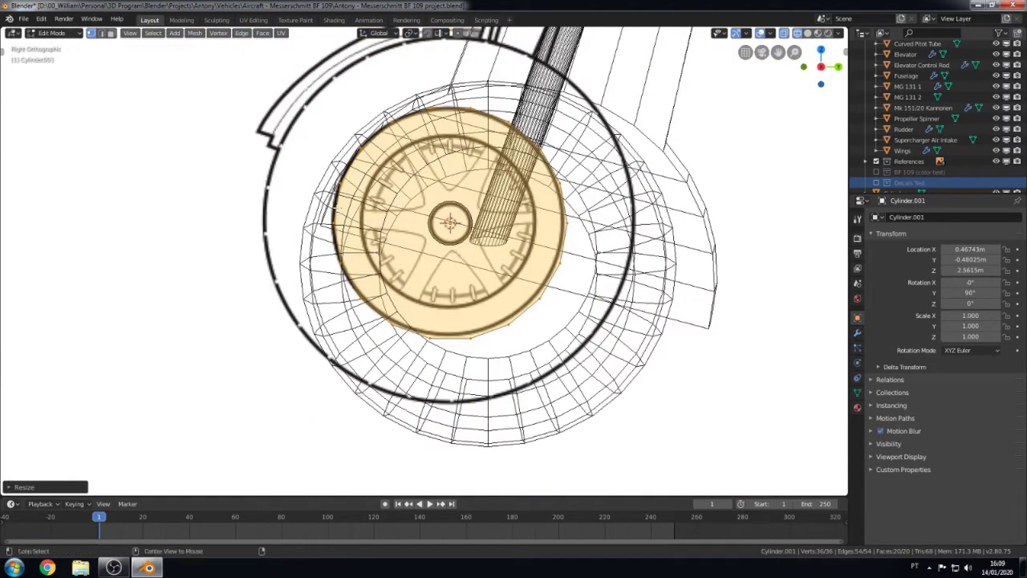
# Step: Inset one end-cap face of the rim cylinder twice
pyautogui.moveTo(481, 264); pyautogui.dragTo(394, 275, button='middle')
pyautogui.click(367, 259)
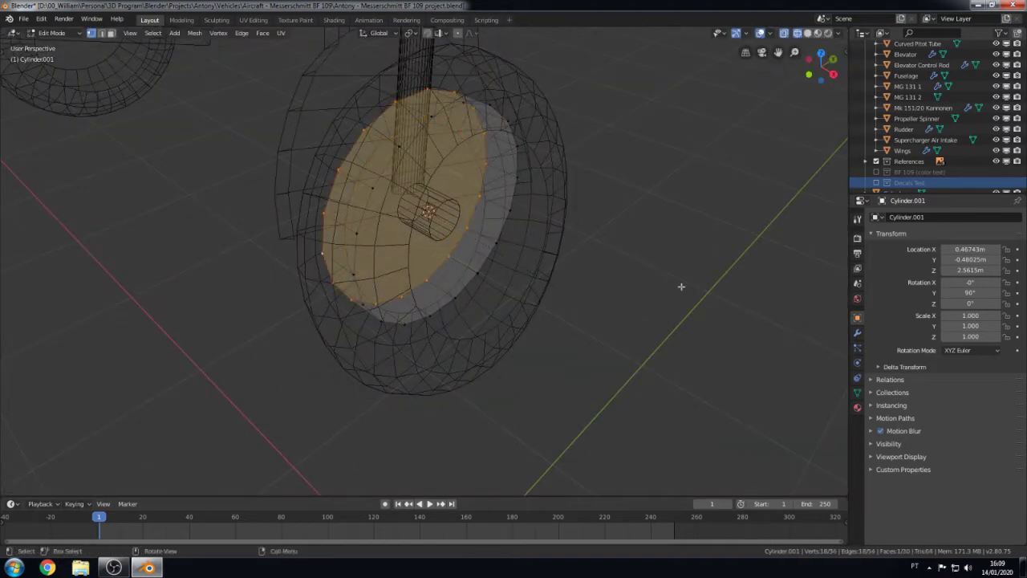
pyautogui.press('i')
pyautogui.click(726, 291)
pyautogui.press('i')
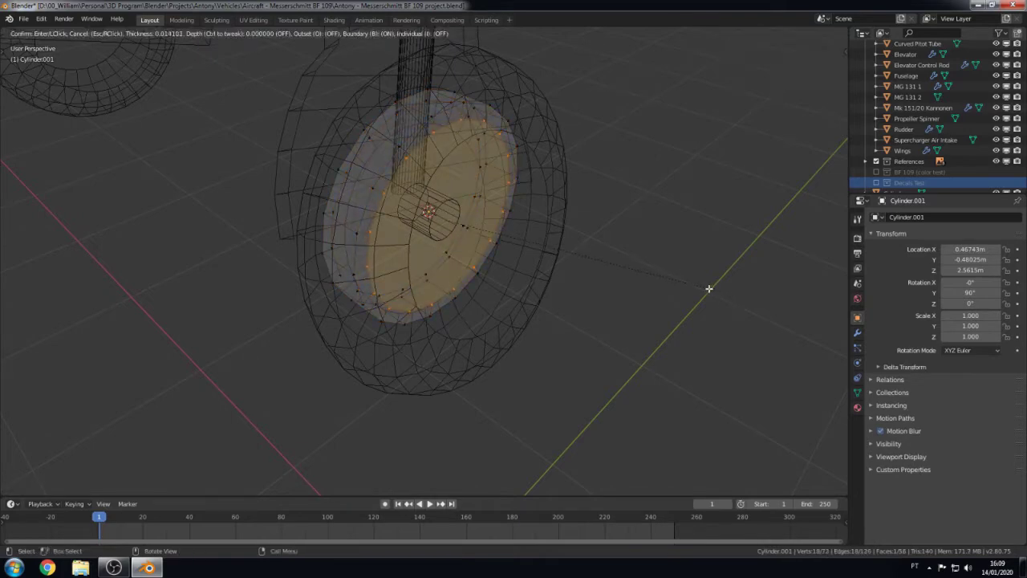
pyautogui.click(708, 289)
# Step: Scale the inset faces, delete the centre cap faces, then switch to Solid shading in Object Mode
pyautogui.press('KP_3')
pyautogui.scroll(2, 686, 321)
pyautogui.press('s')
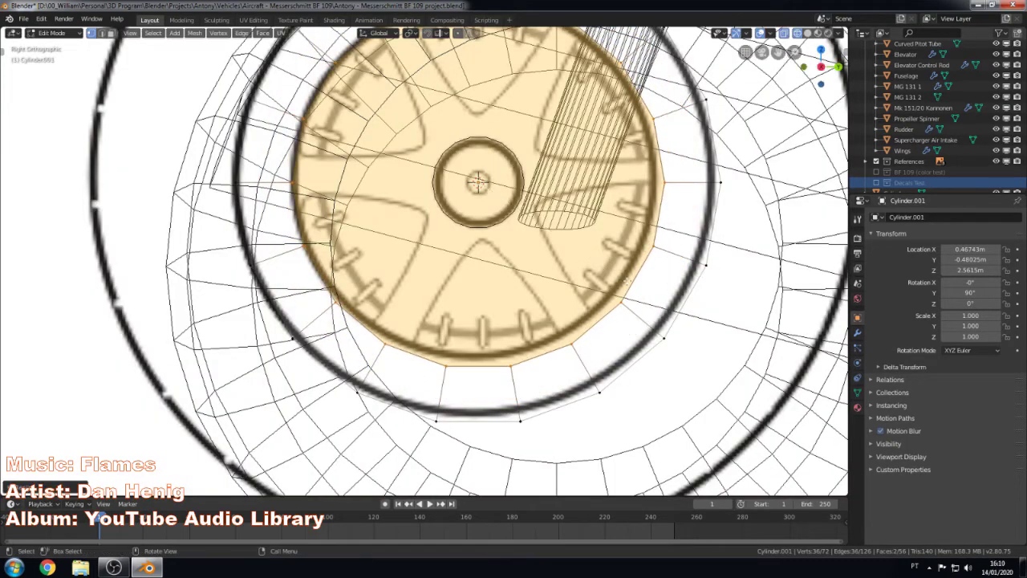
pyautogui.press('x')
pyautogui.click(610, 305)
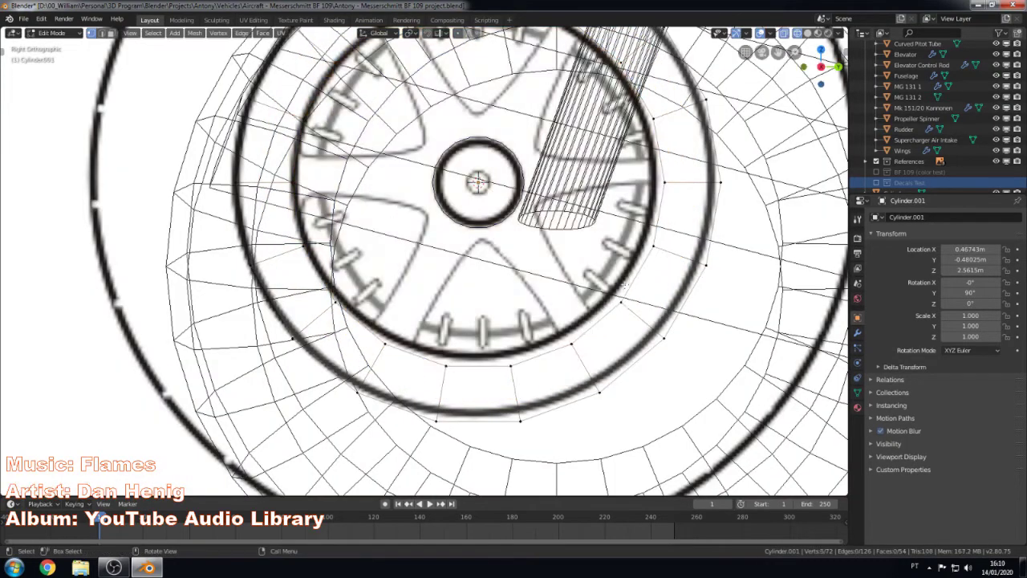
pyautogui.press('z')
pyautogui.click(691, 284)
pyautogui.press('Tab')
pyautogui.moveTo(690, 284)
pyautogui.mouseDown(button='middle')
pyautogui.moveTo(345, 278)
pyautogui.moveTo(482, 305)
pyautogui.mouseUp(button='middle')
# Step: Hide the landing-gear doors from the Landing Gear collection
pyautogui.scroll(-3, 481, 305)
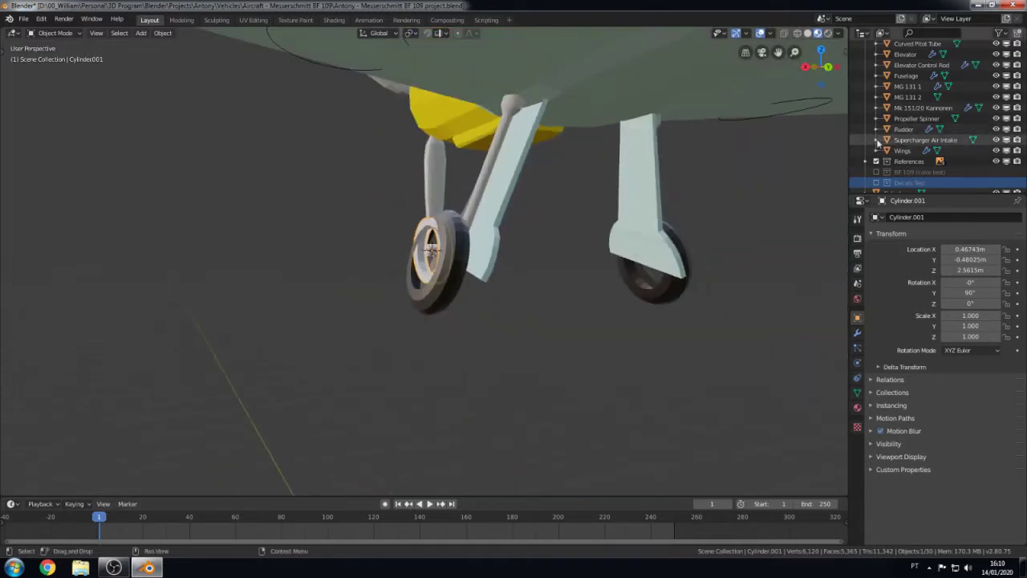
pyautogui.scroll(-1, 883, 187)
pyautogui.scroll(5, 899, 145)
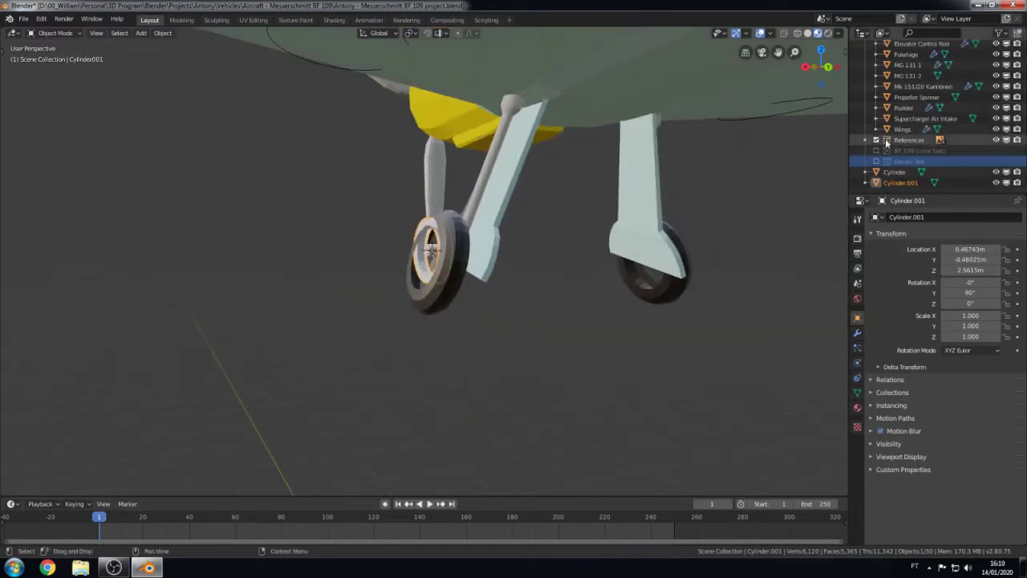
pyautogui.scroll(-3, 899, 140)
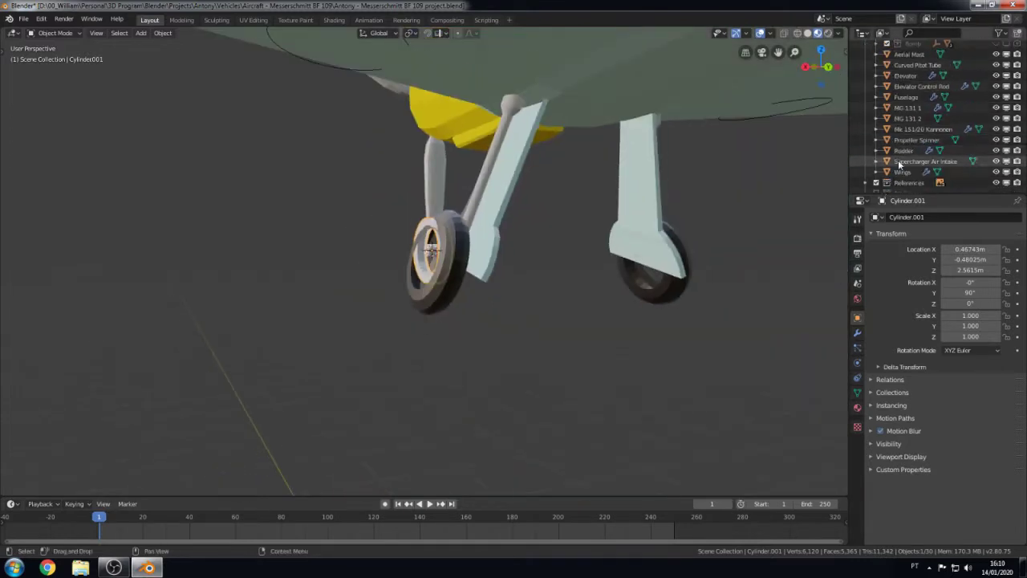
pyautogui.hotkey('ctrl', 'z')
pyautogui.scroll(5, 877, 120)
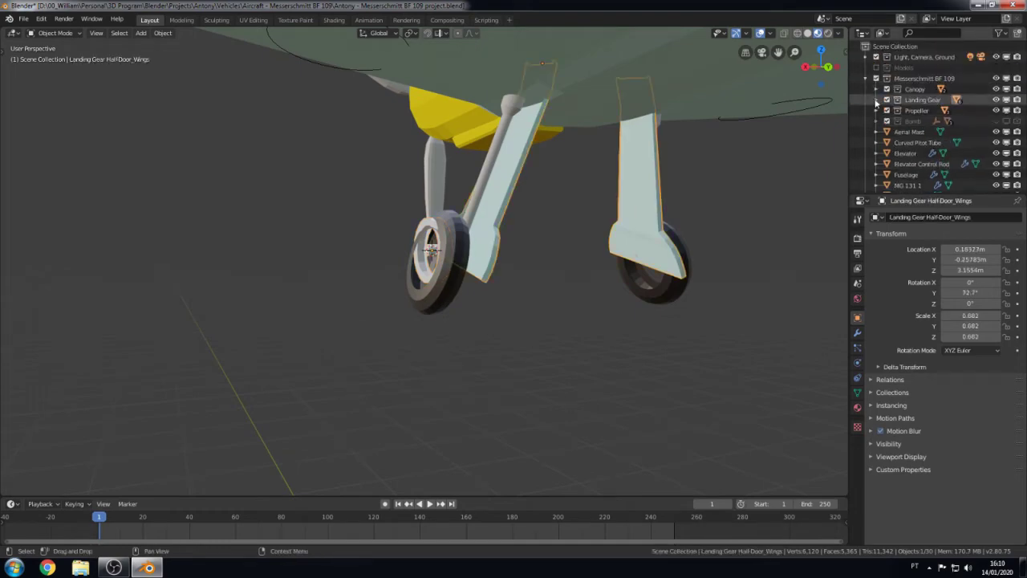
pyautogui.click(876, 99)
pyautogui.press('h')
# Step: Hide Wheel_Wings and frame the wheel in the right side view
pyautogui.click(470, 236)
pyautogui.press('h')
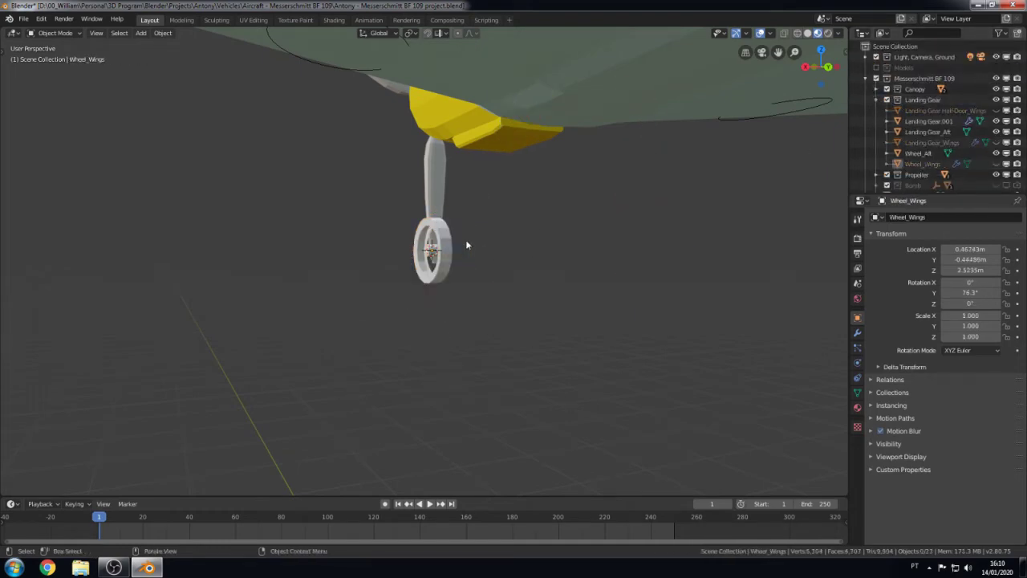
pyautogui.press('KP_Decimal')
pyautogui.press('KP_3')
pyautogui.scroll(2, 393, 217)
# Step: Add a plane at the wheel centre, rotate it 45° on X, and scale its mesh
pyautogui.hotkey('shift', 'a')
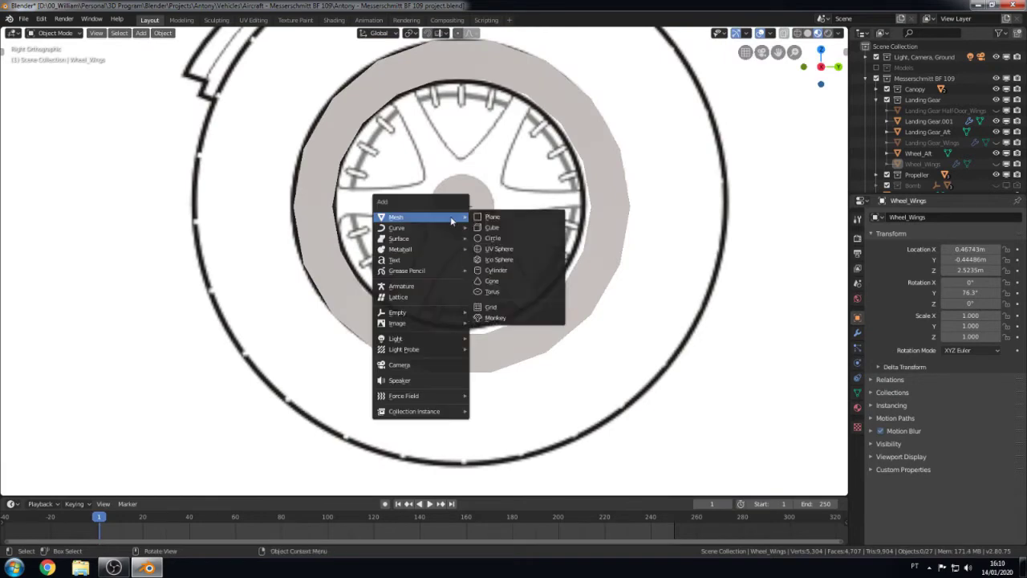
pyautogui.click(493, 217)
pyautogui.scroll(-2, 495, 223)
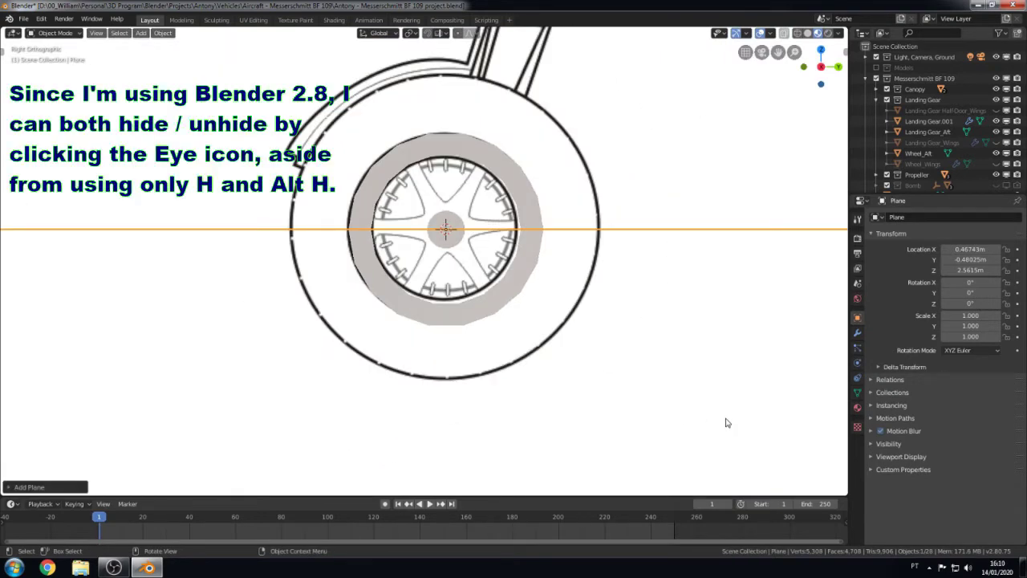
pyautogui.press('s')
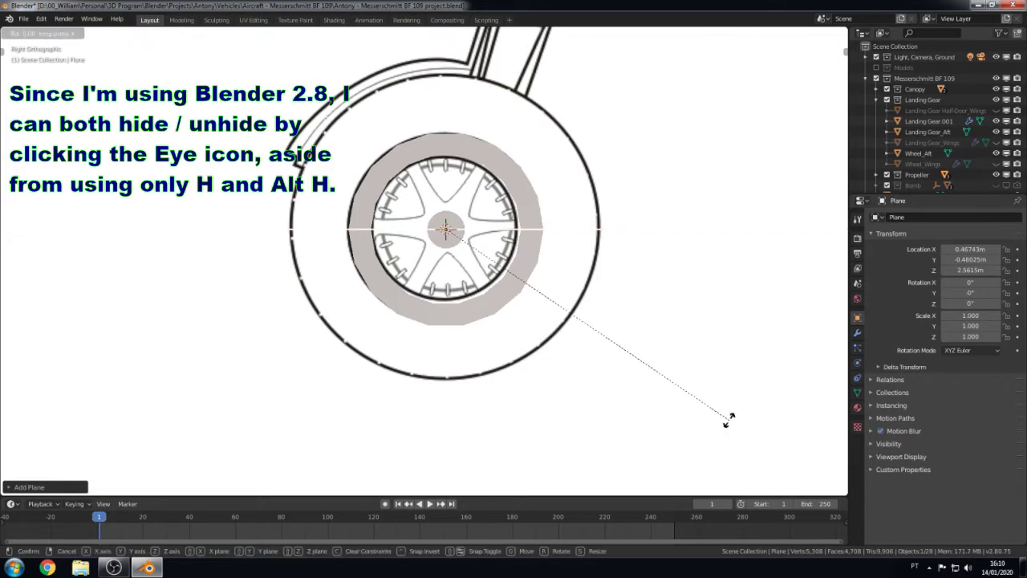
pyautogui.press('4')
pyautogui.press('5')
pyautogui.press('Return')
pyautogui.press('Tab')
pyautogui.press('r')
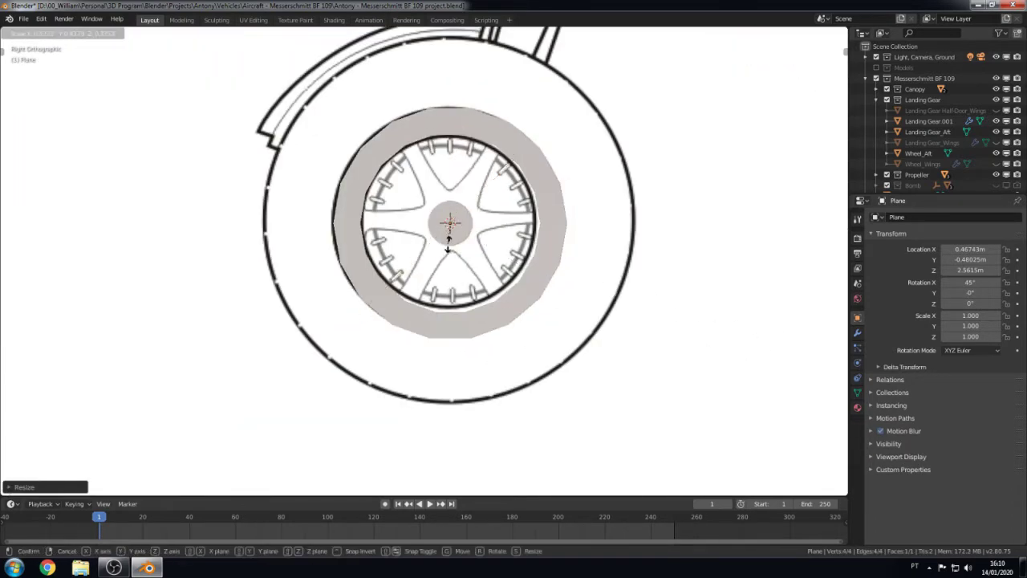
pyautogui.click(485, 254)
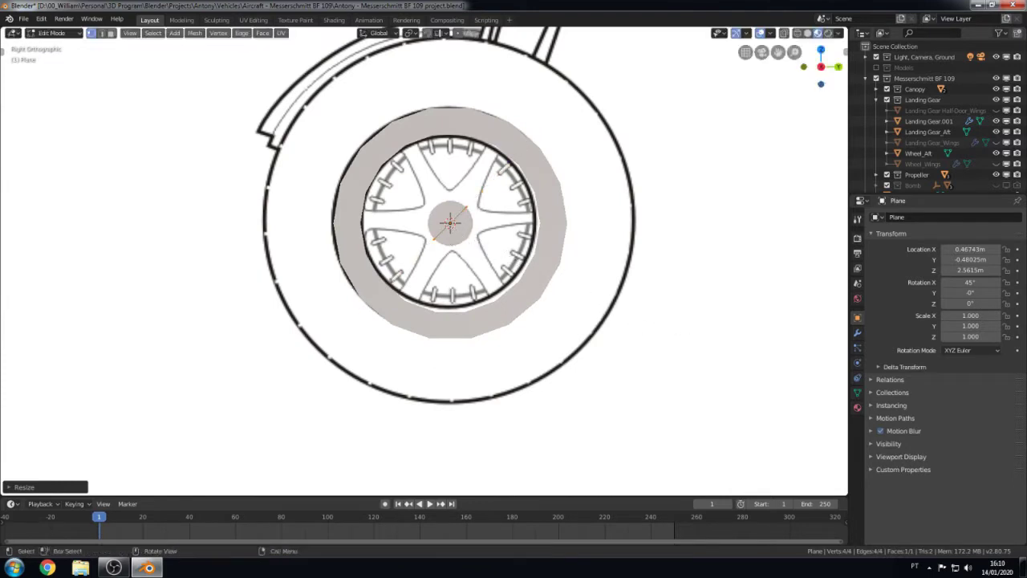
pyautogui.press('Tab')
# Step: Set the hub cylinder's Viewport Display to show it as Wire
pyautogui.click(451, 222)
pyautogui.click(872, 381)
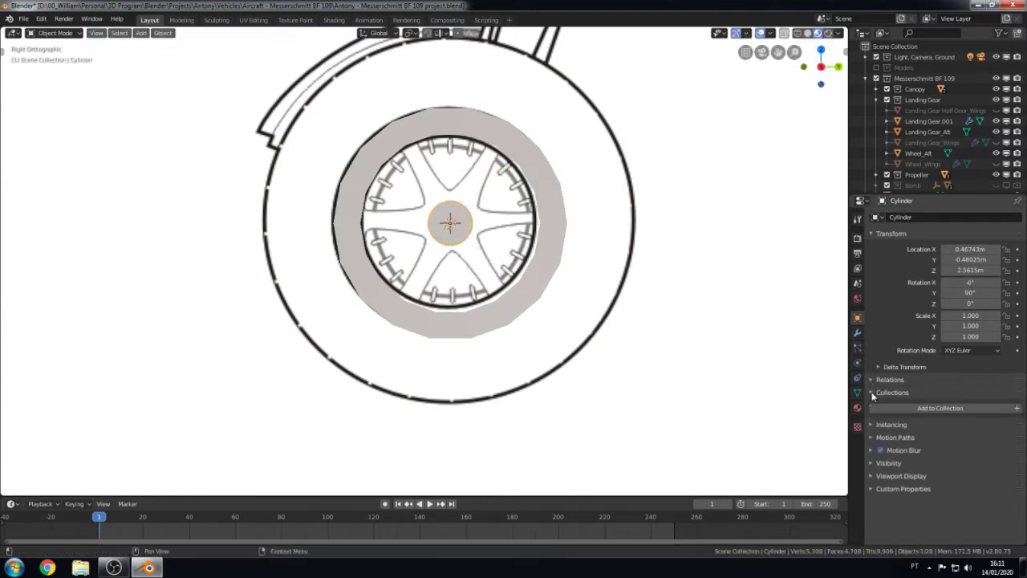
pyautogui.click(873, 381)
pyautogui.click(872, 406)
pyautogui.click(873, 406)
pyautogui.click(875, 457)
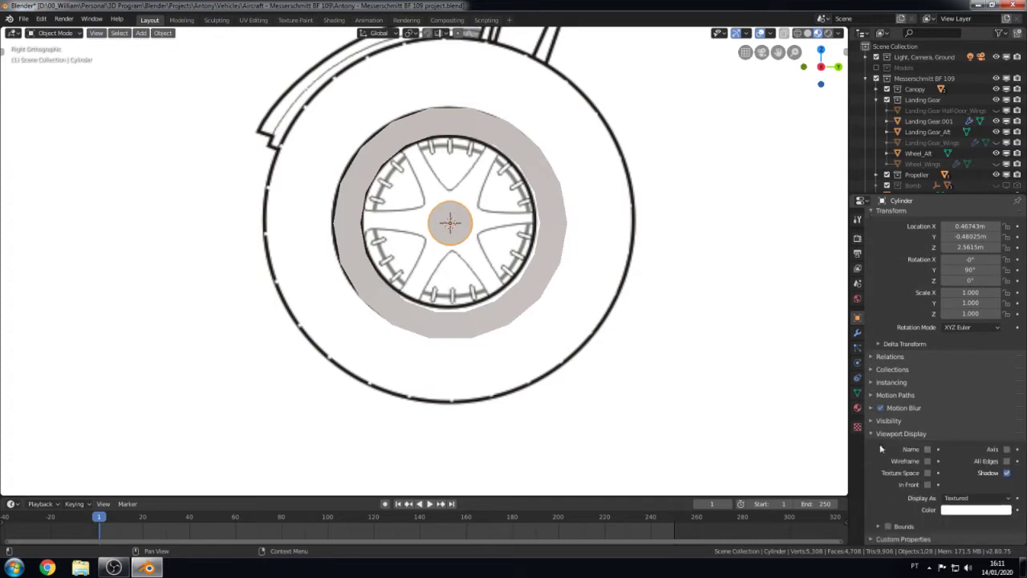
pyautogui.click(975, 503)
pyautogui.click(971, 455)
pyautogui.scroll(6, 522, 178)
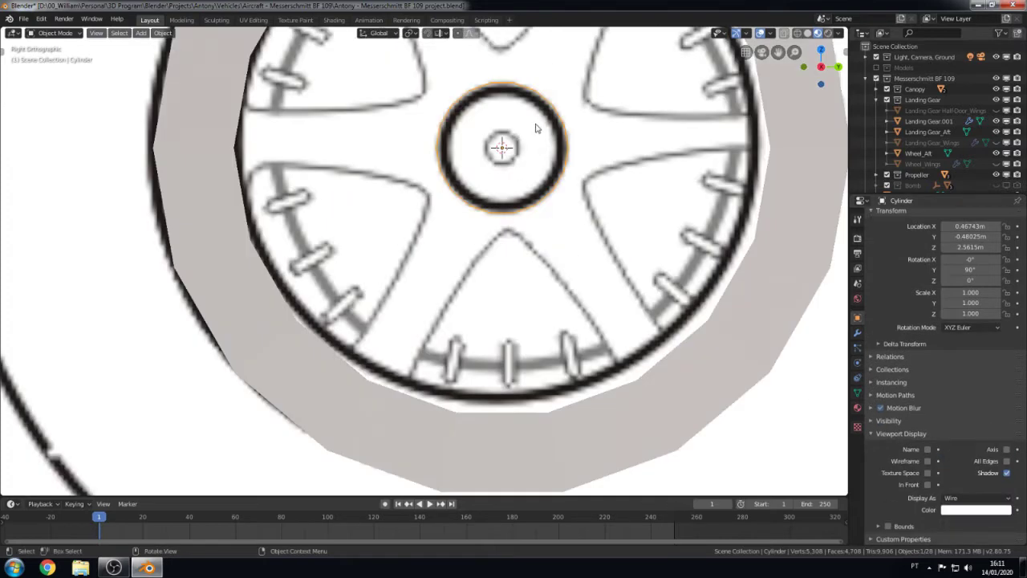
# Step: Add a plane at the hub, rotate and scale it, and give it a Mirror modifier
pyautogui.hotkey('shift', 'a')
pyautogui.press('Tab')
pyautogui.scroll(-4, 632, 180)
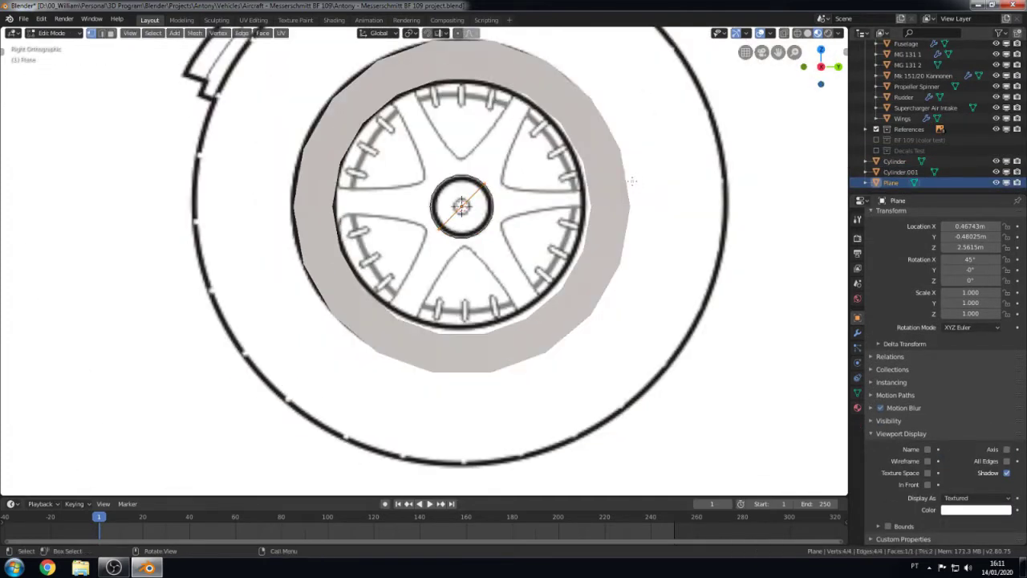
pyautogui.press('r')
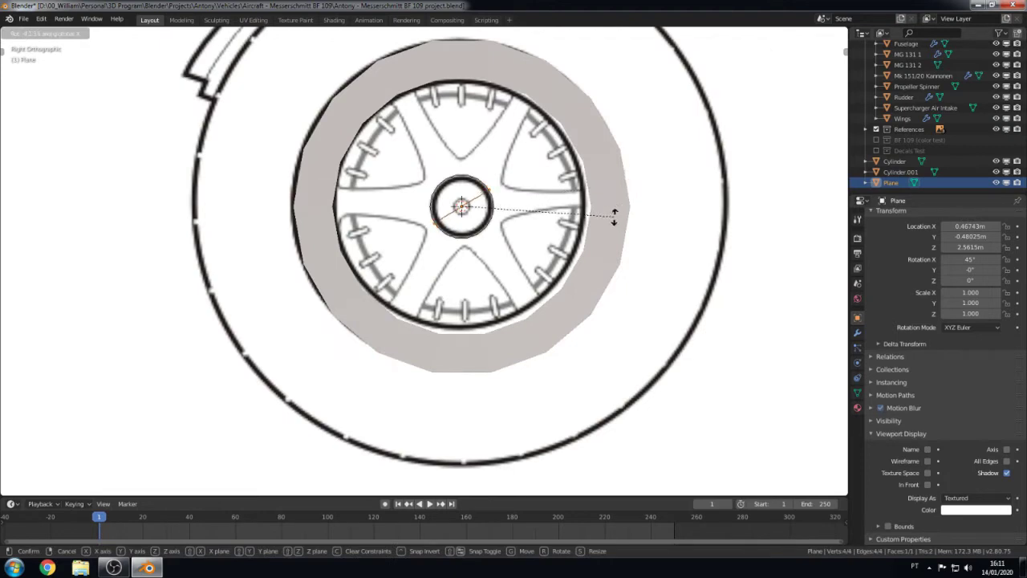
pyautogui.click(612, 218)
pyautogui.press('s')
pyautogui.click(525, 214)
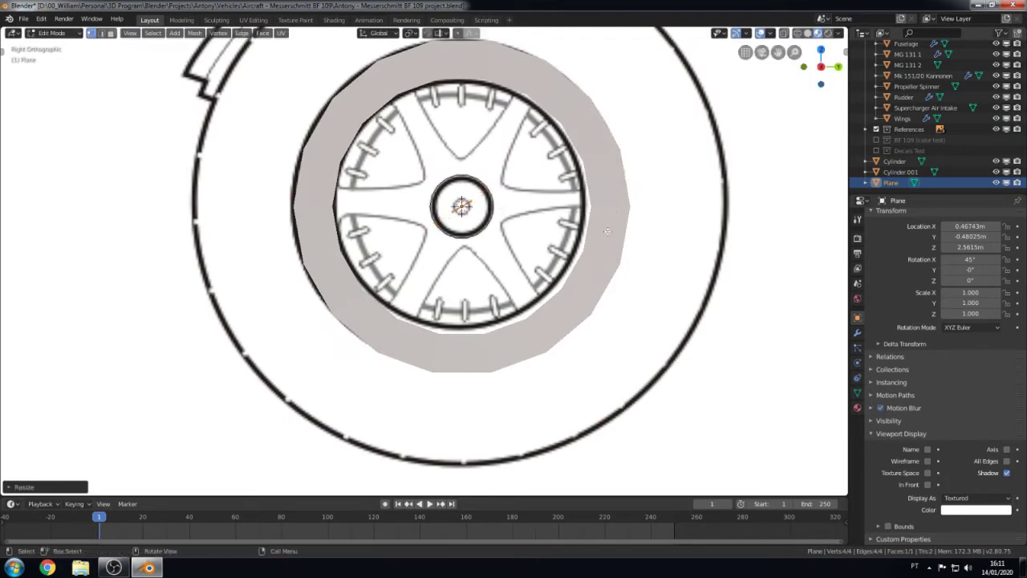
pyautogui.click(857, 331)
pyautogui.click(891, 216)
pyautogui.click(804, 322)
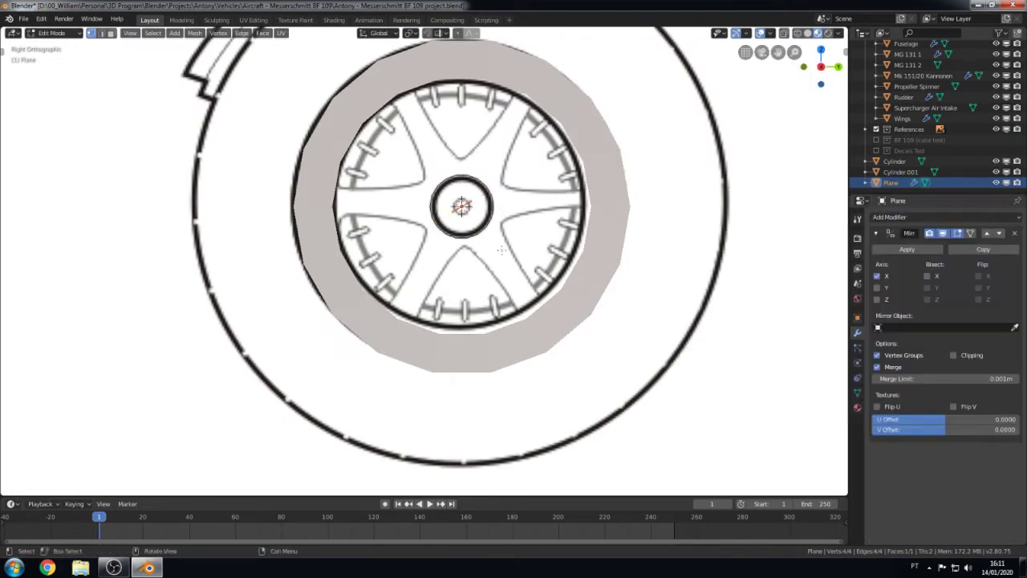
# Step: Extrude the plane's face outward into a single spoke
pyautogui.press('e')
pyautogui.click(432, 141)
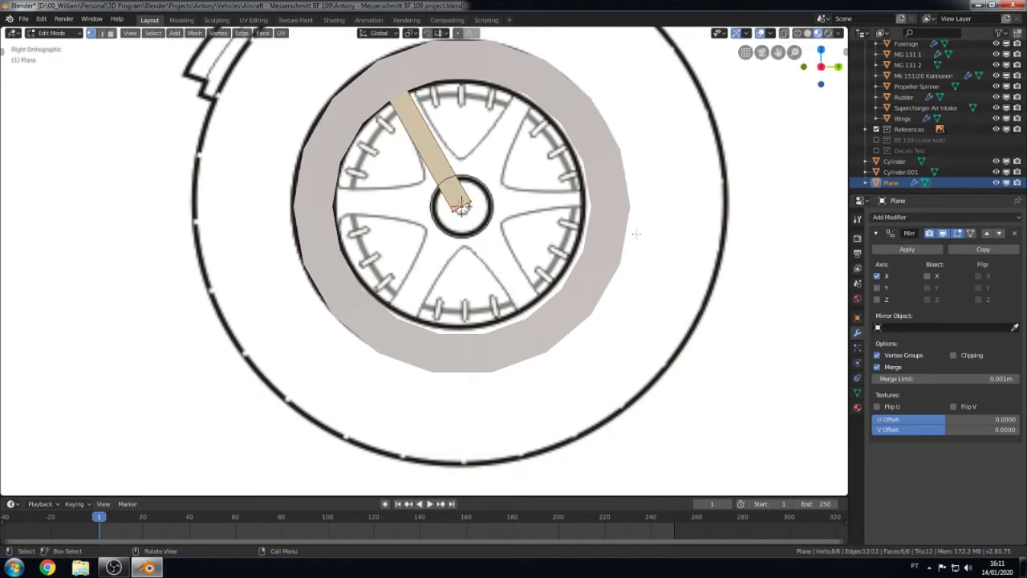
pyautogui.press('s')
pyautogui.press('Escape')
pyautogui.press('Tab')
pyautogui.keyDown('shift'); pyautogui.moveTo(569, 215); pyautogui.dragTo(576, 255, button='middle'); pyautogui.keyUp('shift')
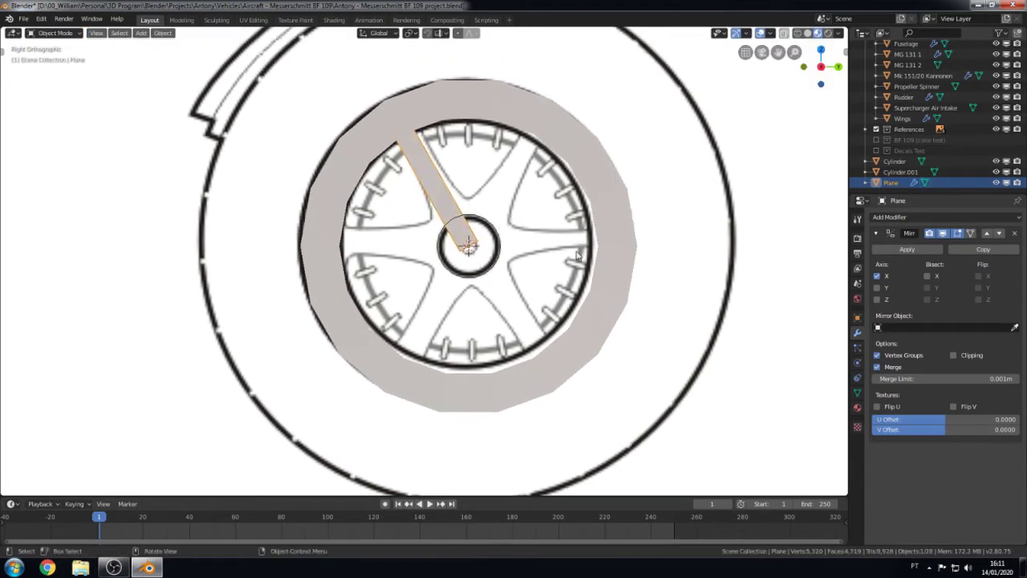
pyautogui.press('r')
pyautogui.press('Escape')
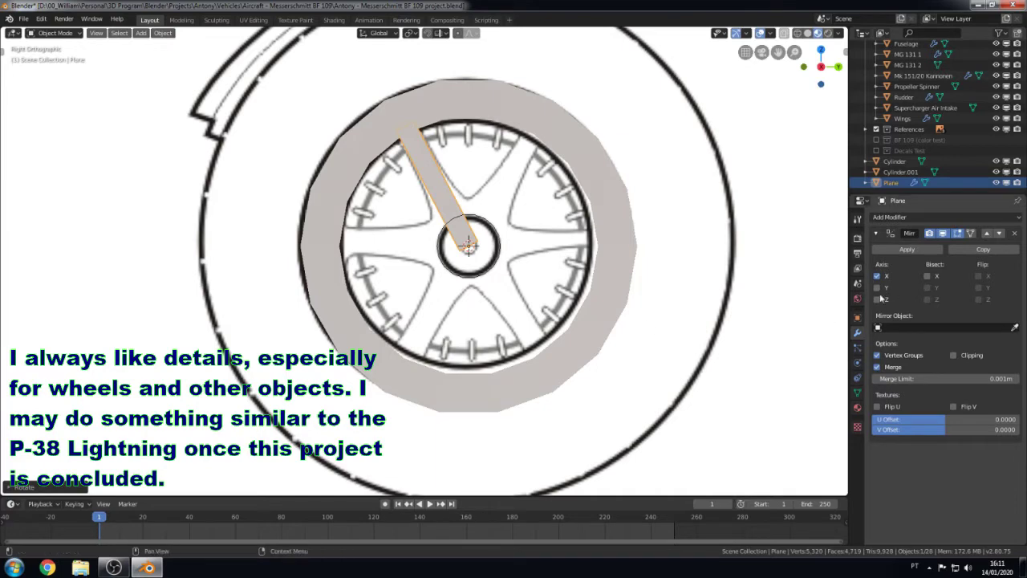
# Step: Mirror the spoke on X and Y around the Cylinder to form an X of spokes
pyautogui.click(877, 298)
pyautogui.click(877, 275)
pyautogui.click(877, 287)
pyautogui.click(877, 299)
pyautogui.click(877, 287)
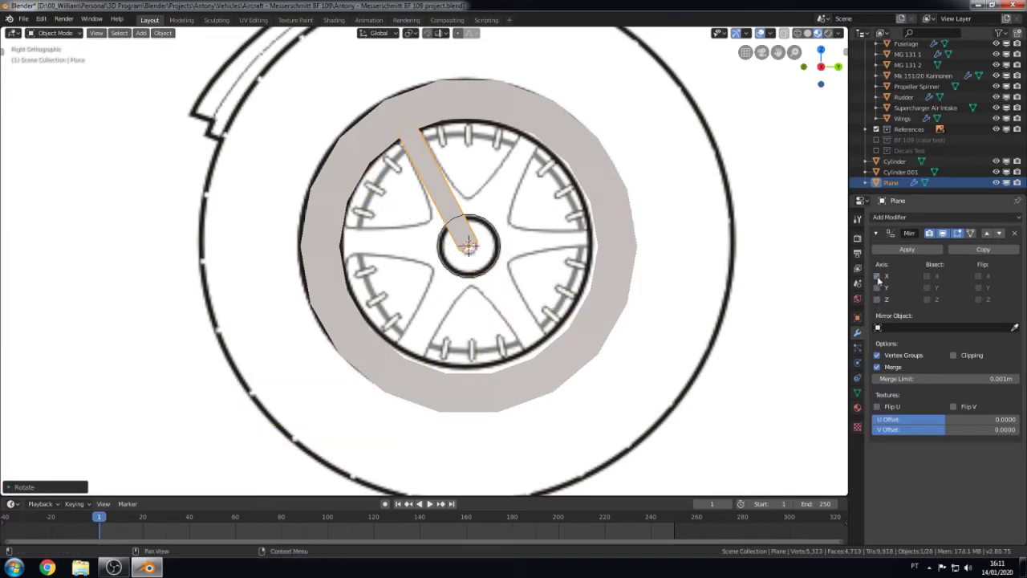
pyautogui.moveTo(466, 277); pyautogui.dragTo(507, 281, button='middle')
pyautogui.press('KP_3')
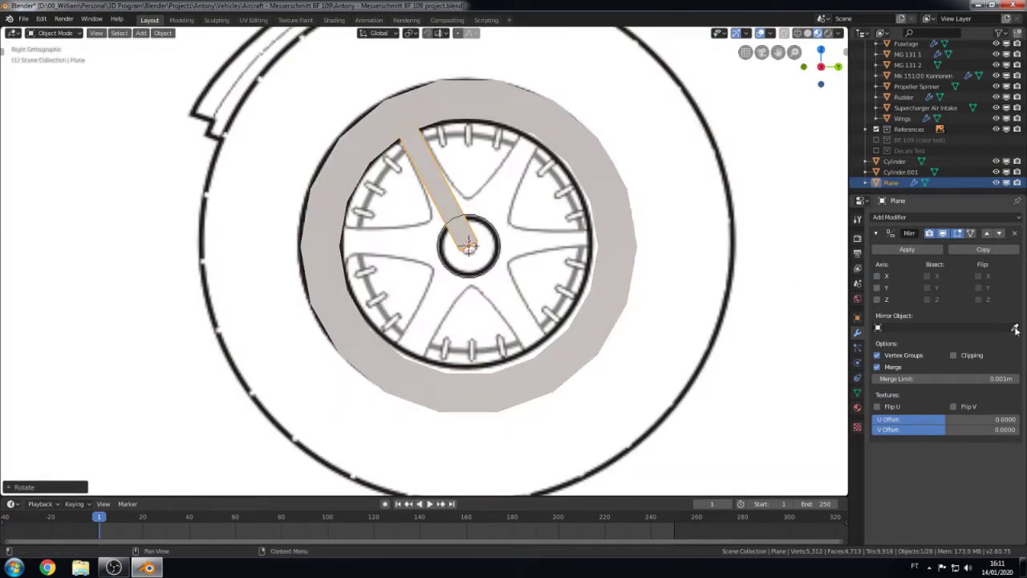
pyautogui.click(1016, 329)
pyautogui.click(526, 240)
pyautogui.click(877, 299)
pyautogui.click(877, 299)
pyautogui.click(877, 298)
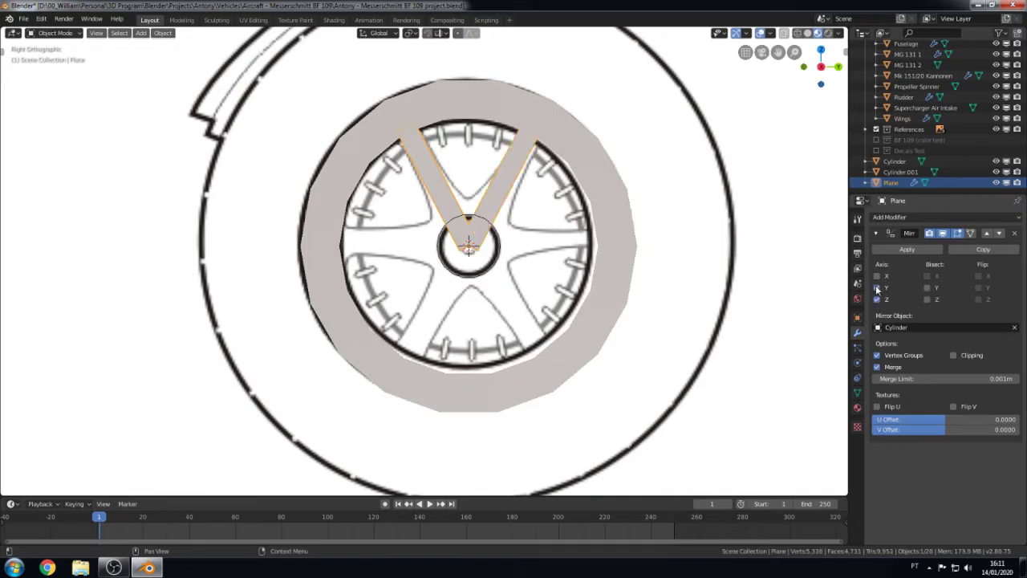
pyautogui.click(877, 287)
# Step: Select the spoke vertices in wireframe and scale them to taper the spokes
pyautogui.press('Tab')
pyautogui.press('c')
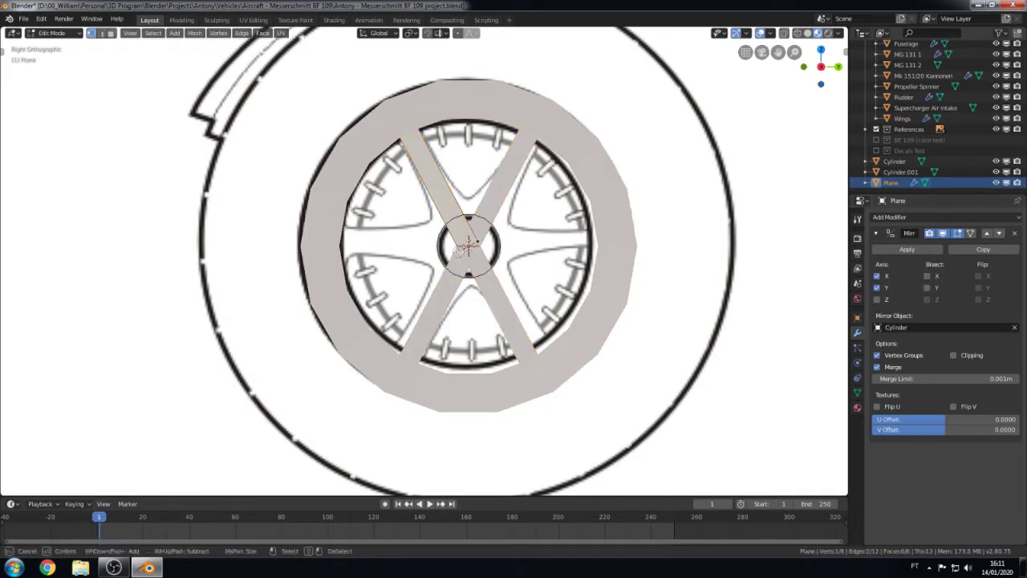
pyautogui.press('Escape')
pyautogui.hotkey('shift', 'z')
pyautogui.press('s')
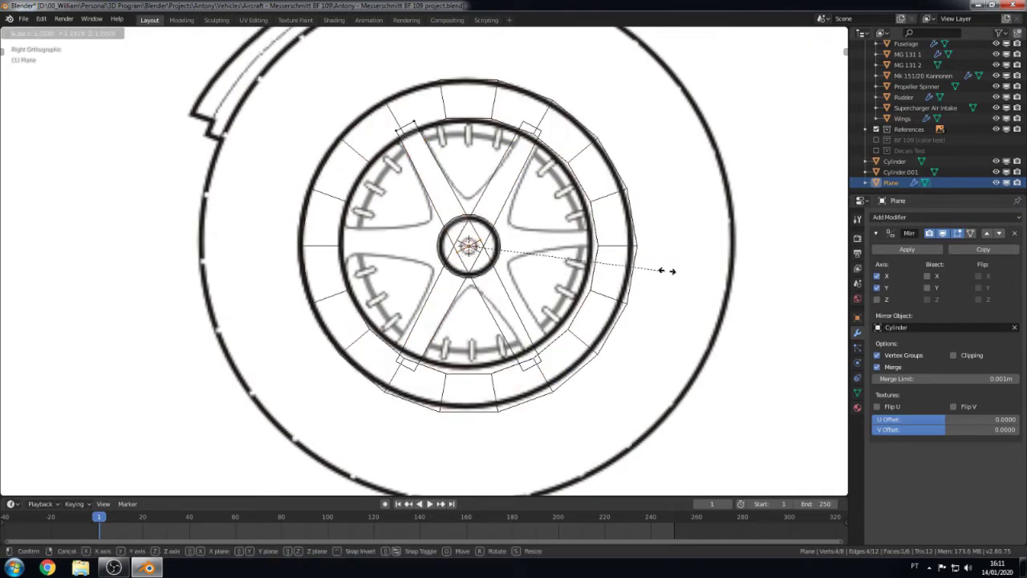
pyautogui.click(394, 248)
# Step: Add two loop cuts along the spokes and clear the selection
pyautogui.hotkey('ctrl', 'r')
pyautogui.click(441, 205)
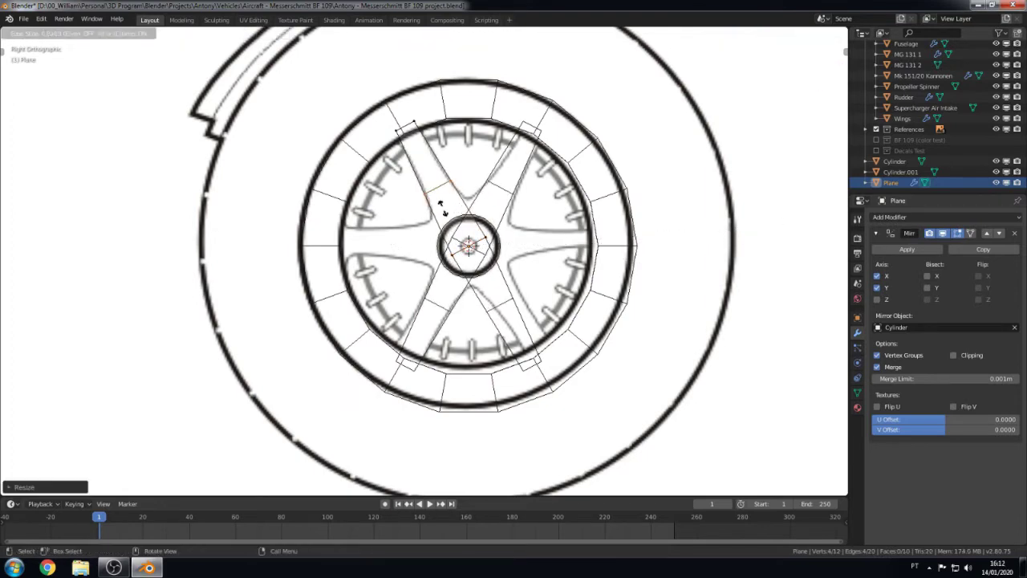
pyautogui.click(451, 231)
pyautogui.hotkey('ctrl', 'r')
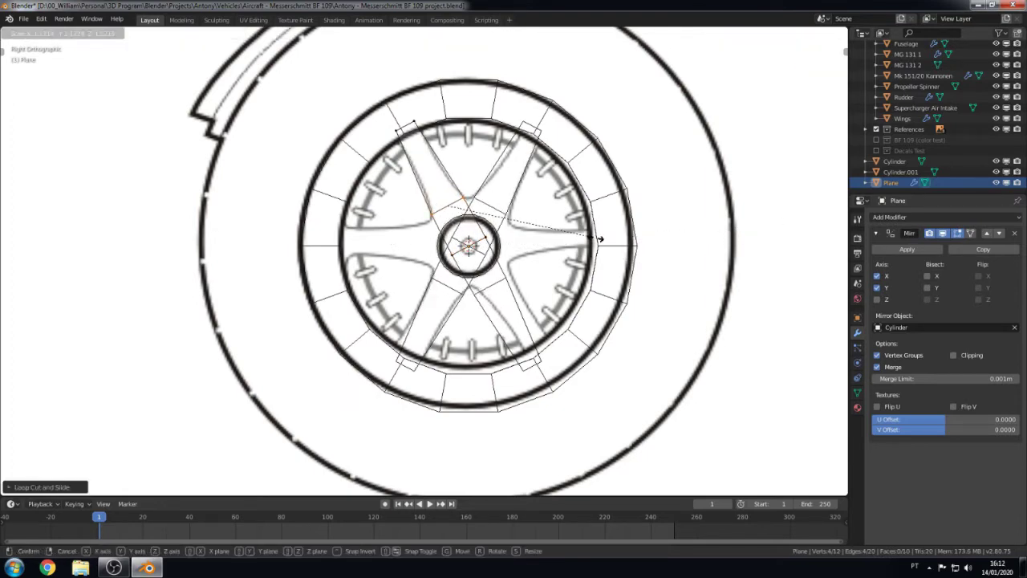
pyautogui.click(601, 235)
pyautogui.click(618, 194)
pyautogui.click(650, 196)
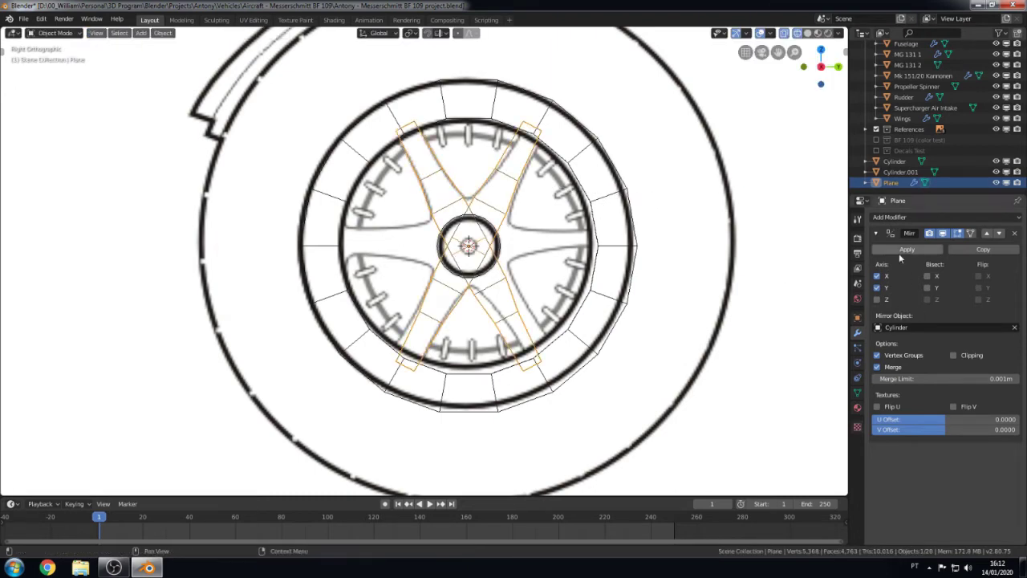
# Step: Apply the Mirror modifier and rotate the lower-left spoke slightly about the hub
pyautogui.click(899, 253)
pyautogui.press('l')
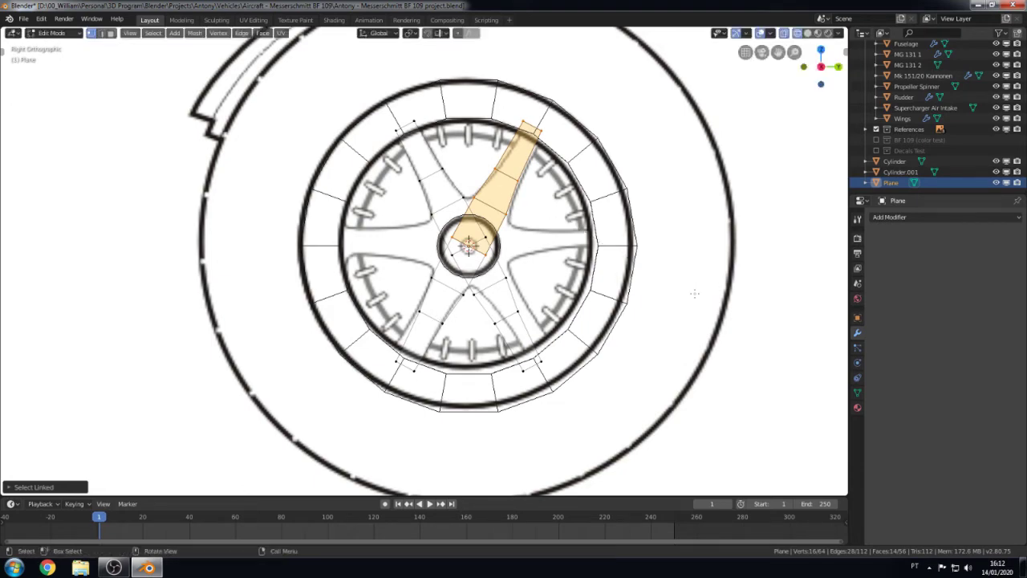
pyautogui.press('Tab')
pyautogui.press('Tab')
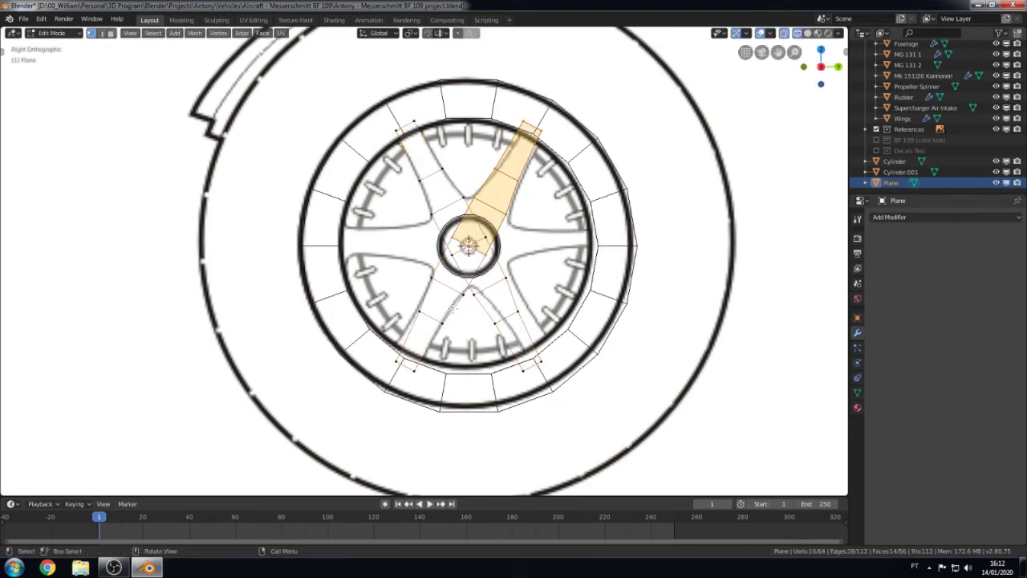
pyautogui.moveTo(405, 366); pyautogui.dragTo(433, 300)
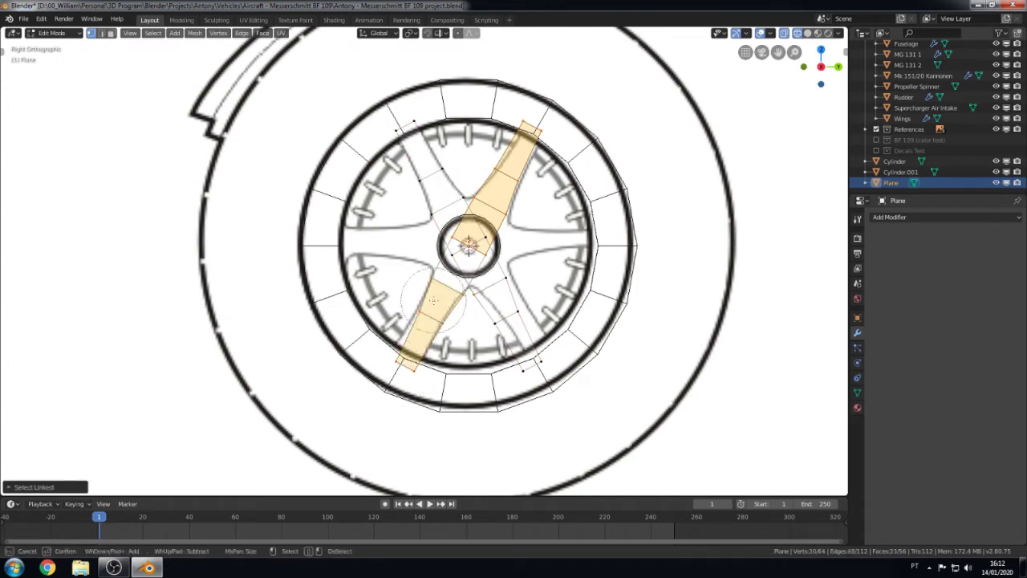
pyautogui.moveTo(467, 247); pyautogui.dragTo(554, 329)
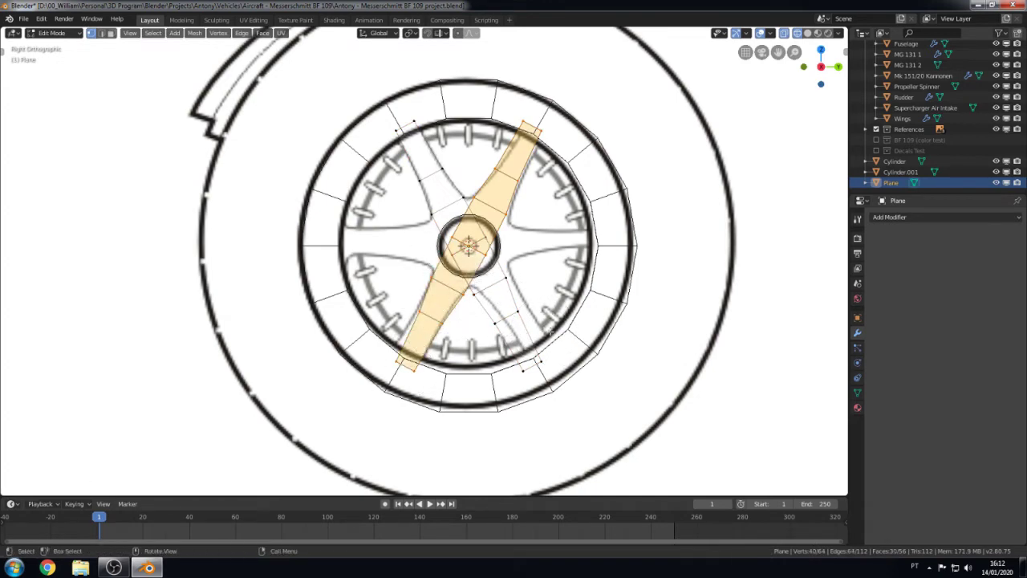
pyautogui.press('r')
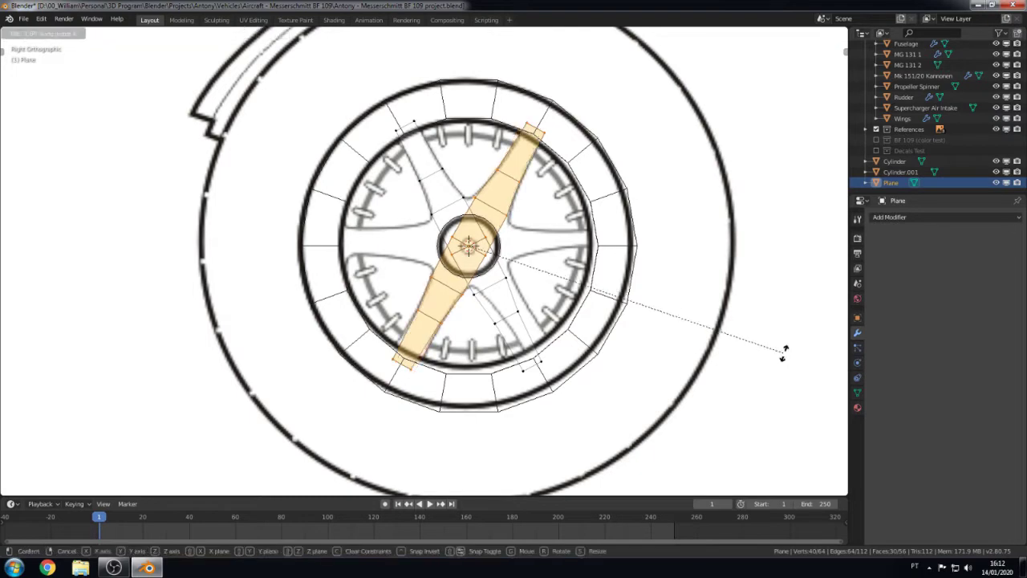
pyautogui.click(783, 353)
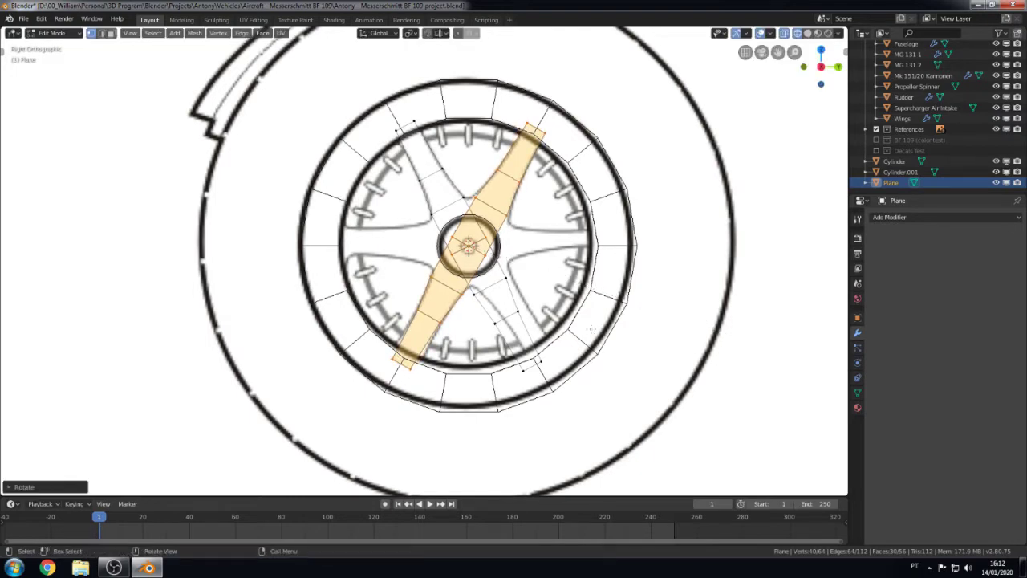
# Step: Delete the central hub and junction vertices, leaving four separate spokes
pyautogui.hotkey('alt', 'a')
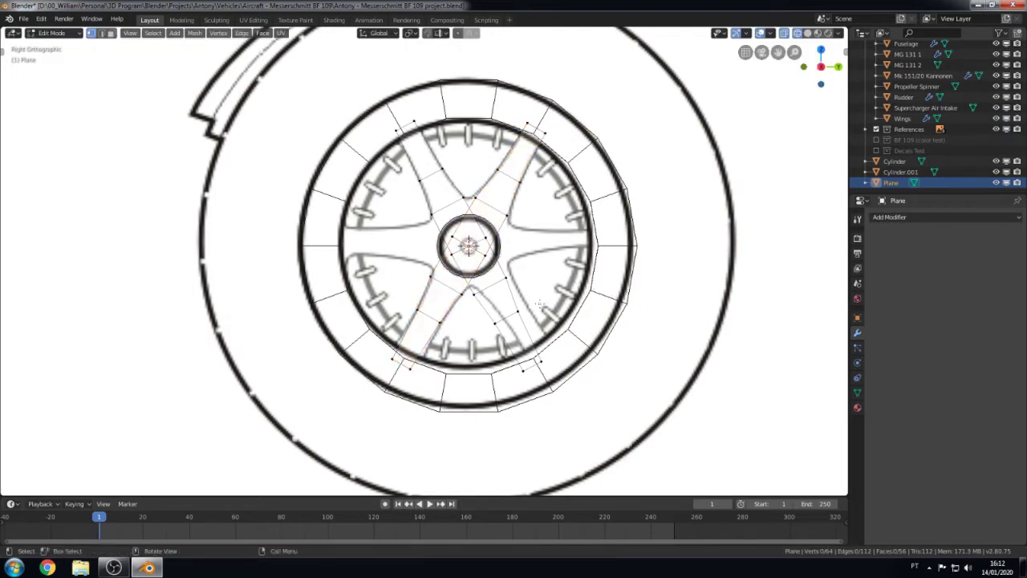
pyautogui.scroll(2, 540, 304)
pyautogui.click(492, 177)
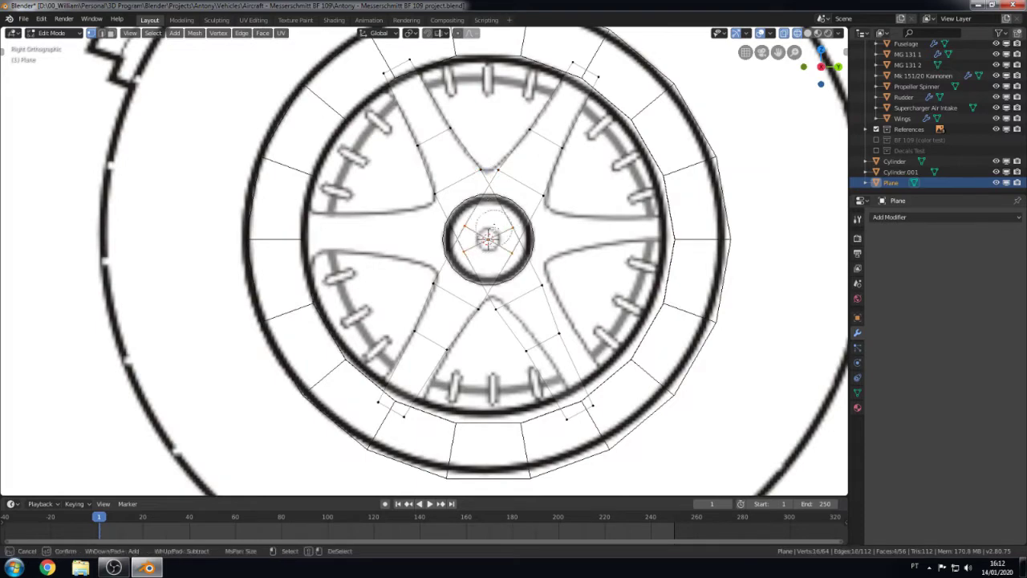
pyautogui.press('x')
pyautogui.click(491, 235)
pyautogui.press('x')
pyautogui.press('Escape')
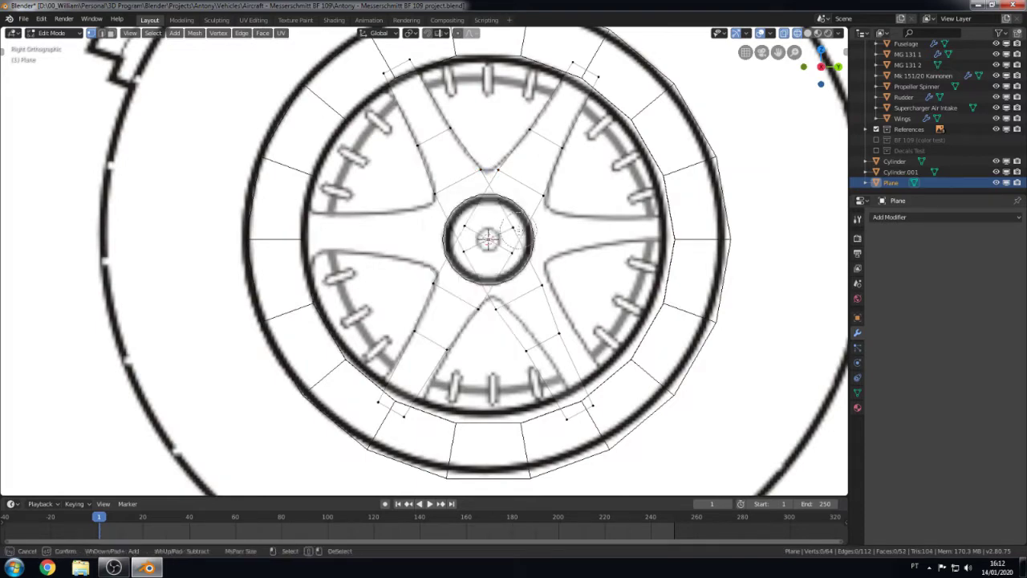
pyautogui.press('x')
pyautogui.click(514, 241)
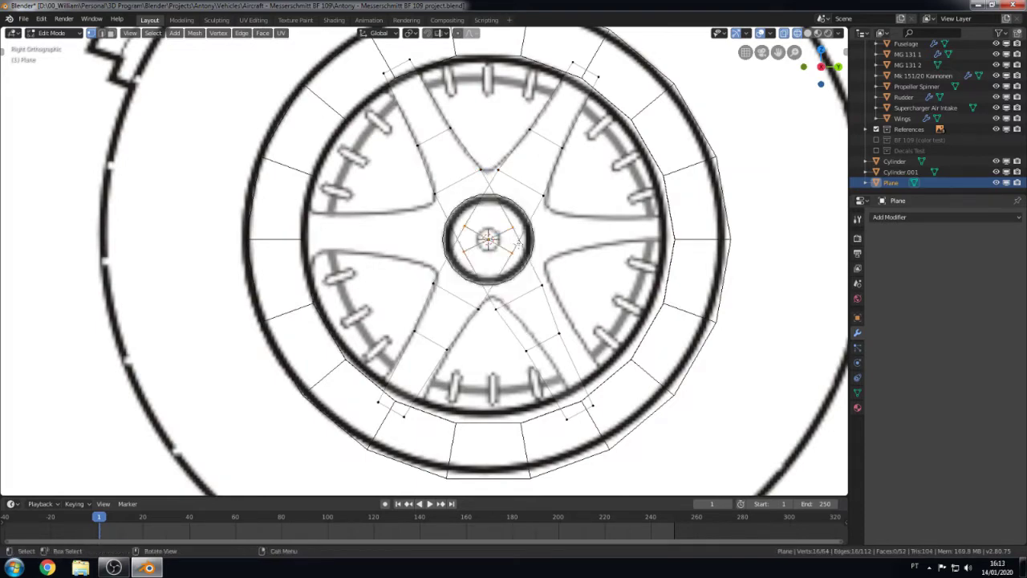
pyautogui.press('x')
pyautogui.click(506, 228)
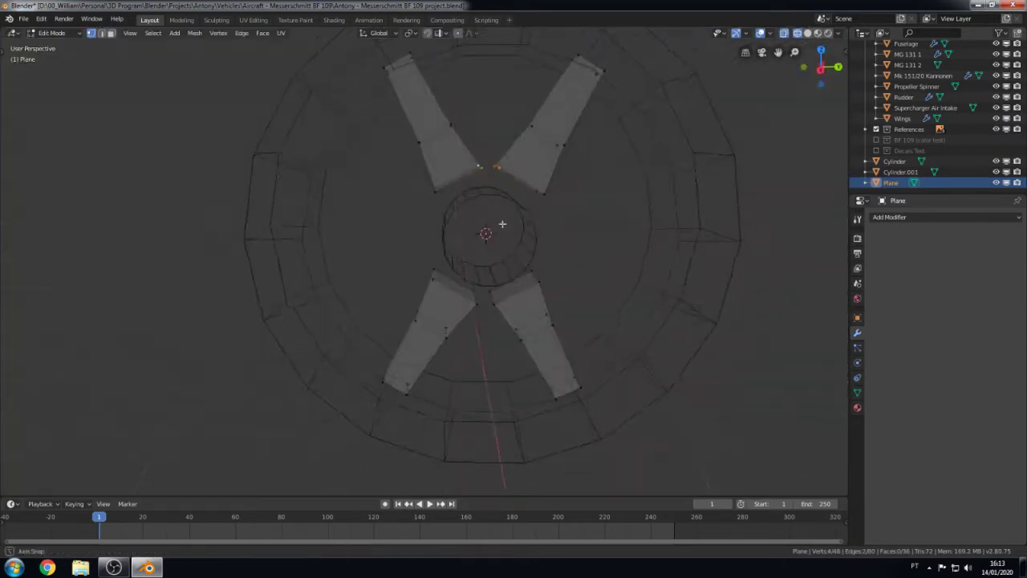
# Step: Duplicate the spoke object as Plane.001 and start rotating the copy about the hub
pyautogui.moveTo(484, 170); pyautogui.dragTo(506, 253, button='middle')
pyautogui.press('KP_3')
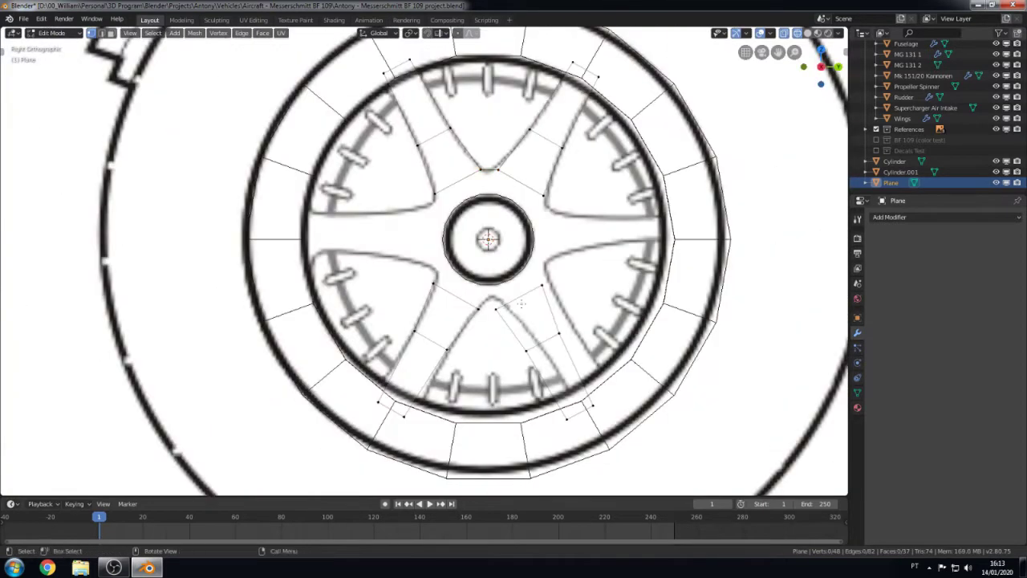
pyautogui.scroll(-2, 521, 305)
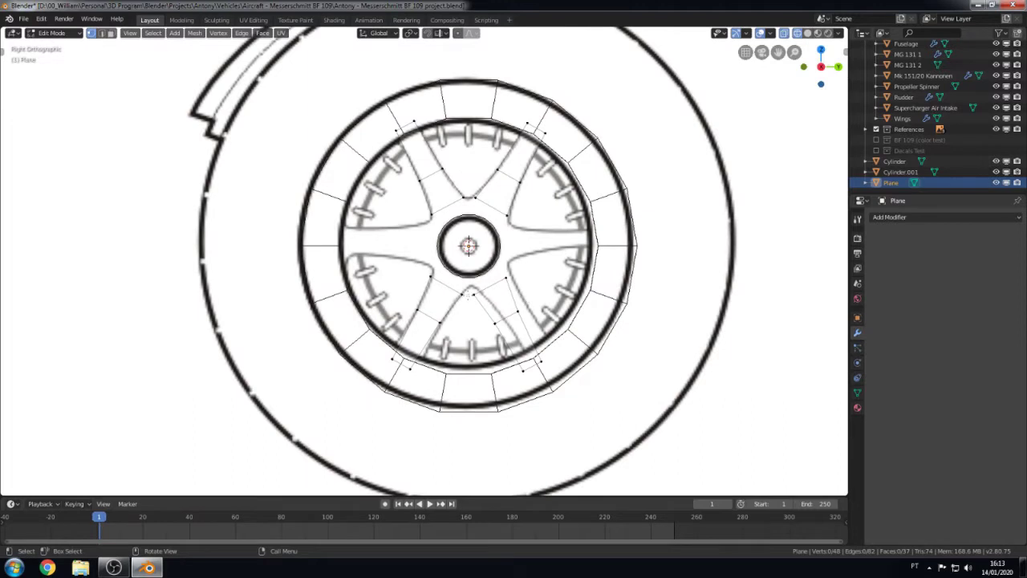
pyautogui.keyDown('alt'); pyautogui.click(472, 294); pyautogui.keyUp('alt')
pyautogui.press('Tab')
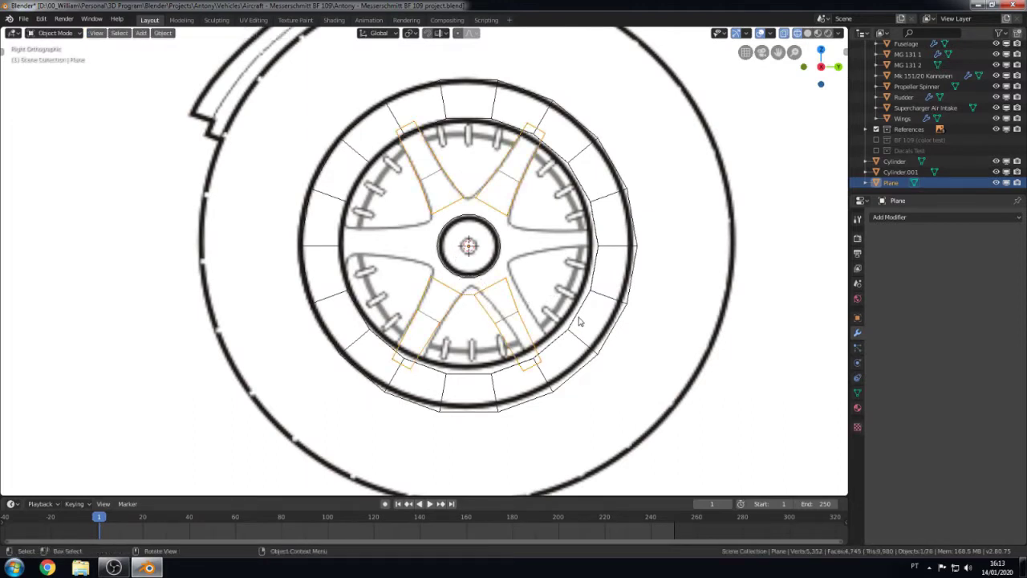
pyautogui.hotkey('shift', 'd')
pyautogui.press('Escape')
pyautogui.press('r')
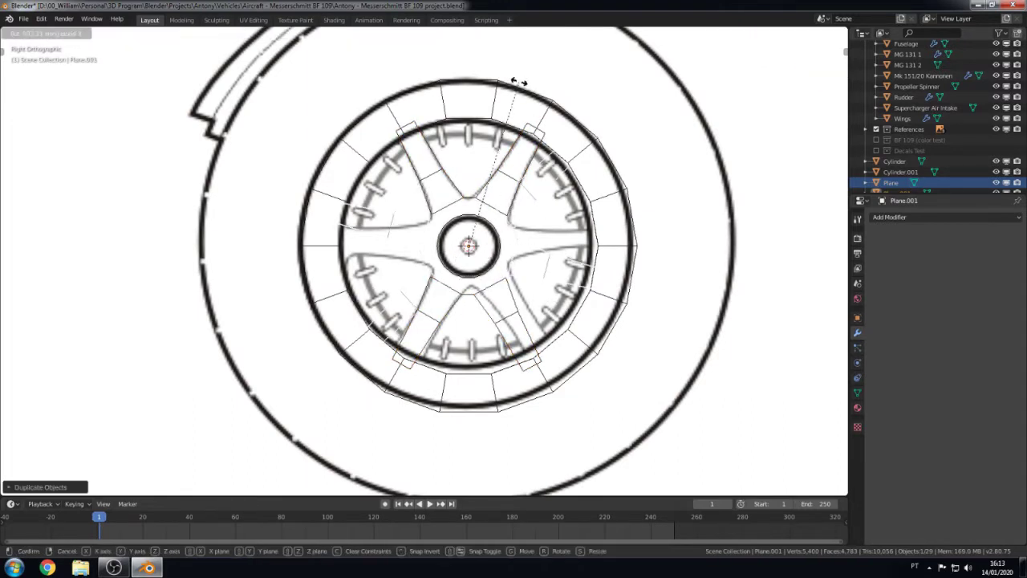
# Step: Select the copy's upper-right and lower-left spokes and rotate them horizontal about X
pyautogui.click(479, 463)
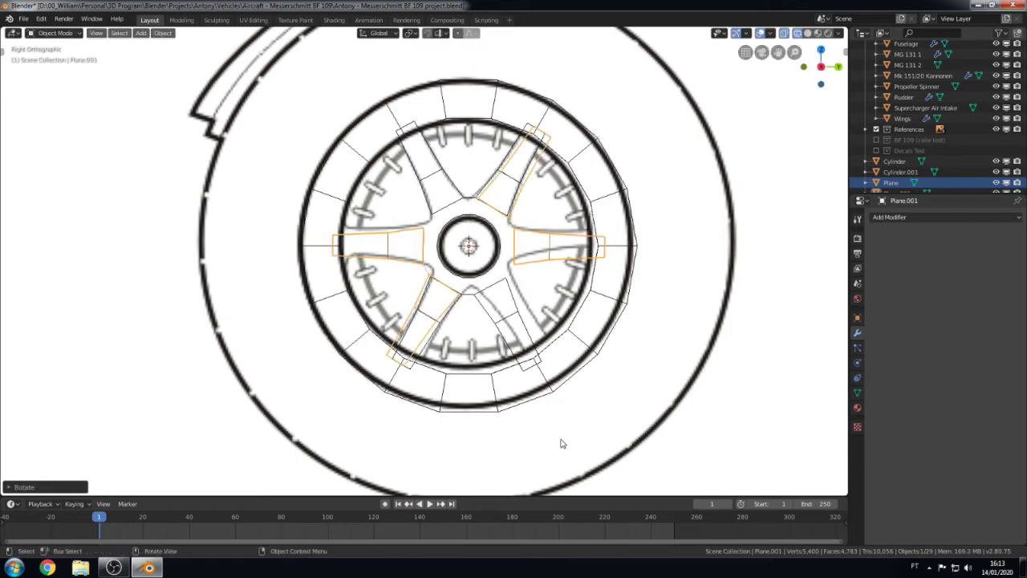
pyautogui.press('Tab')
pyautogui.hotkey('alt', 'a')
pyautogui.press('c')
pyautogui.moveTo(540, 115); pyautogui.dragTo(527, 190)
pyautogui.press('Escape')
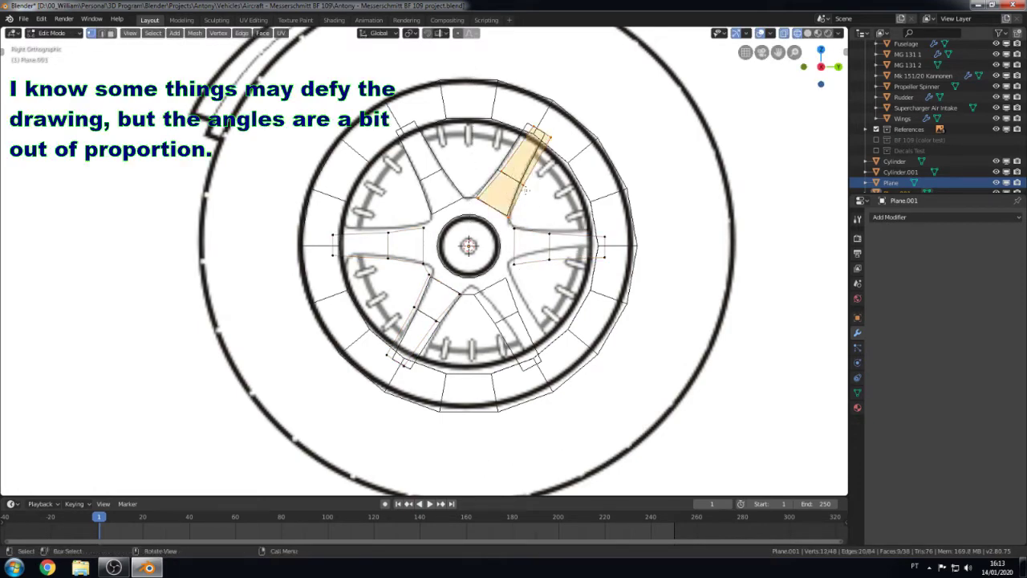
pyautogui.moveTo(429, 305); pyautogui.dragTo(401, 329)
pyautogui.press('Escape')
pyautogui.press('r')
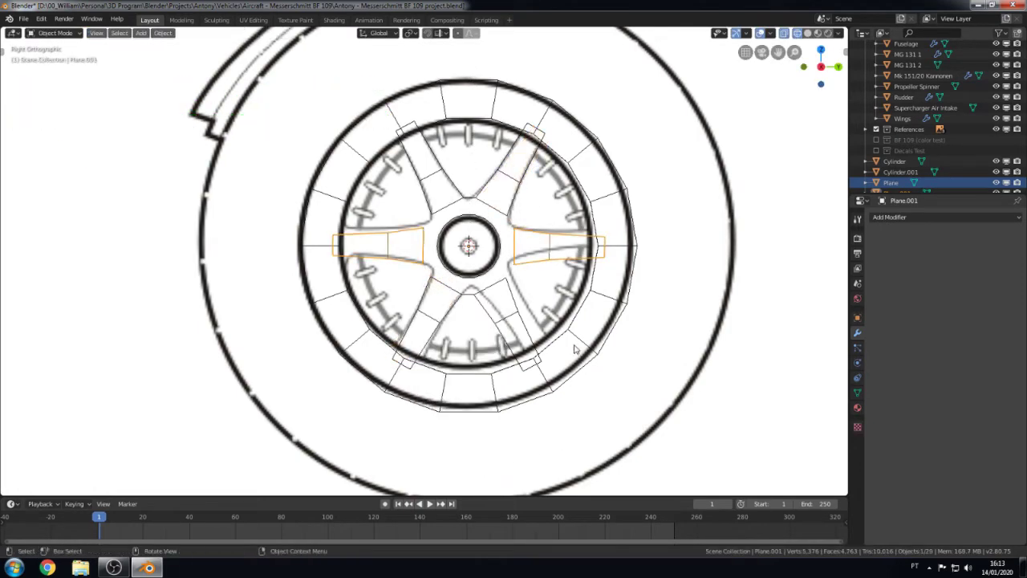
pyautogui.press('x')
pyautogui.click(571, 344)
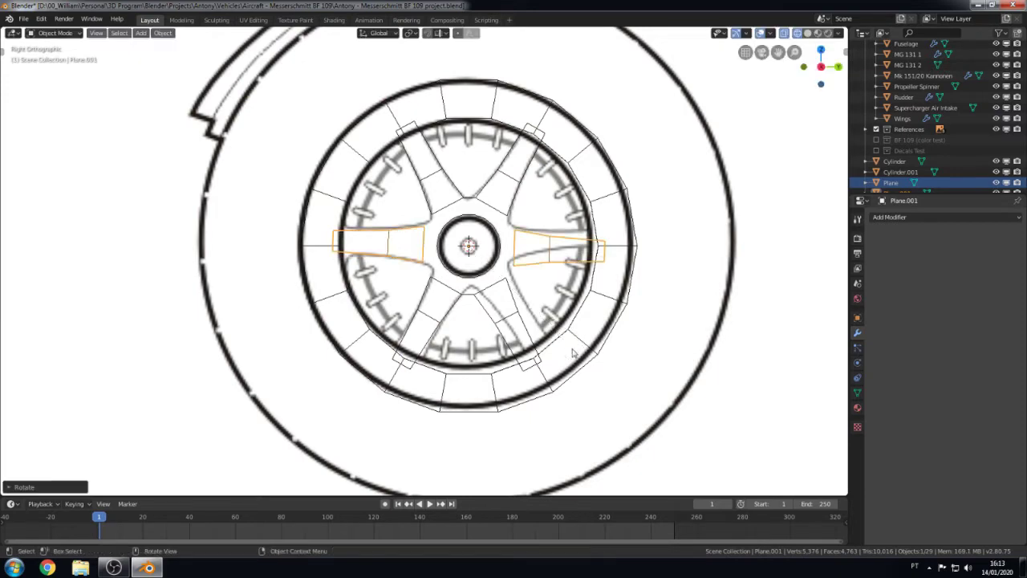
# Step: Select the horizontal spokes object and switch the viewport to solid shading
pyautogui.scroll(2, 573, 354)
pyautogui.press('Tab')
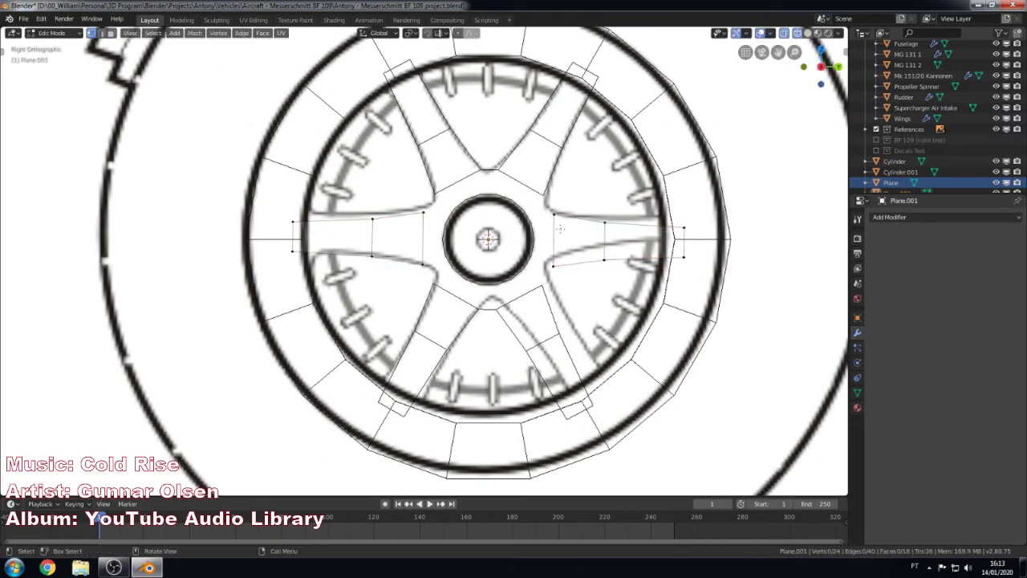
pyautogui.press('Tab')
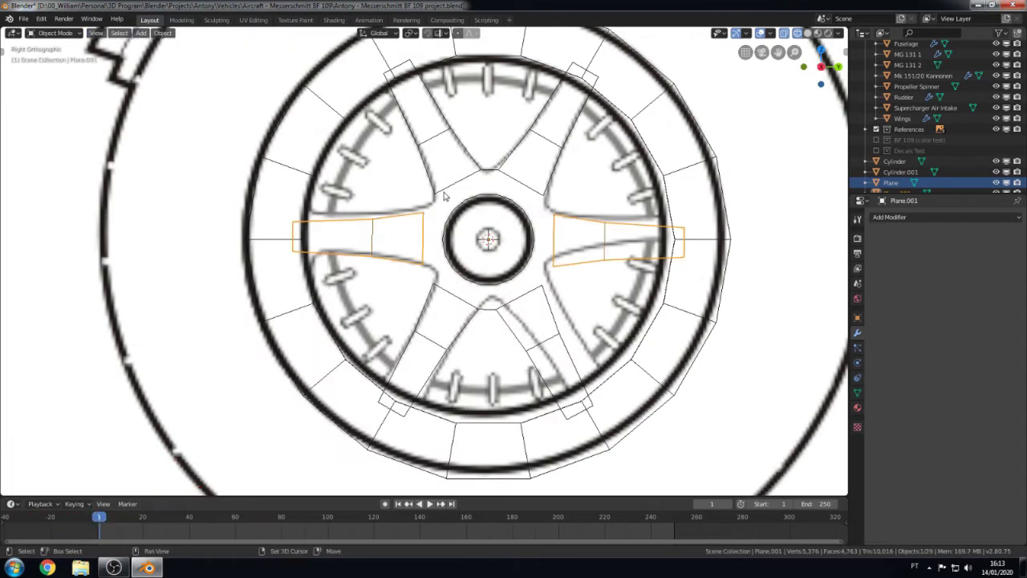
pyautogui.click(431, 216)
pyautogui.click(418, 231)
pyautogui.press('z')
pyautogui.click(439, 172)
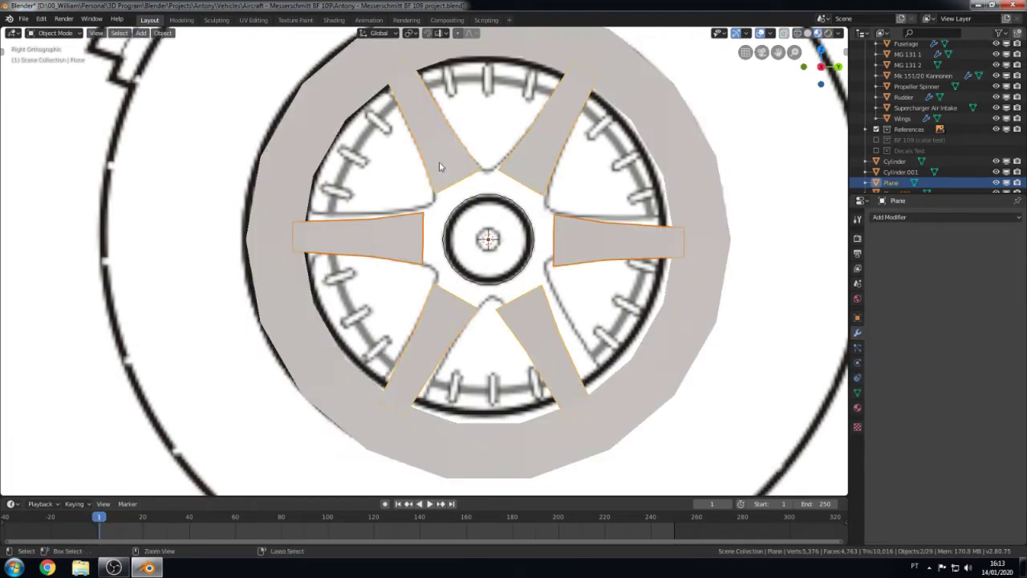
# Step: Fill the centre ring with a face linking all six spokes, then deselect everything
pyautogui.press('Tab')
pyautogui.press('z')
pyautogui.click(354, 220)
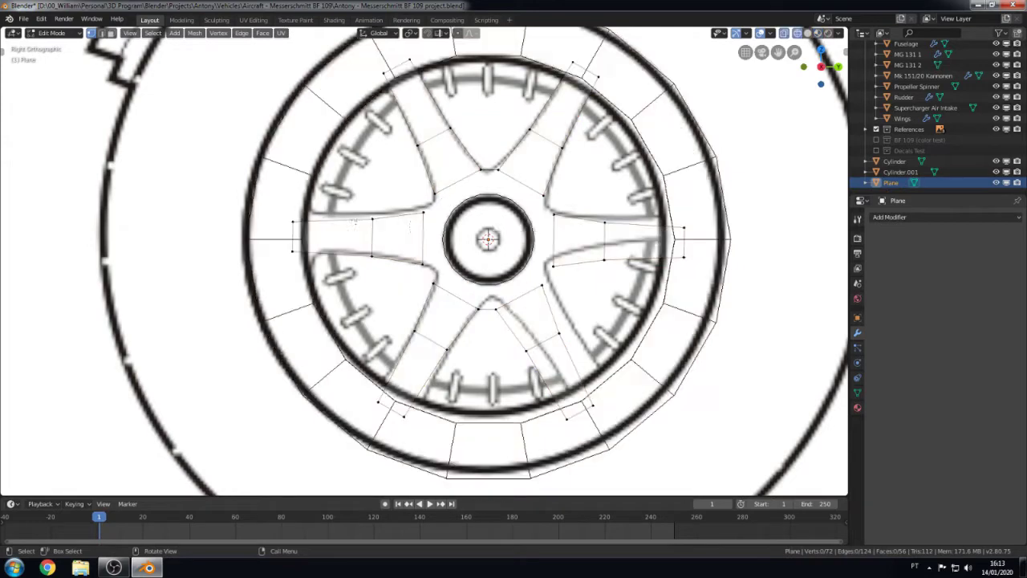
pyautogui.press('c')
pyautogui.press('c')
pyautogui.press('f')
pyautogui.moveTo(482, 246)
pyautogui.mouseDown(button='middle')
pyautogui.moveTo(513, 286)
pyautogui.moveTo(474, 241)
pyautogui.mouseUp(button='middle')
pyautogui.press('KP_3')
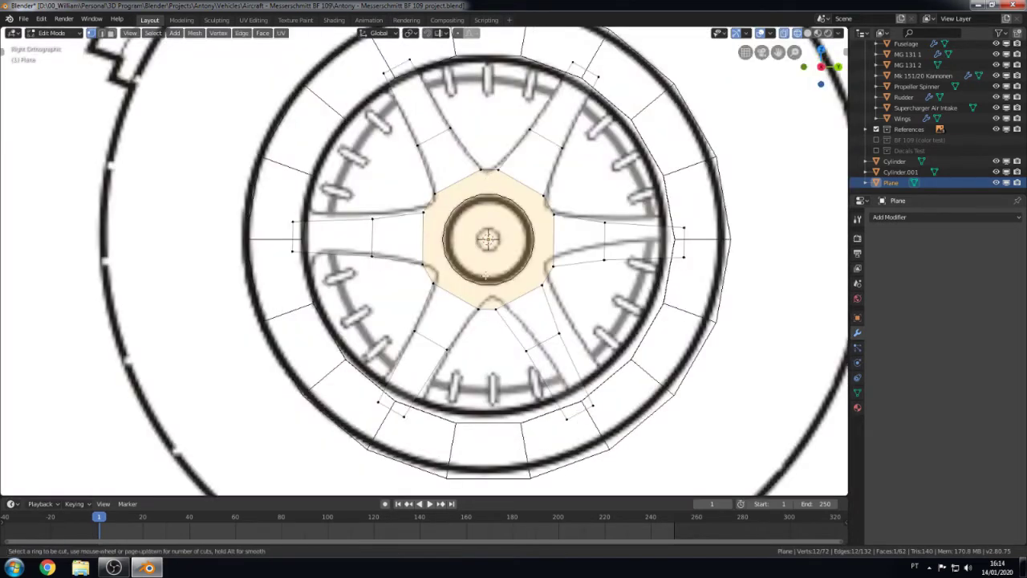
pyautogui.hotkey('alt', 'a')
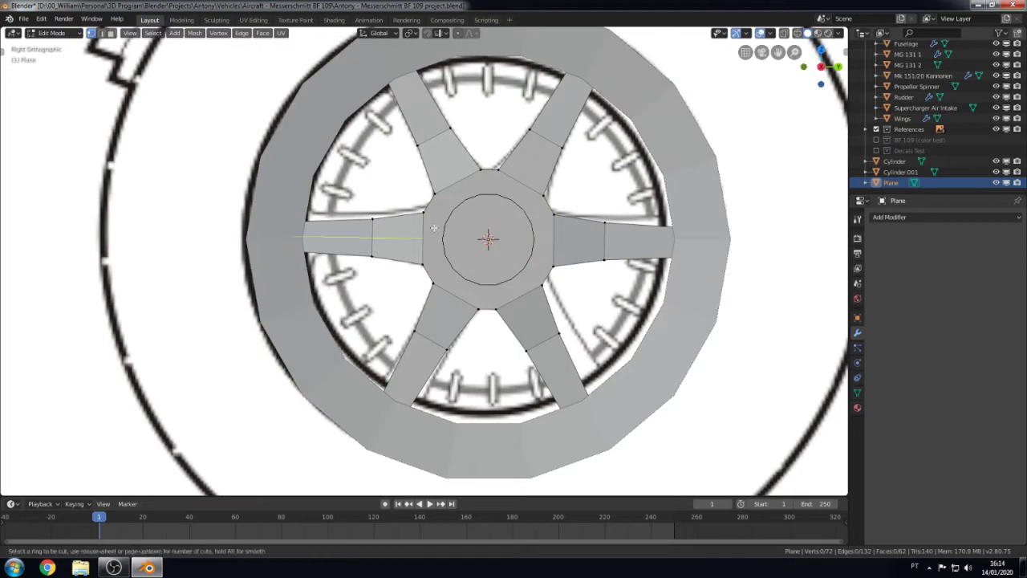
# Step: Add centred loop cuts across the wheel spokes
pyautogui.moveTo(501, 219); pyautogui.dragTo(420, 203, button='middle')
pyautogui.hotkey('ctrl', 'r')
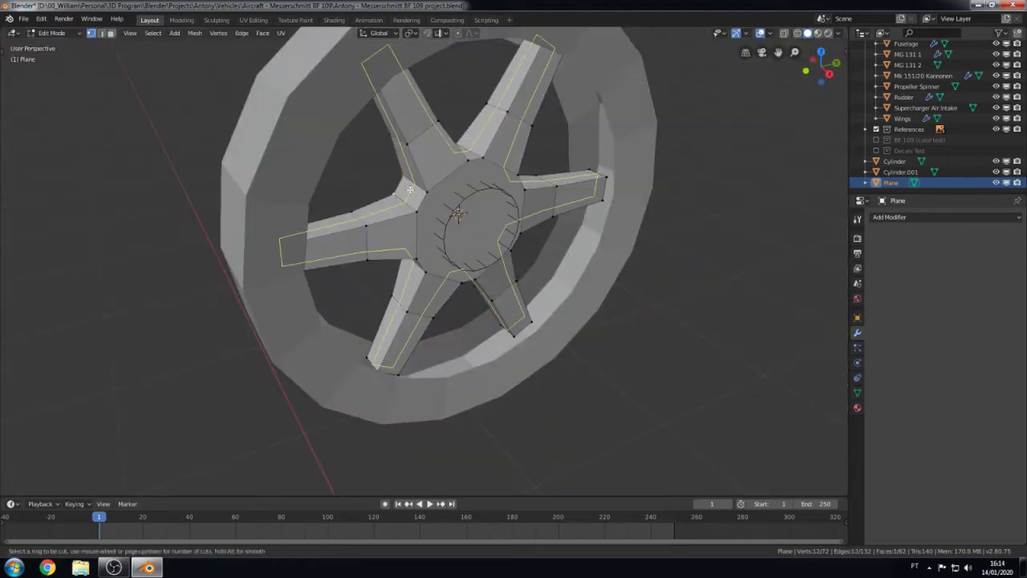
pyautogui.click(420, 203)
pyautogui.rightClick(421, 203)
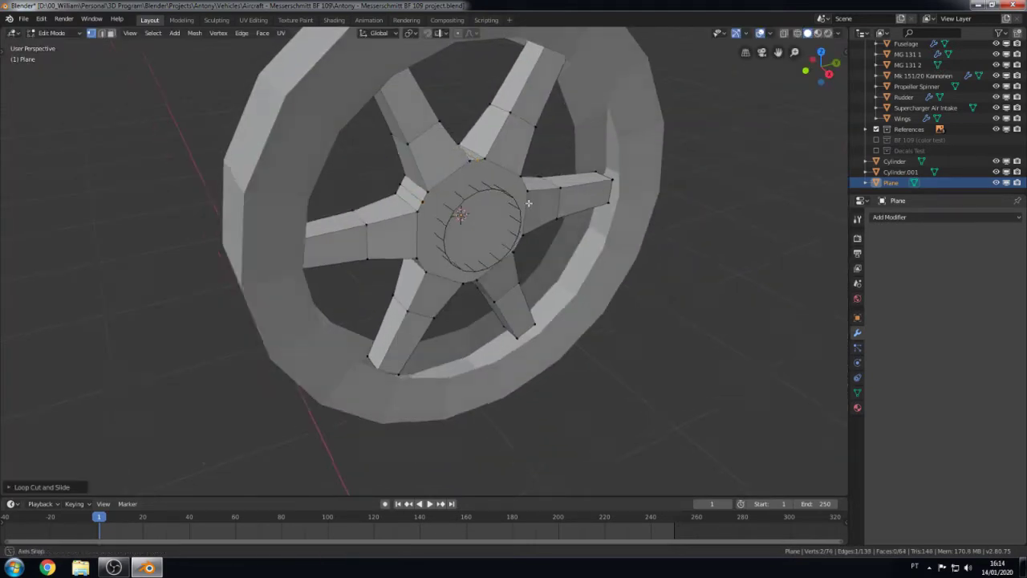
pyautogui.moveTo(421, 203); pyautogui.dragTo(551, 252, button='middle')
pyautogui.moveTo(544, 316); pyautogui.dragTo(488, 315, button='middle')
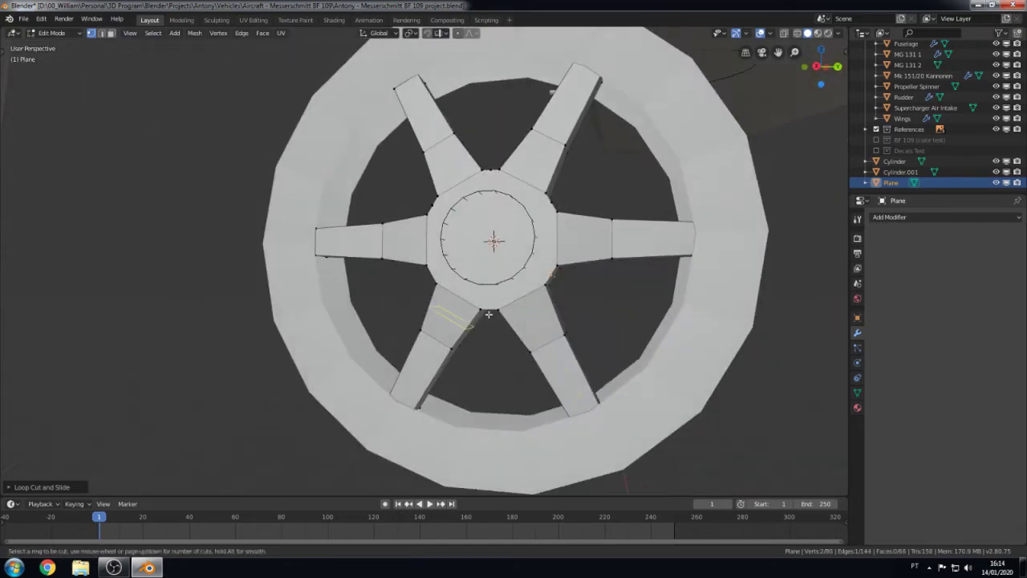
pyautogui.click(453, 301)
pyautogui.press('KP_3')
# Step: Scale the new spoke vertices along Z and Y to match the reference outline
pyautogui.scroll(-3, 448, 229)
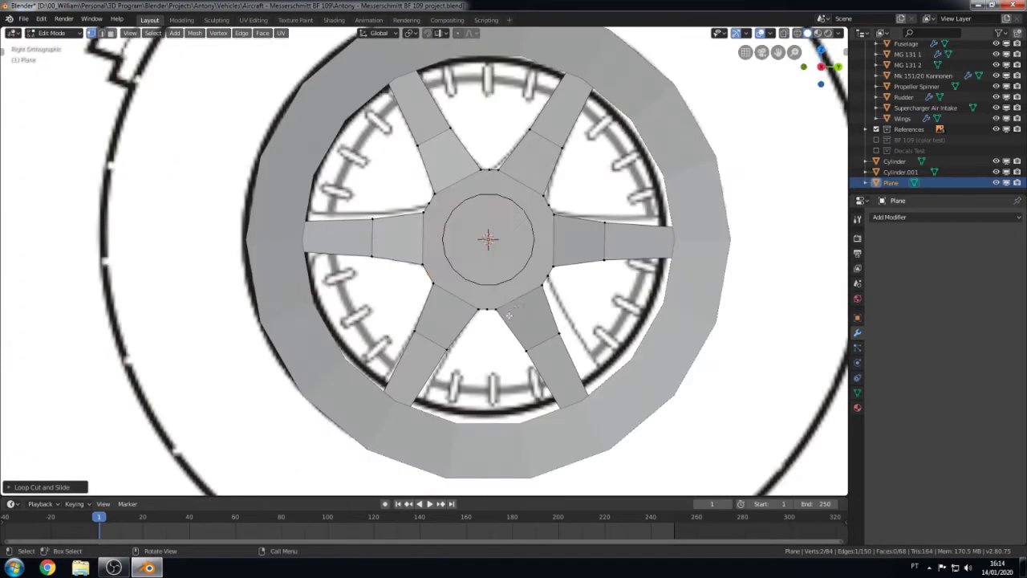
pyautogui.scroll(-1, 447, 229)
pyautogui.hotkey('shift', 'z')
pyautogui.press('c')
pyautogui.click(432, 205)
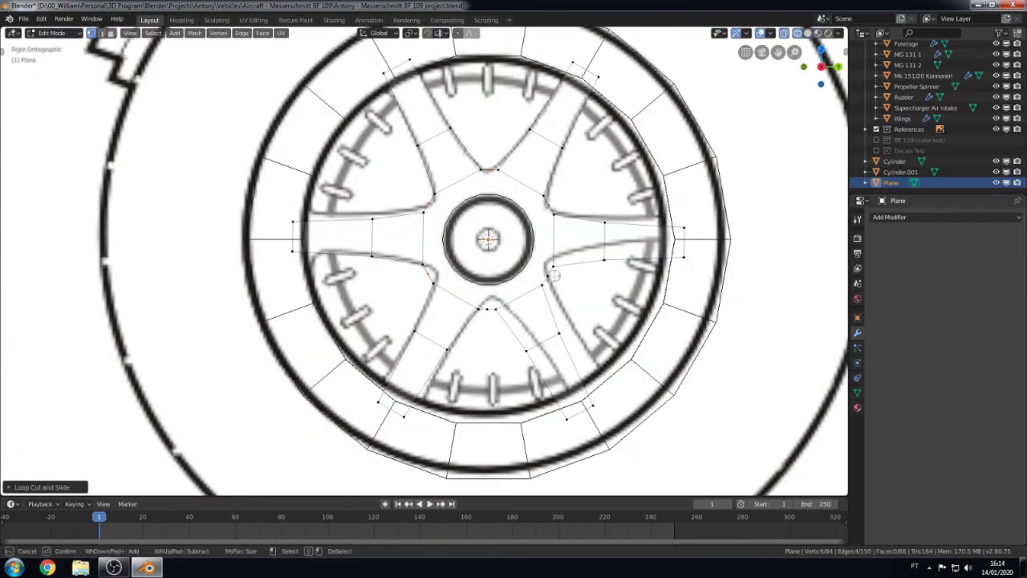
pyautogui.rightClick(491, 311)
pyautogui.press('s')
pyautogui.press('z')
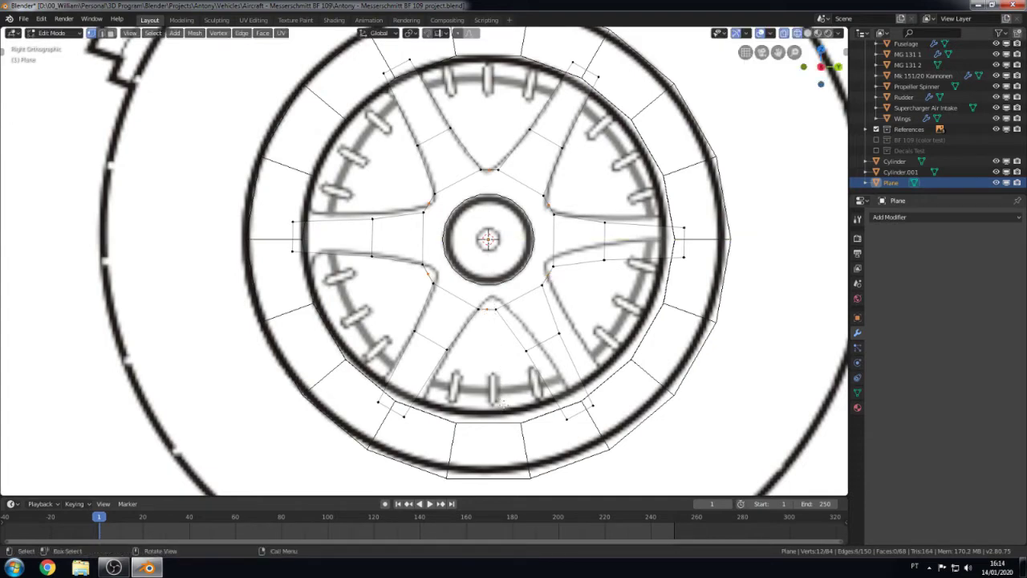
pyautogui.press('y')
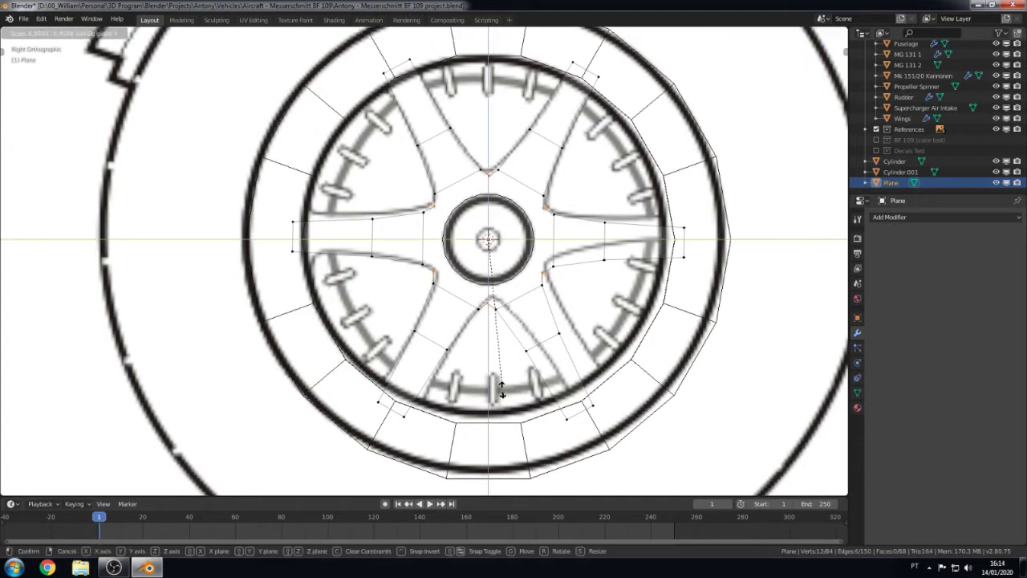
pyautogui.click(500, 393)
pyautogui.moveTo(500, 393)
pyautogui.mouseDown(button='middle')
pyautogui.moveTo(452, 264)
pyautogui.moveTo(418, 228)
pyautogui.mouseUp(button='middle')
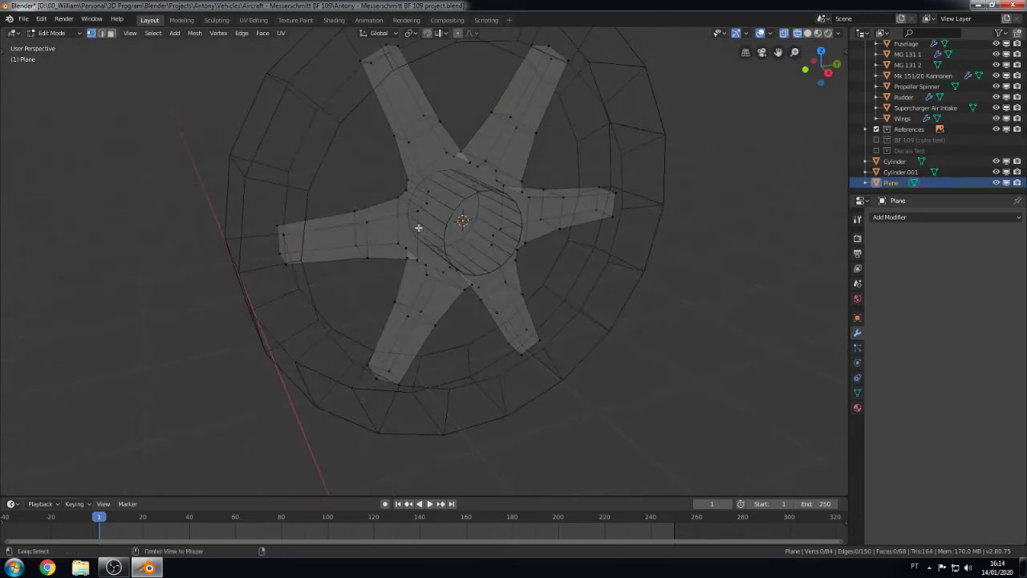
# Step: Delete the centre hub faces in Face mode, leaving a hole in the wheel
pyautogui.click(111, 33)
pyautogui.click(450, 217)
pyautogui.press('x')
pyautogui.click(436, 213)
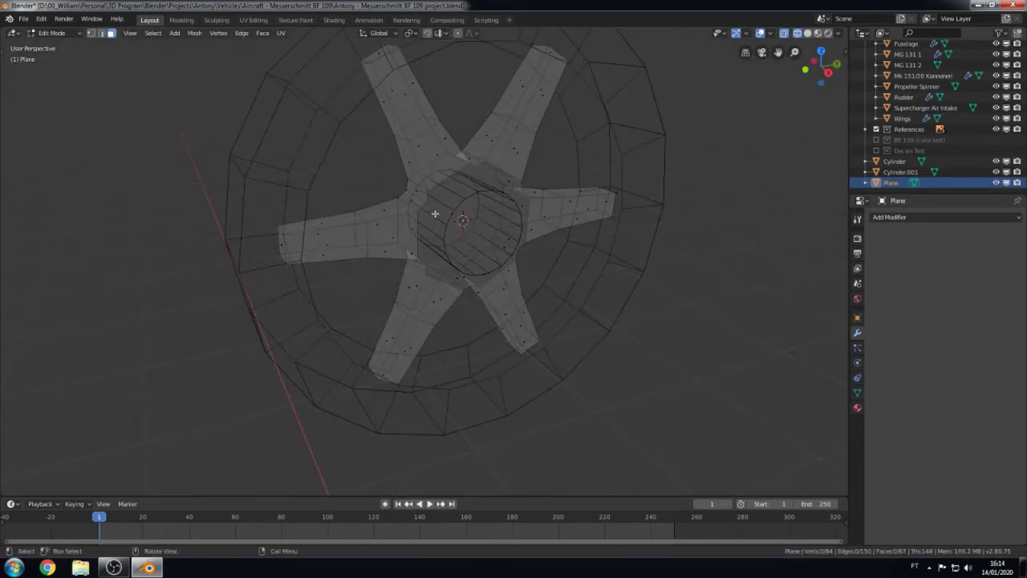
pyautogui.press('x')
pyautogui.click(431, 222)
pyautogui.click(90, 33)
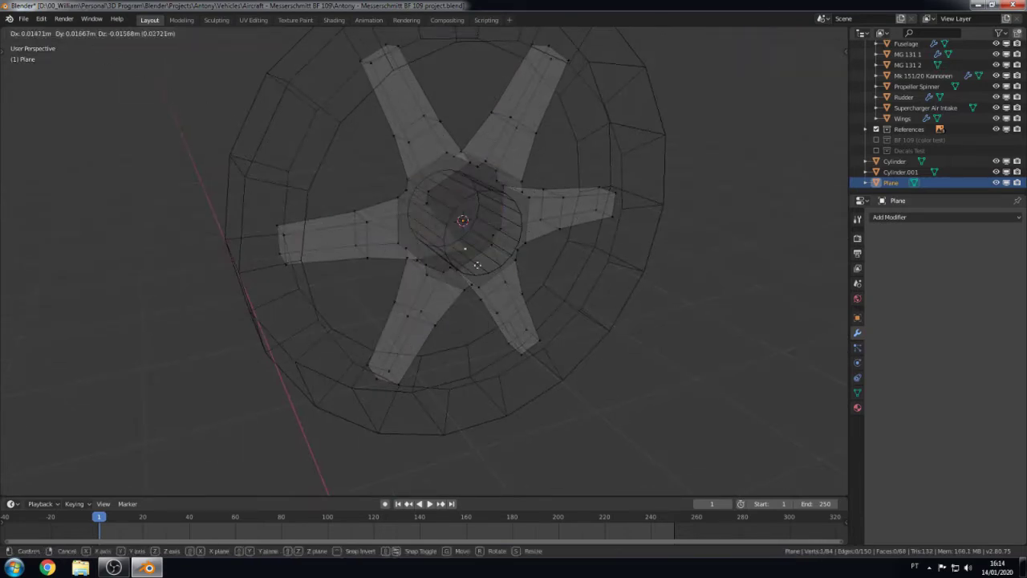
pyautogui.click(431, 207)
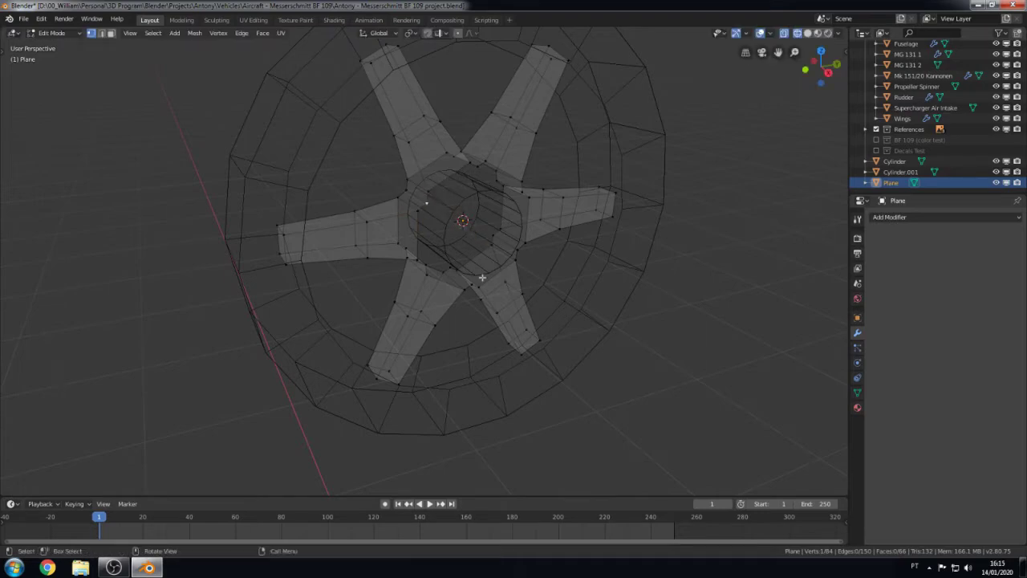
pyautogui.press('KP_3')
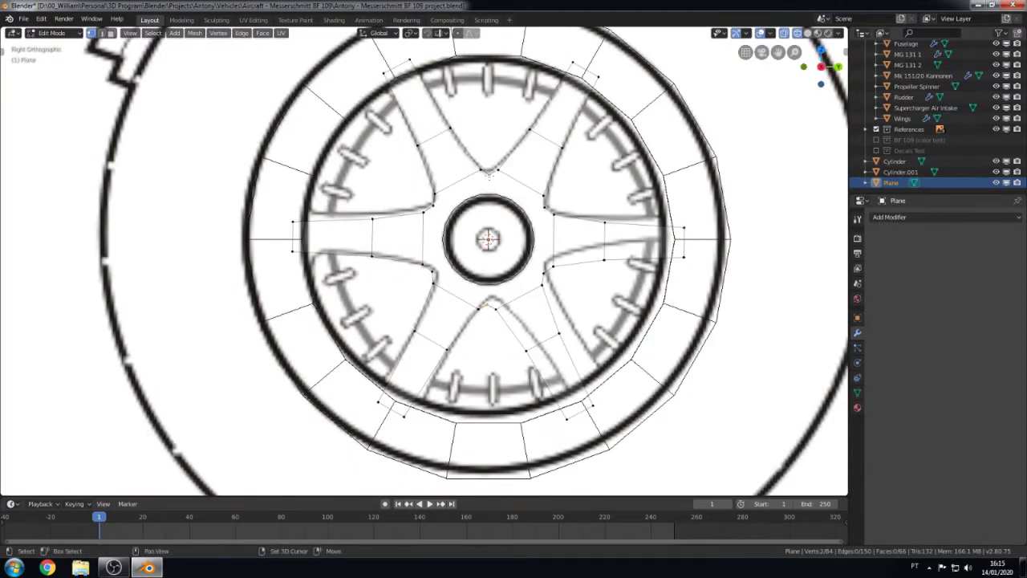
# Step: Add a loop cut around the hub
pyautogui.moveTo(488, 173); pyautogui.dragTo(497, 197, button='middle')
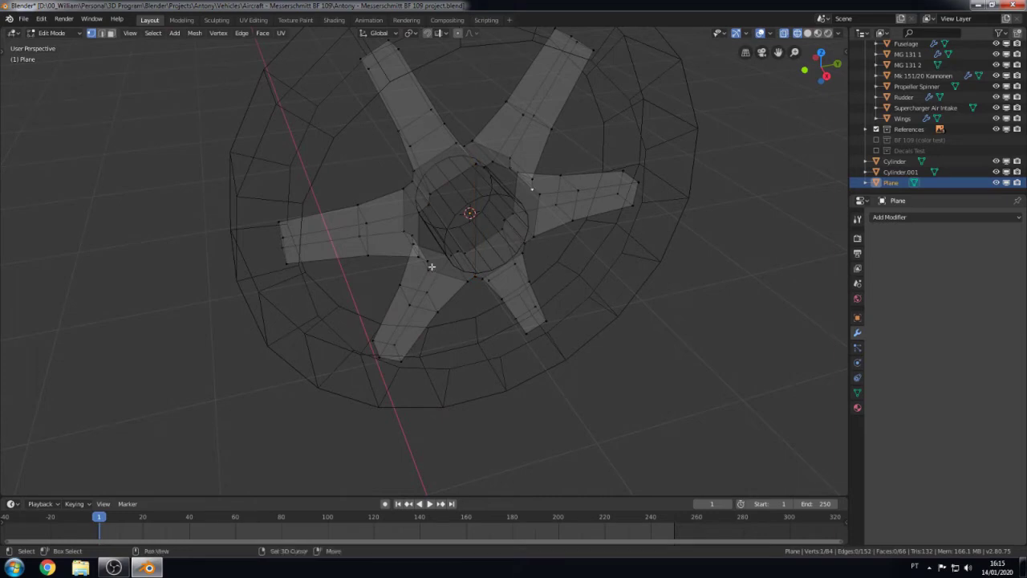
pyautogui.moveTo(508, 279); pyautogui.dragTo(286, 225, button='middle')
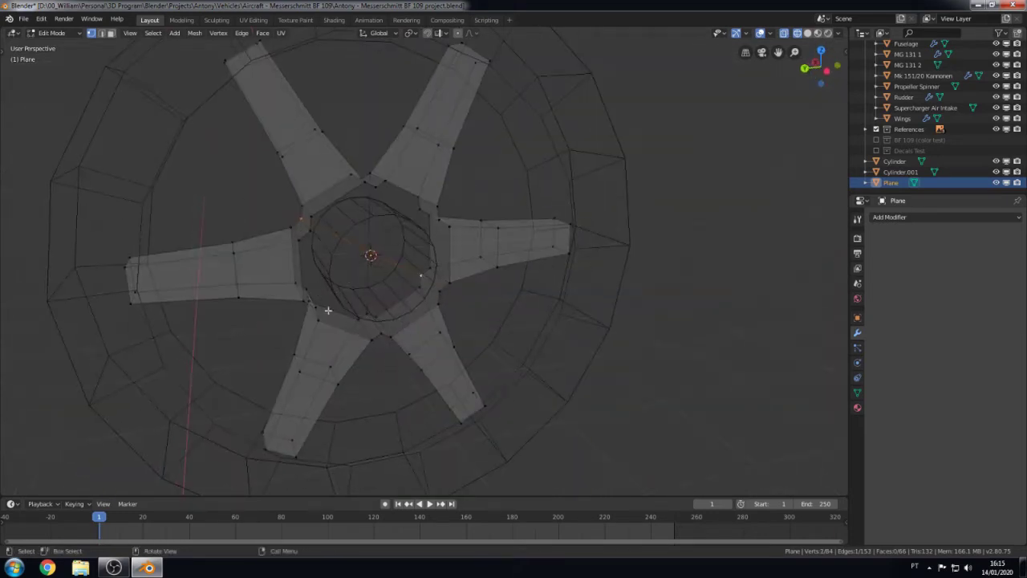
pyautogui.scroll(2, 350, 269)
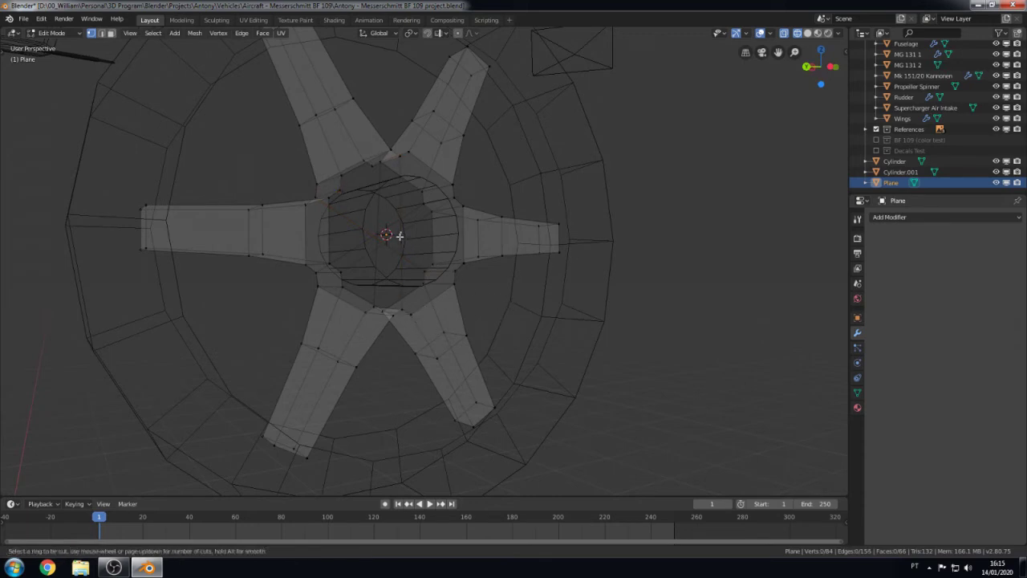
pyautogui.moveTo(400, 236); pyautogui.dragTo(402, 299, button='middle')
pyautogui.click(395, 289)
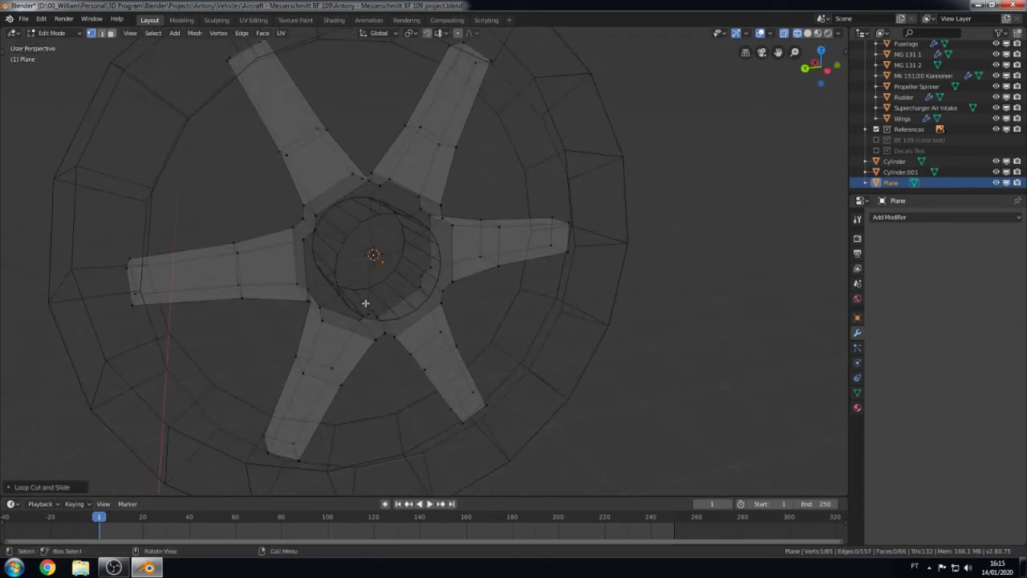
pyautogui.scroll(3, 365, 304)
pyautogui.moveTo(555, 312)
pyautogui.mouseDown(button='middle')
pyautogui.moveTo(548, 321)
pyautogui.moveTo(508, 275)
pyautogui.moveTo(522, 220)
pyautogui.moveTo(550, 300)
pyautogui.moveTo(497, 120)
pyautogui.mouseUp(button='middle')
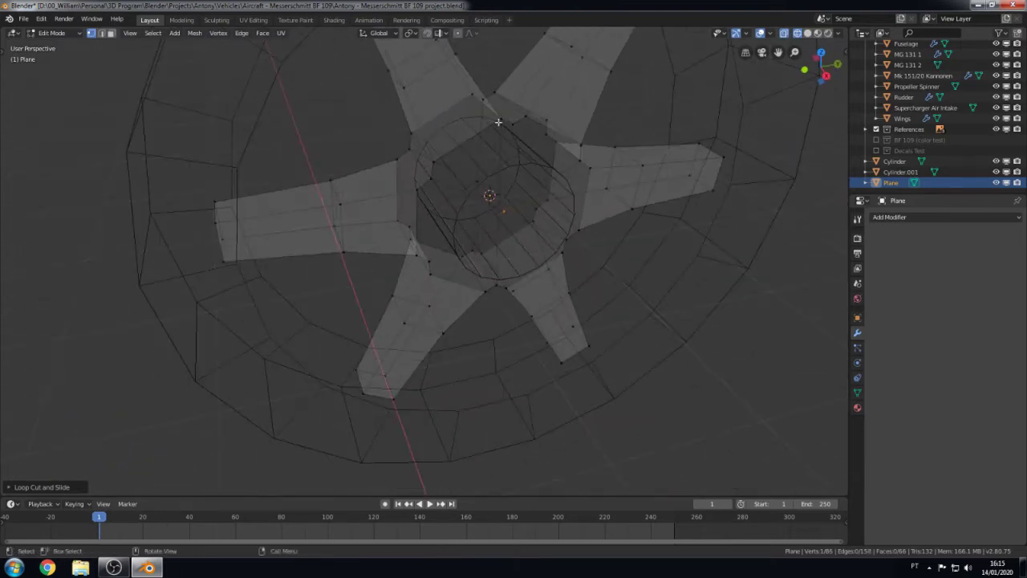
# Step: Delete a stray edge, add another hub loop cut, and merge selected vertices at centre
pyautogui.press('x')
pyautogui.click(513, 247)
pyautogui.press('x')
pyautogui.click(492, 275)
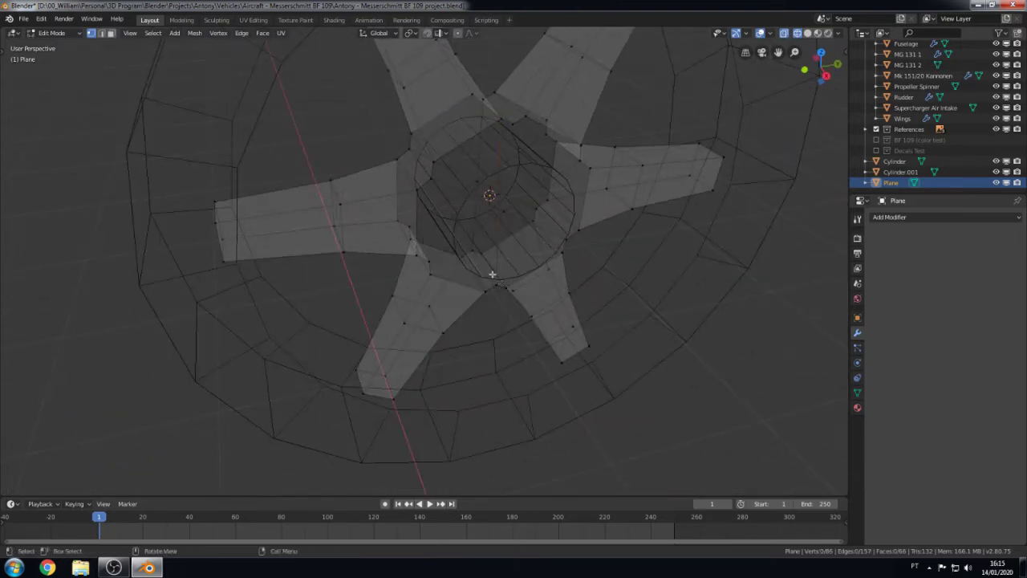
pyautogui.click(508, 216)
pyautogui.rightClick(512, 212)
pyautogui.press('Escape')
pyautogui.hotkey('alt', 'm')
pyautogui.click(489, 200)
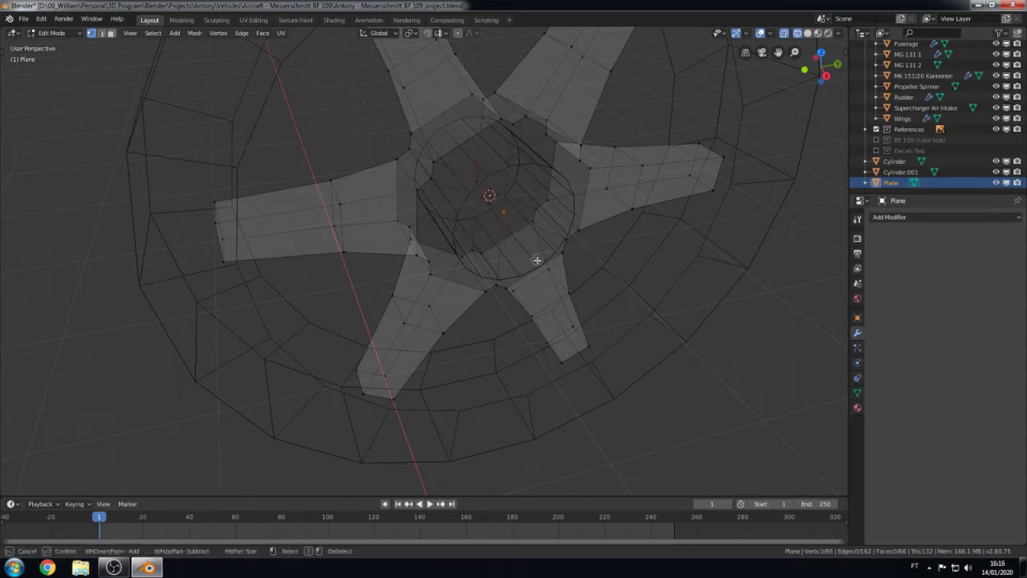
# Step: Merge the selected hub vertices, undo it, then redo the face by the left spoke
pyautogui.press('Escape')
pyautogui.press('m')
pyautogui.click(532, 256)
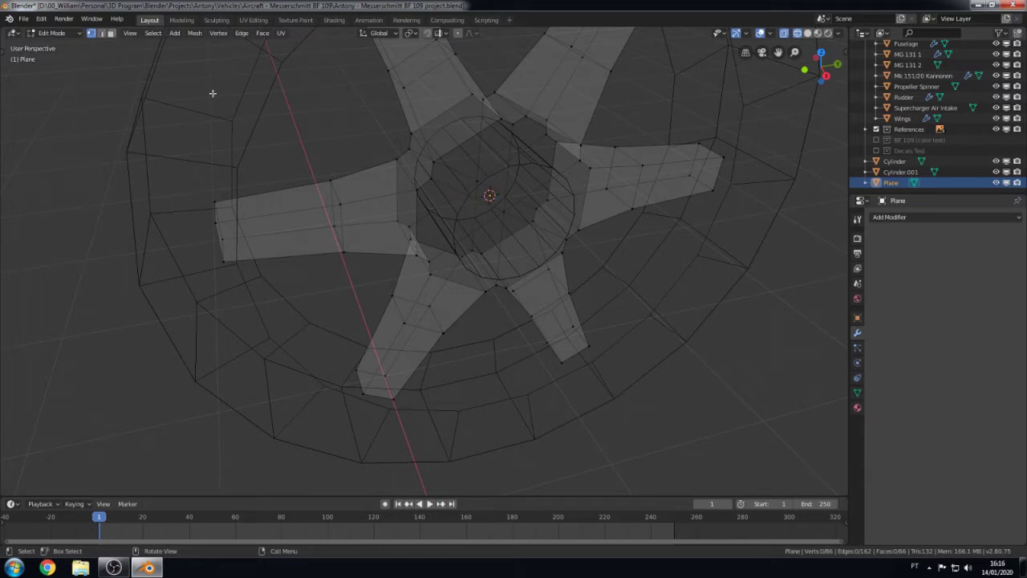
pyautogui.hotkey('ctrl', 'z')
pyautogui.hotkey('ctrl', 'z')
pyautogui.hotkey('ctrl', 'z')
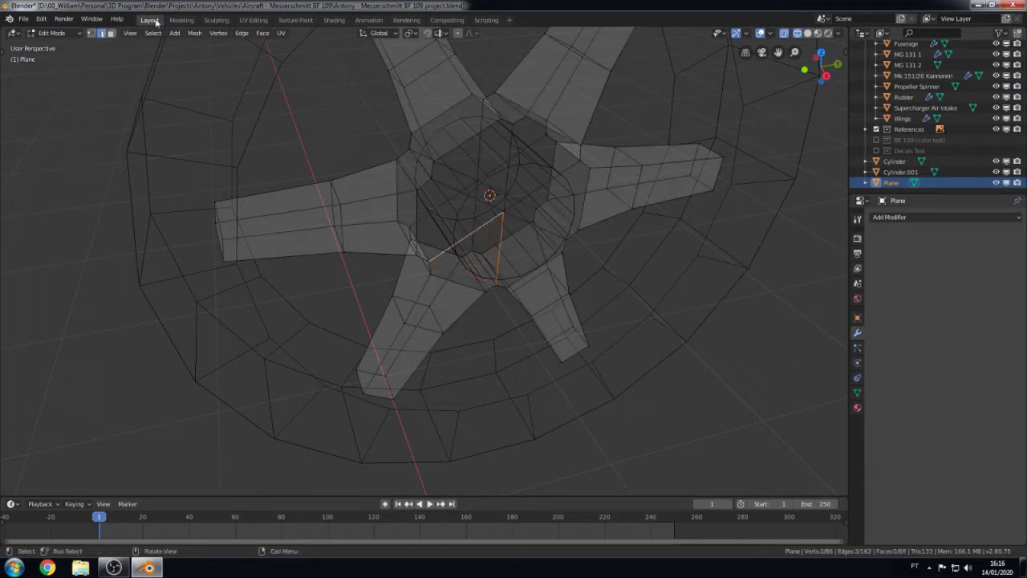
pyautogui.moveTo(481, 241); pyautogui.dragTo(608, 328, button='middle')
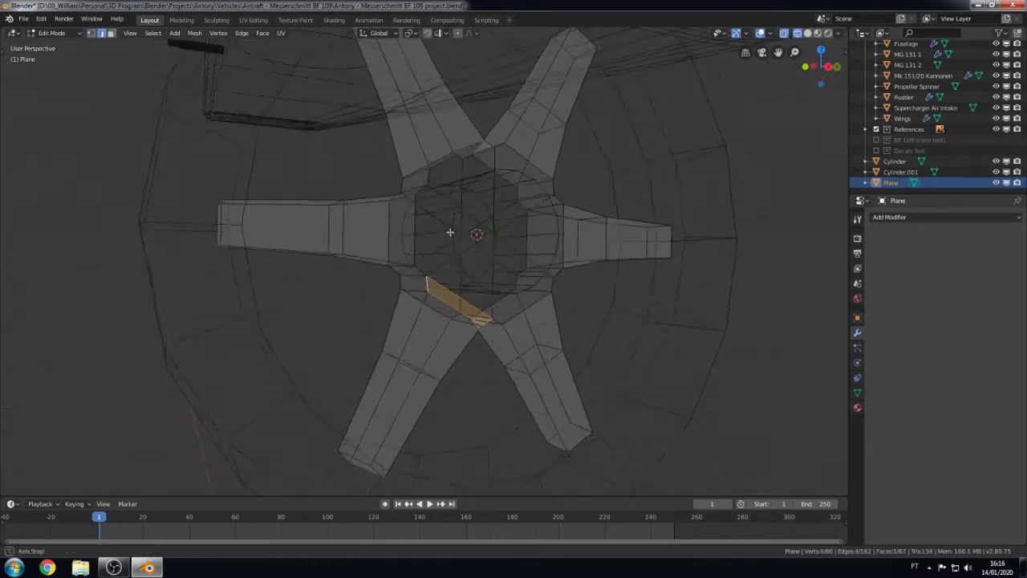
pyautogui.moveTo(440, 288); pyautogui.dragTo(434, 273, button='middle')
pyautogui.hotkey('ctrl', 'shift', 'z')
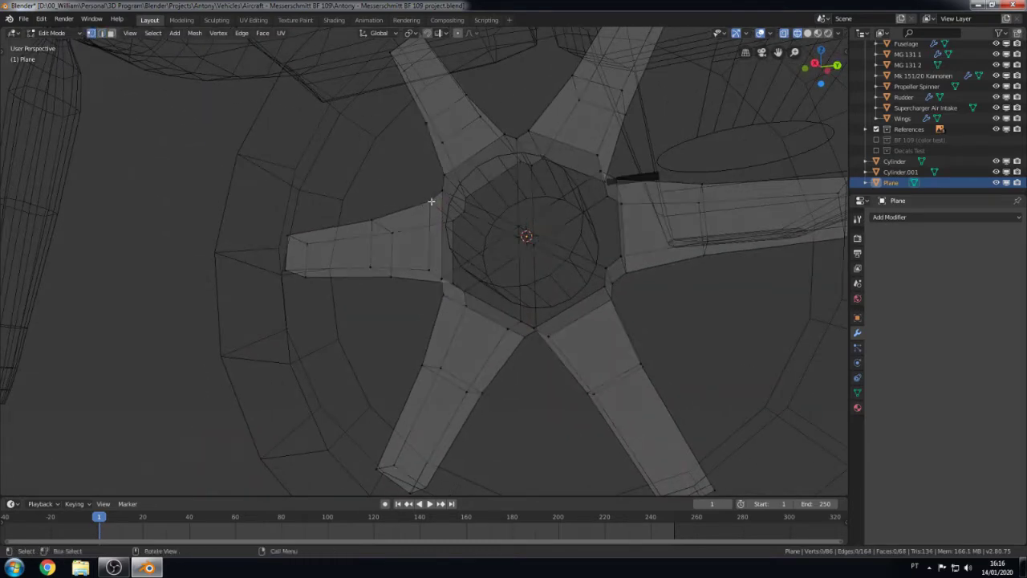
# Step: Switch to edge select, pick a hub edge, and frame a head-on view of the hub
pyautogui.click(101, 34)
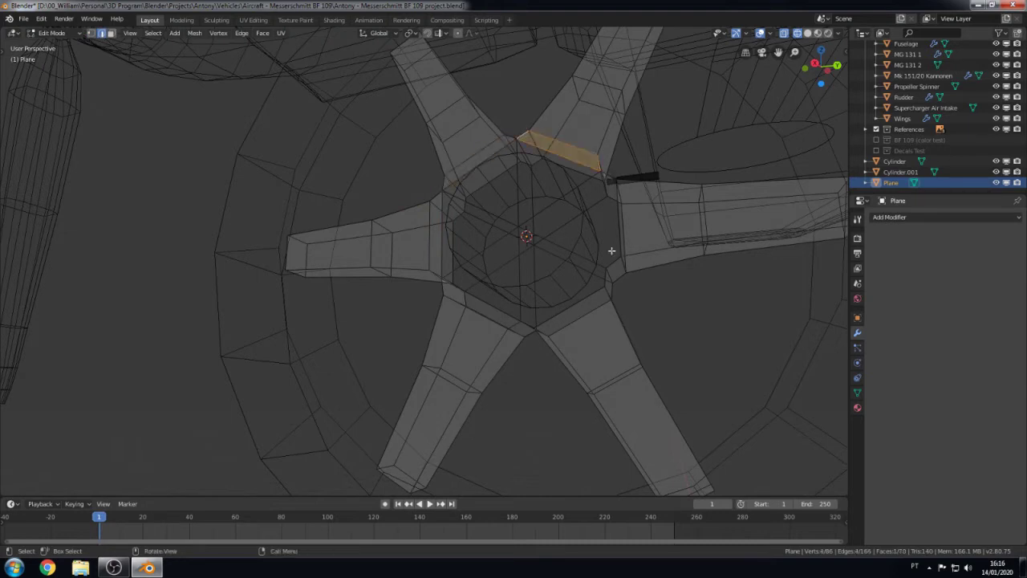
pyautogui.moveTo(539, 332)
pyautogui.keyDown('alt'); pyautogui.mouseDown(button='middle')
pyautogui.moveTo(600, 343)
pyautogui.moveTo(642, 390)
pyautogui.mouseUp(button='middle'); pyautogui.keyUp('alt')
pyautogui.scroll(2, 600, 342)
pyautogui.scroll(2, 599, 349)
pyautogui.keyDown('shift'); pyautogui.click(567, 357); pyautogui.keyUp('shift')
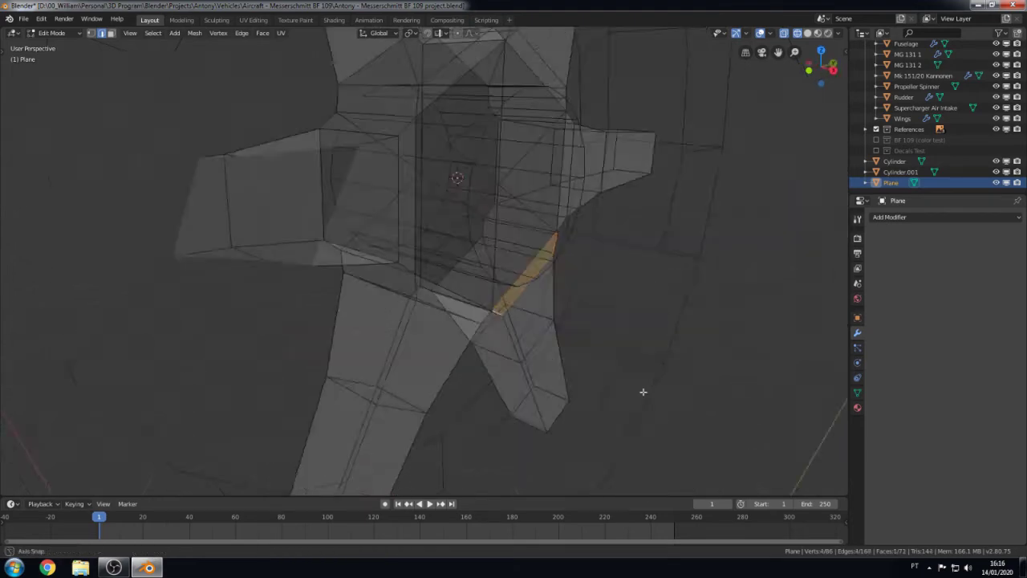
pyautogui.scroll(-3, 642, 390)
pyautogui.moveTo(532, 353)
pyautogui.mouseDown(button='middle')
pyautogui.moveTo(428, 378)
pyautogui.moveTo(453, 225)
pyautogui.moveTo(345, 172)
pyautogui.mouseUp(button='middle')
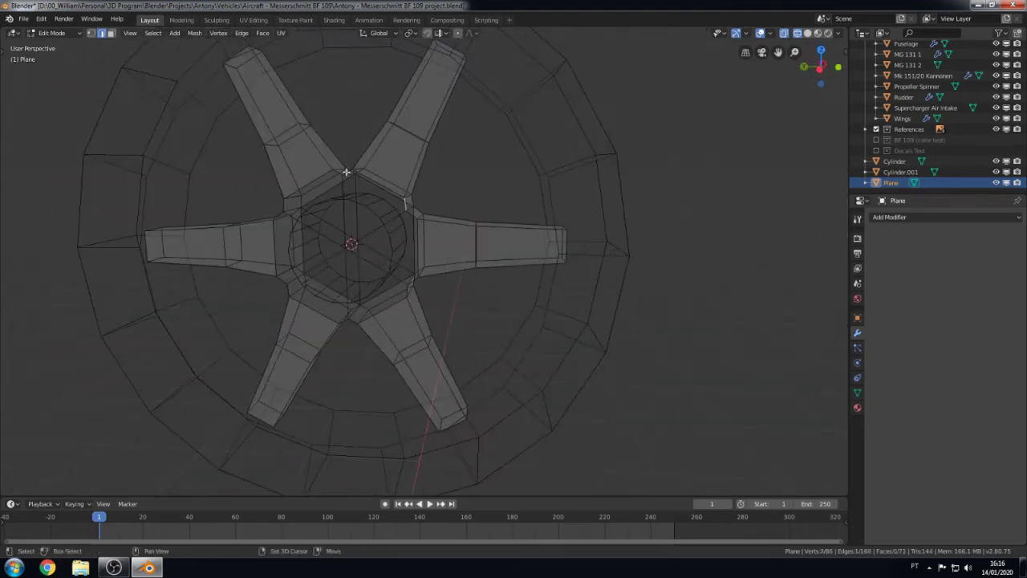
pyautogui.moveTo(283, 279); pyautogui.dragTo(282, 193, button='middle')
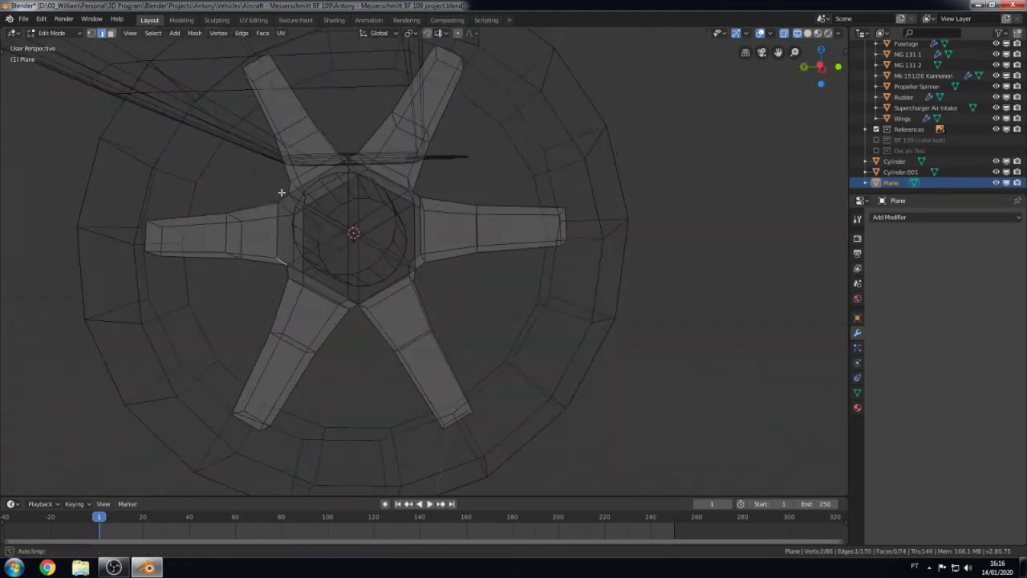
pyautogui.moveTo(416, 200)
pyautogui.mouseDown(button='middle')
pyautogui.moveTo(466, 213)
pyautogui.moveTo(466, 278)
pyautogui.mouseUp(button='middle')
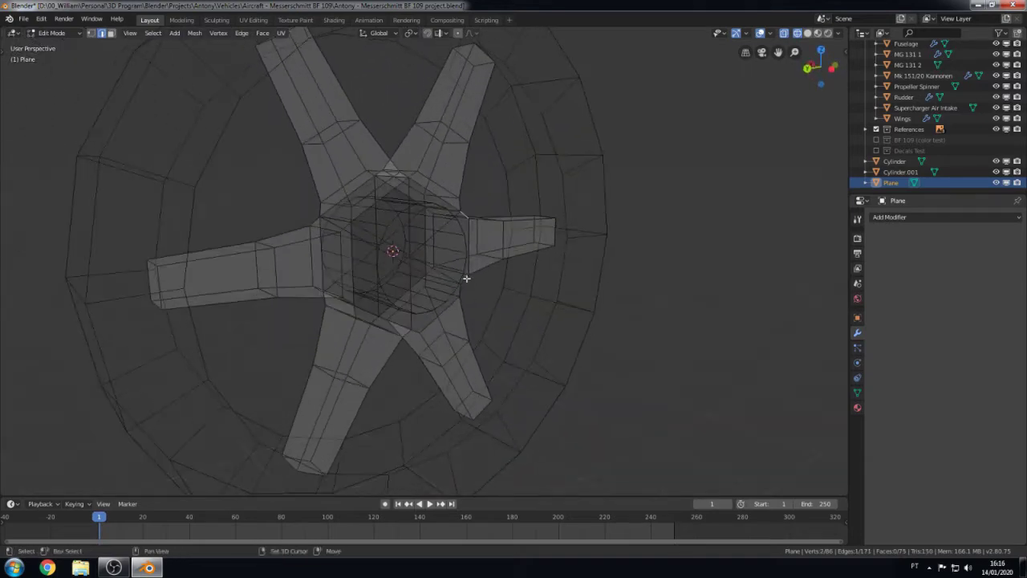
pyautogui.moveTo(417, 338)
pyautogui.mouseDown(button='middle')
pyautogui.moveTo(444, 319)
pyautogui.moveTo(378, 355)
pyautogui.moveTo(297, 233)
pyautogui.moveTo(248, 276)
pyautogui.mouseUp(button='middle')
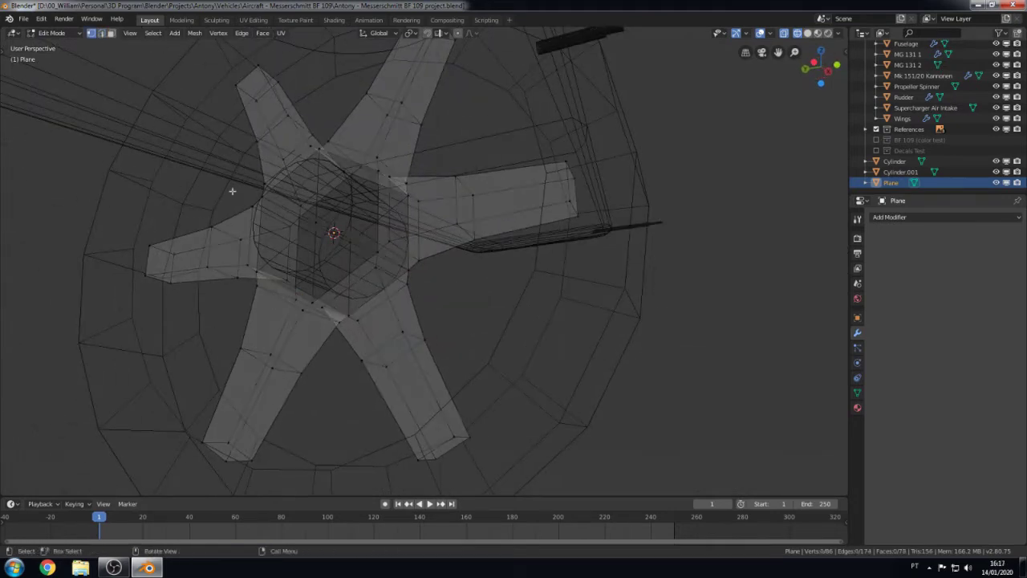
pyautogui.moveTo(230, 190); pyautogui.dragTo(327, 230, button='middle')
# Step: Turn off X-ray and fill the first triangles in the hexagonal hub hole
pyautogui.press('c')
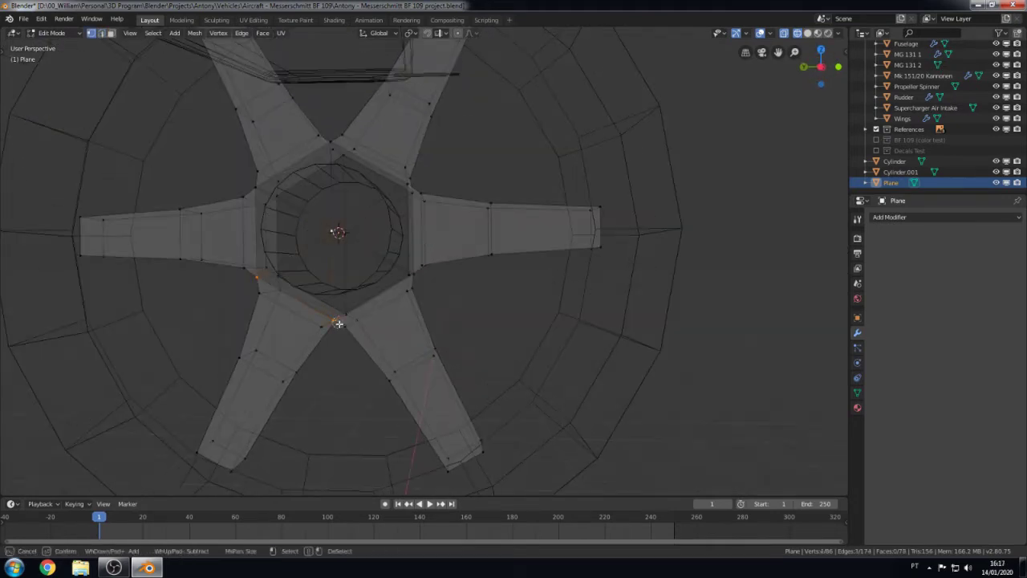
pyautogui.press('Escape')
pyautogui.press('f')
pyautogui.hotkey('alt', 'z')
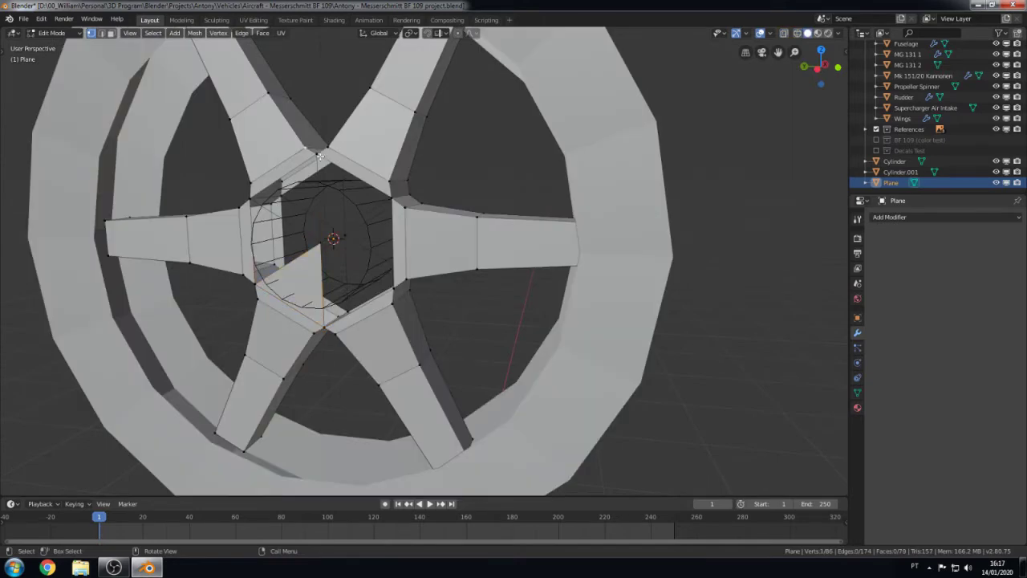
pyautogui.press('f')
pyautogui.press('c')
pyautogui.moveTo(287, 254); pyautogui.dragTo(251, 290)
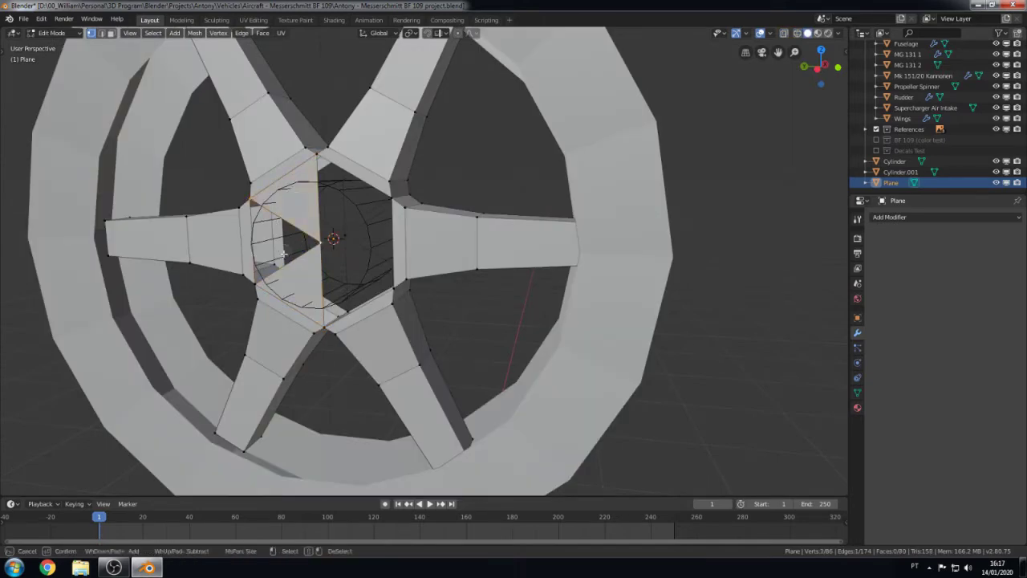
pyautogui.press('Escape')
pyautogui.press('f')
pyautogui.press('c')
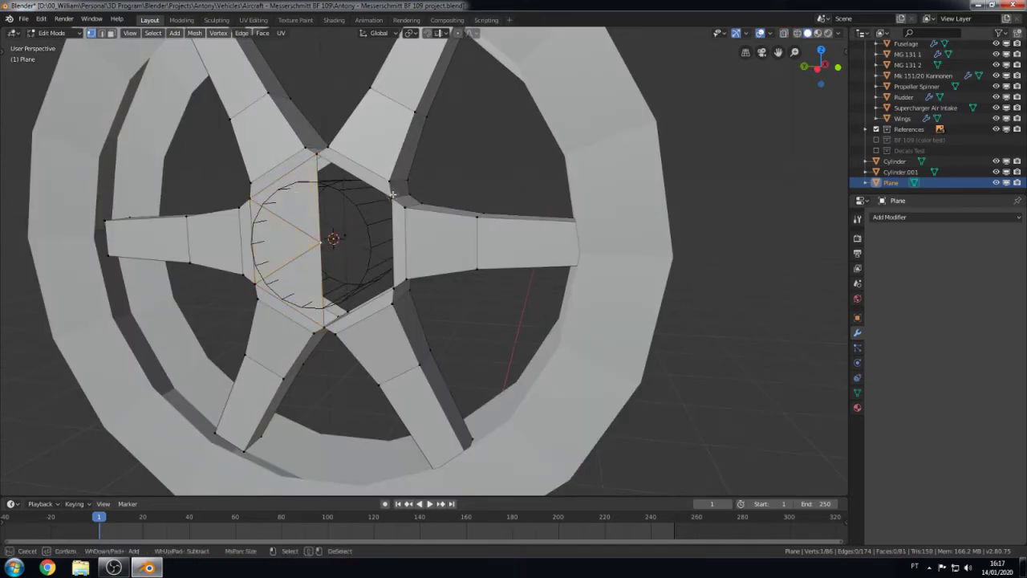
pyautogui.press('Escape')
pyautogui.press('f')
pyautogui.press('c')
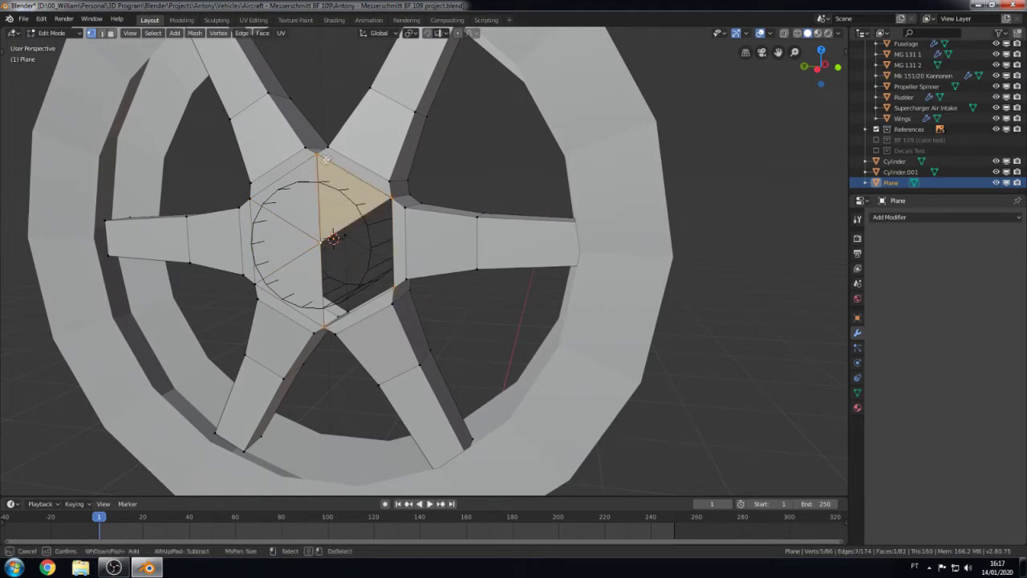
# Step: Fill the remaining hub triangles until the hexagon around the axle is closed
pyautogui.middleClick(325, 159)
pyautogui.press('Escape')
pyautogui.press('f')
pyautogui.press('c')
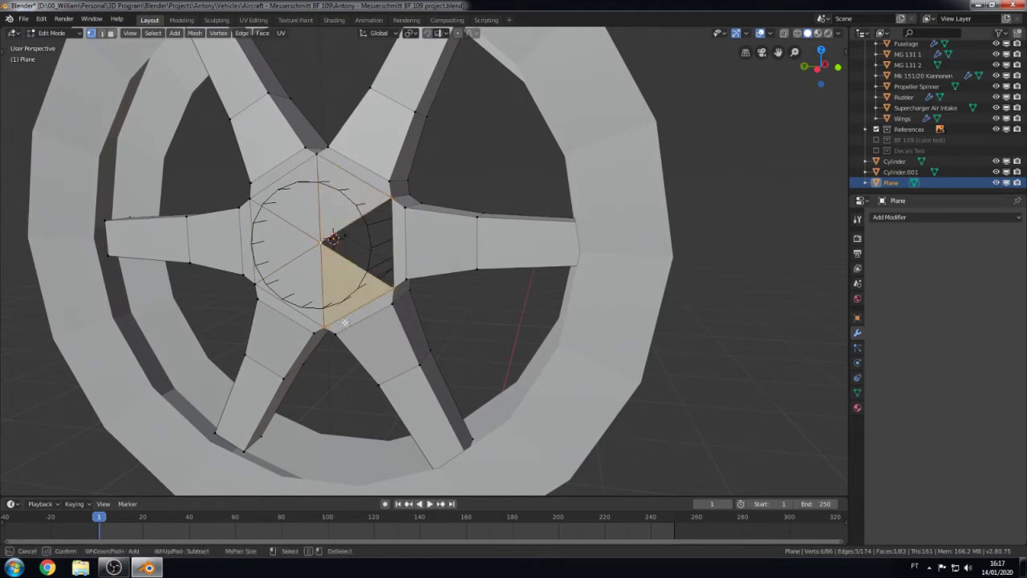
pyautogui.press('Escape')
pyautogui.press('f')
pyautogui.moveTo(382, 237)
pyautogui.mouseDown(button='middle')
pyautogui.moveTo(417, 304)
pyautogui.moveTo(443, 271)
pyautogui.mouseUp(button='middle')
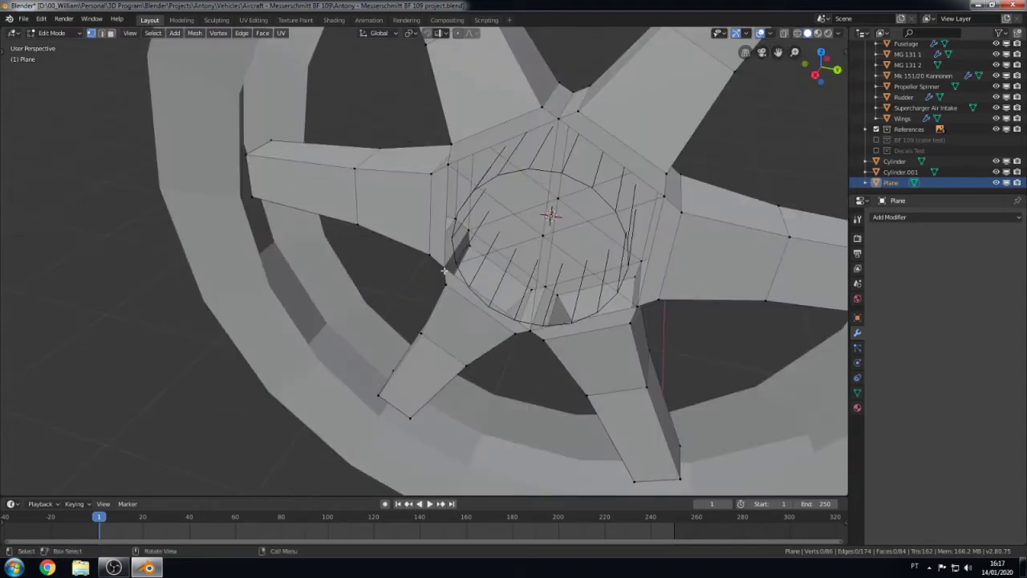
pyautogui.press('c')
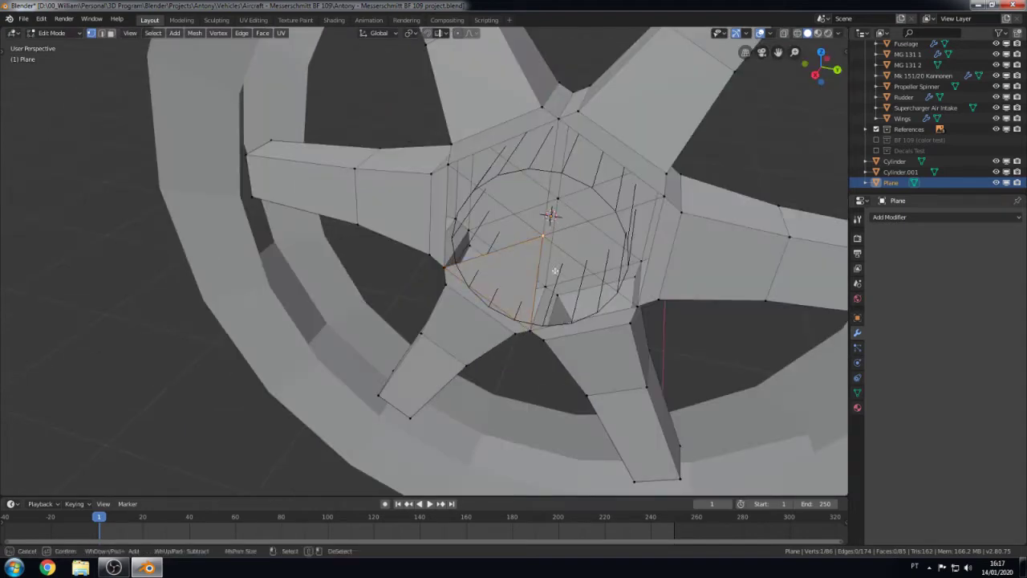
pyautogui.click(664, 199)
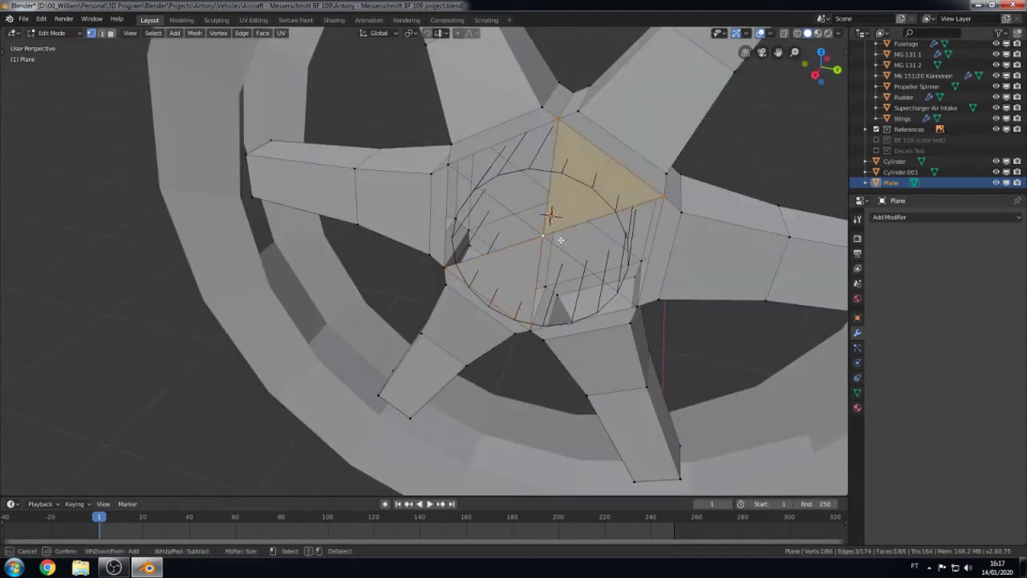
pyautogui.click(637, 308)
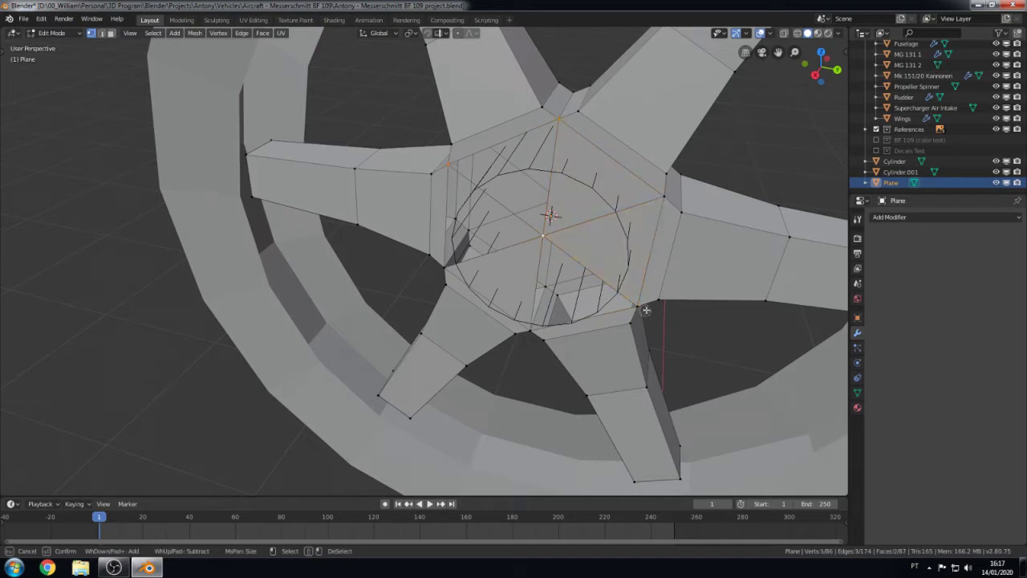
pyautogui.click(537, 329)
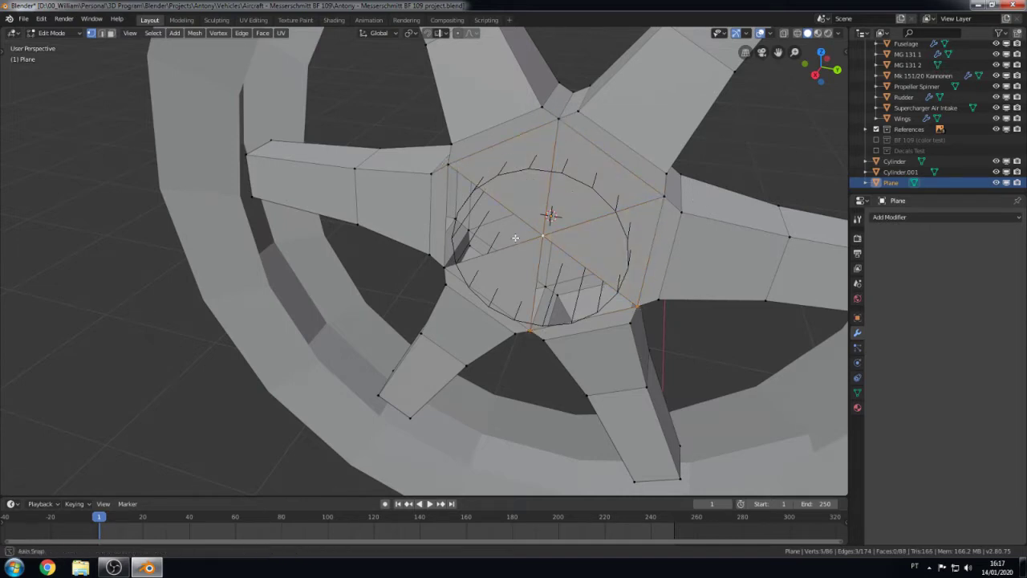
pyautogui.moveTo(460, 162); pyautogui.dragTo(447, 163, button='middle')
pyautogui.press('Escape')
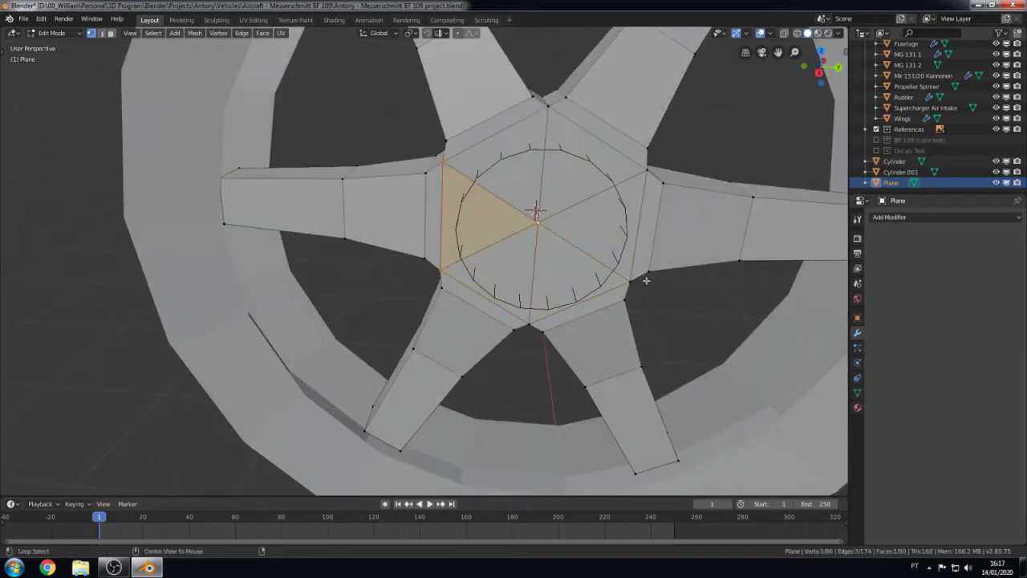
# Step: Return the Plane to Object Mode and view the wheel from the side
pyautogui.press('Tab')
pyautogui.press('KP_3')
pyautogui.scroll(-5, 588, 276)
# Step: Select the tire ring Cylinder.001 and enter Edit Mode in side view
pyautogui.scroll(3, 588, 276)
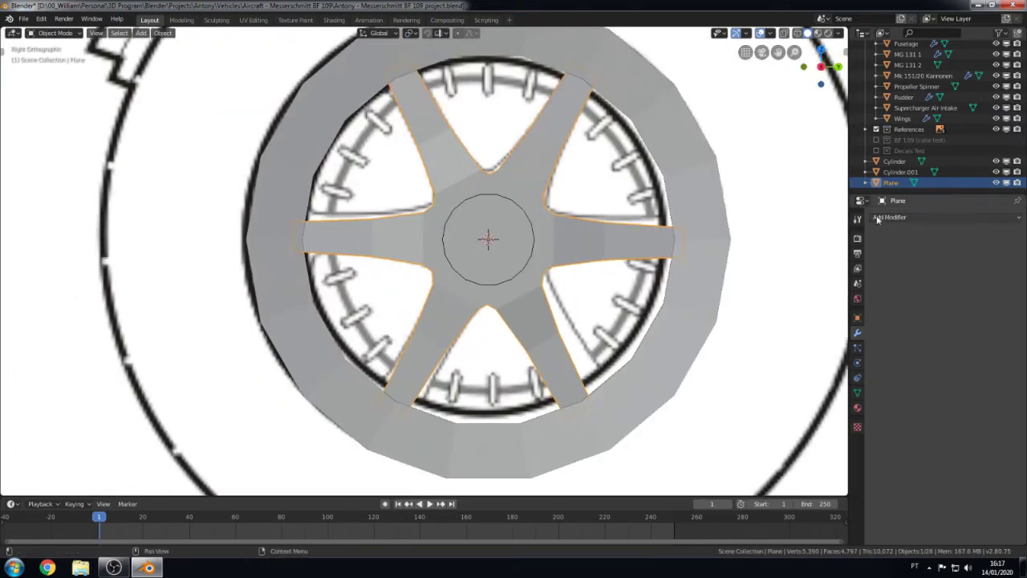
pyautogui.scroll(-4, 588, 276)
pyautogui.scroll(4, 347, 185)
pyautogui.click(347, 184)
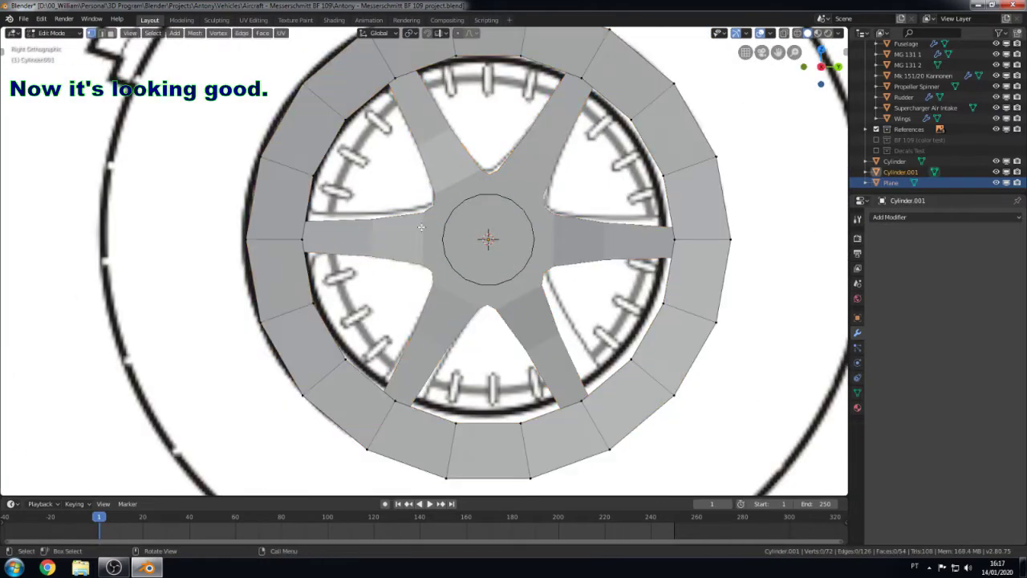
pyautogui.moveTo(347, 184); pyautogui.dragTo(450, 233, button='middle')
pyautogui.press('Tab')
pyautogui.scroll(5, 477, 244)
pyautogui.press('KP_3')
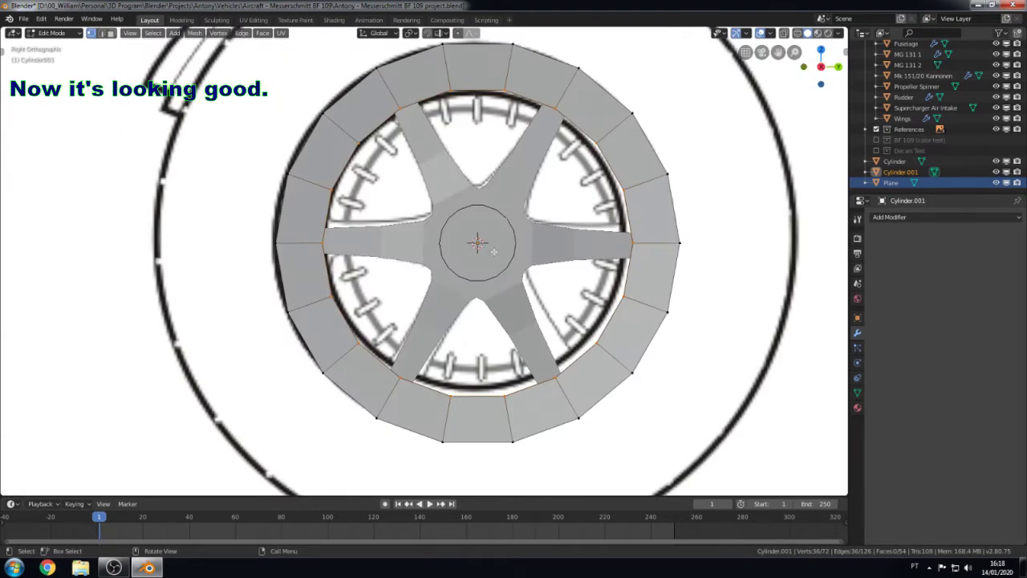
pyautogui.moveTo(773, 343); pyautogui.dragTo(672, 378, button='middle')
# Step: Shrink the tire's inner edge loop, then extrude and scale it inward
pyautogui.press('s')
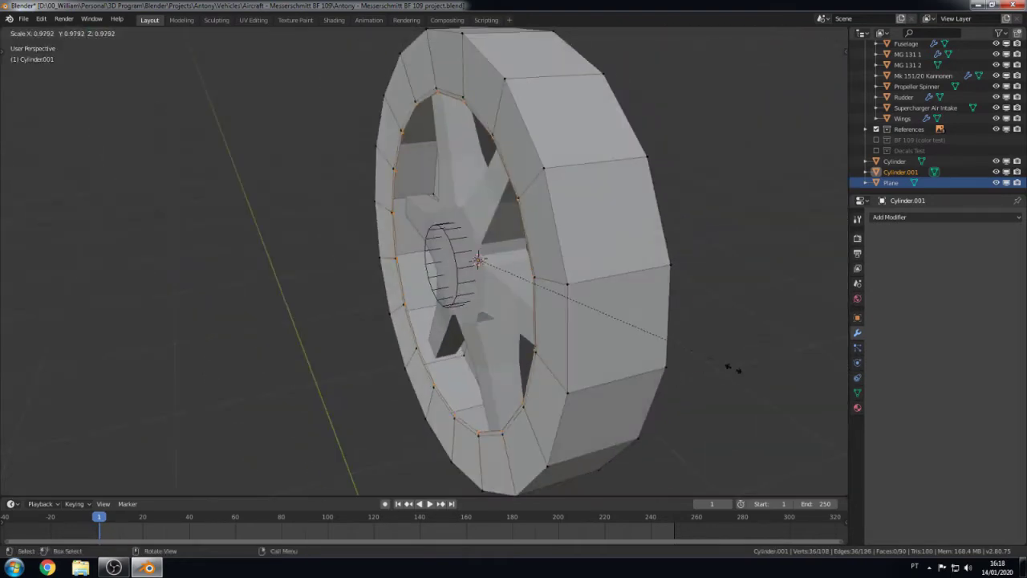
pyautogui.click(652, 360)
pyautogui.press('KP_3')
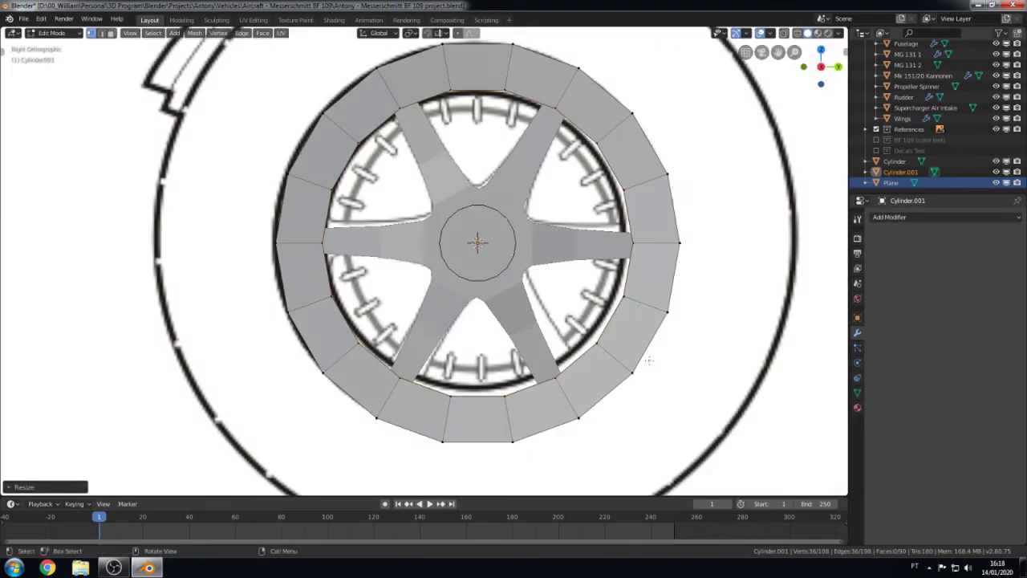
pyautogui.press('e')
pyautogui.press('s')
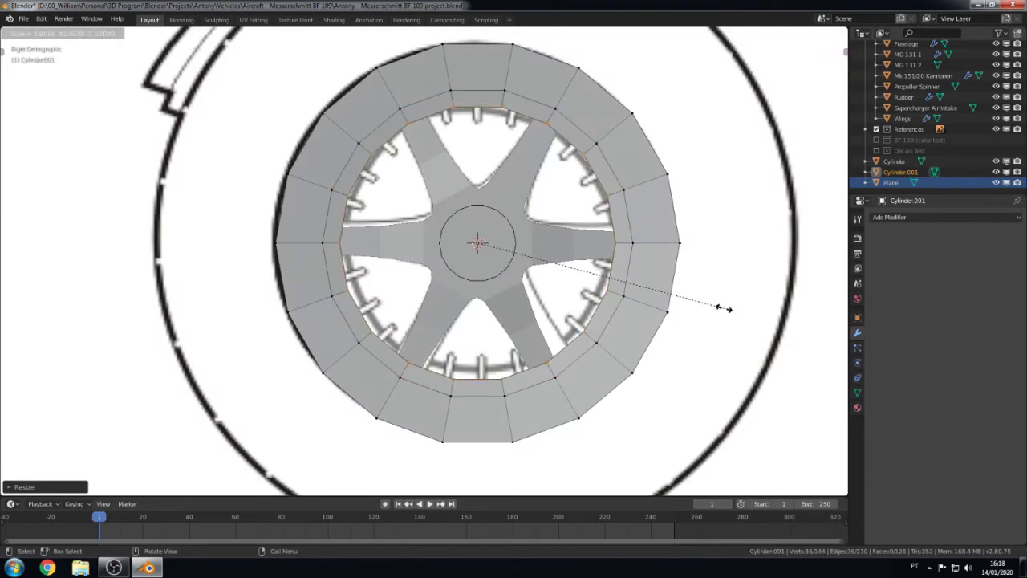
pyautogui.click(718, 307)
# Step: Cancel an X-axis squash and bridge the new inner ring to the rim edge
pyautogui.moveTo(718, 307); pyautogui.dragTo(631, 337, button='middle')
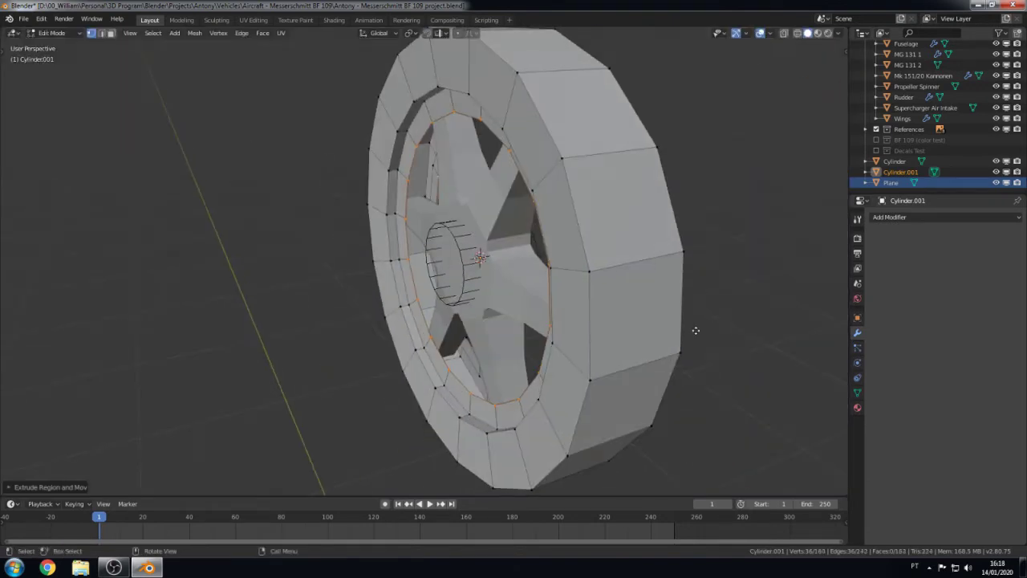
pyautogui.press('s')
pyautogui.press('x')
pyautogui.rightClick(610, 322)
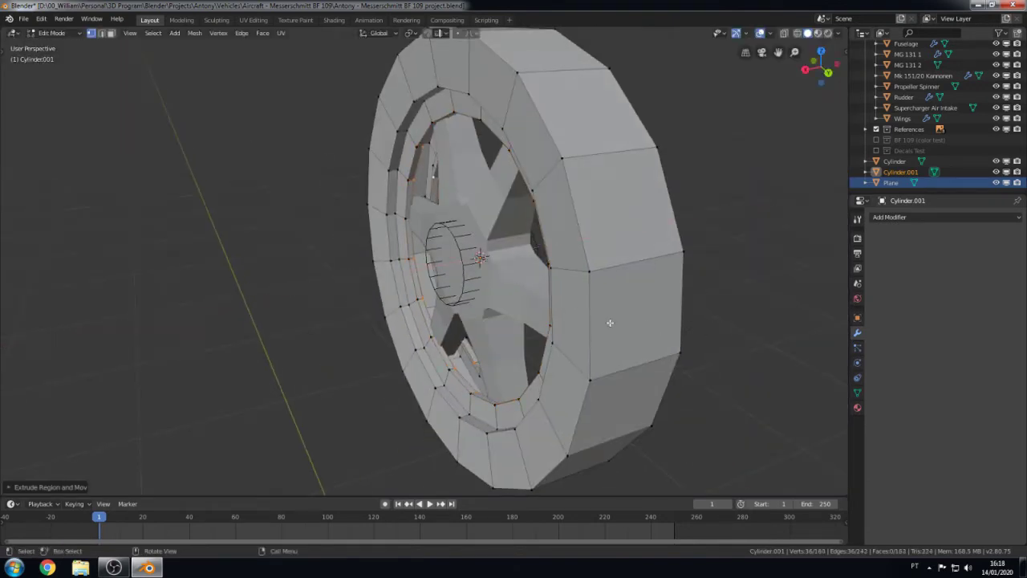
pyautogui.press('F3')
pyautogui.write('bridge')
pyautogui.press('Return')
# Step: Return to Object Mode and select and frame the axle cylinder
pyautogui.press('Tab')
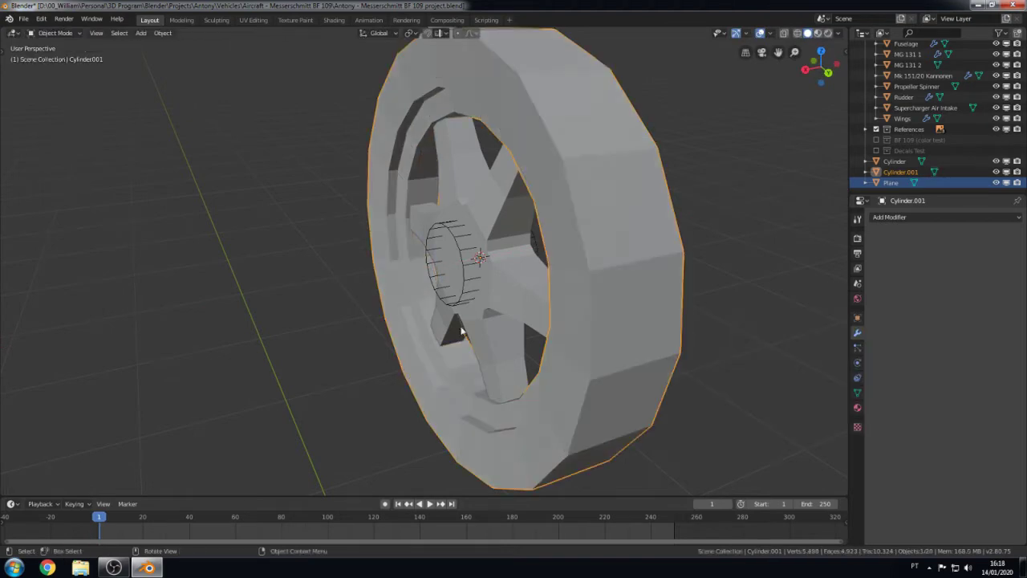
pyautogui.moveTo(610, 321); pyautogui.dragTo(556, 300, button='middle')
pyautogui.click(469, 242)
pyautogui.press('KP_Decimal')
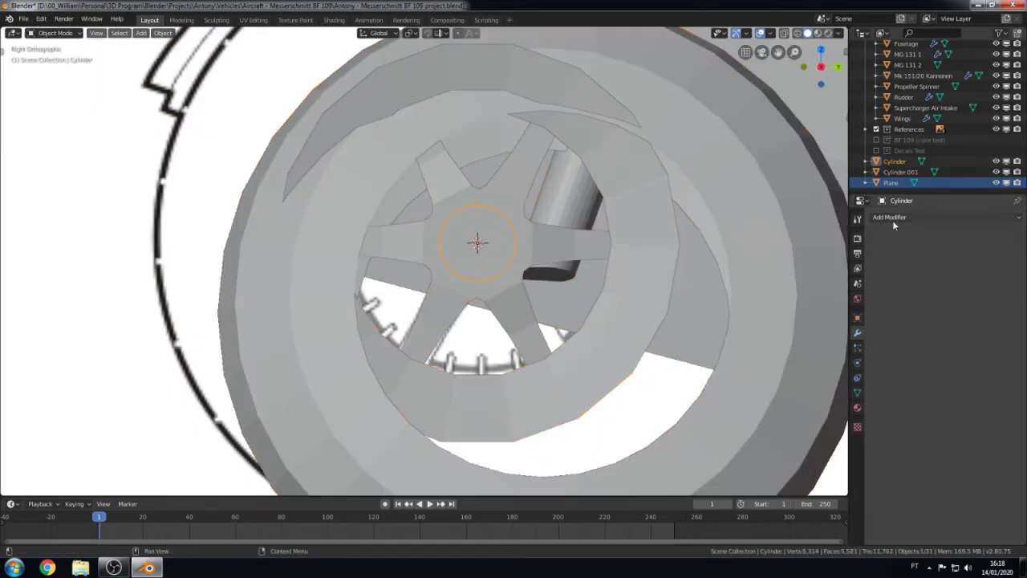
pyautogui.click(857, 315)
pyautogui.scroll(-5, 477, 241)
pyautogui.press('`')
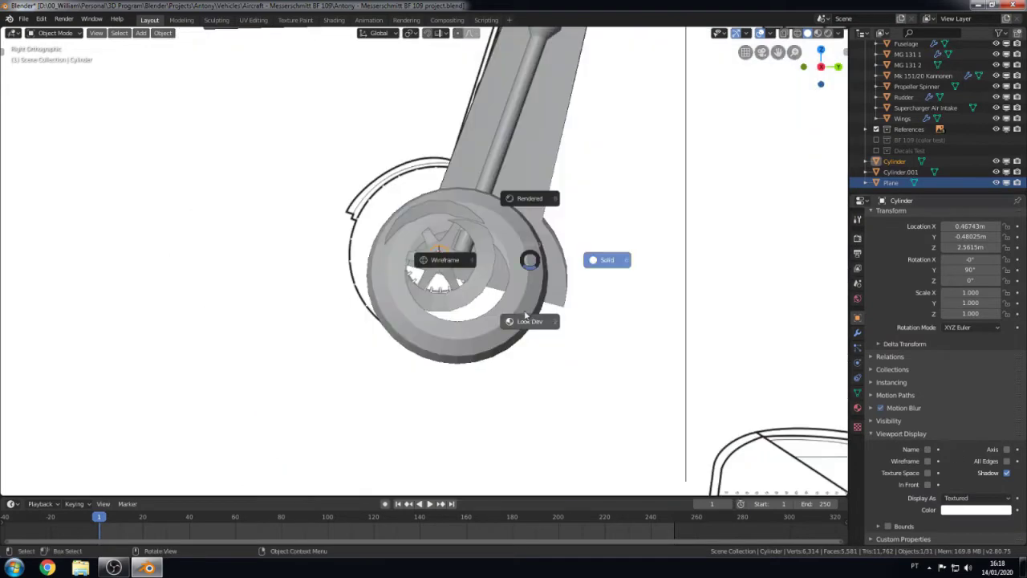
pyautogui.moveTo(477, 257)
pyautogui.mouseDown(button='middle')
pyautogui.moveTo(423, 285)
pyautogui.moveTo(513, 265)
pyautogui.mouseUp(button='middle')
# Step: Select the tire, spoked hub and axle, isolate them, and join with Ctrl+J
pyautogui.click(901, 172)
pyautogui.keyDown('ctrl'); pyautogui.click(890, 183); pyautogui.keyUp('ctrl')
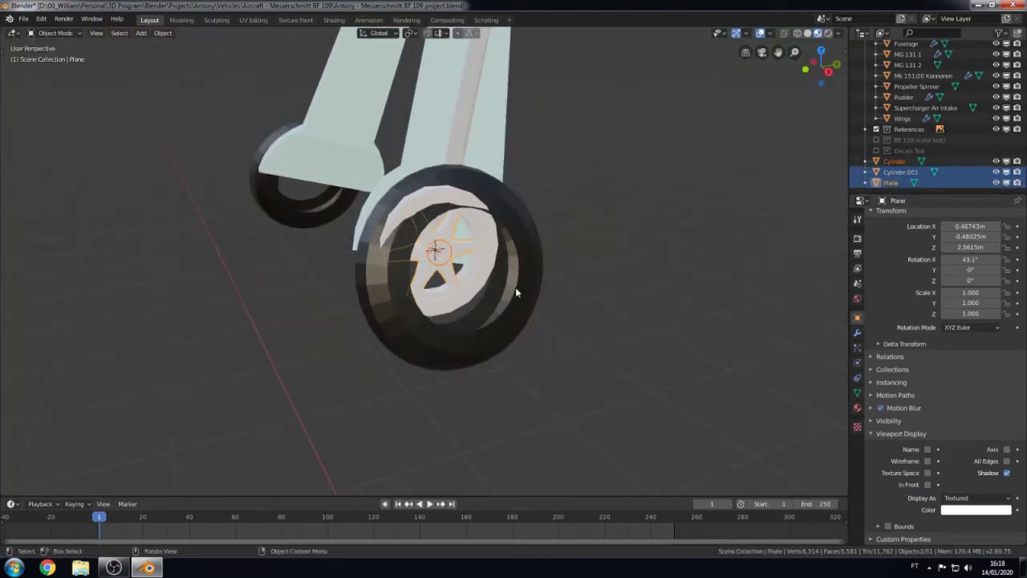
pyautogui.press('h')
pyautogui.click(447, 269)
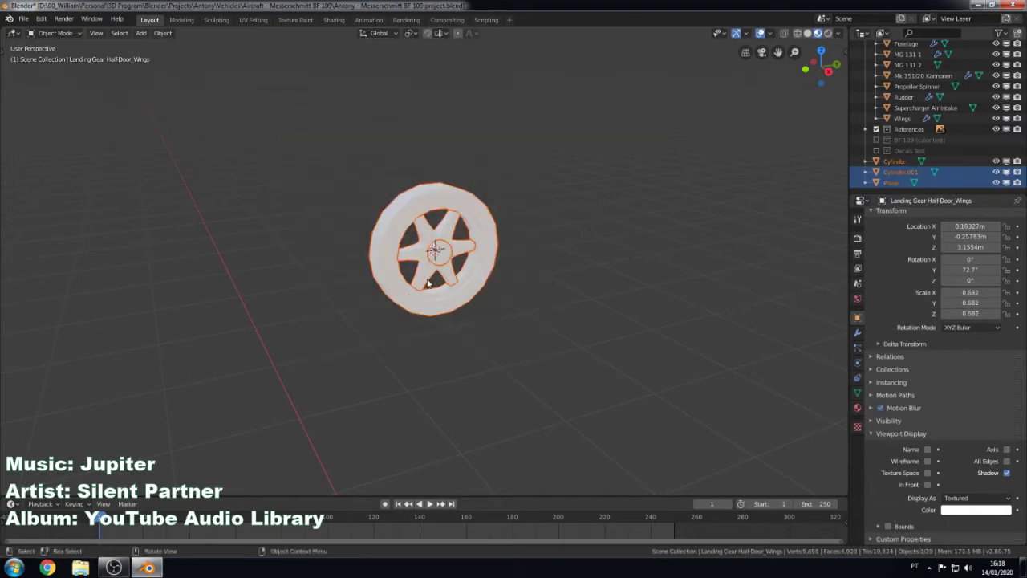
pyautogui.click(449, 271)
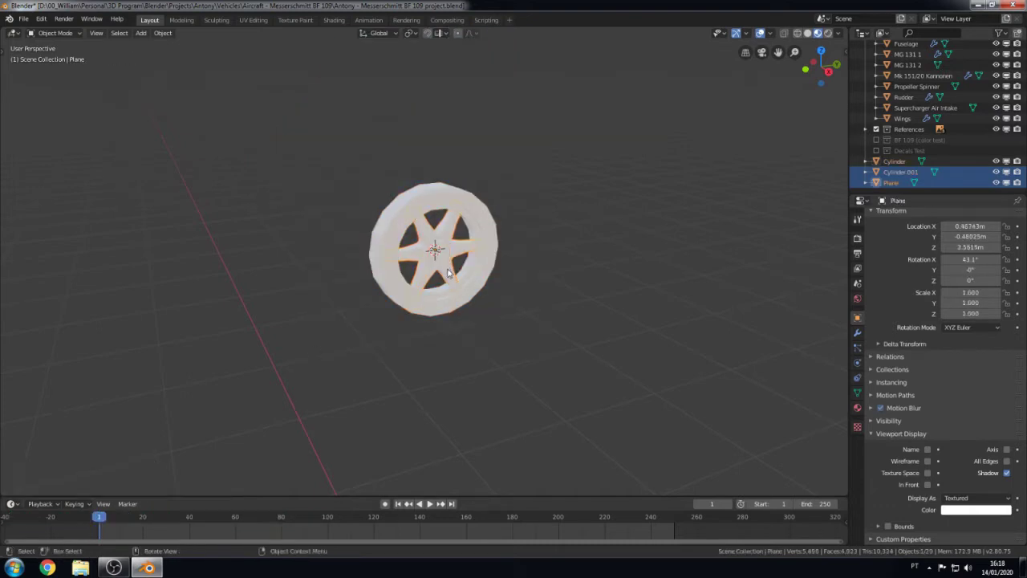
pyautogui.scroll(3, 490, 217)
pyautogui.hotkey('ctrl', 'j')
# Step: Rename the joined object 'Wheel' and unhide the rest of the aircraft
pyautogui.doubleClick(899, 182)
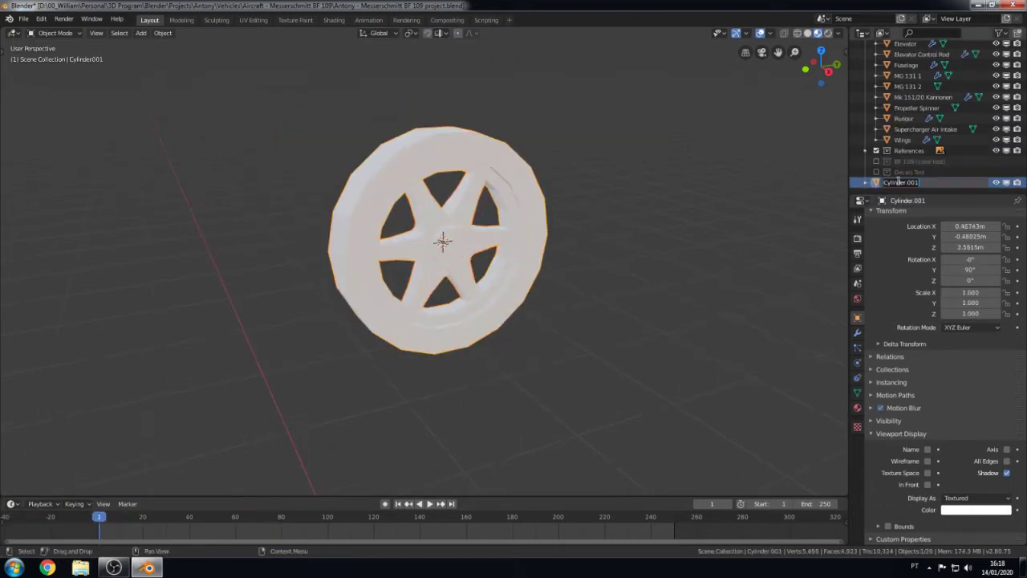
pyautogui.write('Wheel')
pyautogui.press('Return')
pyautogui.hotkey('alt', 'h')
pyautogui.scroll(-4, 543, 274)
# Step: Switch to wireframe shading and snap the rim to the 3D cursor
pyautogui.press('KP_3')
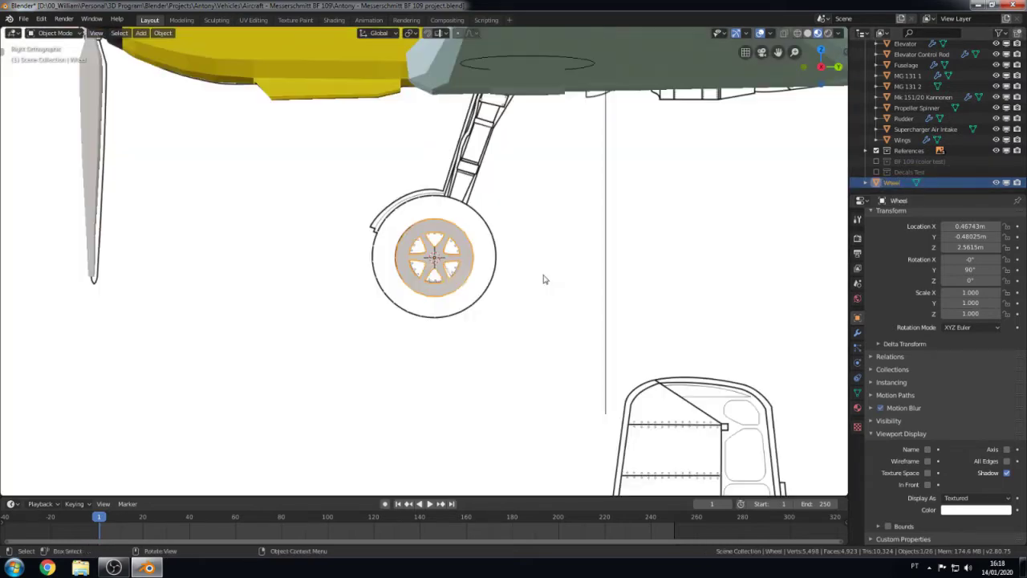
pyautogui.press('z')
pyautogui.click(492, 283)
pyautogui.moveTo(441, 279)
pyautogui.mouseDown(button='middle')
pyautogui.moveTo(448, 307)
pyautogui.moveTo(474, 308)
pyautogui.mouseUp(button='middle')
pyautogui.click(491, 335)
pyautogui.hotkey('shift', 's')
pyautogui.click(481, 385)
pyautogui.click(422, 271)
pyautogui.hotkey('shift', 's')
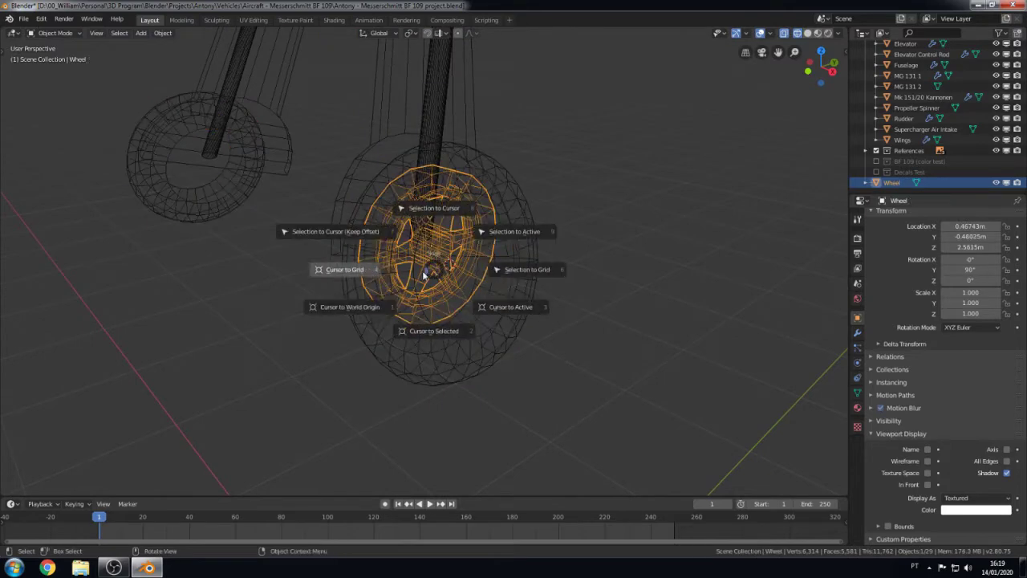
pyautogui.click(353, 235)
# Step: Give the Wheel rim the tire's 76.3° Y rotation and return to solid shading
pyautogui.click(551, 327)
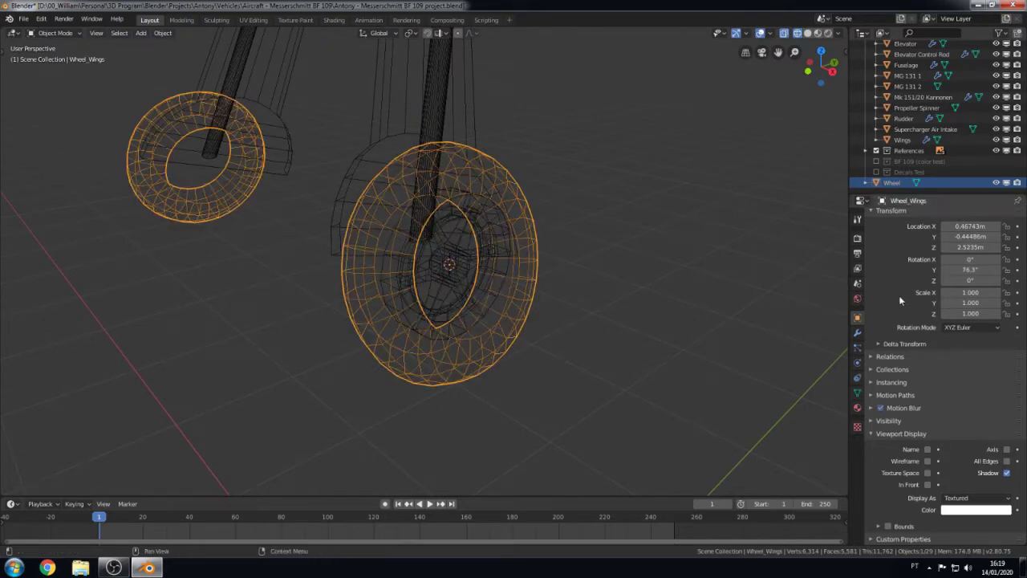
pyautogui.press('KP_1')
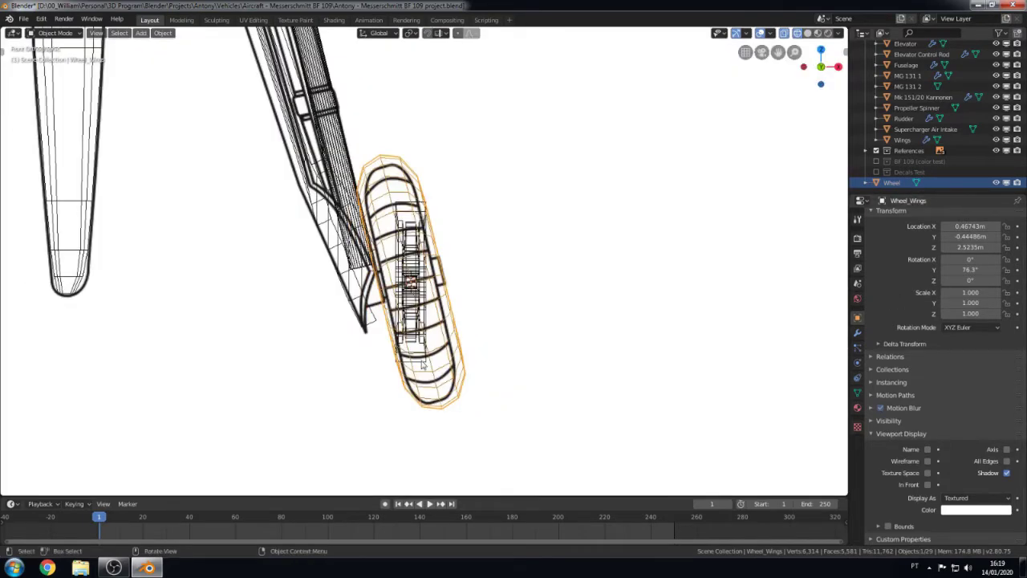
pyautogui.click(423, 364)
pyautogui.click(439, 390)
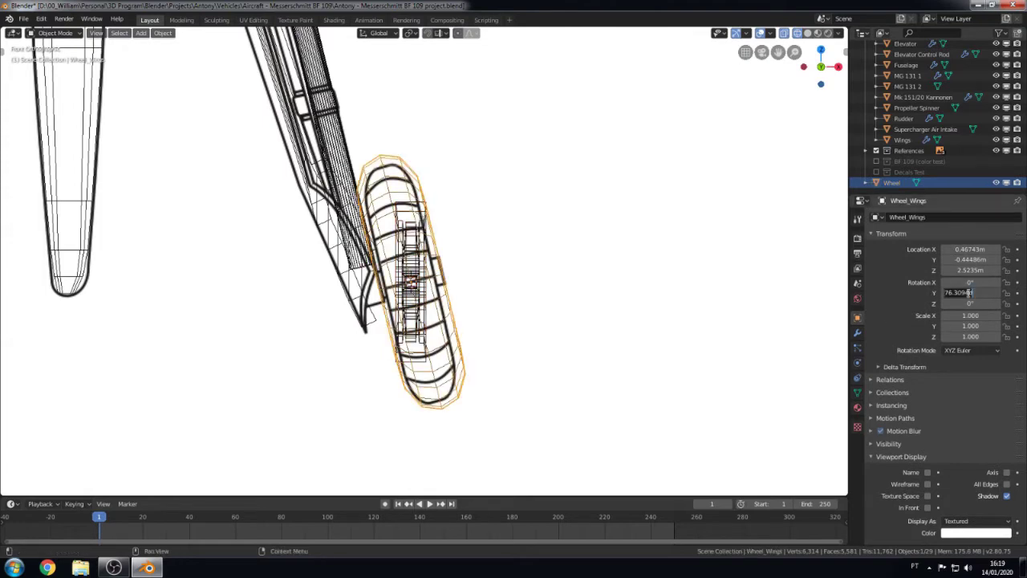
pyautogui.click(423, 363)
pyautogui.doubleClick(970, 292)
pyautogui.press('Return')
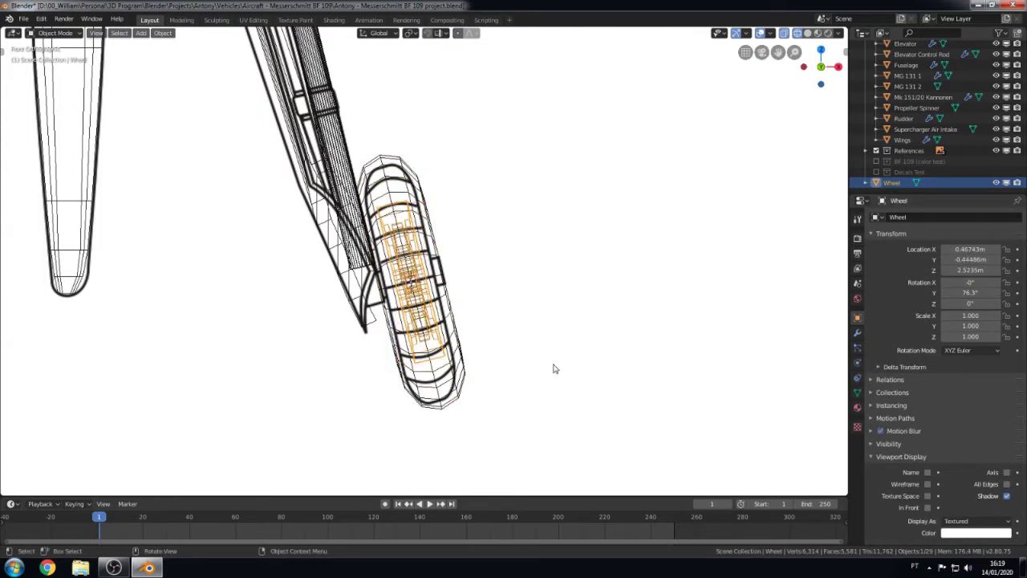
pyautogui.press('KP_3')
pyautogui.hotkey('shift', 'z')
pyautogui.moveTo(550, 368)
pyautogui.mouseDown(button='middle')
pyautogui.moveTo(481, 370)
pyautogui.moveTo(598, 257)
pyautogui.moveTo(484, 355)
pyautogui.moveTo(420, 276)
pyautogui.mouseUp(button='middle')
# Step: Enter Edit Mode on the Wheel rim and scale it along Z toward 1.3
pyautogui.click(508, 327)
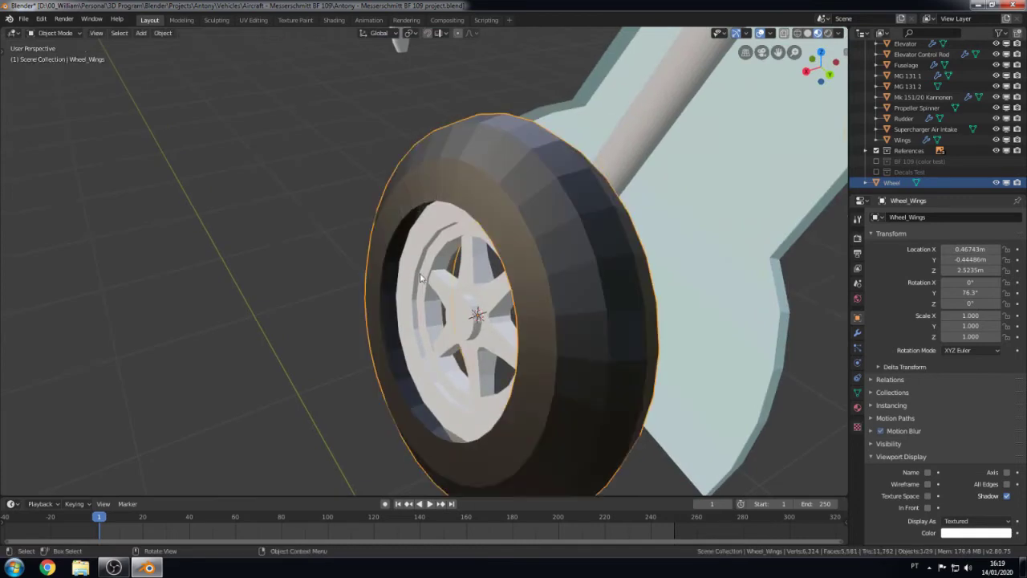
pyautogui.click(420, 277)
pyautogui.press('Tab')
pyautogui.press('Tab')
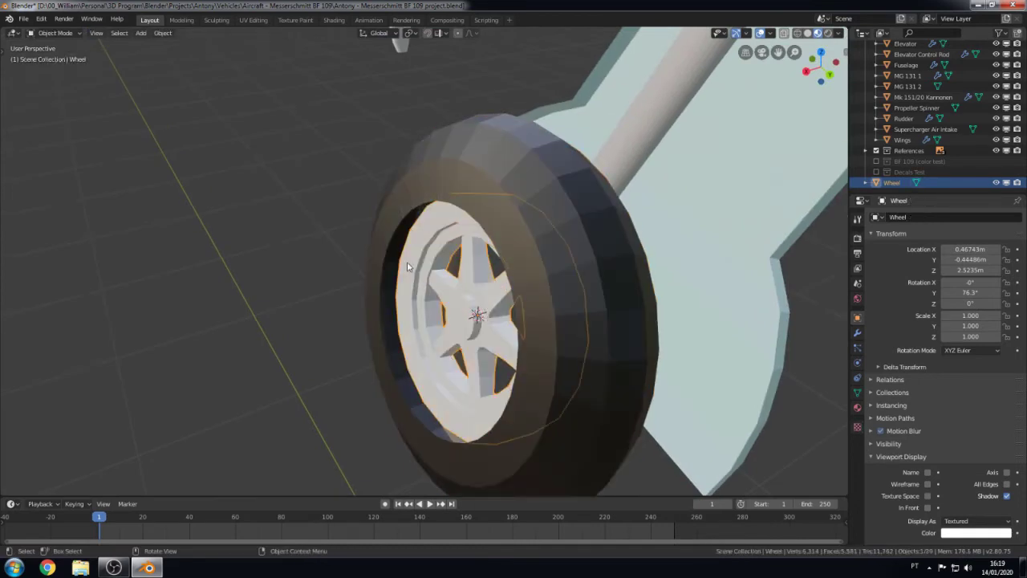
pyautogui.press('Tab')
pyautogui.press('x')
pyautogui.press('Escape')
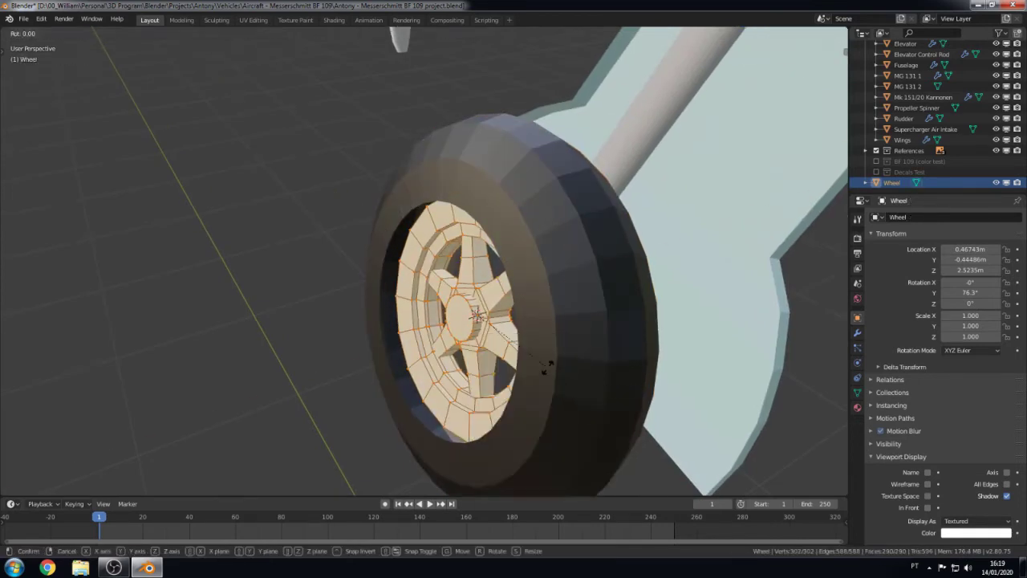
pyautogui.press('s')
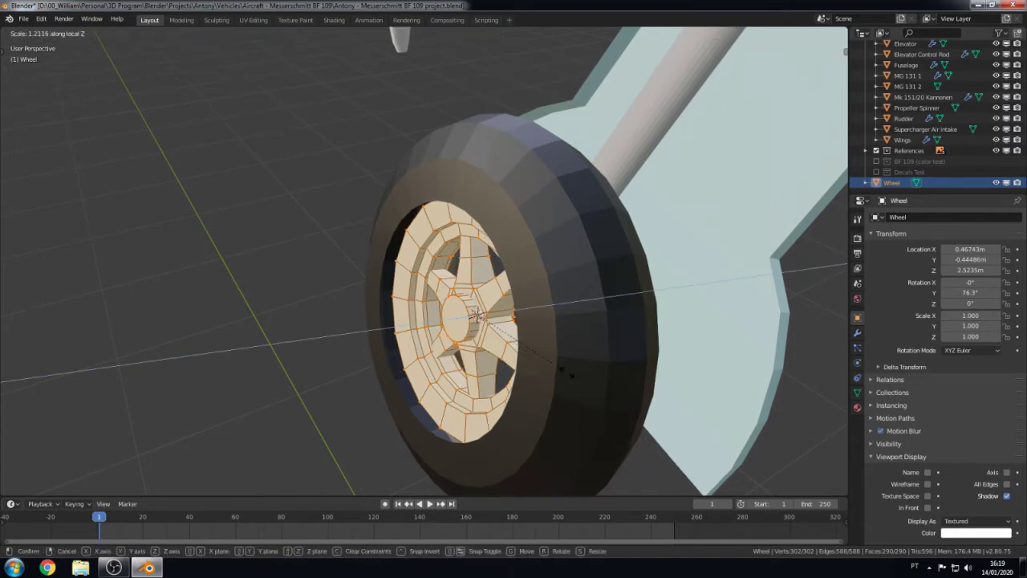
pyautogui.press('z')
pyautogui.moveTo(562, 378); pyautogui.dragTo(539, 374, button='middle')
# Step: Confirm the rim's thickening along local Z and leave Edit Mode
pyautogui.press('z')
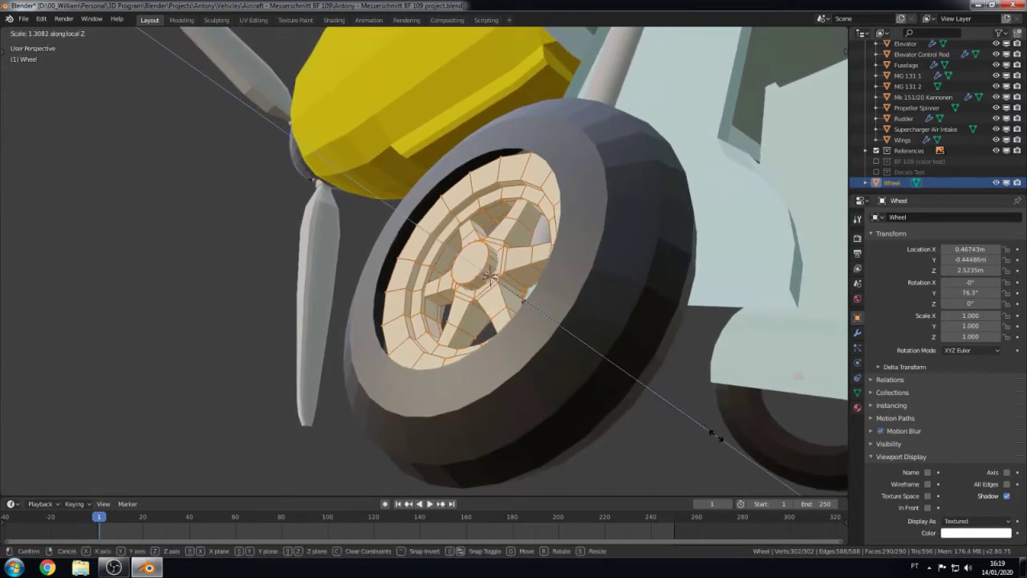
pyautogui.click(722, 434)
pyautogui.press('Tab')
# Step: Extrude the inner ring of Wheel_Wings in place and shrink it to about 0.88
pyautogui.click(580, 370)
pyautogui.press('Tab')
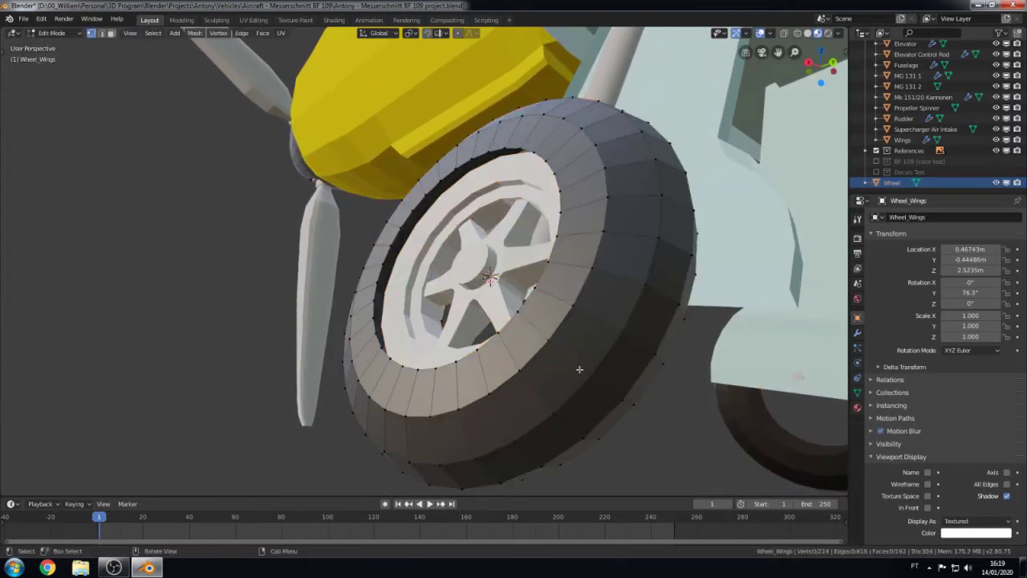
pyautogui.press('e')
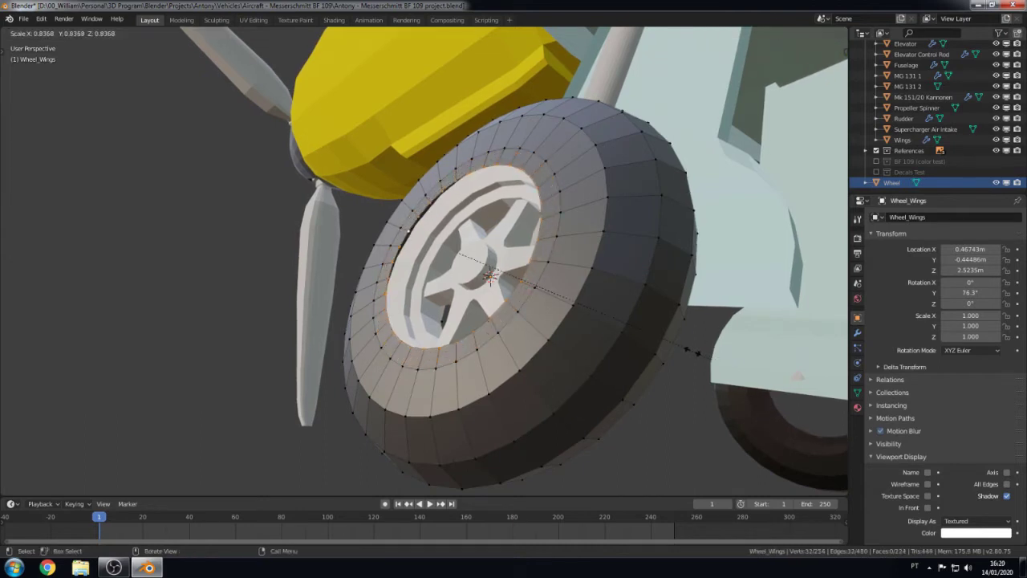
pyautogui.rightClick(710, 365)
pyautogui.press('s')
pyautogui.press('z')
pyautogui.press('z')
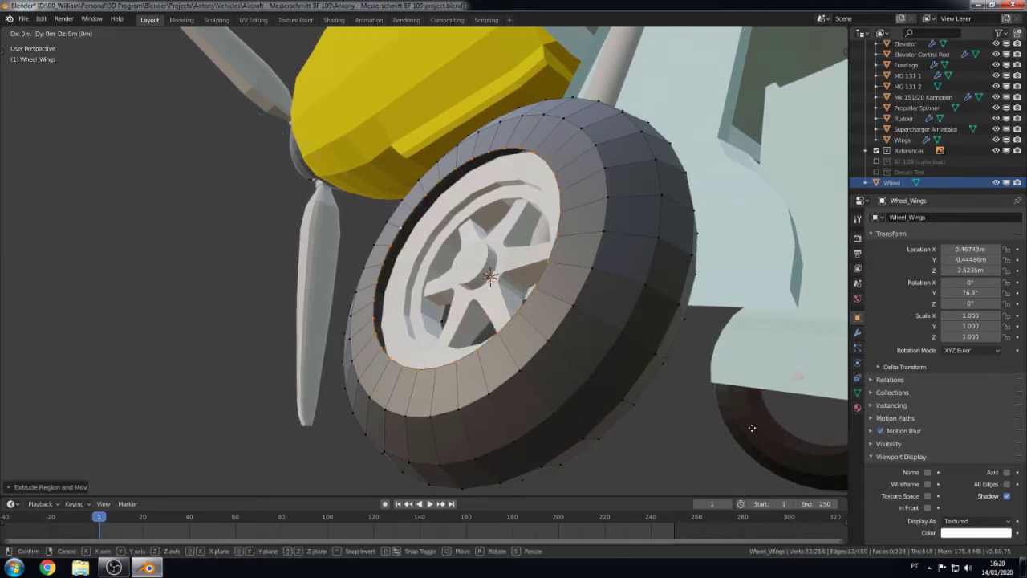
pyautogui.press('z')
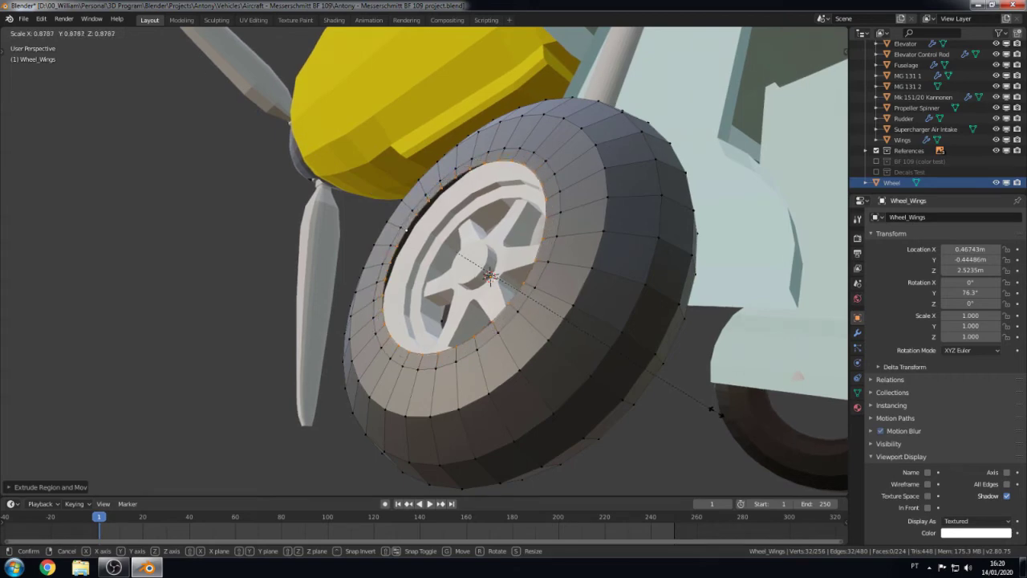
pyautogui.click(746, 429)
# Step: Nudge the new tire ring along local Z, then re-enter Edit Mode to inspect it
pyautogui.press('g')
pyautogui.press('z')
pyautogui.press('z')
pyautogui.click(720, 420)
pyautogui.press('Tab')
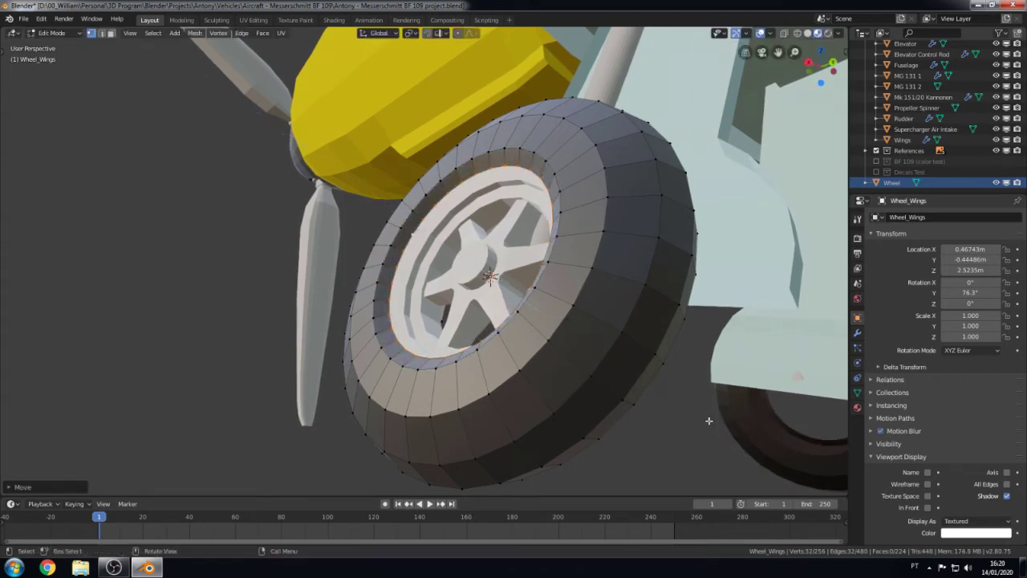
pyautogui.moveTo(720, 420); pyautogui.dragTo(617, 344, button='middle')
pyautogui.press('Tab')
pyautogui.scroll(5, 618, 344)
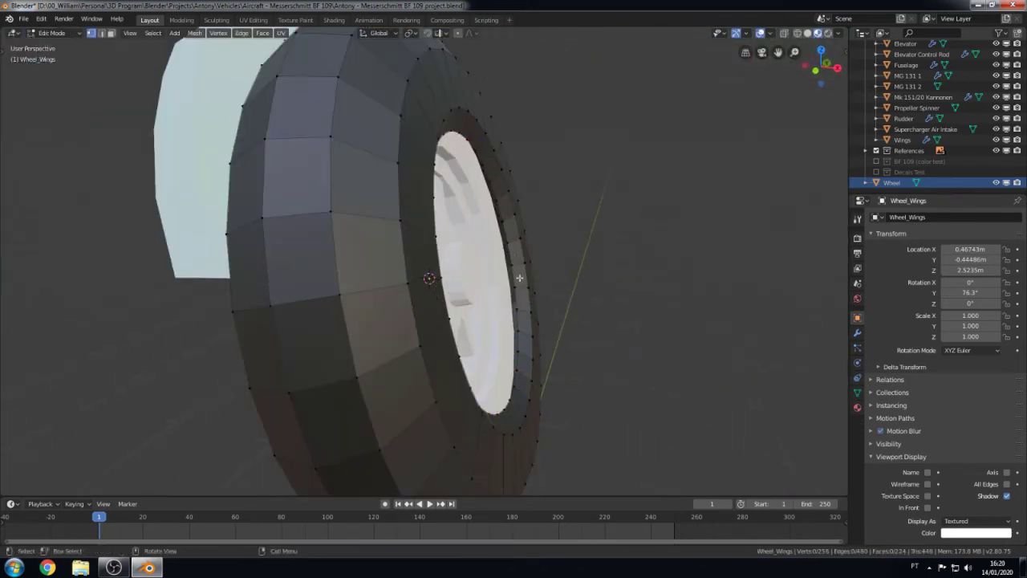
pyautogui.moveTo(518, 278)
pyautogui.mouseDown(button='middle')
pyautogui.moveTo(610, 297)
pyautogui.moveTo(677, 332)
pyautogui.moveTo(484, 302)
pyautogui.moveTo(493, 275)
pyautogui.moveTo(429, 291)
pyautogui.moveTo(413, 328)
pyautogui.mouseUp(button='middle')
# Step: Flatten the tire's selected inner ring along its local Z axis
pyautogui.press('g')
pyautogui.press('Escape')
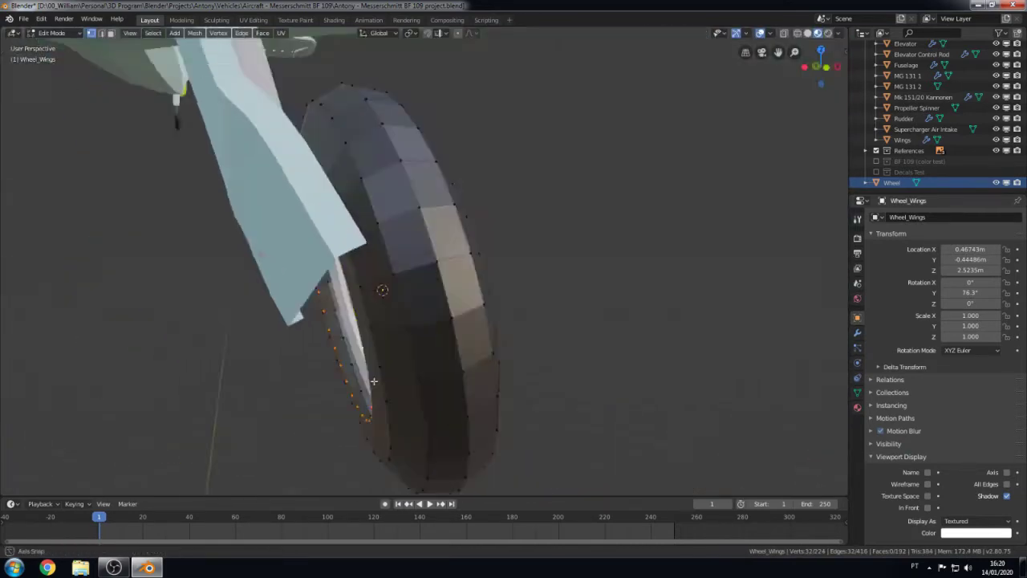
pyautogui.moveTo(242, 389); pyautogui.dragTo(710, 455, button='middle')
pyautogui.press('s')
pyautogui.press('z')
pyautogui.press('z')
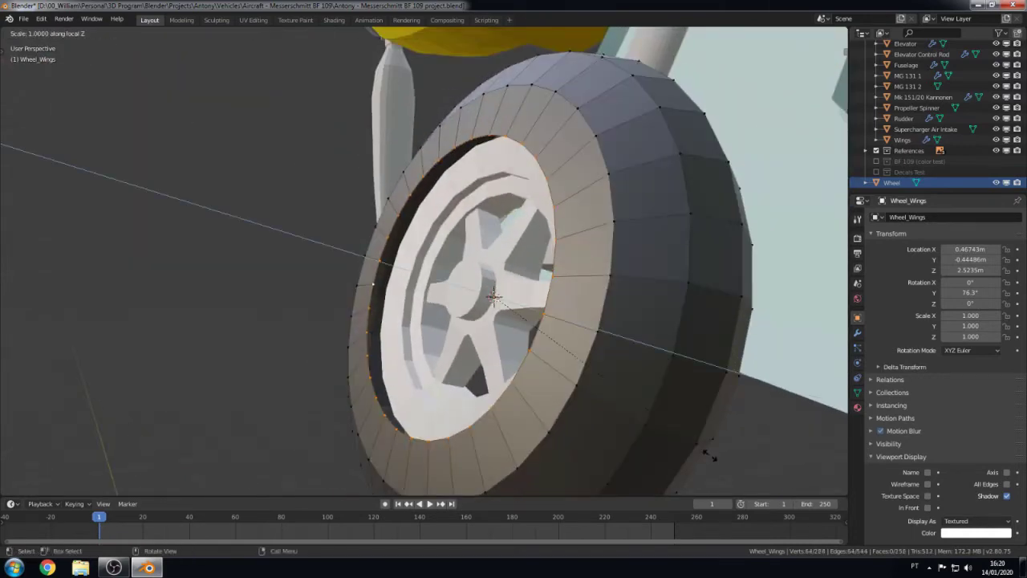
pyautogui.click(639, 408)
# Step: Extrude the inner ring once more and scale the new ring toward the rim
pyautogui.press('e')
pyautogui.press('s')
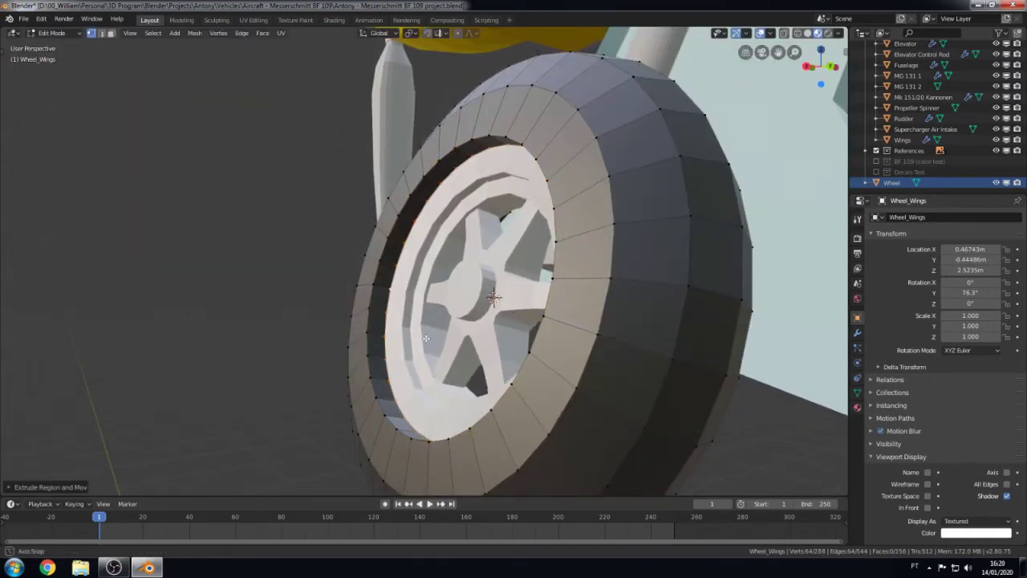
pyautogui.moveTo(640, 409); pyautogui.dragTo(530, 404, button='middle')
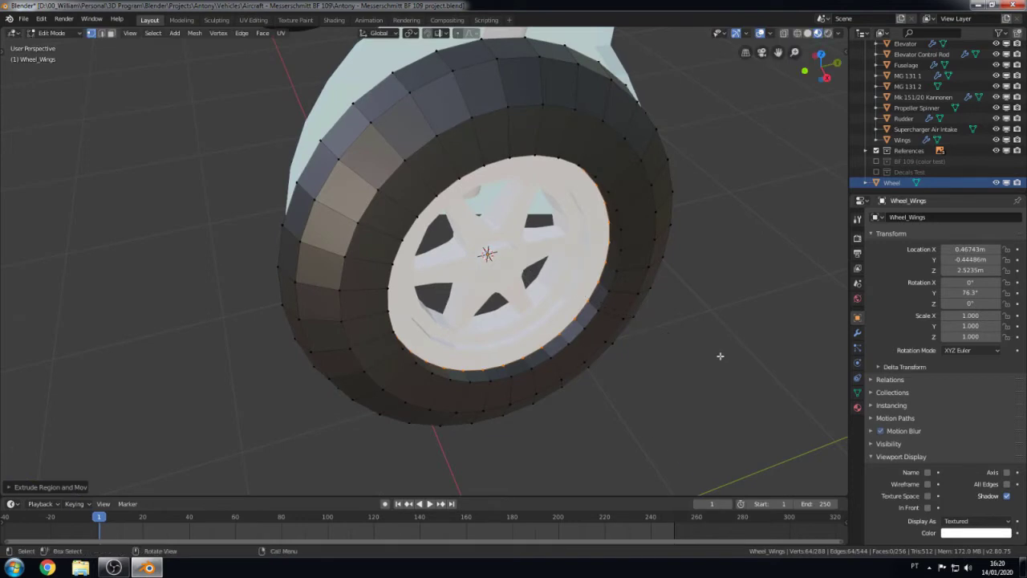
pyautogui.moveTo(720, 356); pyautogui.dragTo(669, 356, button='middle')
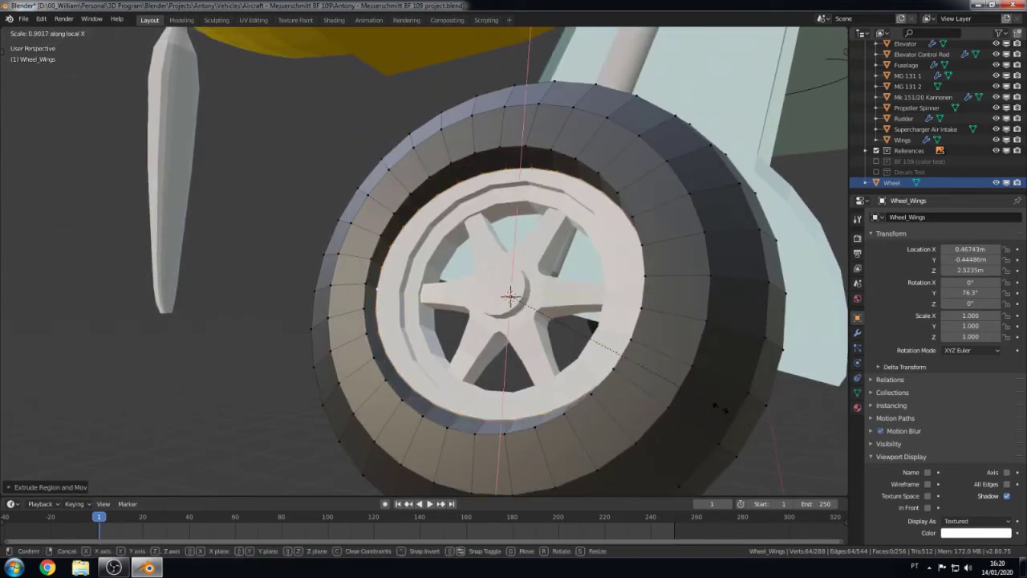
pyautogui.click(730, 434)
# Step: Add an extra edge loop around the tire and scale the selected loop
pyautogui.moveTo(573, 418)
pyautogui.mouseDown(button='middle')
pyautogui.moveTo(396, 323)
pyautogui.moveTo(514, 375)
pyautogui.mouseUp(button='middle')
pyautogui.click(383, 331)
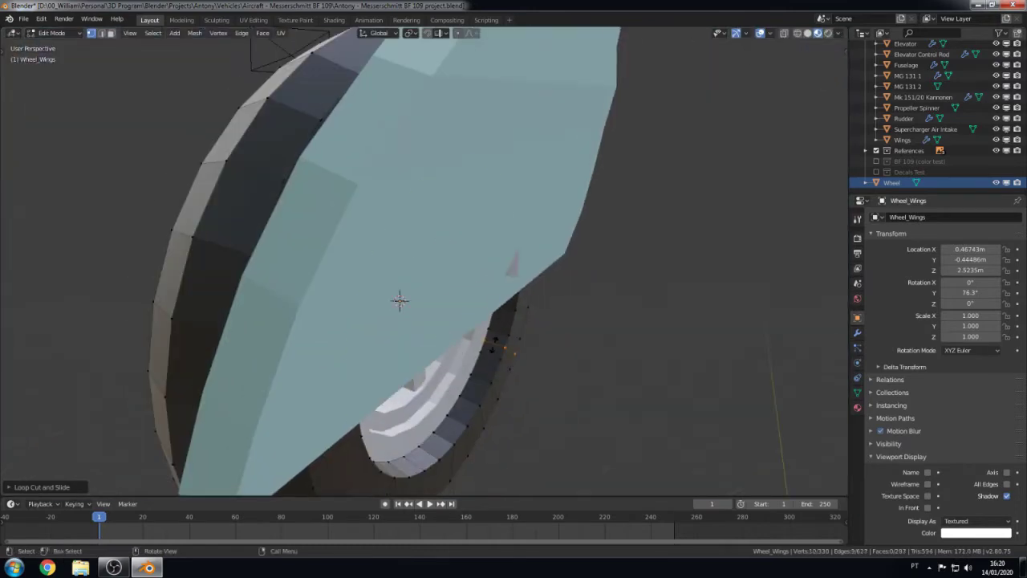
pyautogui.hotkey('ctrl', 'r')
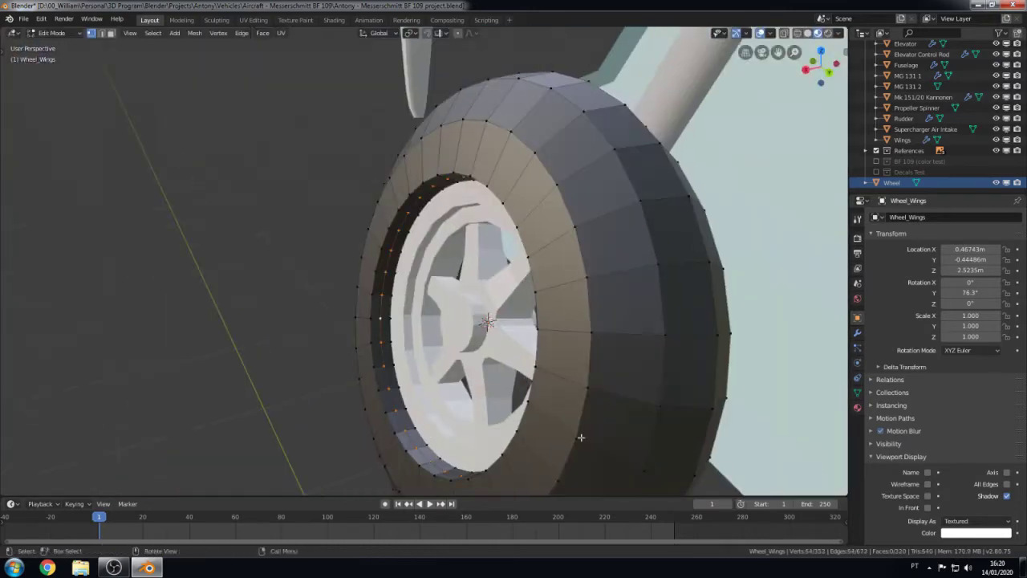
pyautogui.moveTo(581, 437); pyautogui.dragTo(510, 444, button='middle')
pyautogui.press('s')
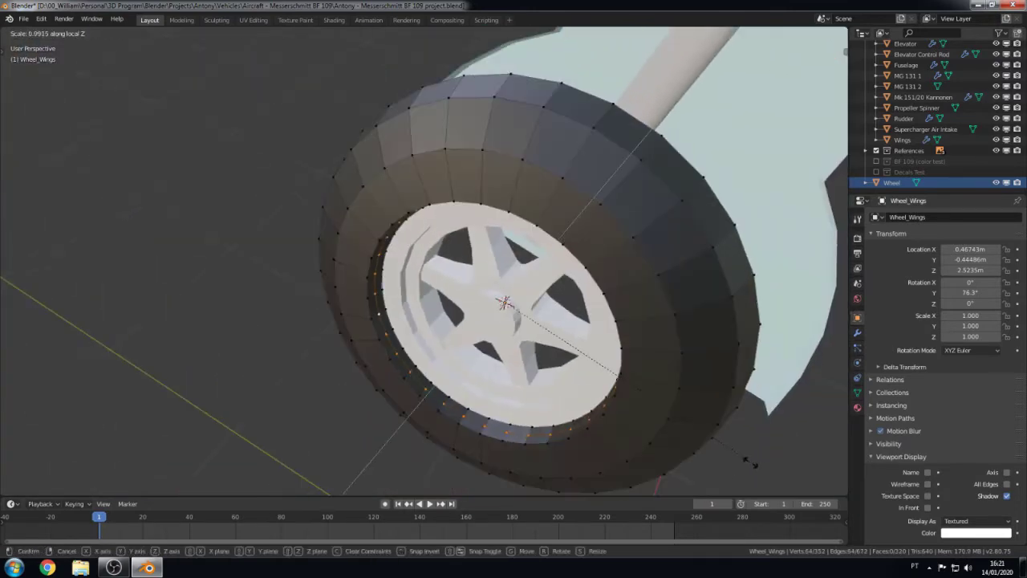
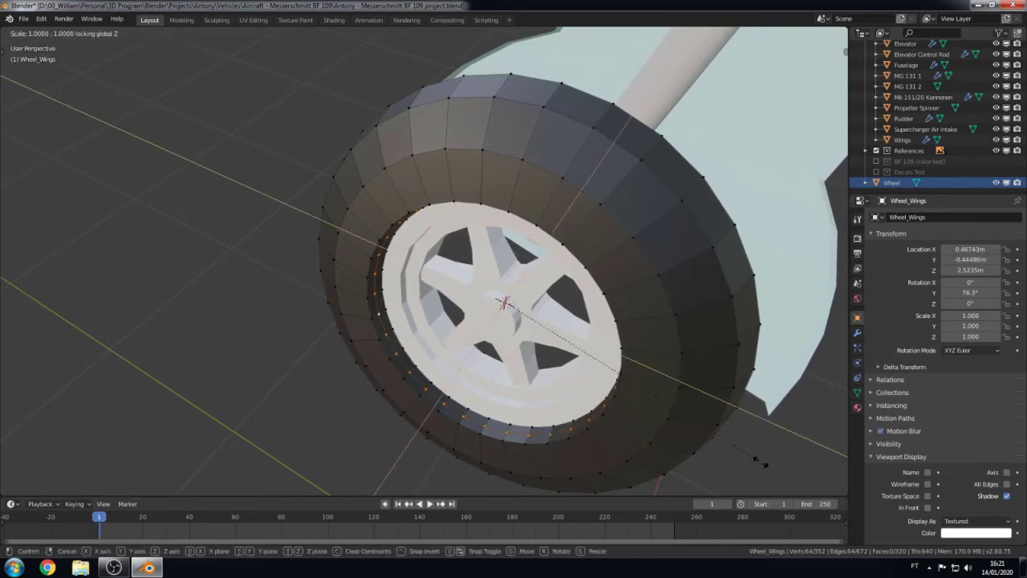
# Step: Scale the tyre's inner edge loop down to about 0.914 to recess it around the hub
pyautogui.click(732, 451)
pyautogui.moveTo(732, 451); pyautogui.dragTo(726, 375, button='middle')
pyautogui.press('s')
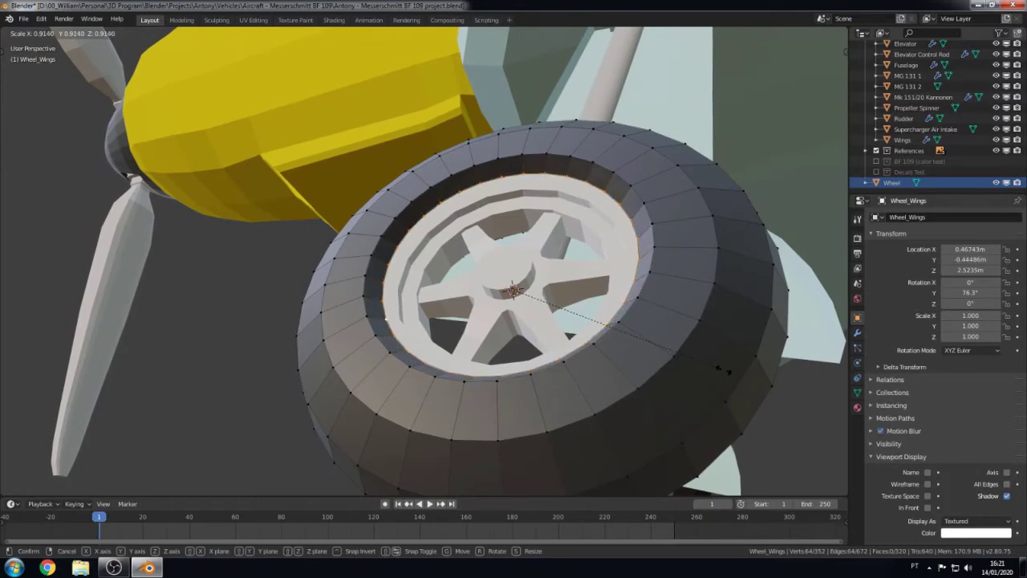
pyautogui.click(717, 368)
pyautogui.moveTo(718, 368)
pyautogui.mouseDown(button='middle')
pyautogui.moveTo(411, 313)
pyautogui.moveTo(488, 344)
pyautogui.mouseUp(button='middle')
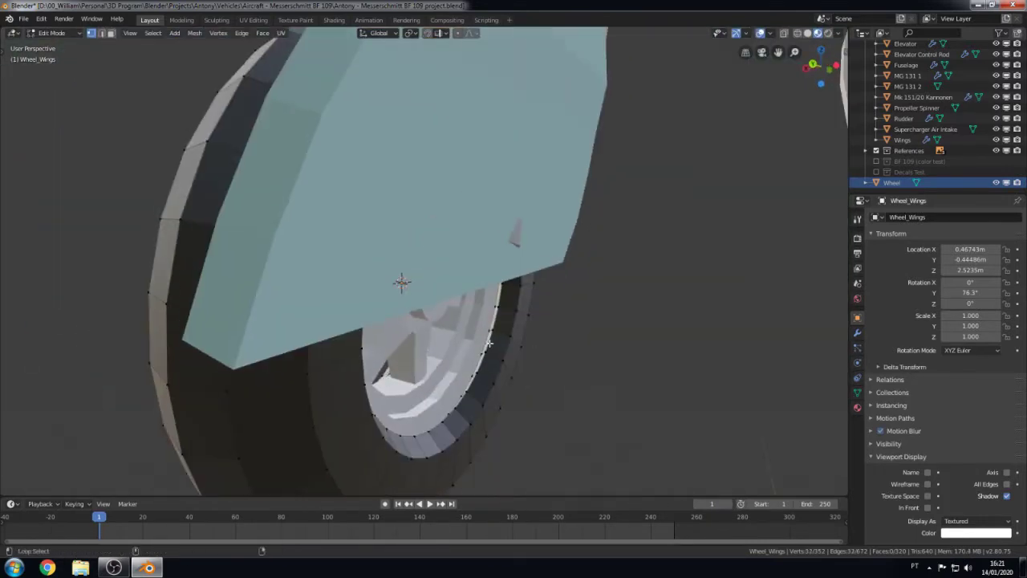
pyautogui.moveTo(427, 369); pyautogui.dragTo(591, 458, button='middle')
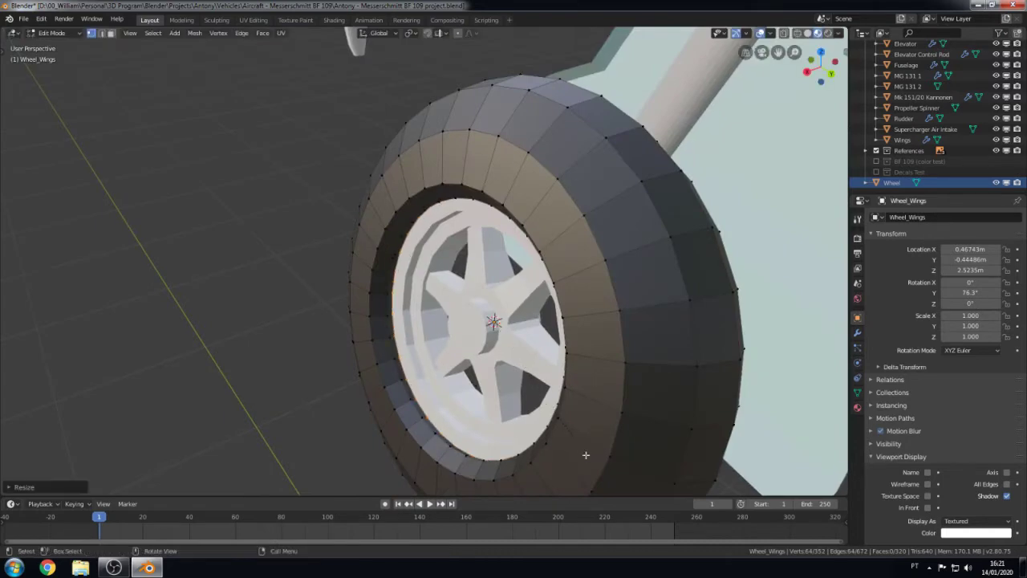
# Step: Return the wheel to Object Mode and switch the viewport to wireframe shading
pyautogui.press('Tab')
pyautogui.press('z')
pyautogui.click(490, 452)
pyautogui.scroll(-5, 497, 447)
# Step: Set up a front orthographic, see-through view of the wheel and landing gear
pyautogui.hotkey('shift', 'z')
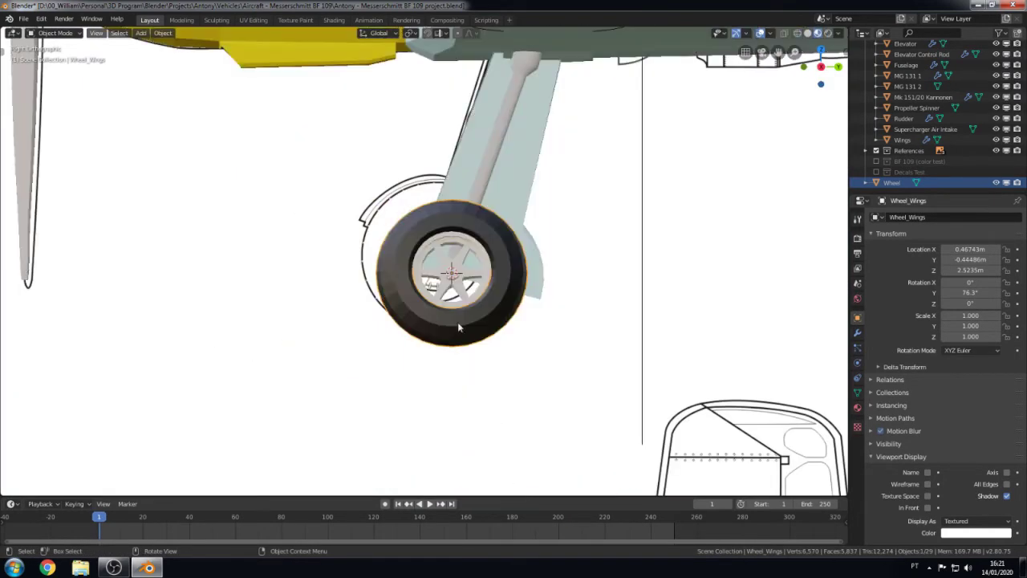
pyautogui.moveTo(458, 328)
pyautogui.mouseDown(button='middle')
pyautogui.moveTo(590, 334)
pyautogui.moveTo(595, 278)
pyautogui.mouseUp(button='middle')
pyautogui.scroll(4, 279, 281)
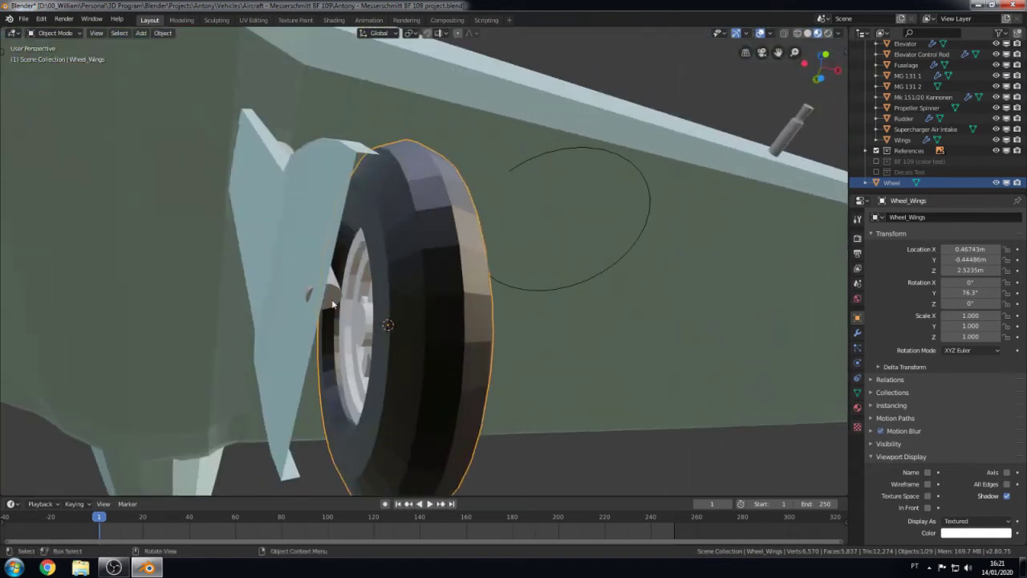
pyautogui.press('KP_3')
pyautogui.press('KP_1')
pyautogui.hotkey('shift', 'z')
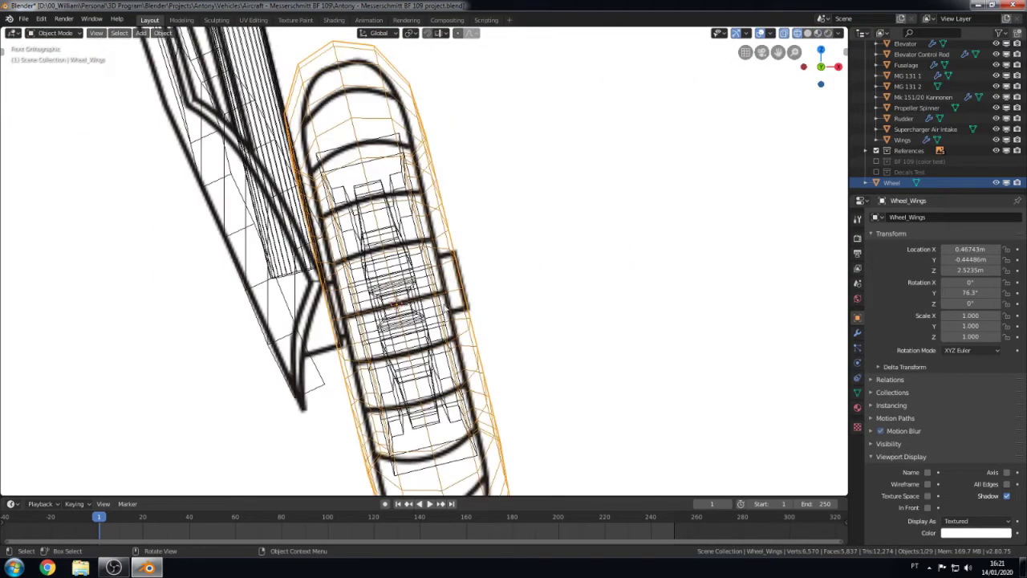
pyautogui.press('z')
pyautogui.moveTo(458, 287); pyautogui.dragTo(550, 296, button='middle')
pyautogui.press('z')
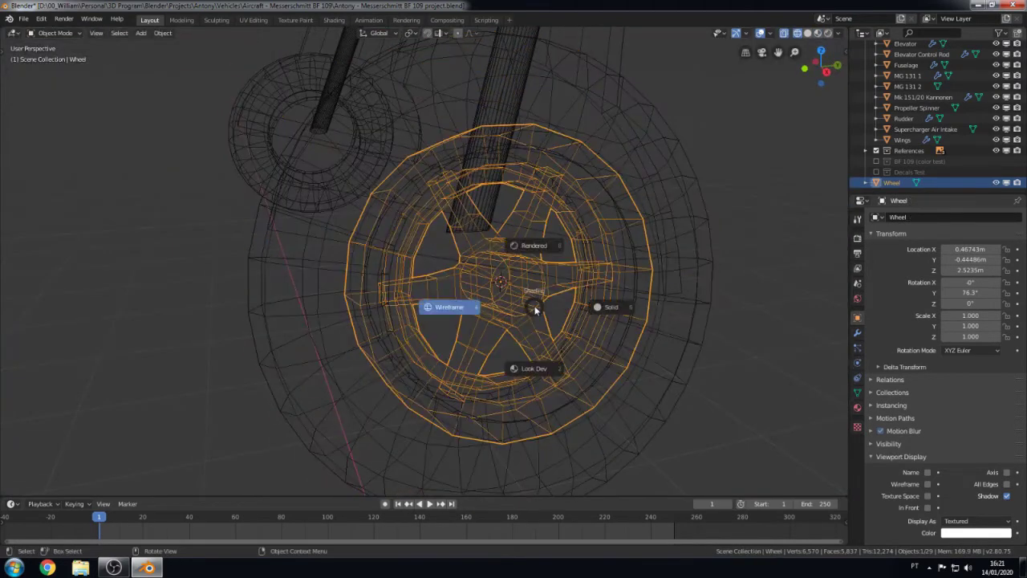
# Step: Move the wheel's selected edges along their normal, then leave Edit Mode
pyautogui.press('Tab')
pyautogui.moveTo(496, 323)
pyautogui.mouseDown(button='middle')
pyautogui.moveTo(589, 294)
pyautogui.moveTo(322, 329)
pyautogui.moveTo(473, 263)
pyautogui.mouseUp(button='middle')
pyautogui.press('g')
pyautogui.press('z')
pyautogui.press('z')
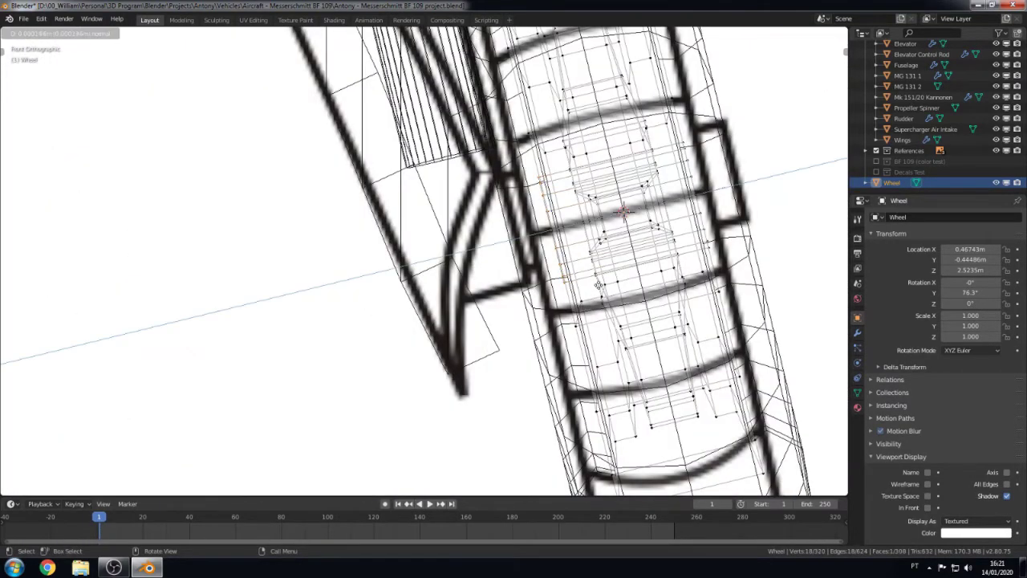
pyautogui.click(469, 322)
pyautogui.press('Tab')
# Step: Box-select the Landing Gear_Wings leg's upper edges and move them along their normal to meet the wheel
pyautogui.click(475, 311)
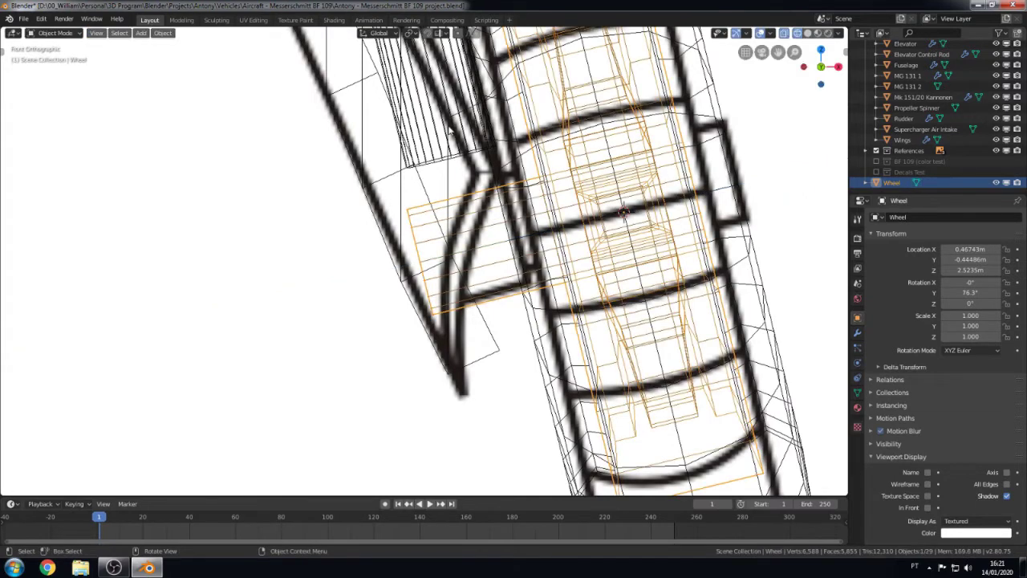
pyautogui.press('Tab')
pyautogui.moveTo(518, 128); pyautogui.dragTo(405, 181)
pyautogui.press('g')
pyautogui.press('z')
pyautogui.press('z')
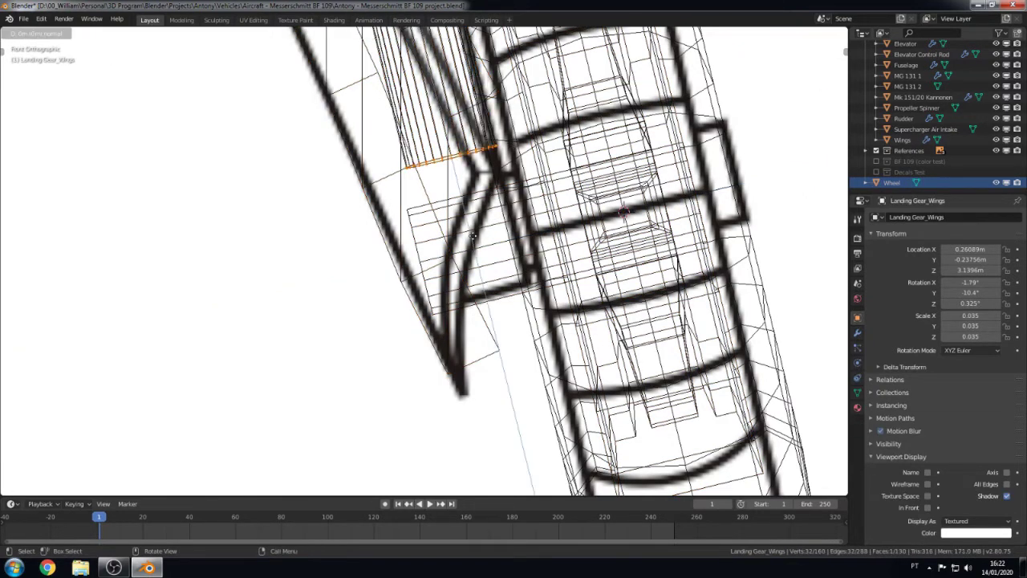
pyautogui.press('Return')
pyautogui.hotkey('ctrl', 'Tab')
pyautogui.click(424, 329)
# Step: Check the leg-to-wheel fit from the right side view in solid and wireframe shading
pyautogui.hotkey('shift', 'z')
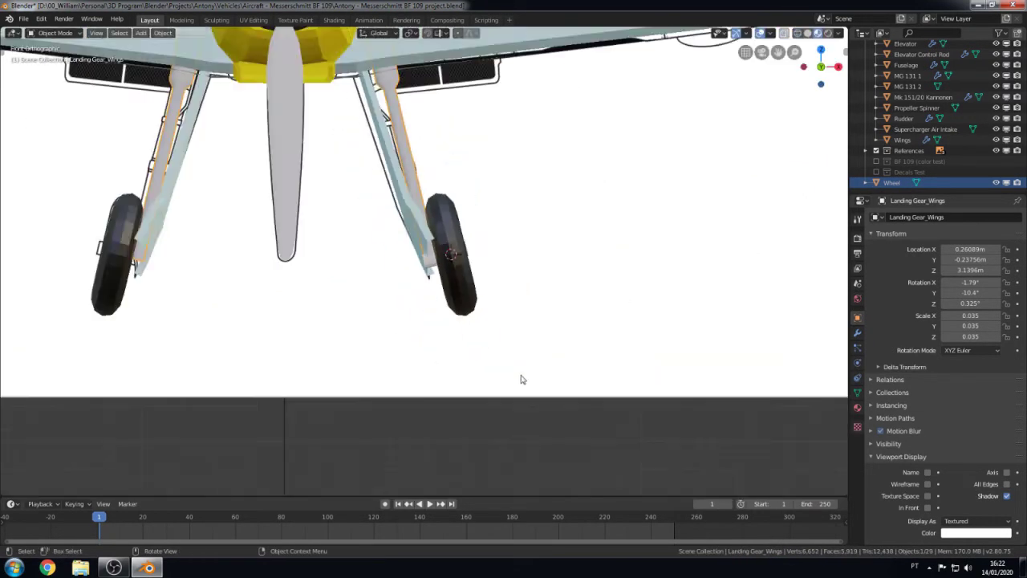
pyautogui.moveTo(520, 378); pyautogui.dragTo(442, 278, button='middle')
pyautogui.scroll(-3, 412, 324)
pyautogui.press('KP_3')
pyautogui.scroll(3, 412, 324)
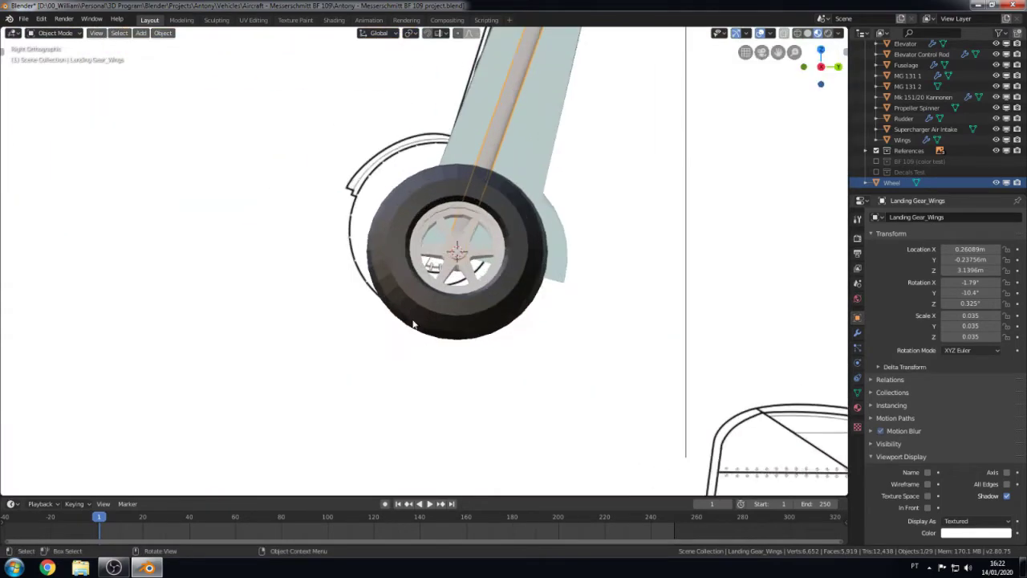
pyautogui.scroll(3, 513, 285)
pyautogui.press('Tab')
pyautogui.hotkey('shift', 'z')
pyautogui.scroll(2, 514, 284)
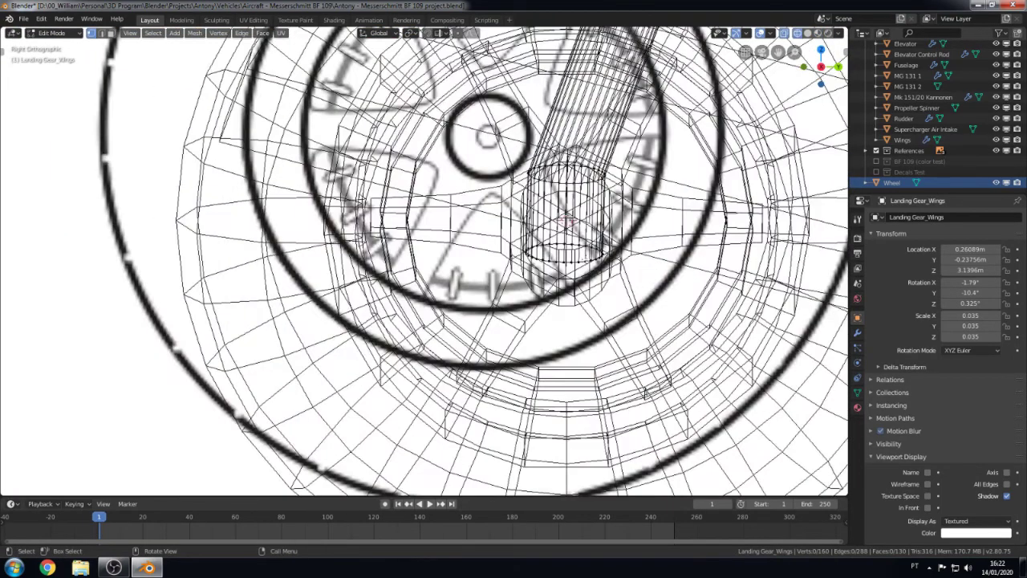
pyautogui.press('Tab')
pyautogui.scroll(-2, 514, 284)
# Step: Switch to material preview and orbit beneath the wing to inspect the landing gear
pyautogui.moveTo(513, 284)
pyautogui.mouseDown(button='middle')
pyautogui.moveTo(607, 339)
pyautogui.moveTo(736, 286)
pyautogui.moveTo(727, 296)
pyautogui.mouseUp(button='middle')
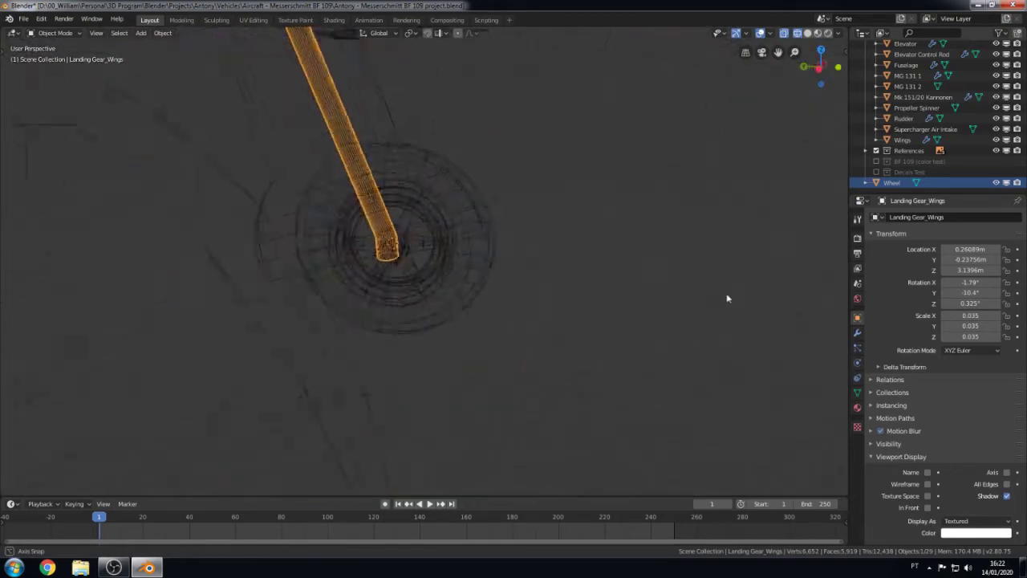
pyautogui.scroll(2, 537, 289)
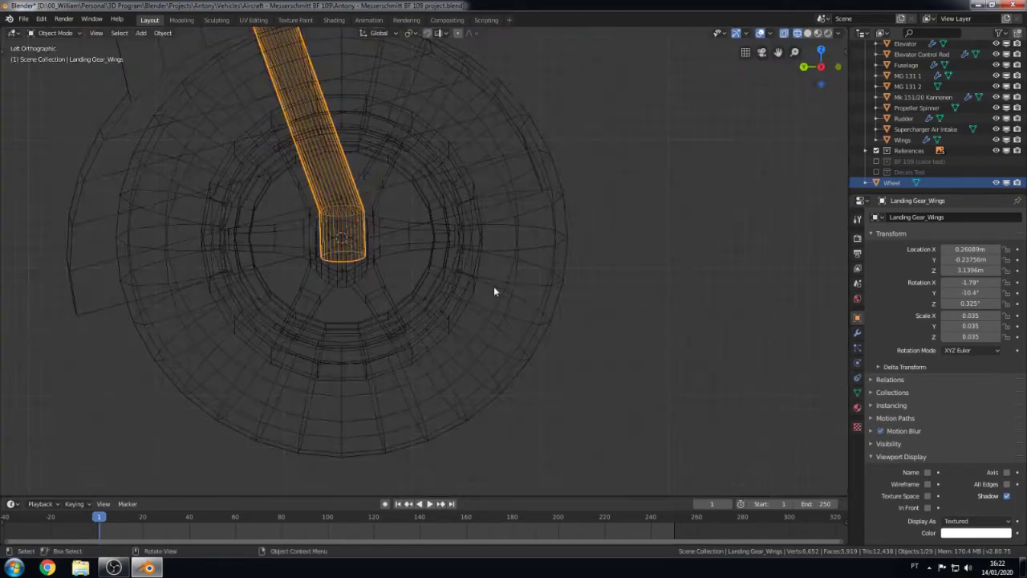
pyautogui.scroll(-5, 494, 285)
pyautogui.moveTo(495, 284); pyautogui.dragTo(342, 293, button='middle')
pyautogui.press('z')
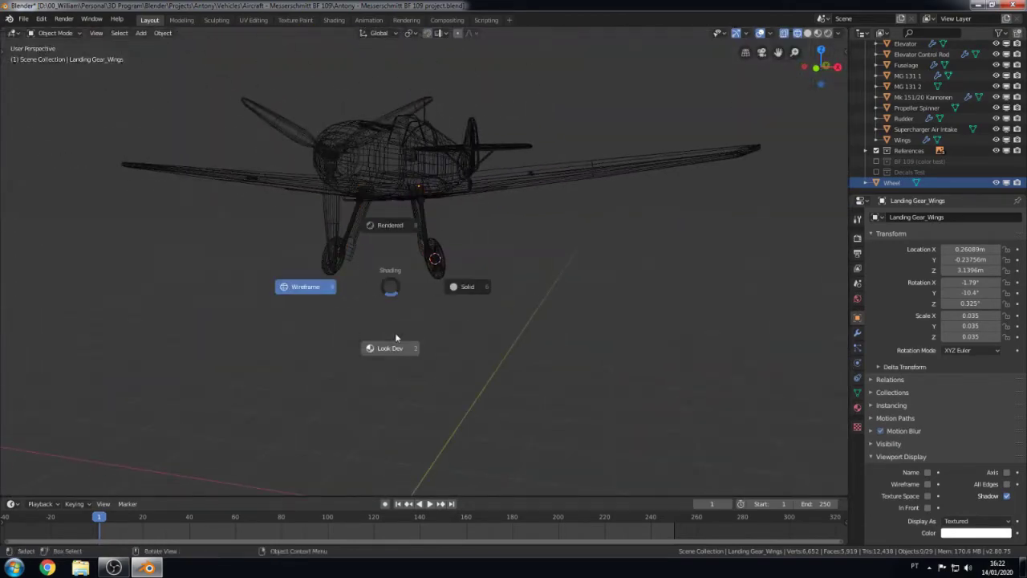
pyautogui.click(394, 337)
pyautogui.moveTo(394, 337); pyautogui.dragTo(408, 367, button='middle')
pyautogui.scroll(3, 434, 250)
pyautogui.moveTo(433, 250)
pyautogui.mouseDown(button='middle')
pyautogui.moveTo(408, 394)
pyautogui.moveTo(470, 347)
pyautogui.mouseUp(button='middle')
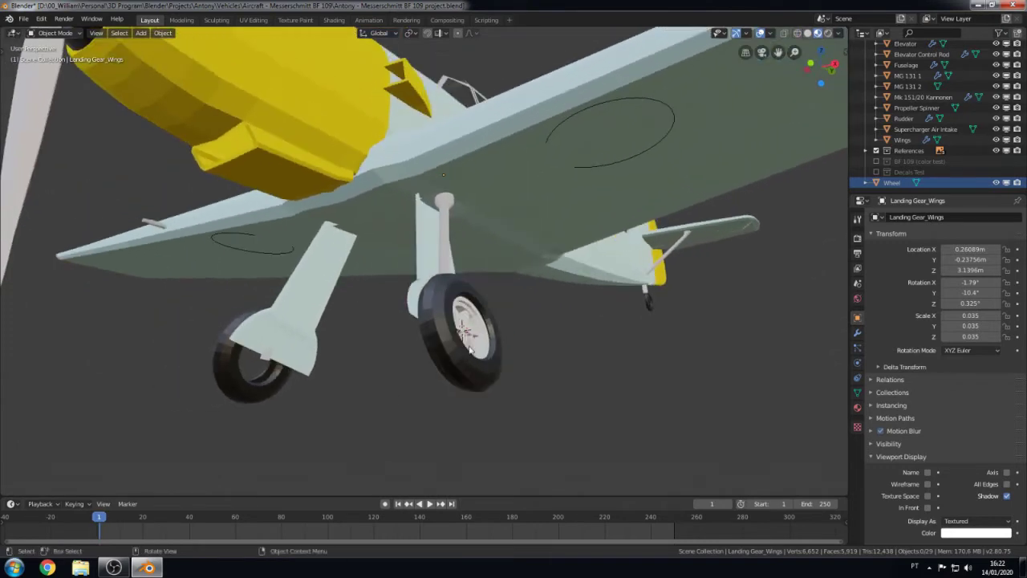
# Step: Add a Mirror modifier to the Wheel with Fuselage as the mirror object
pyautogui.click(857, 332)
pyautogui.click(947, 217)
pyautogui.click(771, 366)
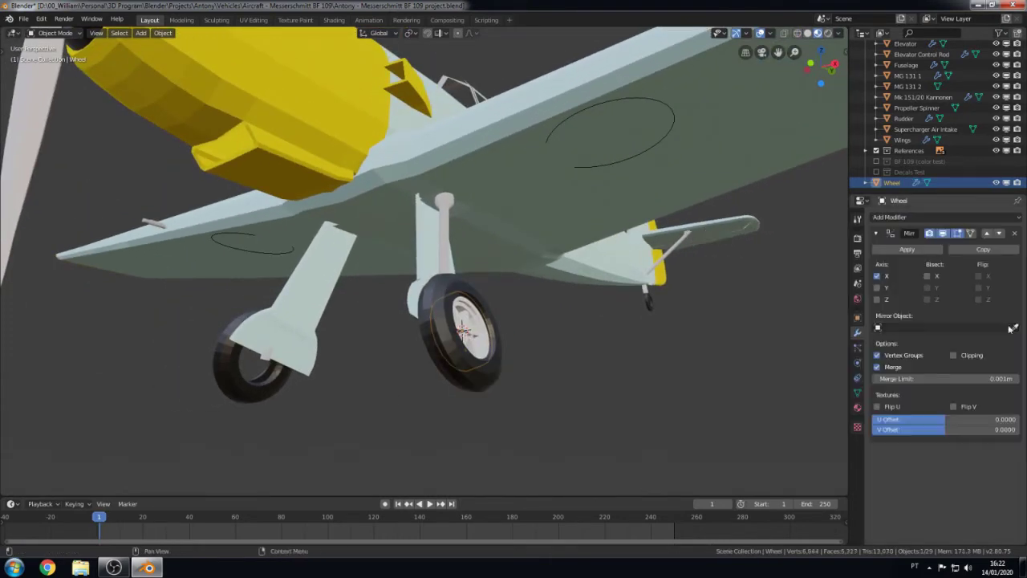
pyautogui.click(361, 120)
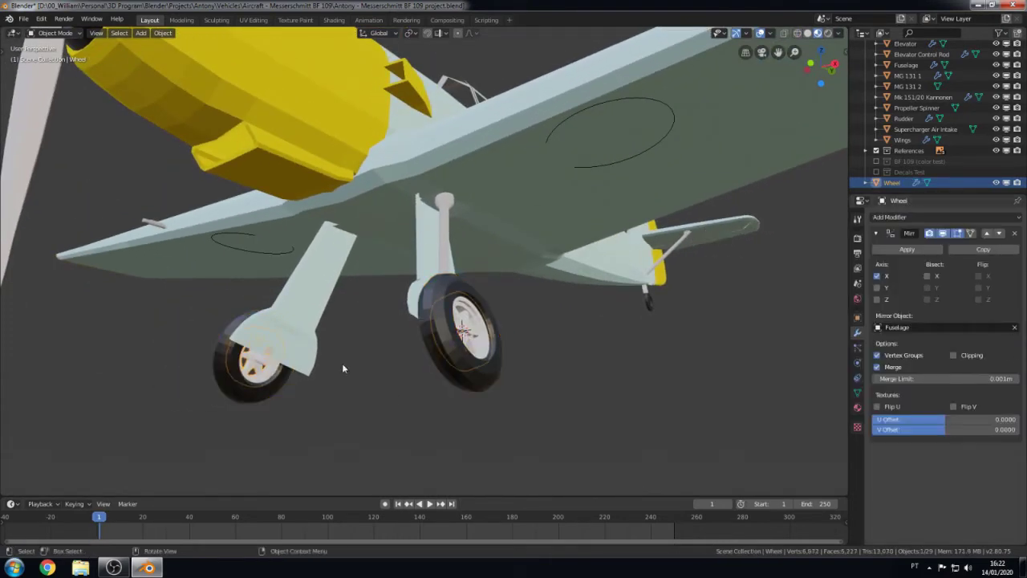
# Step: Test-fold the landing gear parts about the Y axis, then undo the rotation
pyautogui.keyDown('shift'); pyautogui.click(415, 305); pyautogui.keyUp('shift')
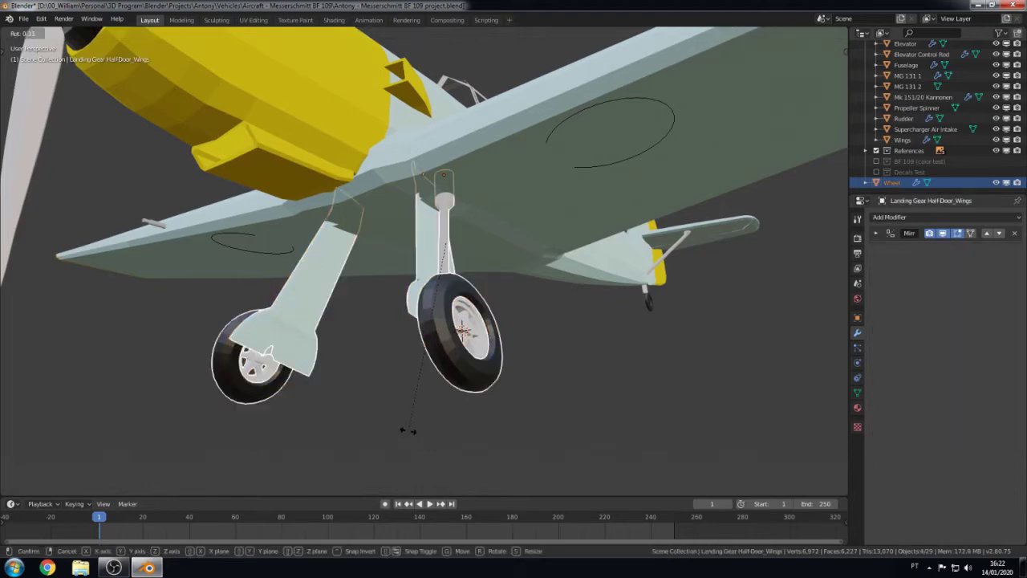
pyautogui.press('r')
pyautogui.press('y')
pyautogui.press('Escape')
pyautogui.moveTo(540, 240); pyautogui.dragTo(509, 288, button='middle')
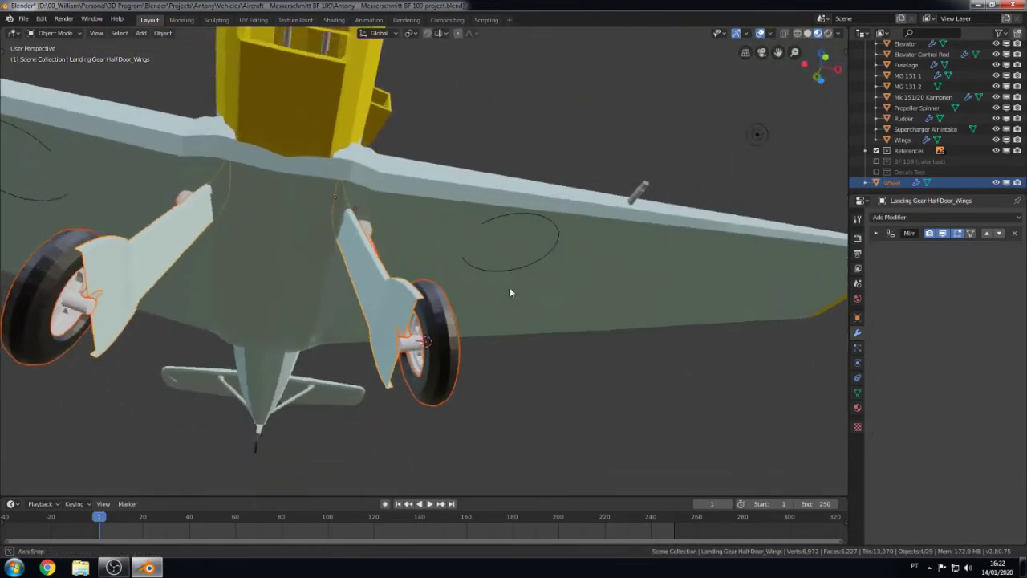
pyautogui.press('r')
pyautogui.press('y')
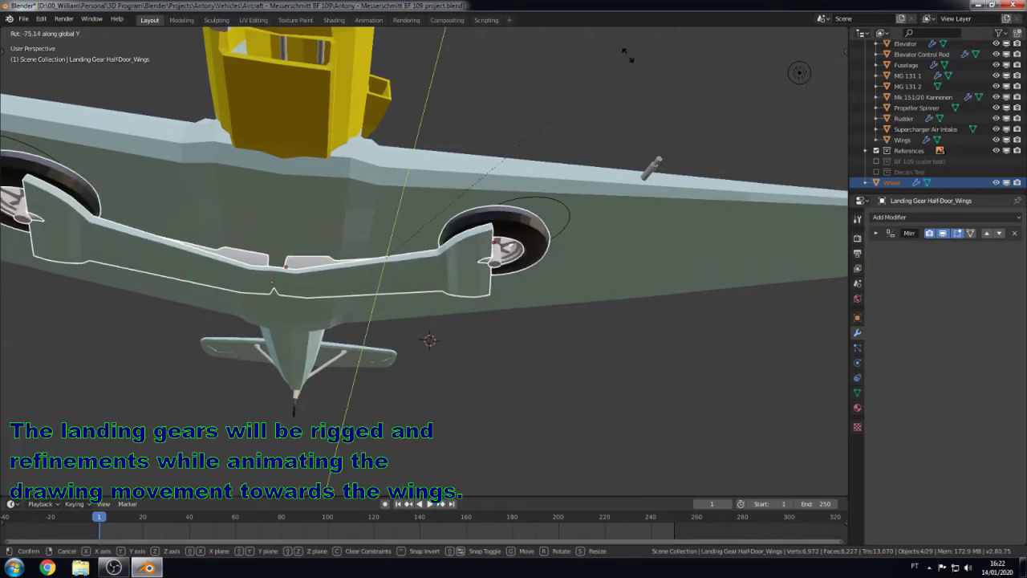
pyautogui.click(628, 54)
pyautogui.press('KP_1')
pyautogui.hotkey('ctrl', 'z')
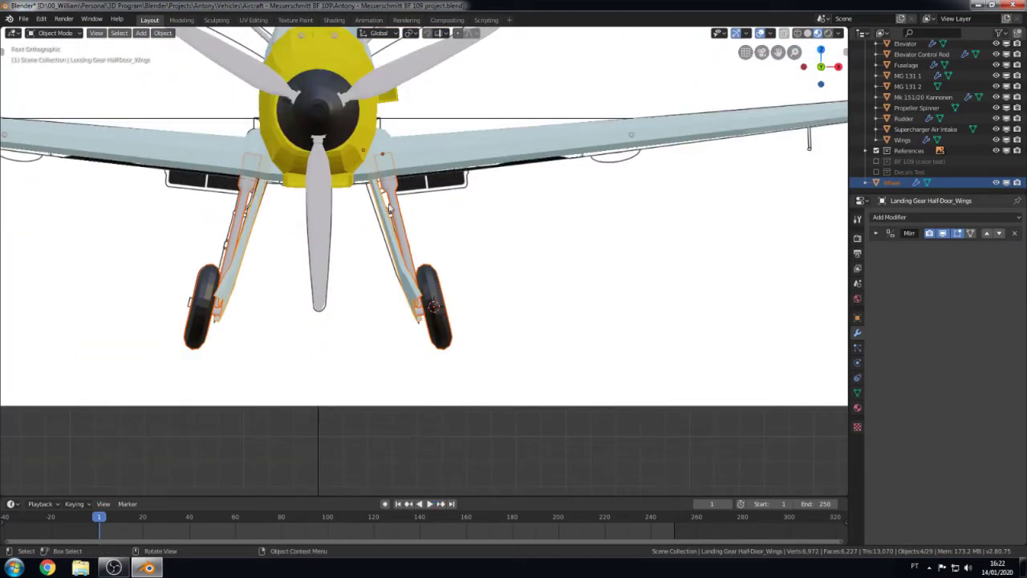
pyautogui.scroll(-4, 474, 268)
pyautogui.press('KP_3')
pyautogui.scroll(4, 338, 266)
# Step: Select the canopy, view it from the right orthographically, and enter Edit Mode
pyautogui.scroll(3, 338, 265)
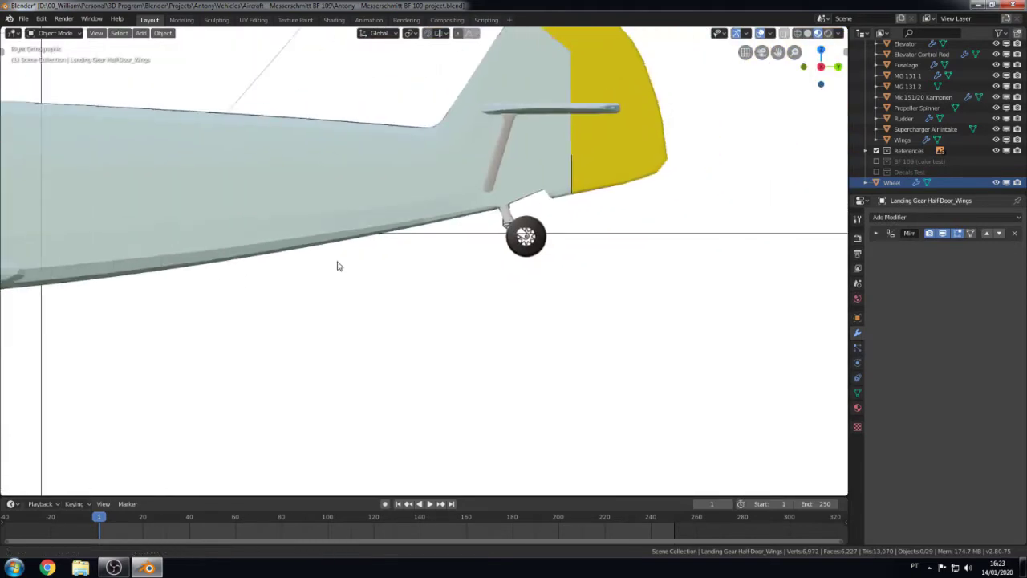
pyautogui.keyDown('shift'); pyautogui.moveTo(338, 266); pyautogui.dragTo(24, 289, button='middle'); pyautogui.keyUp('shift')
pyautogui.scroll(4, 291, 167)
pyautogui.scroll(1, 562, 367)
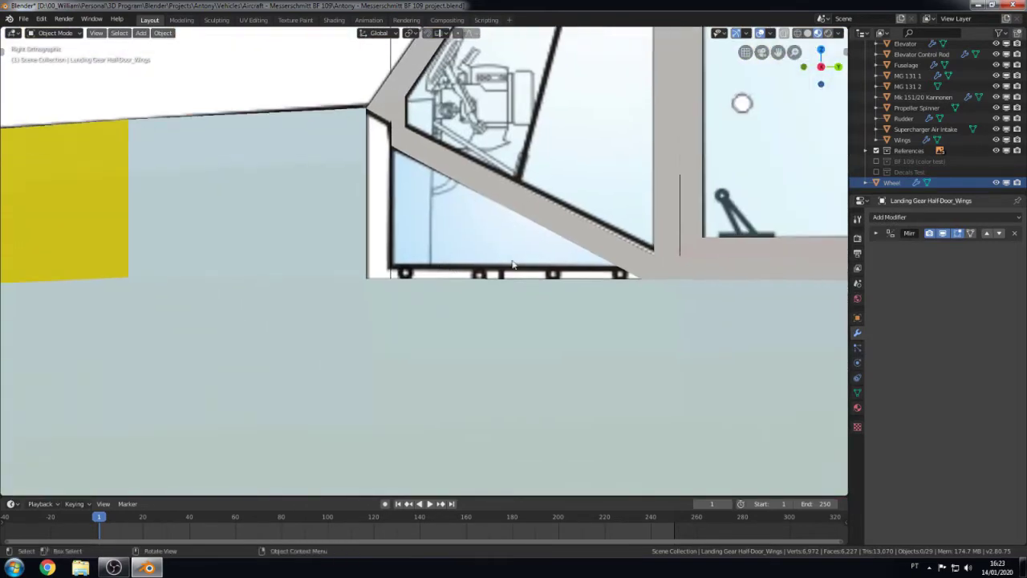
pyautogui.click(406, 216)
pyautogui.moveTo(437, 169); pyautogui.dragTo(424, 250, button='middle')
pyautogui.press('KP_3')
pyautogui.hotkey('ctrl', 'Tab')
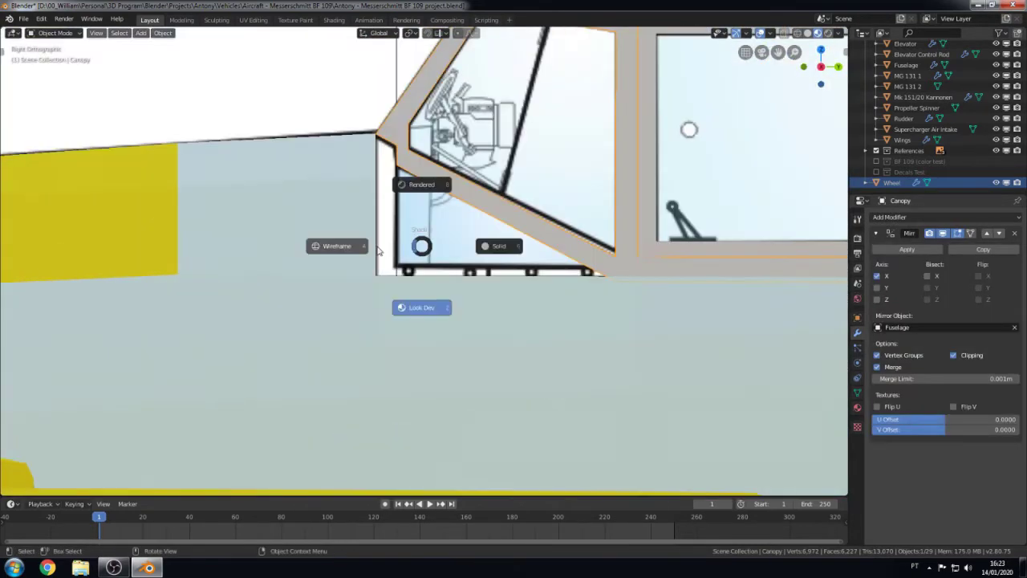
pyautogui.click(420, 305)
# Step: Circle-select frame vertices and extrude a new vertex and a downward edge
pyautogui.scroll(1, 396, 178)
pyautogui.press('c')
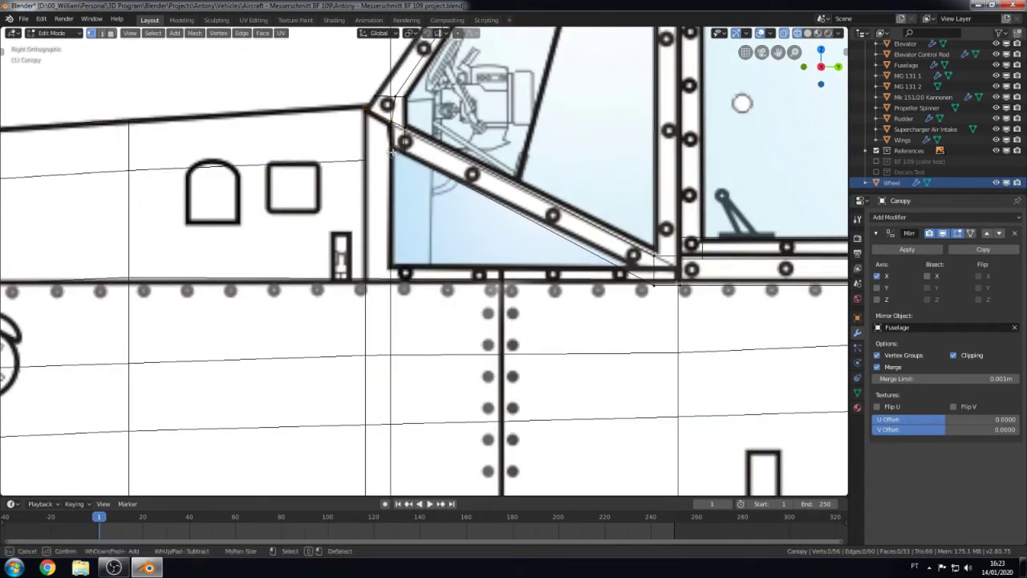
pyautogui.press('Escape')
pyautogui.press('e')
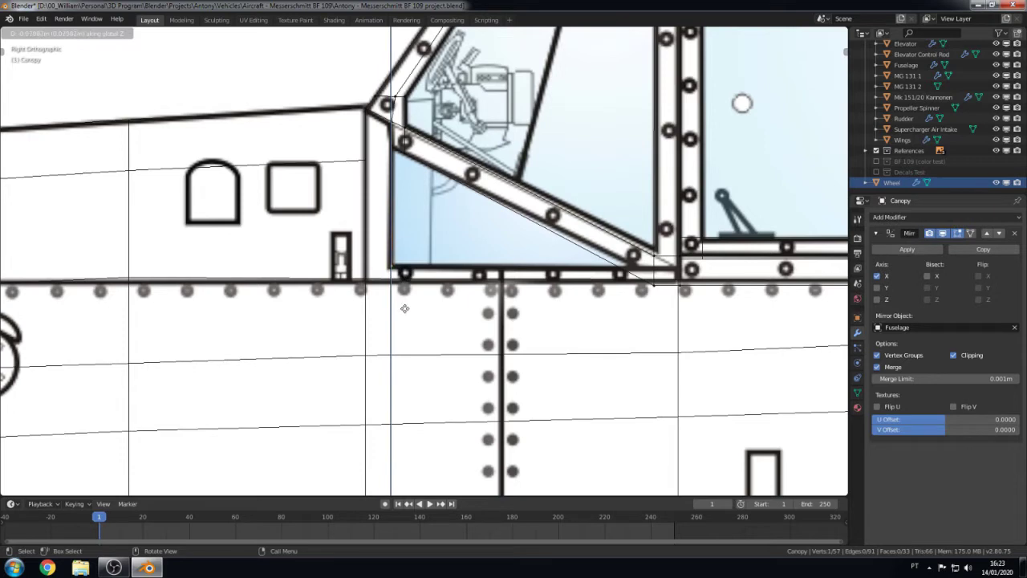
pyautogui.click(404, 308)
pyautogui.press('c')
pyautogui.press('e')
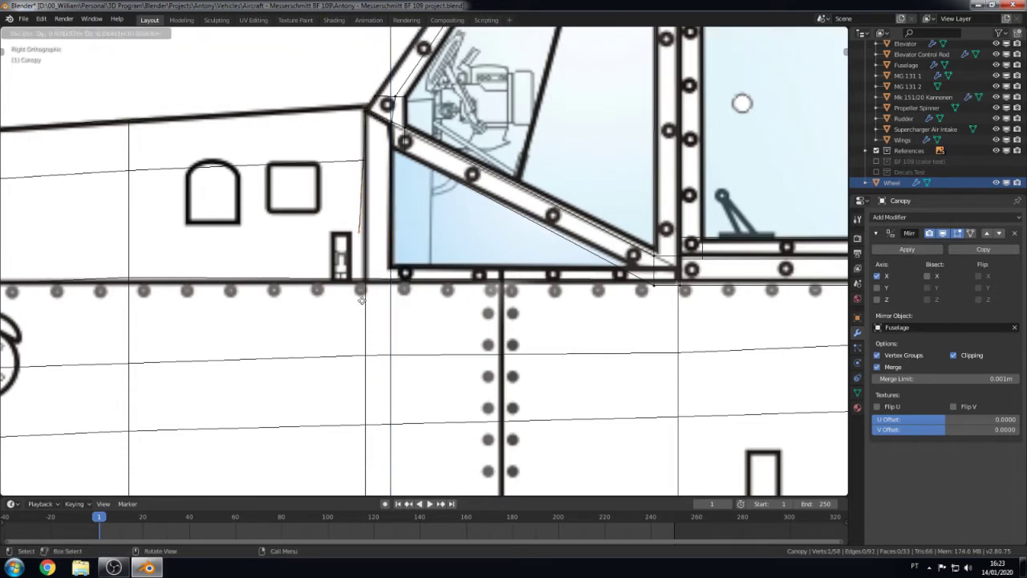
pyautogui.click(363, 327)
# Step: Extrude another frame vertex downward and fill a face between the selected vertices
pyautogui.press('z')
pyautogui.scroll(5, 353, 277)
pyautogui.scroll(-2, 353, 276)
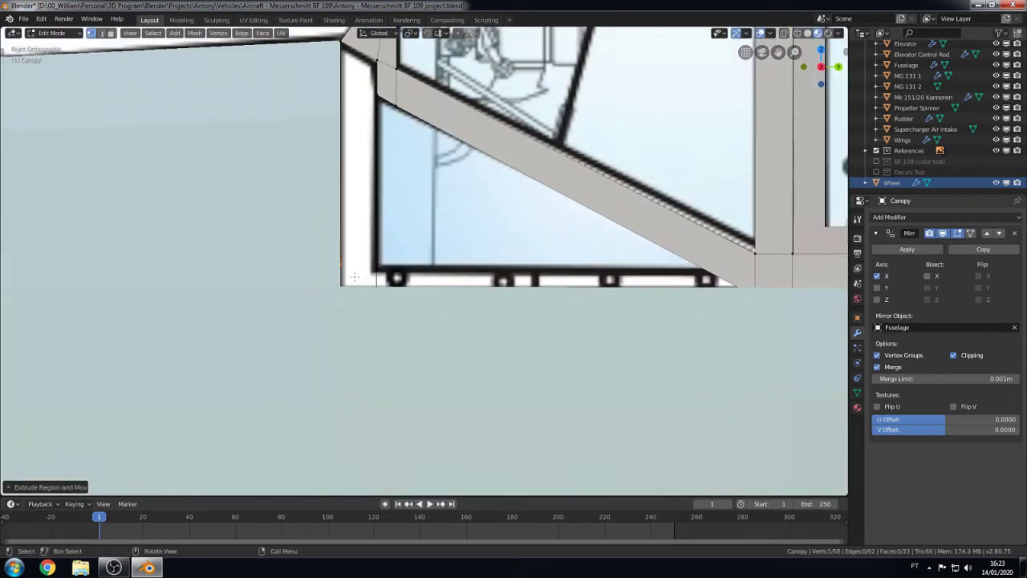
pyautogui.press('z')
pyautogui.press('z')
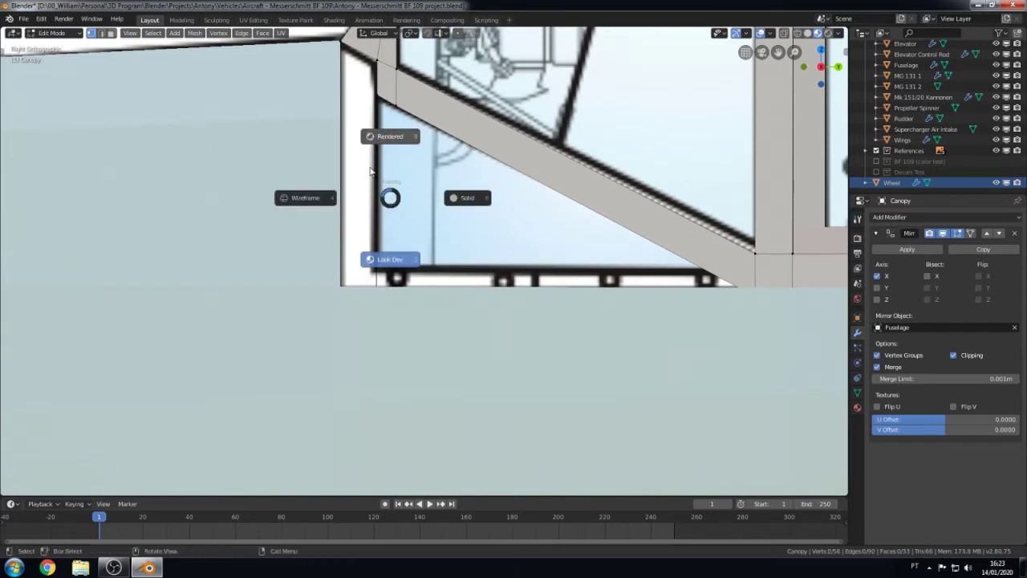
pyautogui.press('c')
pyautogui.press('e')
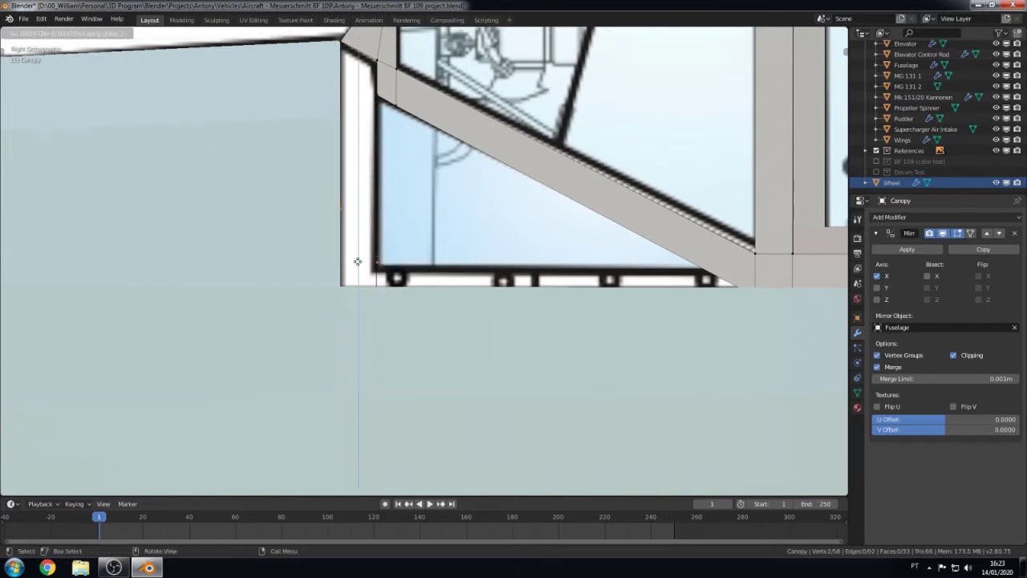
pyautogui.click(354, 270)
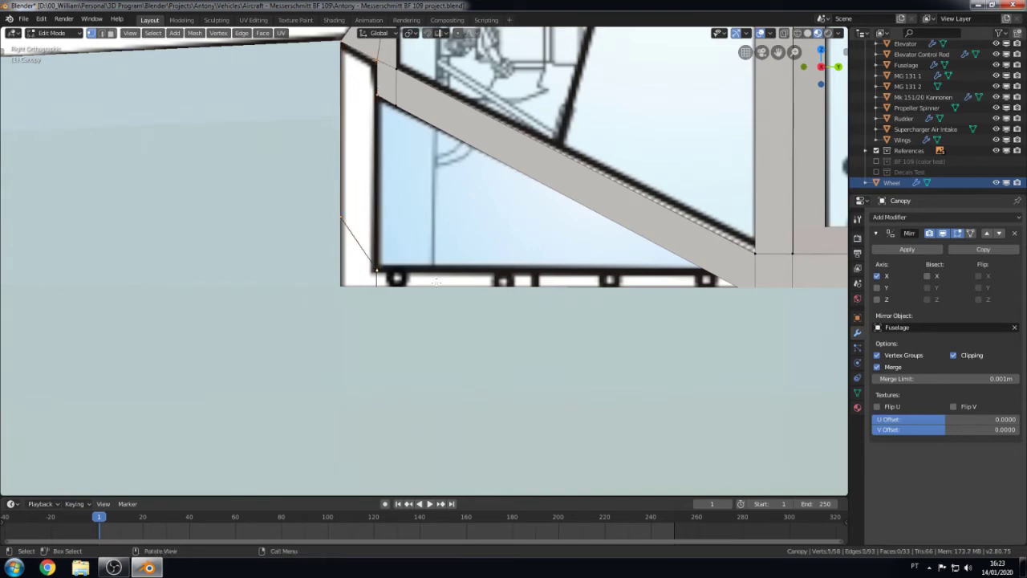
pyautogui.press('f')
# Step: Knife-cut across the new face from the frame vertex and raise the cut vertex along Z
pyautogui.scroll(3, 369, 108)
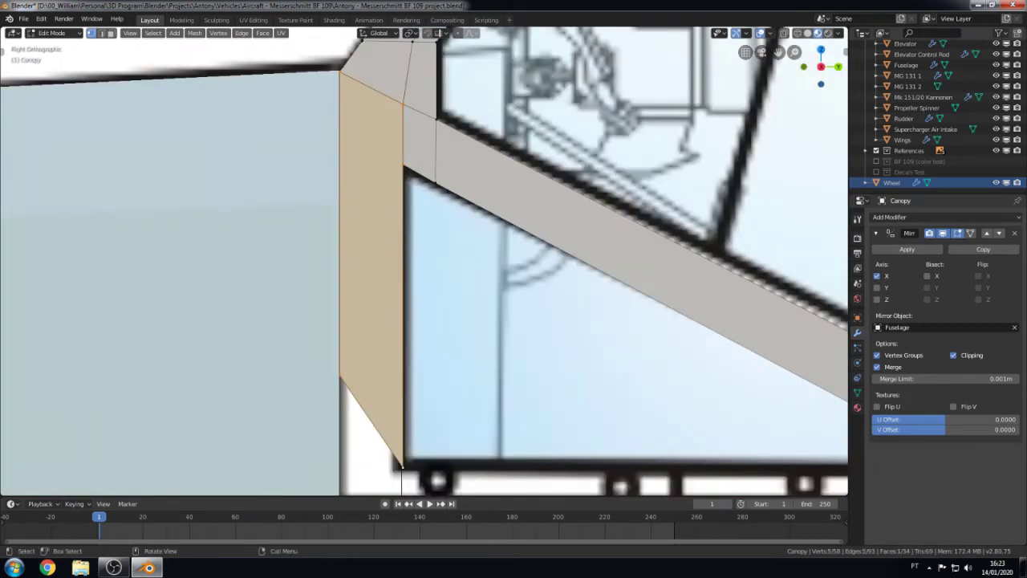
pyautogui.press('k')
pyautogui.click(403, 165)
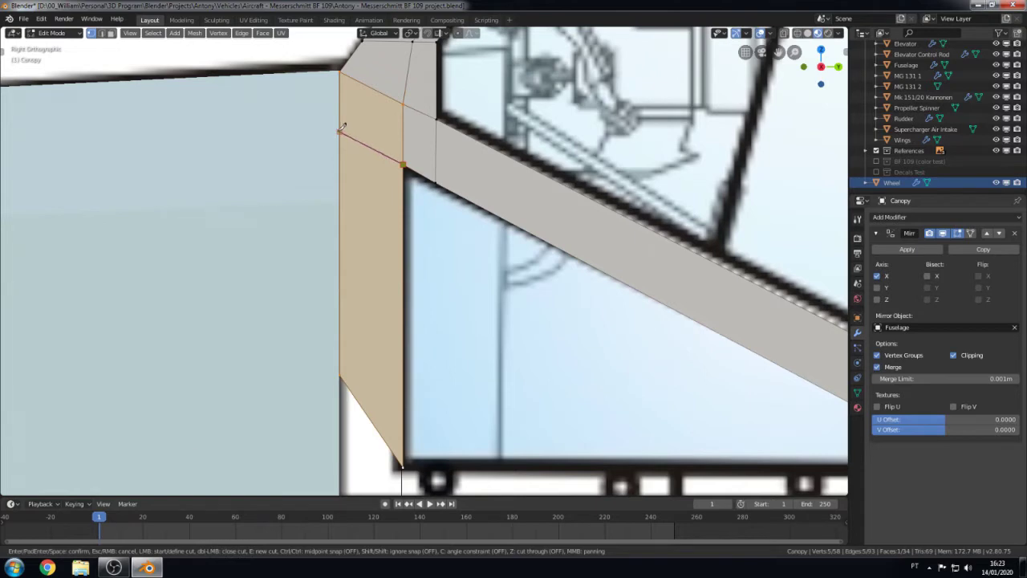
pyautogui.press('Return')
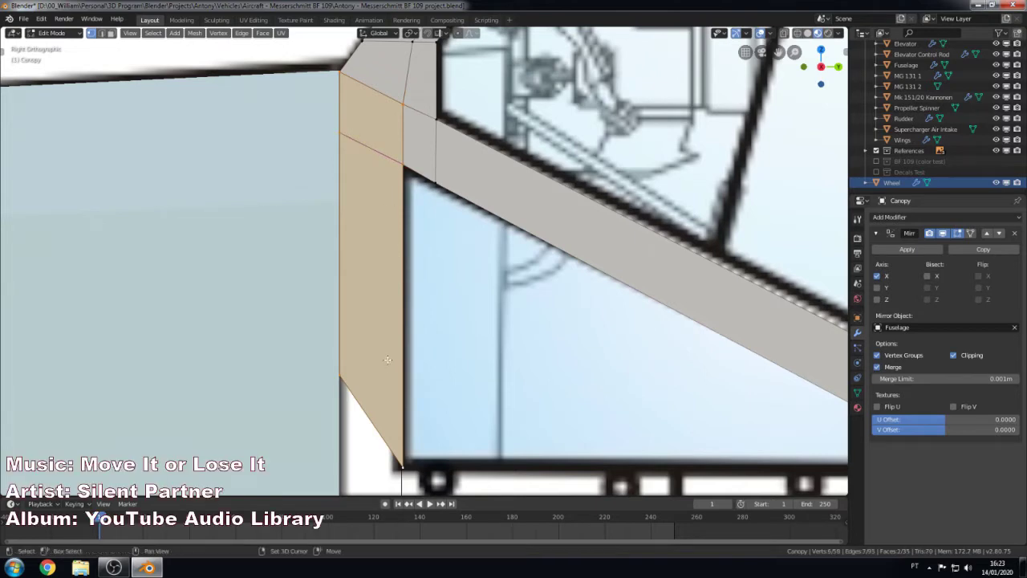
pyautogui.keyDown('shift'); pyautogui.moveTo(330, 458); pyautogui.dragTo(322, 337, button='middle'); pyautogui.keyUp('shift')
pyautogui.press('g')
pyautogui.press('z')
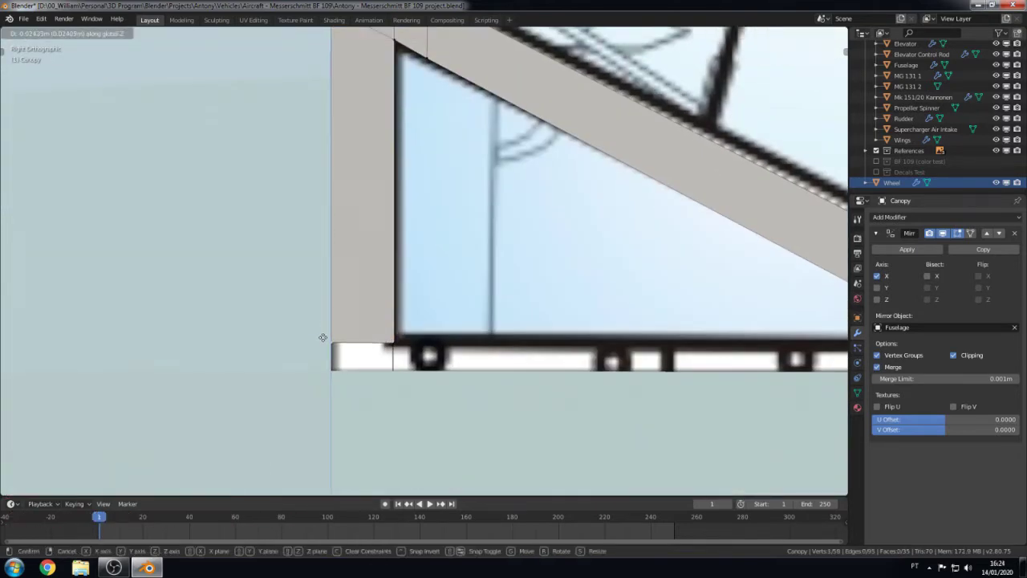
pyautogui.click(321, 338)
# Step: In see-through wireframe shading, extrude a lower rail along the canopy bottom to the corner
pyautogui.scroll(-4, 634, 317)
pyautogui.press('z')
pyautogui.click(624, 317)
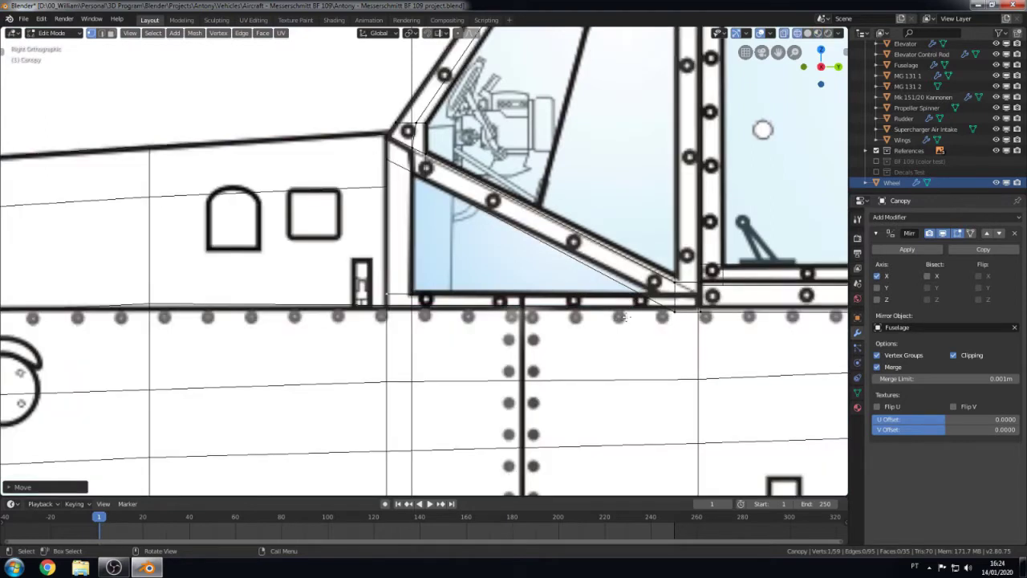
pyautogui.scroll(2, 676, 312)
pyautogui.scroll(1, 676, 313)
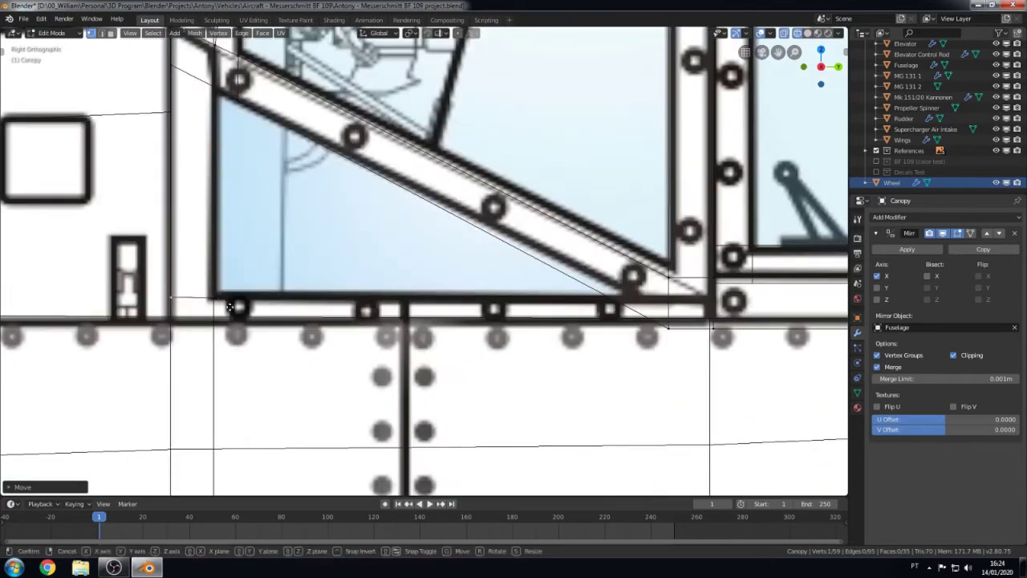
pyautogui.press('Escape')
pyautogui.press('e')
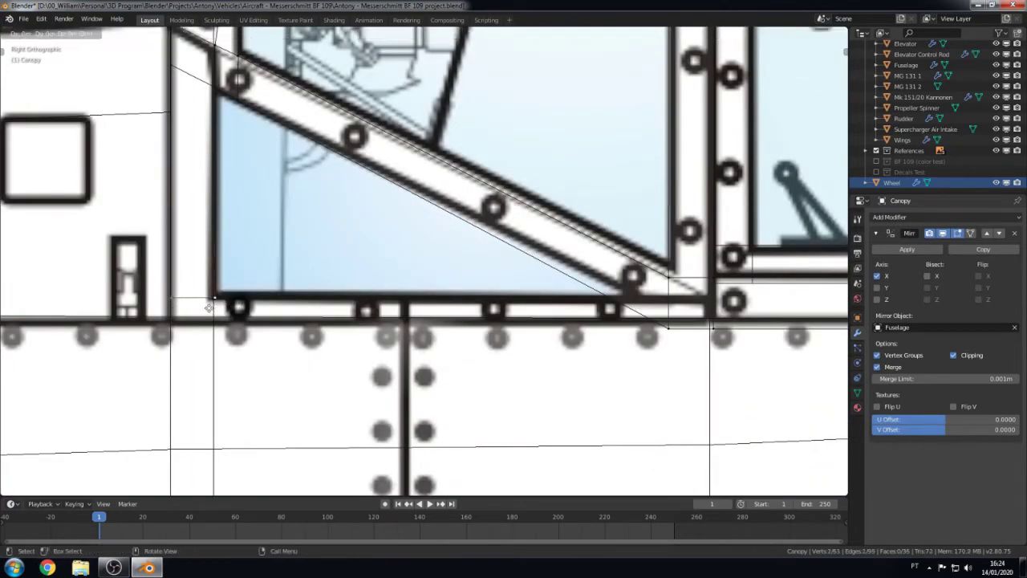
pyautogui.click(206, 331)
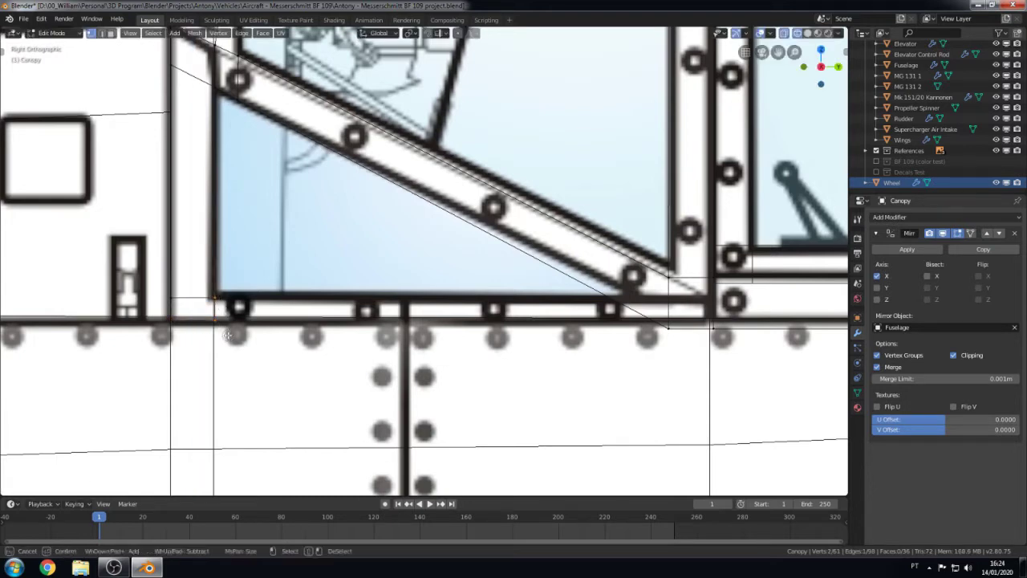
pyautogui.press('e')
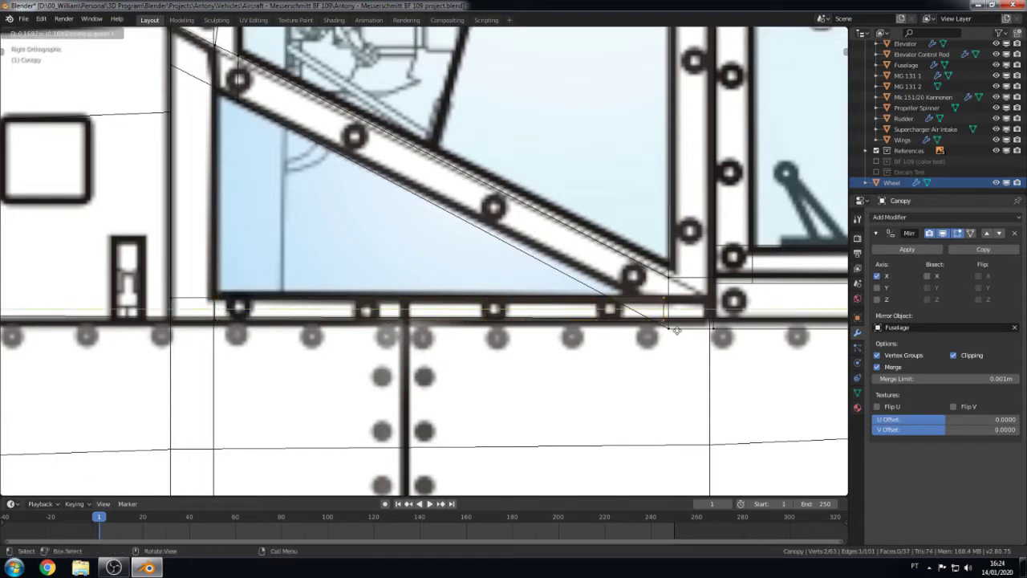
pyautogui.click(679, 329)
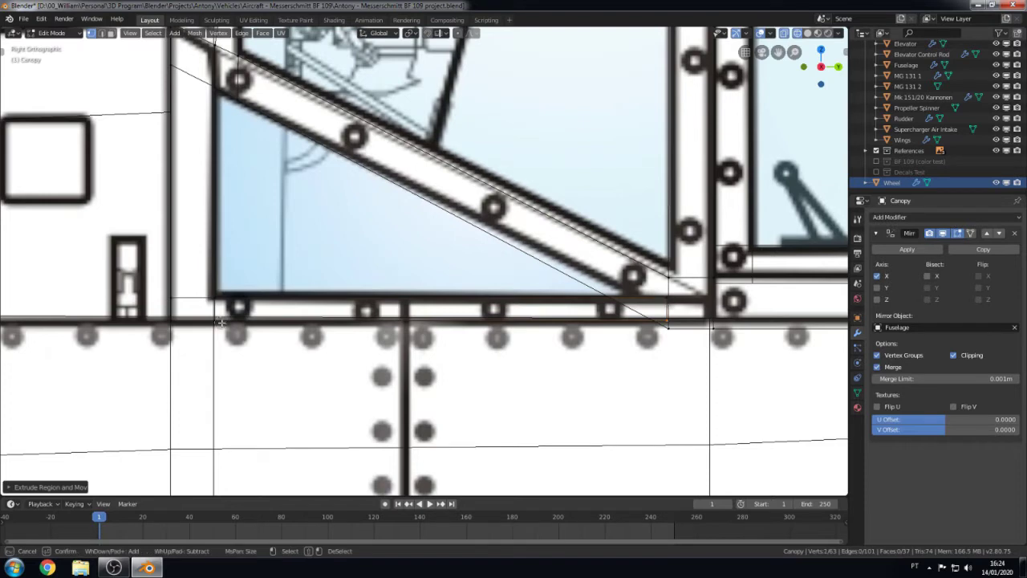
# Step: Clear the selection, zoom in on the canopy corner, and merge vertices there
pyautogui.press('Escape')
pyautogui.hotkey('alt', 'a')
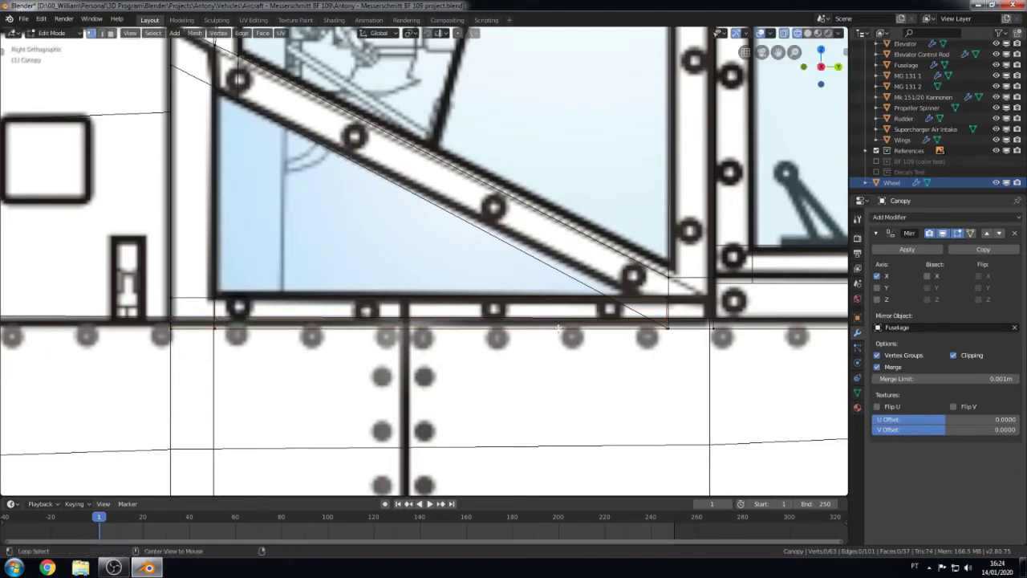
pyautogui.keyDown('alt'); pyautogui.middleClick(559, 329); pyautogui.keyUp('alt')
pyautogui.scroll(5, 561, 321)
pyautogui.moveTo(706, 347); pyautogui.dragTo(666, 321)
pyautogui.hotkey('alt', 'm')
pyautogui.click(695, 374)
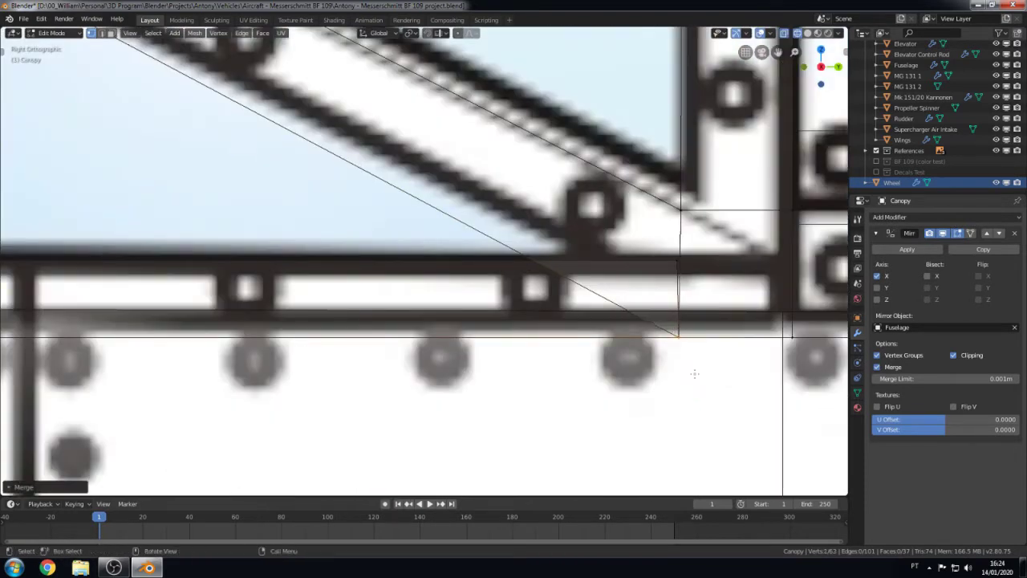
# Step: Merge the two canopy-corner vertices at the last selected one
pyautogui.click(677, 337)
pyautogui.keyDown('shift'); pyautogui.click(682, 337); pyautogui.keyUp('shift')
pyautogui.hotkey('alt', 'm')
pyautogui.click(688, 339)
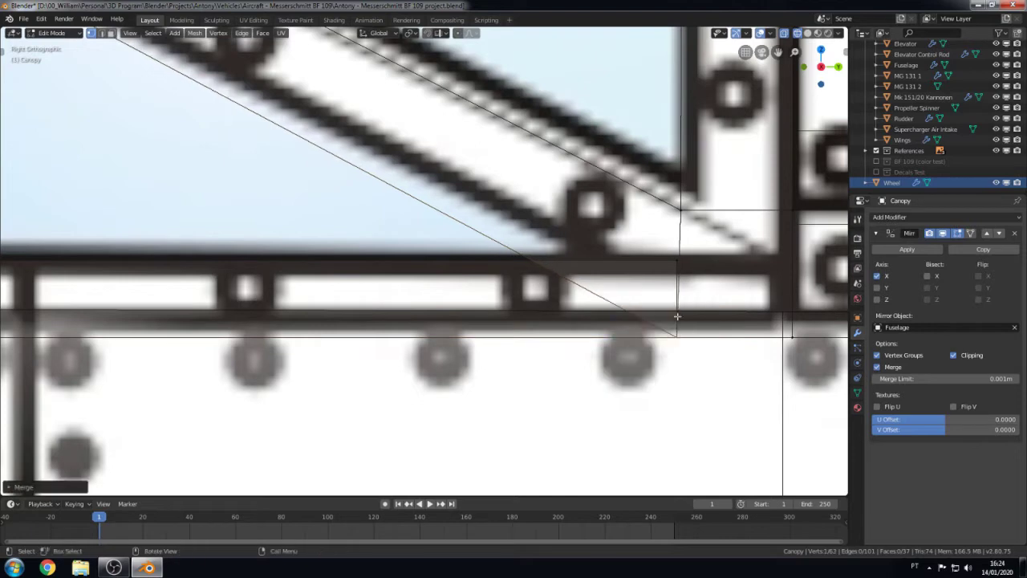
pyautogui.hotkey('ctrl', 'z')
pyautogui.hotkey('alt', 'm')
pyautogui.click(694, 335)
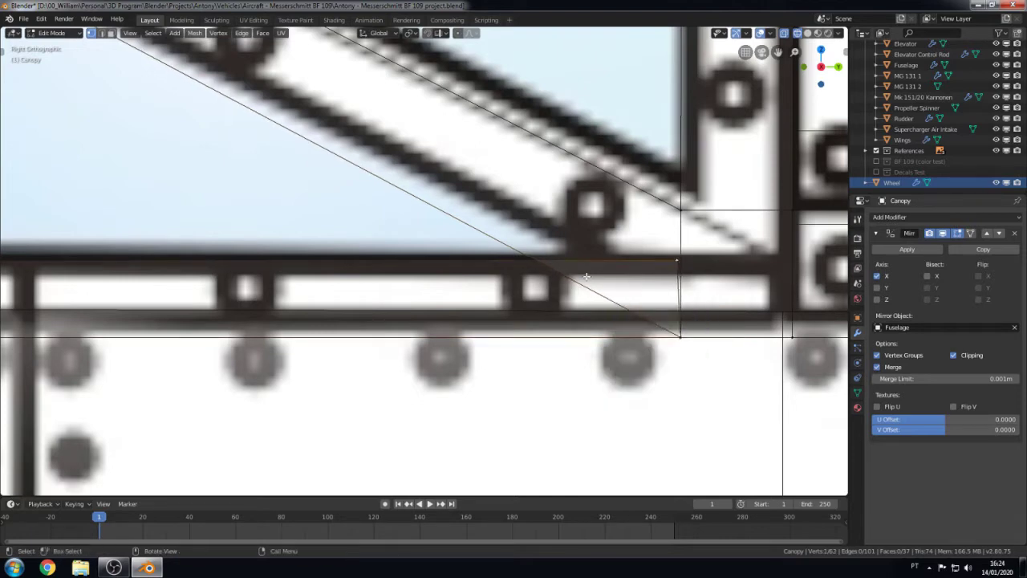
# Step: Move the selected vertex along the Y axis
pyautogui.press('g')
pyautogui.press('y')
pyautogui.click(436, 272)
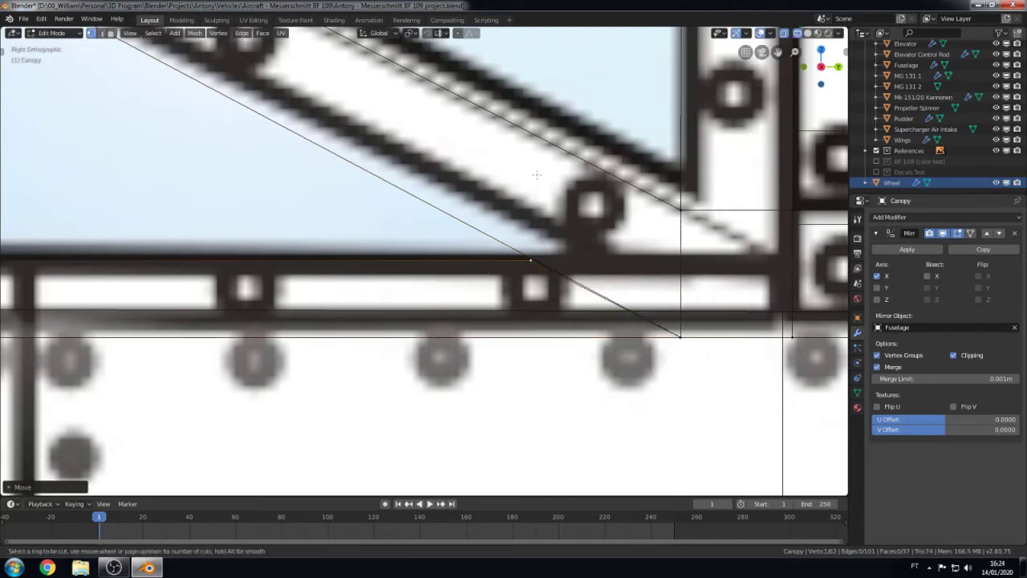
pyautogui.scroll(-2, 434, 241)
pyautogui.scroll(-2, 431, 197)
# Step: Add an edge loop across the slanted canopy strut
pyautogui.press('g')
pyautogui.press('g')
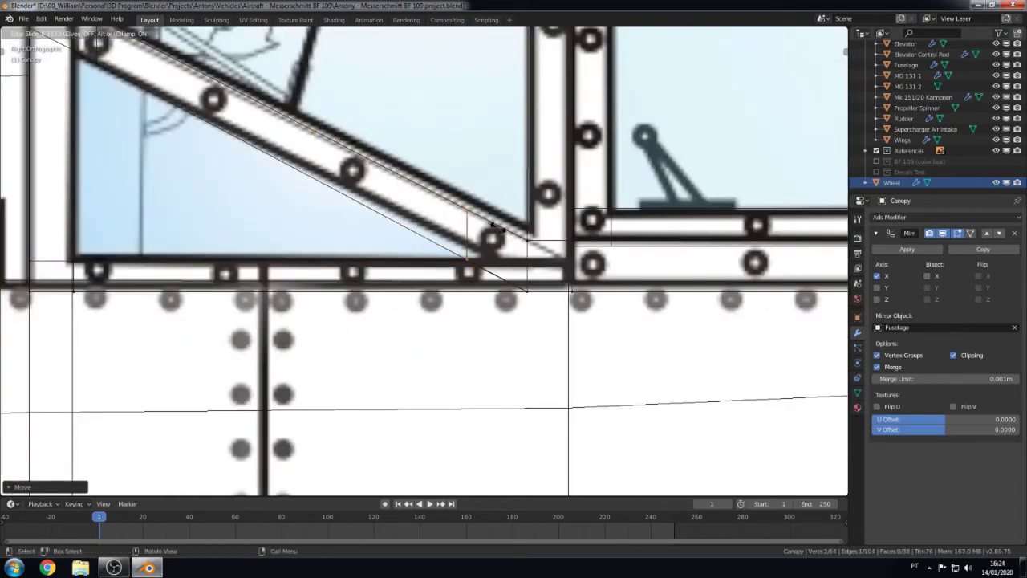
pyautogui.hotkey('ctrl', 'r')
pyautogui.click(523, 231)
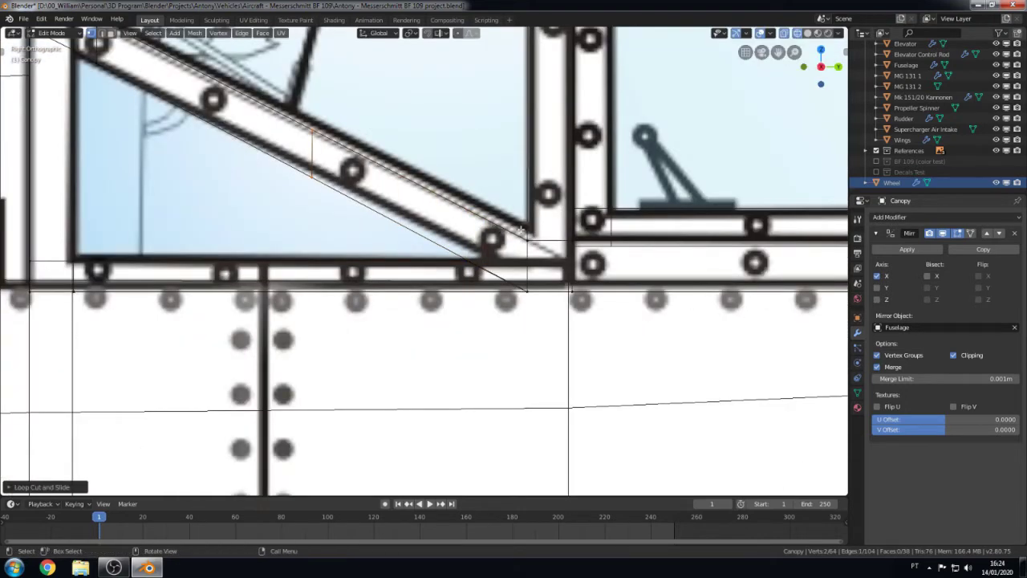
pyautogui.scroll(2, 649, 282)
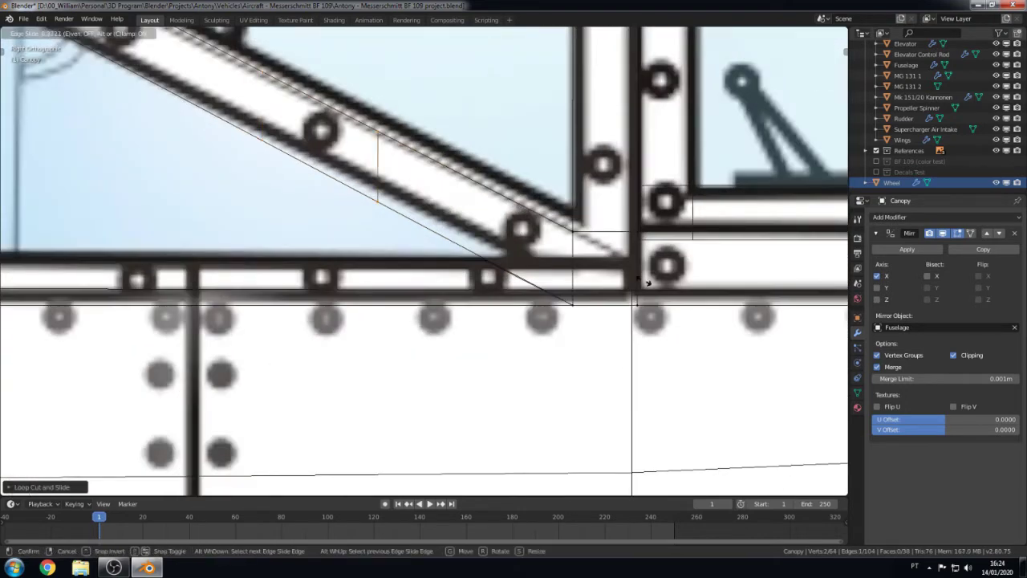
pyautogui.click(759, 315)
pyautogui.scroll(3, 610, 289)
# Step: Merge the stray loop-end vertex onto the existing vertex with At Last
pyautogui.press('c')
pyautogui.hotkey('alt', 'm')
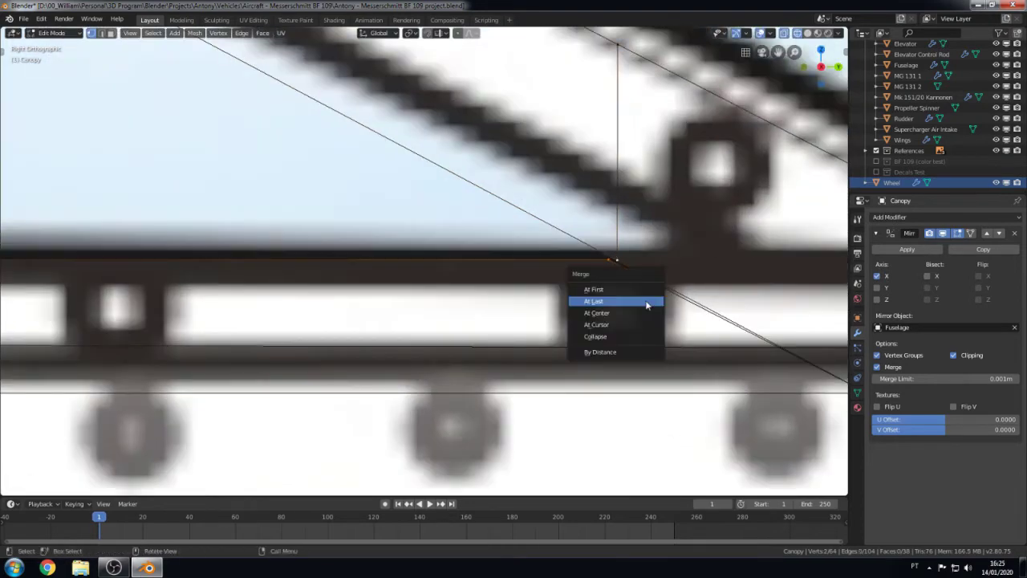
pyautogui.click(649, 300)
pyautogui.scroll(-3, 649, 301)
pyautogui.scroll(-3, 625, 359)
# Step: In wireframe shading, circle-select canopy base vertices and shift them along X
pyautogui.moveTo(624, 359); pyautogui.dragTo(239, 289, button='middle')
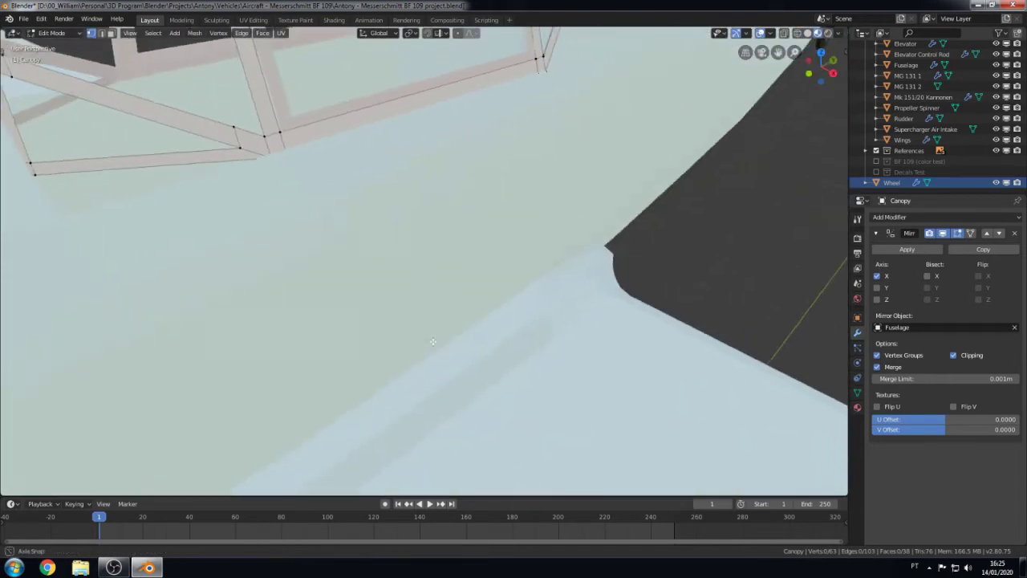
pyautogui.press('z')
pyautogui.click(153, 265)
pyautogui.press('c')
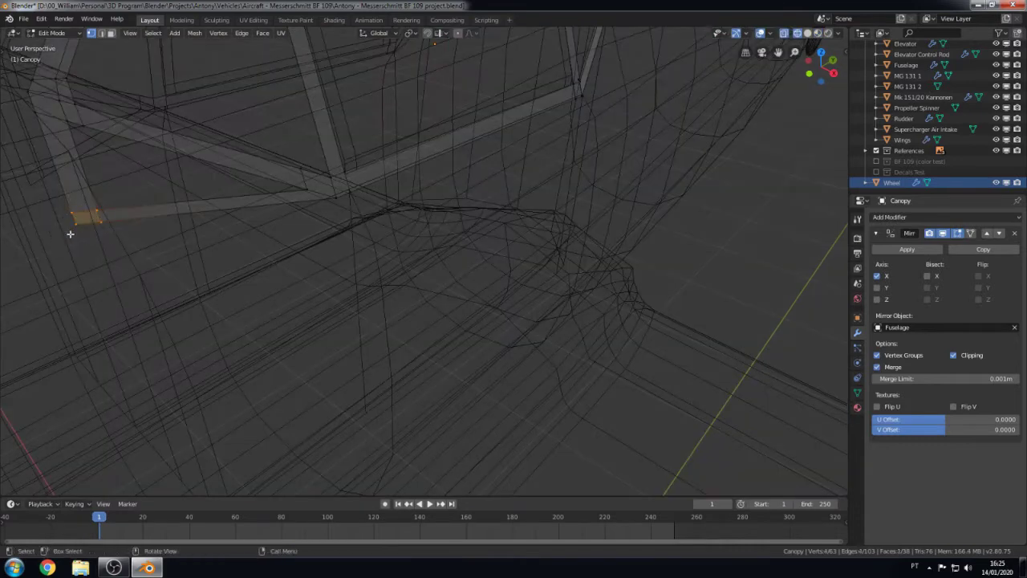
pyautogui.moveTo(69, 233)
pyautogui.mouseDown(button='middle')
pyautogui.moveTo(190, 319)
pyautogui.moveTo(327, 310)
pyautogui.mouseUp(button='middle')
pyautogui.press('g')
pyautogui.press('x')
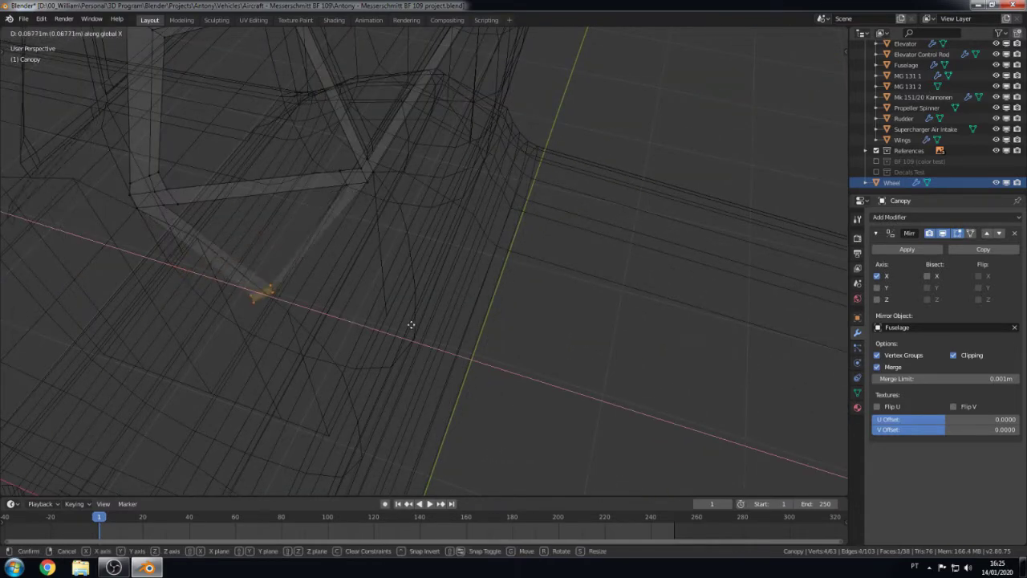
pyautogui.click(425, 324)
# Step: Return to solid shading and move the selected vertices again
pyautogui.moveTo(426, 324)
pyautogui.mouseDown(button='middle')
pyautogui.moveTo(246, 309)
pyautogui.moveTo(477, 265)
pyautogui.mouseUp(button='middle')
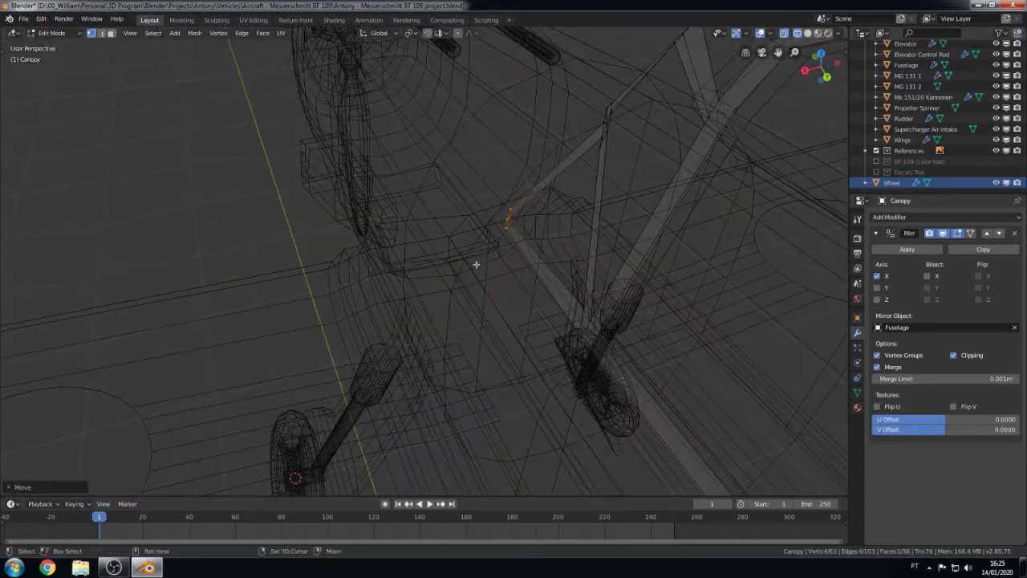
pyautogui.press('z')
pyautogui.click(491, 291)
pyautogui.press('g')
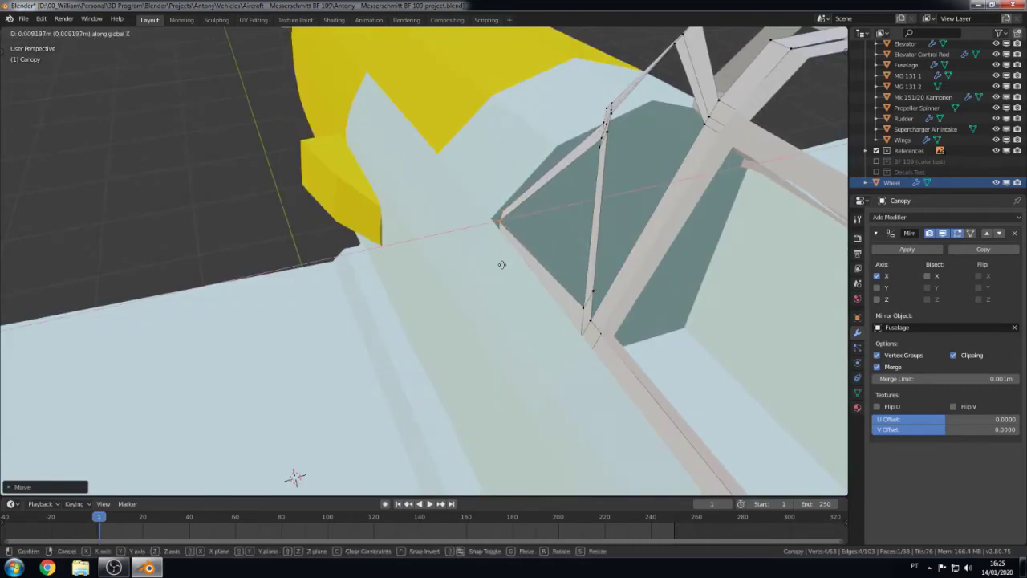
pyautogui.click(502, 264)
# Step: Try shifting the frame-tip vertex along X, then undo it
pyautogui.moveTo(502, 264); pyautogui.dragTo(486, 207, button='middle')
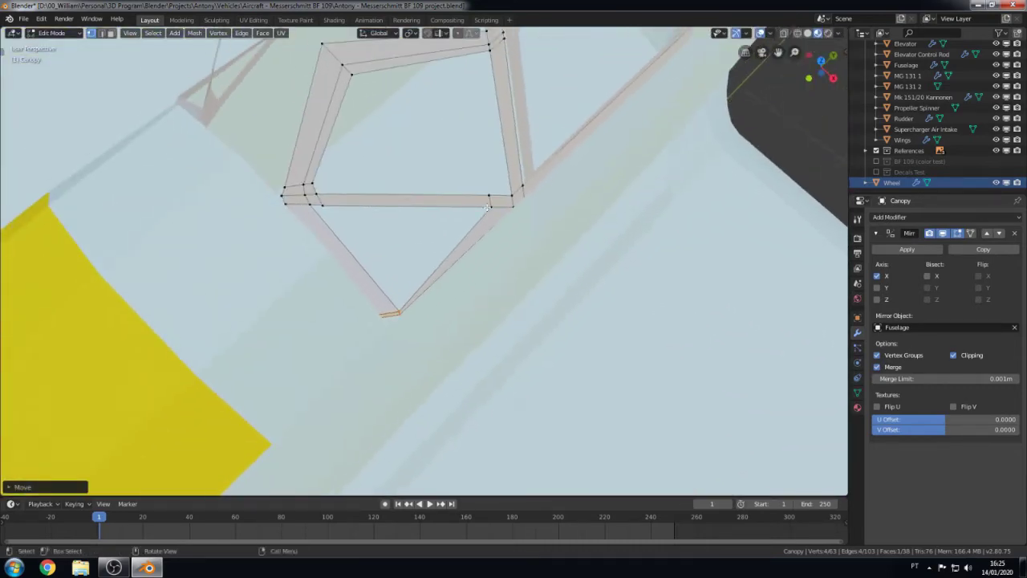
pyautogui.click(487, 208)
pyautogui.press('g')
pyautogui.press('x')
pyautogui.click(555, 267)
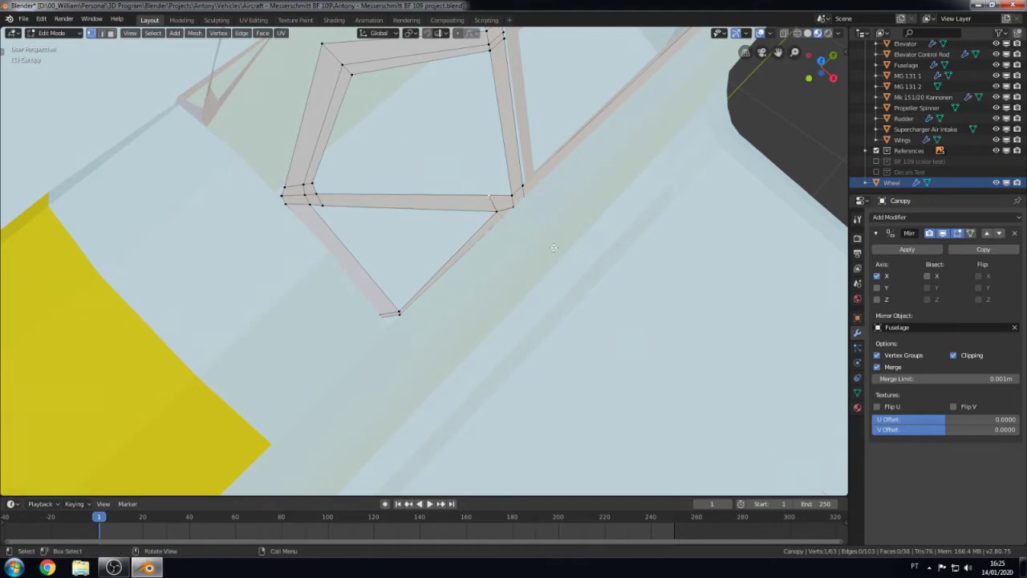
pyautogui.hotkey('ctrl', 'z')
pyautogui.press('g')
# Step: Select the remaining frame-tip vertices with X-ray on and shift them along X
pyautogui.click(381, 279)
pyautogui.rightClick(383, 320)
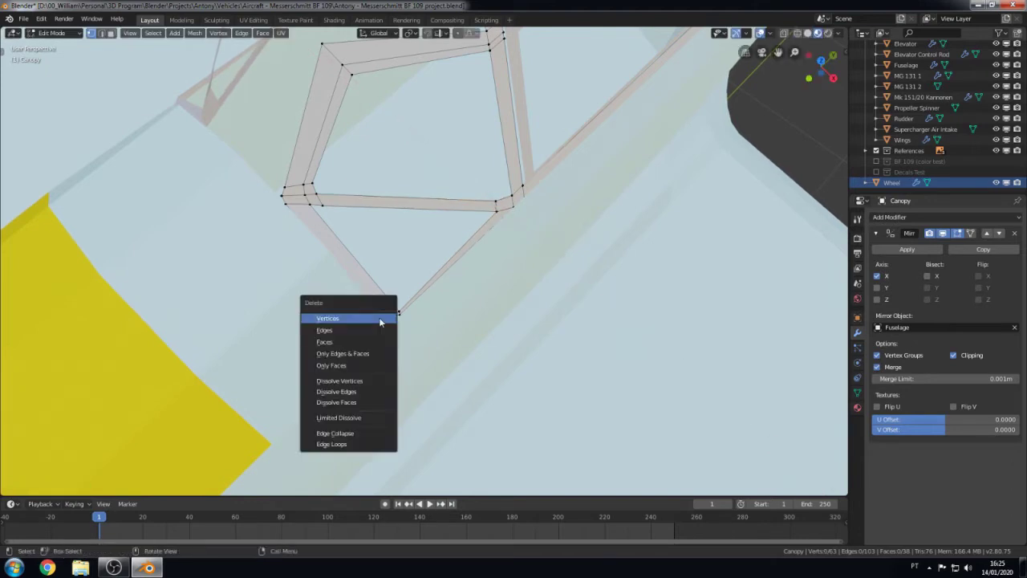
pyautogui.press('Escape')
pyautogui.hotkey('alt', 'z')
pyautogui.hotkey('alt', 'z')
pyautogui.press('g')
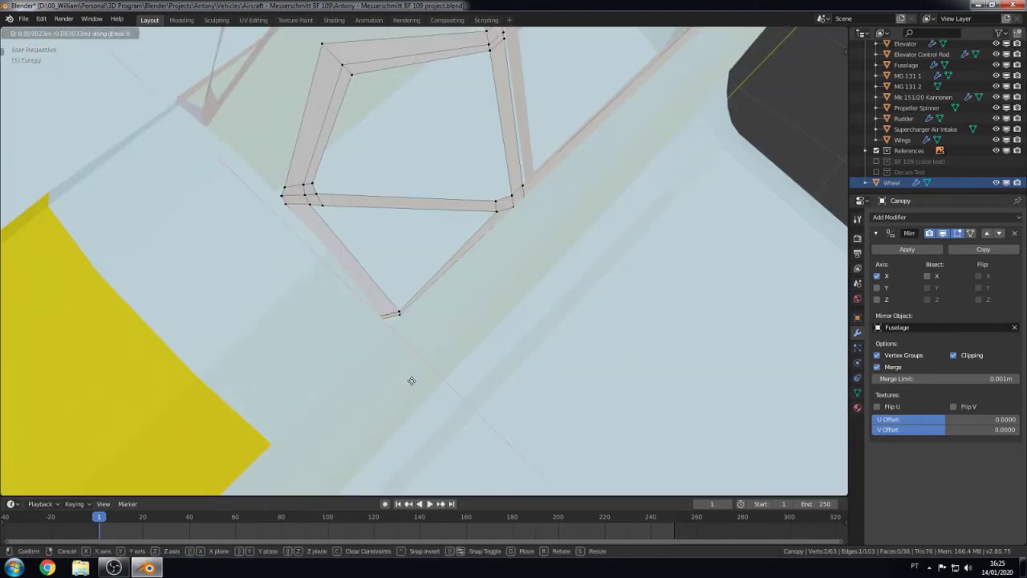
pyautogui.click(421, 385)
pyautogui.scroll(5, 421, 385)
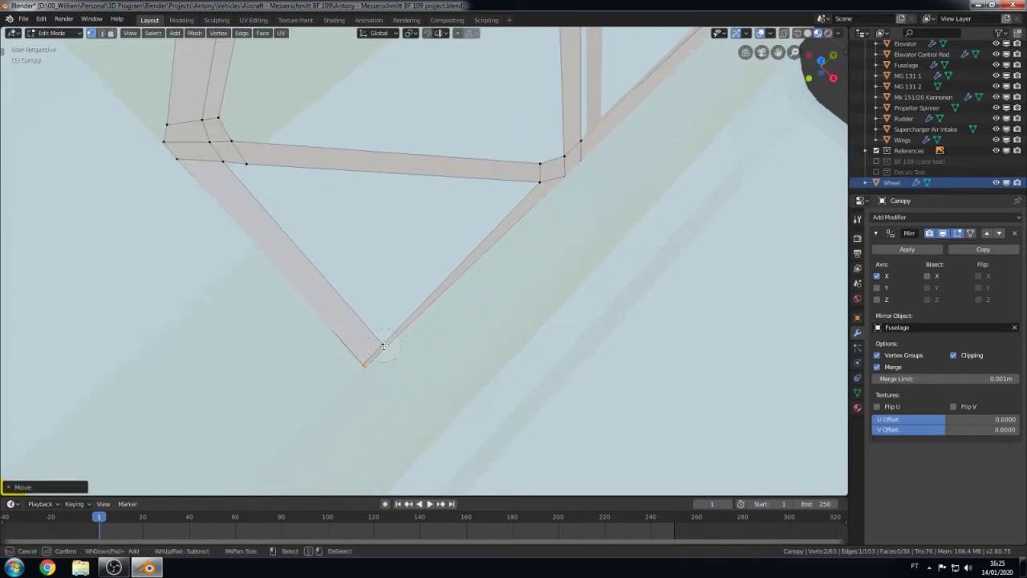
pyautogui.moveTo(345, 333); pyautogui.dragTo(397, 373)
pyautogui.press('g')
pyautogui.press('x')
pyautogui.press('Return')
# Step: Reselect the canopy-tip vertices with the brush and move them to a new X position
pyautogui.scroll(-3, 273, 297)
pyautogui.moveTo(241, 304); pyautogui.dragTo(272, 297, button='middle')
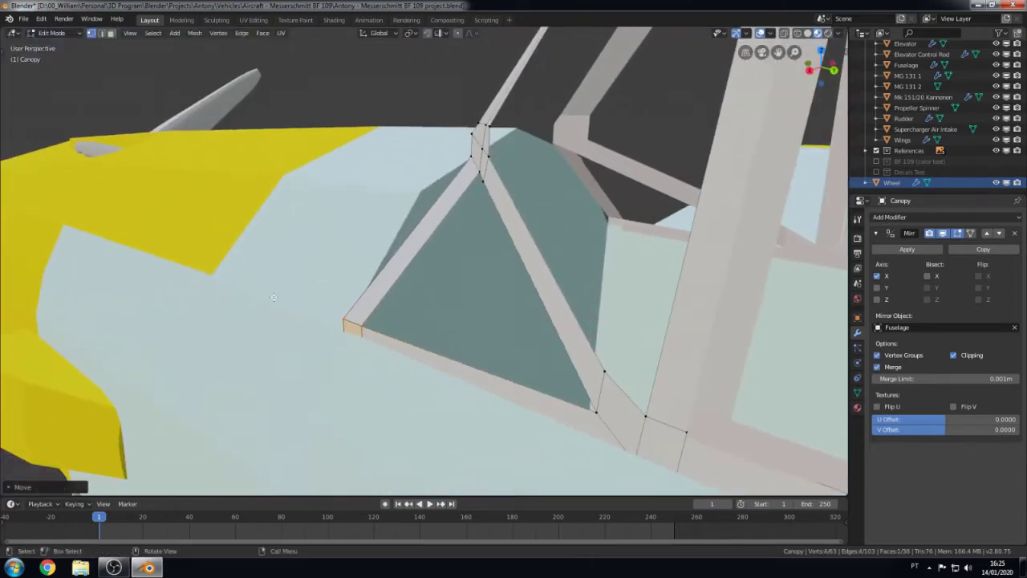
pyautogui.hotkey('alt', 'a')
pyautogui.press('c')
pyautogui.press('Escape')
pyautogui.press('g')
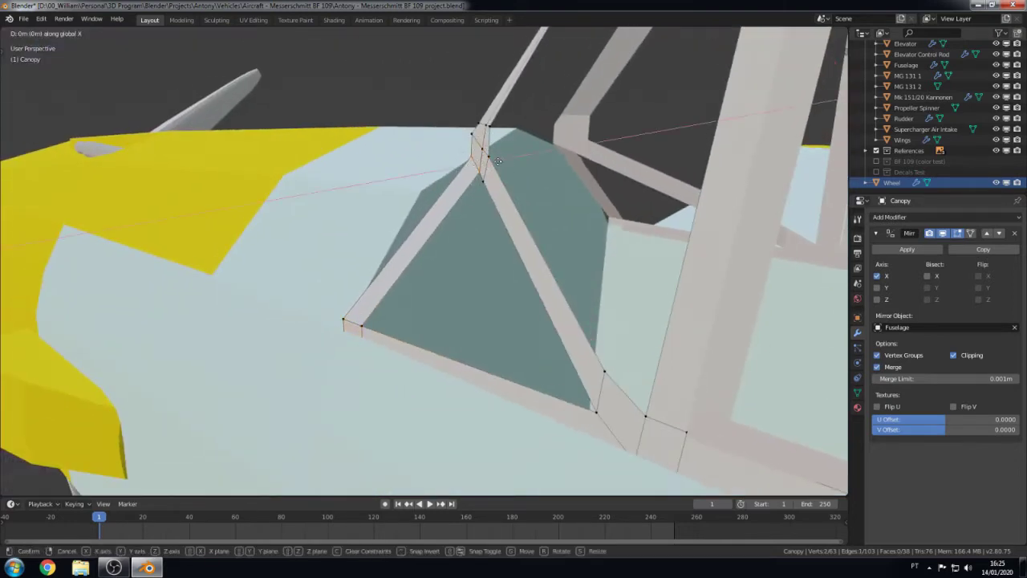
pyautogui.press('x')
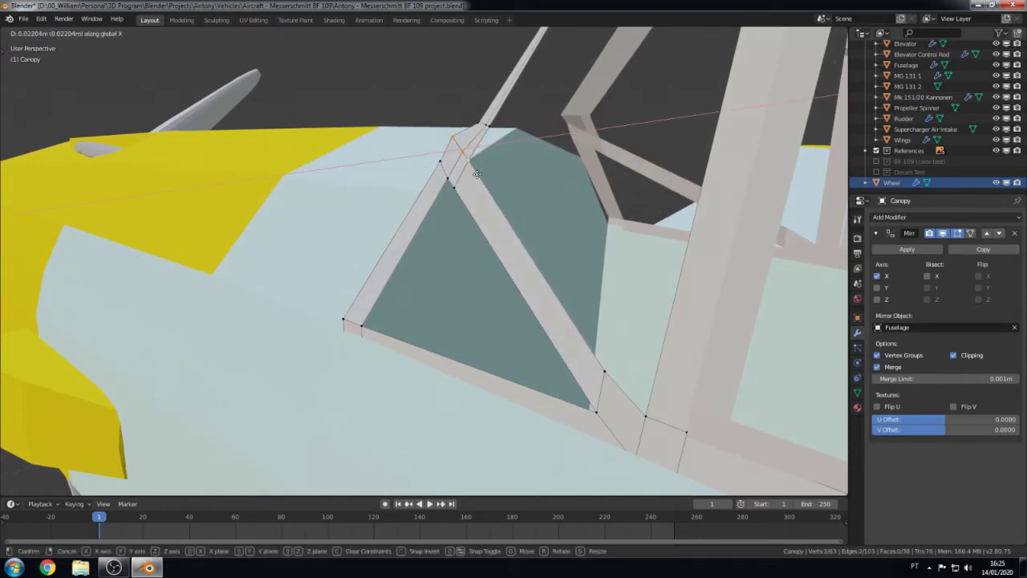
pyautogui.click(496, 164)
# Step: Nudge the strut junction vertices twice along X, then switch to an orthographic blueprint view
pyautogui.scroll(5, 496, 164)
pyautogui.moveTo(496, 164); pyautogui.dragTo(343, 403, button='middle')
pyautogui.press('g')
pyautogui.press('x')
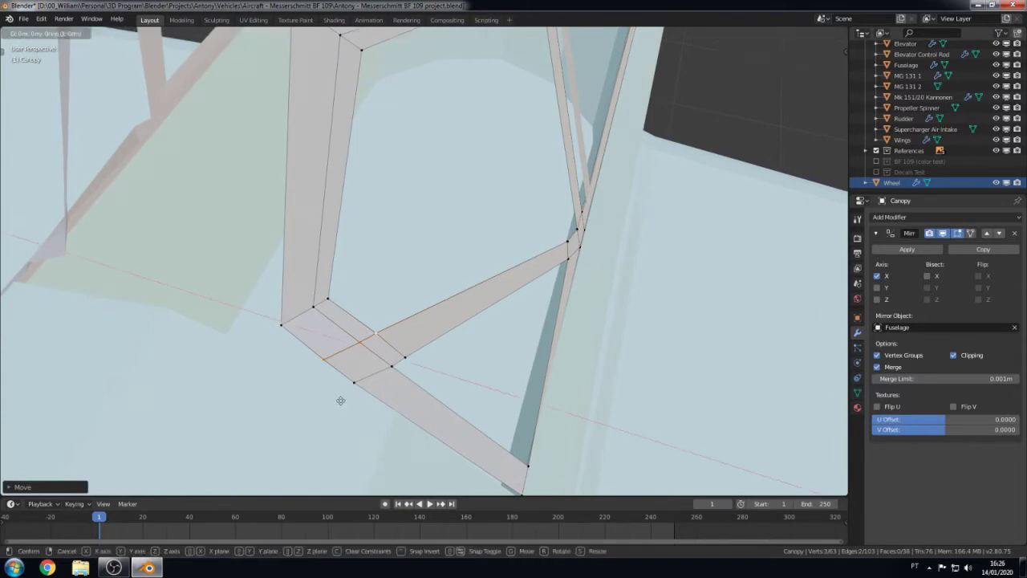
pyautogui.click(358, 412)
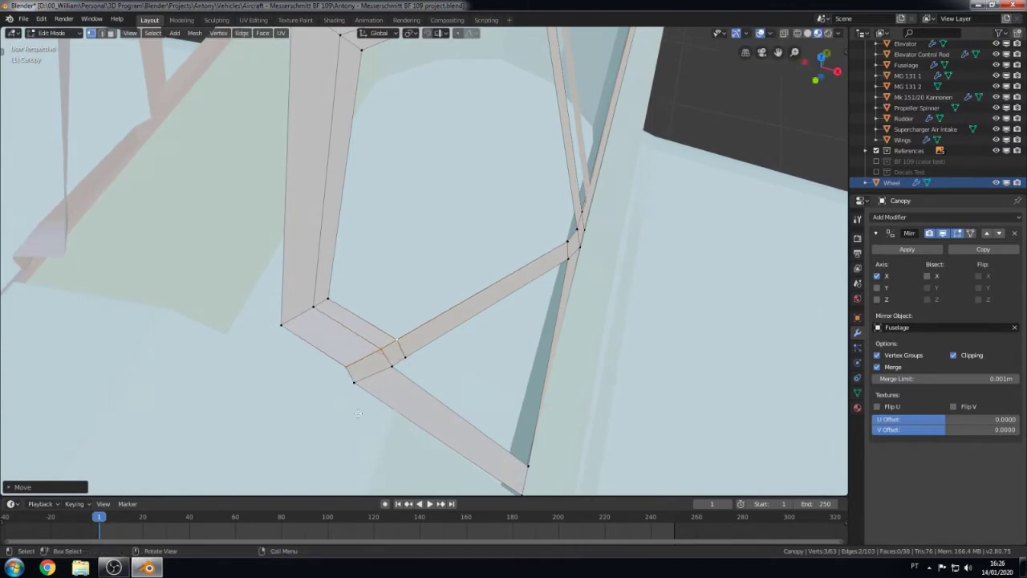
pyautogui.press('g')
pyautogui.press('x')
pyautogui.click(338, 372)
pyautogui.press('c')
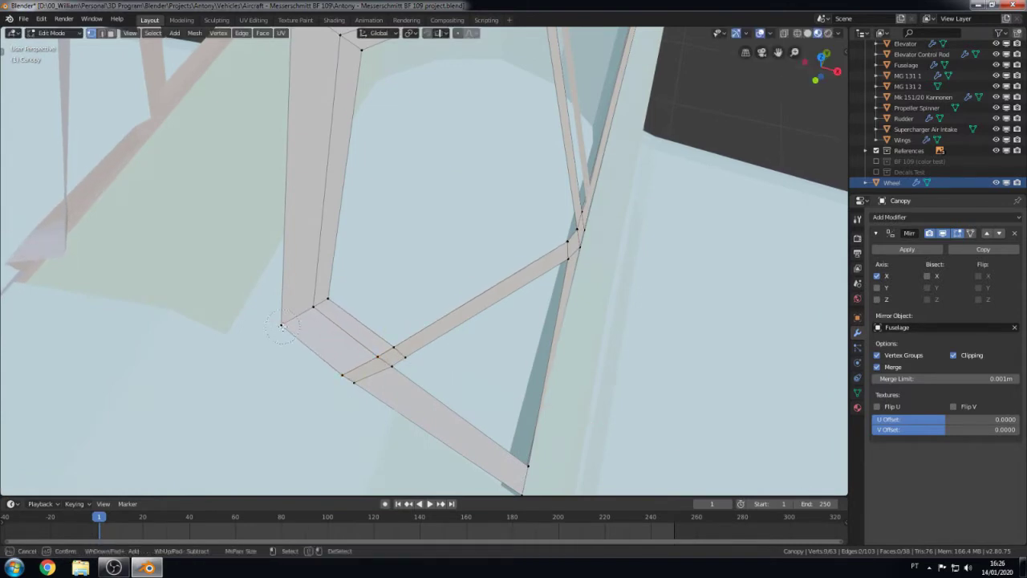
pyautogui.press('`')
pyautogui.click(314, 349)
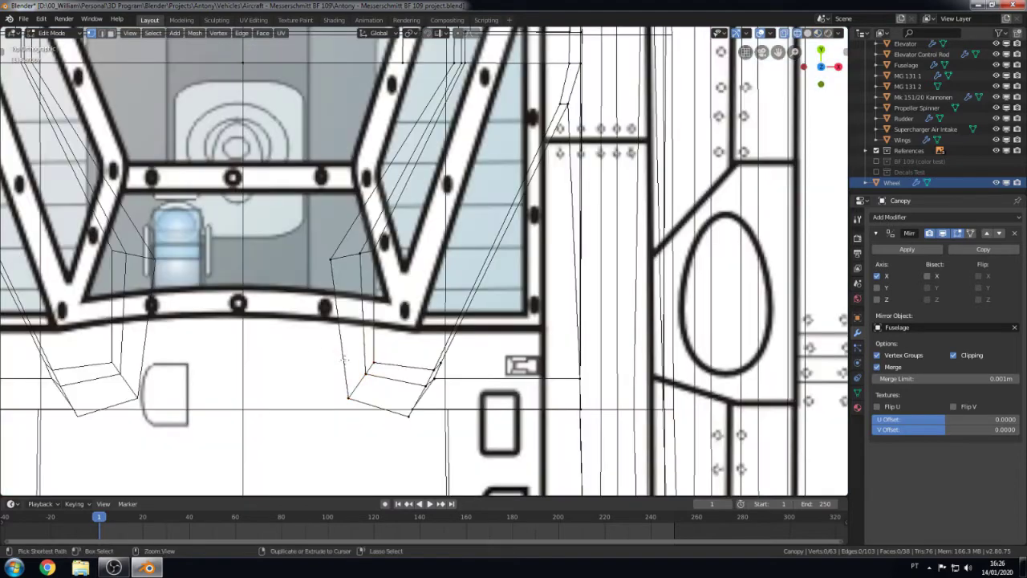
# Step: Reposition a lower front canopy-frame vertex against the front reference
pyautogui.press('ctrl+KP_3')
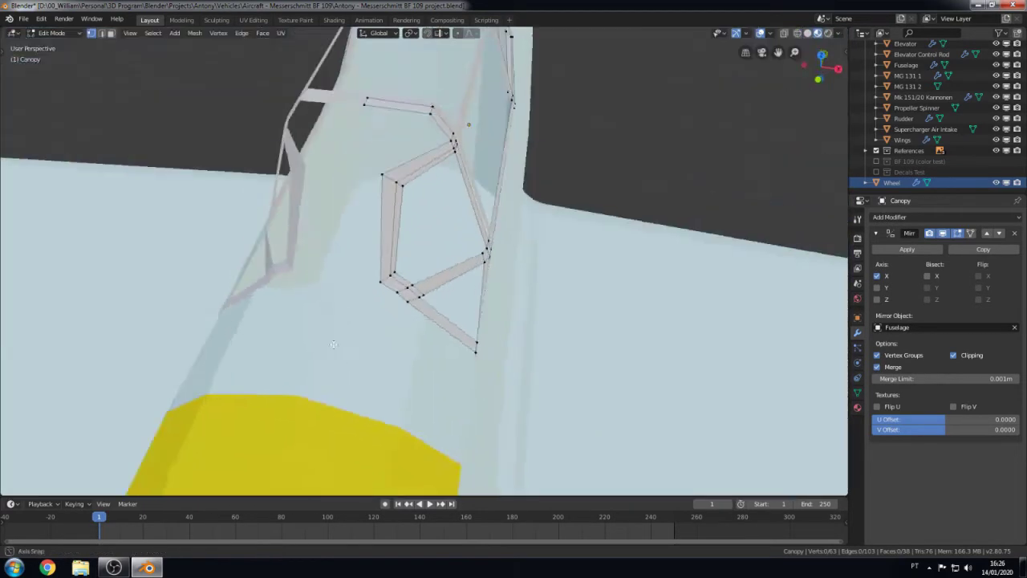
pyautogui.moveTo(356, 407); pyautogui.dragTo(437, 326, button='middle')
pyautogui.scroll(5, 436, 326)
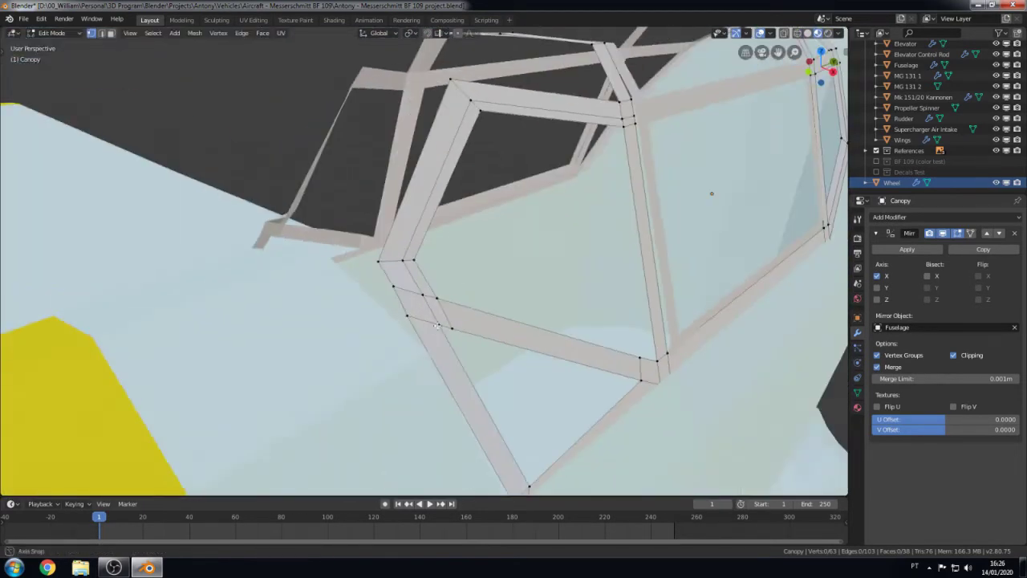
pyautogui.rightClick(394, 314)
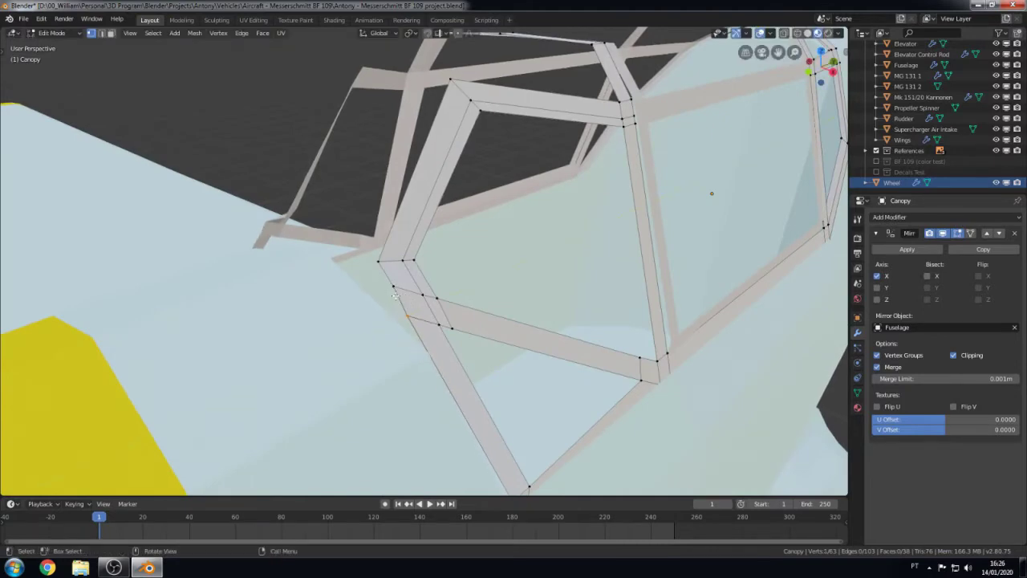
pyautogui.moveTo(391, 286); pyautogui.dragTo(386, 293, button='middle')
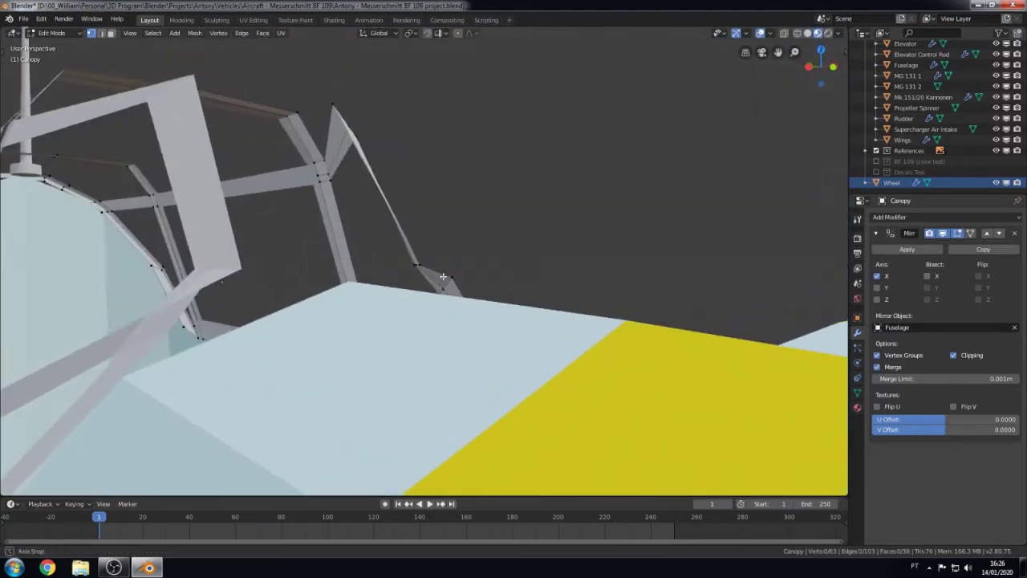
pyautogui.hotkey('alt', 'z')
pyautogui.scroll(3, 386, 293)
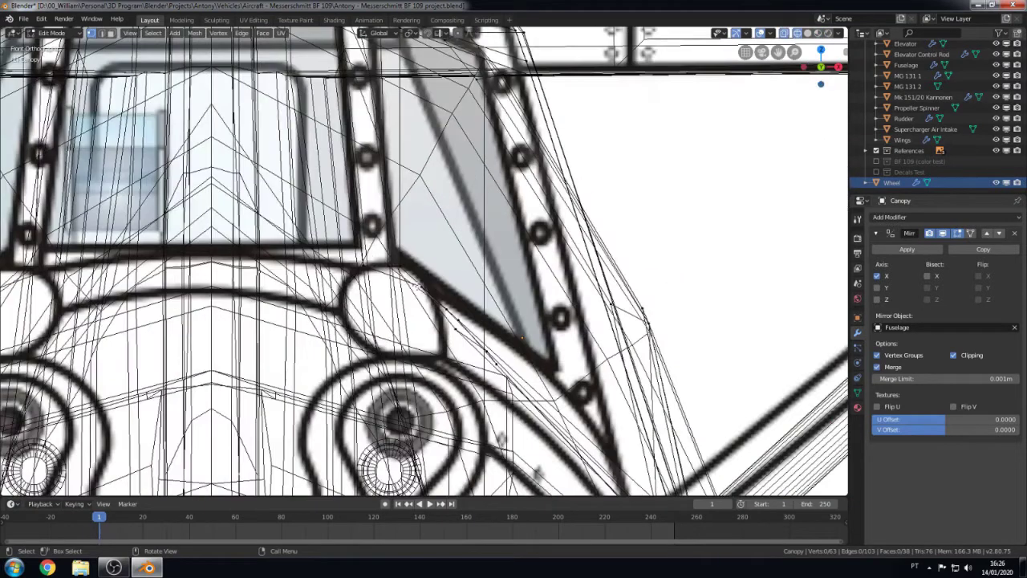
pyautogui.hotkey('alt', 'z')
pyautogui.moveTo(386, 294); pyautogui.dragTo(435, 363, button='middle')
pyautogui.press('g')
pyautogui.click(394, 311)
# Step: Extrude the lower front edge along X into a short strut and nudge it along Y
pyautogui.press('e')
pyautogui.press('x')
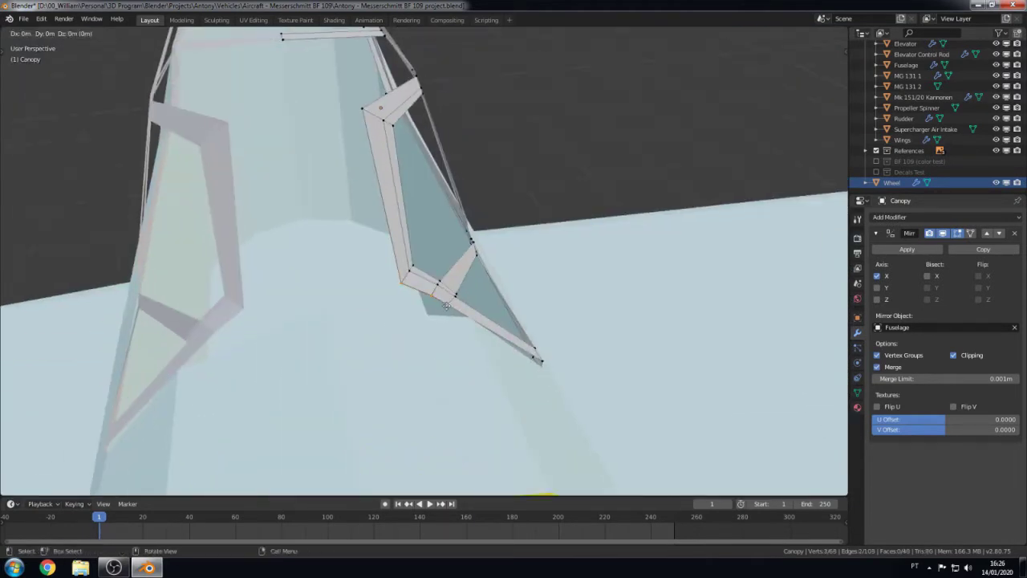
pyautogui.click(318, 312)
pyautogui.moveTo(318, 312); pyautogui.dragTo(333, 292, button='middle')
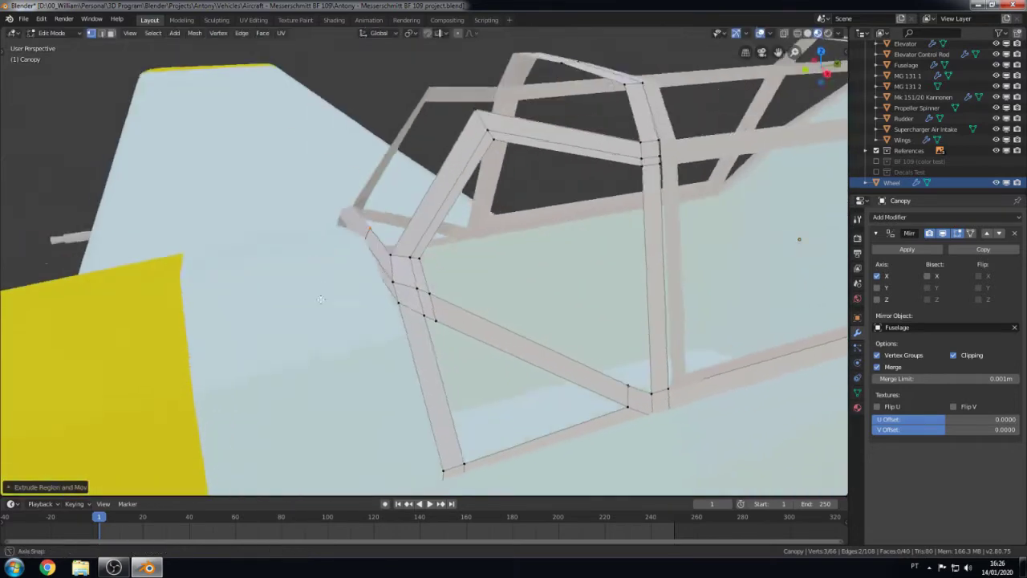
pyautogui.press('g')
pyautogui.press('y')
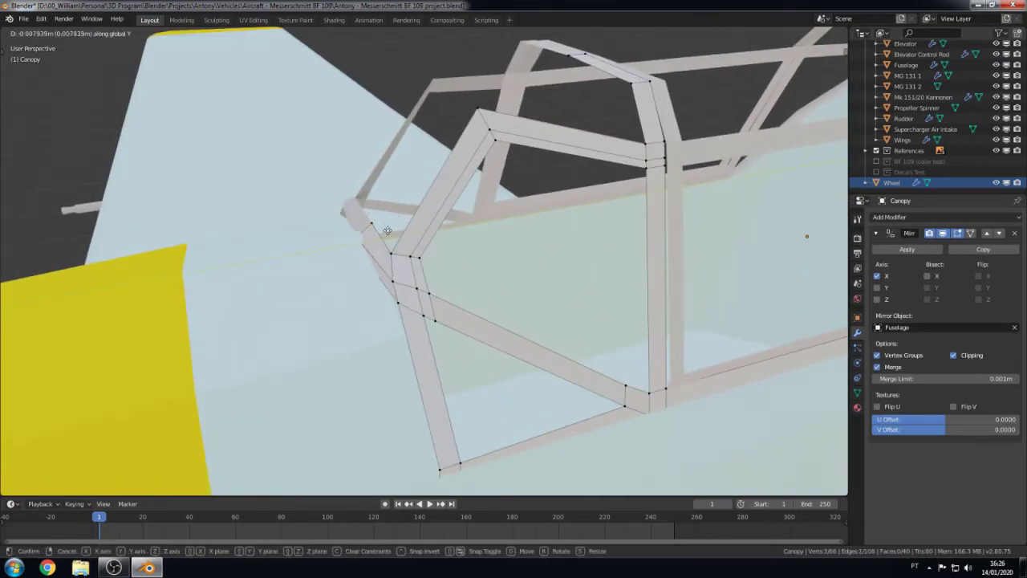
pyautogui.click(387, 230)
pyautogui.moveTo(387, 230)
pyautogui.mouseDown(button='middle')
pyautogui.moveTo(537, 237)
pyautogui.moveTo(388, 227)
pyautogui.moveTo(425, 323)
pyautogui.mouseUp(button='middle')
pyautogui.press('KP_1')
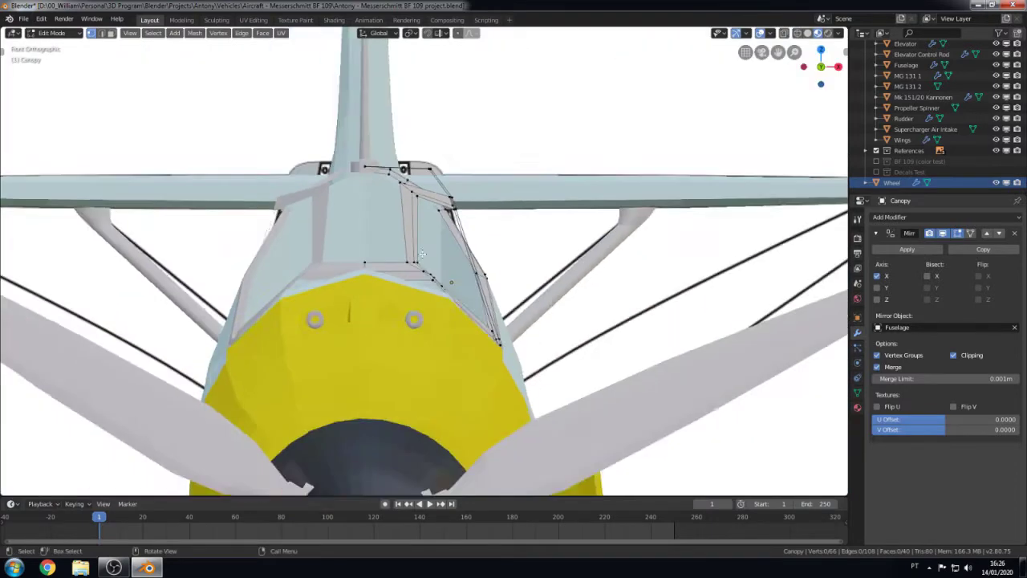
# Step: Switch to wireframe shading and add an edge loop across the front canopy frame
pyautogui.press('z')
pyautogui.click(353, 335)
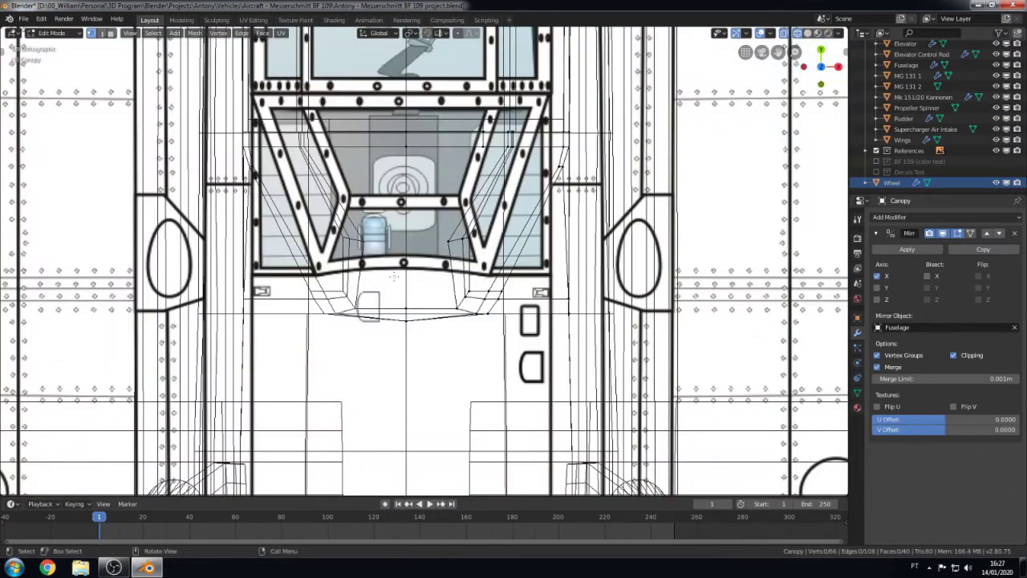
pyautogui.press('Escape')
pyautogui.press('KP_3')
pyautogui.press('KP_1')
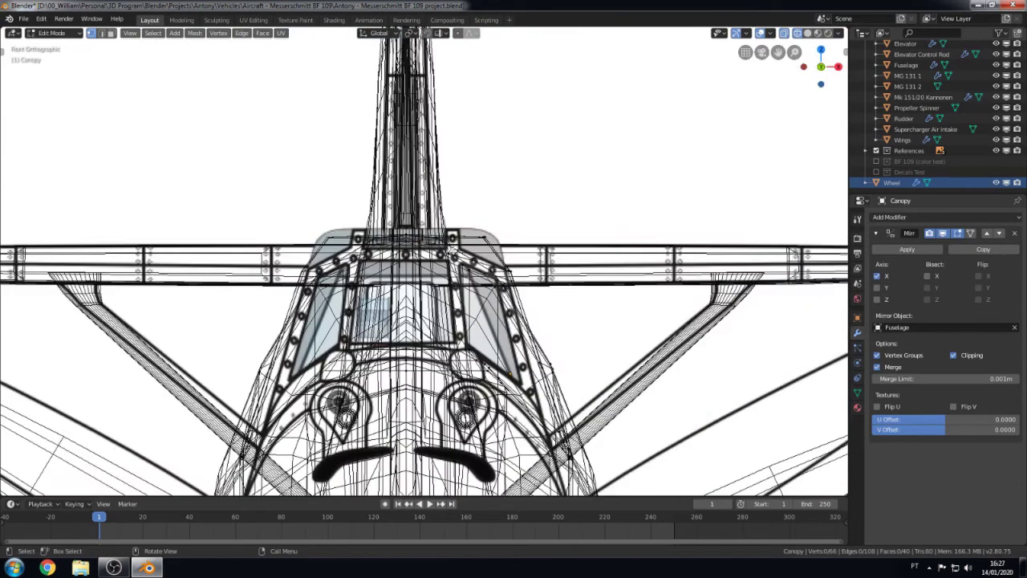
pyautogui.hotkey('ctrl', 'r')
pyautogui.click(448, 239)
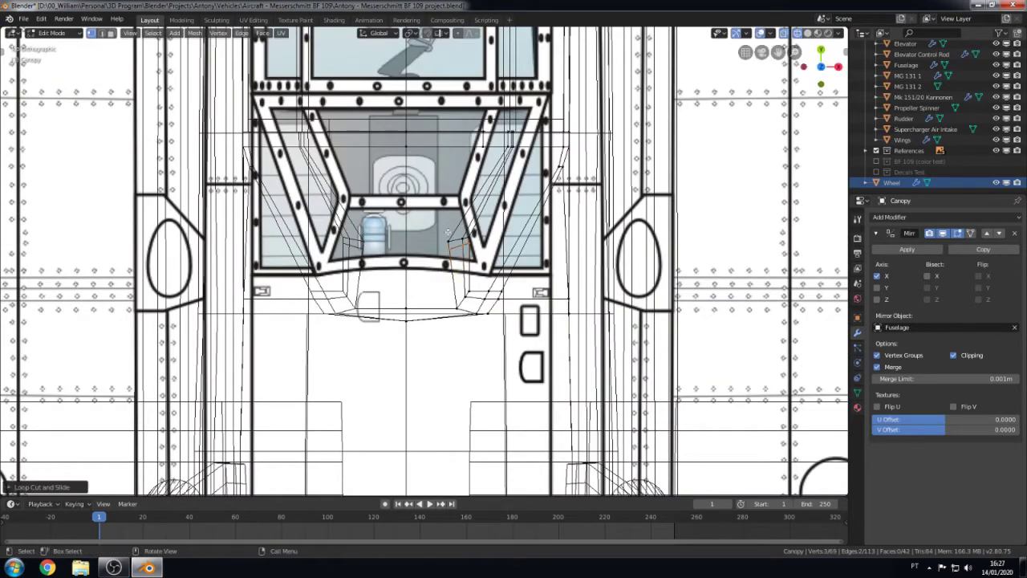
# Step: Extrude a small piece from the new loop, move it along Z, and return to Object Mode
pyautogui.press('e')
pyautogui.click(452, 280)
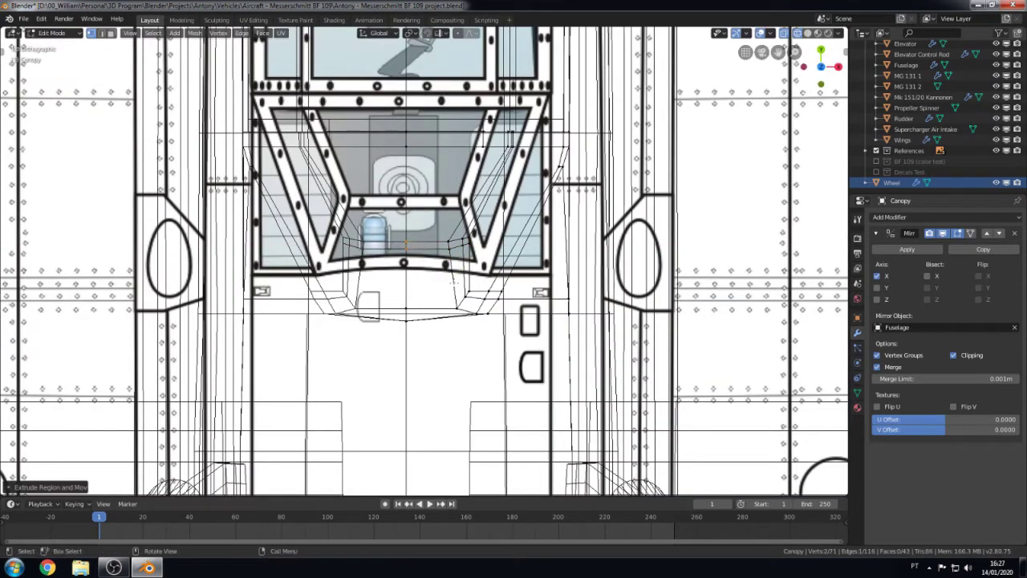
pyautogui.press('g')
pyautogui.press('z')
pyautogui.click(417, 359)
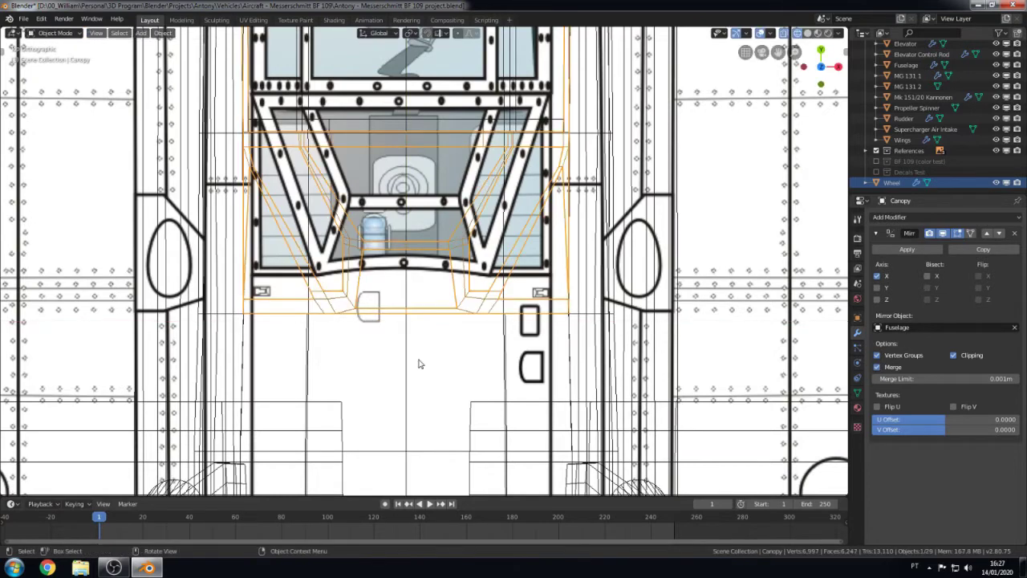
pyautogui.press('Tab')
pyautogui.moveTo(423, 413)
pyautogui.mouseDown(button='middle')
pyautogui.moveTo(429, 280)
pyautogui.moveTo(464, 391)
pyautogui.mouseUp(button='middle')
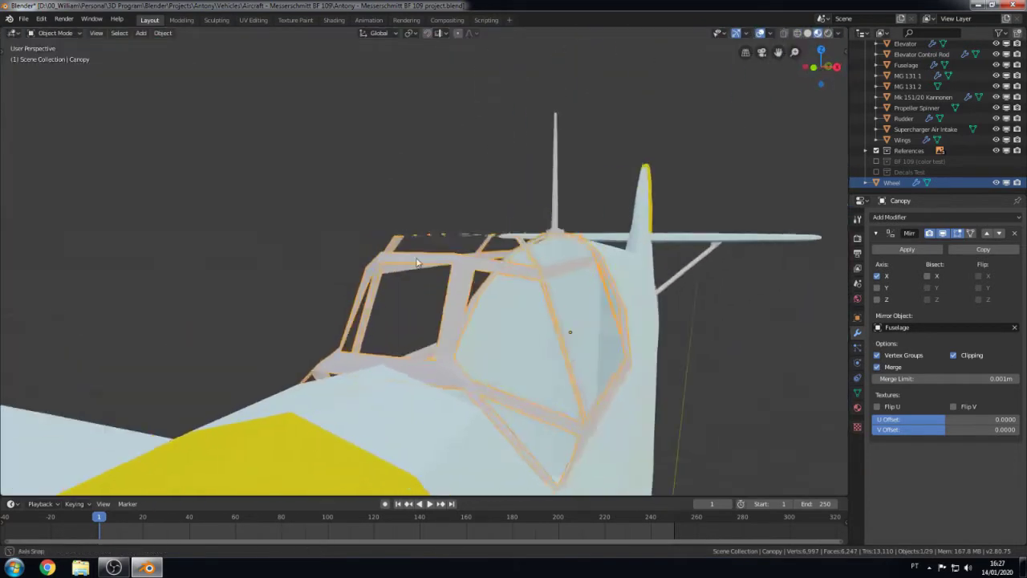
# Step: Move canopy-frame vertices to match the side blueprint in the right side view
pyautogui.press('Tab')
pyautogui.press('g')
pyautogui.click(478, 416)
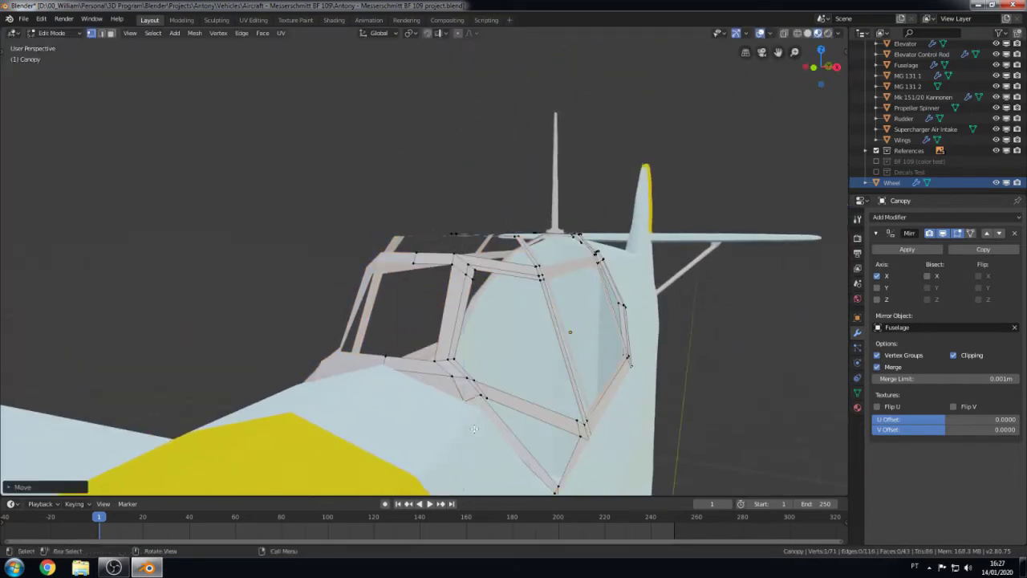
pyautogui.moveTo(477, 415)
pyautogui.mouseDown(button='middle')
pyautogui.moveTo(560, 331)
pyautogui.moveTo(608, 339)
pyautogui.moveTo(455, 221)
pyautogui.mouseUp(button='middle')
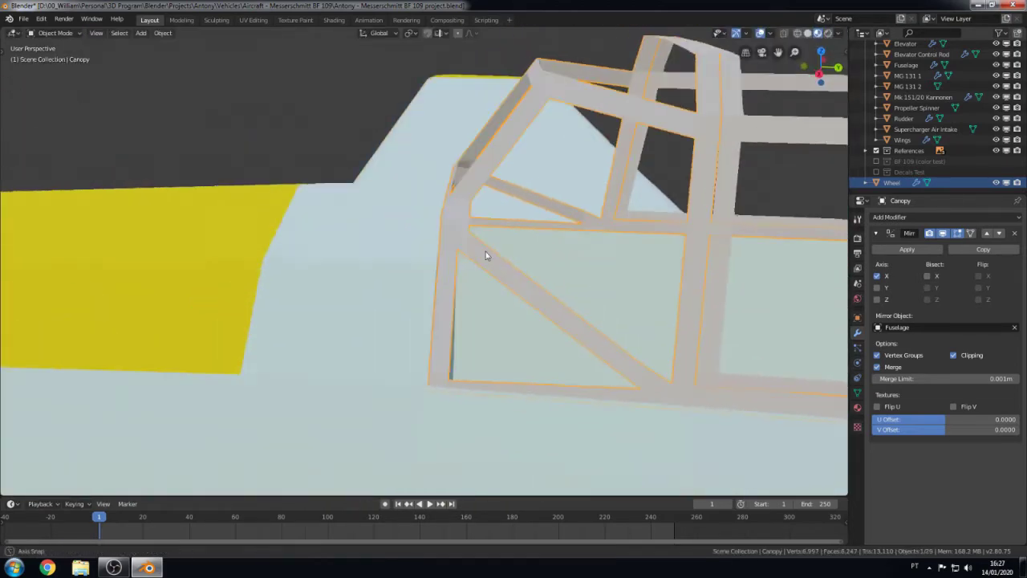
pyautogui.press('KP_3')
pyautogui.press('z')
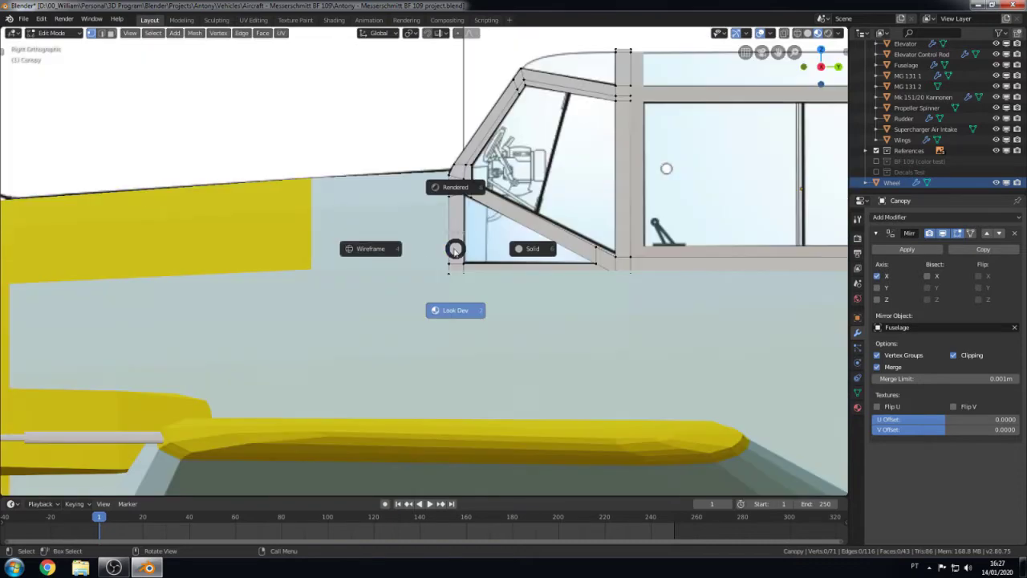
pyautogui.click(454, 183)
pyautogui.press('b')
pyautogui.scroll(4, 461, 221)
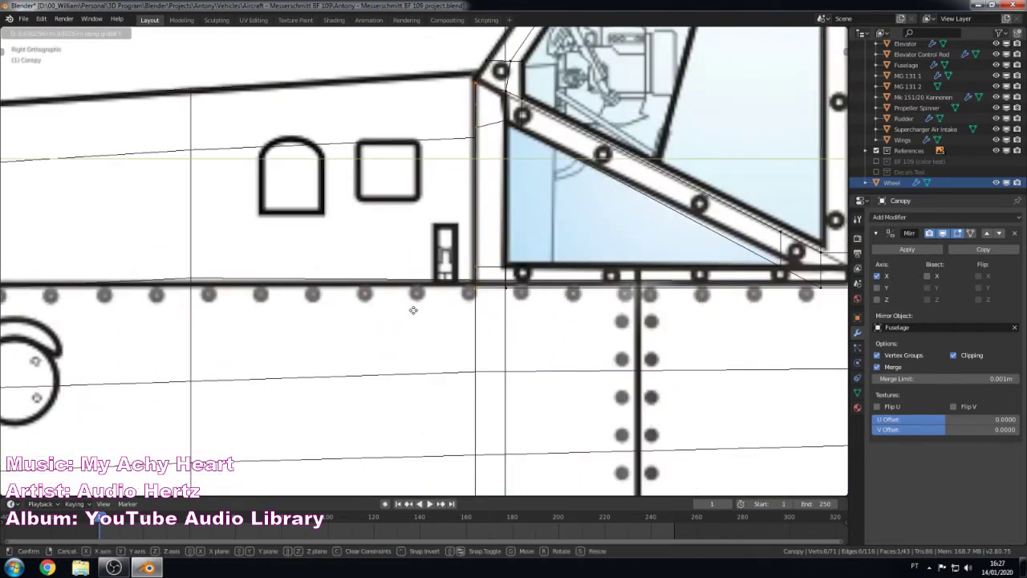
pyautogui.press('Escape')
pyautogui.press('g')
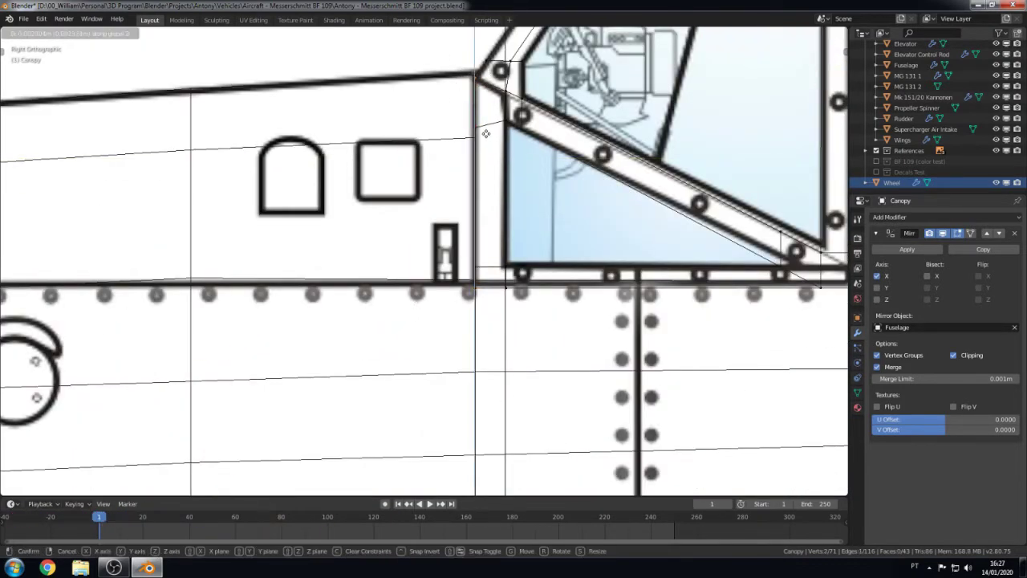
pyautogui.press('Escape')
# Step: Slide two canopy-frame vertices along their edges with Shift+V, then leave Edit Mode
pyautogui.press('KP_1')
pyautogui.press('z')
pyautogui.click(562, 133)
pyautogui.moveTo(561, 133)
pyautogui.mouseDown(button='middle')
pyautogui.moveTo(568, 236)
pyautogui.moveTo(476, 294)
pyautogui.moveTo(562, 216)
pyautogui.moveTo(562, 272)
pyautogui.moveTo(580, 264)
pyautogui.moveTo(595, 240)
pyautogui.moveTo(581, 160)
pyautogui.mouseUp(button='middle')
pyautogui.hotkey('shift', 'v')
pyautogui.click(477, 294)
pyautogui.hotkey('shift', 'v')
pyautogui.click(566, 299)
pyautogui.press('Tab')
# Step: Apply the Canopy Hatch's Mirror modifier
pyautogui.click(580, 160)
pyautogui.press('Tab')
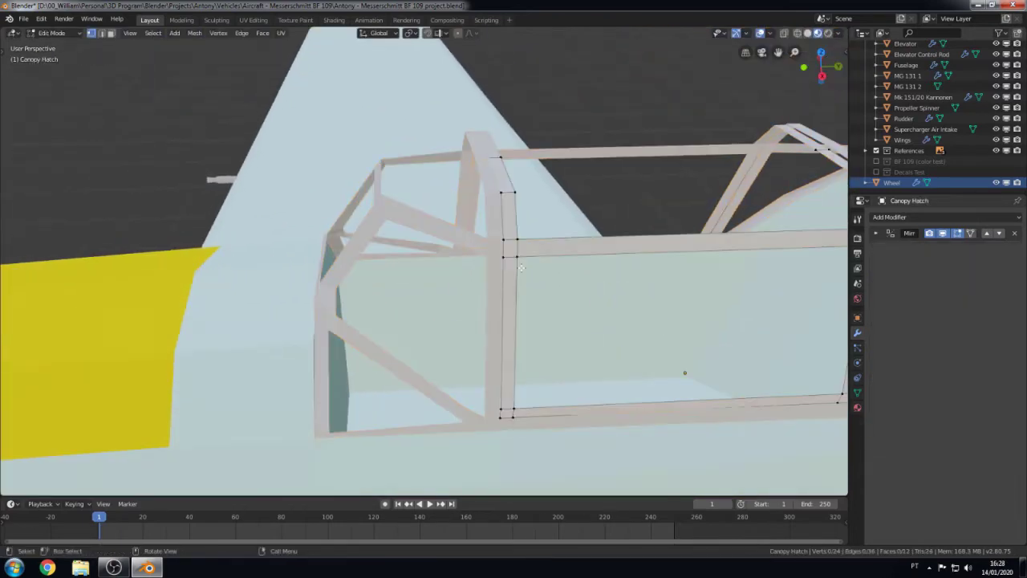
pyautogui.press('Tab')
pyautogui.click(907, 250)
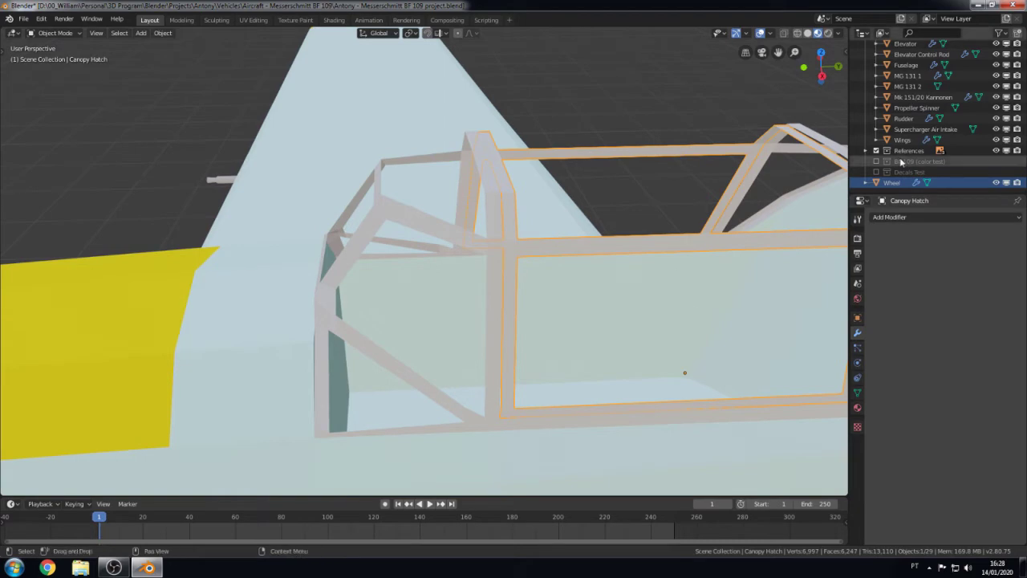
# Step: Move the Wheel object into the Landing Gear collection
pyautogui.click(892, 183)
pyautogui.press('m')
pyautogui.click(649, 360)
pyautogui.moveTo(649, 360)
pyautogui.mouseDown(button='middle')
pyautogui.moveTo(461, 366)
pyautogui.moveTo(369, 397)
pyautogui.mouseUp(button='middle')
# Step: Reselect the Canopy Hatch and inspect it briefly in Edit Mode
pyautogui.click(562, 281)
pyautogui.press('Tab')
pyautogui.moveTo(561, 281)
pyautogui.mouseDown(button='middle')
pyautogui.moveTo(498, 142)
pyautogui.moveTo(416, 261)
pyautogui.mouseUp(button='middle')
pyautogui.press('Tab')
pyautogui.scroll(3, 416, 261)
pyautogui.moveTo(472, 280); pyautogui.dragTo(446, 277, button='middle')
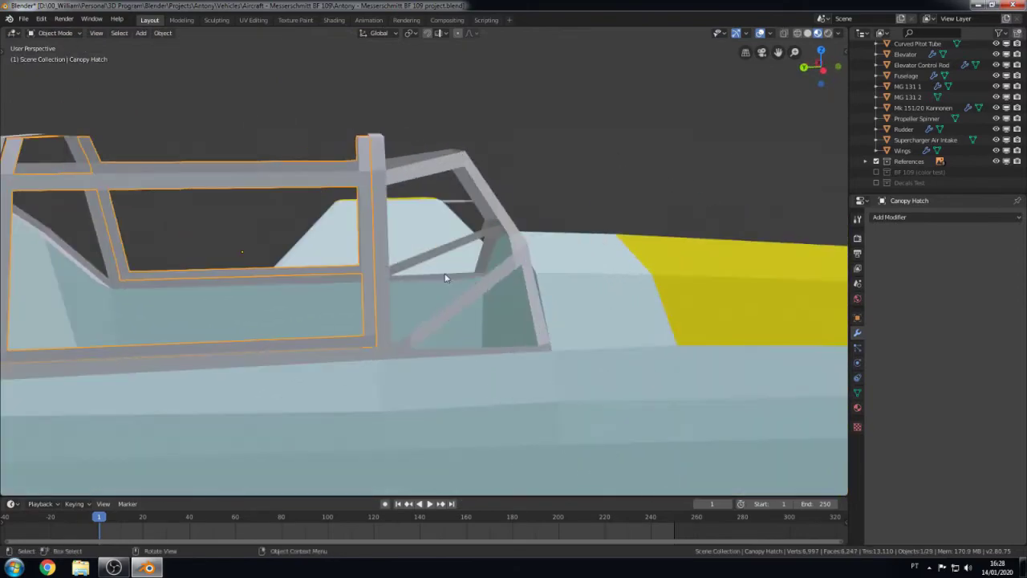
# Step: Check the Canopy Hatch from the right side and top orthographic views
pyautogui.press('KP_3')
pyautogui.scroll(-2, 432, 296)
pyautogui.moveTo(640, 248); pyautogui.dragTo(538, 294, button='middle')
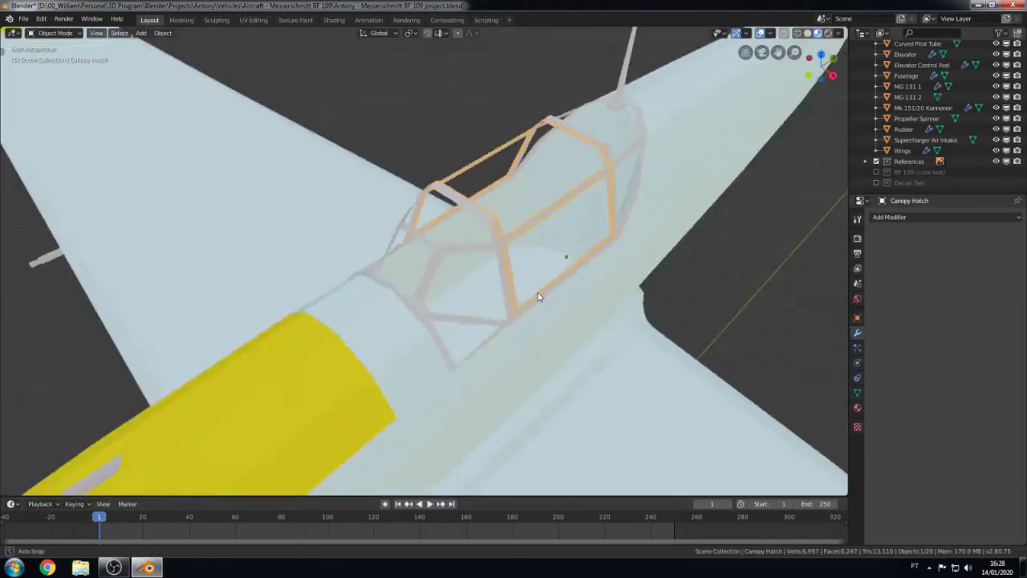
pyautogui.press('`')
pyautogui.click(538, 355)
pyautogui.scroll(4, 423, 205)
pyautogui.press('Tab')
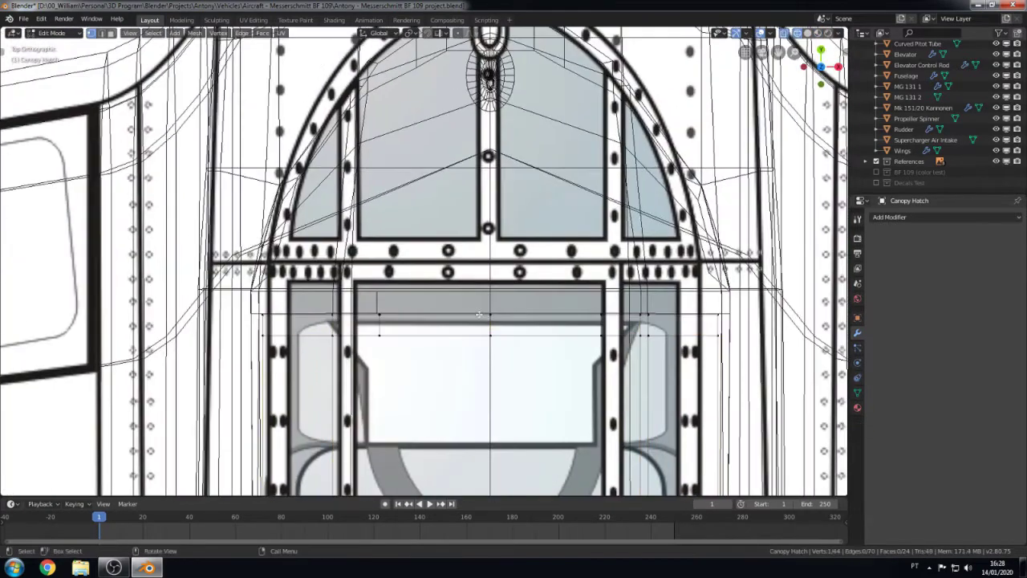
pyautogui.press('Tab')
# Step: Inspect the Fuselage in Edit Mode with Look Dev and wireframe shading, then restore solid
pyautogui.click(508, 311)
pyautogui.press('Tab')
pyautogui.scroll(-2, 497, 289)
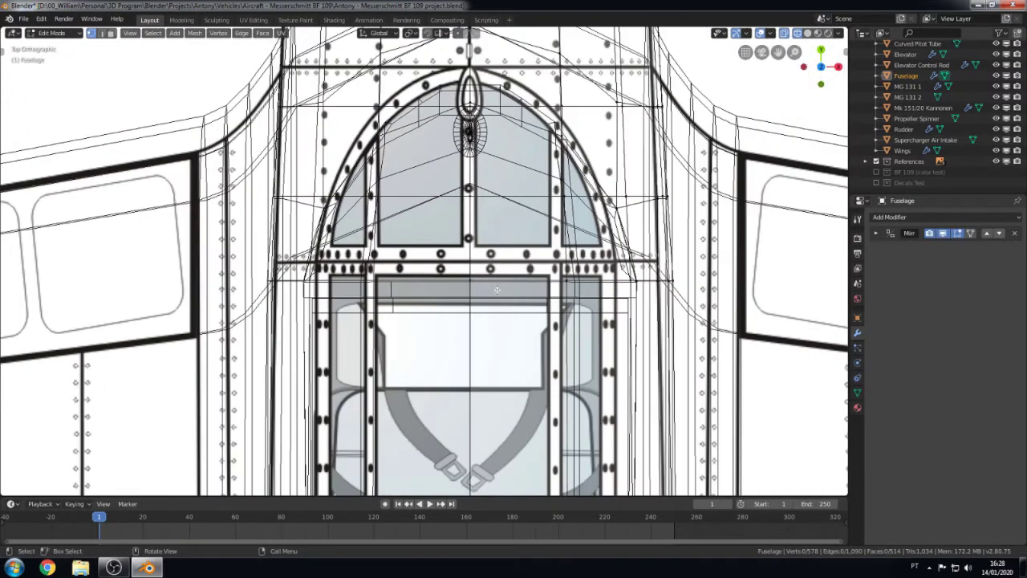
pyautogui.click(460, 189)
pyautogui.hotkey('shift', 'z')
pyautogui.moveTo(477, 241); pyautogui.dragTo(483, 234, button='middle')
pyautogui.press('Tab')
pyautogui.hotkey('shift', 'z')
# Step: Edit the Canopy mesh in wireframe shading from the top orthographic view
pyautogui.click(472, 188)
pyautogui.press('Tab')
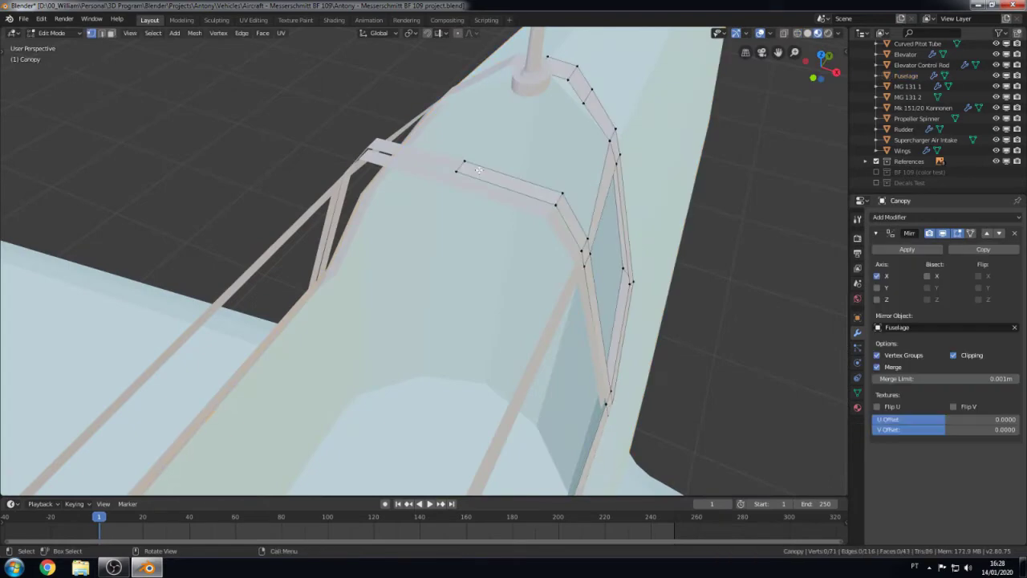
pyautogui.press('z')
pyautogui.click(475, 230)
pyautogui.moveTo(473, 173); pyautogui.dragTo(456, 219, button='middle')
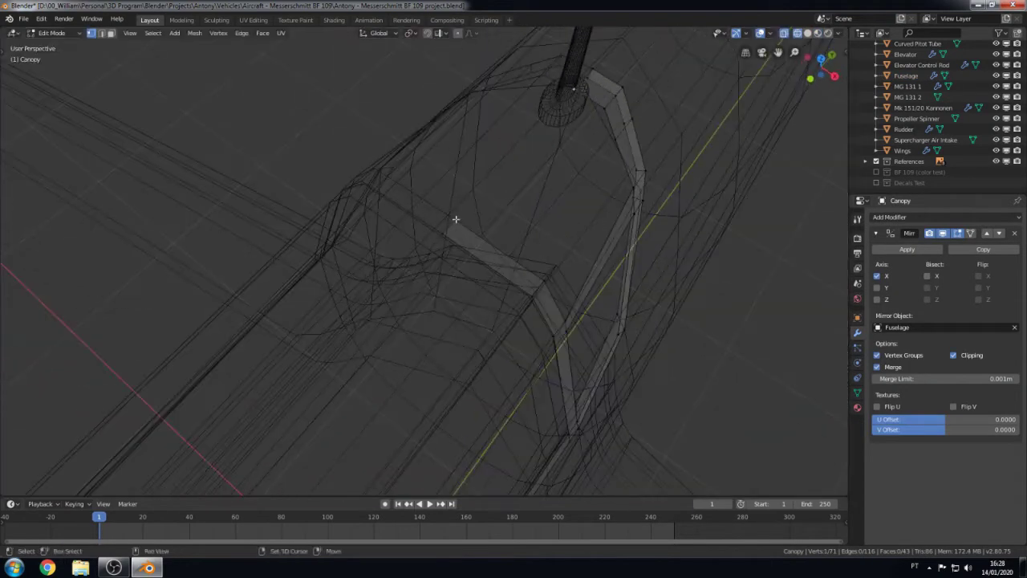
pyautogui.press('KP_7')
# Step: Add a loop cut across the canopy frame and slide its new edge along the frame
pyautogui.hotkey('ctrl', 'r')
pyautogui.click(496, 291)
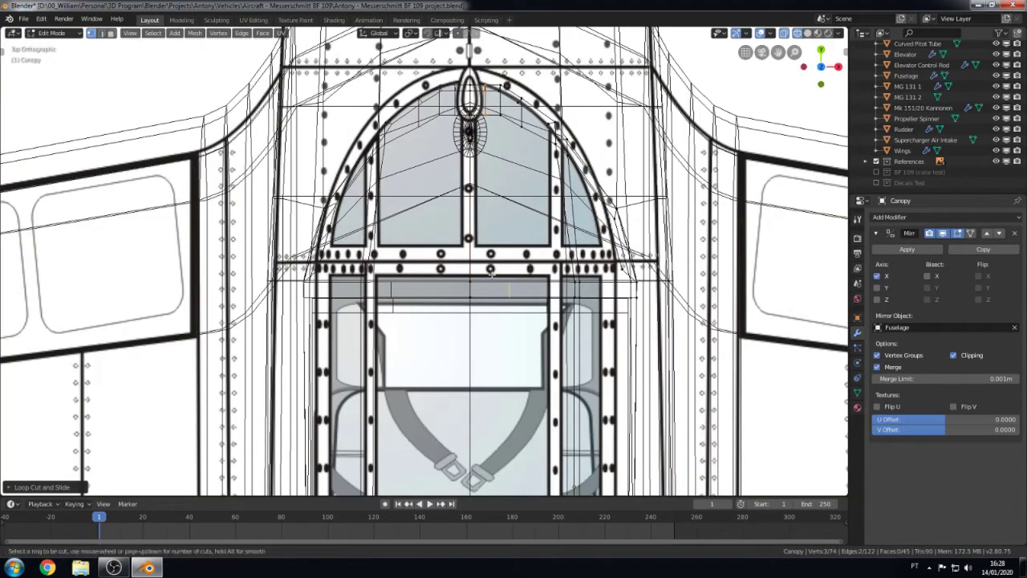
pyautogui.click(464, 276)
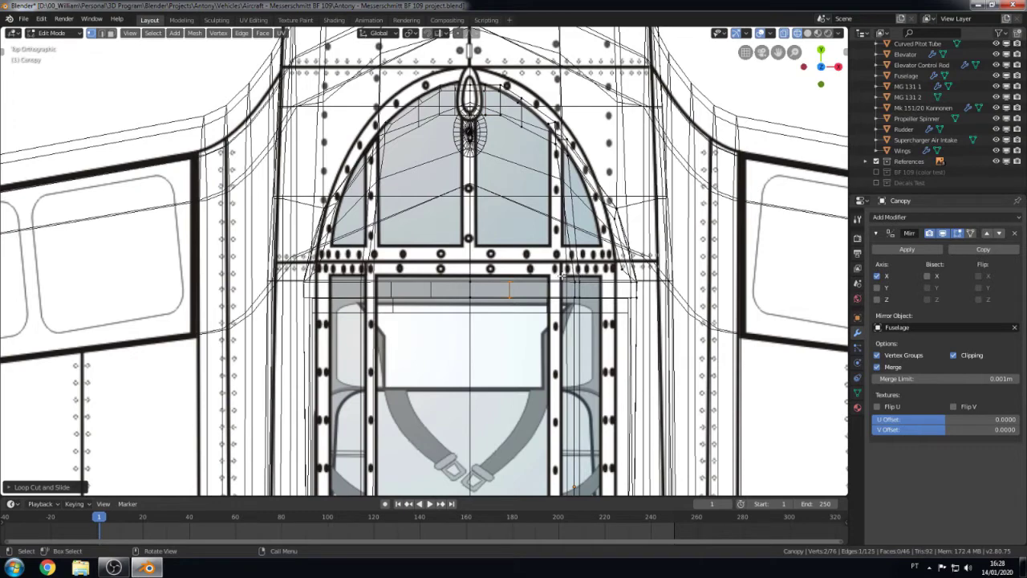
pyautogui.moveTo(563, 274); pyautogui.dragTo(492, 231, button='middle')
pyautogui.press('g')
pyautogui.press('g')
pyautogui.click(517, 242)
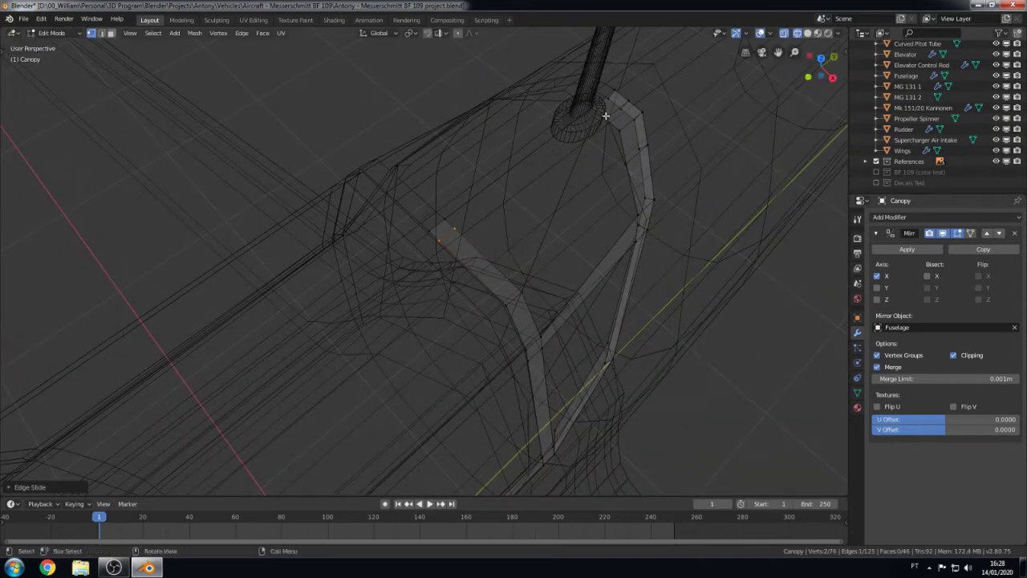
# Step: Circle-select frame vertices and slide them onto the top-view reference bars
pyautogui.press('KP_1')
pyautogui.scroll(3, 602, 162)
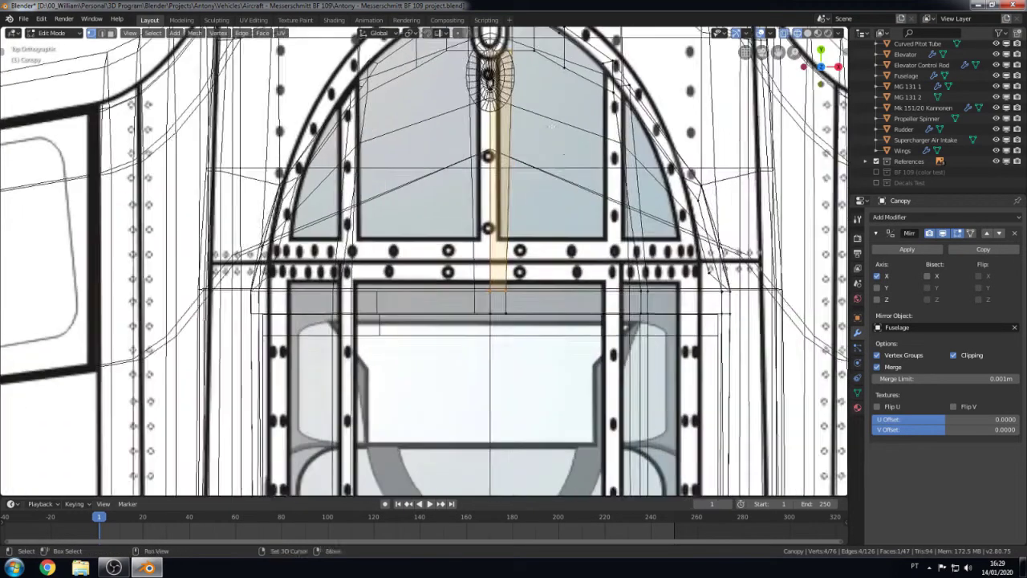
pyautogui.scroll(3, 520, 90)
pyautogui.scroll(-2, 520, 362)
pyautogui.scroll(-2, 495, 356)
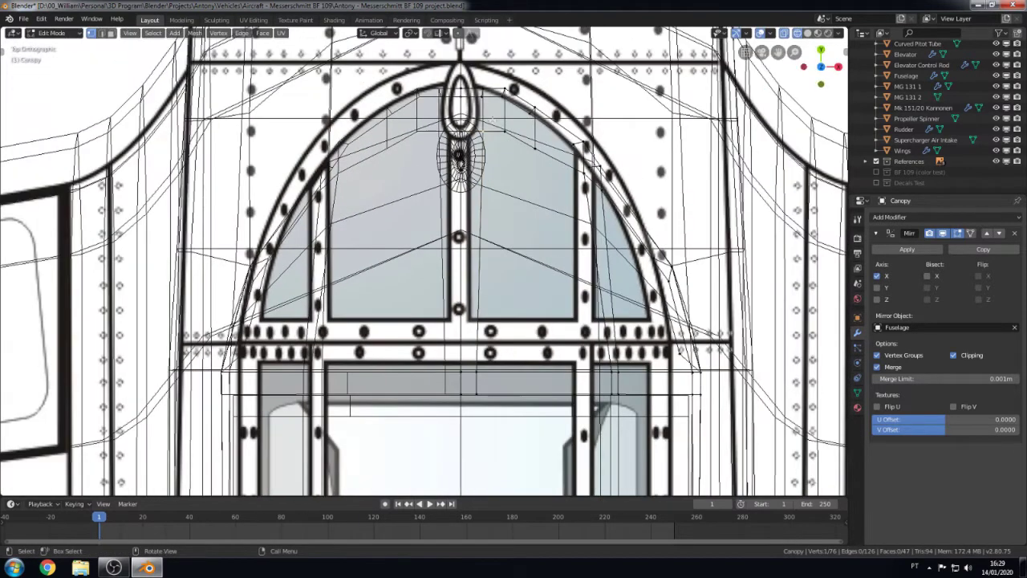
pyautogui.moveTo(458, 149)
pyautogui.mouseDown(button='middle')
pyautogui.moveTo(452, 115)
pyautogui.moveTo(542, 150)
pyautogui.mouseUp(button='middle')
pyautogui.press('c')
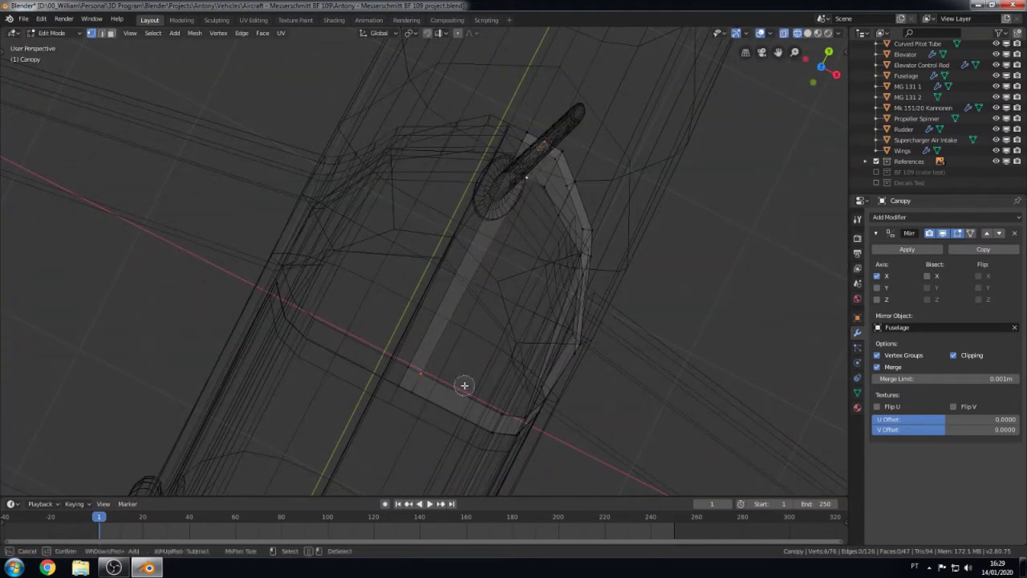
pyautogui.press('KP_7')
pyautogui.press('g')
pyautogui.press('g')
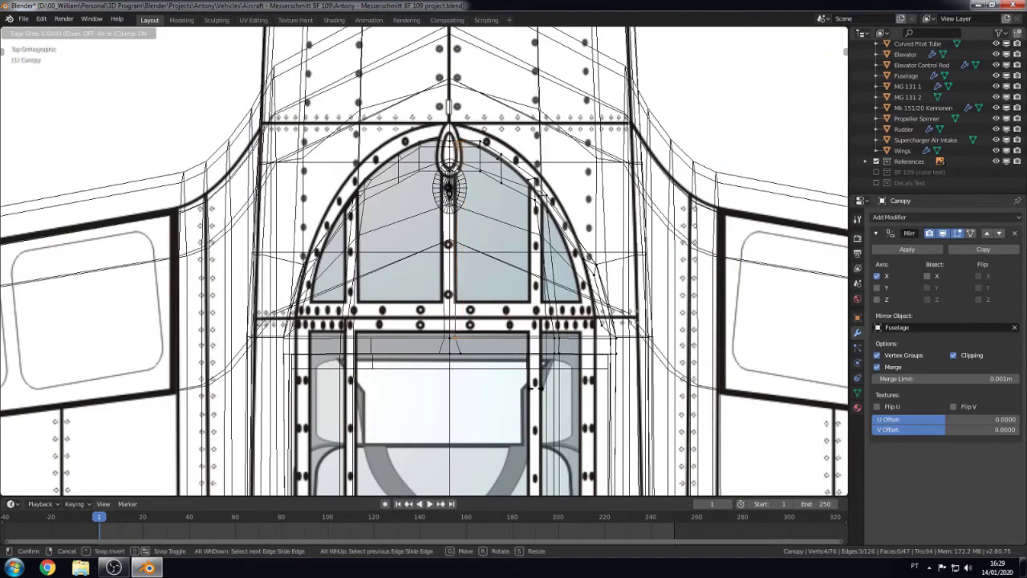
pyautogui.scroll(2, 532, 387)
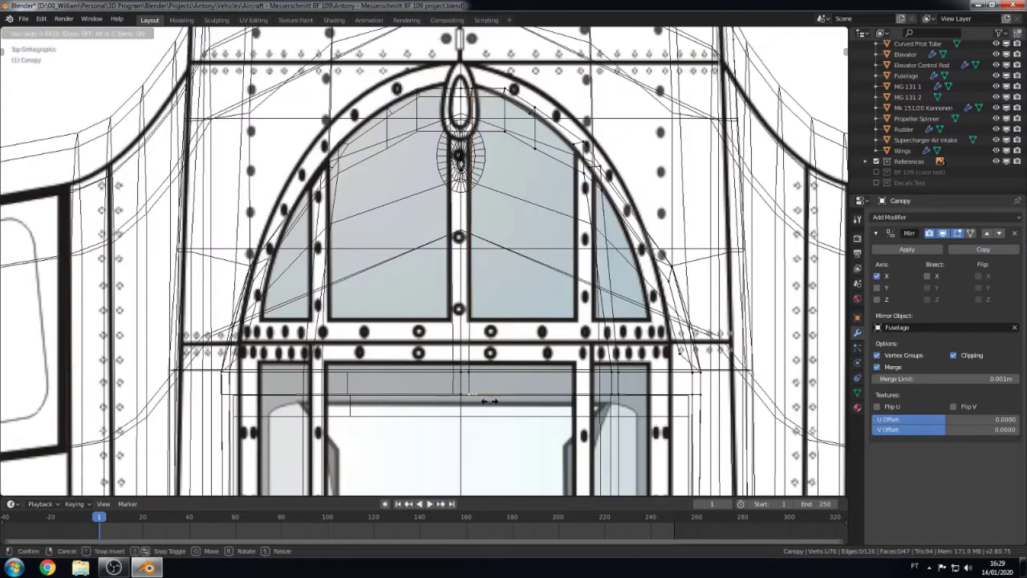
pyautogui.click(488, 401)
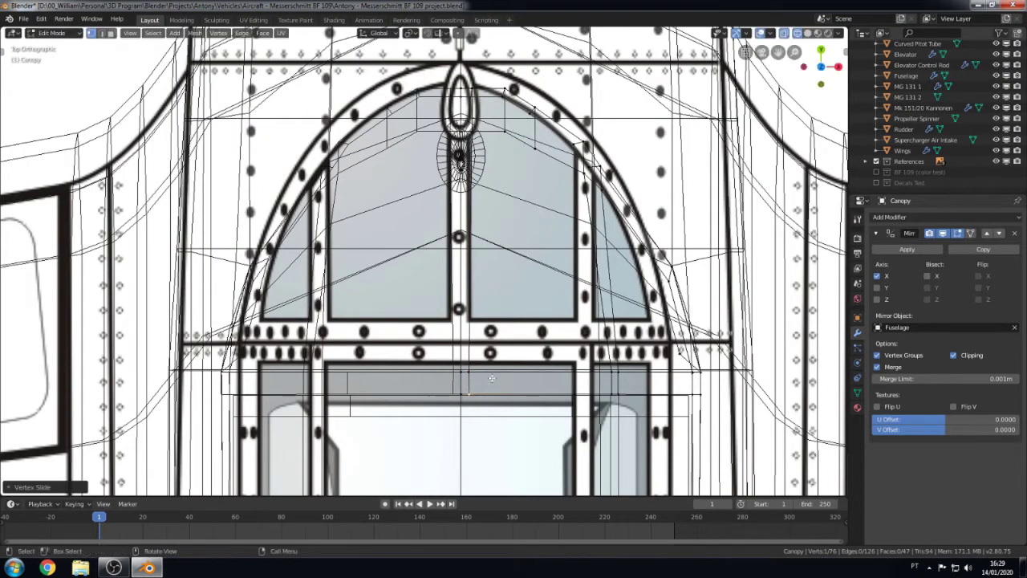
# Step: Slide a lower rail vertex along its edge twice, then check shading and leave Edit Mode
pyautogui.scroll(4, 504, 266)
pyautogui.press('g')
pyautogui.press('g')
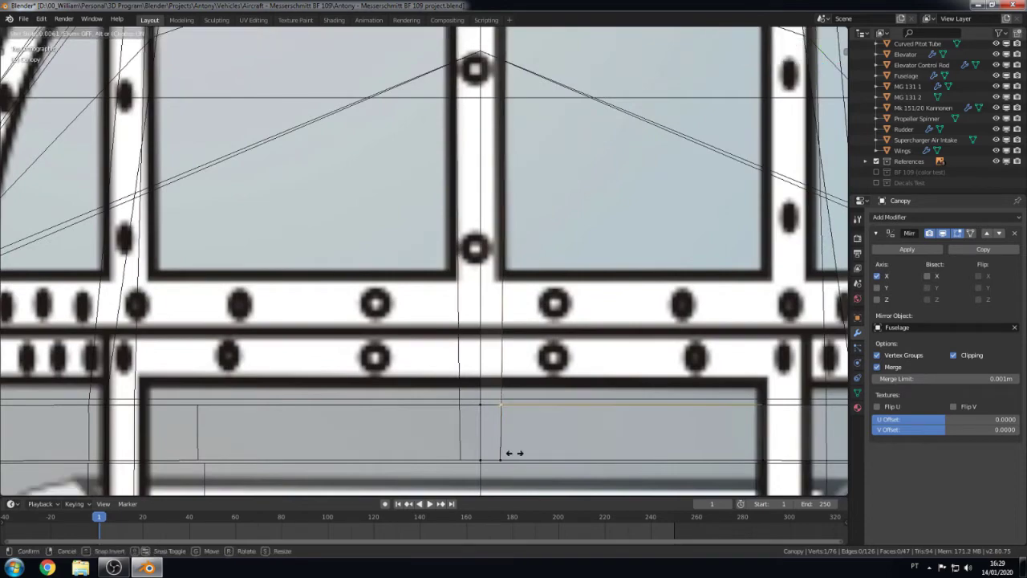
pyautogui.click(512, 453)
pyautogui.press('g')
pyautogui.press('g')
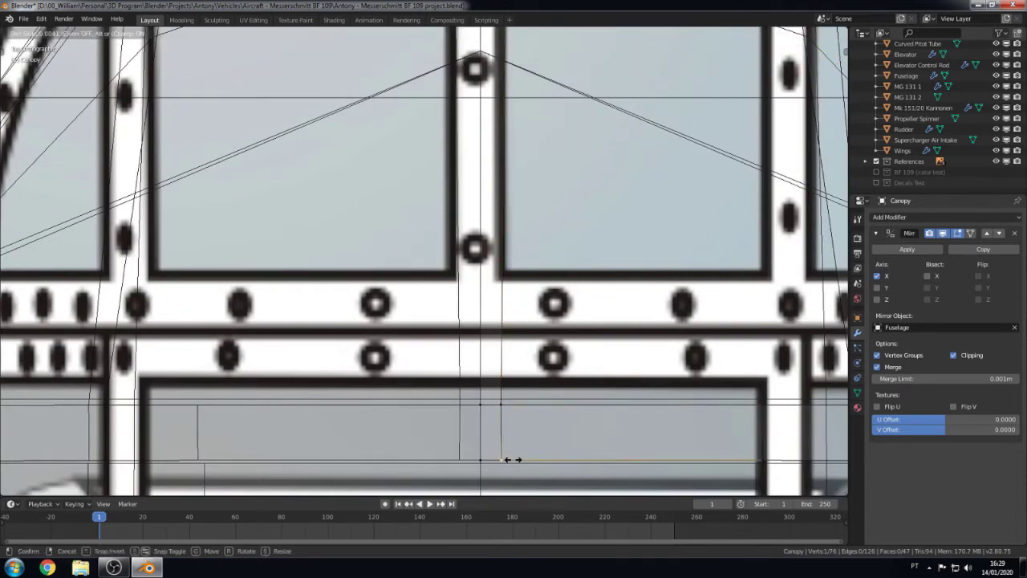
pyautogui.click(506, 456)
pyautogui.scroll(-5, 504, 454)
pyautogui.hotkey('shift', 'z')
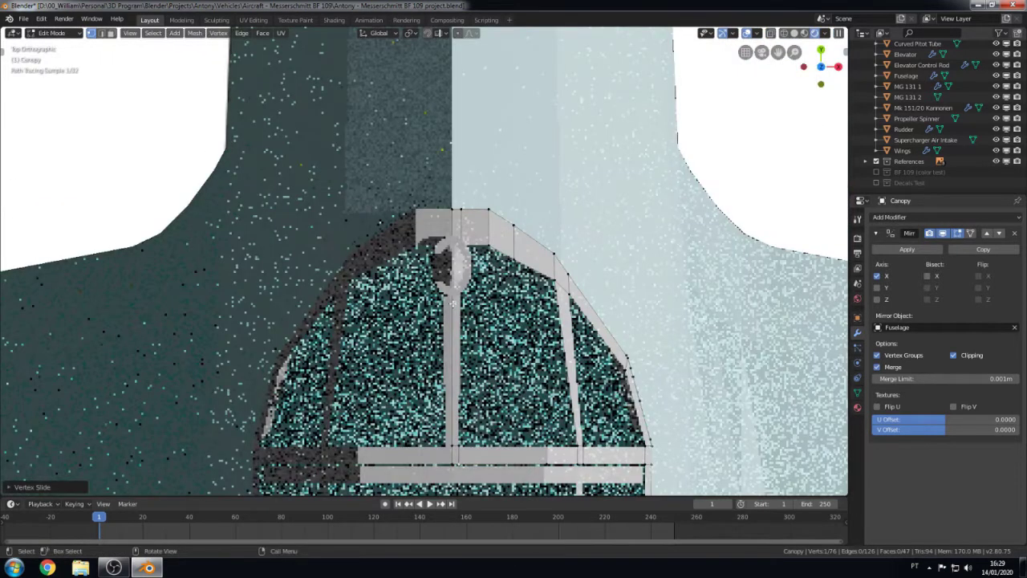
pyautogui.hotkey('shift', 'z')
pyautogui.moveTo(452, 303); pyautogui.dragTo(397, 293, button='middle')
pyautogui.press('Tab')
# Step: In the Canopy Hatch mesh, move a corner vertex and nudge the hatch's top edge into place
pyautogui.scroll(5, 329, 284)
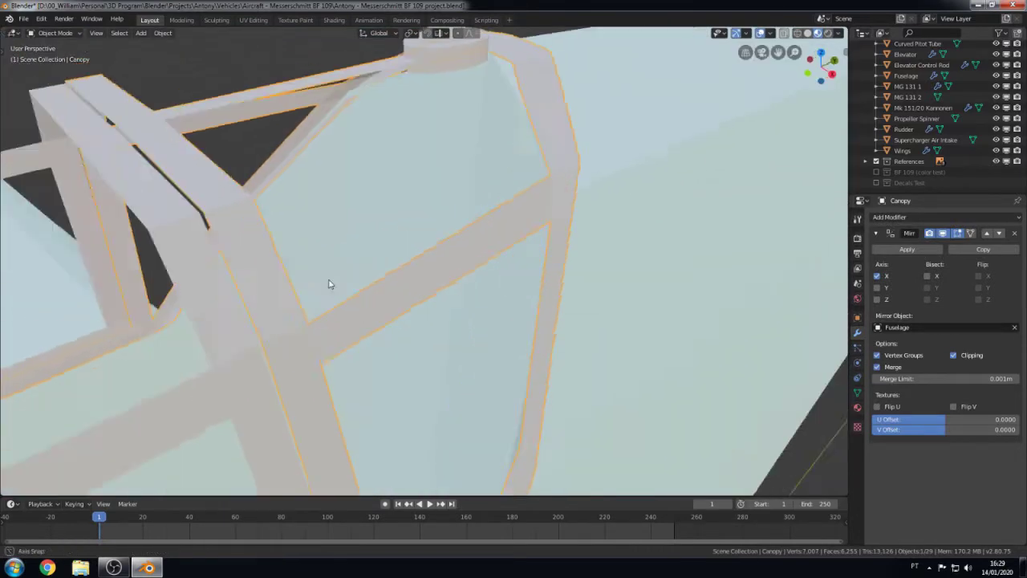
pyautogui.moveTo(329, 284)
pyautogui.mouseDown(button='middle')
pyautogui.moveTo(374, 275)
pyautogui.moveTo(433, 214)
pyautogui.mouseUp(button='middle')
pyautogui.click(565, 162)
pyautogui.press('Tab')
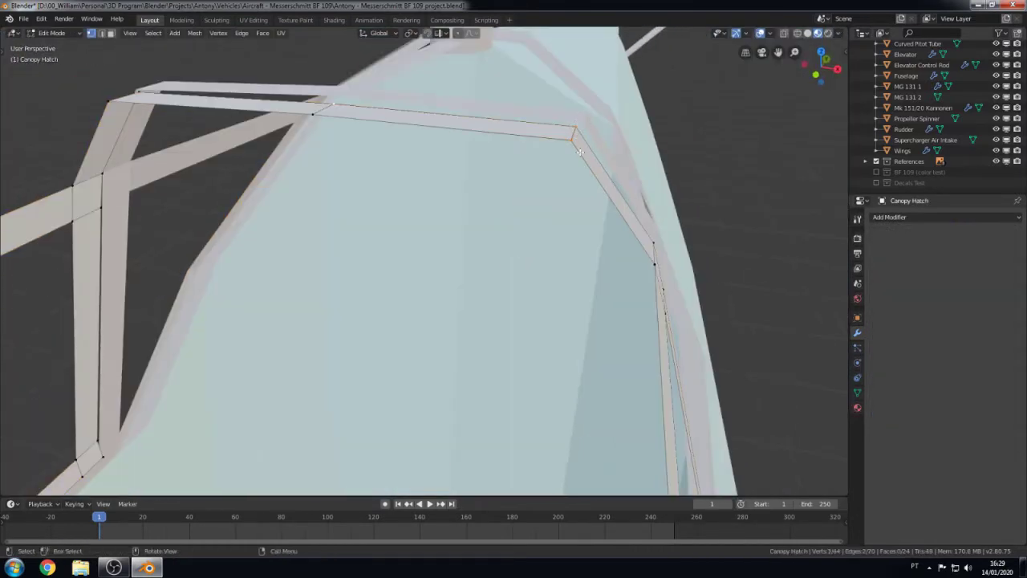
pyautogui.press('Escape')
pyautogui.press('g')
pyautogui.click(418, 169)
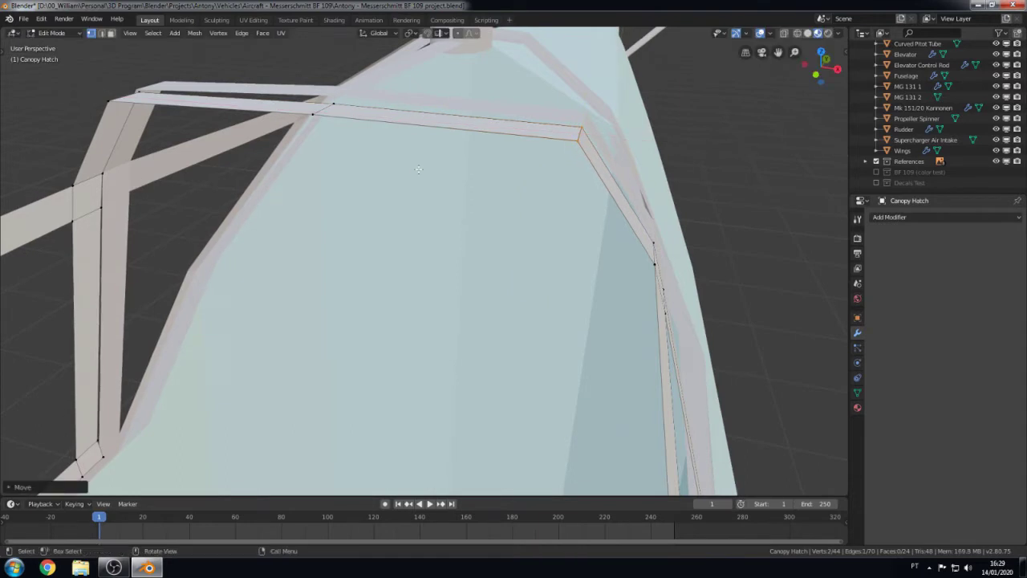
pyautogui.click(387, 150)
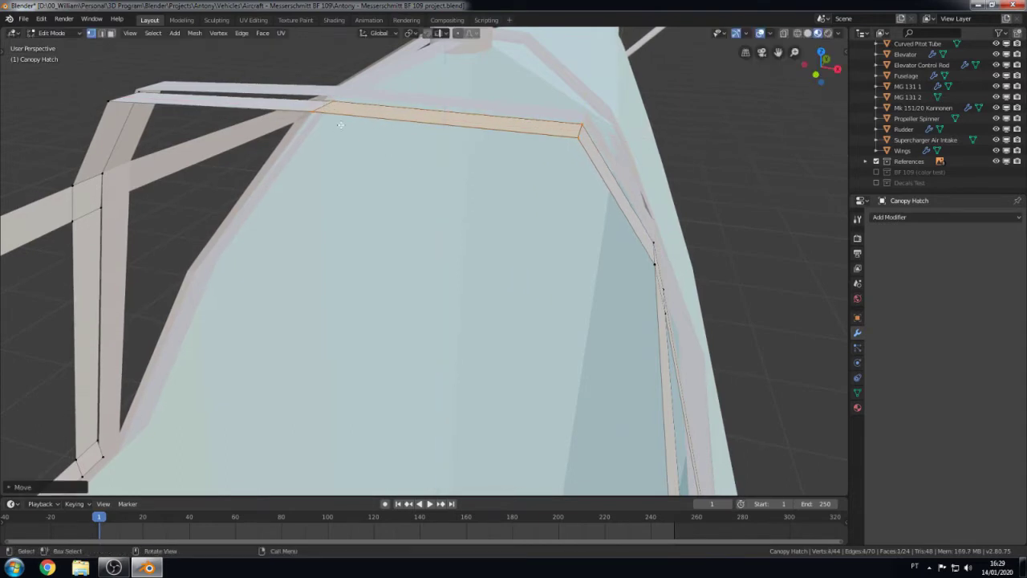
# Step: Shift another vertex and the hatch-corner edge to fit the canopy frame
pyautogui.press('Escape')
pyautogui.moveTo(355, 126)
pyautogui.mouseDown(button='middle')
pyautogui.moveTo(494, 256)
pyautogui.moveTo(601, 254)
pyautogui.moveTo(771, 192)
pyautogui.mouseUp(button='middle')
pyautogui.press('g')
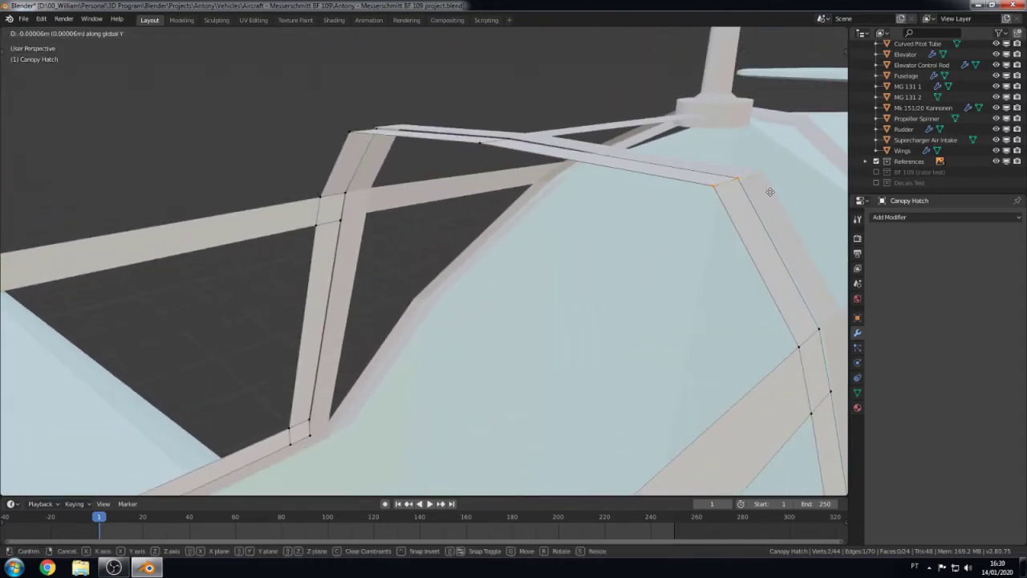
pyautogui.click(772, 192)
pyautogui.keyDown('alt'); pyautogui.click(818, 356); pyautogui.keyUp('alt')
pyautogui.press('g')
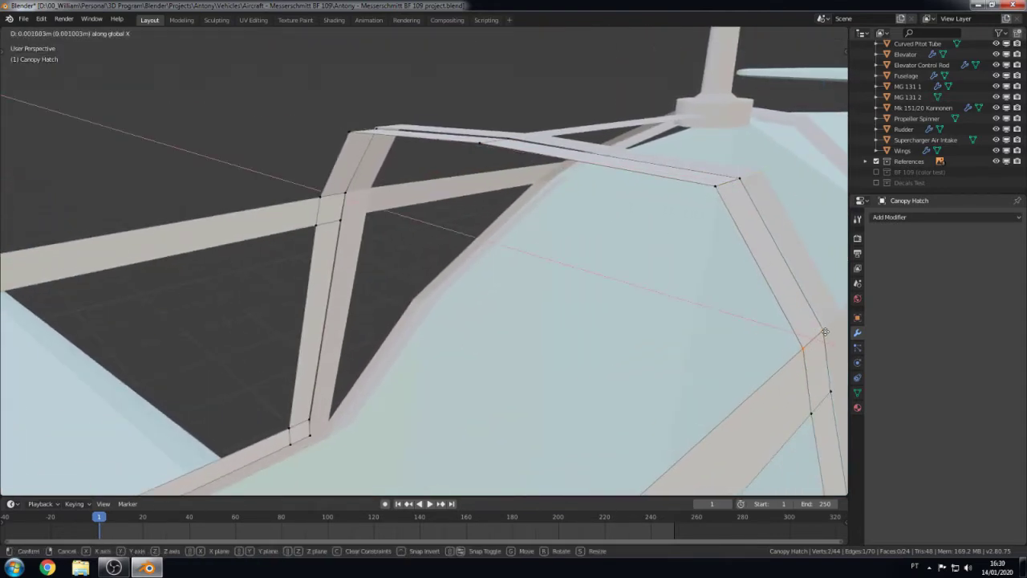
pyautogui.click(825, 331)
pyautogui.scroll(-3, 705, 332)
pyautogui.moveTo(570, 293); pyautogui.dragTo(590, 168, button='middle')
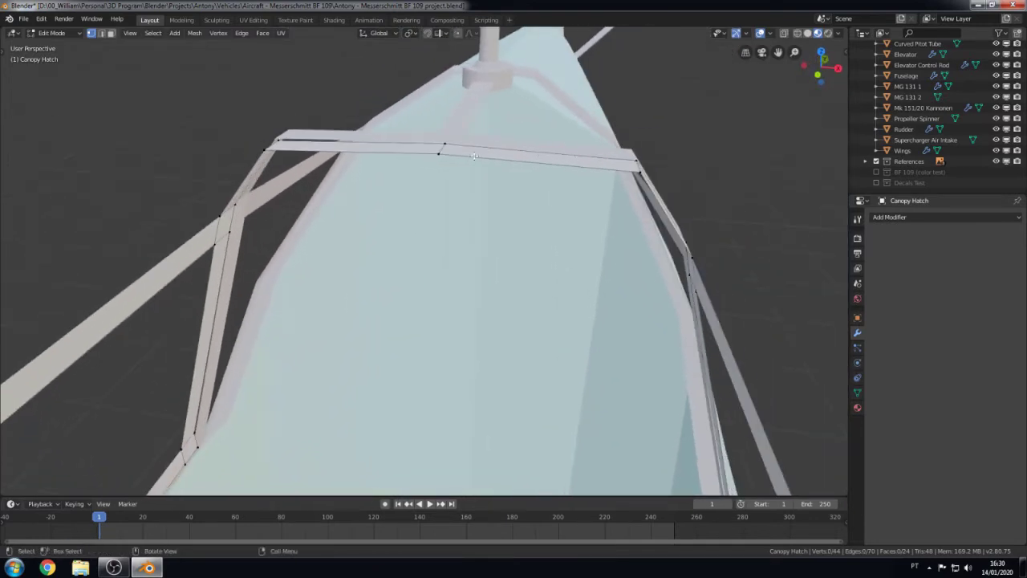
pyautogui.press('Escape')
pyautogui.press('Tab')
# Step: In right-side wireframe, move the hatch frame's corner vertices onto the blueprint's reference bar
pyautogui.moveTo(442, 152)
pyautogui.mouseDown(button='middle')
pyautogui.moveTo(570, 204)
pyautogui.moveTo(640, 218)
pyautogui.mouseUp(button='middle')
pyautogui.press('KP_3')
pyautogui.scroll(-4, 647, 230)
pyautogui.press('Tab')
pyautogui.press('z')
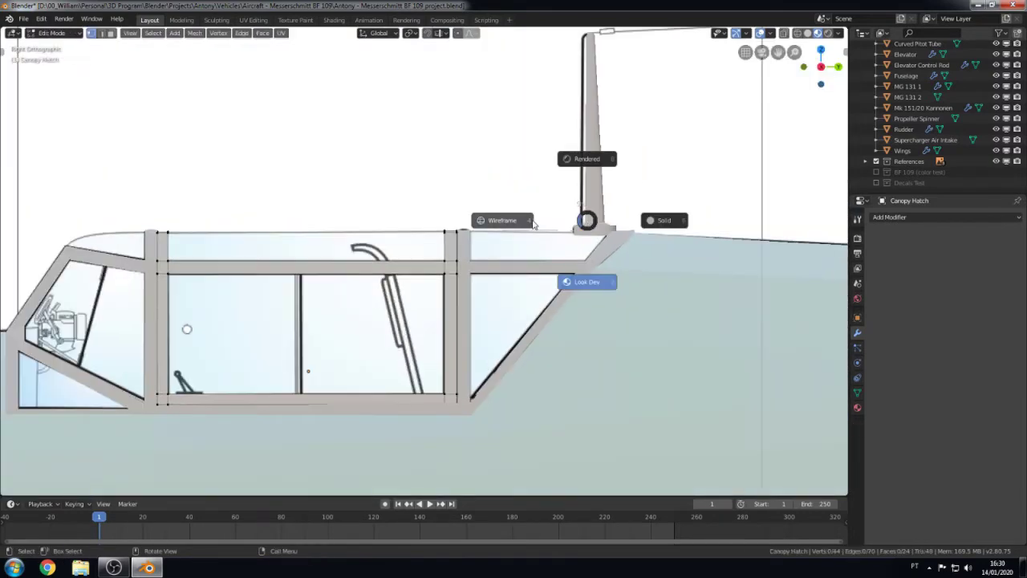
pyautogui.moveTo(454, 438); pyautogui.dragTo(454, 437)
pyautogui.scroll(5, 573, 231)
pyautogui.scroll(2, 572, 230)
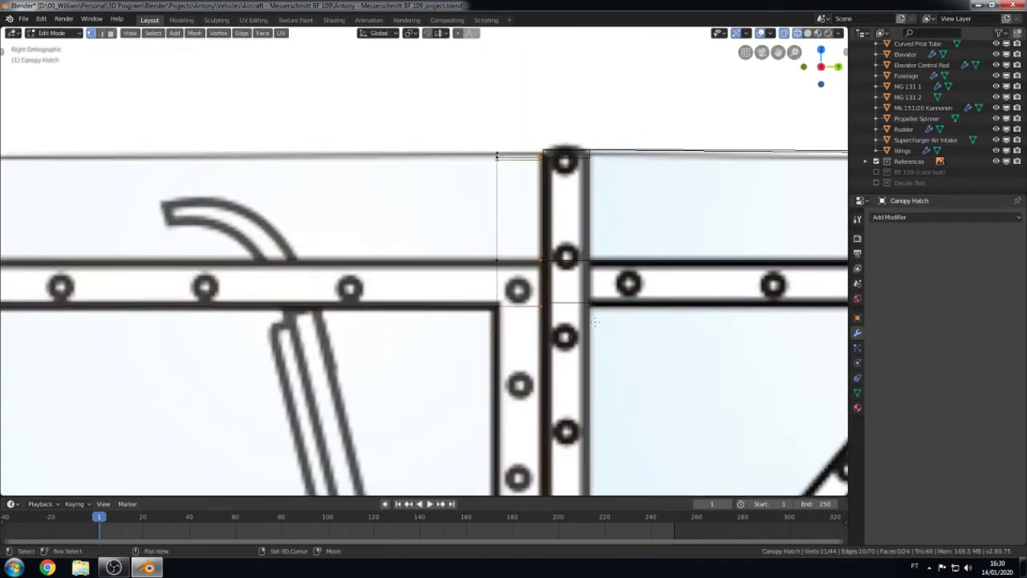
pyautogui.scroll(-4, 524, 273)
pyautogui.scroll(8, 524, 281)
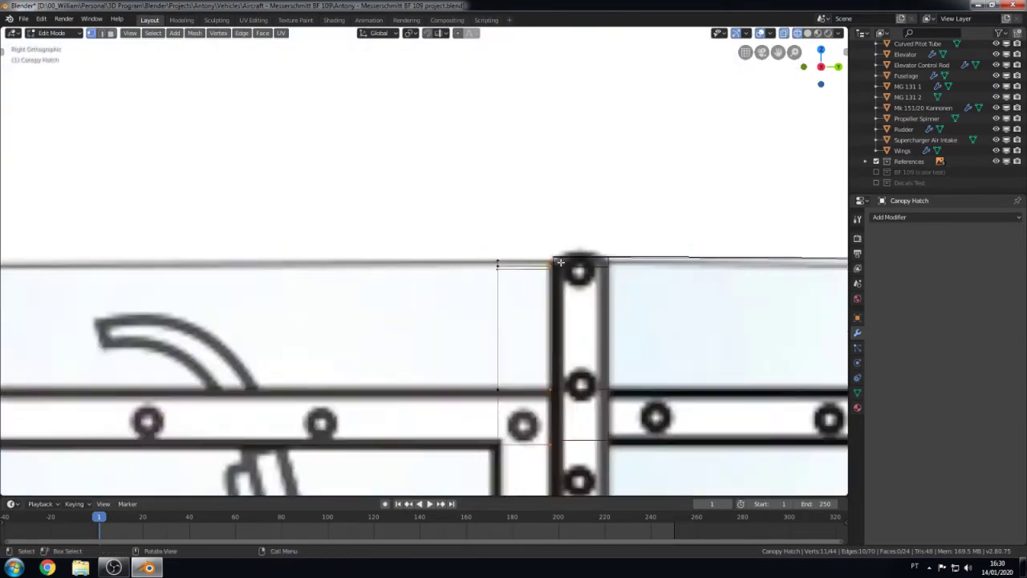
pyautogui.scroll(4, 525, 293)
pyautogui.press('g')
pyautogui.click(526, 299)
# Step: Return to Object Mode and select the whole Canopy Hatch frame in perspective view
pyautogui.press('Tab')
pyautogui.scroll(-5, 492, 271)
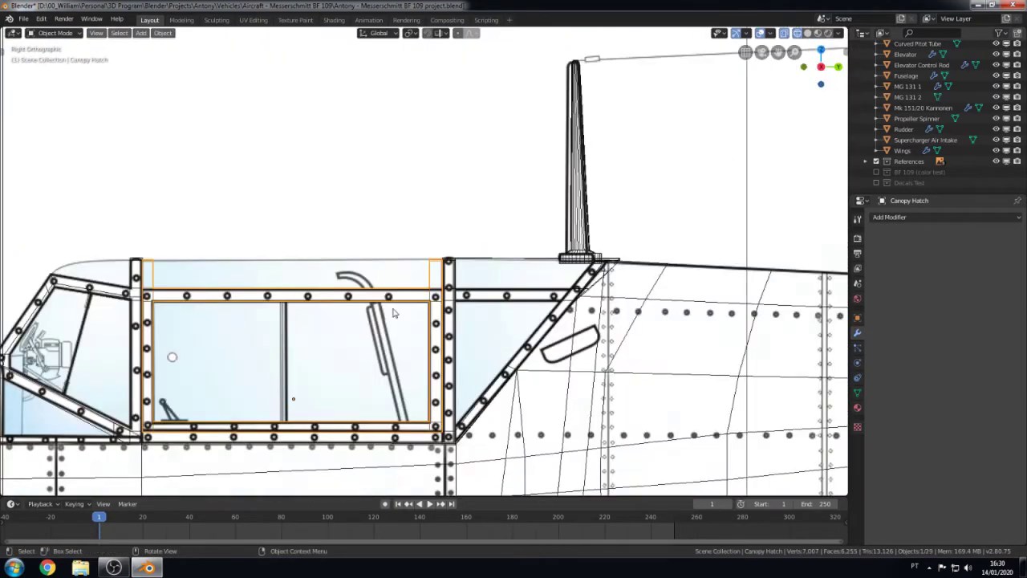
pyautogui.scroll(3, 492, 270)
pyautogui.scroll(2, 492, 270)
pyautogui.moveTo(492, 271); pyautogui.dragTo(597, 341, button='middle')
pyautogui.press('Tab')
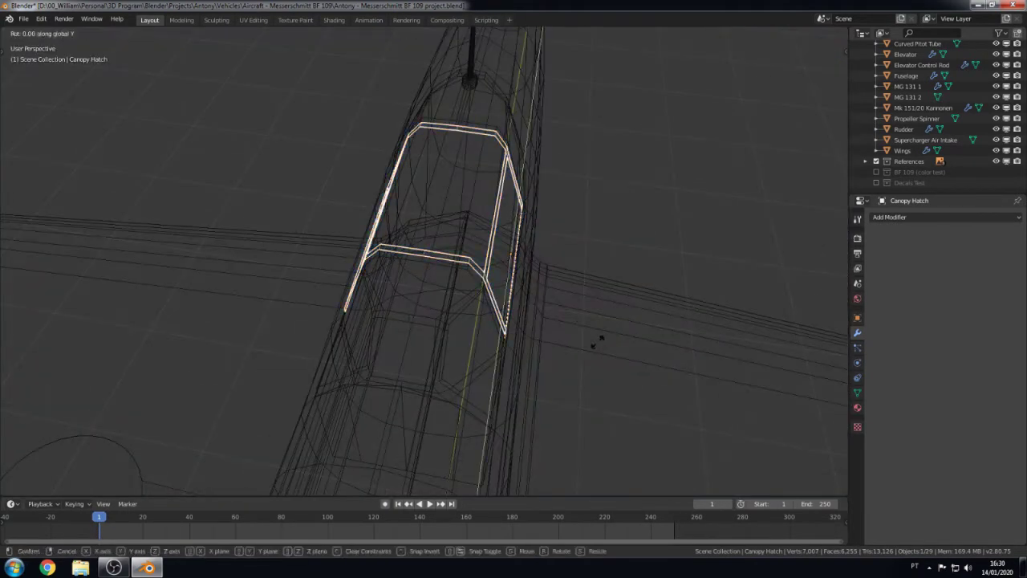
pyautogui.press('Tab')
pyautogui.press('Tab')
pyautogui.moveTo(412, 271); pyautogui.dragTo(427, 299, button='middle')
pyautogui.scroll(-5, 427, 299)
pyautogui.moveTo(431, 337)
pyautogui.mouseDown()
pyautogui.moveTo(240, 412)
pyautogui.moveTo(243, 362)
pyautogui.mouseUp()
pyautogui.press('Tab')
# Step: Set the hatch's origin to the 3D cursor, then test-rotate and cancel
pyautogui.press('F3')
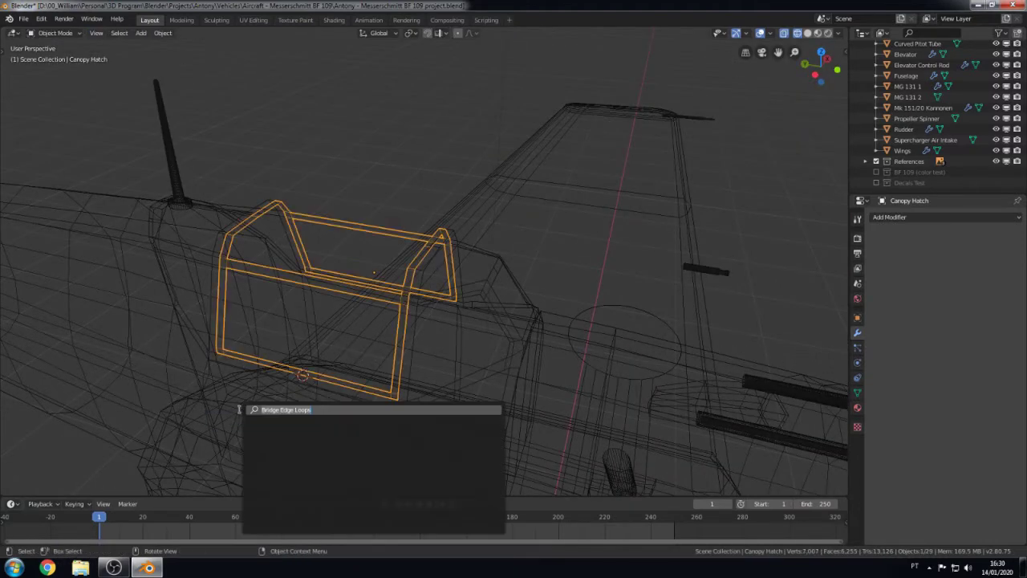
pyautogui.write('set ori')
pyautogui.press('Return')
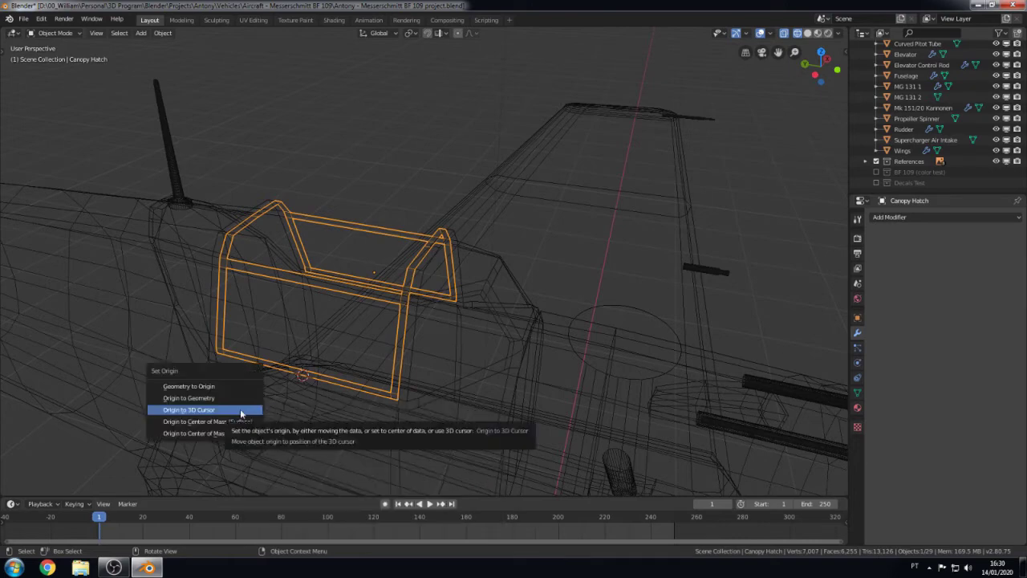
pyautogui.click(241, 409)
pyautogui.moveTo(241, 402)
pyautogui.mouseDown(button='middle')
pyautogui.moveTo(370, 239)
pyautogui.moveTo(243, 363)
pyautogui.moveTo(217, 459)
pyautogui.moveTo(369, 337)
pyautogui.moveTo(407, 365)
pyautogui.moveTo(509, 291)
pyautogui.moveTo(460, 311)
pyautogui.moveTo(471, 307)
pyautogui.mouseUp(button='middle')
pyautogui.press('r')
pyautogui.press('Escape')
# Step: Switch back to solid shading and check the closed hatch against the side blueprint
pyautogui.hotkey('alt', 'a')
pyautogui.hotkey('shift', 'z')
pyautogui.scroll(3, 407, 365)
pyautogui.scroll(-3, 509, 292)
pyautogui.press('KP_3')
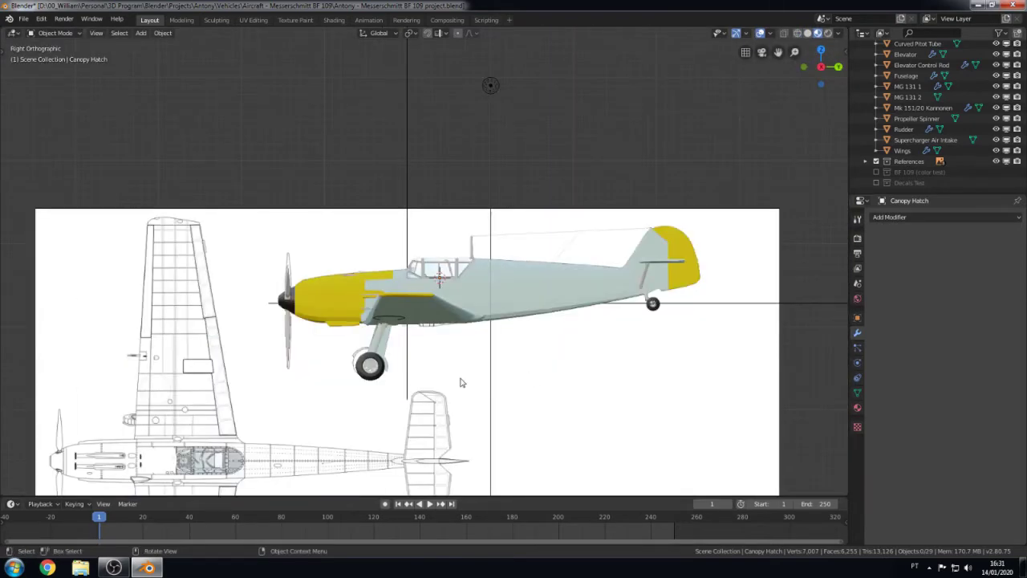
pyautogui.moveTo(461, 383)
pyautogui.mouseDown(button='middle')
pyautogui.moveTo(449, 401)
pyautogui.moveTo(440, 357)
pyautogui.moveTo(583, 360)
pyautogui.moveTo(432, 341)
pyautogui.mouseUp(button='middle')
pyautogui.scroll(3, 443, 415)
pyautogui.scroll(-3, 442, 414)
pyautogui.scroll(3, 440, 357)
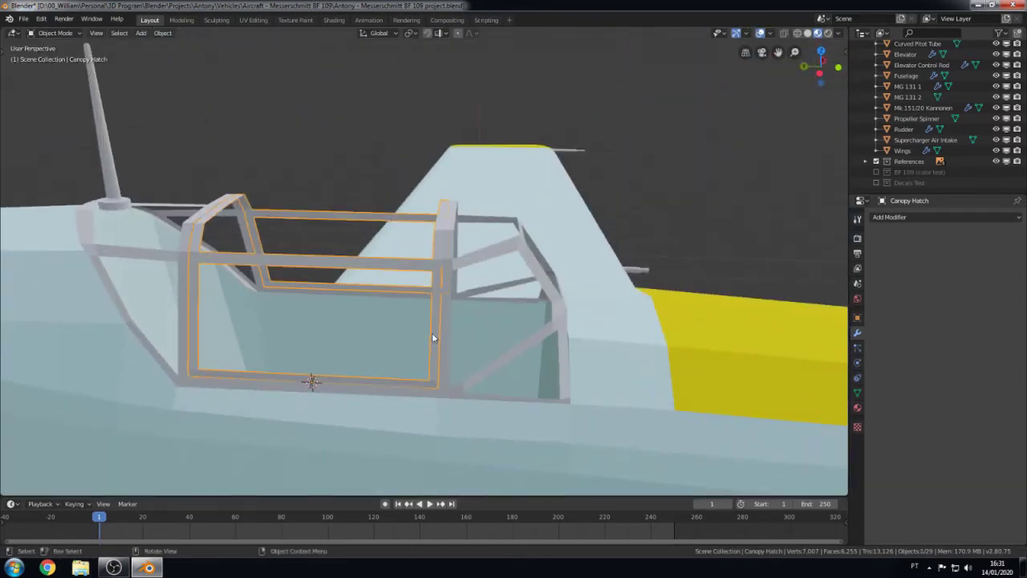
pyautogui.press('Tab')
# Step: In right-side view, brush-select the hatch window's top and bottom edges, then clear the selection
pyautogui.press('KP_3')
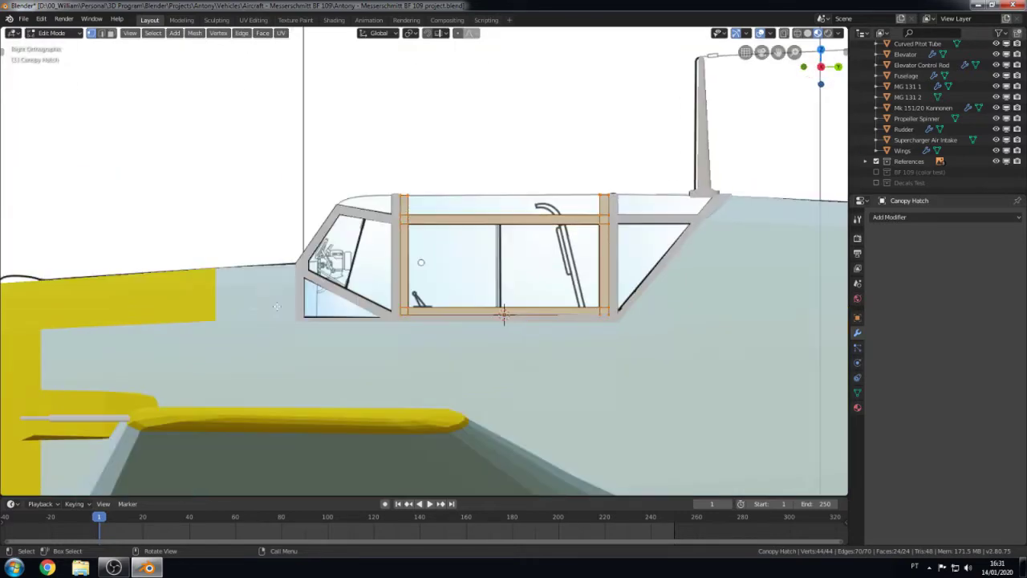
pyautogui.scroll(2, 421, 262)
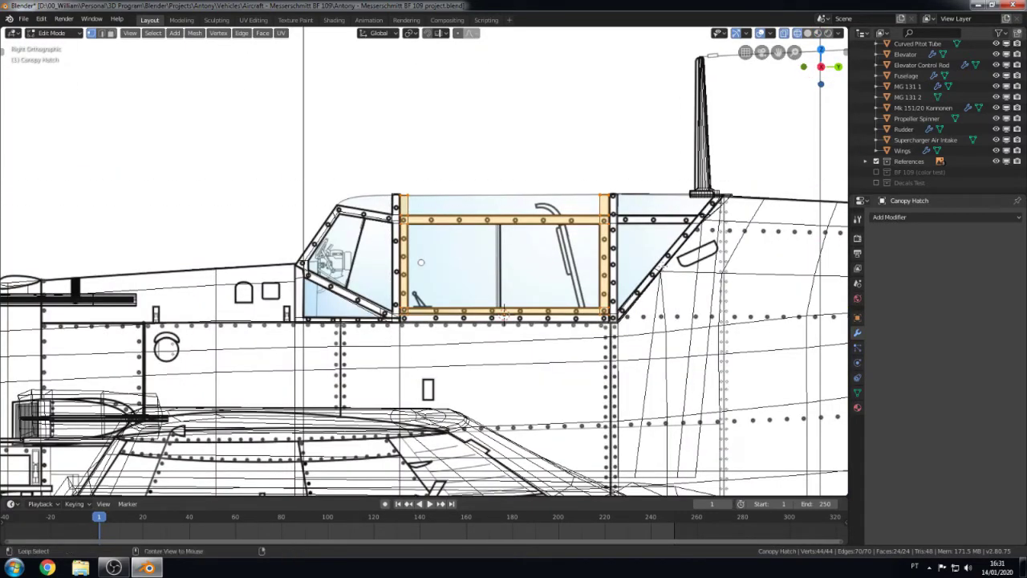
pyautogui.press('Tab')
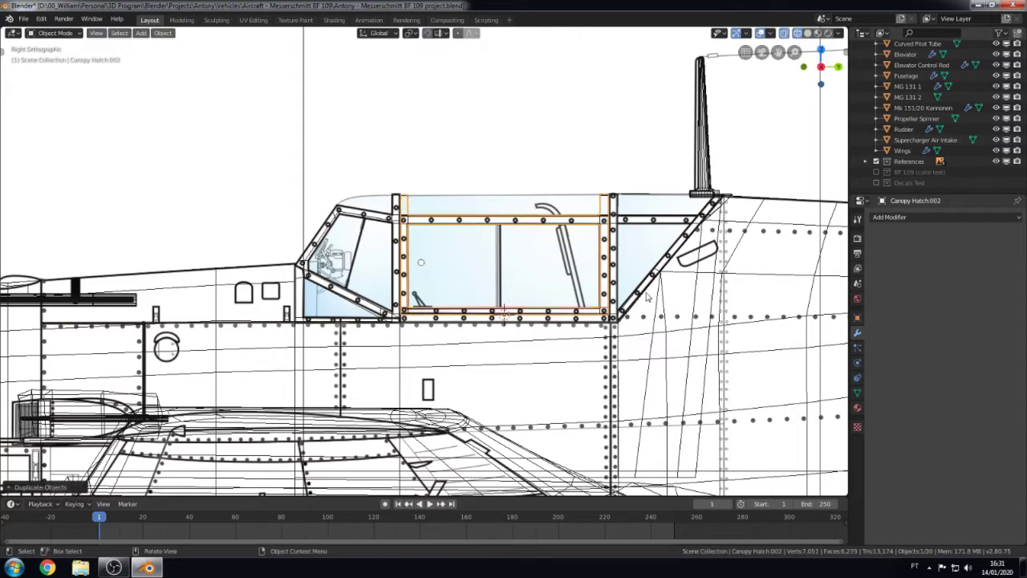
pyautogui.press('Tab')
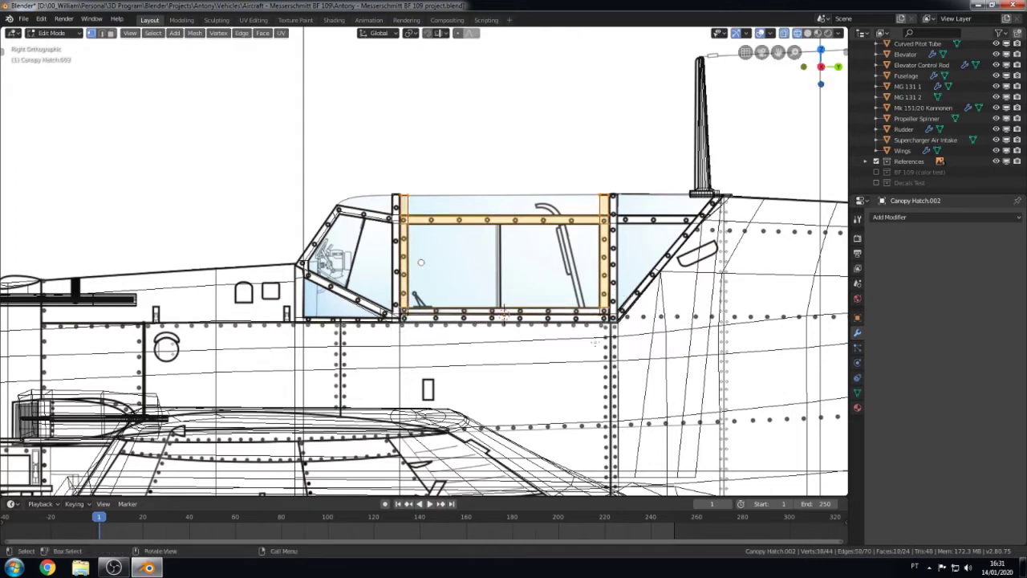
pyautogui.hotkey('alt', 'a')
pyautogui.scroll(2, 421, 261)
pyautogui.scroll(1, 420, 261)
pyautogui.press('c')
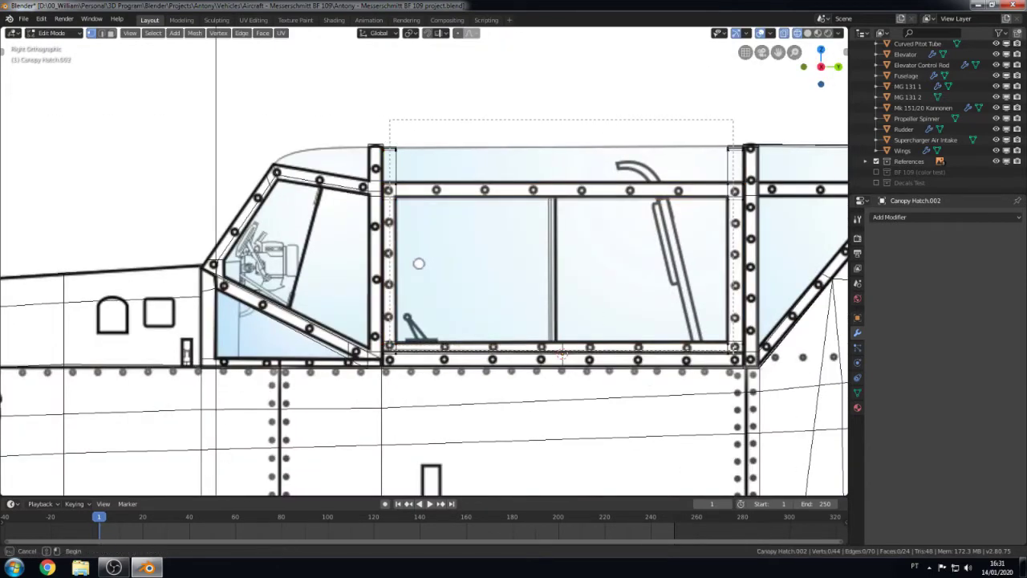
pyautogui.moveTo(419, 263); pyautogui.dragTo(420, 260)
pyautogui.rightClick(419, 259)
pyautogui.moveTo(420, 259)
pyautogui.mouseDown(button='middle')
pyautogui.moveTo(591, 298)
pyautogui.moveTo(360, 305)
pyautogui.moveTo(273, 319)
pyautogui.moveTo(147, 234)
pyautogui.mouseUp(button='middle')
pyautogui.hotkey('alt', 'a')
# Step: Fill the hatch's lower and upper window openings with faces
pyautogui.keyDown('alt'); pyautogui.click(140, 245); pyautogui.keyUp('alt')
pyautogui.press('f')
pyautogui.keyDown('alt'); pyautogui.click(364, 223); pyautogui.keyUp('alt')
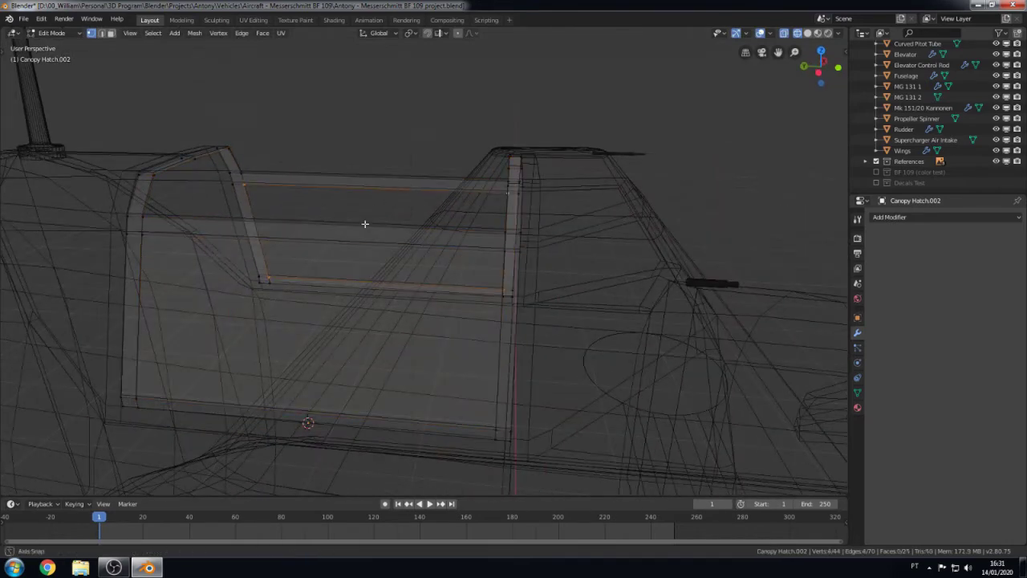
pyautogui.moveTo(364, 223); pyautogui.dragTo(143, 230, button='middle')
pyautogui.moveTo(407, 216)
pyautogui.mouseDown(button='middle')
pyautogui.moveTo(516, 245)
pyautogui.moveTo(533, 168)
pyautogui.mouseUp(button='middle')
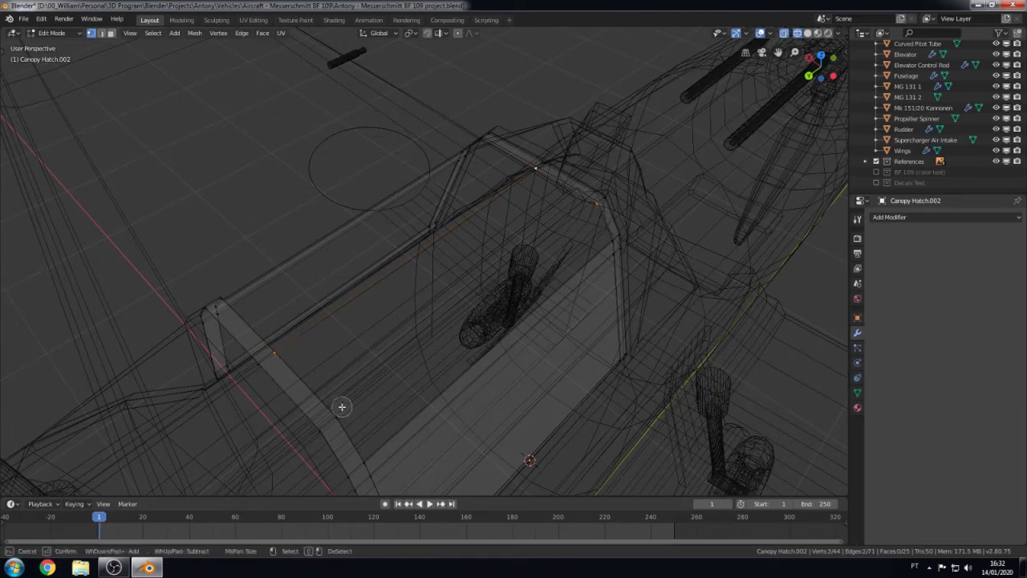
pyautogui.press('f')
pyautogui.press('c')
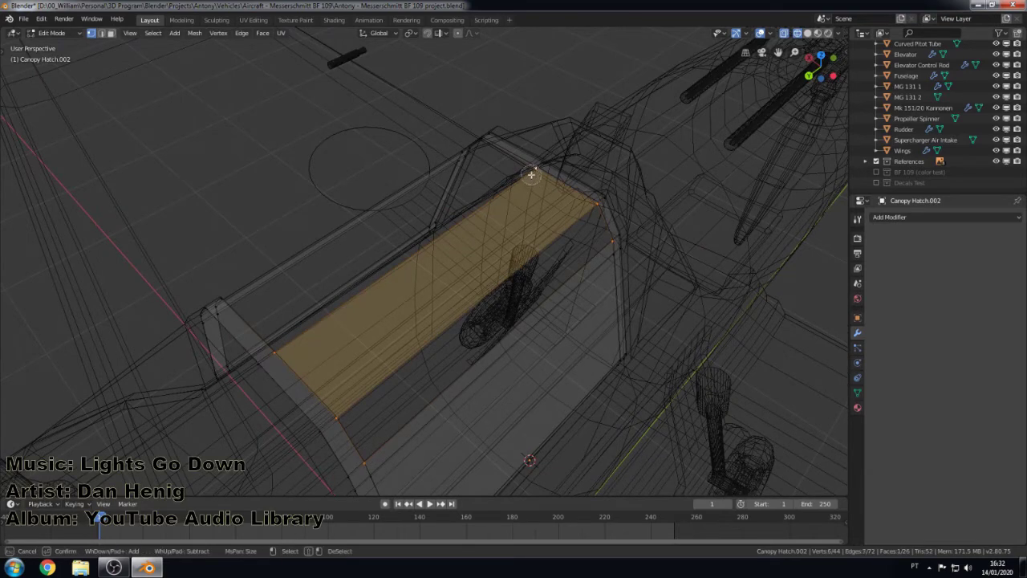
pyautogui.press('Escape')
pyautogui.press('Tab')
pyautogui.press('z')
pyautogui.click(368, 350)
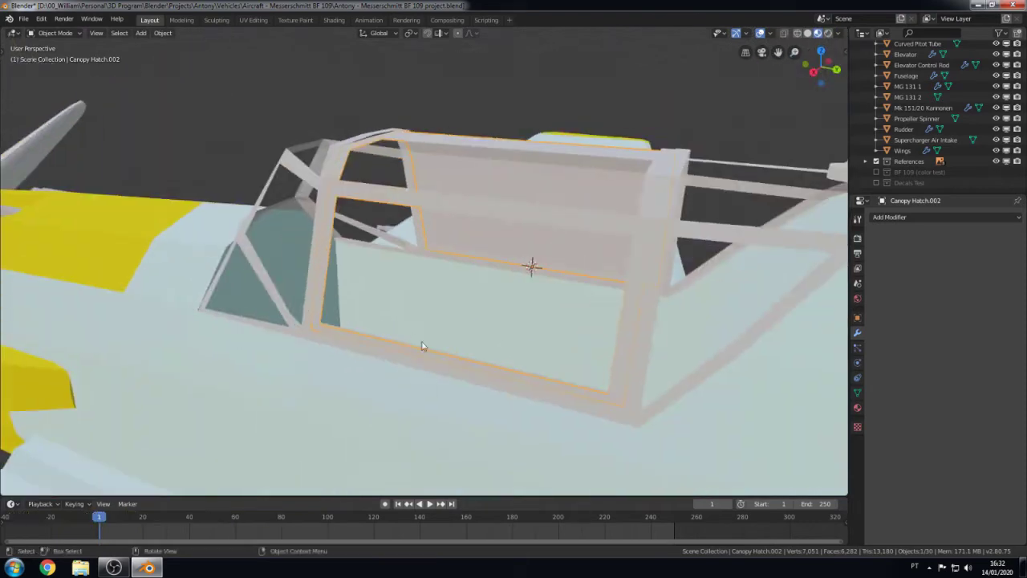
# Step: Select the large side pane and the top pane faces, then inspect them in solid shading
pyautogui.press('Tab')
pyautogui.click(331, 216)
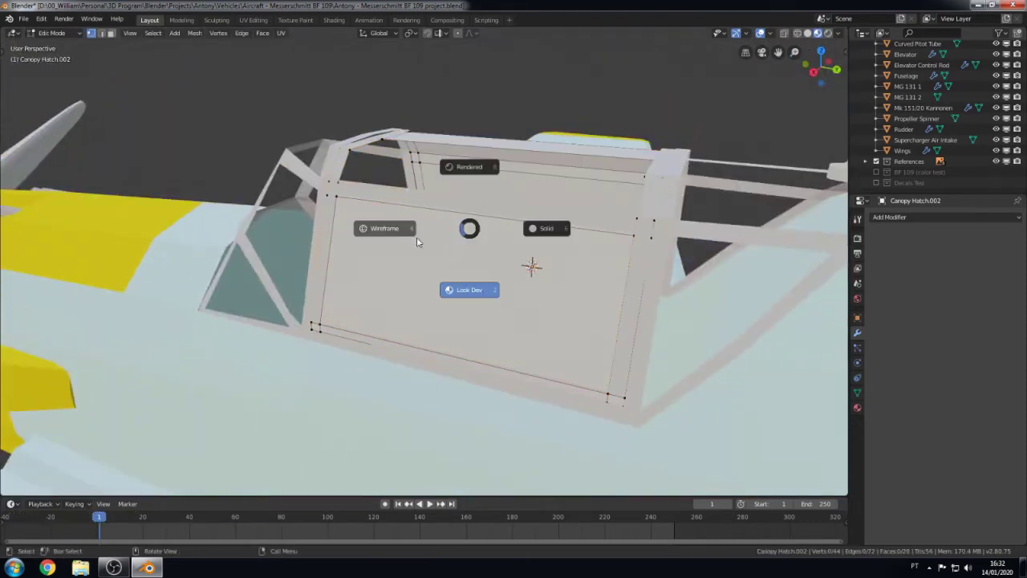
pyautogui.click(416, 241)
pyautogui.moveTo(416, 241); pyautogui.dragTo(385, 140, button='middle')
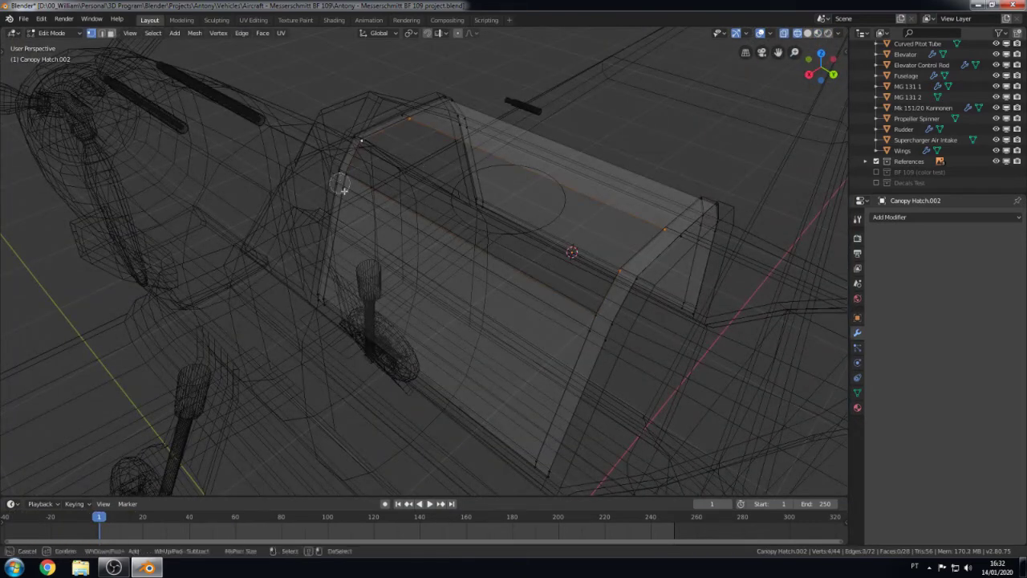
pyautogui.moveTo(344, 190); pyautogui.dragTo(395, 139)
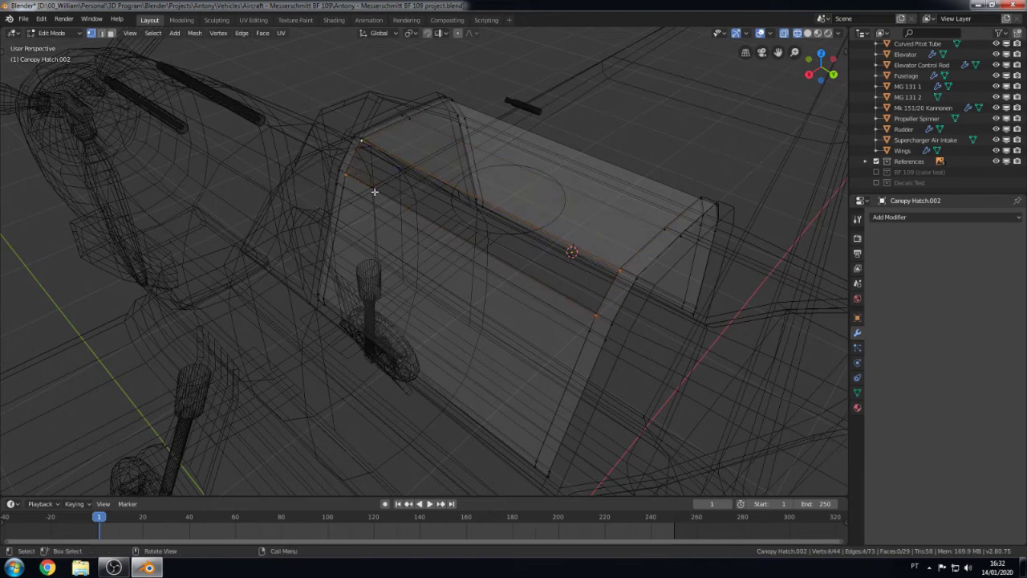
pyautogui.press('Tab')
pyautogui.press('z')
pyautogui.click(413, 390)
pyautogui.moveTo(500, 328); pyautogui.dragTo(559, 331, button='middle')
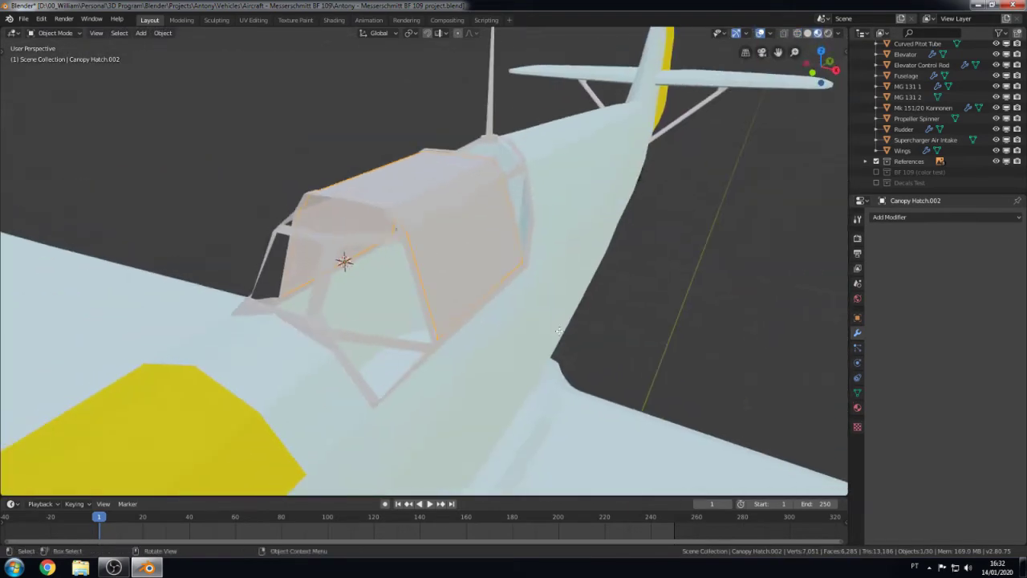
# Step: Move the selected pane face along Z to sit correctly in the hatch frame
pyautogui.press('Tab')
pyautogui.press('KP_3')
pyautogui.hotkey('shift', 'z')
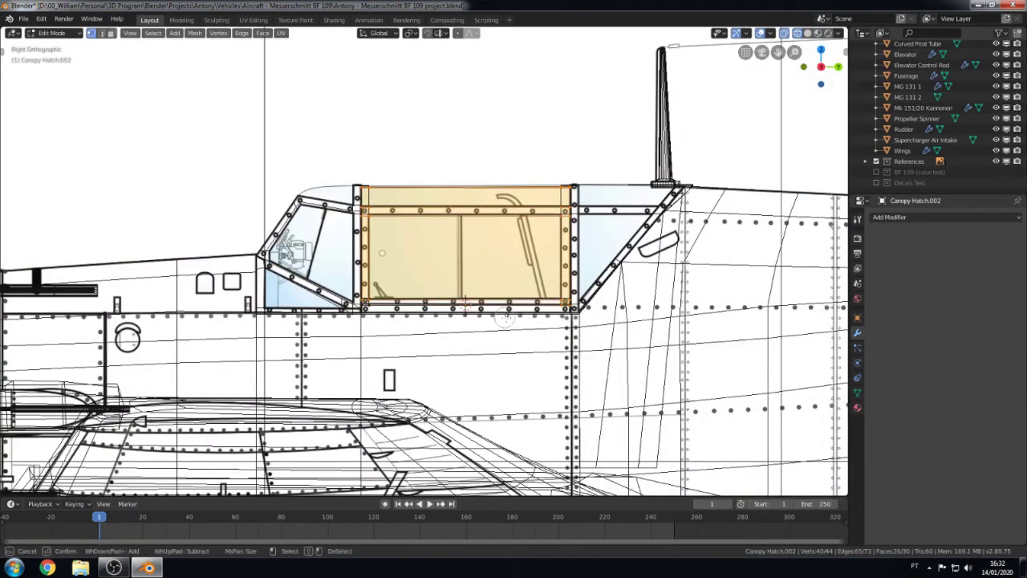
pyautogui.press('Escape')
pyautogui.scroll(4, 565, 317)
pyautogui.press('g')
pyautogui.press('z')
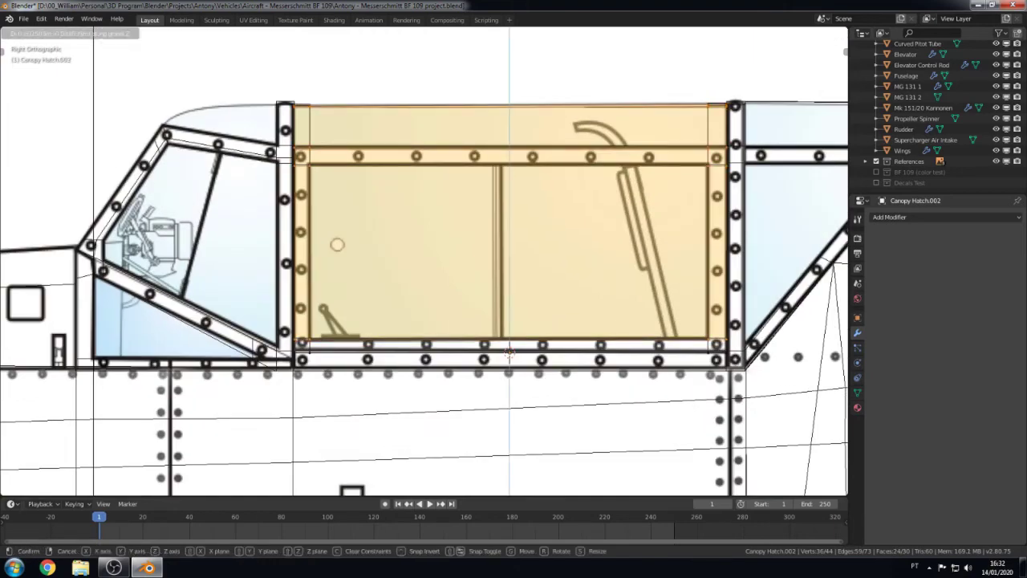
pyautogui.click(508, 353)
pyautogui.moveTo(509, 353); pyautogui.dragTo(440, 314, button='middle')
pyautogui.press('Tab')
pyautogui.press('Tab')
pyautogui.press('Tab')
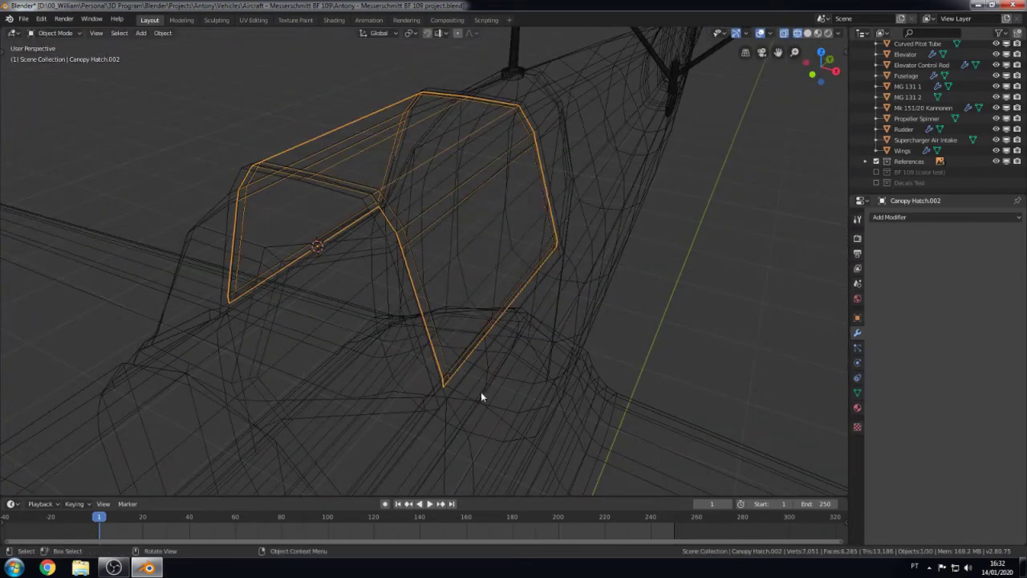
# Step: Assign the existing Glass material to the hatch pane
pyautogui.moveTo(482, 396); pyautogui.dragTo(450, 377, button='middle')
pyautogui.click(857, 408)
pyautogui.click(877, 252)
pyautogui.click(899, 316)
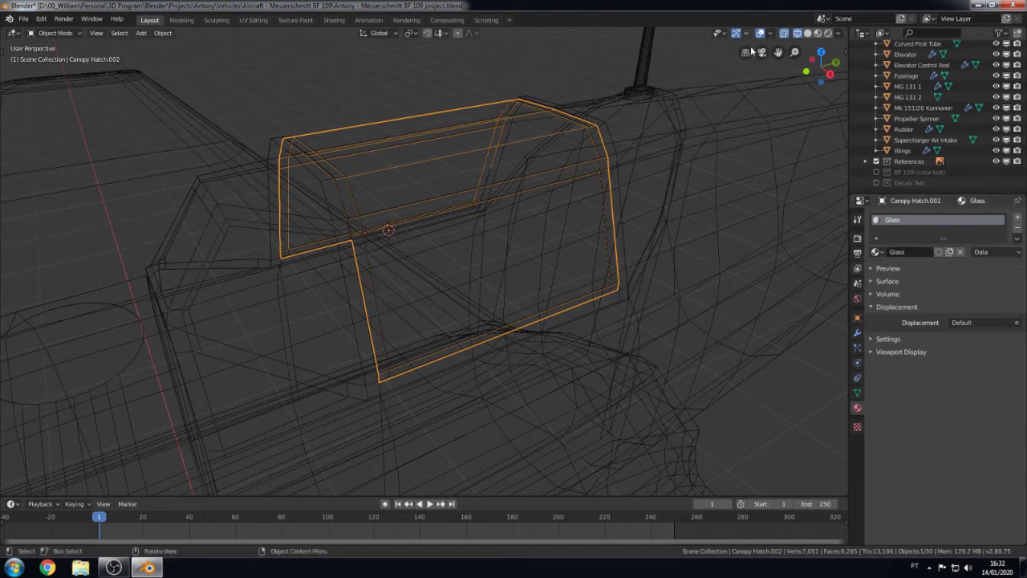
# Step: Split the viewport to show a Shader Editor and switch the 3D view to Material Preview
pyautogui.moveTo(847, 30); pyautogui.dragTo(527, 48)
pyautogui.click(539, 33)
pyautogui.click(562, 100)
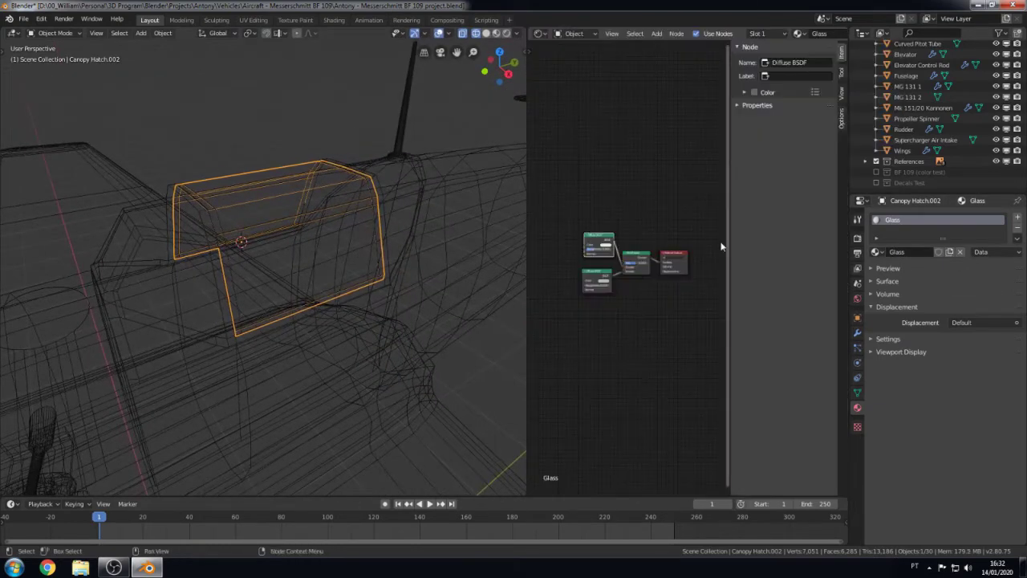
pyautogui.press('Home')
pyautogui.scroll(2, 684, 267)
pyautogui.press('z')
pyautogui.click(286, 345)
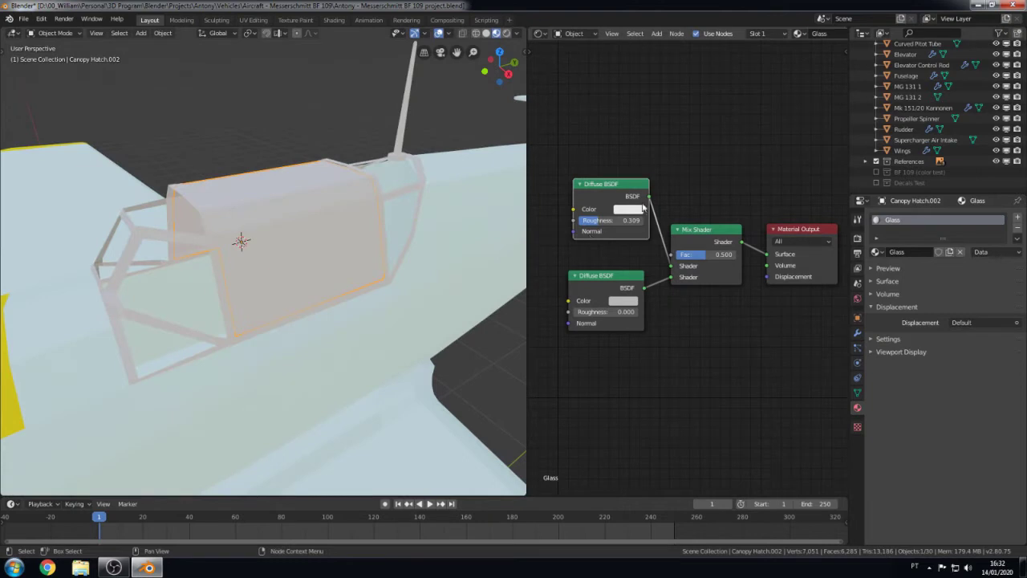
# Step: Delete the Glass material's Diffuse and Mix nodes and add a Glass BSDF node
pyautogui.press('x')
pyautogui.click(598, 275)
pyautogui.press('x')
pyautogui.click(698, 229)
pyautogui.press('x')
pyautogui.hotkey('shift', 'a')
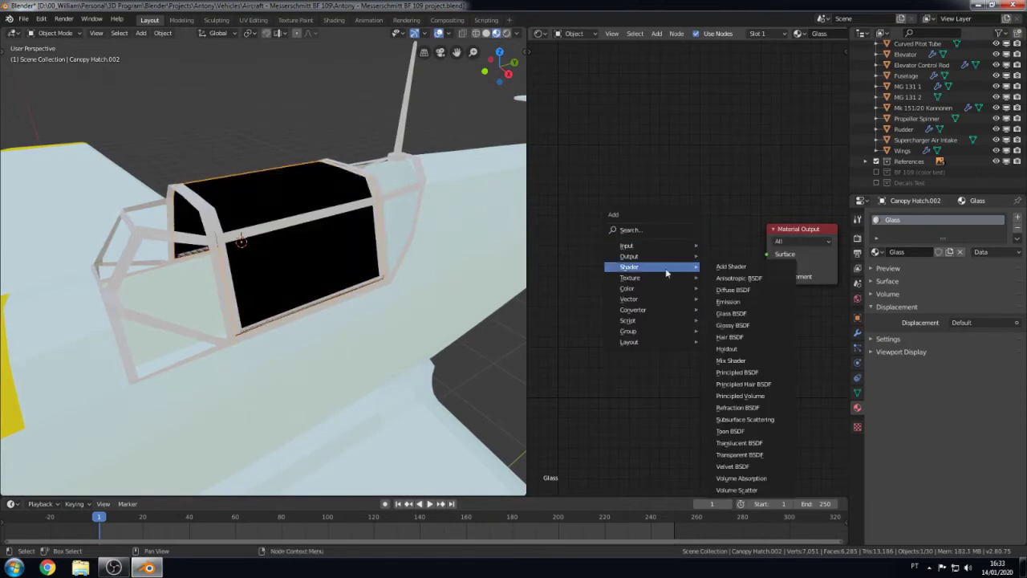
pyautogui.click(735, 314)
# Step: Connect the Glass BSDF to Surface, remove a trial Diffuse link, and check the glass colour
pyautogui.moveTo(766, 259); pyautogui.dragTo(766, 253)
pyautogui.hotkey('shift', 'a')
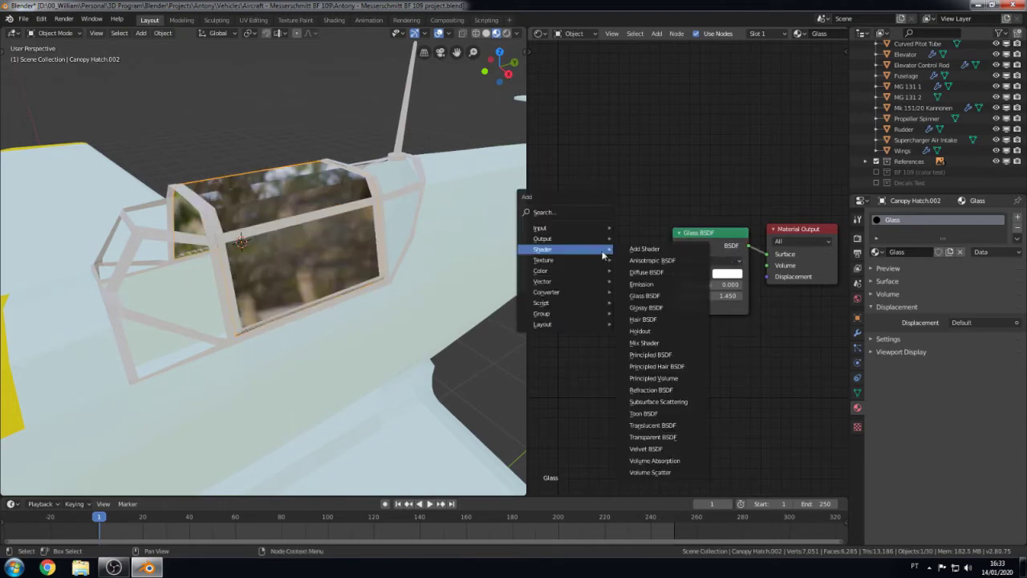
pyautogui.click(646, 272)
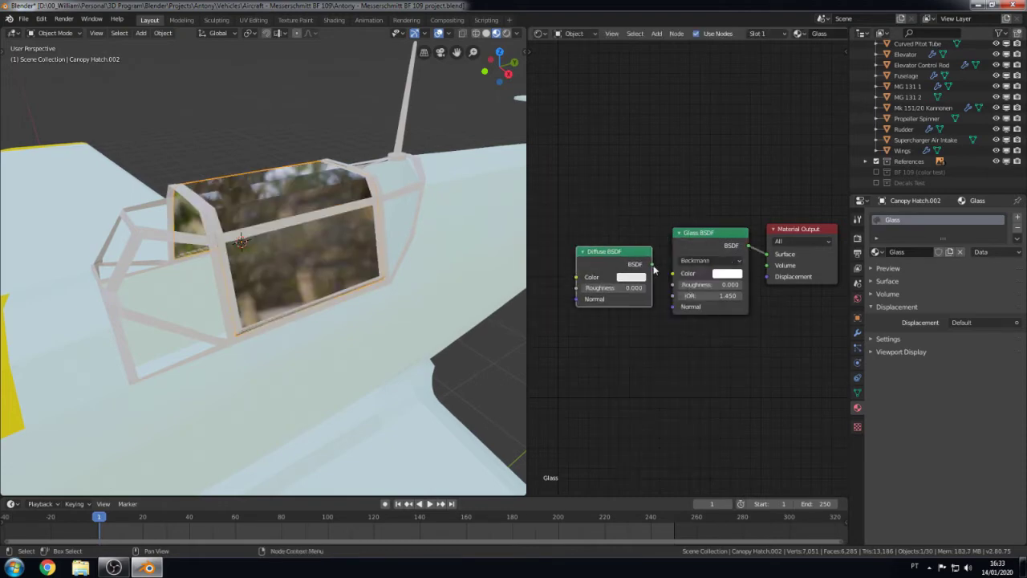
pyautogui.moveTo(671, 276); pyautogui.dragTo(656, 281)
pyautogui.hotkey('ctrl', 'z')
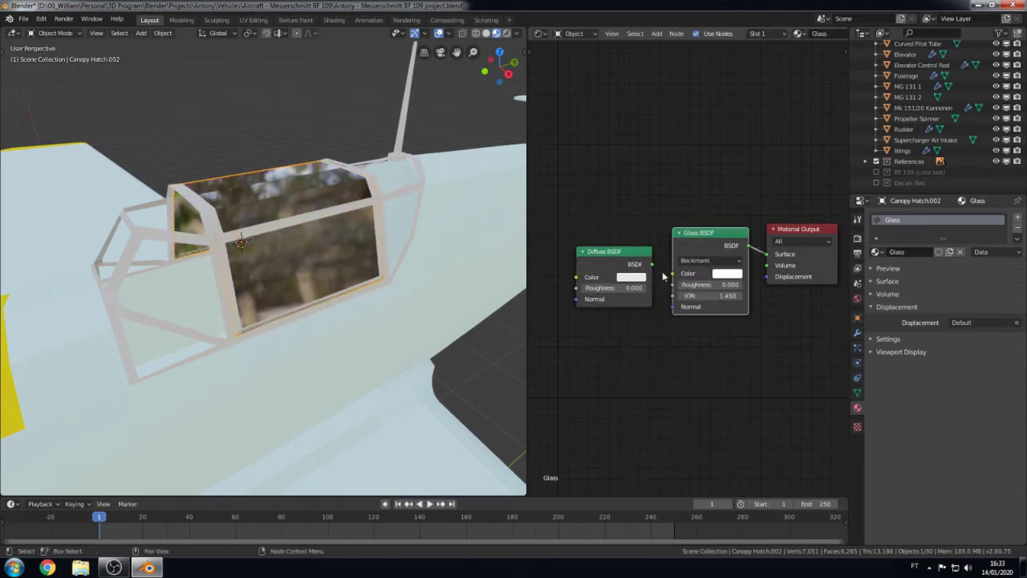
pyautogui.moveTo(265, 241)
pyautogui.mouseDown(button='middle')
pyautogui.moveTo(299, 243)
pyautogui.moveTo(232, 256)
pyautogui.moveTo(302, 294)
pyautogui.moveTo(264, 305)
pyautogui.mouseUp(button='middle')
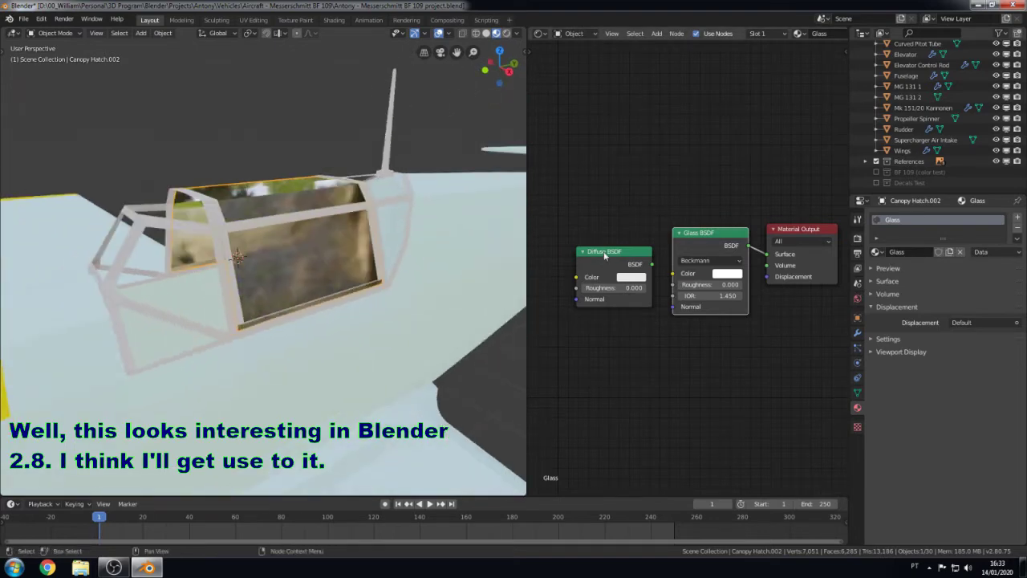
pyautogui.press('Delete')
pyautogui.click(727, 273)
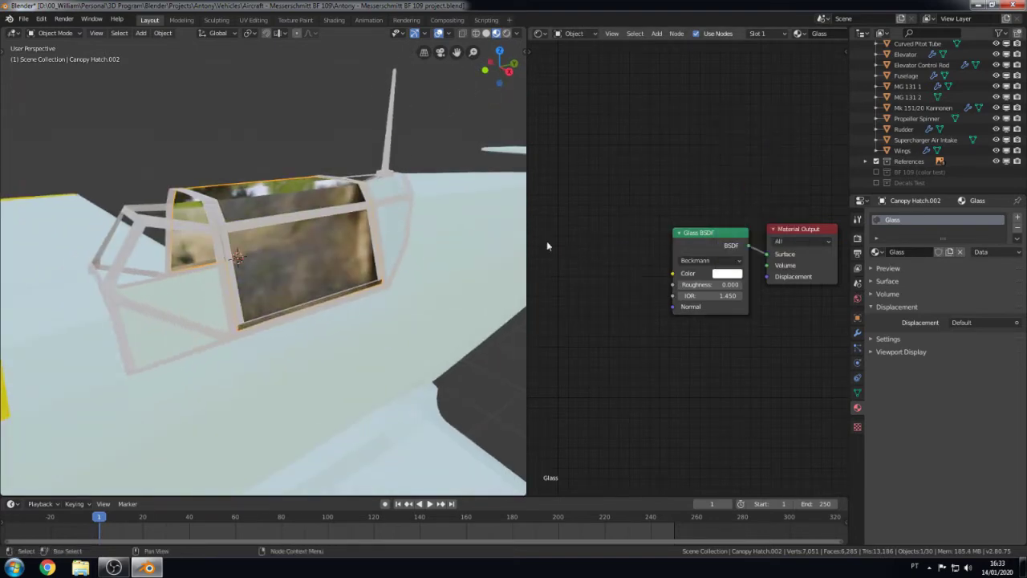
# Step: Frame the canopy and enter Edit Mode on the hatch glass mesh
pyautogui.moveTo(449, 265)
pyautogui.mouseDown(button='middle')
pyautogui.moveTo(273, 324)
pyautogui.moveTo(425, 336)
pyautogui.mouseUp(button='middle')
pyautogui.press('KP_Decimal')
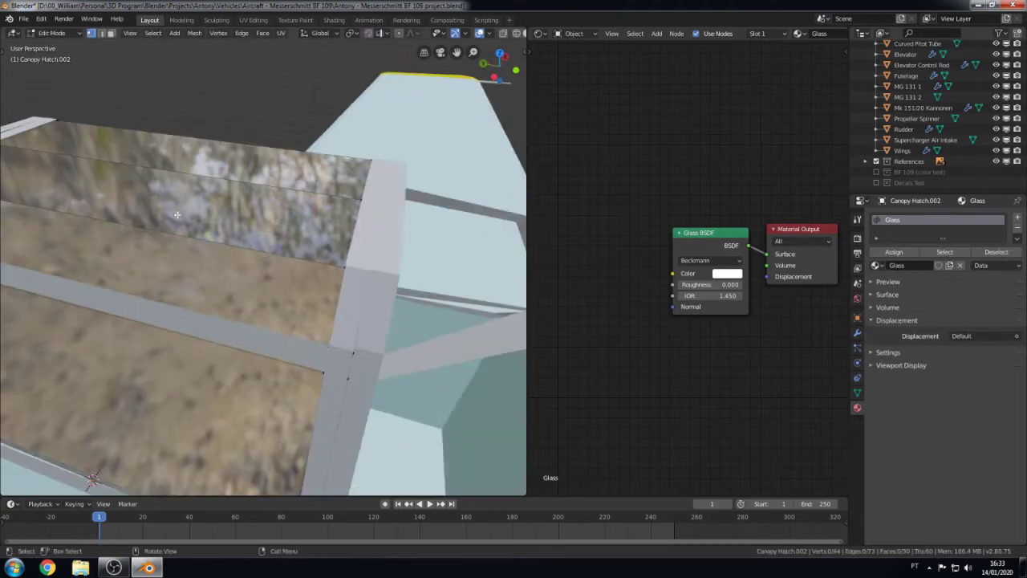
pyautogui.press('Tab')
pyautogui.hotkey('shift', 'z')
pyautogui.rightClick(270, 264)
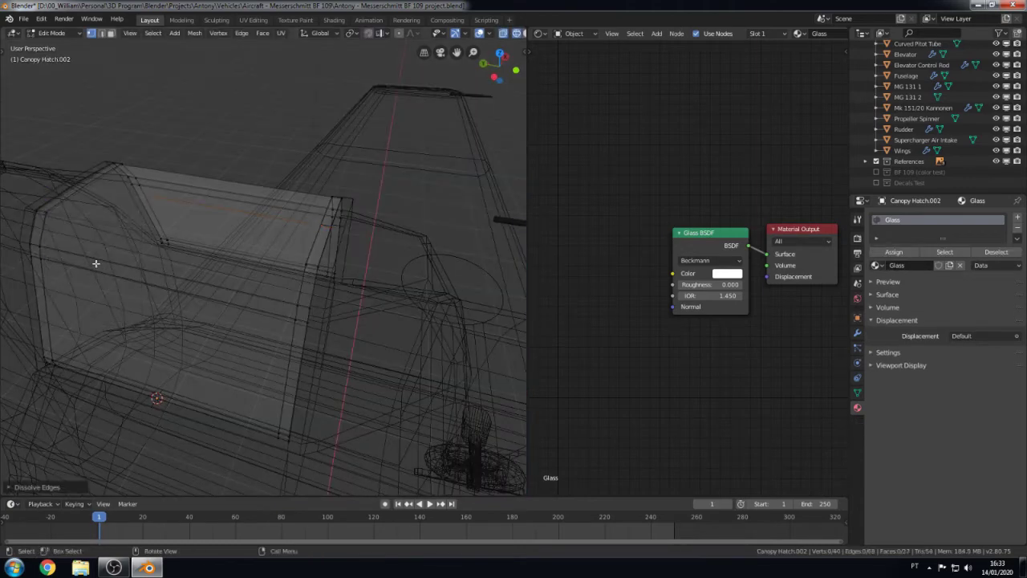
pyautogui.press('Tab')
pyautogui.hotkey('shift', 'z')
pyautogui.press('Tab')
pyautogui.moveTo(318, 284)
pyautogui.mouseDown(button='middle')
pyautogui.moveTo(416, 359)
pyautogui.moveTo(201, 283)
pyautogui.mouseUp(button='middle')
# Step: Dissolve the extra edge loops in the hatch glass pane
pyautogui.keyDown('alt'); pyautogui.click(402, 359); pyautogui.keyUp('alt')
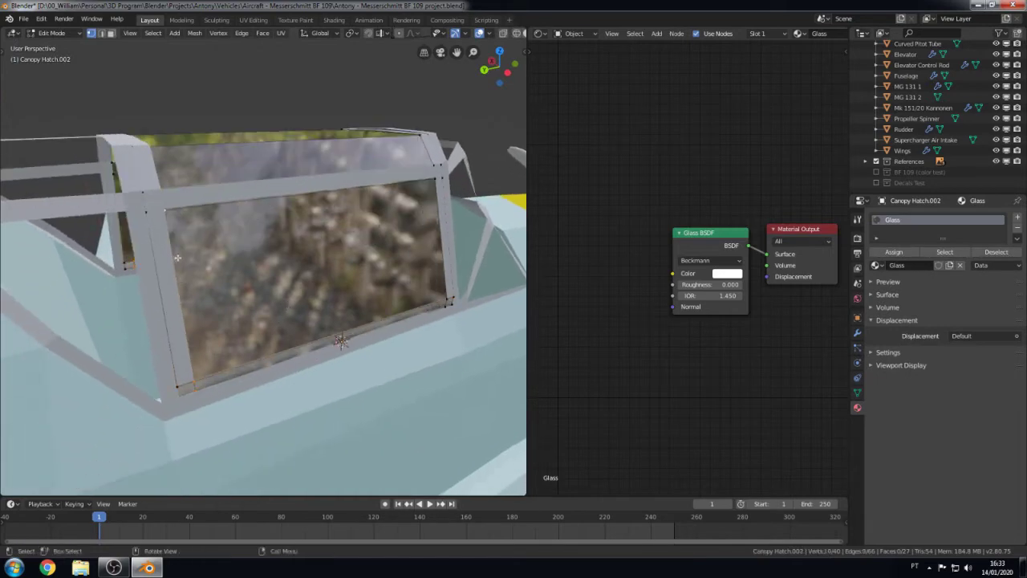
pyautogui.press('x')
pyautogui.click(200, 280)
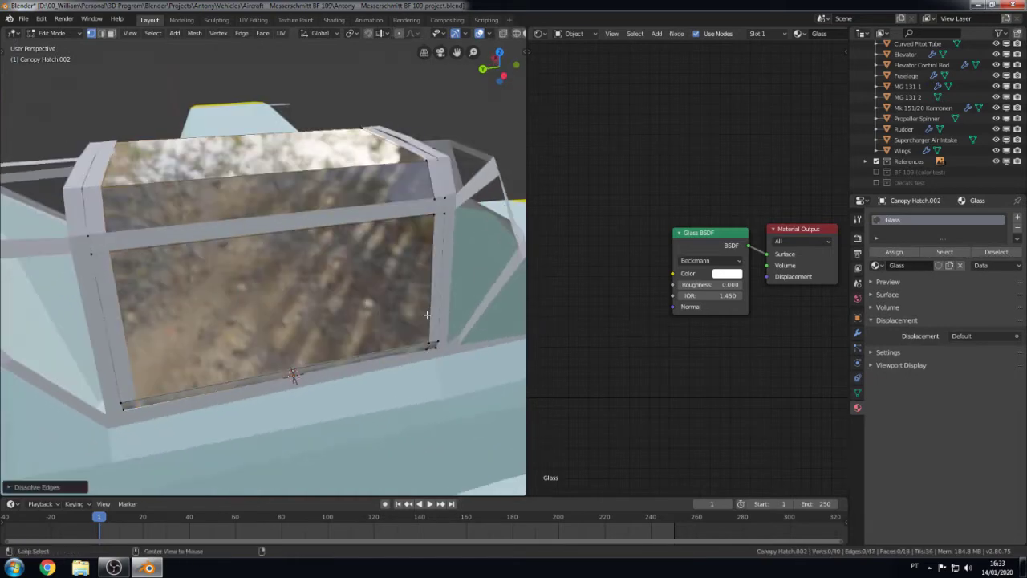
pyautogui.keyDown('alt'); pyautogui.click(427, 315); pyautogui.keyUp('alt')
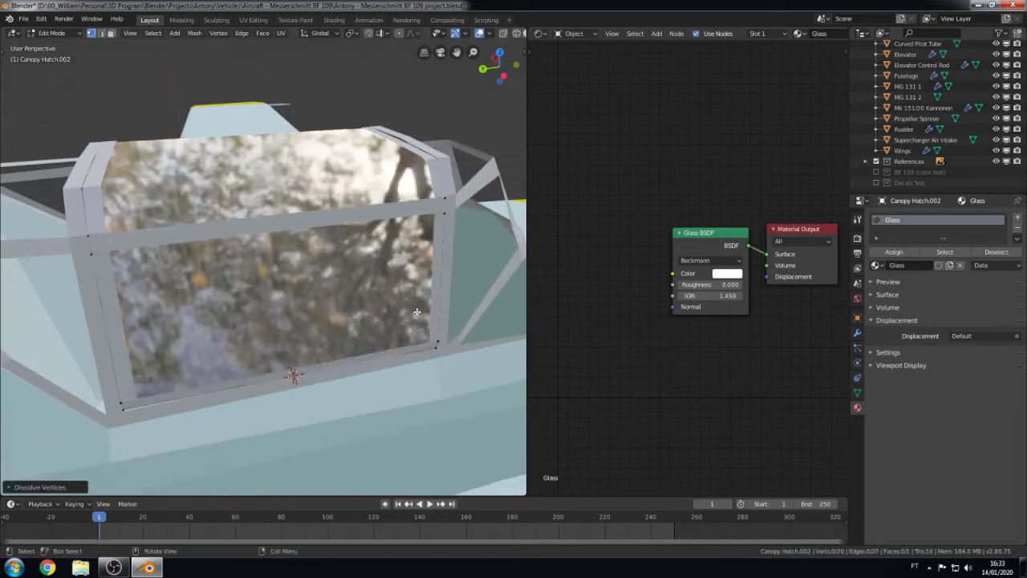
pyautogui.press('x')
pyautogui.click(414, 311)
pyautogui.press('z')
pyautogui.click(344, 323)
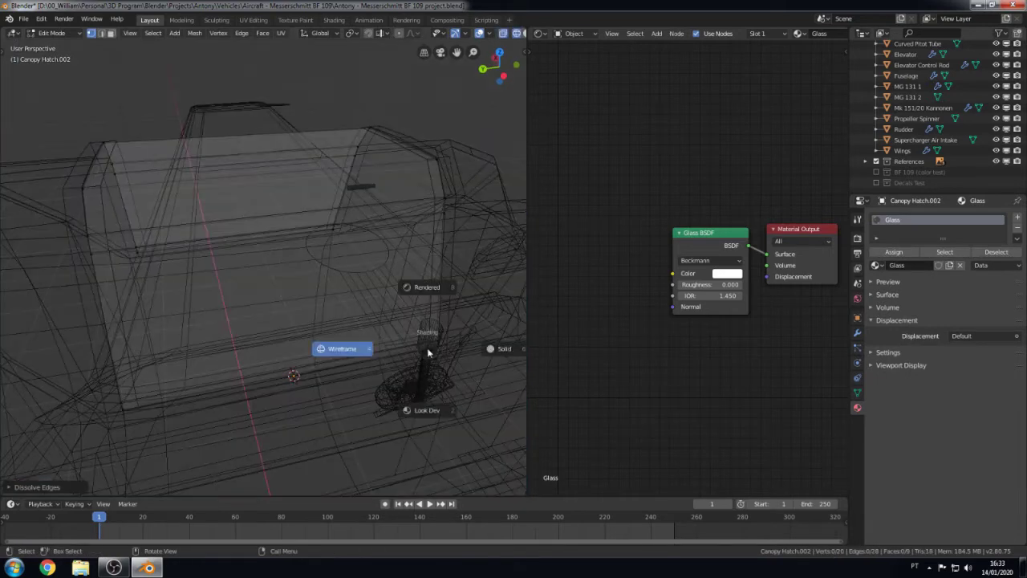
# Step: Move the pane's bottom edge along the X axis, then leave Edit Mode
pyautogui.press('2')
pyautogui.press('c')
pyautogui.press('c')
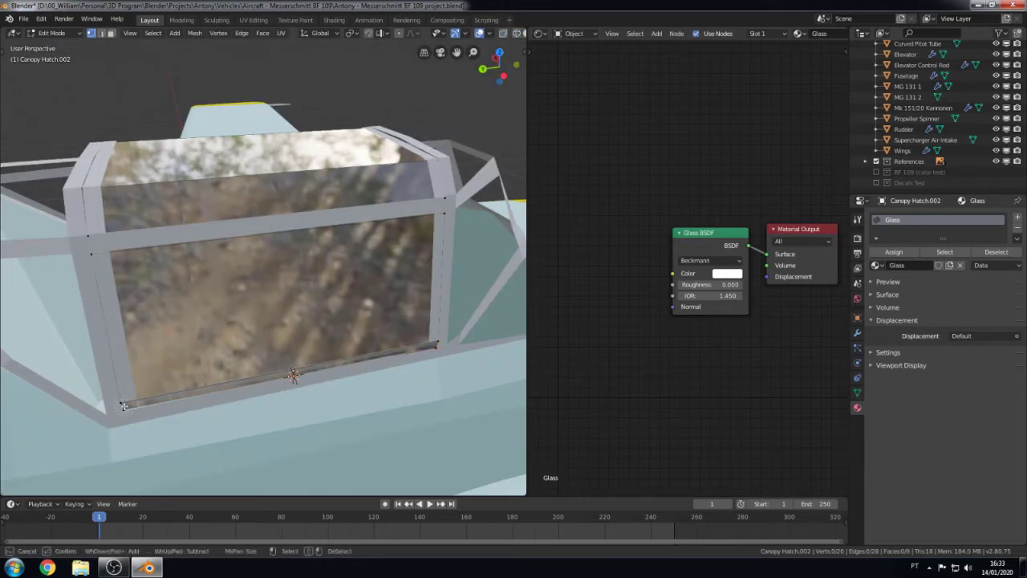
pyautogui.press('g')
pyautogui.press('x')
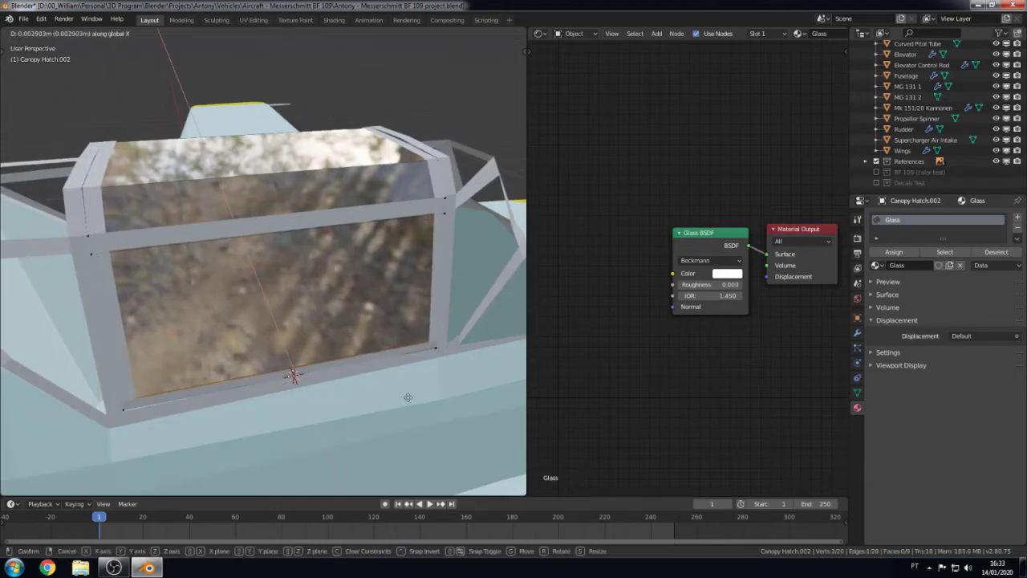
pyautogui.click(408, 398)
pyautogui.moveTo(408, 397)
pyautogui.mouseDown(button='middle')
pyautogui.moveTo(305, 378)
pyautogui.moveTo(373, 374)
pyautogui.moveTo(37, 356)
pyautogui.mouseUp(button='middle')
pyautogui.press('Tab')
pyautogui.scroll(-3, 153, 326)
pyautogui.moveTo(154, 326); pyautogui.dragTo(337, 309, button='middle')
# Step: Add a Diffuse BSDF node to the glass material, leaving it unlinked from the glass colour
pyautogui.click(674, 281)
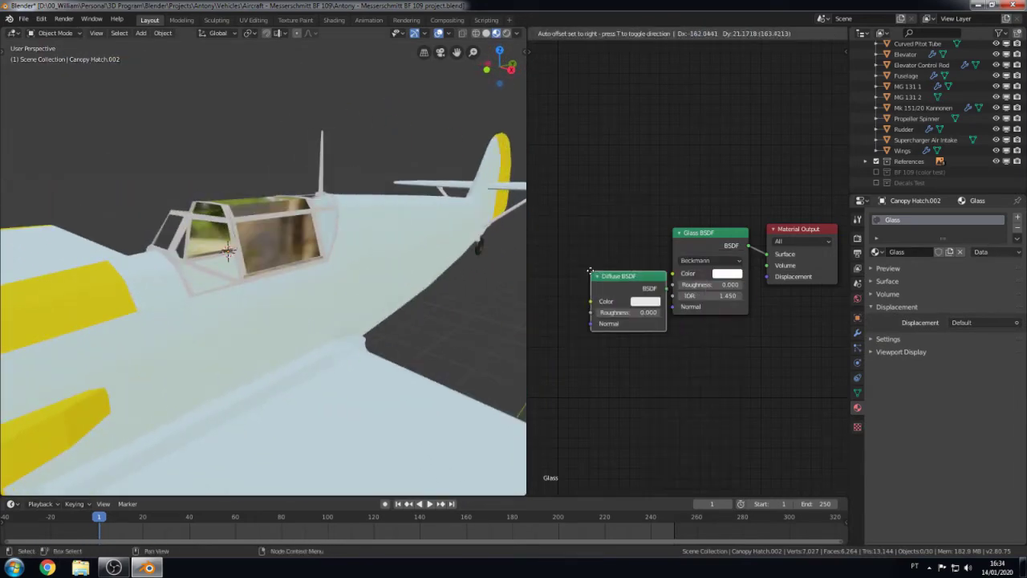
pyautogui.click(642, 282)
pyautogui.moveTo(647, 283); pyautogui.dragTo(672, 273)
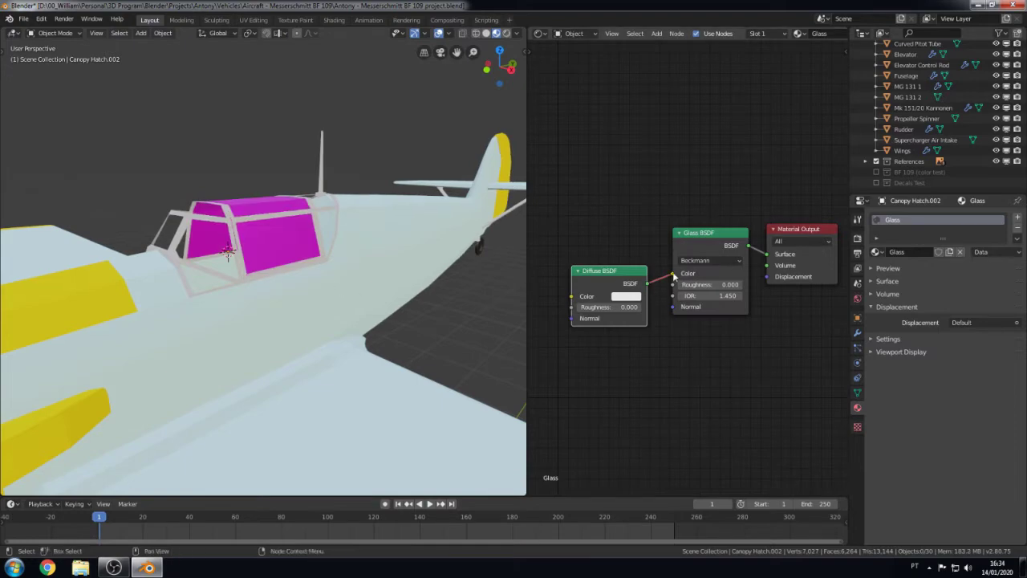
pyautogui.moveTo(265, 289); pyautogui.dragTo(382, 283, button='middle')
pyautogui.moveTo(309, 278)
pyautogui.mouseDown(button='middle')
pyautogui.moveTo(220, 268)
pyautogui.moveTo(276, 314)
pyautogui.moveTo(201, 114)
pyautogui.mouseUp(button='middle')
pyautogui.scroll(5, 221, 268)
# Step: From top view in wireframe, select and dissolve the pane's extra edges
pyautogui.press('Tab')
pyautogui.hotkey('ctrl', 'r')
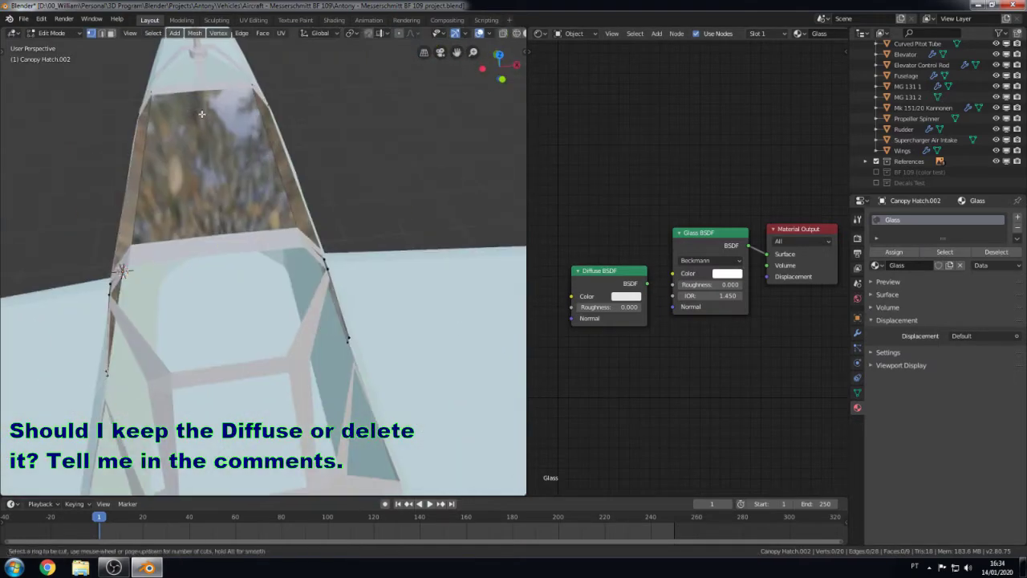
pyautogui.press('KP_7')
pyautogui.hotkey('ctrl', 'r')
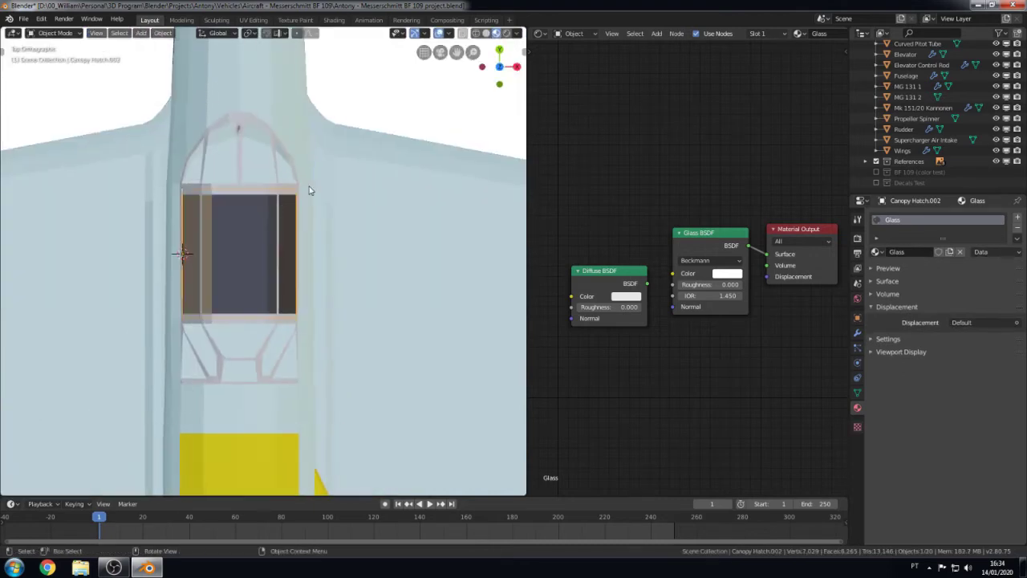
pyautogui.press('z')
pyautogui.click(195, 344)
pyautogui.rightClick(184, 297)
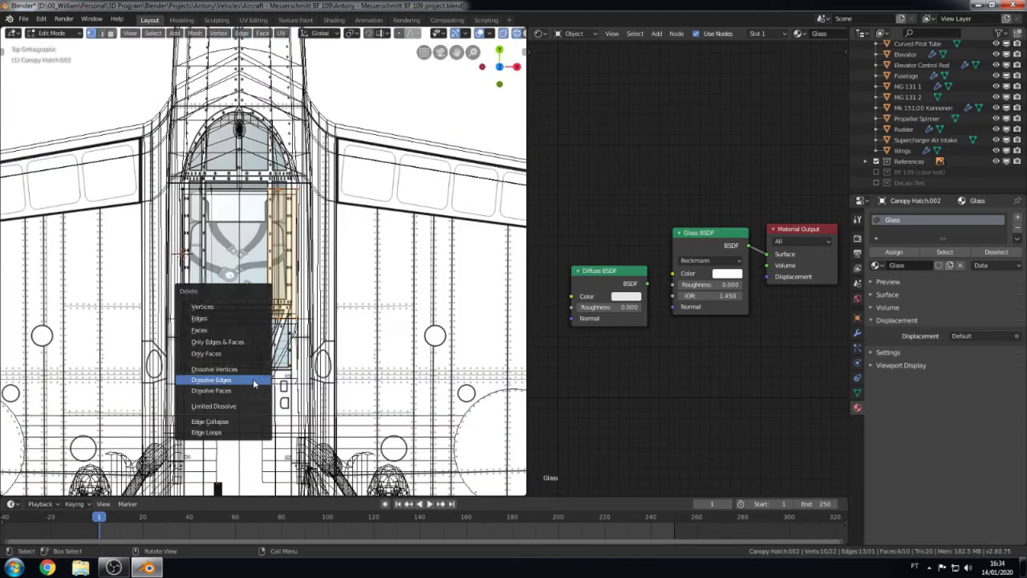
pyautogui.press('Escape')
pyautogui.press('Tab')
pyautogui.press('z')
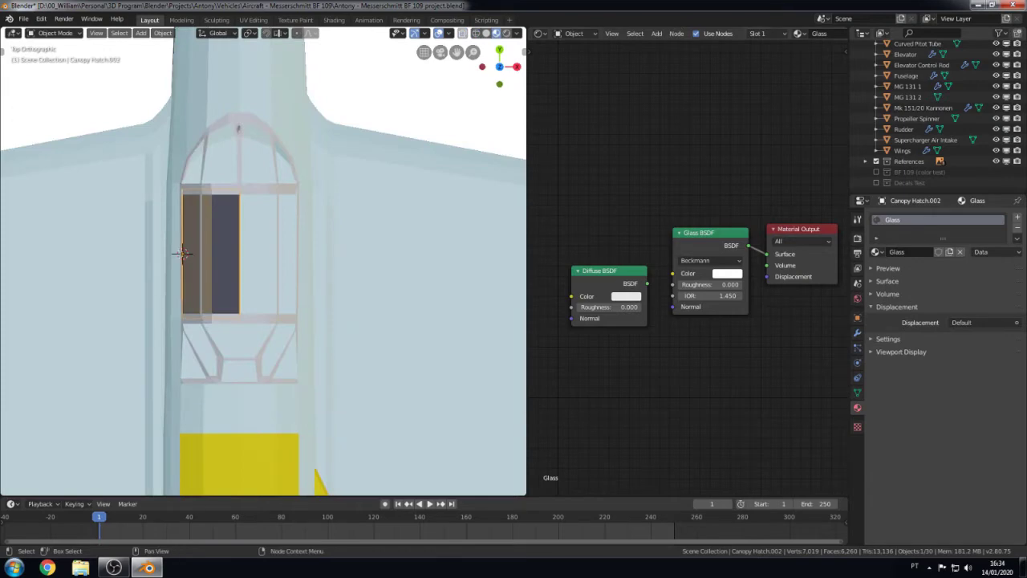
# Step: Add a Mirror modifier to the glass pane using Fuselage as the mirror object
pyautogui.moveTo(184, 254); pyautogui.dragTo(375, 298, button='middle')
pyautogui.click(857, 333)
pyautogui.click(894, 217)
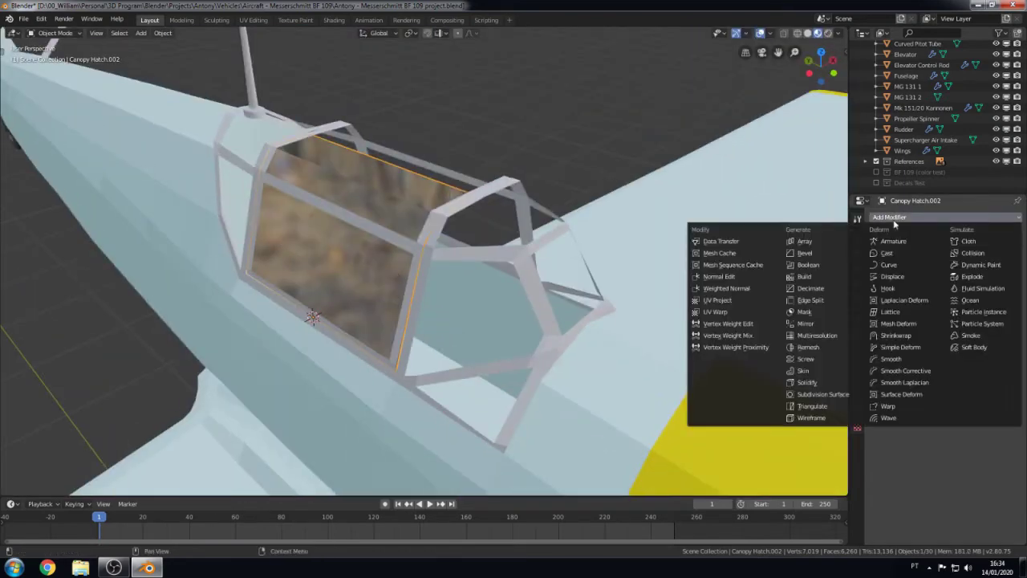
pyautogui.click(830, 328)
pyautogui.click(878, 275)
pyautogui.click(878, 287)
pyautogui.click(878, 287)
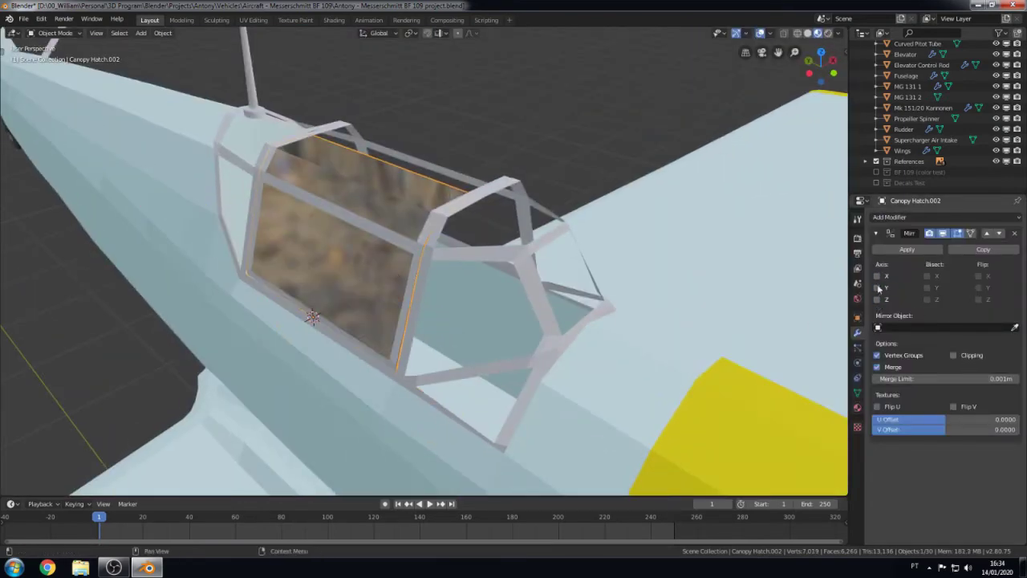
pyautogui.click(551, 358)
# Step: Apply the Mirror modifier and merge the pane's duplicate centre vertices by distance
pyautogui.moveTo(550, 358)
pyautogui.mouseDown(button='middle')
pyautogui.moveTo(470, 348)
pyautogui.moveTo(481, 350)
pyautogui.mouseUp(button='middle')
pyautogui.click(898, 248)
pyautogui.moveTo(401, 265); pyautogui.dragTo(345, 258, button='middle')
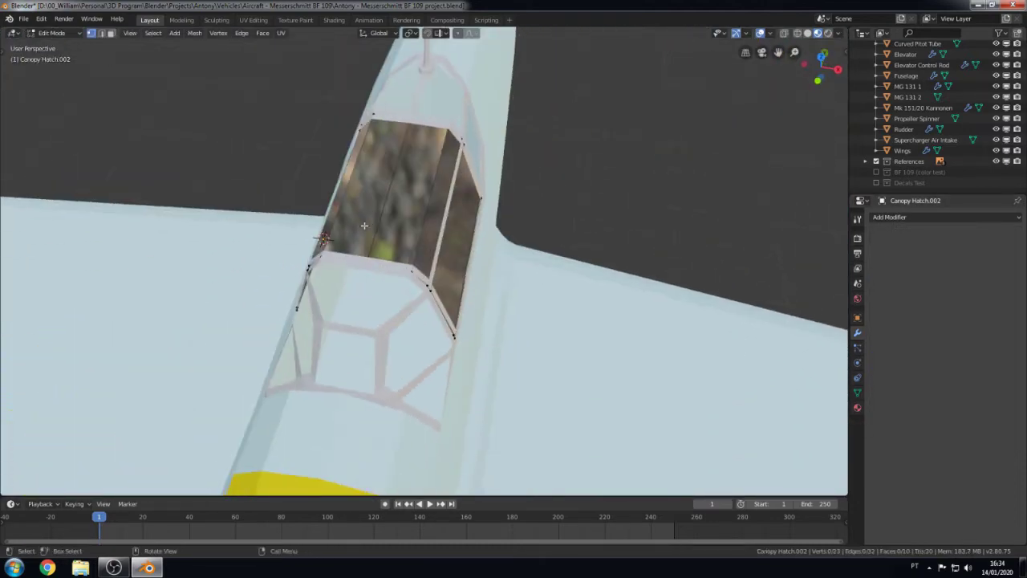
pyautogui.press('Tab')
pyautogui.hotkey('shift', 'z')
pyautogui.press('m')
pyautogui.click(321, 288)
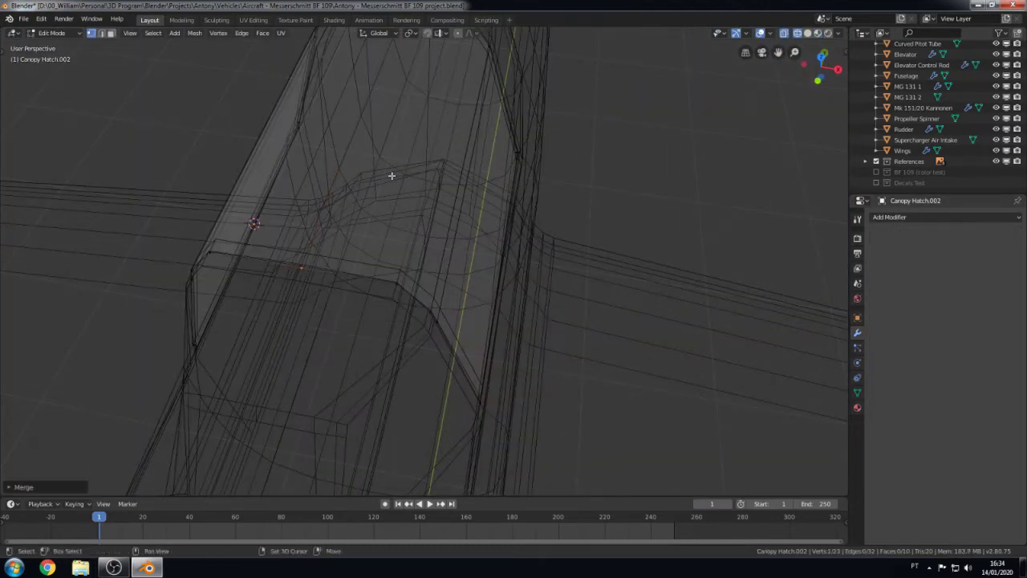
pyautogui.moveTo(390, 172); pyautogui.dragTo(405, 139, button='middle')
pyautogui.moveTo(393, 182); pyautogui.dragTo(442, 252, button='middle')
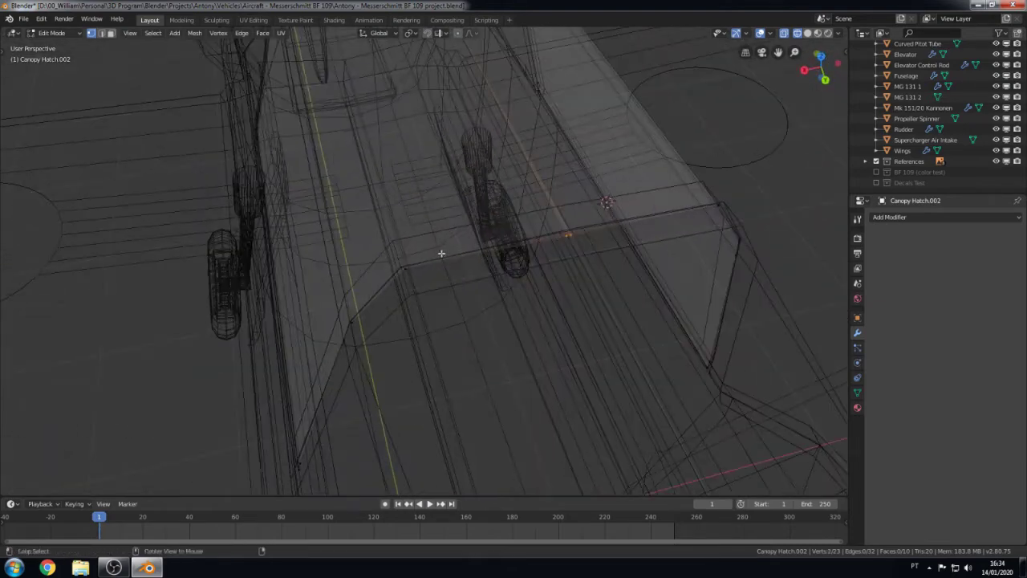
pyautogui.press('Tab')
pyautogui.scroll(-2, 446, 261)
# Step: Preview the hatch glass's reflective material in Material Preview shading
pyautogui.press('z')
pyautogui.click(446, 281)
pyautogui.press('Tab')
pyautogui.moveTo(484, 284)
pyautogui.mouseDown(button='middle')
pyautogui.moveTo(653, 301)
pyautogui.moveTo(523, 268)
pyautogui.mouseUp(button='middle')
pyautogui.scroll(4, 397, 210)
pyautogui.rightClick(397, 209)
# Step: Test-rotate the hatch glass about the X axis, then cancel to keep it closed
pyautogui.press('Escape')
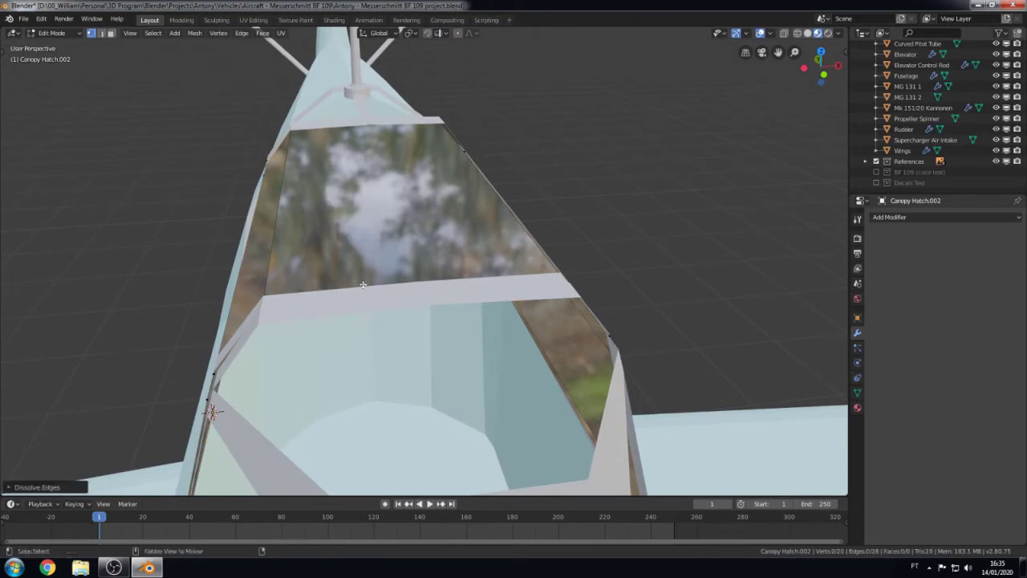
pyautogui.press('Tab')
pyautogui.scroll(-5, 397, 209)
pyautogui.press('r')
pyautogui.press('x')
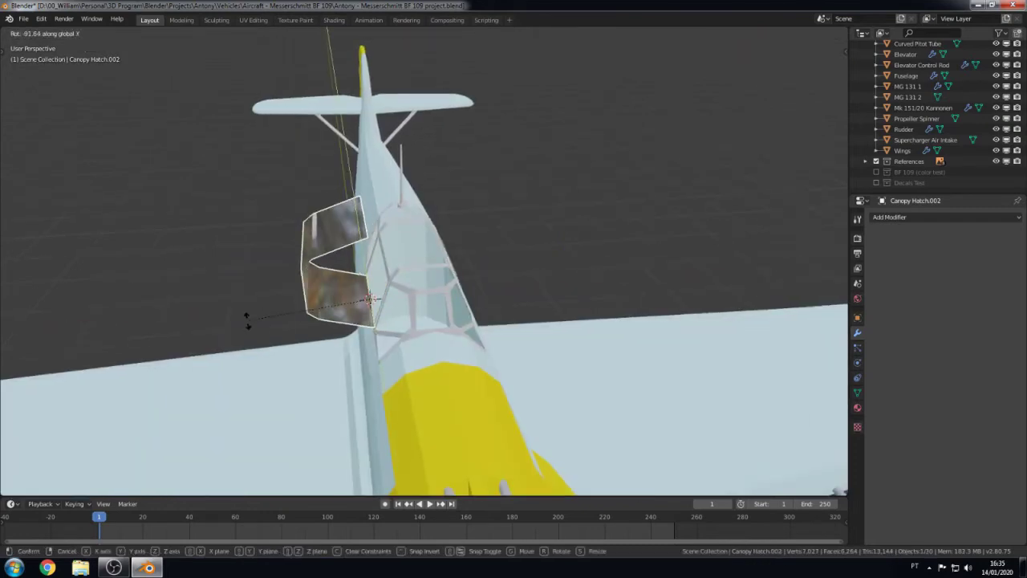
pyautogui.press('Escape')
# Step: View the cockpit from the side in wireframe with the pane in Edit Mode
pyautogui.moveTo(338, 313); pyautogui.dragTo(471, 297, button='middle')
pyautogui.scroll(3, 470, 297)
pyautogui.press('z')
pyautogui.click(372, 259)
pyautogui.press('Tab')
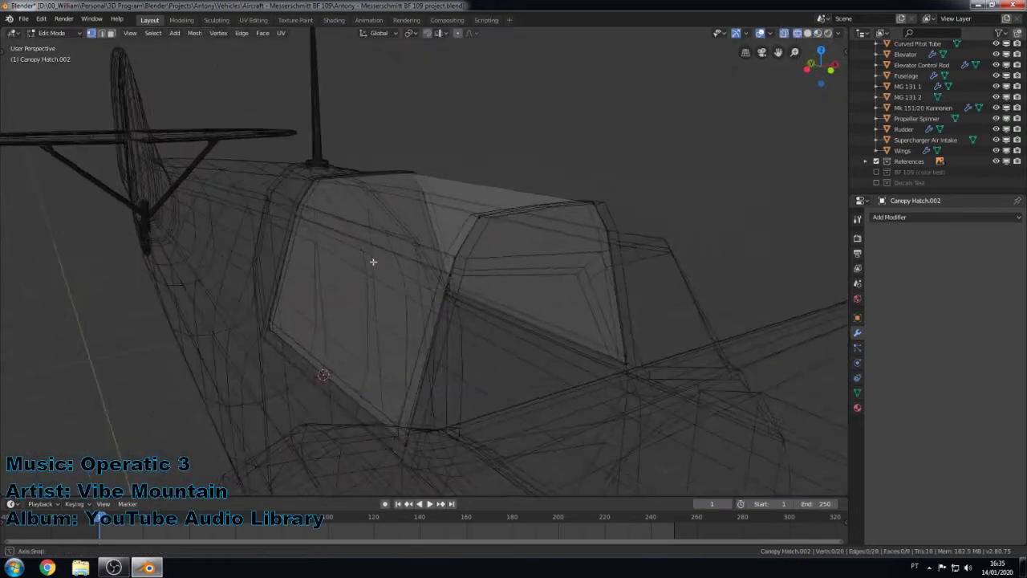
pyautogui.moveTo(371, 259); pyautogui.dragTo(358, 261, button='middle')
# Step: Add a Solidify modifier to the Canopy Hatch frame with 0.02 m thickness
pyautogui.press('z')
pyautogui.click(354, 316)
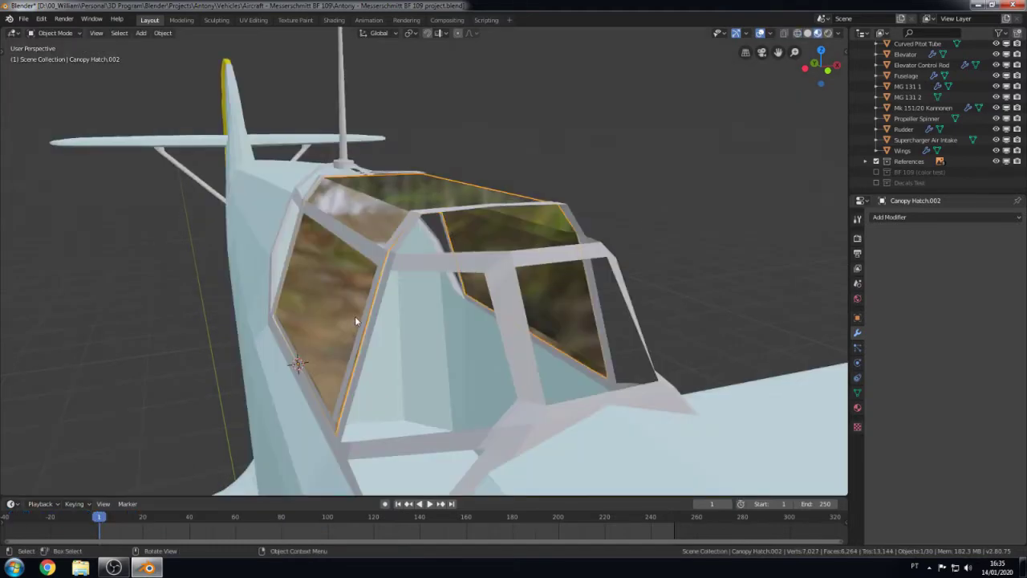
pyautogui.scroll(3, 403, 302)
pyautogui.moveTo(402, 302); pyautogui.dragTo(418, 305, button='middle')
pyautogui.press('Tab')
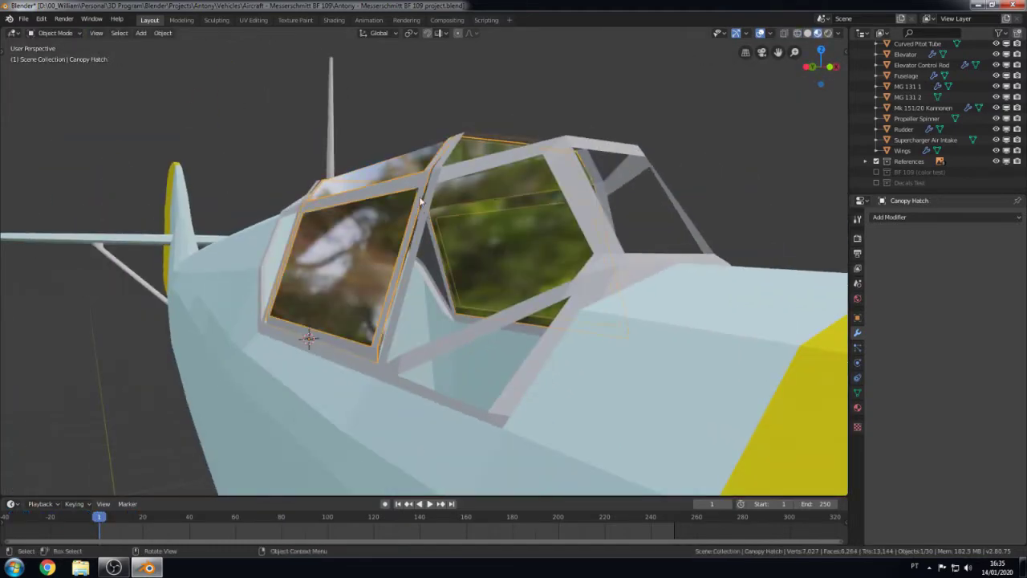
pyautogui.click(891, 217)
pyautogui.click(813, 383)
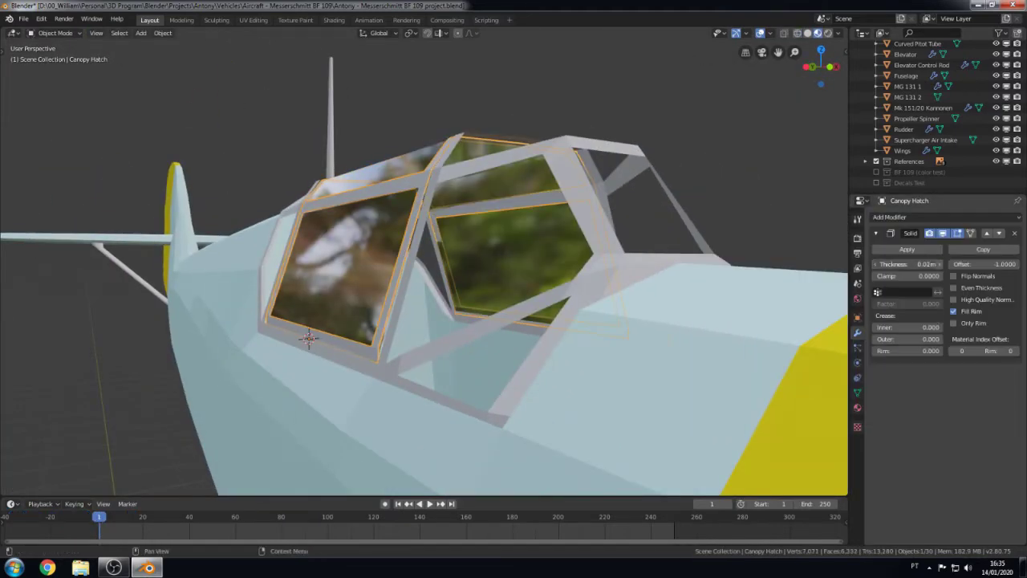
pyautogui.moveTo(927, 264); pyautogui.dragTo(943, 265)
pyautogui.click(877, 265)
# Step: Select the main Canopy frame and add a Solidify modifier of 0.03 m thickness
pyautogui.moveTo(622, 283); pyautogui.dragTo(28, 313, button='middle')
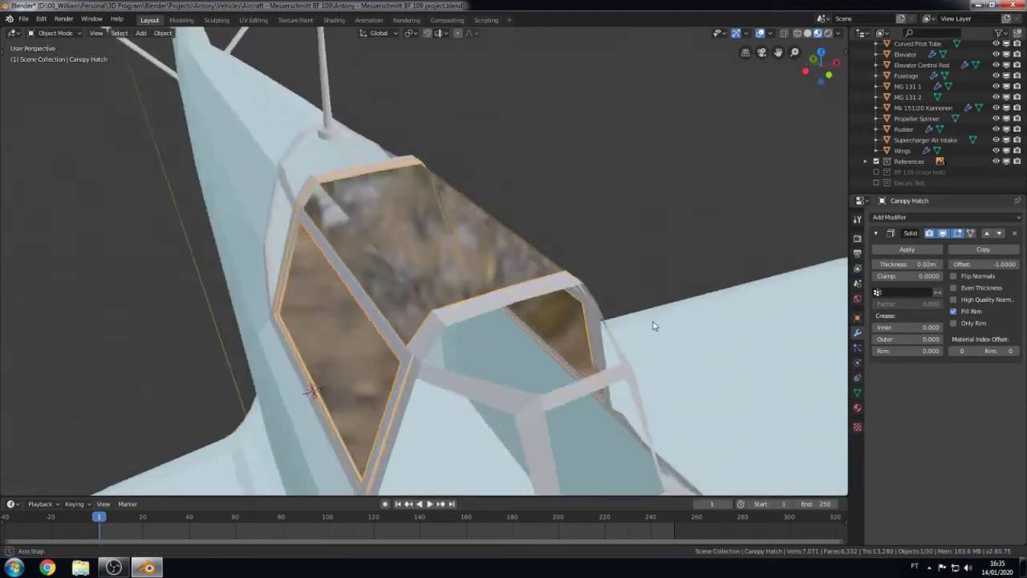
pyautogui.scroll(3, 28, 313)
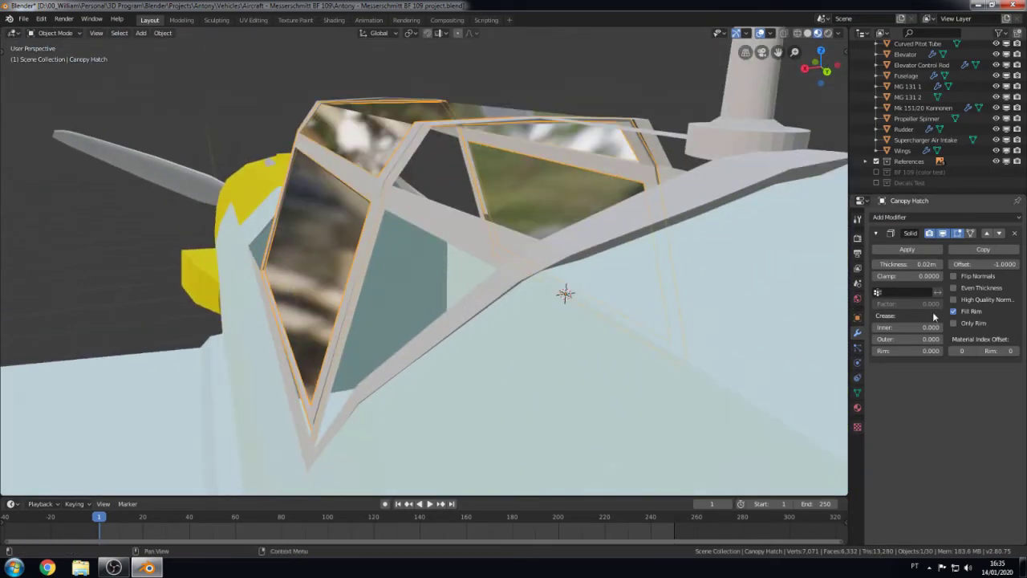
pyautogui.moveTo(610, 273); pyautogui.dragTo(520, 271, button='middle')
pyautogui.click(459, 233)
pyautogui.moveTo(460, 234); pyautogui.dragTo(610, 321, button='middle')
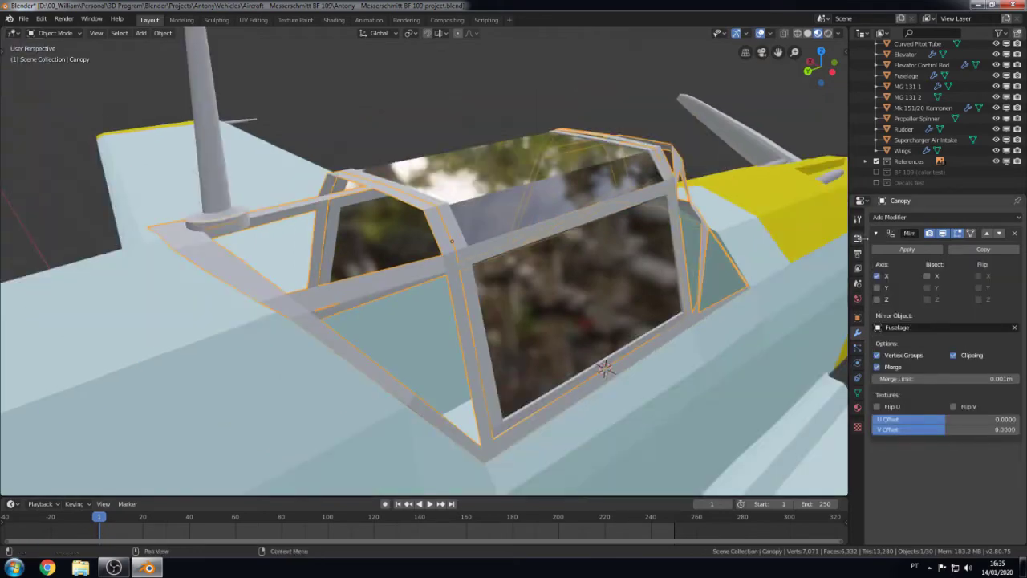
pyautogui.click(889, 217)
pyautogui.click(807, 382)
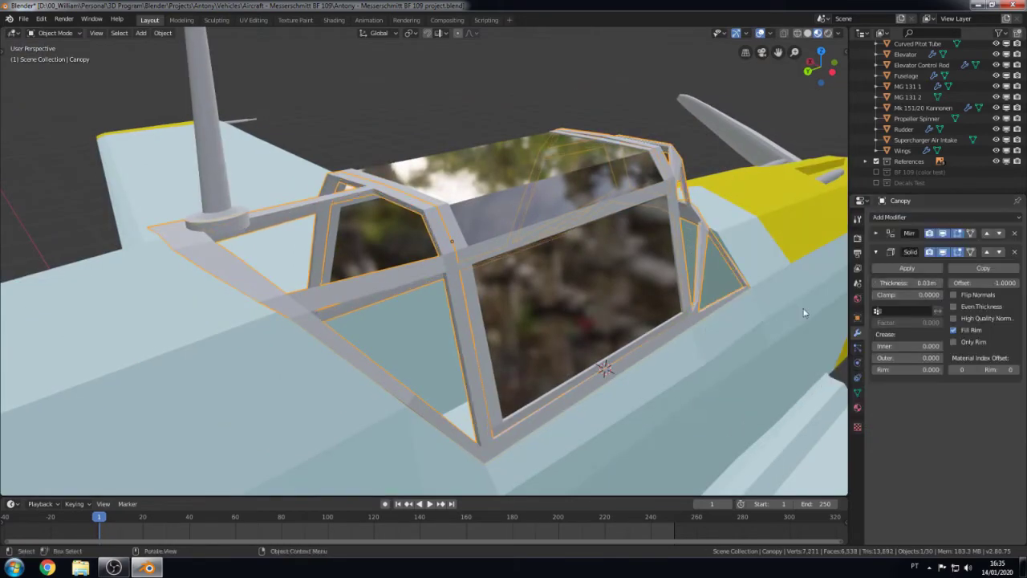
# Step: Switch to a straight side view of the cockpit and select the hatch glass pane
pyautogui.moveTo(482, 280)
pyautogui.mouseDown(button='middle')
pyautogui.moveTo(238, 290)
pyautogui.moveTo(241, 325)
pyautogui.moveTo(194, 314)
pyautogui.moveTo(371, 292)
pyautogui.moveTo(395, 277)
pyautogui.mouseUp(button='middle')
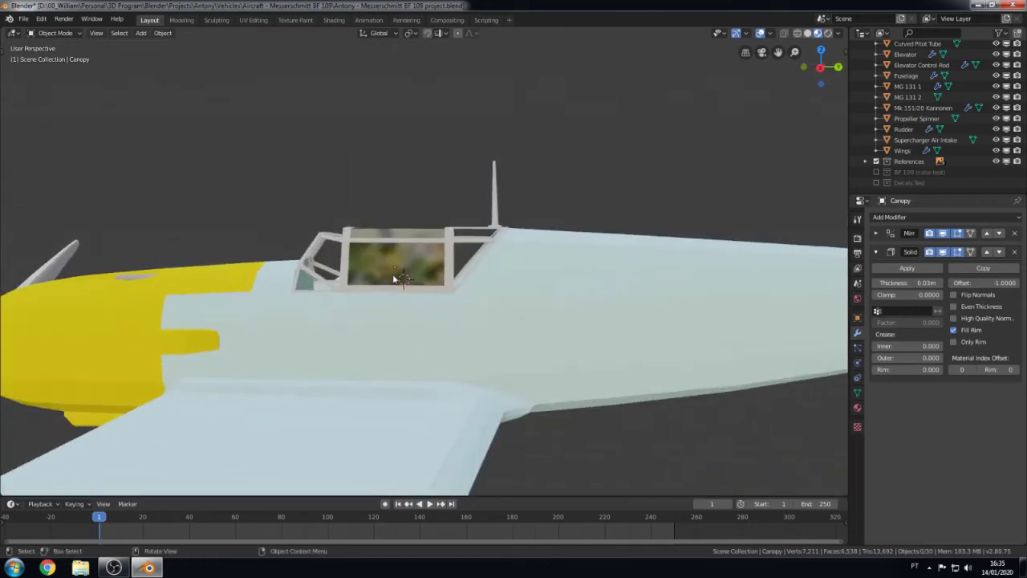
pyautogui.press('KP_3')
pyautogui.scroll(4, 428, 270)
pyautogui.click(418, 264)
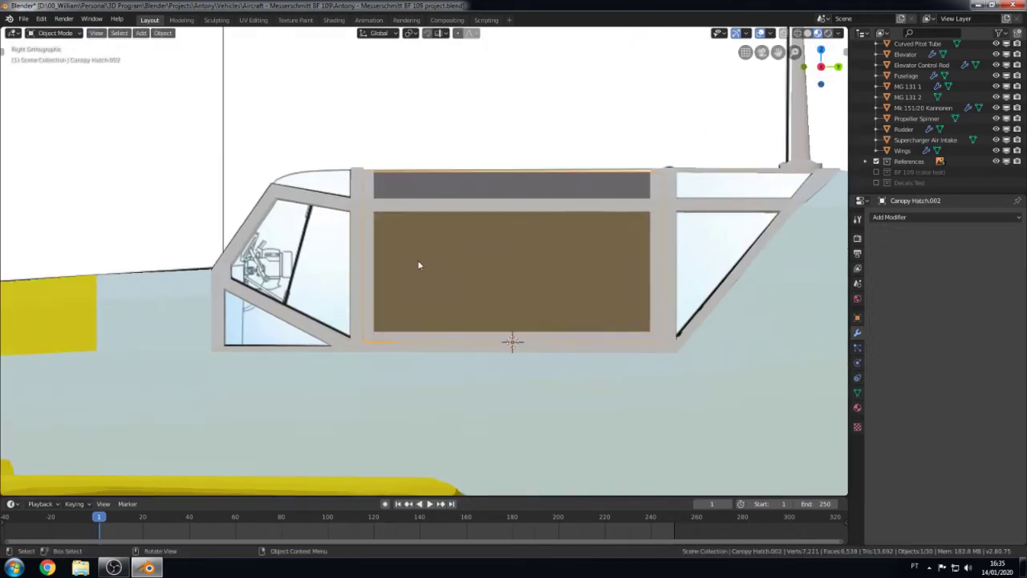
# Step: Add two edge loops to the fuselage, near the cockpit and around the nose
pyautogui.click(351, 305)
pyautogui.moveTo(352, 305)
pyautogui.mouseDown(button='middle')
pyautogui.moveTo(269, 294)
pyautogui.moveTo(337, 281)
pyautogui.moveTo(351, 306)
pyautogui.moveTo(447, 382)
pyautogui.moveTo(344, 332)
pyautogui.moveTo(400, 304)
pyautogui.mouseUp(button='middle')
pyautogui.click(447, 383)
pyautogui.press('Tab')
pyautogui.hotkey('ctrl', 'r')
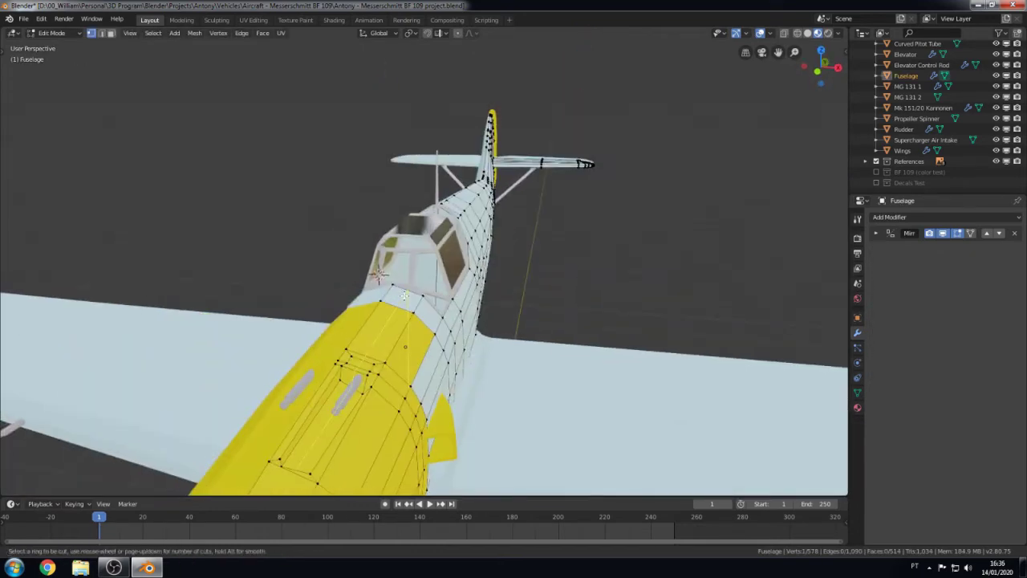
pyautogui.click(405, 295)
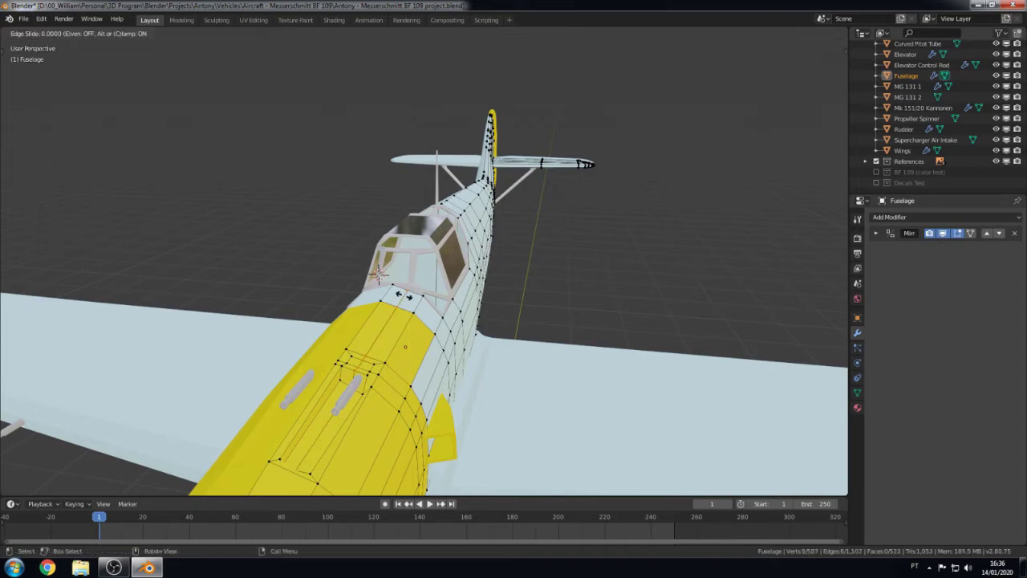
pyautogui.moveTo(405, 295); pyautogui.dragTo(387, 277, button='middle')
pyautogui.click(305, 252)
pyautogui.scroll(5, 305, 251)
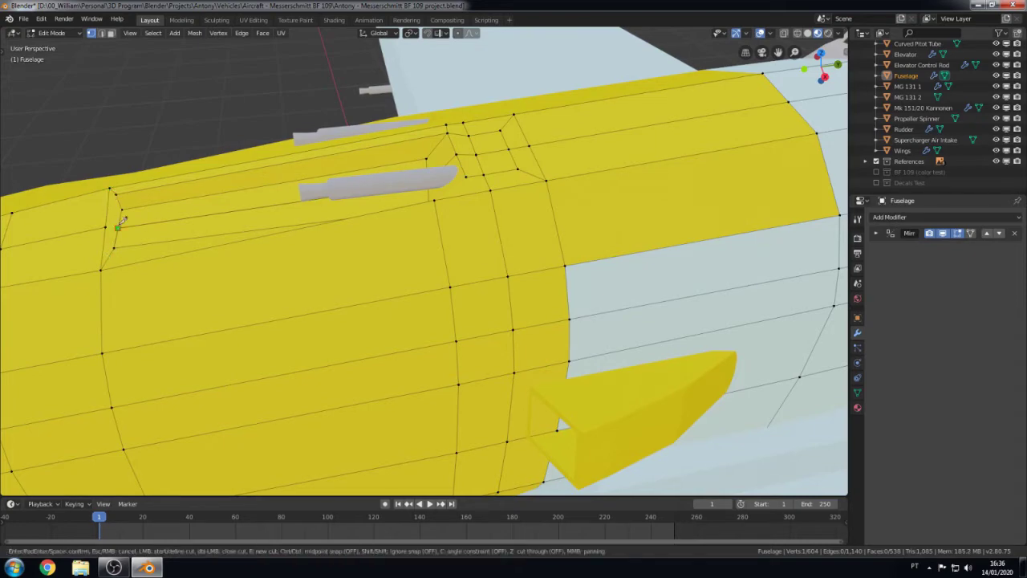
# Step: Scale the selected engine cowling vertices vertically along Z
pyautogui.moveTo(137, 225); pyautogui.dragTo(374, 285, button='middle')
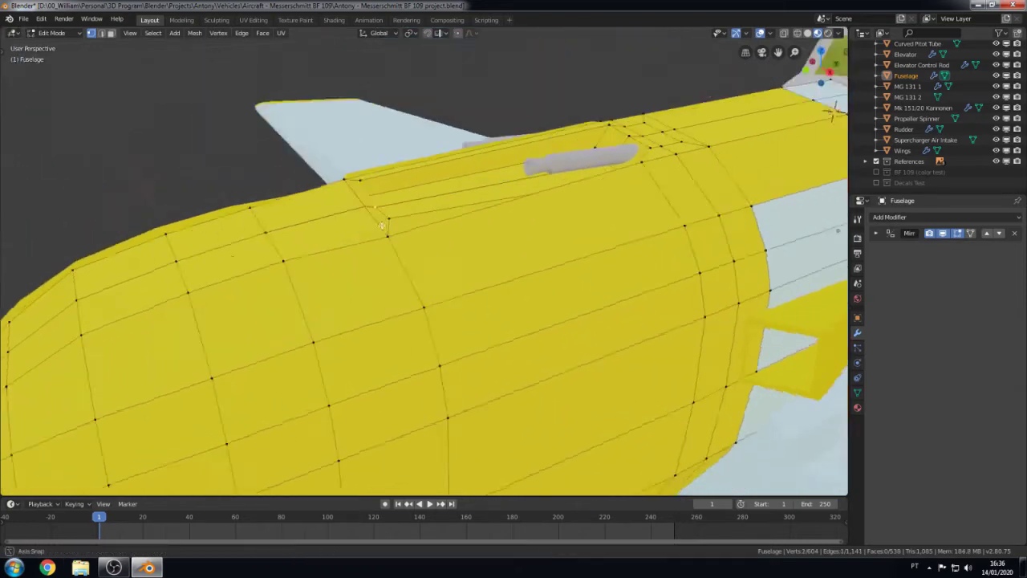
pyautogui.scroll(-3, 375, 285)
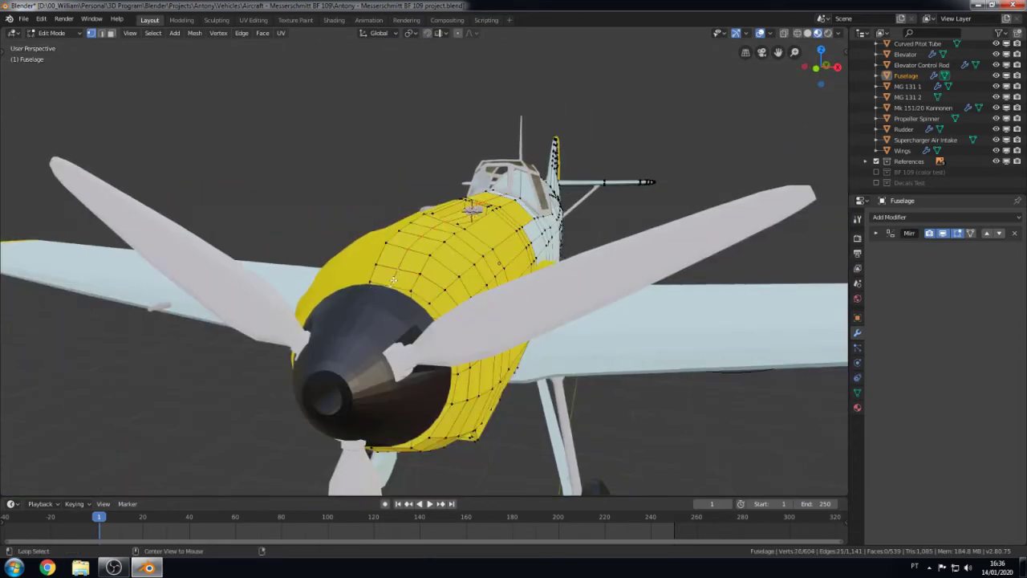
pyautogui.moveTo(393, 280); pyautogui.dragTo(440, 399, button='middle')
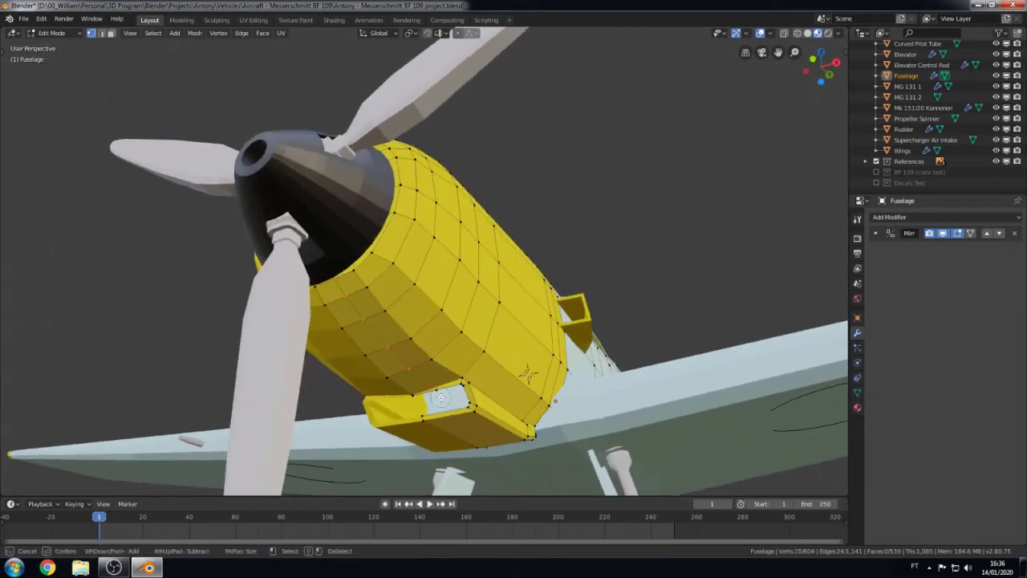
pyautogui.press('Escape')
pyautogui.press('s')
pyautogui.press('z')
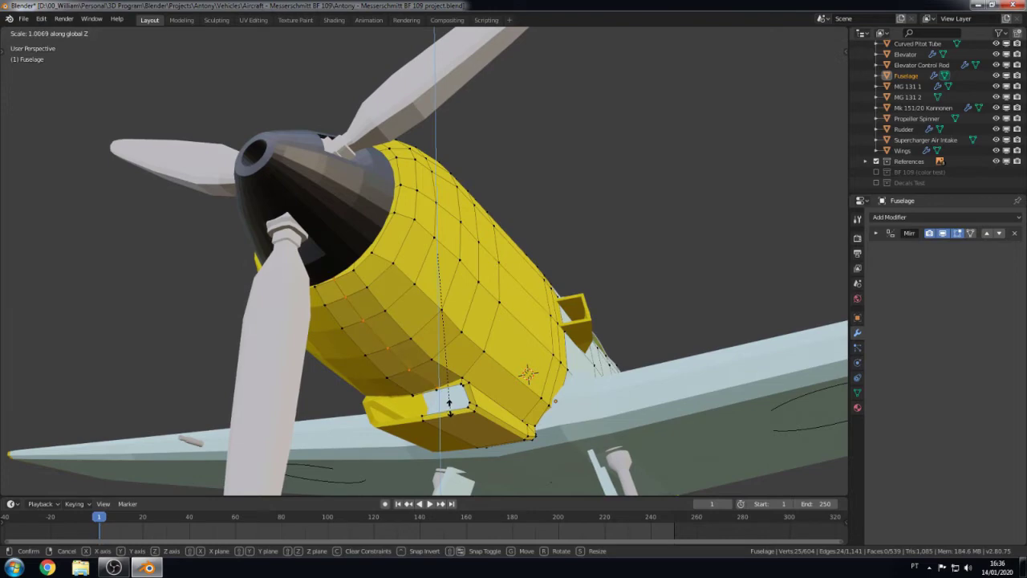
pyautogui.click(449, 403)
pyautogui.moveTo(449, 404)
pyautogui.mouseDown(button='middle')
pyautogui.moveTo(449, 305)
pyautogui.moveTo(450, 353)
pyautogui.mouseUp(button='middle')
pyautogui.scroll(-3, 450, 305)
# Step: Brush-select fuselage vertices on the yellow cowling and move them slightly
pyautogui.press('c')
pyautogui.moveTo(396, 273)
pyautogui.keyDown('ctrl'); pyautogui.mouseDown(button='middle')
pyautogui.moveTo(395, 337)
pyautogui.moveTo(396, 289)
pyautogui.mouseUp(button='middle'); pyautogui.keyUp('ctrl')
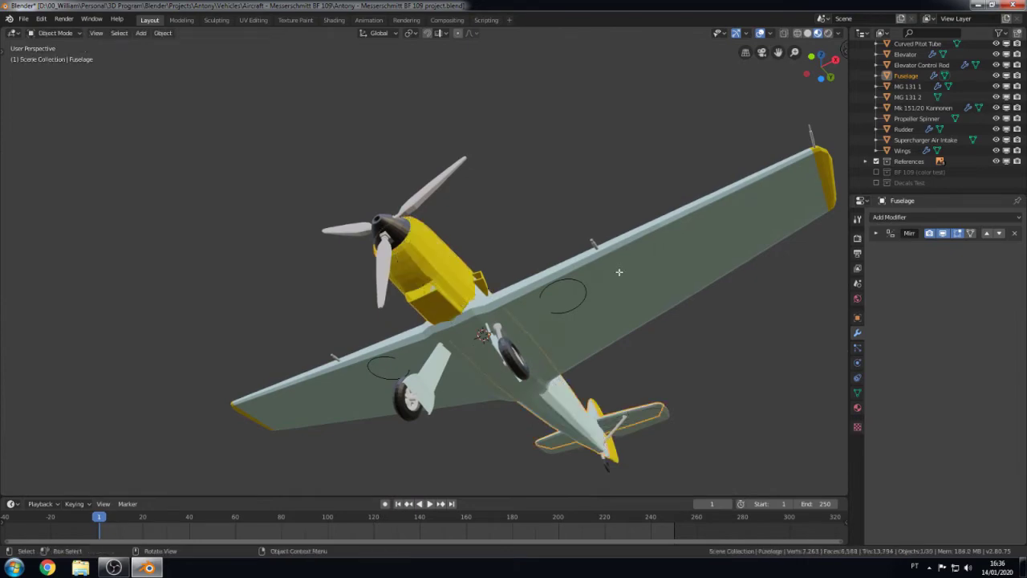
pyautogui.moveTo(433, 255); pyautogui.dragTo(568, 437, button='middle')
pyautogui.scroll(5, 431, 255)
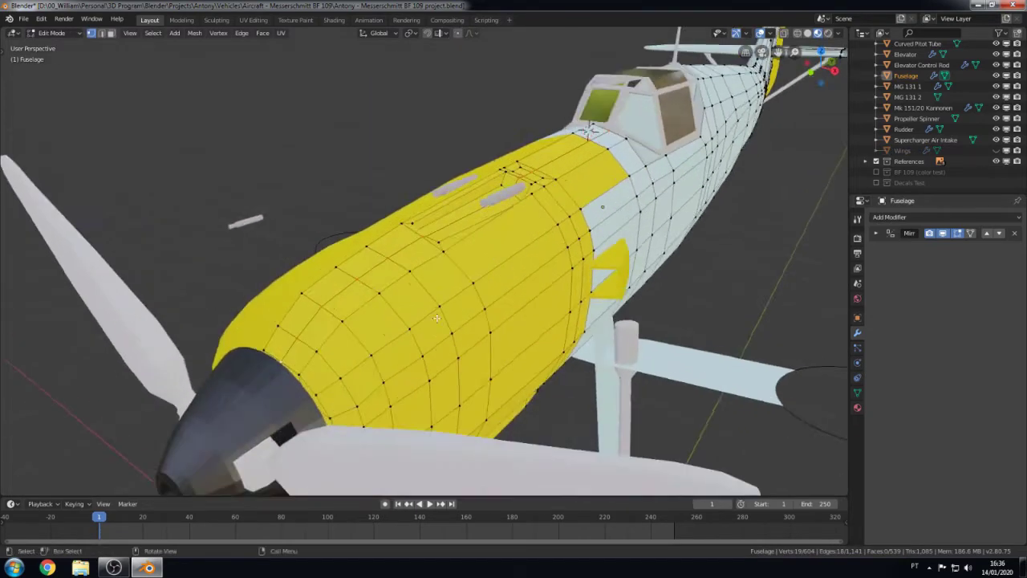
pyautogui.press('g')
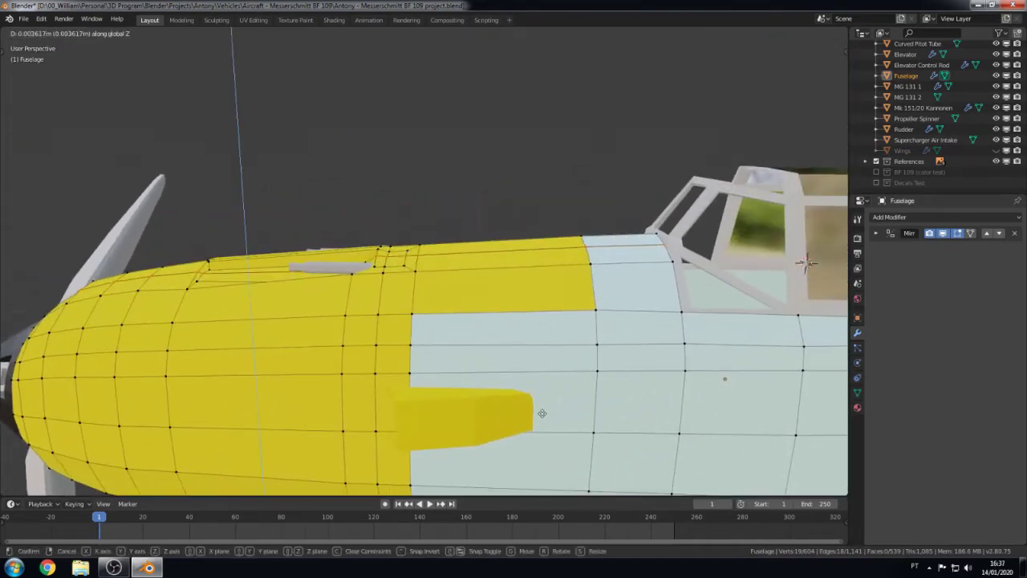
pyautogui.click(541, 411)
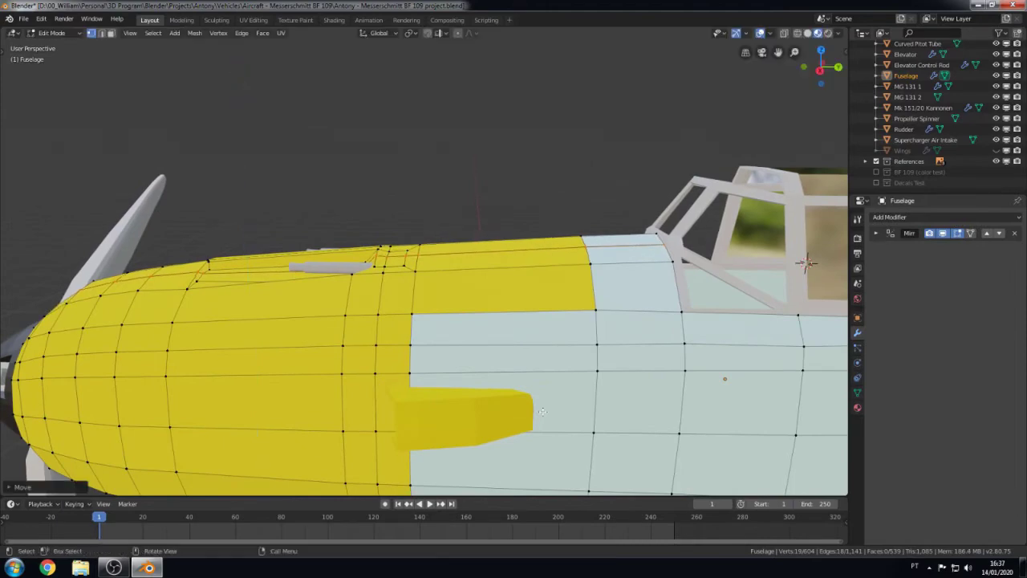
# Step: Nudge those vertices along Z, then along X, and return to Object Mode
pyautogui.moveTo(542, 412); pyautogui.dragTo(526, 279, button='middle')
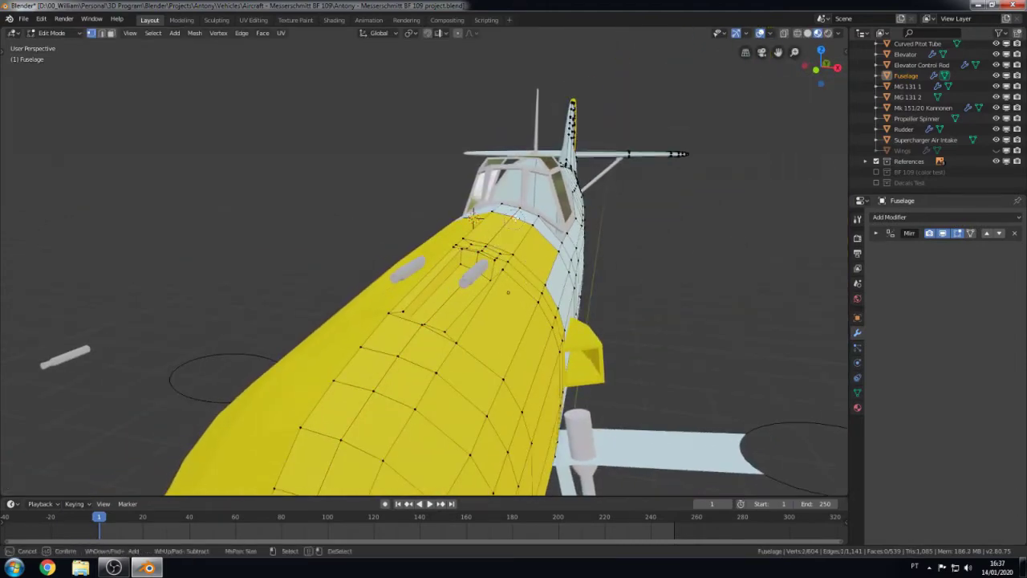
pyautogui.press('g')
pyautogui.press('z')
pyautogui.click(536, 230)
pyautogui.press('g')
pyautogui.press('x')
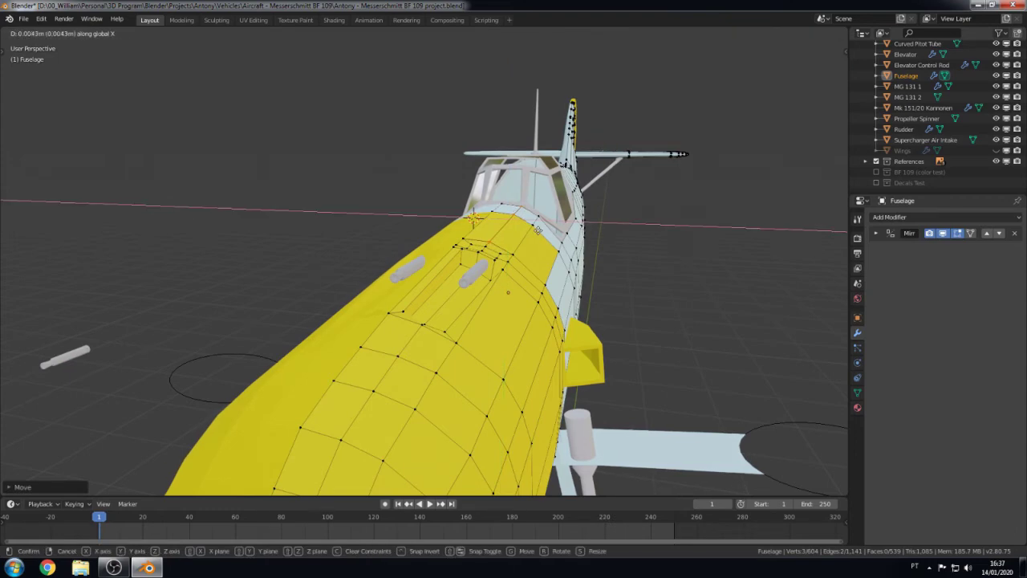
pyautogui.click(536, 230)
pyautogui.press('Tab')
pyautogui.moveTo(536, 230); pyautogui.dragTo(579, 252, button='middle')
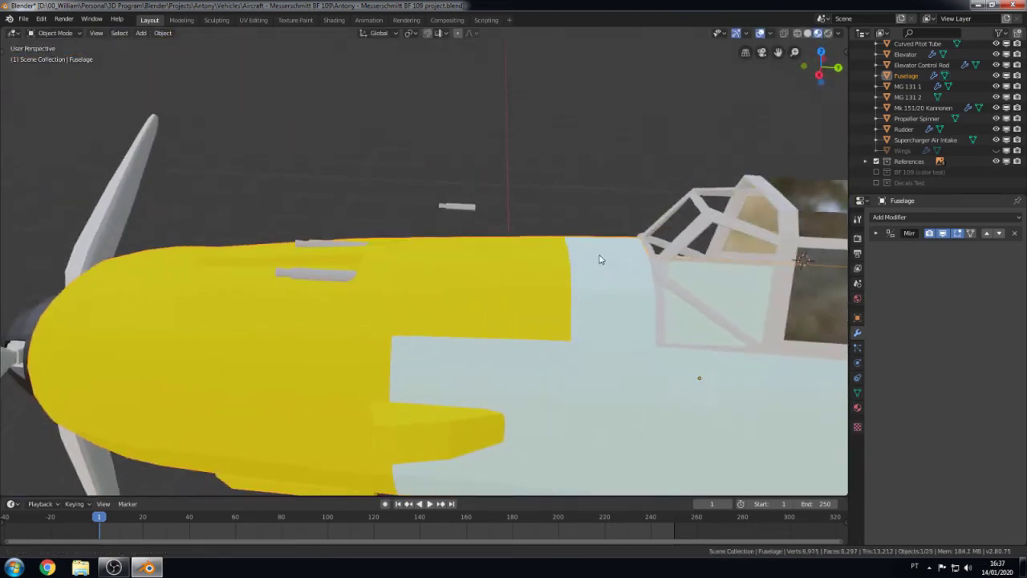
# Step: In the right side view, add an edge loop cut across the nose
pyautogui.moveTo(580, 256); pyautogui.dragTo(596, 223, button='middle')
pyautogui.press('KP_3')
pyautogui.scroll(2, 514, 300)
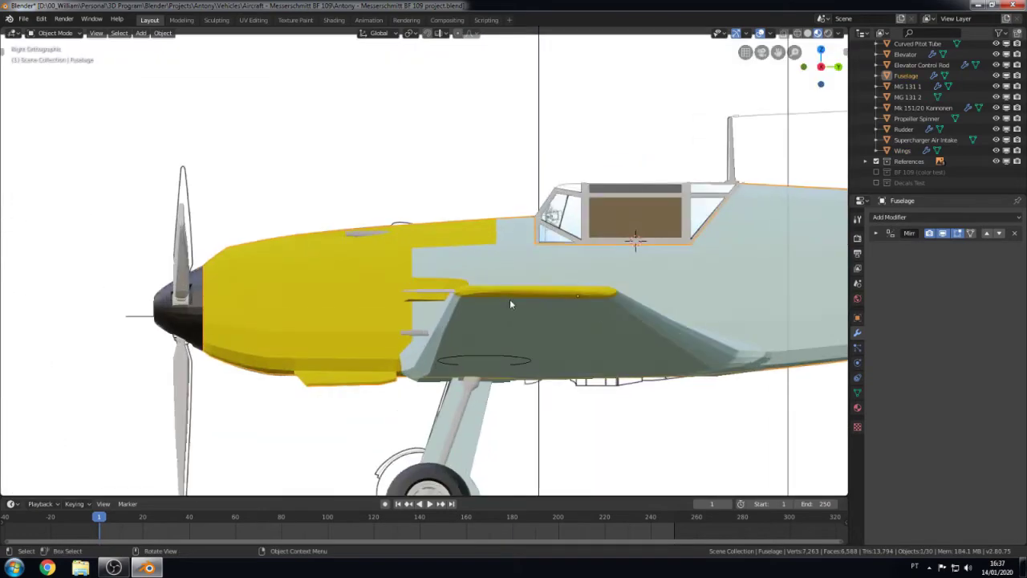
pyautogui.press('Tab')
pyautogui.scroll(3, 423, 235)
pyautogui.scroll(2, 423, 235)
pyautogui.moveTo(423, 235); pyautogui.dragTo(433, 265, button='middle')
pyautogui.hotkey('ctrl', 'r')
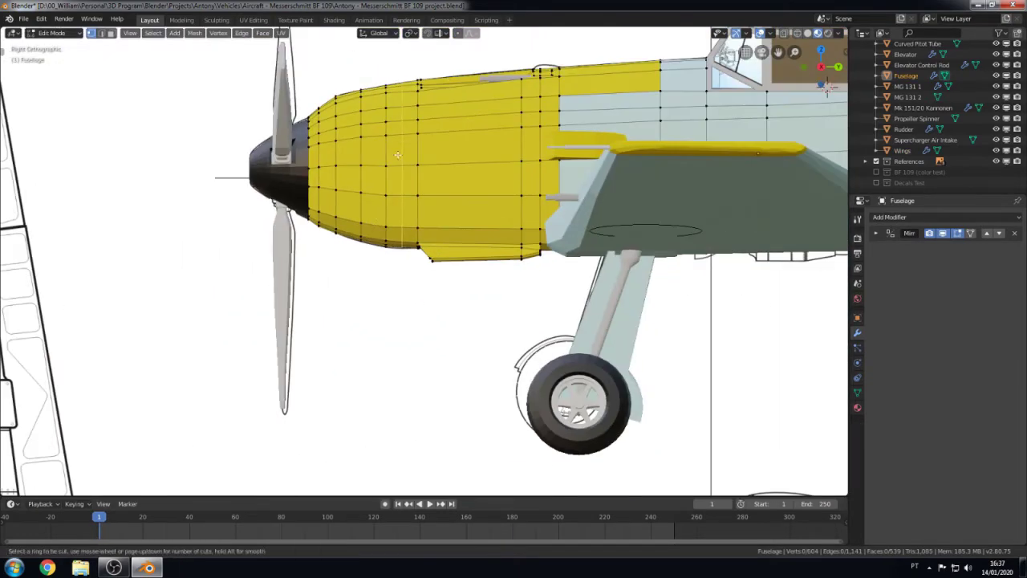
pyautogui.click(433, 265)
# Step: Slide the new loop down the cowling, scale it along Z, and return to Object Mode
pyautogui.press('KP_3')
pyautogui.scroll(3, 449, 316)
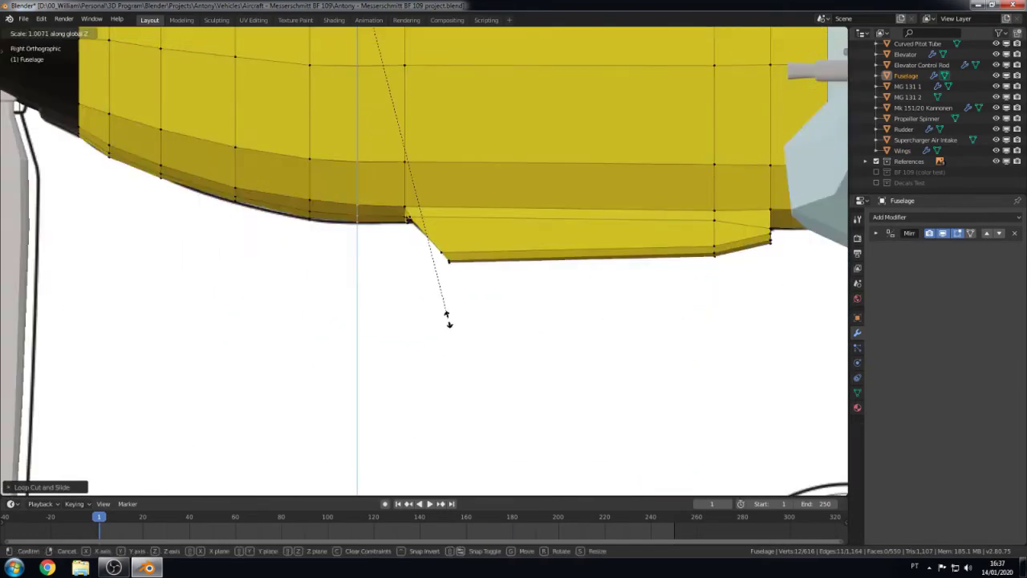
pyautogui.press('g')
pyautogui.click(431, 319)
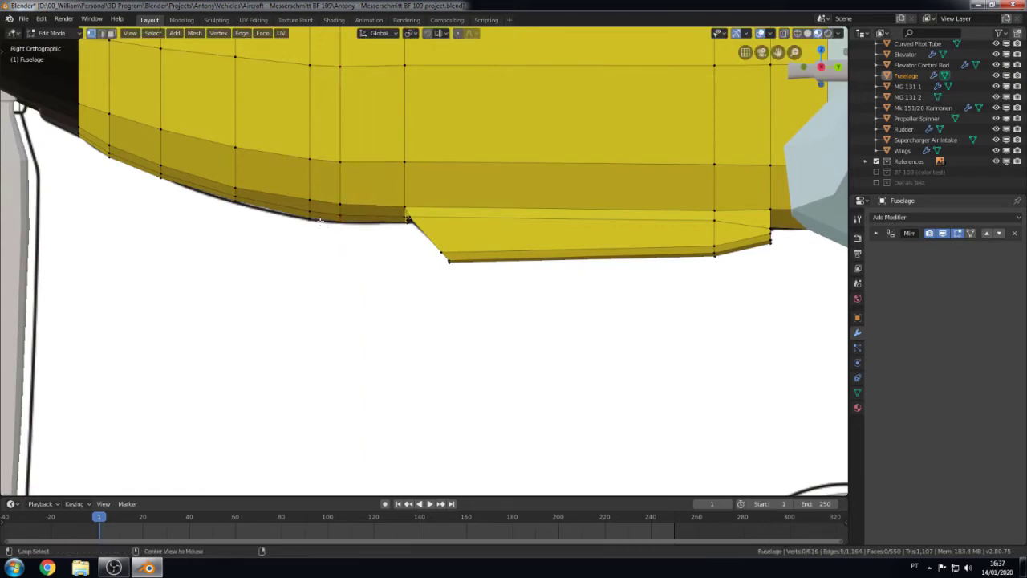
pyautogui.press('s')
pyautogui.press('z')
pyautogui.click(346, 252)
pyautogui.scroll(-7, 346, 252)
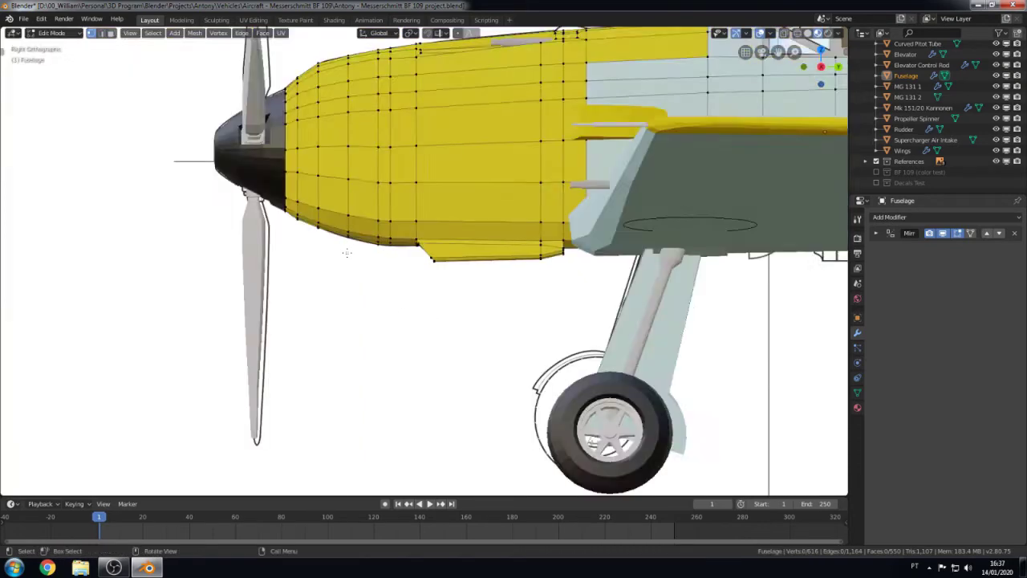
pyautogui.scroll(4, 307, 247)
pyautogui.scroll(-3, 188, 203)
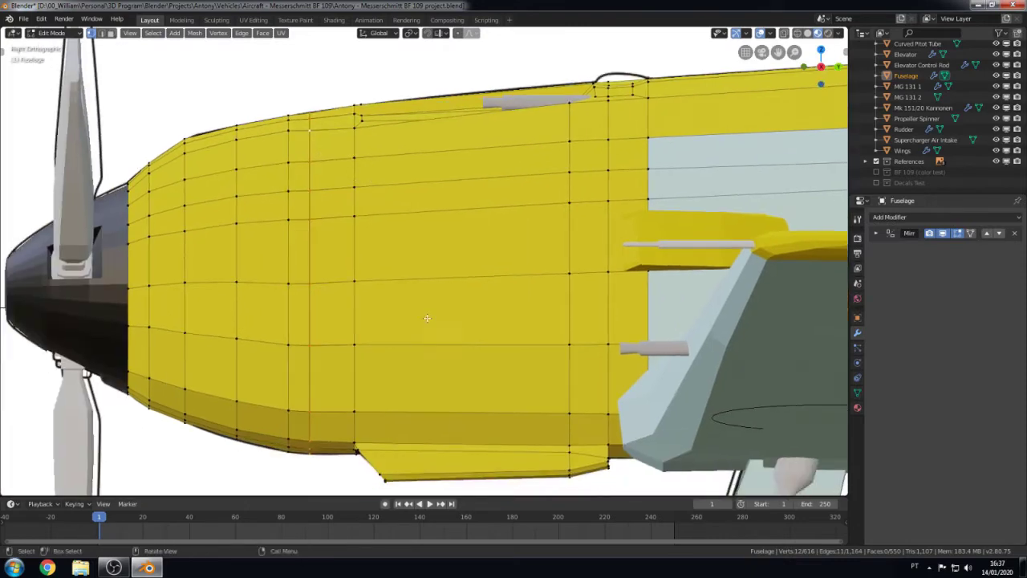
pyautogui.press('s')
pyautogui.rightClick(427, 321)
pyautogui.press('Tab')
pyautogui.scroll(-3, 427, 324)
pyautogui.moveTo(427, 325)
pyautogui.mouseDown(button='middle')
pyautogui.moveTo(429, 230)
pyautogui.moveTo(469, 327)
pyautogui.mouseUp(button='middle')
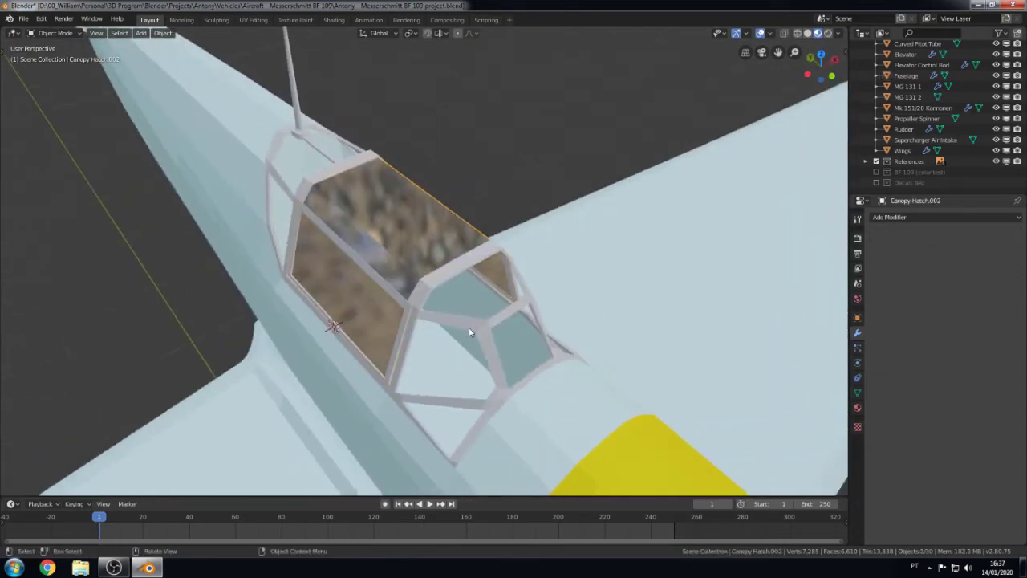
# Step: Rename Canopy Hatch.002 to 'Canopy Hatch Glass' and select the Canopy frame
pyautogui.click(469, 327)
pyautogui.press('KP_7')
pyautogui.click(114, 568)
pyautogui.click(106, 570)
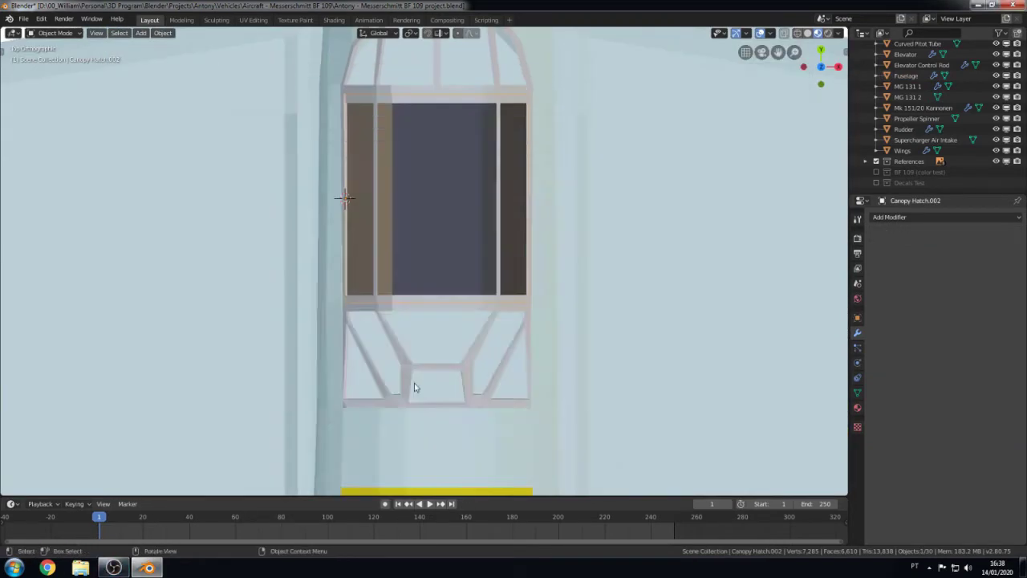
pyautogui.moveTo(413, 390)
pyautogui.mouseDown(button='middle')
pyautogui.moveTo(374, 289)
pyautogui.moveTo(424, 274)
pyautogui.mouseUp(button='middle')
pyautogui.click(424, 273)
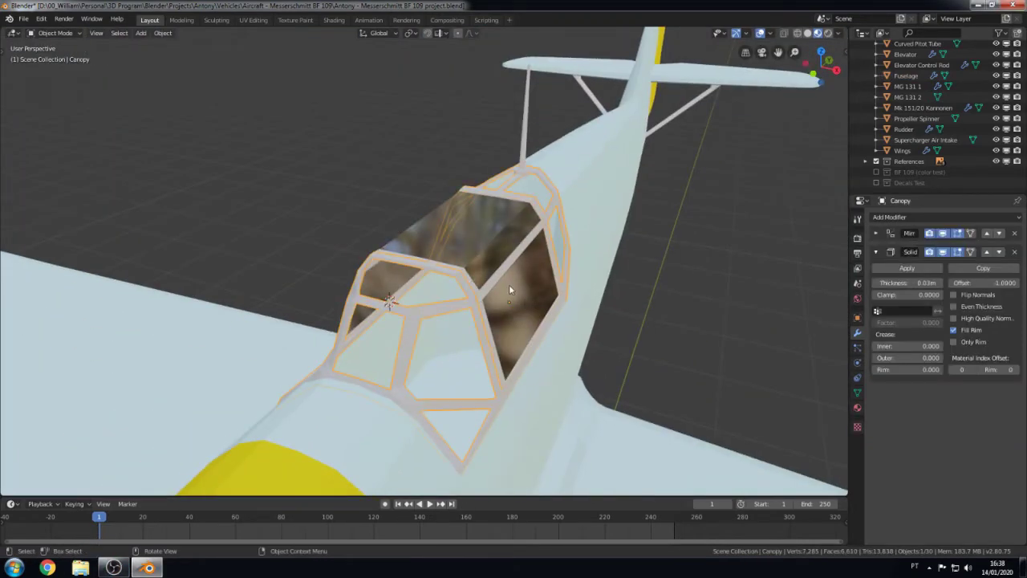
pyautogui.scroll(5, 902, 111)
pyautogui.hotkey('ctrl', 'z')
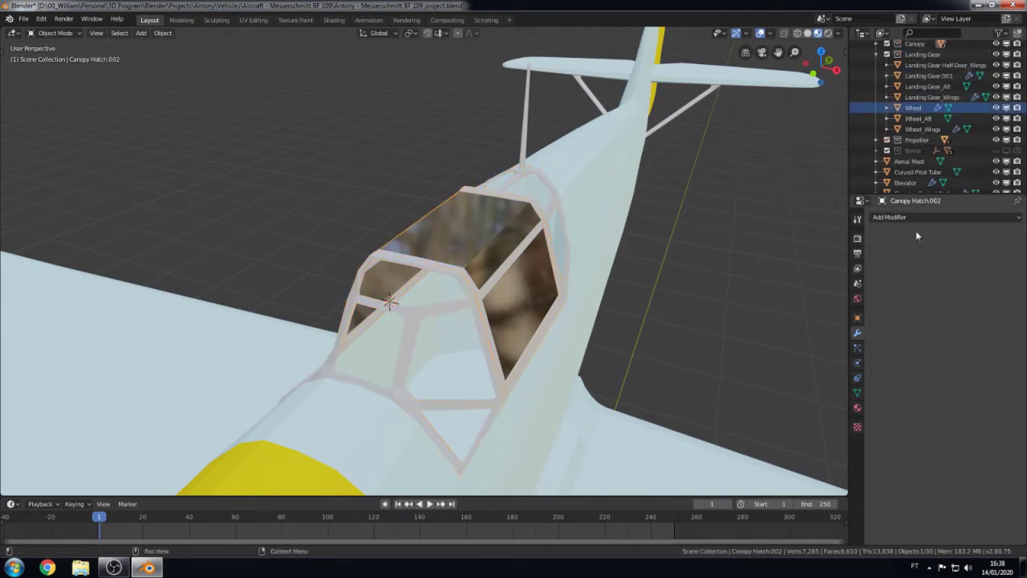
pyautogui.click(857, 317)
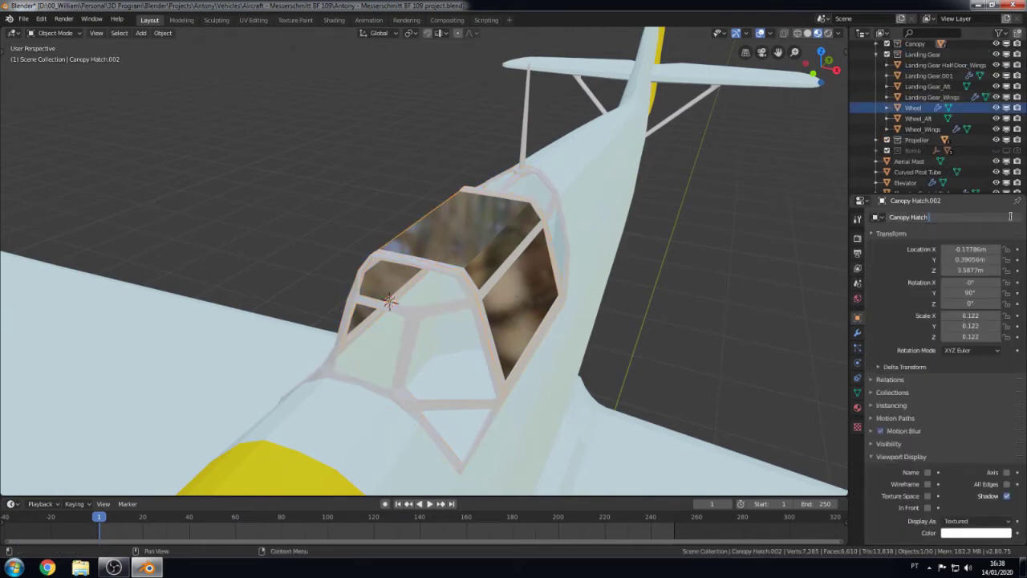
pyautogui.write('Glass')
pyautogui.press('Return')
pyautogui.click(463, 291)
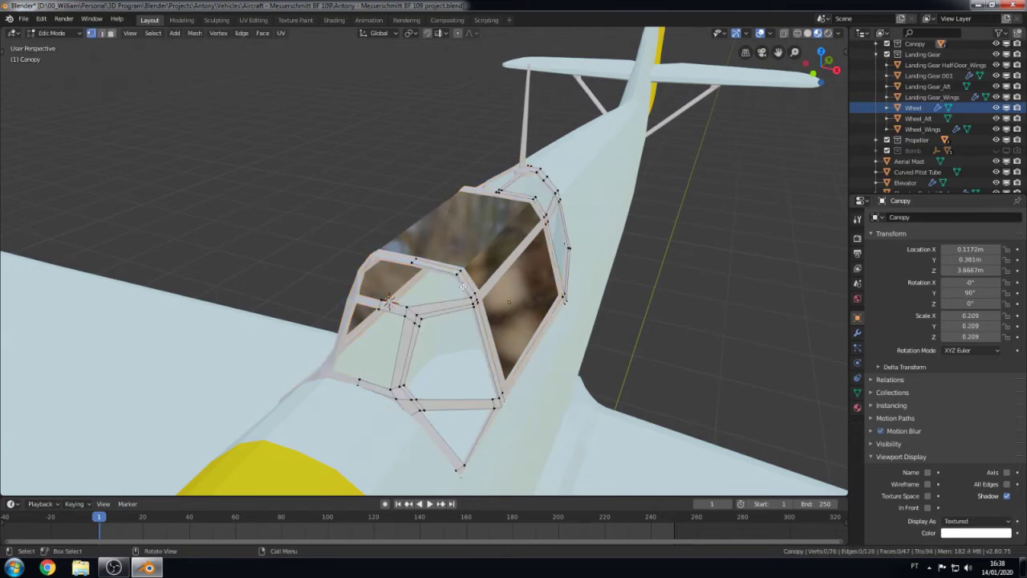
pyautogui.press('KP_3')
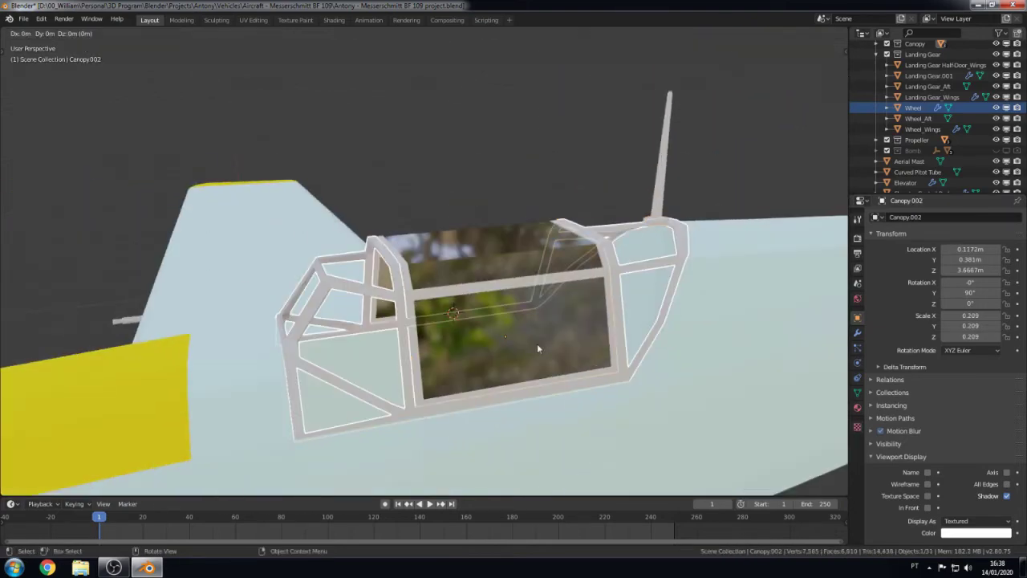
# Step: Duplicate the Canopy frame in place and enter Edit Mode on the copy
pyautogui.hotkey('shift', 'd')
pyautogui.press('Escape')
pyautogui.moveTo(729, 394)
pyautogui.mouseDown(button='middle')
pyautogui.moveTo(619, 412)
pyautogui.moveTo(564, 348)
pyautogui.mouseUp(button='middle')
pyautogui.press('Tab')
pyautogui.press('KP_3')
pyautogui.press('KP_7')
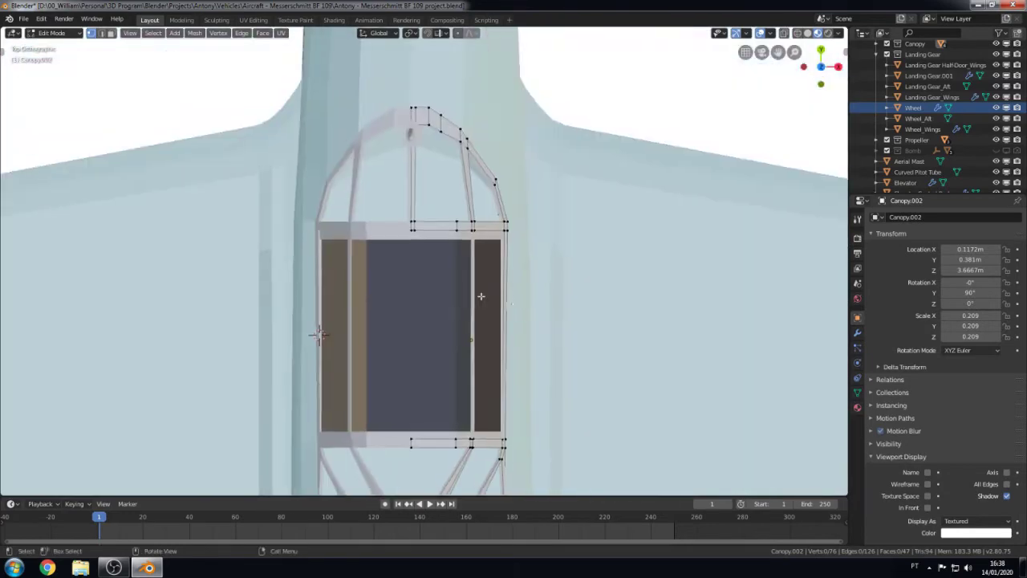
pyautogui.scroll(3, 476, 164)
pyautogui.scroll(3, 476, 164)
# Step: Inspect the duplicate canopy with X-ray and wireframe shading
pyautogui.hotkey('alt', 'z')
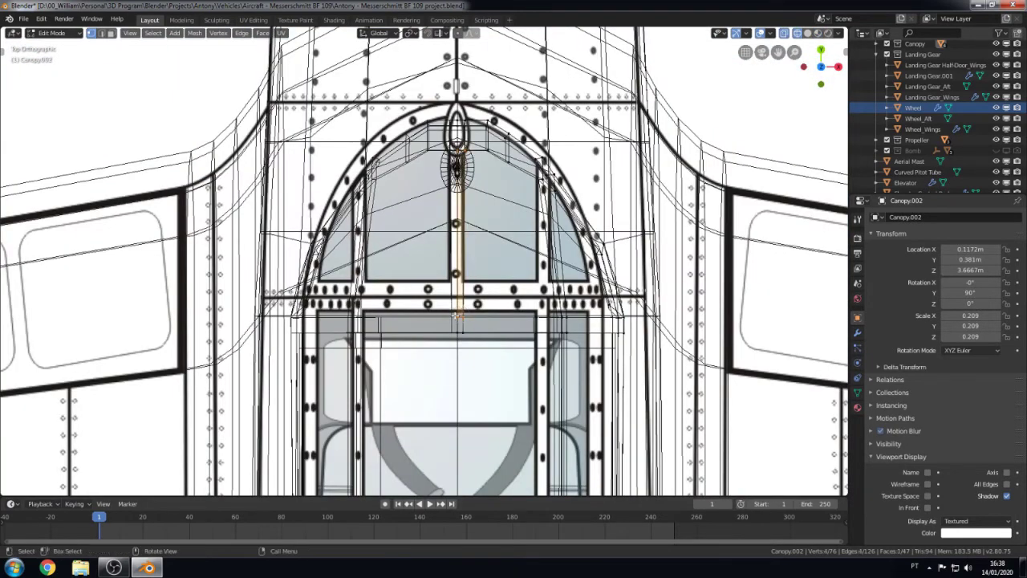
pyautogui.rightClick(455, 316)
pyautogui.press('KP_Decimal')
pyautogui.moveTo(470, 259)
pyautogui.mouseDown(button='middle')
pyautogui.moveTo(402, 208)
pyautogui.moveTo(558, 289)
pyautogui.mouseUp(button='middle')
pyautogui.scroll(-4, 402, 208)
pyautogui.press('Tab')
pyautogui.press('KP_3')
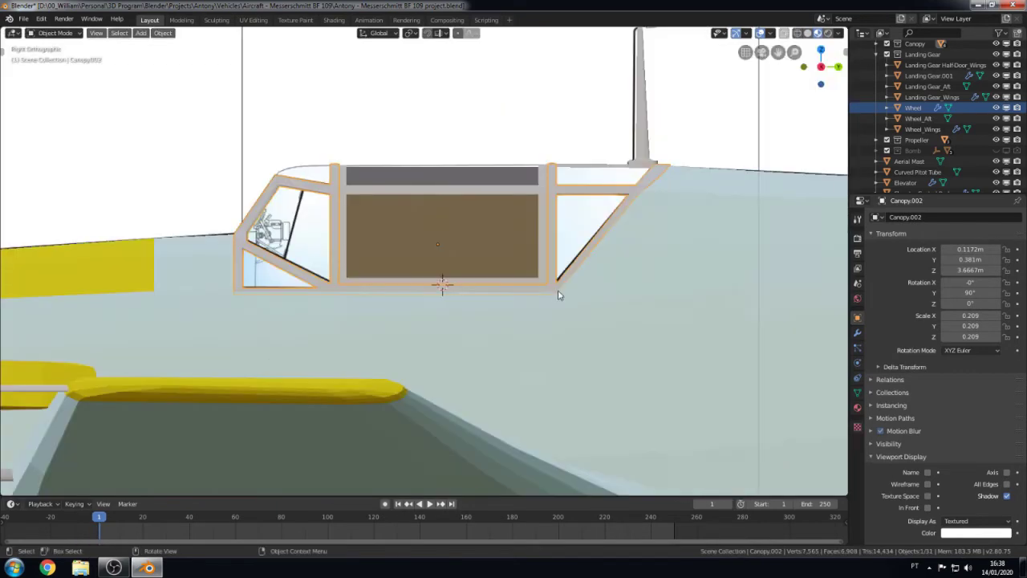
pyautogui.press('Tab')
pyautogui.press('z')
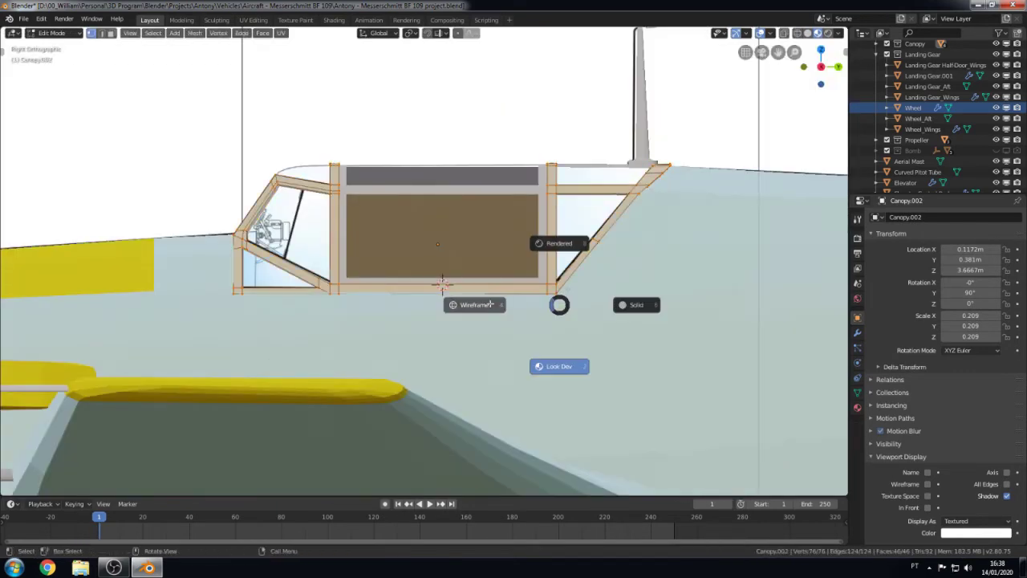
pyautogui.click(498, 304)
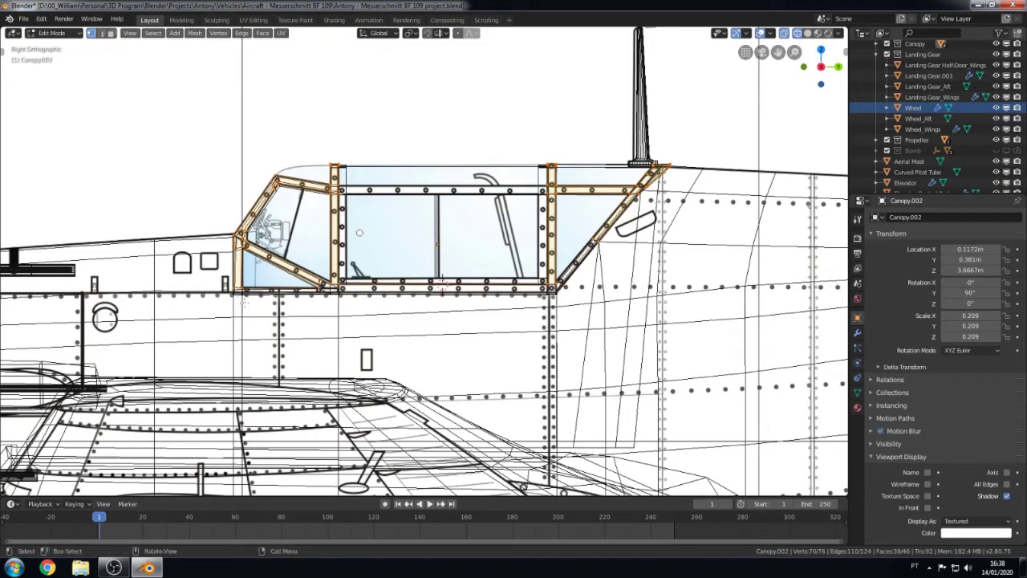
# Step: Delete the Canopy.002 duplicate and reselect the original Canopy frame
pyautogui.press('Tab')
pyautogui.press('x')
pyautogui.click(254, 315)
pyautogui.click(331, 239)
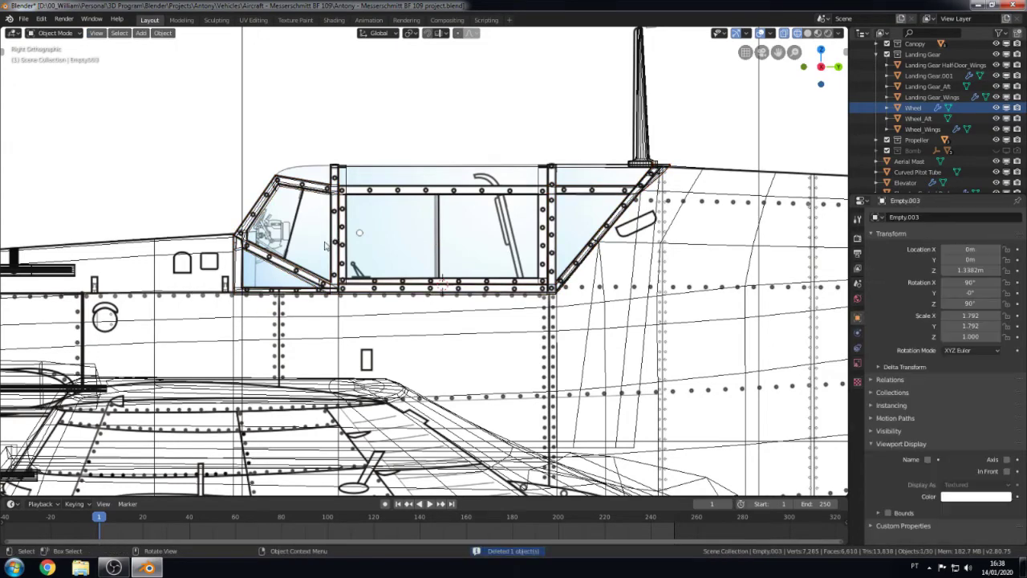
pyautogui.moveTo(329, 237); pyautogui.dragTo(327, 235, button='middle')
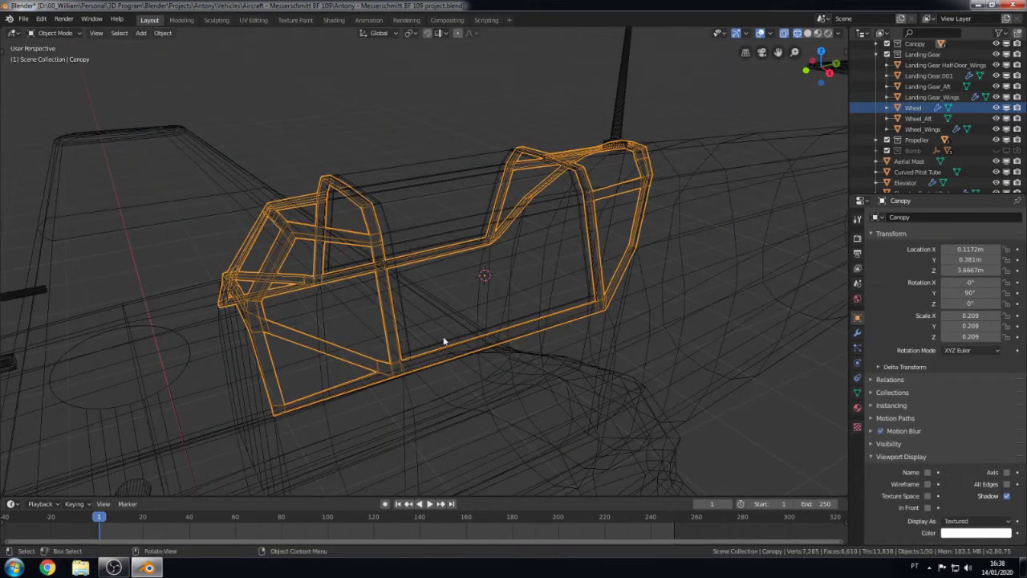
pyautogui.press('KP_3')
pyautogui.hotkey('shift', 'a')
# Step: Add a plane, rotate it 90° on Y, and switch back to solid shading
pyautogui.click(488, 338)
pyautogui.scroll(-4, 491, 343)
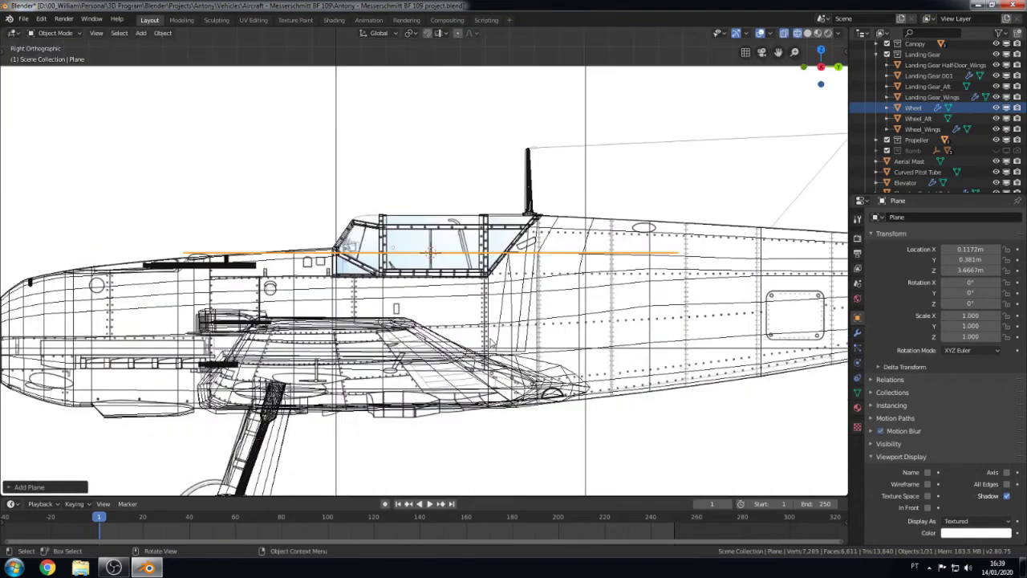
pyautogui.scroll(2, 486, 342)
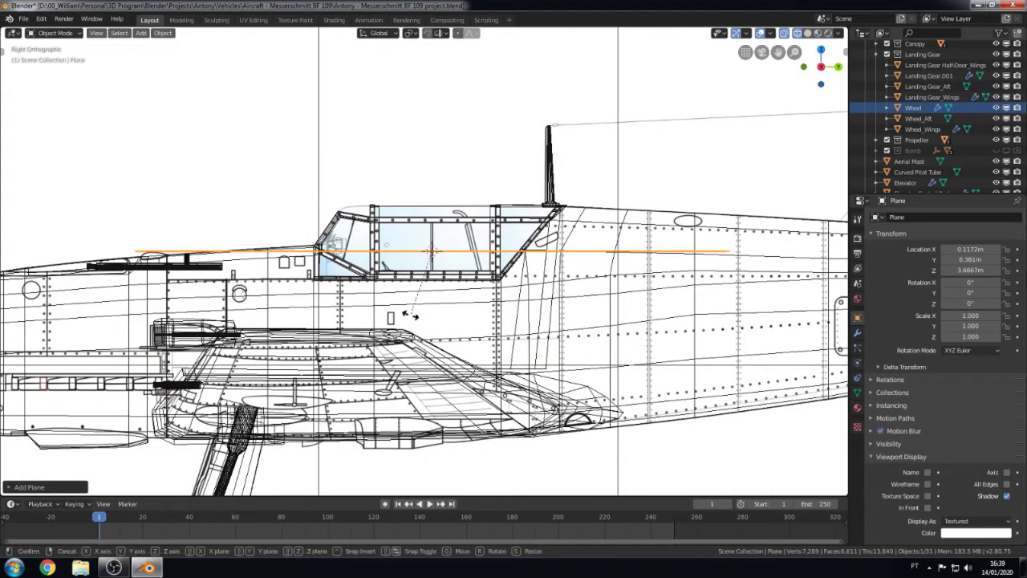
pyautogui.press('y')
pyautogui.press('9')
pyautogui.press('0')
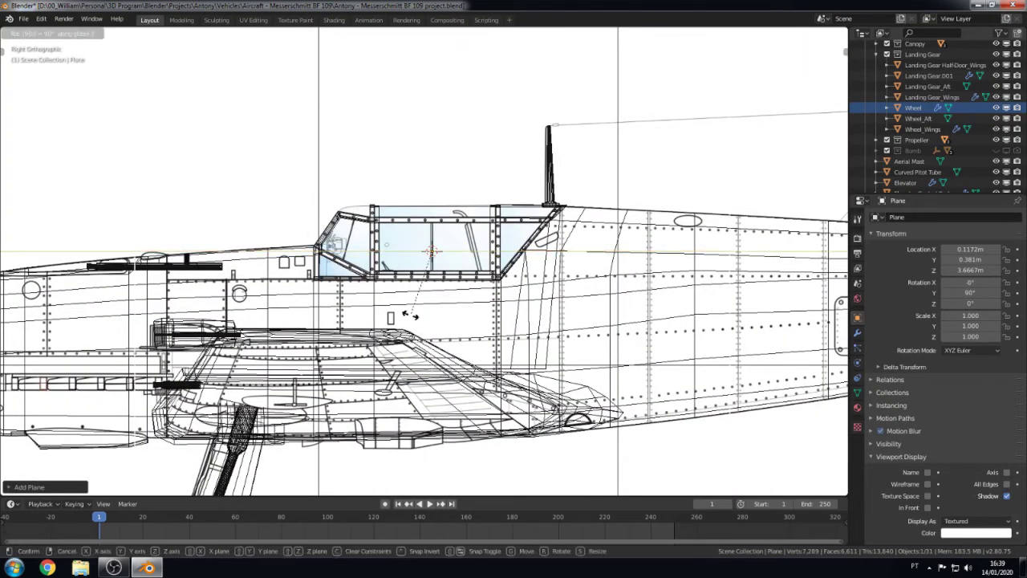
pyautogui.press('Return')
pyautogui.press('z')
pyautogui.click(488, 314)
# Step: Shrink the plane to 0.150 scale and view the cockpit from above
pyautogui.press('s')
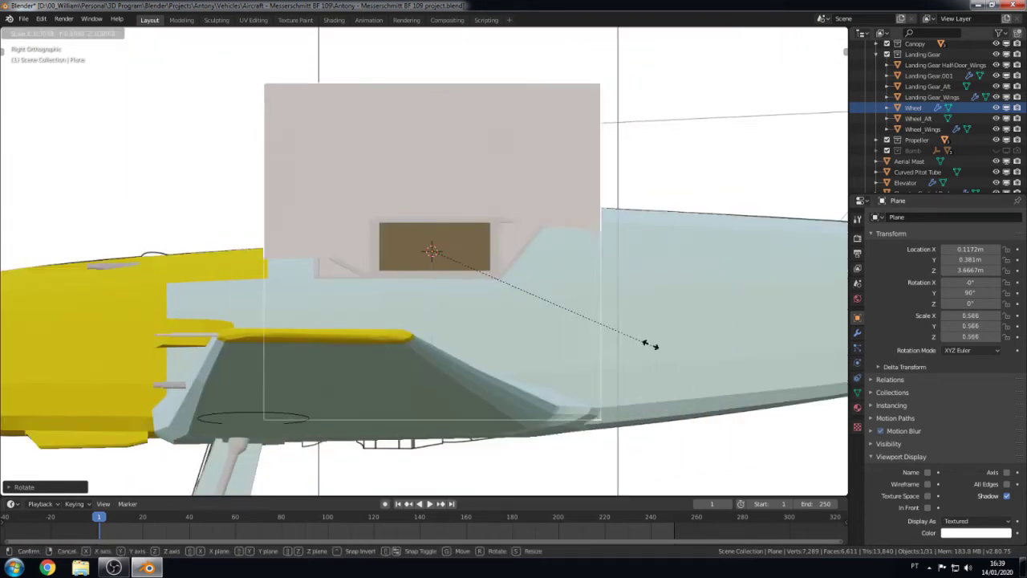
pyautogui.scroll(3, 561, 249)
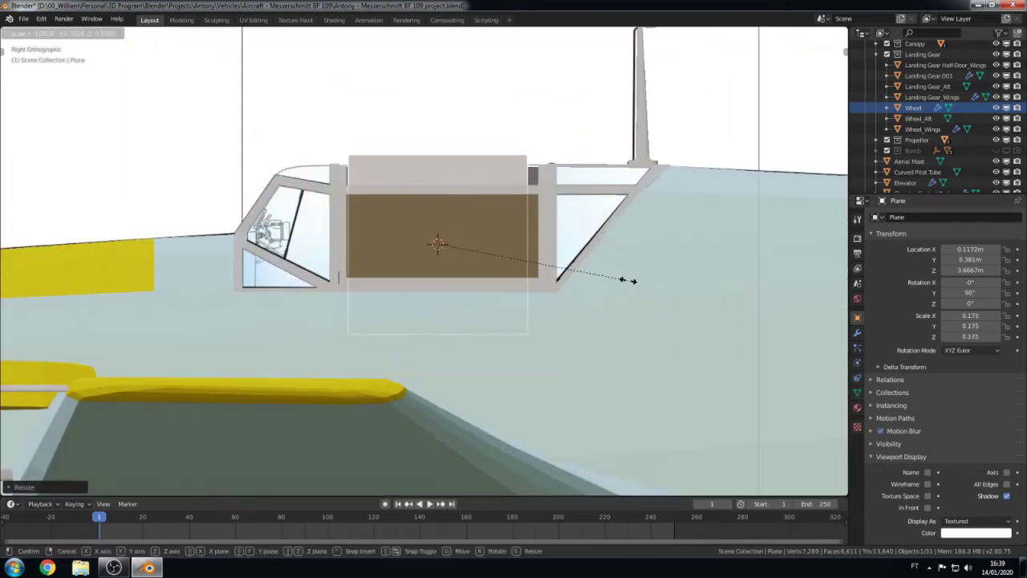
pyautogui.click(603, 248)
pyautogui.moveTo(603, 248)
pyautogui.mouseDown(button='middle')
pyautogui.moveTo(610, 305)
pyautogui.moveTo(580, 274)
pyautogui.mouseUp(button='middle')
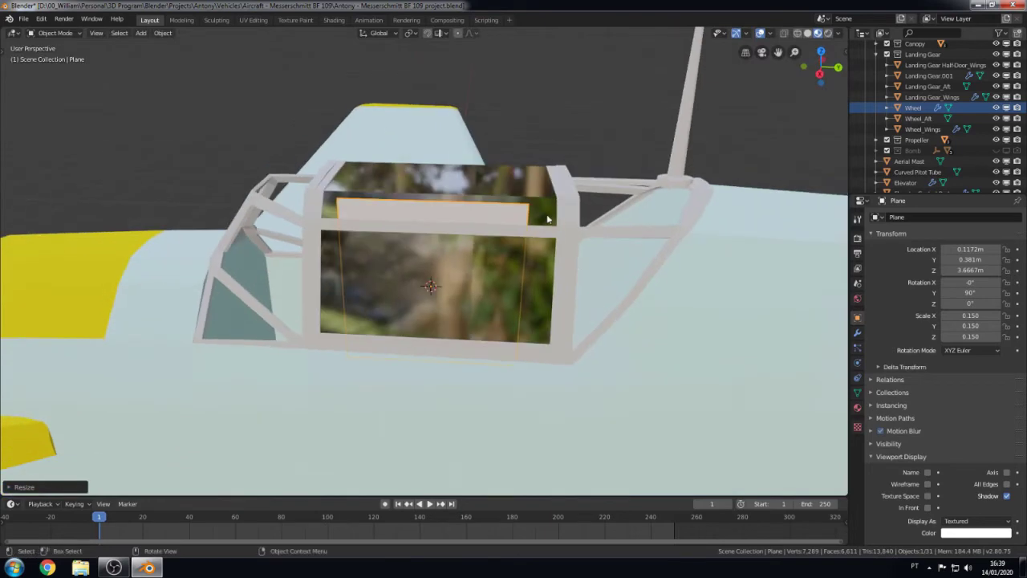
pyautogui.press('KP_7')
pyautogui.moveTo(549, 218)
pyautogui.mouseDown(button='middle')
pyautogui.moveTo(464, 166)
pyautogui.moveTo(359, 177)
pyautogui.mouseUp(button='middle')
# Step: Raise a top edge of the canopy frame along Z in Edit Mode
pyautogui.click(358, 177)
pyautogui.press('Tab')
pyautogui.press('c')
pyautogui.click(559, 149)
pyautogui.press('Escape')
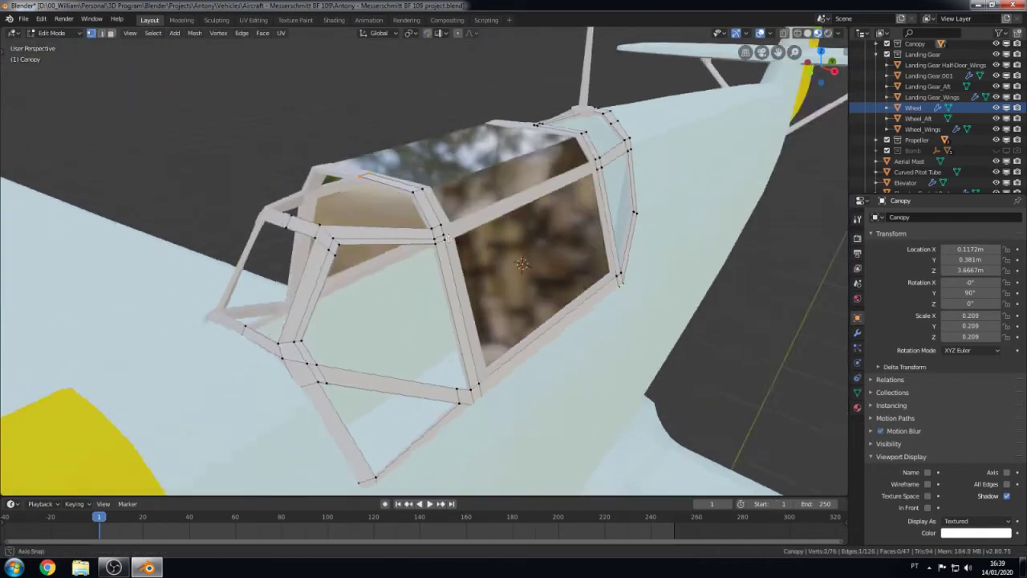
pyautogui.moveTo(560, 148)
pyautogui.mouseDown(button='middle')
pyautogui.moveTo(472, 258)
pyautogui.moveTo(485, 272)
pyautogui.mouseUp(button='middle')
pyautogui.press('g')
pyautogui.press('z')
pyautogui.click(480, 265)
pyautogui.press('Tab')
pyautogui.scroll(-3, 472, 259)
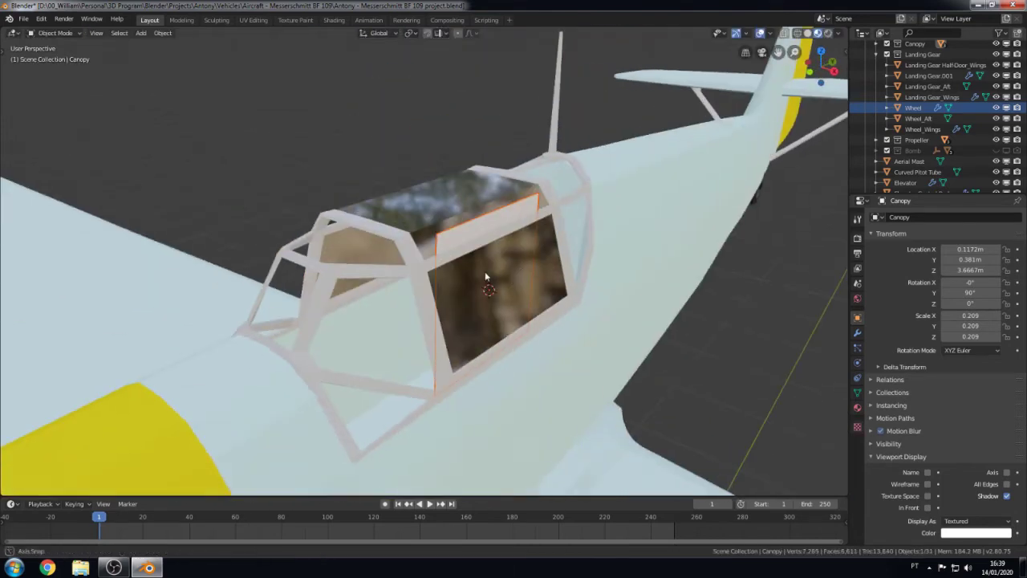
pyautogui.press('Tab')
pyautogui.press('Tab')
pyautogui.press('Tab')
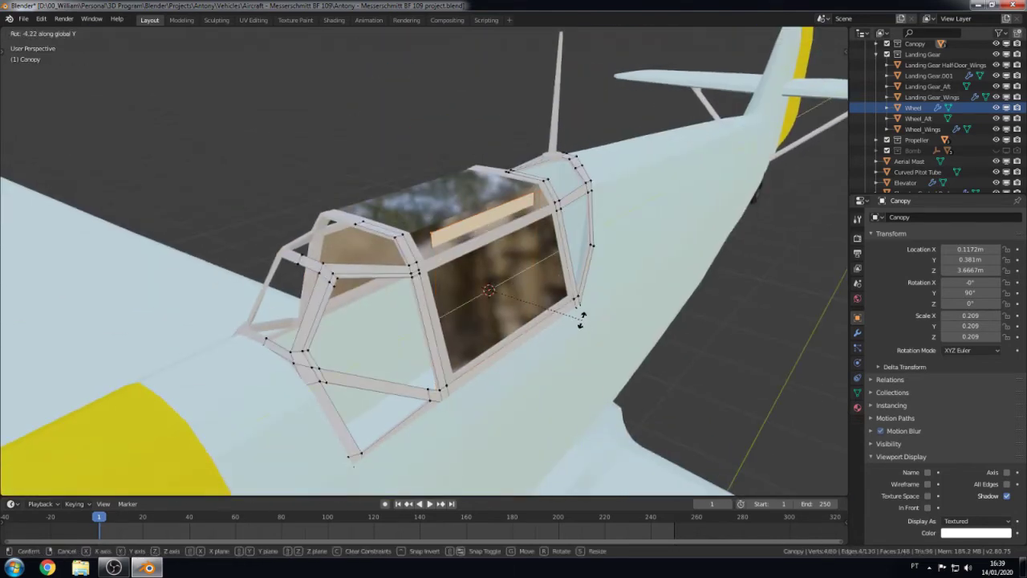
pyautogui.press('Tab')
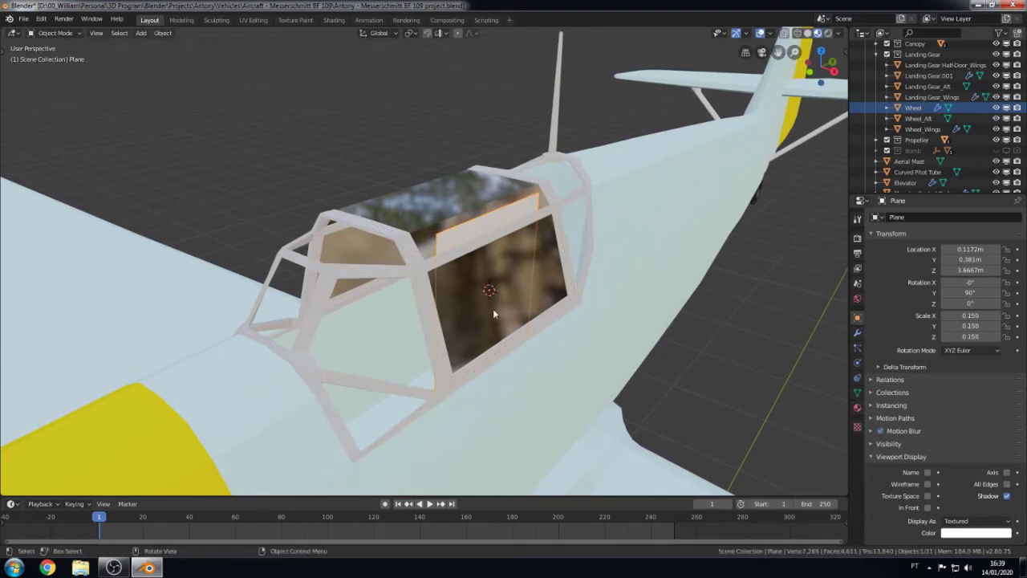
# Step: Try rotating the test plane on Y, cancel, and delete the plane
pyautogui.press('r')
pyautogui.press('y')
pyautogui.press('Escape')
pyautogui.press('Delete')
# Step: Delete the test plane and view the hatch glass from the right in X-ray
pyautogui.click(458, 224)
pyautogui.press('KP_3')
pyautogui.press('Tab')
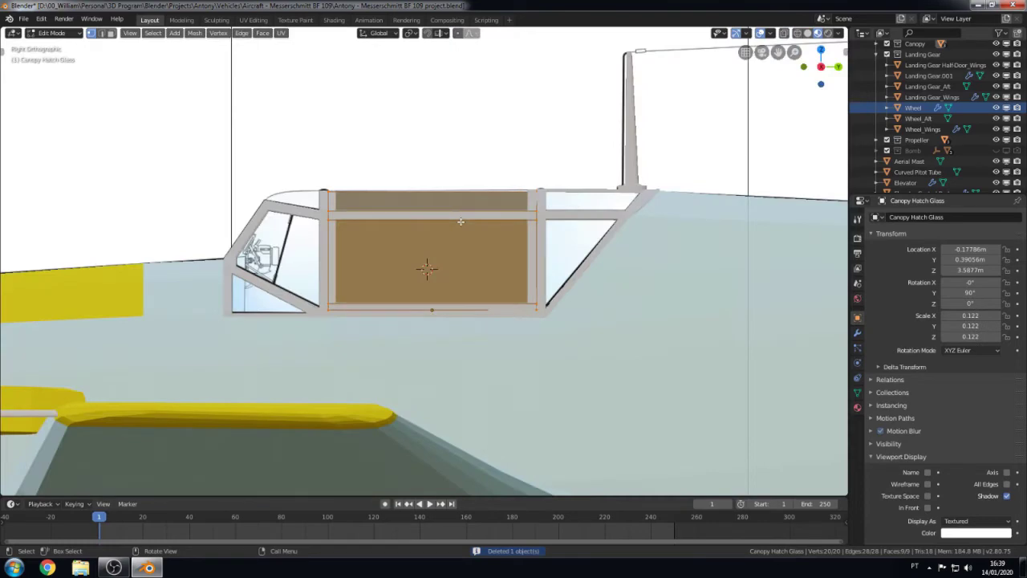
pyautogui.press('Tab')
pyautogui.press('Tab')
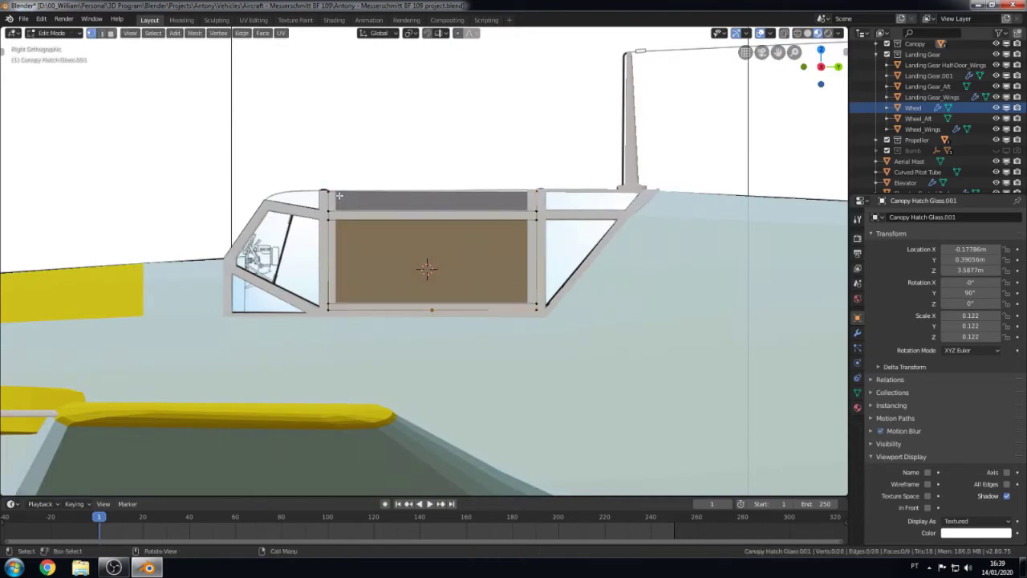
pyautogui.hotkey('shift', 'z')
# Step: Try moving a glass edge along Y, then undo to restore the glass faces
pyautogui.moveTo(314, 315)
pyautogui.keyDown('shift'); pyautogui.mouseDown(button='middle')
pyautogui.moveTo(367, 325)
pyautogui.moveTo(496, 311)
pyautogui.mouseUp(button='middle'); pyautogui.keyUp('shift')
pyautogui.press('g')
pyautogui.press('y')
pyautogui.click(486, 324)
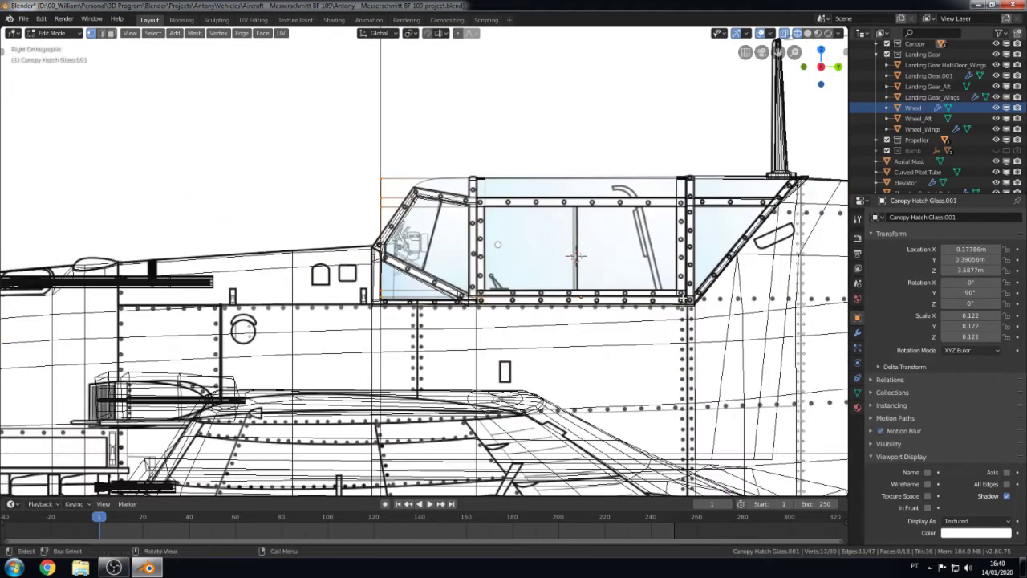
pyautogui.press('Escape')
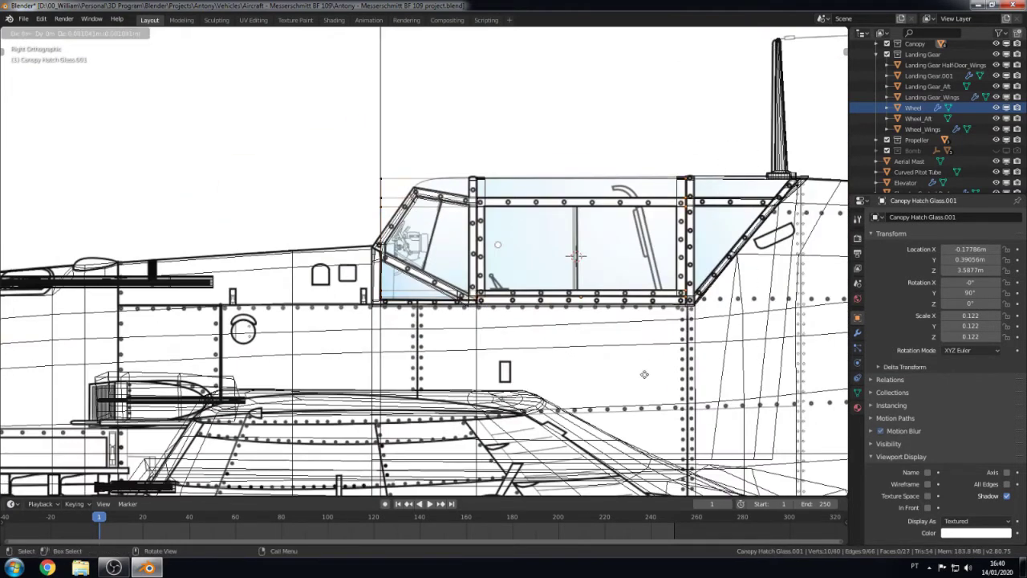
pyautogui.hotkey('ctrl', 'z')
# Step: Move the selected glass vertices and preview the reflective glass, cancelling an X-axis shift
pyautogui.press('g')
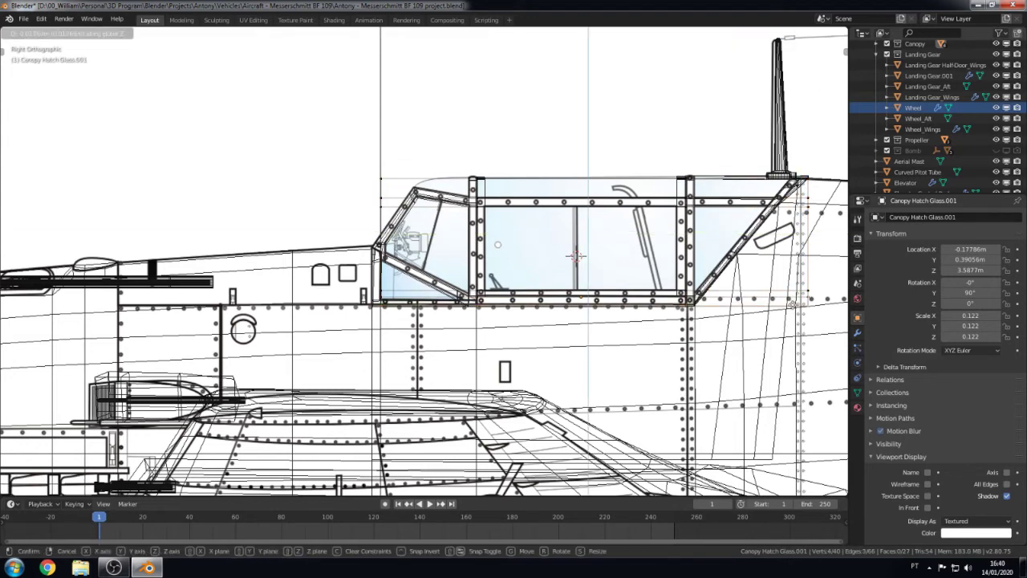
pyautogui.click(575, 256)
pyautogui.moveTo(575, 256); pyautogui.dragTo(525, 368, button='middle')
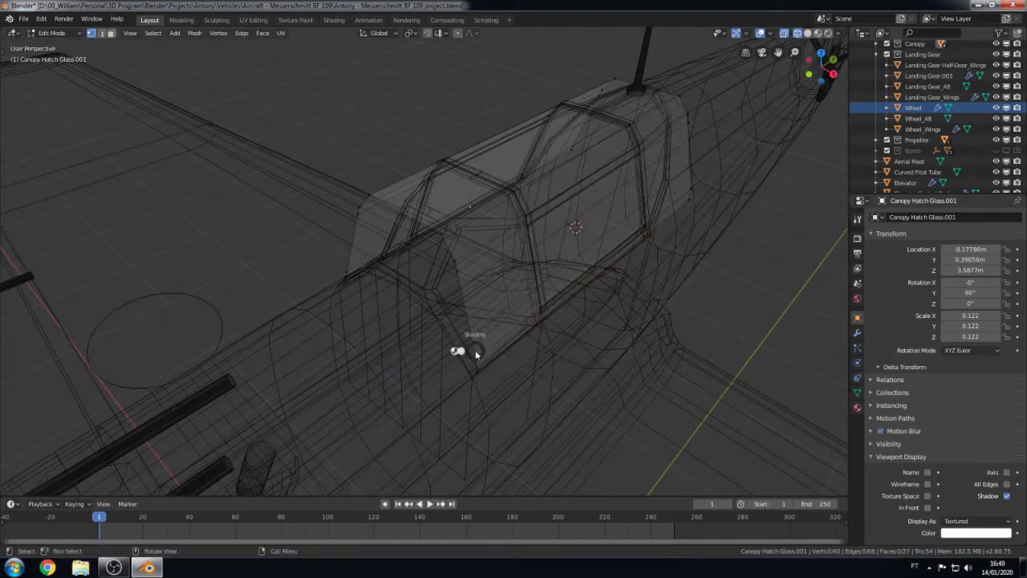
pyautogui.click(475, 359)
pyautogui.press('g')
pyautogui.press('x')
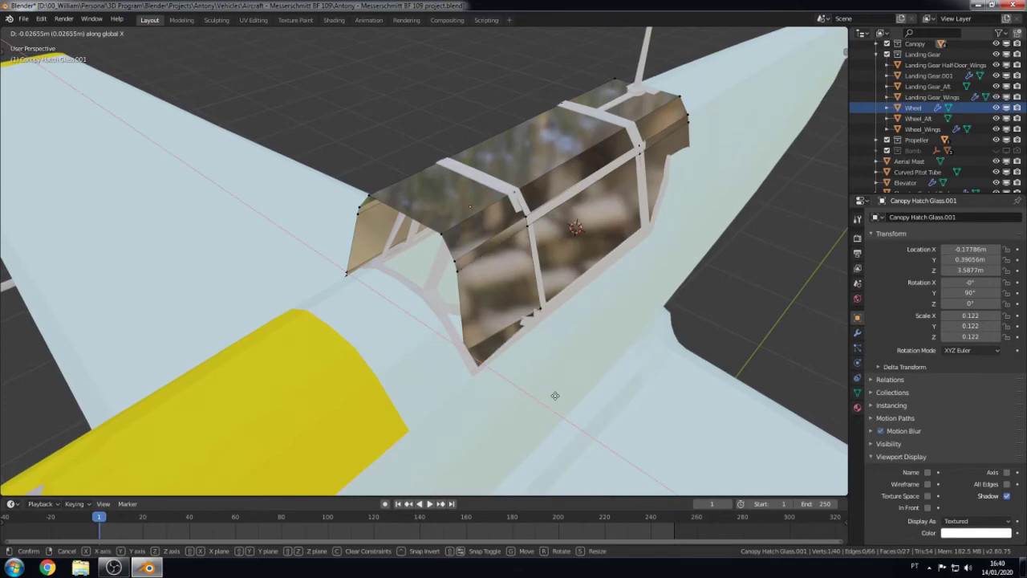
pyautogui.rightClick(474, 279)
# Step: Orbit above the canopy and switch to see-through wireframe shading
pyautogui.moveTo(531, 301); pyautogui.dragTo(463, 290, button='middle')
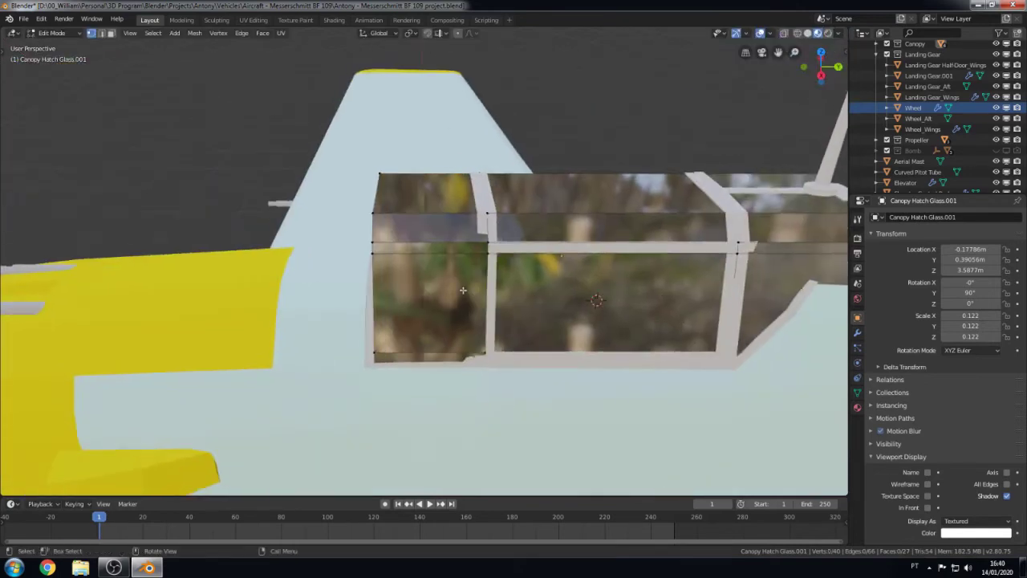
pyautogui.moveTo(550, 284)
pyautogui.mouseDown(button='middle')
pyautogui.moveTo(603, 276)
pyautogui.moveTo(603, 247)
pyautogui.moveTo(307, 241)
pyautogui.moveTo(420, 282)
pyautogui.moveTo(258, 223)
pyautogui.mouseUp(button='middle')
pyautogui.press('z')
pyautogui.click(593, 250)
pyautogui.press('z')
pyautogui.click(307, 240)
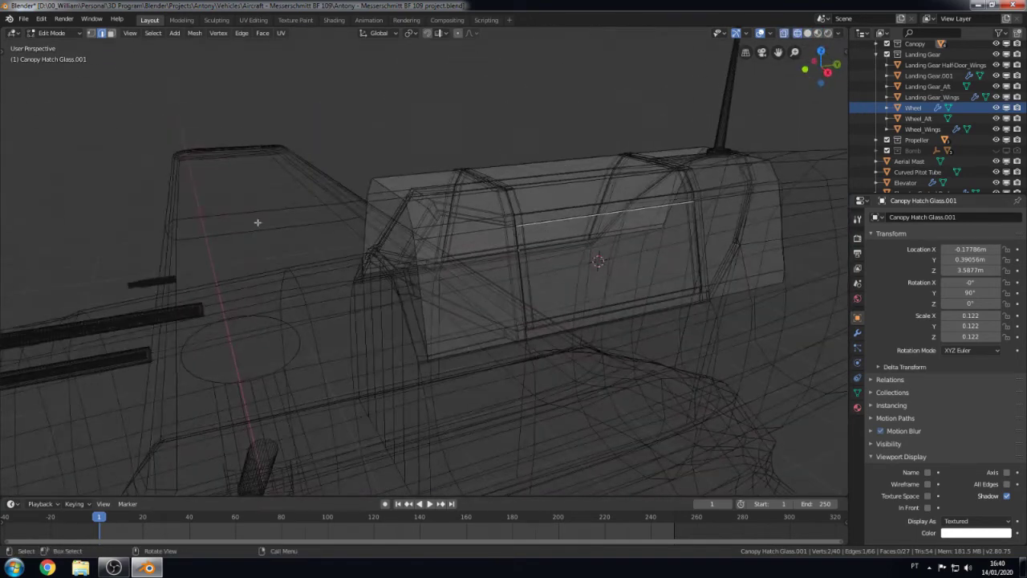
# Step: Select the surplus side and lower glass faces and delete them
pyautogui.click(627, 261)
pyautogui.moveTo(614, 305)
pyautogui.mouseDown(button='middle')
pyautogui.moveTo(573, 270)
pyautogui.moveTo(601, 282)
pyautogui.mouseUp(button='middle')
pyautogui.moveTo(624, 161); pyautogui.dragTo(558, 436)
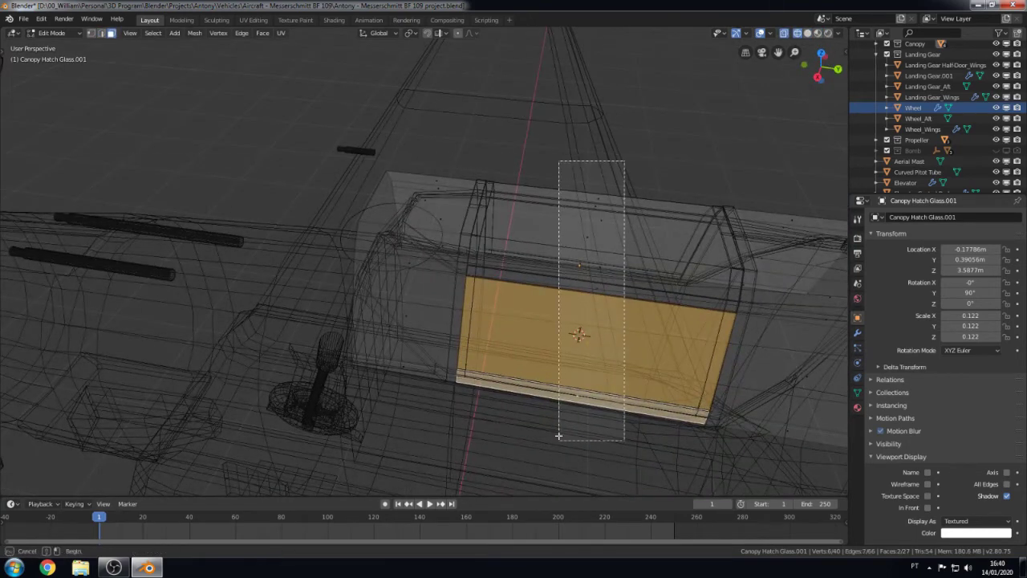
pyautogui.press('x')
pyautogui.click(533, 442)
# Step: Return to the right side view with the blueprint showing through the glass
pyautogui.moveTo(274, 201); pyautogui.dragTo(406, 270, button='middle')
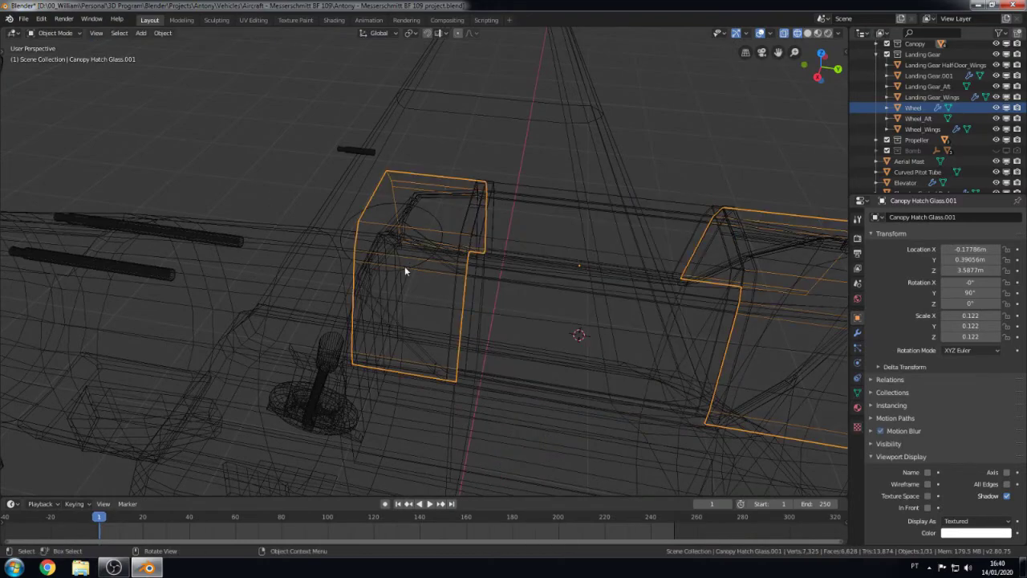
pyautogui.press('KP_3')
pyautogui.hotkey('shift', 'z')
pyautogui.press('z')
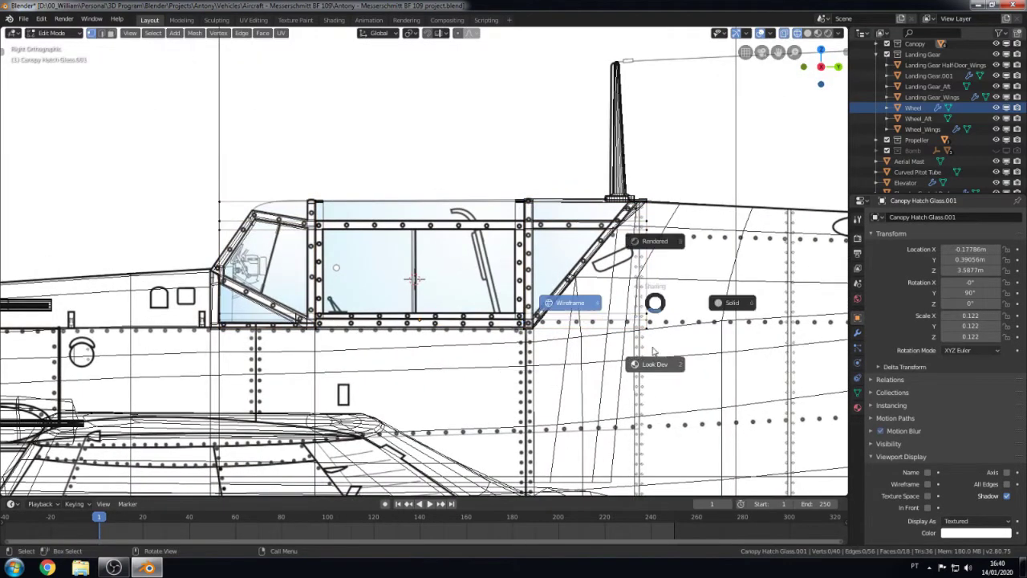
pyautogui.click(654, 383)
# Step: Box-select glass vertices and move them along Y toward the blueprint
pyautogui.press('b')
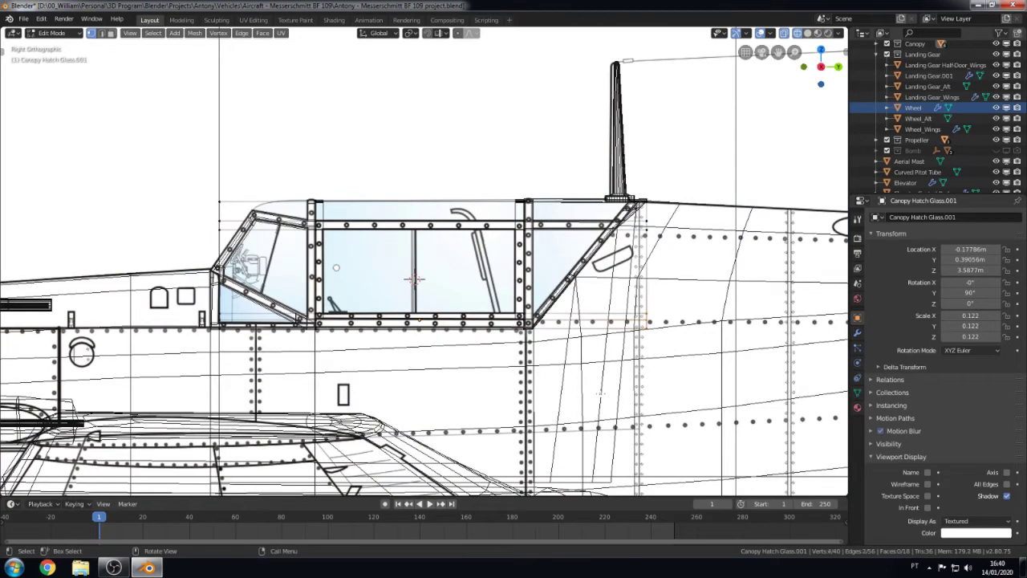
pyautogui.press('g')
pyautogui.press('y')
pyautogui.click(501, 379)
pyautogui.scroll(3, 501, 379)
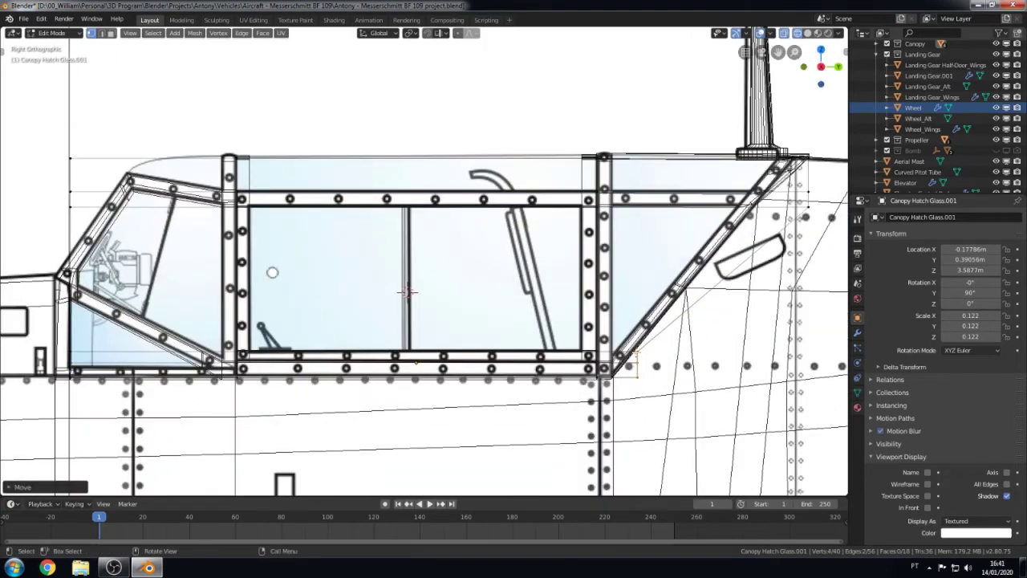
pyautogui.press('n')
pyautogui.press('n')
# Step: Select the rear glass edge and adjust its position along Y
pyautogui.press('b')
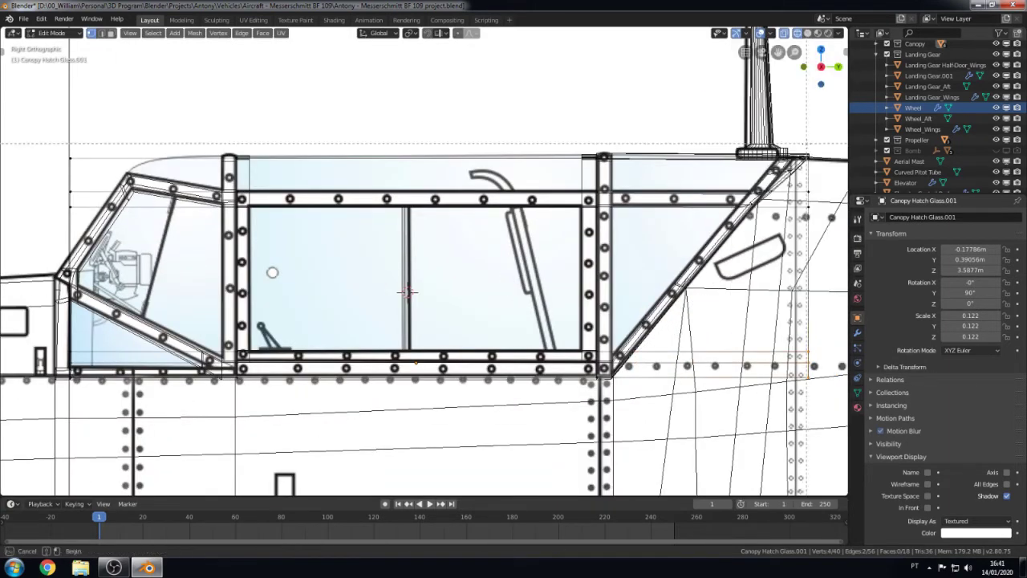
pyautogui.press('Escape')
pyautogui.press('g')
pyautogui.press('y')
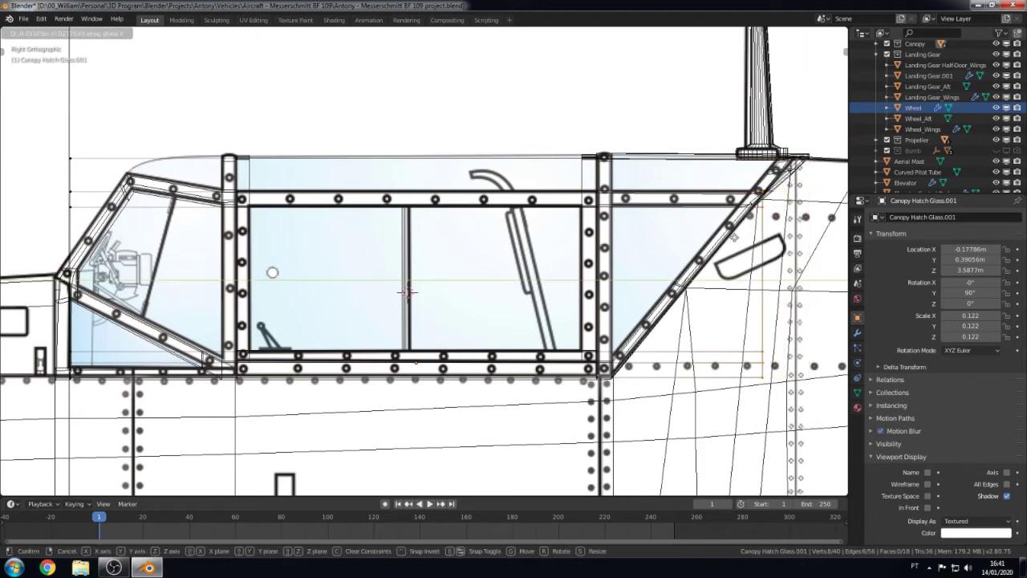
pyautogui.press('Escape')
pyautogui.press('g')
pyautogui.press('y')
pyautogui.press('Return')
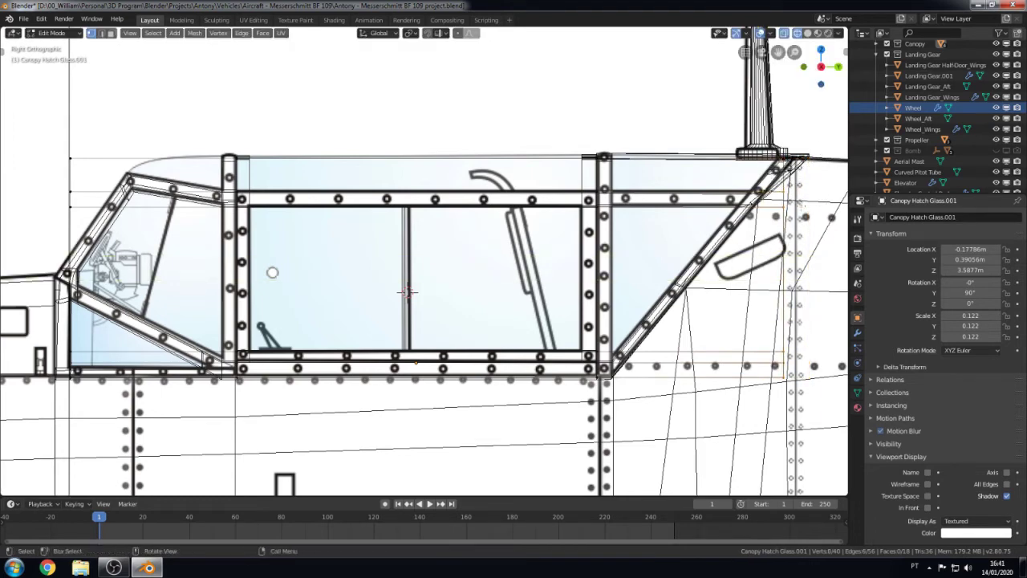
# Step: Place the rear edge on the blueprint line along Y and nudge the vertices
pyautogui.press('g')
pyautogui.press('y')
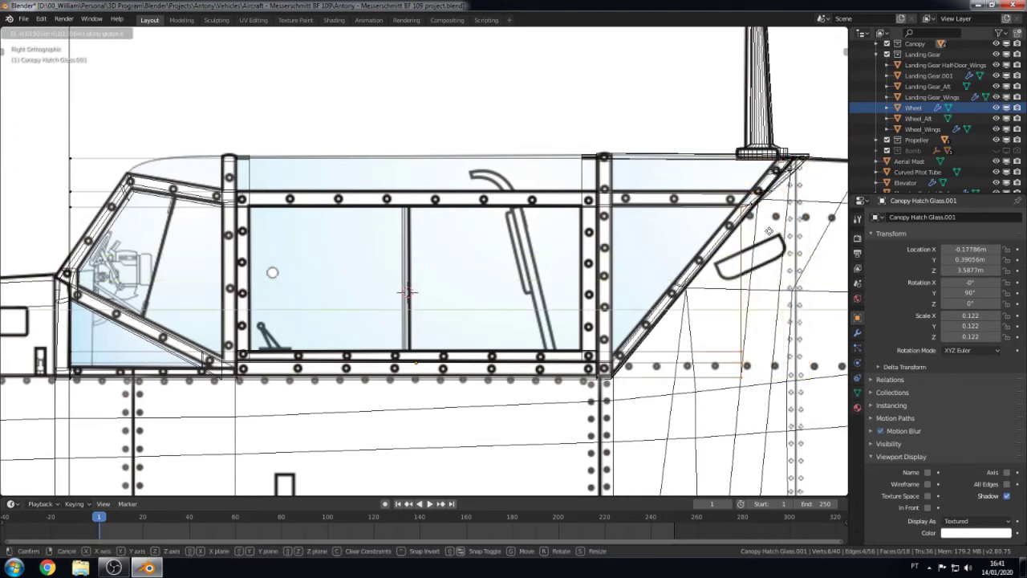
pyautogui.click(651, 262)
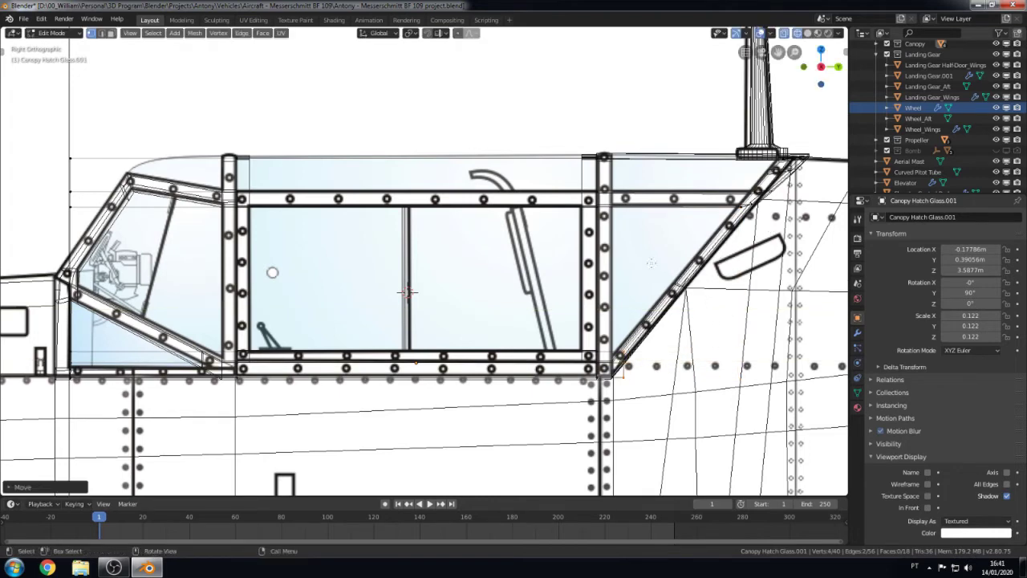
pyautogui.press('g')
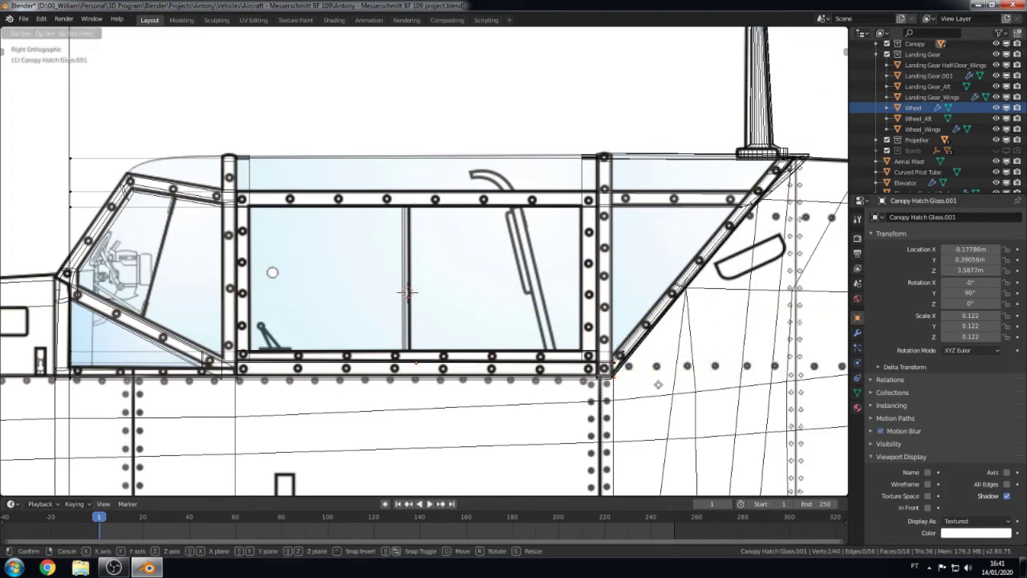
pyautogui.click(646, 382)
pyautogui.moveTo(646, 382)
pyautogui.mouseDown(button='middle')
pyautogui.moveTo(698, 357)
pyautogui.moveTo(715, 284)
pyautogui.mouseUp(button='middle')
# Step: Scale the selected rear glass vertices narrower along X
pyautogui.press('Escape')
pyautogui.hotkey('shift', 'z')
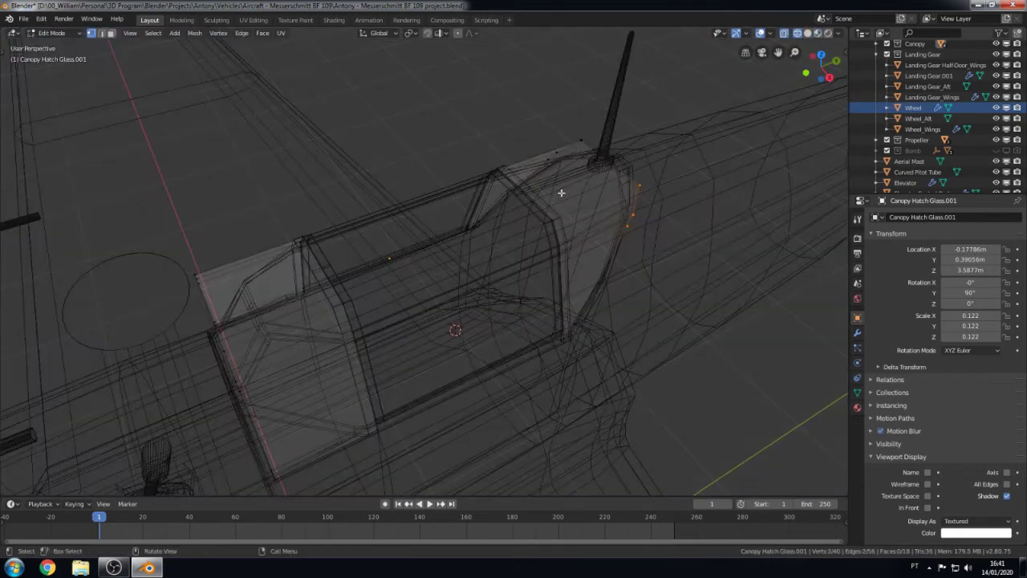
pyautogui.press('Escape')
pyautogui.hotkey('shift', 'z')
pyautogui.press('s')
pyautogui.press('x')
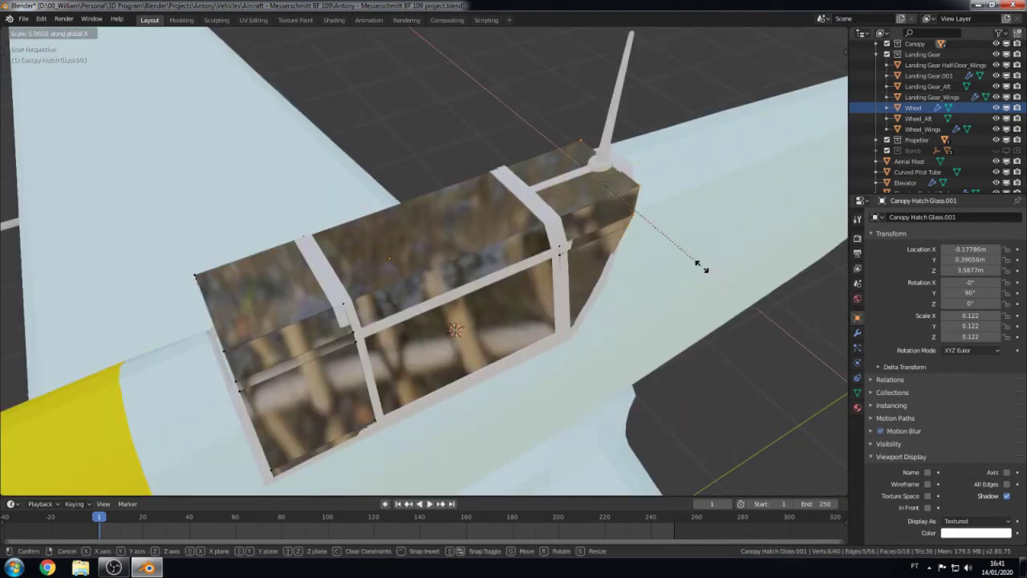
pyautogui.click(681, 240)
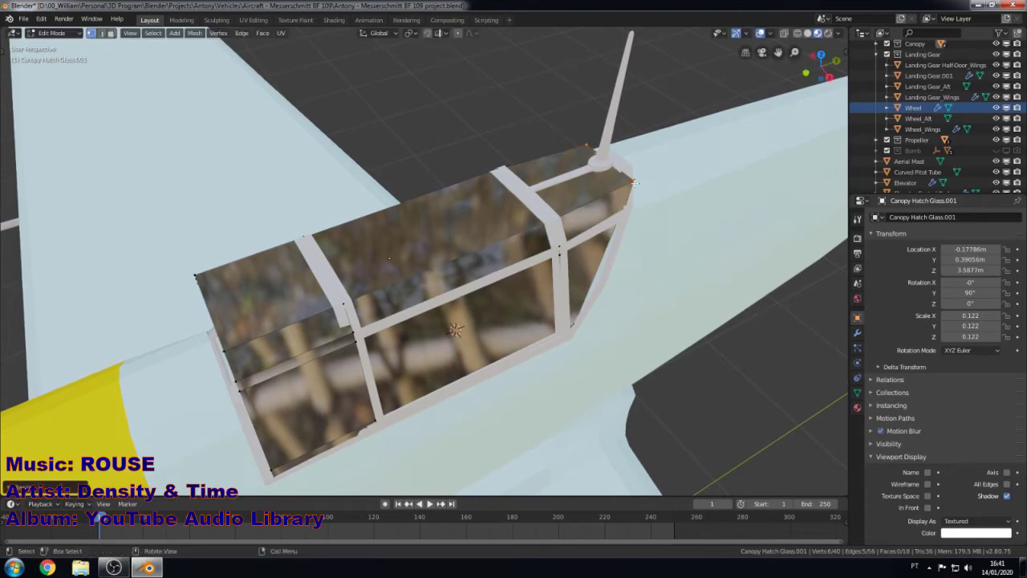
# Step: Circle-select the rear vertices and narrow them further along X in textured view
pyautogui.moveTo(688, 245); pyautogui.dragTo(666, 233, button='middle')
pyautogui.hotkey('shift', 'z')
pyautogui.press('c')
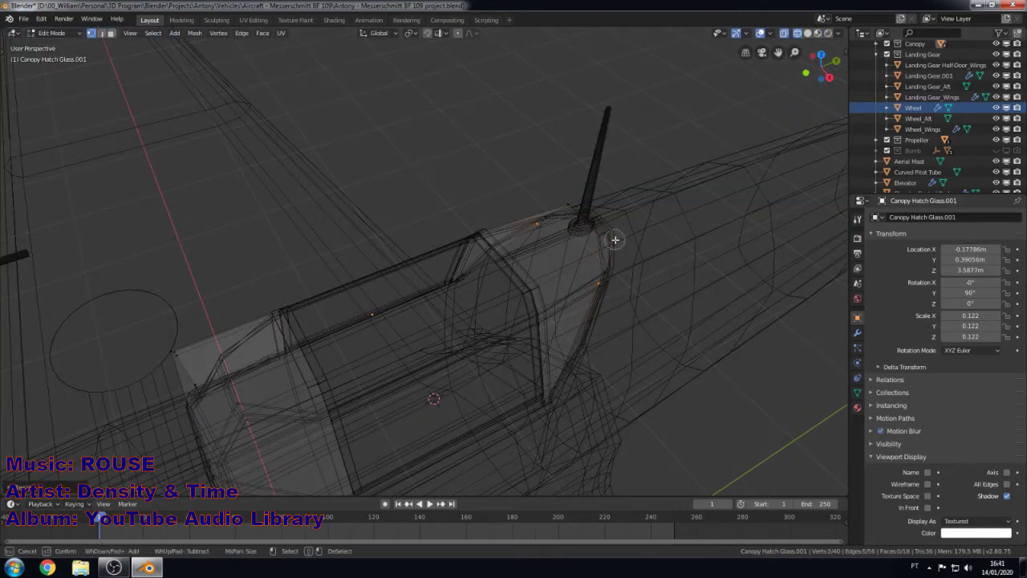
pyautogui.press('Escape')
pyautogui.press('z')
pyautogui.click(670, 335)
pyautogui.press('s')
pyautogui.press('x')
pyautogui.click(668, 373)
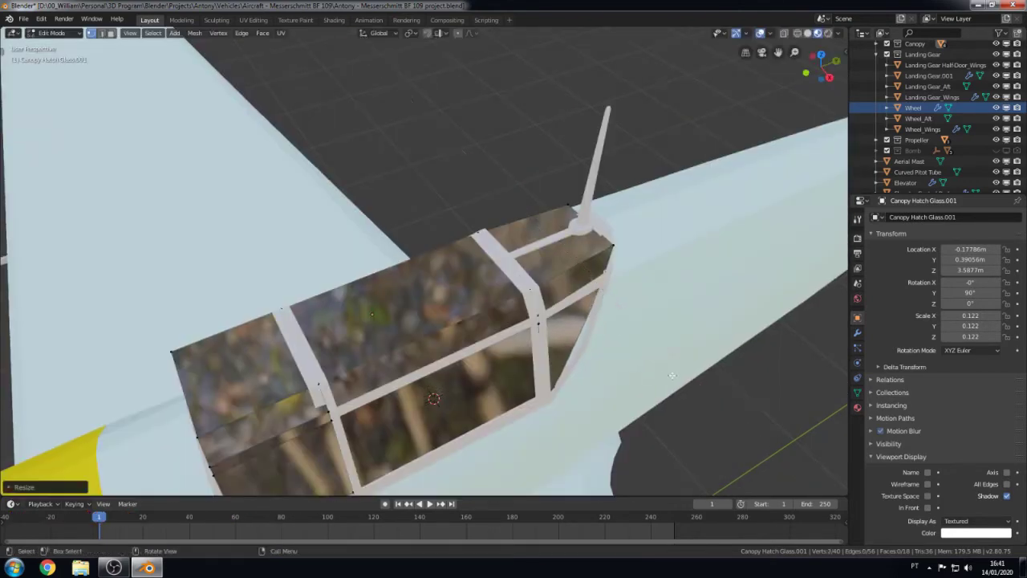
# Step: Scale the rear glass once more so it sits inside the canopy frame
pyautogui.hotkey('shift', 'z')
pyautogui.press('Escape')
pyautogui.press('z')
pyautogui.click(722, 313)
pyautogui.press('s')
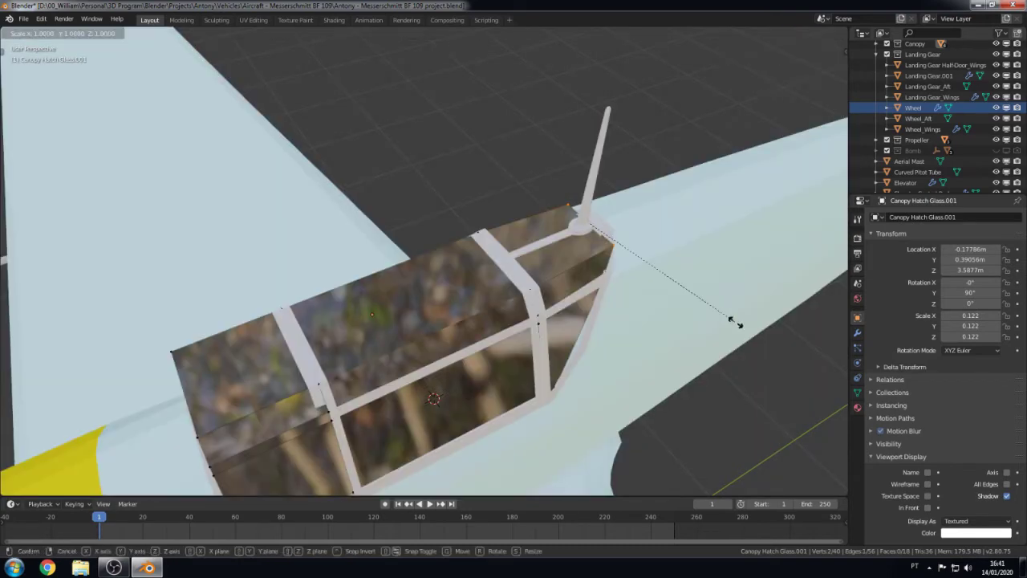
pyautogui.moveTo(699, 280); pyautogui.dragTo(608, 275, button='middle')
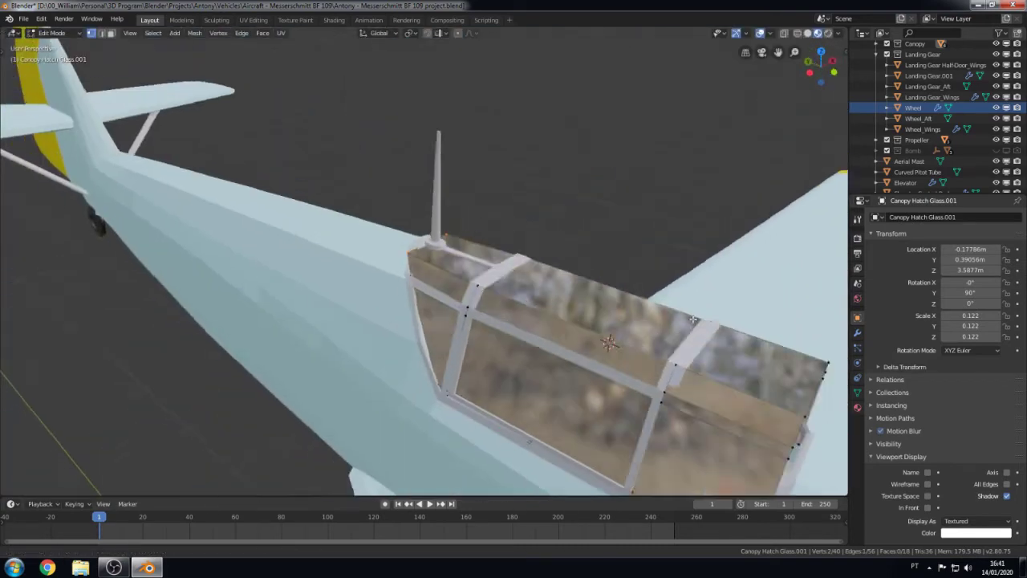
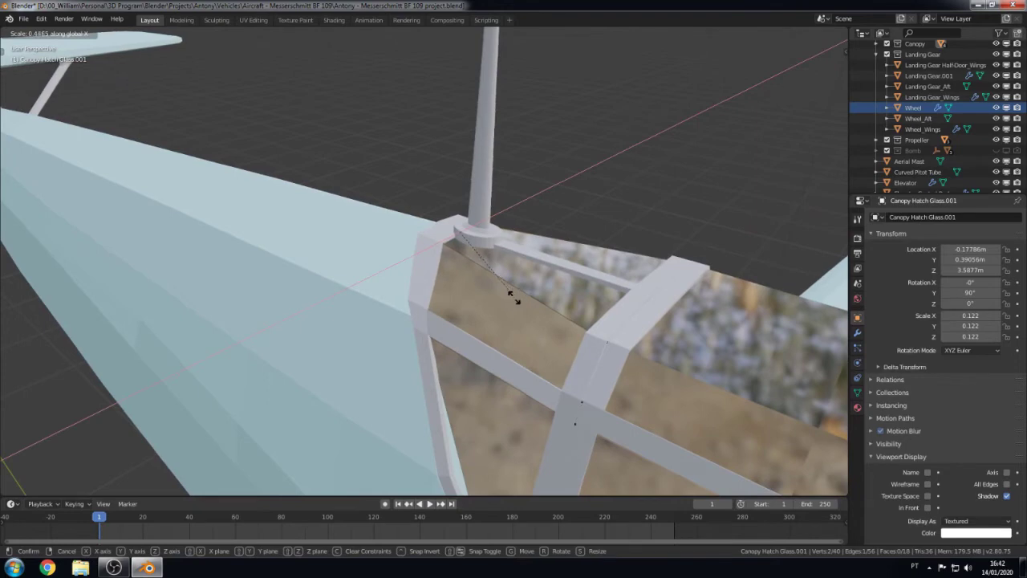
# Step: In Right Ortho wireframe view, circle-select the Canopy Hatch Glass.001 vertices to reshape
pyautogui.click(512, 296)
pyautogui.moveTo(512, 297)
pyautogui.mouseDown(button='middle')
pyautogui.moveTo(505, 332)
pyautogui.moveTo(530, 361)
pyautogui.mouseUp(button='middle')
pyautogui.press('KP_3')
pyautogui.press('z')
pyautogui.click(442, 360)
pyautogui.press('c')
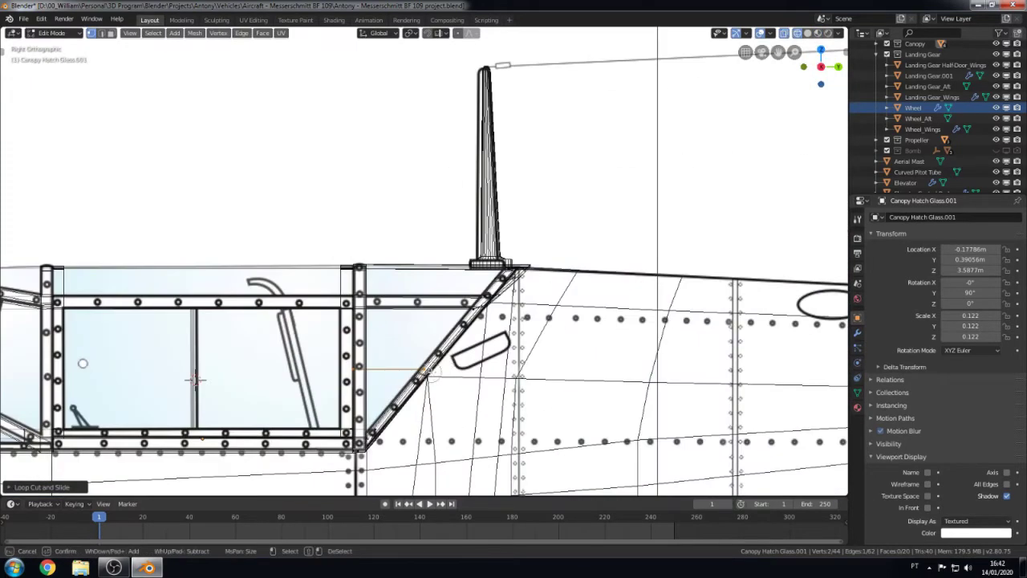
pyautogui.press('Escape')
pyautogui.moveTo(434, 372)
pyautogui.mouseDown(button='middle')
pyautogui.moveTo(360, 386)
pyautogui.moveTo(348, 252)
pyautogui.mouseUp(button='middle')
pyautogui.press('z')
# Step: Scale the selected glass vertices along Y, then along X, to fit the canopy frame
pyautogui.press('s')
pyautogui.press('y')
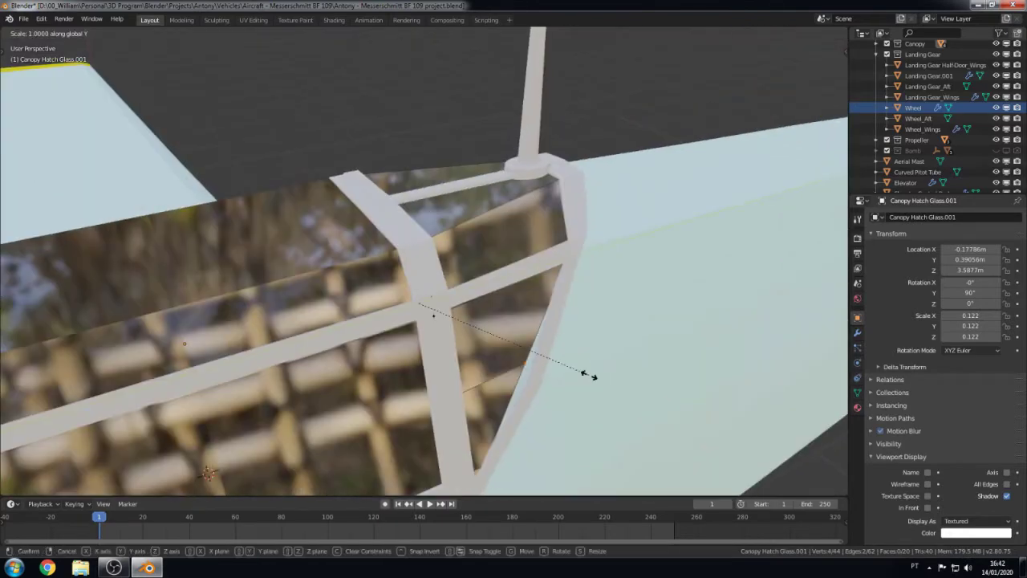
pyautogui.click(598, 387)
pyautogui.moveTo(509, 358)
pyautogui.mouseDown(button='middle')
pyautogui.moveTo(435, 367)
pyautogui.moveTo(401, 305)
pyautogui.moveTo(428, 384)
pyautogui.mouseUp(button='middle')
pyautogui.press('z')
pyautogui.press('z')
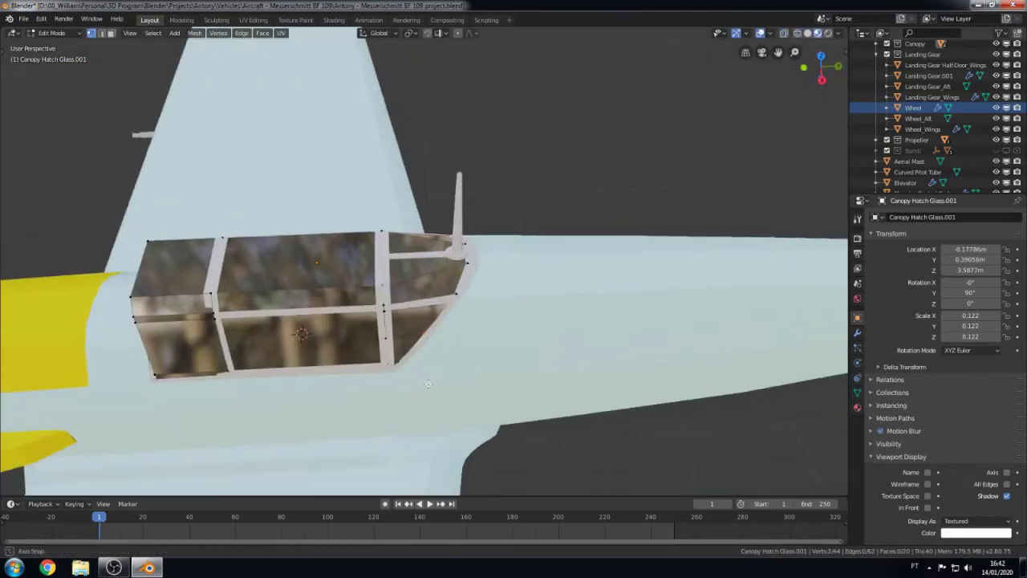
pyautogui.press('s')
pyautogui.press('x')
pyautogui.click(431, 390)
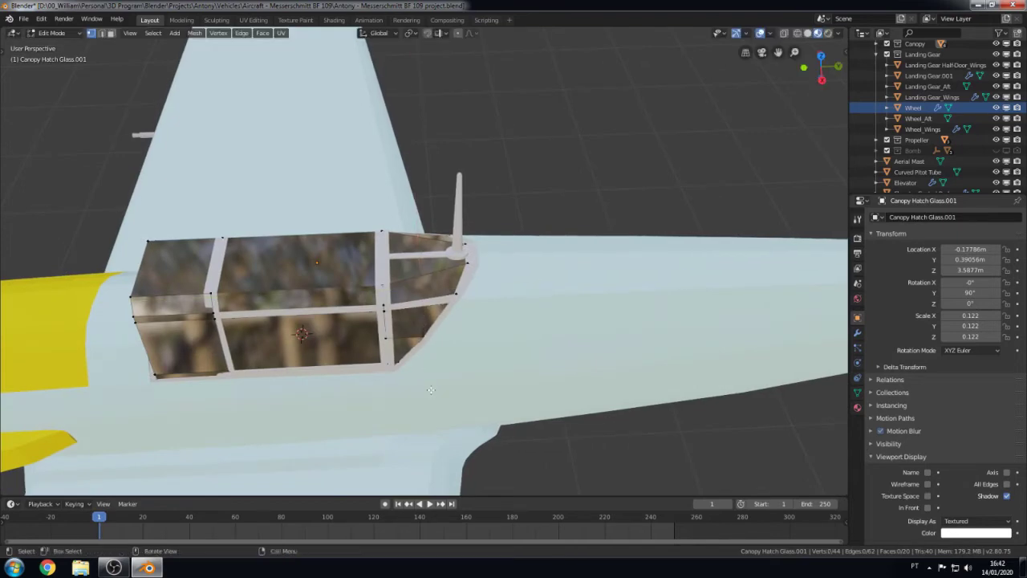
# Step: Resize the glass slightly, then brush-select the glass vertices running along the frame
pyautogui.moveTo(430, 390); pyautogui.dragTo(482, 321, button='middle')
pyautogui.scroll(3, 481, 319)
pyautogui.scroll(-5, 481, 320)
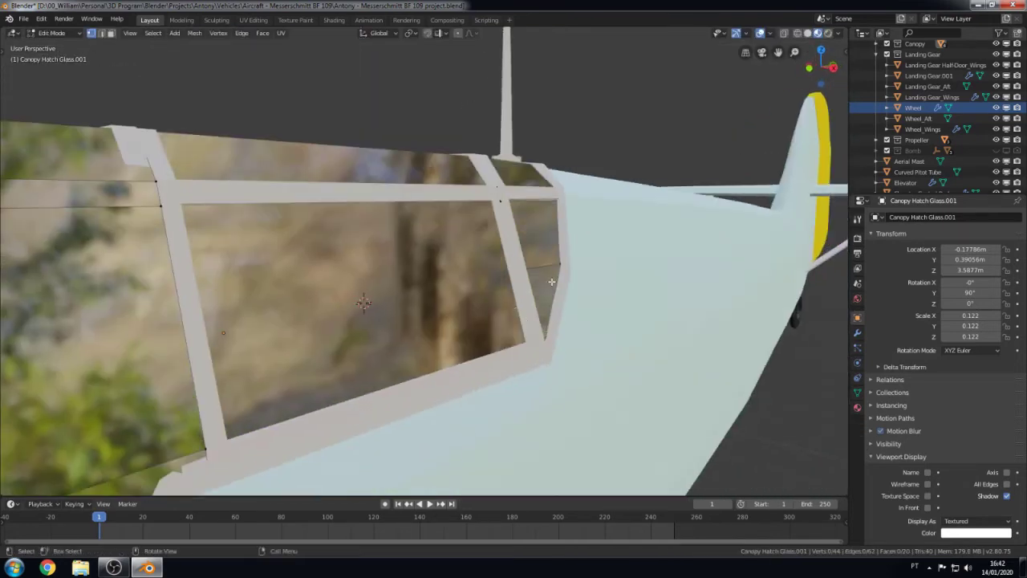
pyautogui.hotkey('shift', 'z')
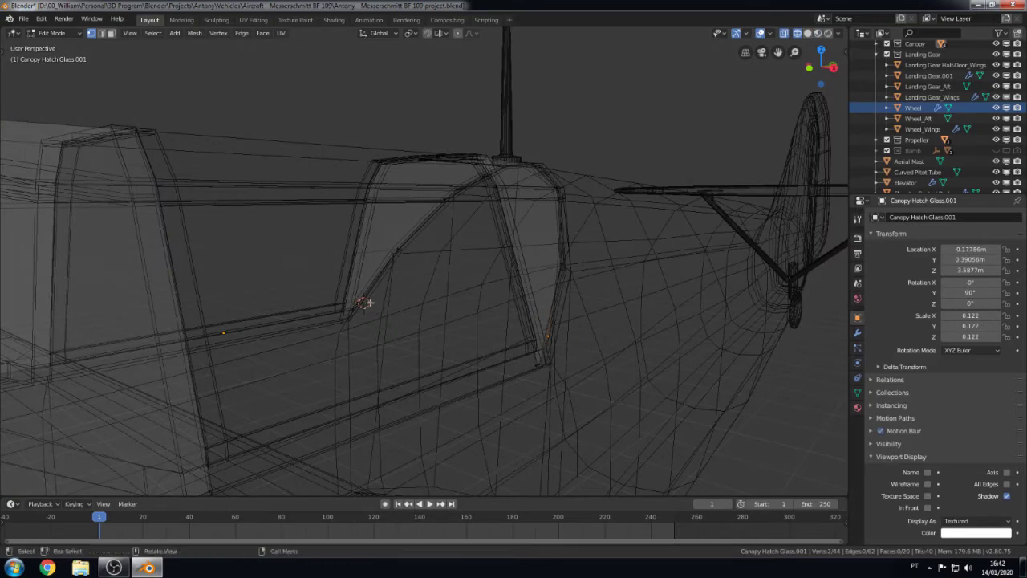
pyautogui.press('s')
pyautogui.click(649, 366)
pyautogui.press('z')
pyautogui.press('c')
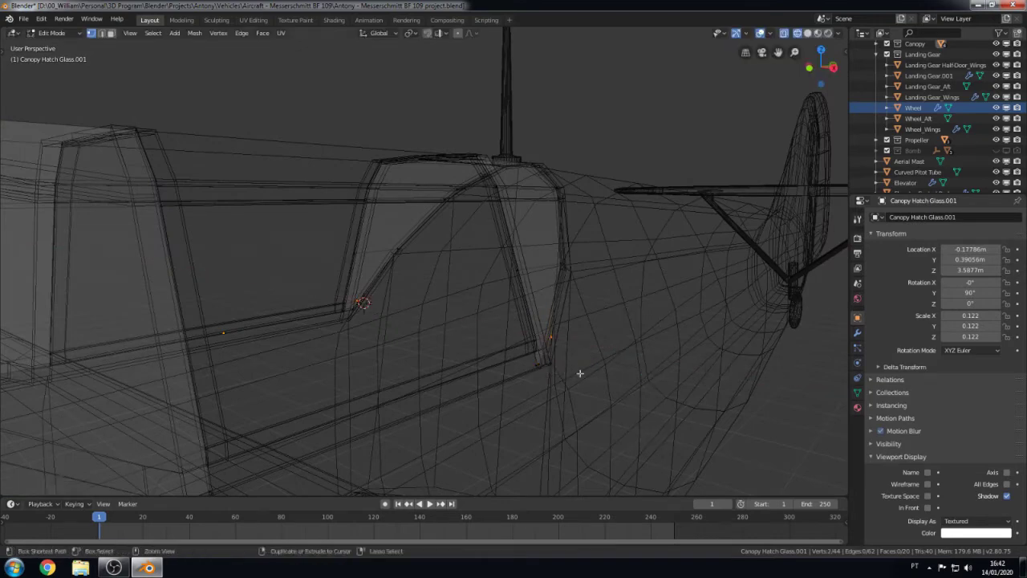
pyautogui.moveTo(359, 319); pyautogui.dragTo(534, 335, button='middle')
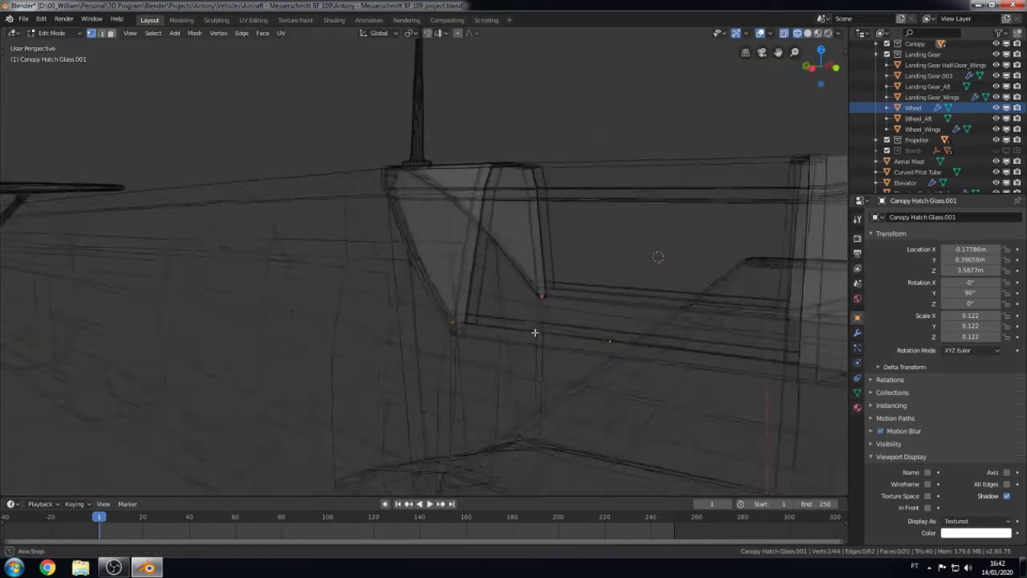
pyautogui.press('z')
pyautogui.click(601, 350)
# Step: Scale the reselected glass vertices along Y and then X
pyautogui.press('s')
pyautogui.press('y')
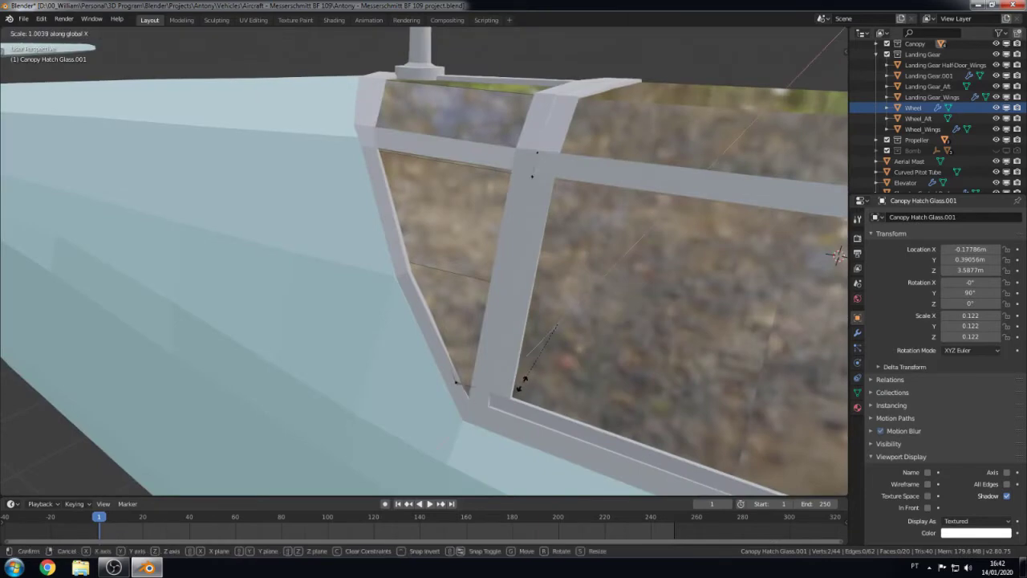
pyautogui.click(520, 384)
pyautogui.press('z')
pyautogui.hotkey('shift', 'z')
pyautogui.hotkey('shift', 'z')
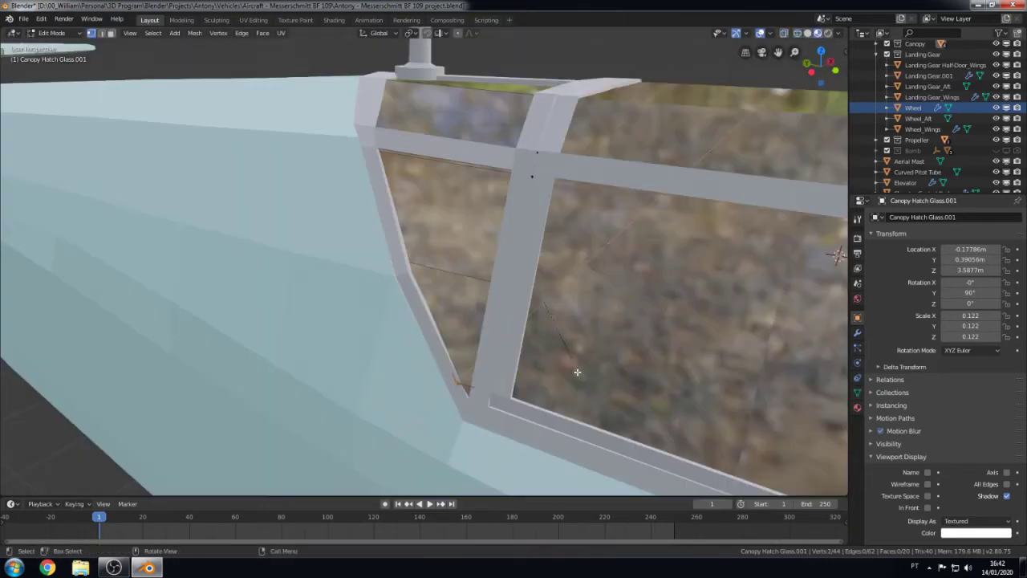
pyautogui.press('s')
pyautogui.press('x')
pyautogui.click(581, 367)
pyautogui.moveTo(582, 367)
pyautogui.mouseDown(button='middle')
pyautogui.moveTo(647, 251)
pyautogui.moveTo(545, 275)
pyautogui.mouseUp(button='middle')
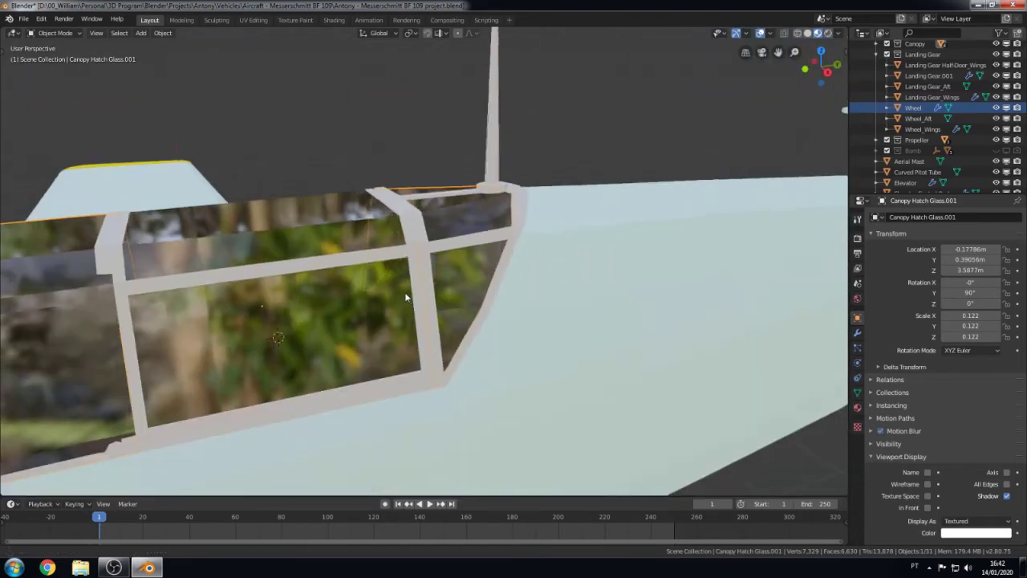
# Step: Add an edge loop across the glass pane in Right Ortho view and rescale the pane
pyautogui.press('Tab')
pyautogui.press('KP_3')
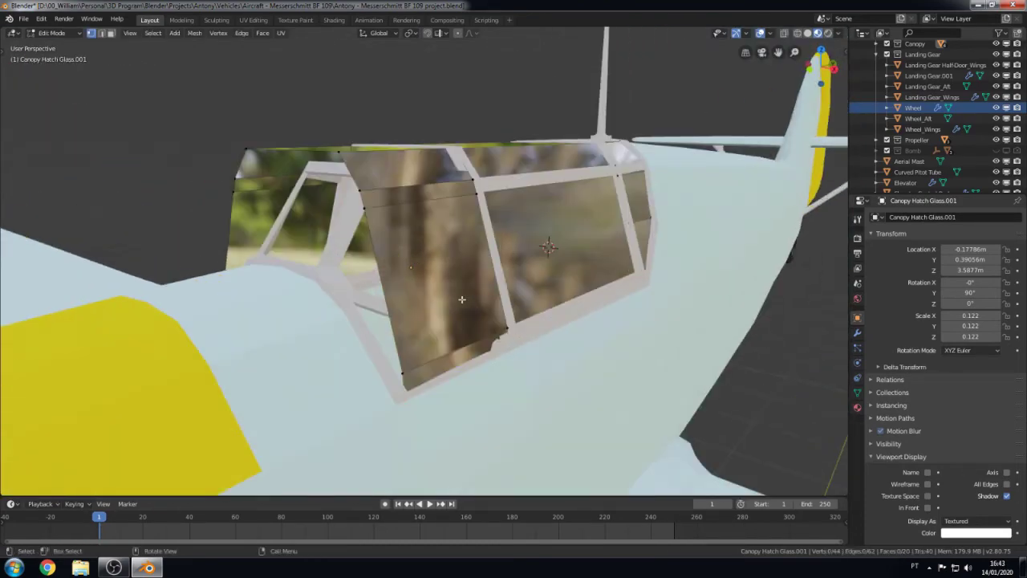
pyautogui.hotkey('ctrl', 'r')
pyautogui.hotkey('shift', 'z')
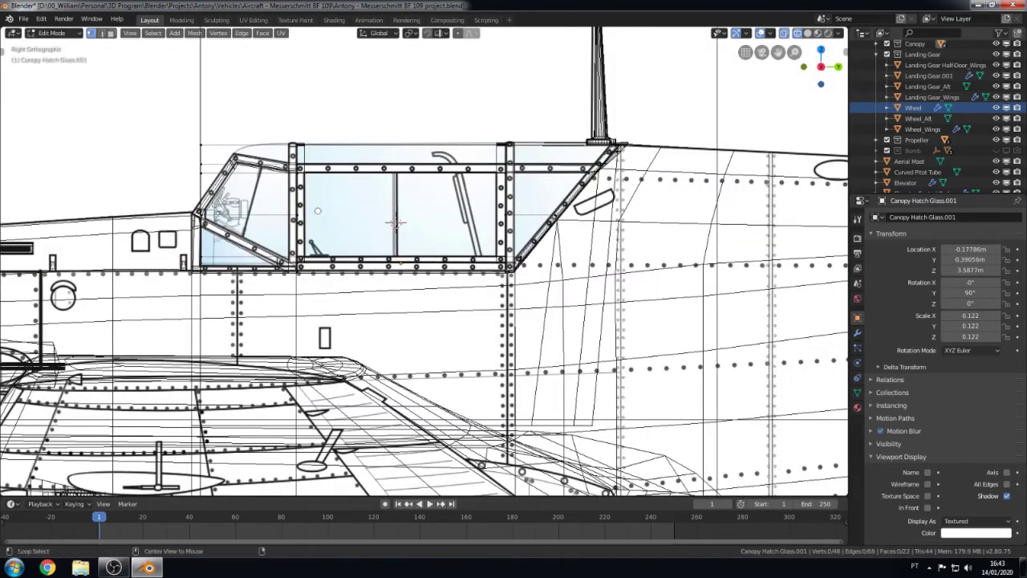
pyautogui.moveTo(321, 241); pyautogui.dragTo(265, 265, button='middle')
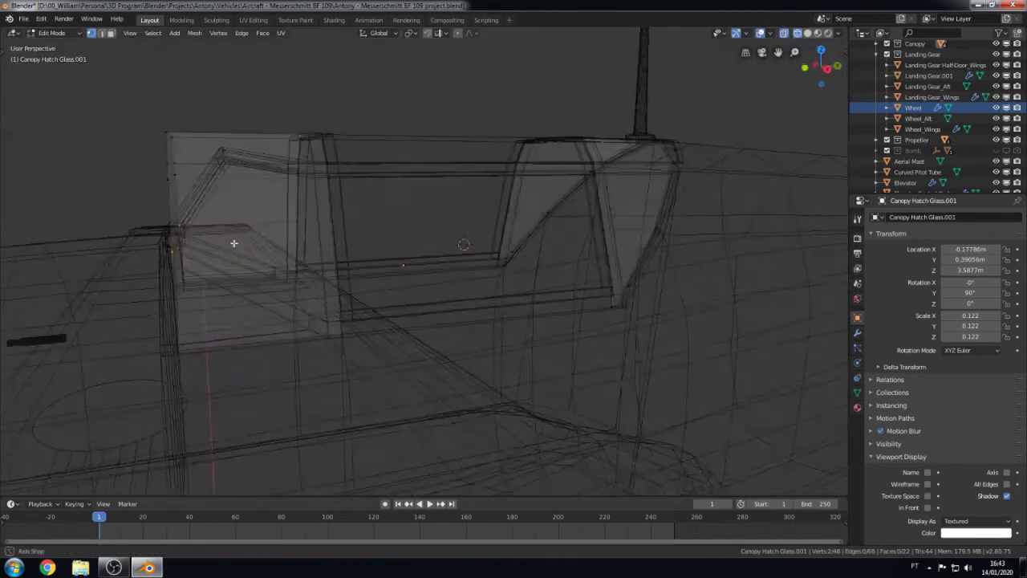
pyautogui.press('z')
pyautogui.click(264, 313)
pyautogui.press('s')
pyautogui.click(413, 390)
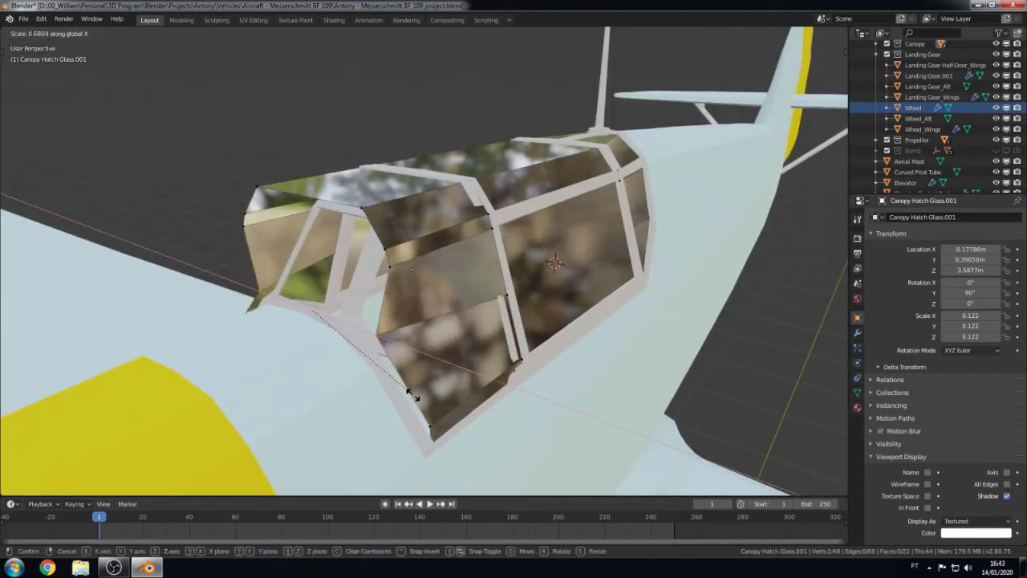
# Step: From an angled close view, scale the glass vertices along X
pyautogui.moveTo(401, 390); pyautogui.dragTo(559, 234, button='middle')
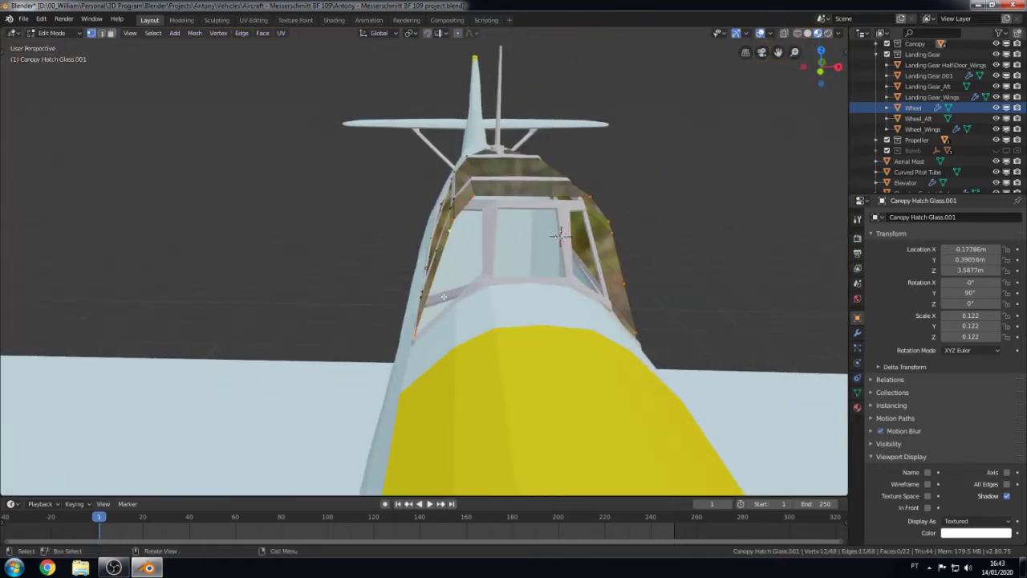
pyautogui.moveTo(443, 297)
pyautogui.mouseDown(button='middle')
pyautogui.moveTo(517, 296)
pyautogui.moveTo(562, 321)
pyautogui.mouseUp(button='middle')
pyautogui.scroll(3, 518, 296)
pyautogui.press('s')
pyautogui.press('x')
pyautogui.click(614, 374)
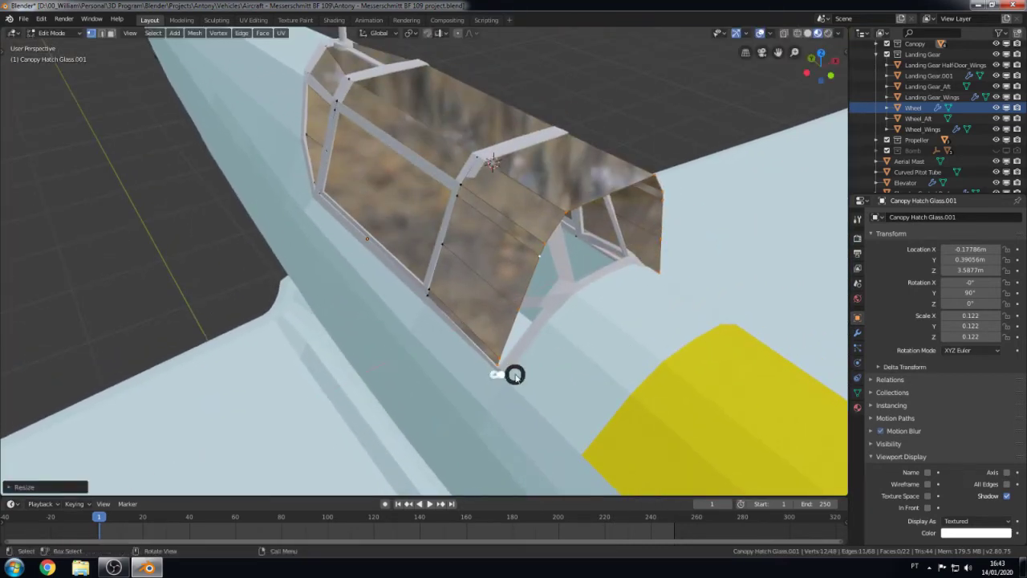
# Step: Reselect the canopy glass vertices, cancel a trial X scale, and return to Right Ortho view
pyautogui.press('Tab')
pyautogui.hotkey('shift', 'z')
pyautogui.press('c')
pyautogui.press('Escape')
pyautogui.hotkey('shift', 'z')
pyautogui.moveTo(666, 323); pyautogui.dragTo(754, 397, button='middle')
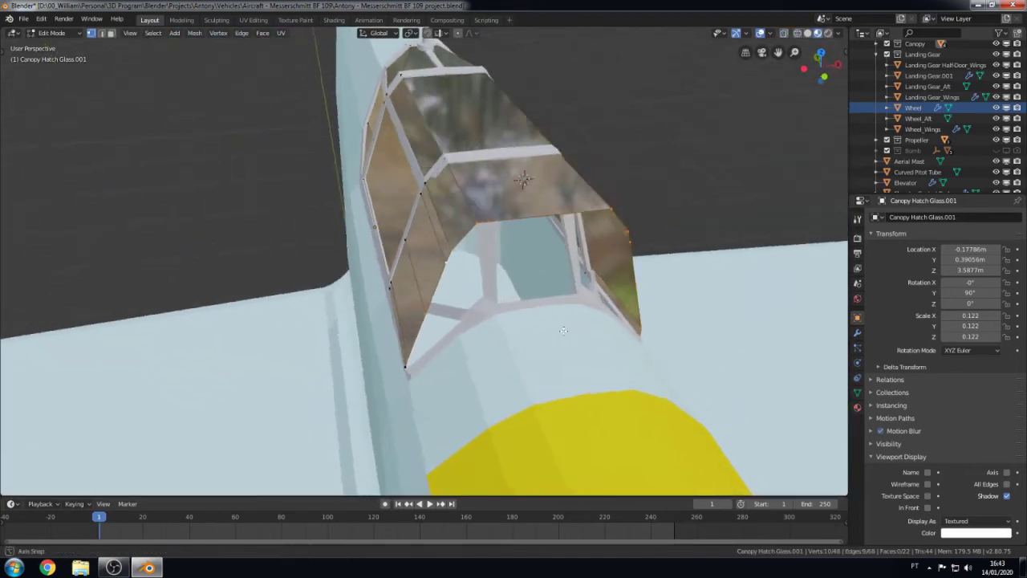
pyautogui.press('s')
pyautogui.press('x')
pyautogui.press('Escape')
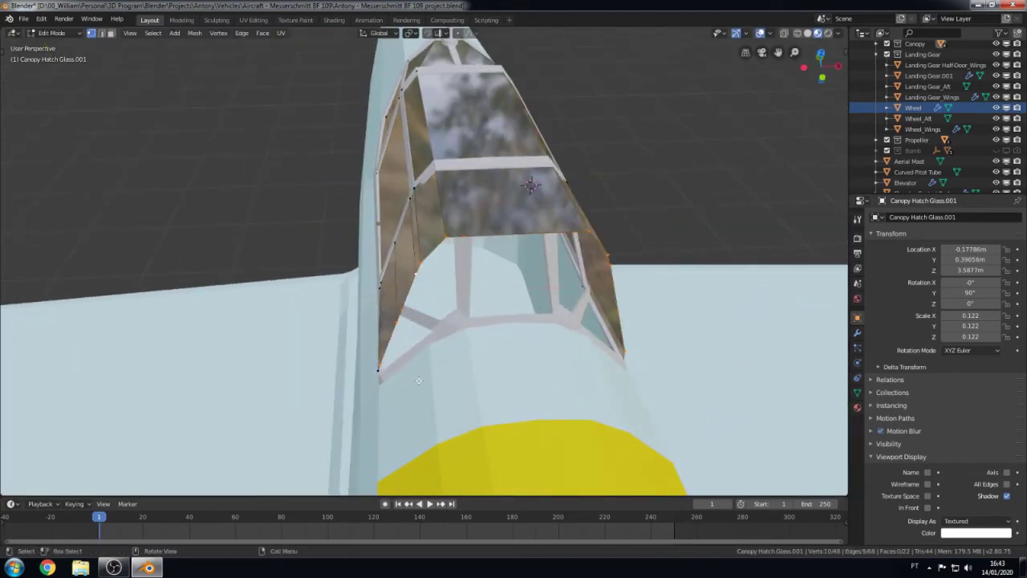
pyautogui.moveTo(418, 381); pyautogui.dragTo(481, 337, button='middle')
pyautogui.press('KP_3')
# Step: Move the front glass vertices along Y toward the windscreen and scale them
pyautogui.scroll(3, 481, 337)
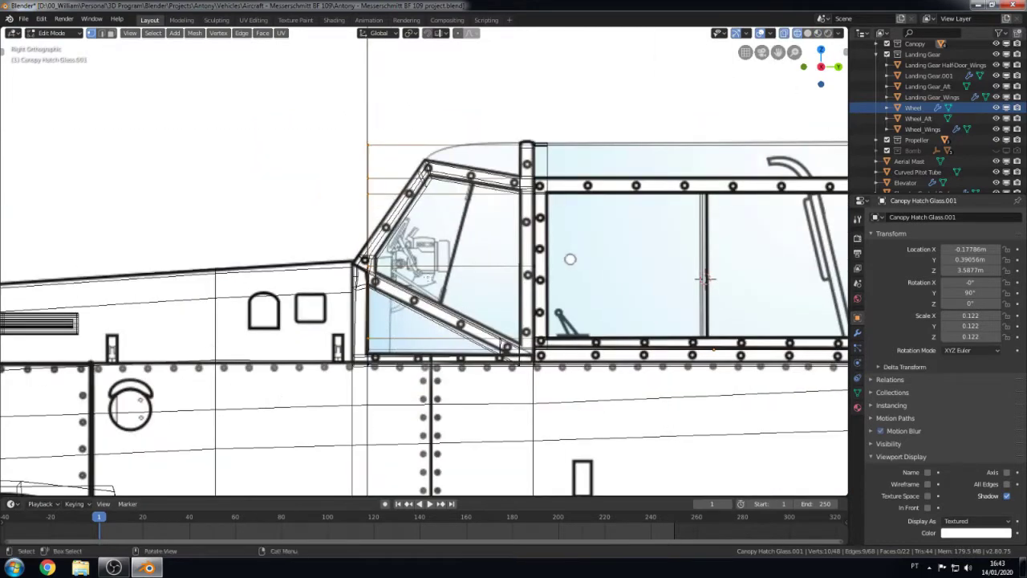
pyautogui.press('g')
pyautogui.press('y')
pyautogui.click(627, 337)
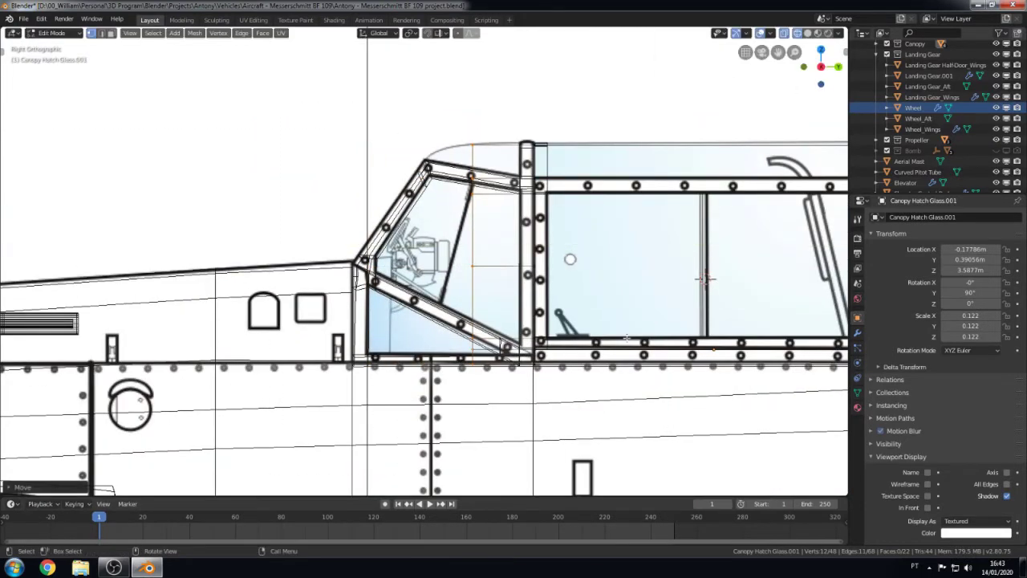
pyautogui.press('g')
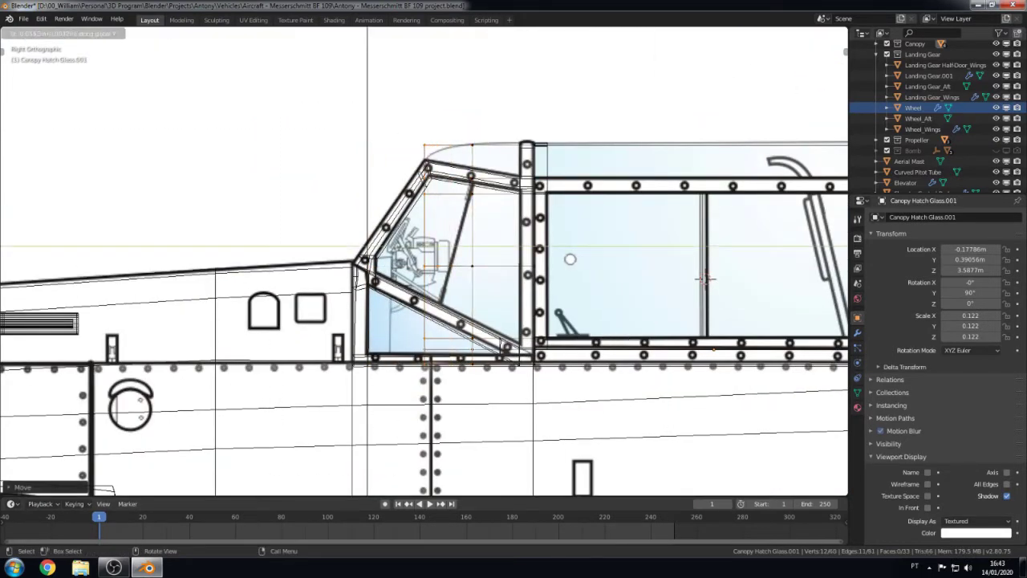
pyautogui.press('s')
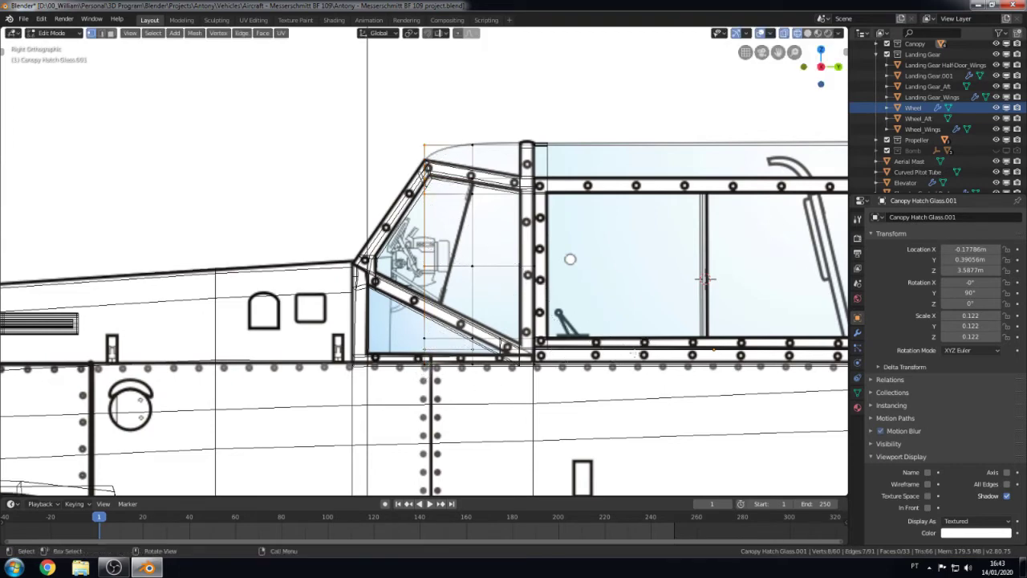
pyautogui.click(608, 355)
# Step: In the right-side wireframe view, move the selected windscreen vertices vertically along Z
pyautogui.moveTo(609, 355)
pyautogui.mouseDown(button='middle')
pyautogui.moveTo(573, 398)
pyautogui.moveTo(706, 236)
pyautogui.moveTo(674, 250)
pyautogui.mouseUp(button='middle')
pyautogui.press('s')
pyautogui.press('KP_3')
pyautogui.press('KP_5')
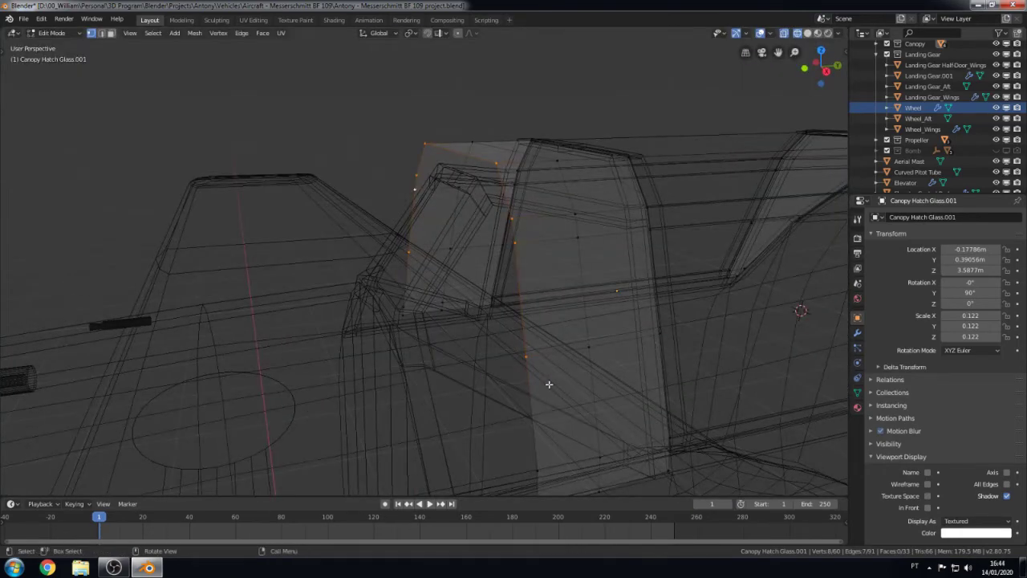
pyautogui.press('KP_5')
pyautogui.press('g')
pyautogui.press('z')
pyautogui.press('Return')
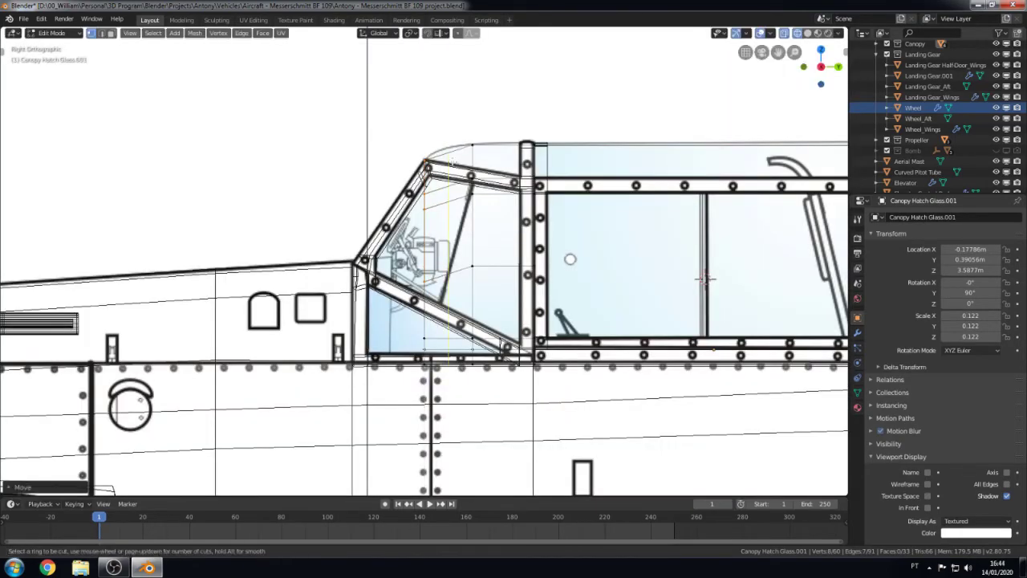
# Step: Cancel a trial vertical scale and slide the vertices along their edges
pyautogui.press('s')
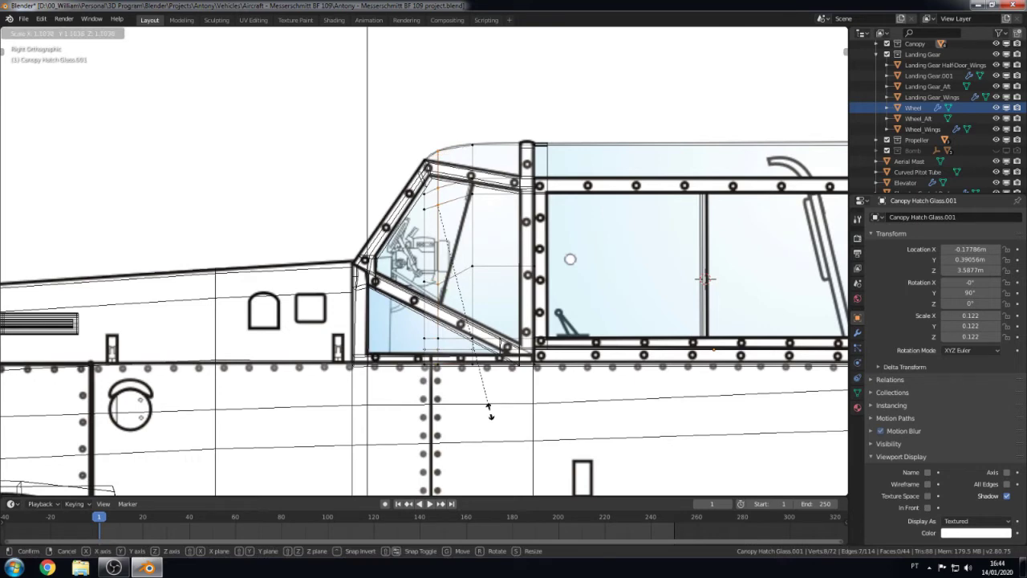
pyautogui.press('z')
pyautogui.press('Return')
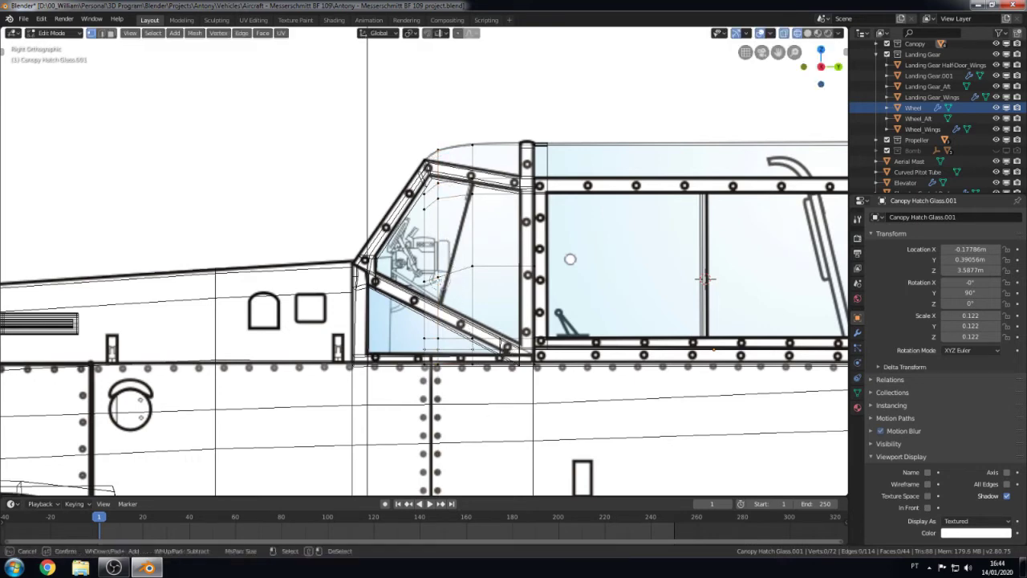
pyautogui.press('g')
pyautogui.press('g')
pyautogui.click(467, 308)
# Step: Brush-select the front canopy glass vertices in Right Ortho wireframe view and resize them
pyautogui.moveTo(570, 259); pyautogui.dragTo(566, 369, button='middle')
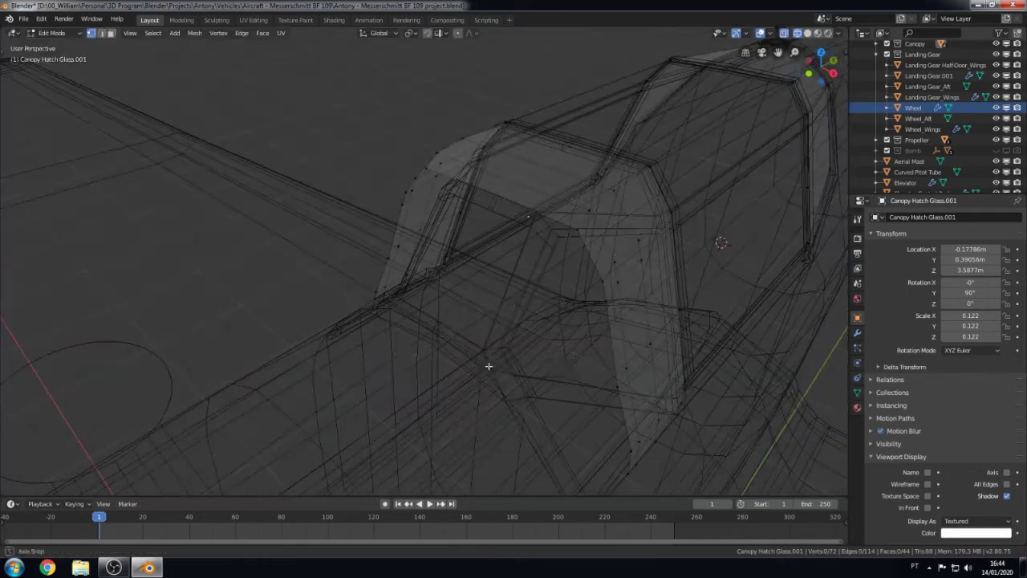
pyautogui.hotkey('alt', 'z')
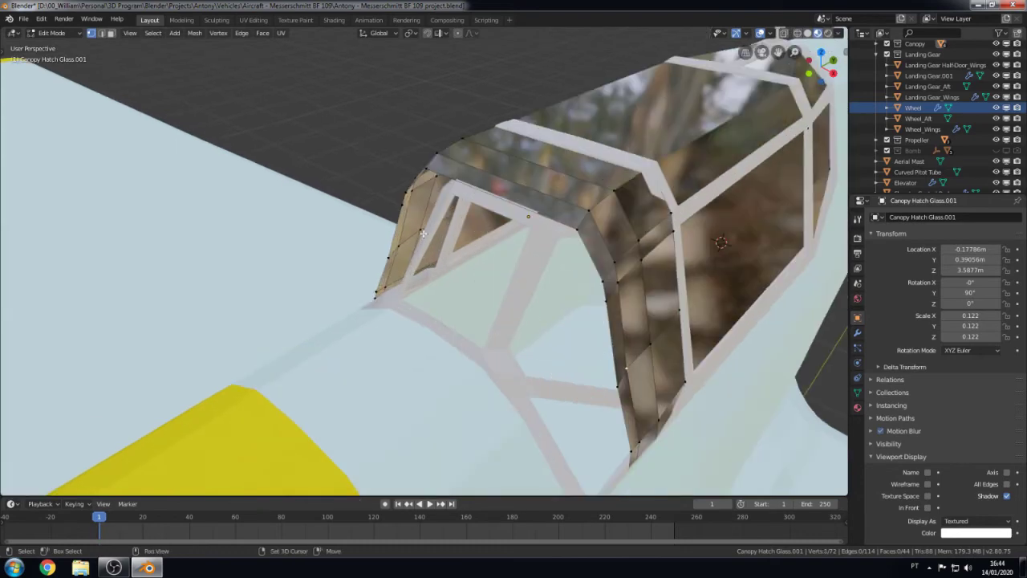
pyautogui.moveTo(423, 234)
pyautogui.mouseDown(button='middle')
pyautogui.moveTo(562, 272)
pyautogui.moveTo(506, 335)
pyautogui.mouseUp(button='middle')
pyautogui.press('KP_3')
pyautogui.press('z')
pyautogui.click(569, 277)
pyautogui.press('c')
pyautogui.press('z')
pyautogui.click(573, 334)
# Step: Narrow the front canopy panels by scaling them along X
pyautogui.press('s')
pyautogui.click(655, 340)
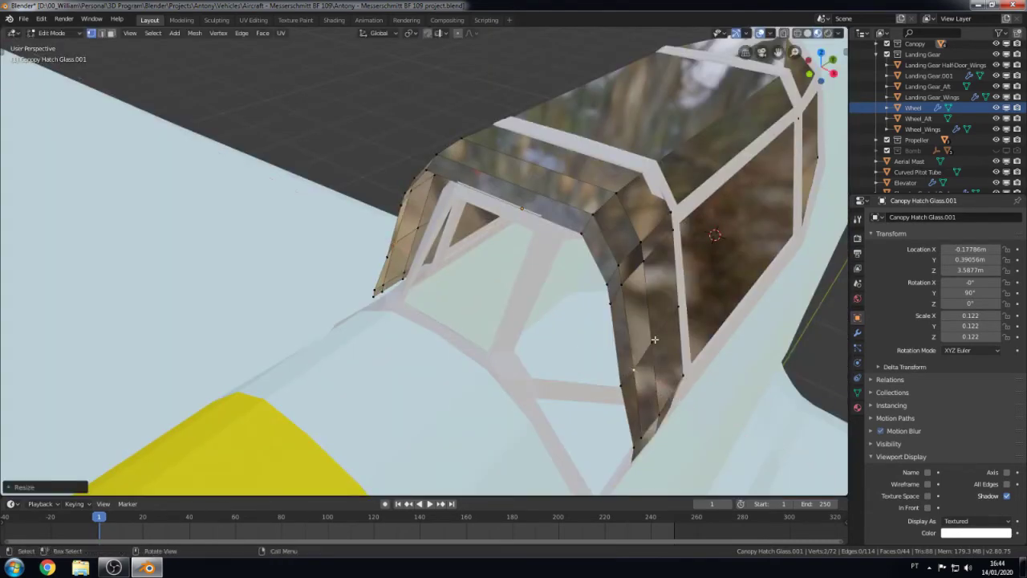
pyautogui.moveTo(654, 339); pyautogui.dragTo(620, 342, button='middle')
pyautogui.press('s')
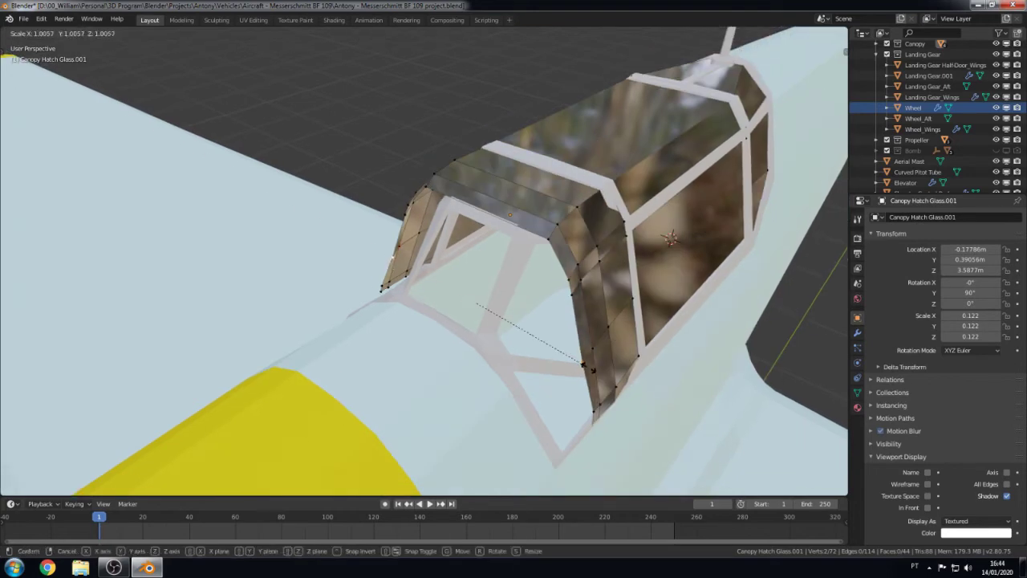
pyautogui.rightClick(596, 424)
pyautogui.press('s')
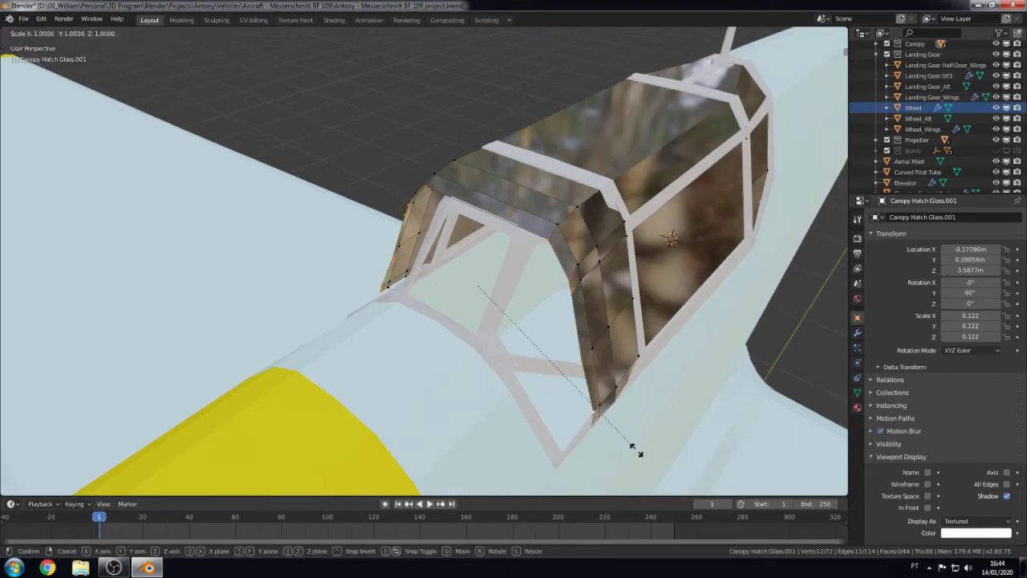
pyautogui.press('x')
pyautogui.click(616, 434)
# Step: Check the narrowed panels in the right-side wireframe view and return to Object Mode
pyautogui.press('KP_3')
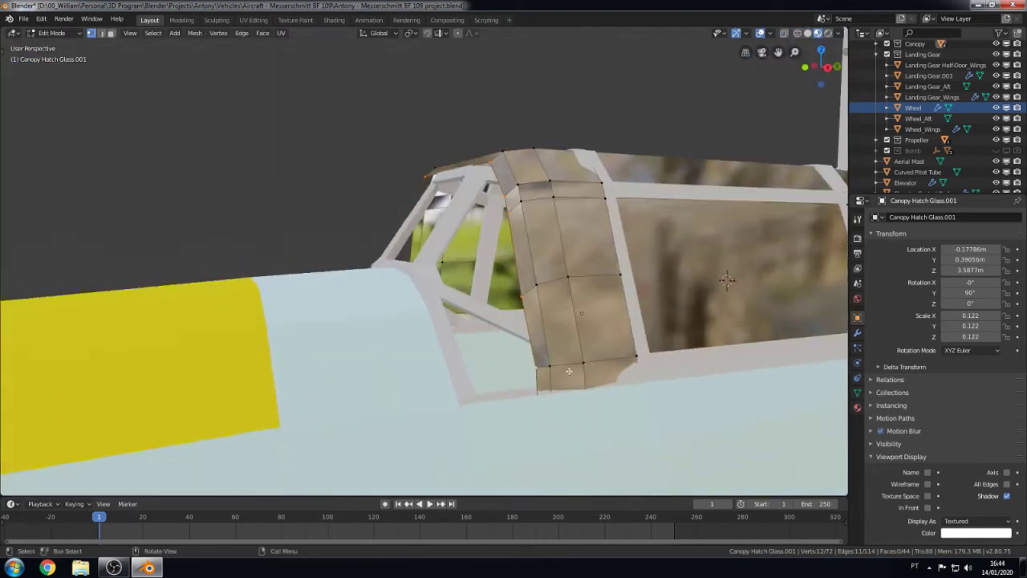
pyautogui.press('z')
pyautogui.click(512, 354)
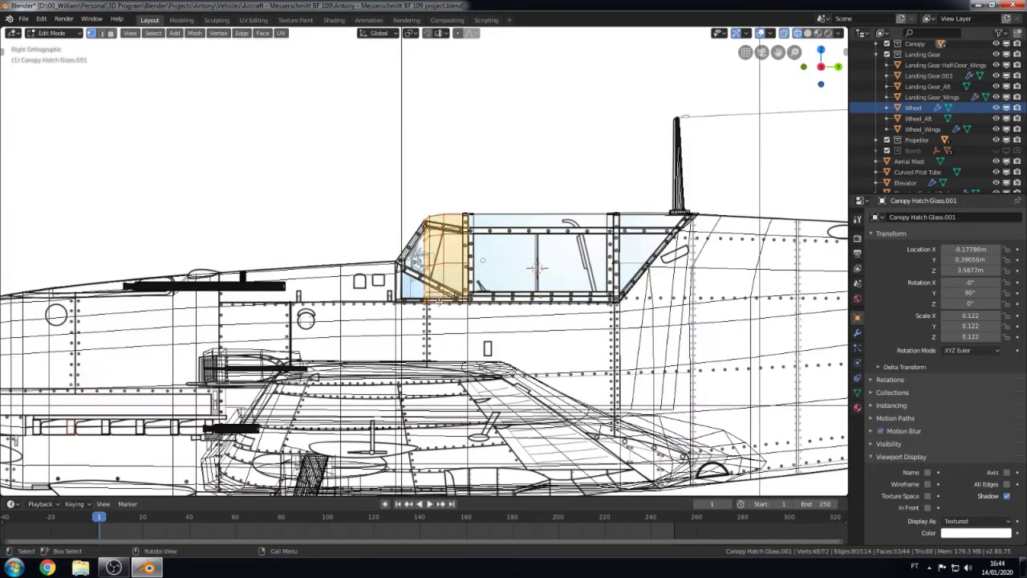
pyautogui.press('Tab')
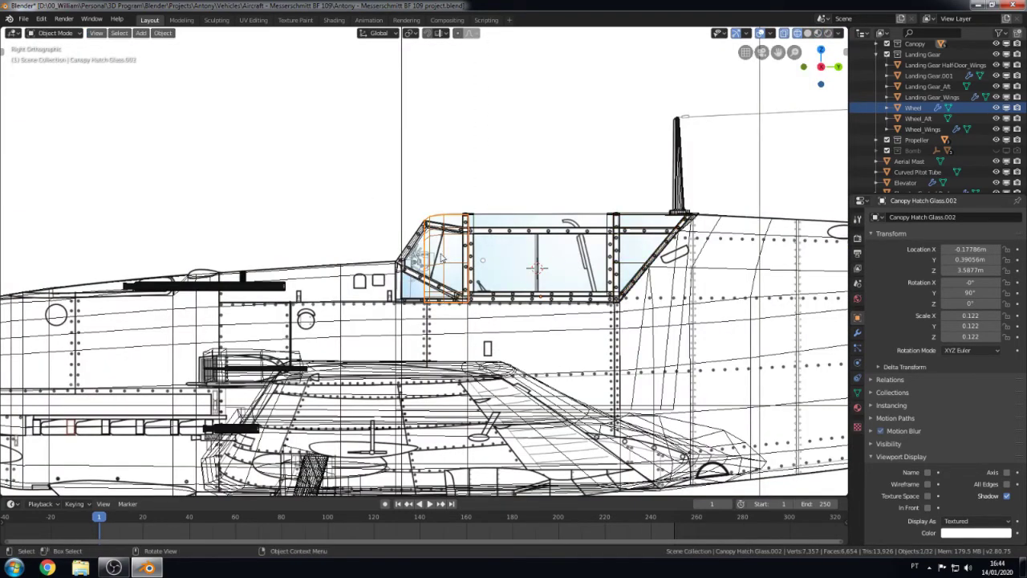
# Step: Switch to textured shading and enter Edit Mode on the front canopy glass
pyautogui.moveTo(443, 259); pyautogui.dragTo(483, 300, button='middle')
pyautogui.press('KP_3')
pyautogui.scroll(-3, 480, 299)
pyautogui.press('z')
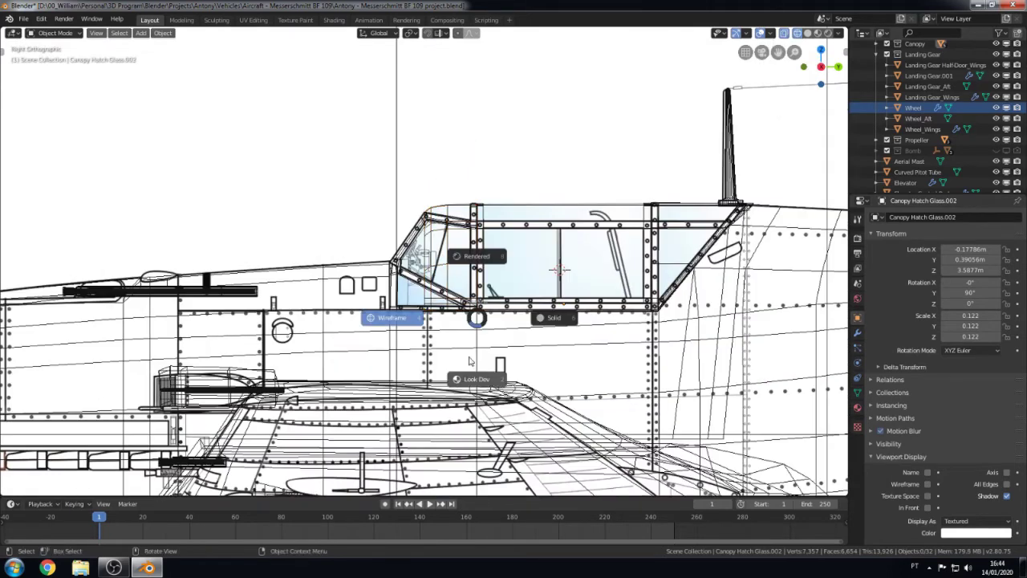
pyautogui.click(470, 361)
pyautogui.moveTo(470, 361); pyautogui.dragTo(484, 378, button='middle')
pyautogui.press('Tab')
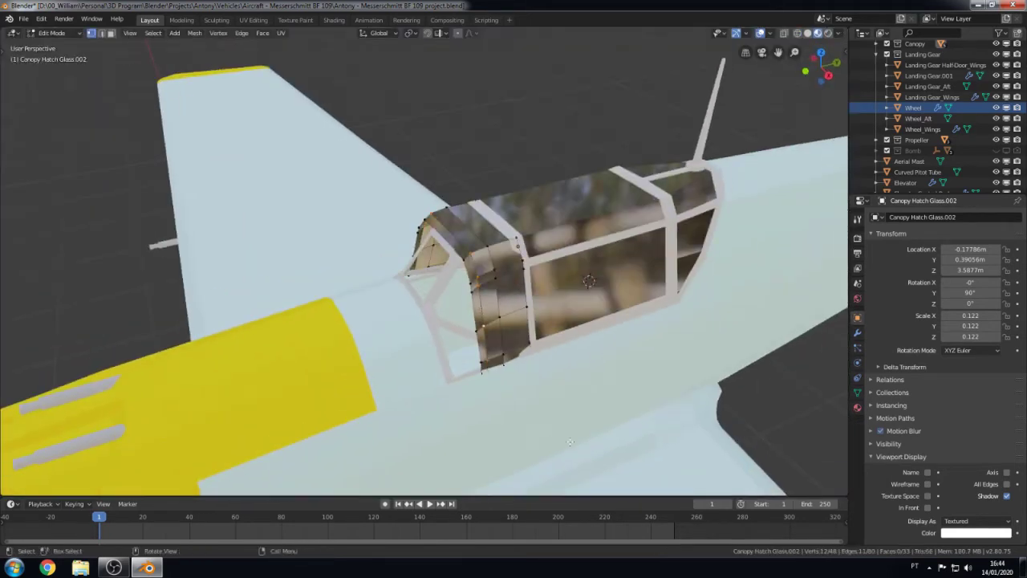
pyautogui.press('Tab')
pyautogui.press('Tab')
# Step: Narrow the selected glass face loops along X to fit inside the canopy frame
pyautogui.keyDown('alt'); pyautogui.keyDown('shift'); pyautogui.click(467, 308); pyautogui.keyUp('shift'); pyautogui.keyUp('alt')
pyautogui.press('s')
pyautogui.press('x')
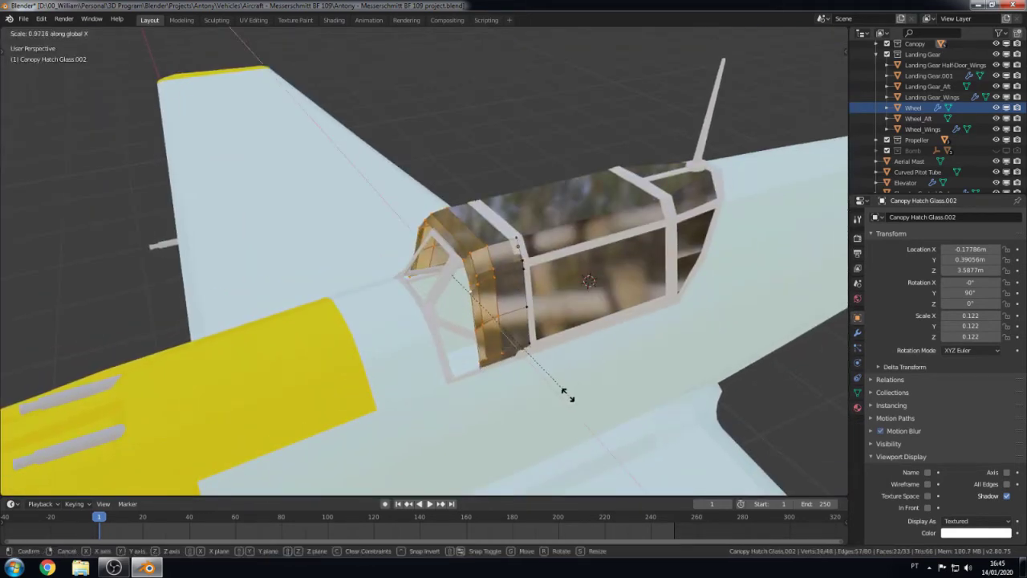
pyautogui.click(564, 392)
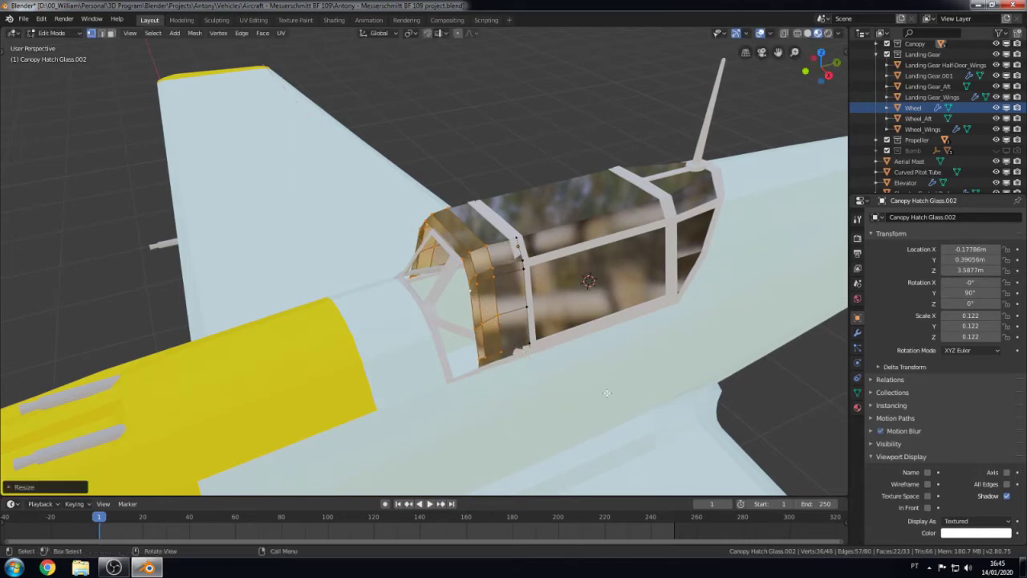
pyautogui.keyDown('alt'); pyautogui.keyDown('shift'); pyautogui.click(529, 297); pyautogui.keyUp('shift'); pyautogui.keyUp('alt')
pyautogui.press('s')
pyautogui.press('x')
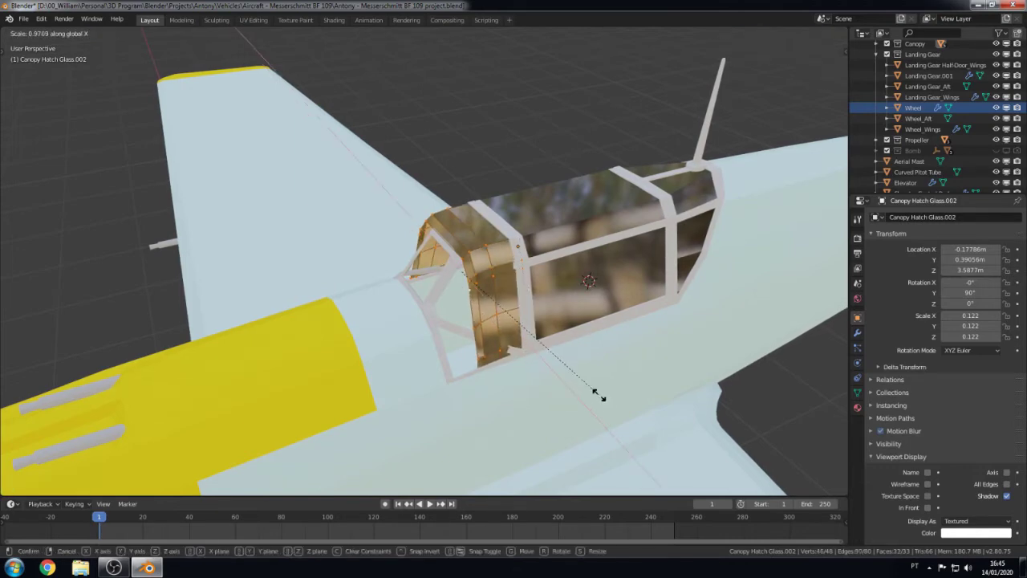
pyautogui.moveTo(594, 393)
pyautogui.mouseDown(button='middle')
pyautogui.moveTo(616, 397)
pyautogui.moveTo(543, 297)
pyautogui.mouseUp(button='middle')
pyautogui.click(616, 397)
pyautogui.press('s')
pyautogui.press('x')
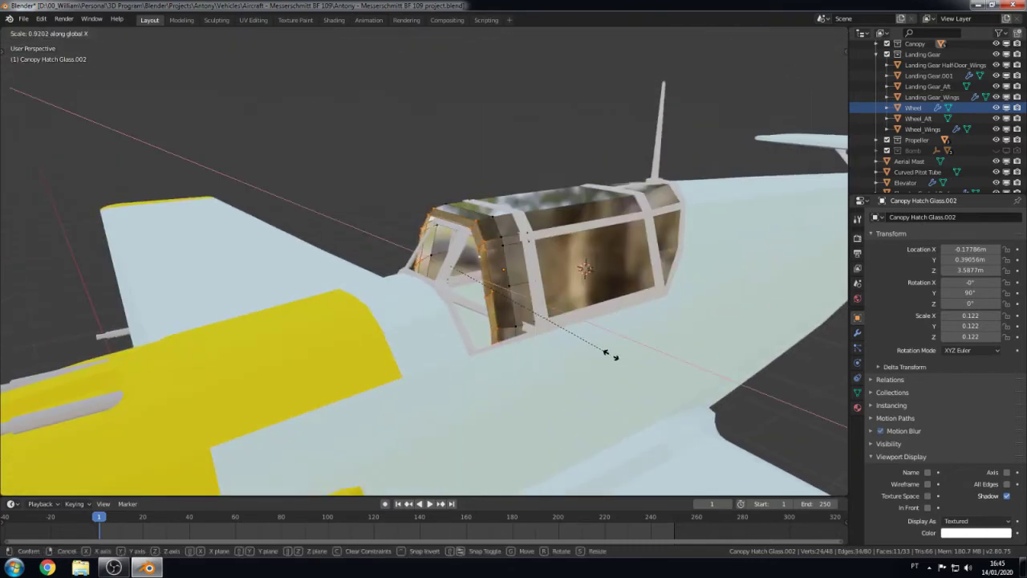
pyautogui.click(607, 353)
# Step: In side view, extrude the glass faces forward along Y and dissolve the extra vertices
pyautogui.press('KP_3')
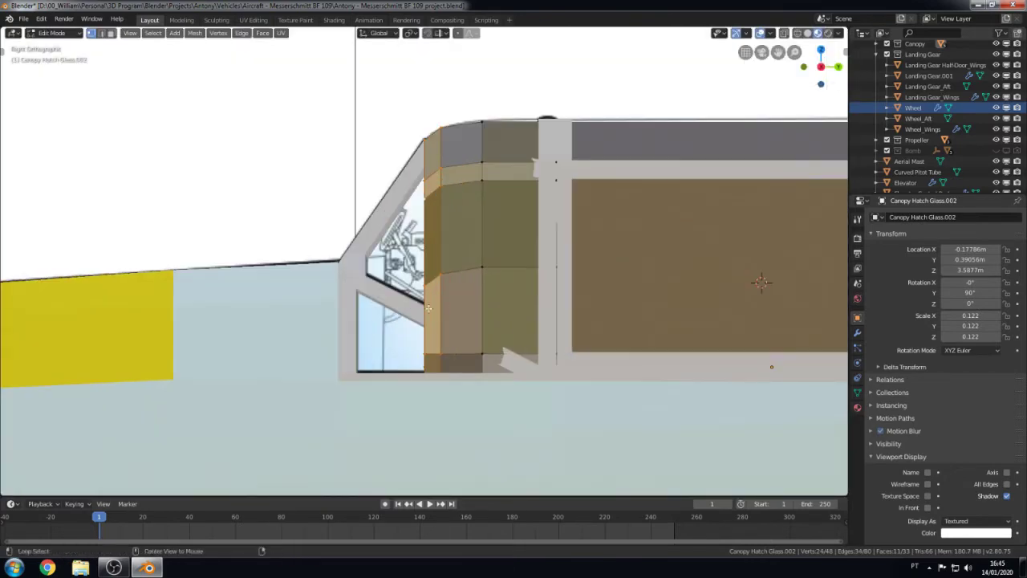
pyautogui.press('e')
pyautogui.press('y')
pyautogui.click(468, 333)
pyautogui.scroll(-1, 469, 336)
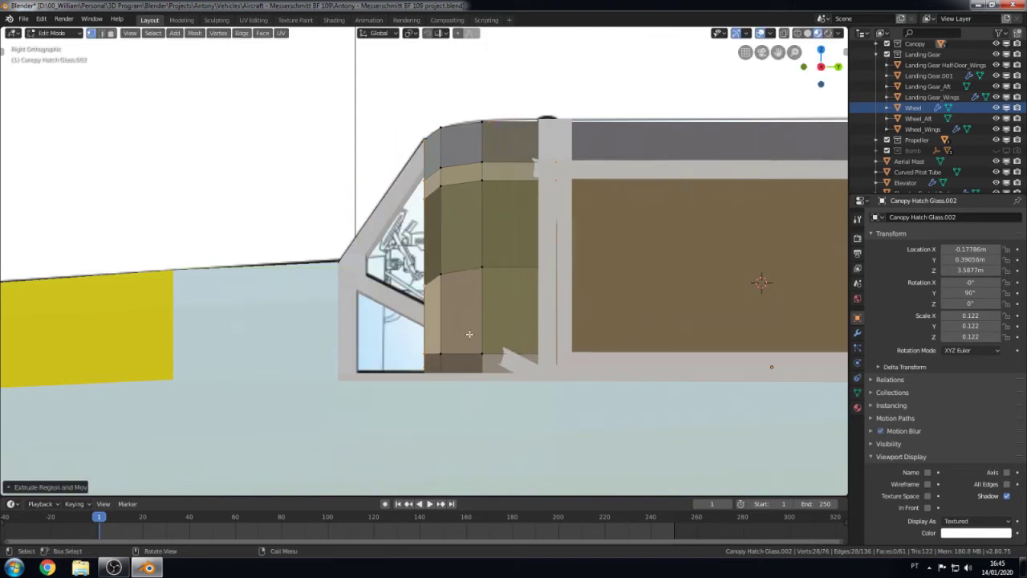
pyautogui.scroll(-1, 470, 335)
pyautogui.press('x')
pyautogui.click(435, 386)
pyautogui.press('x')
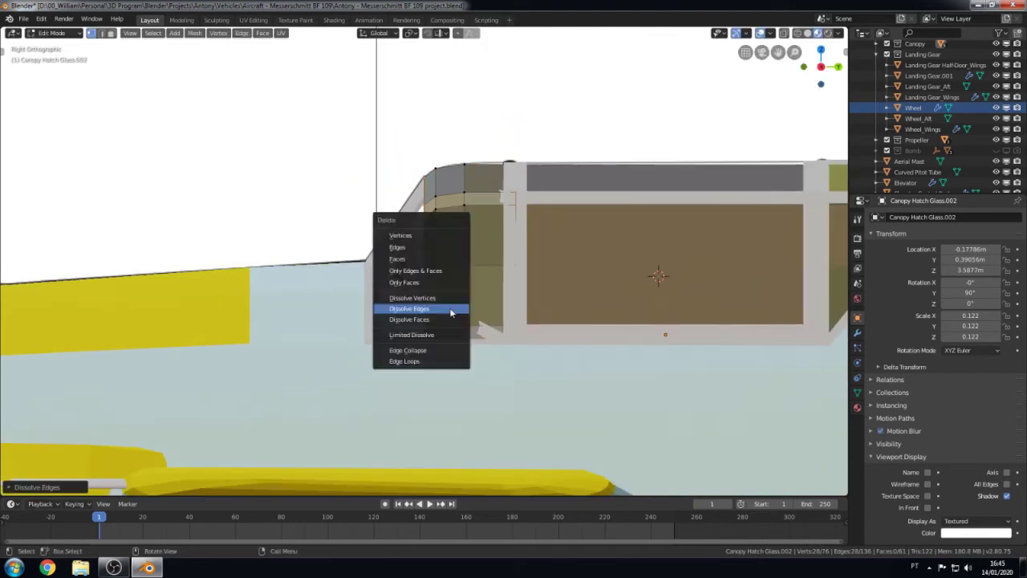
pyautogui.click(427, 297)
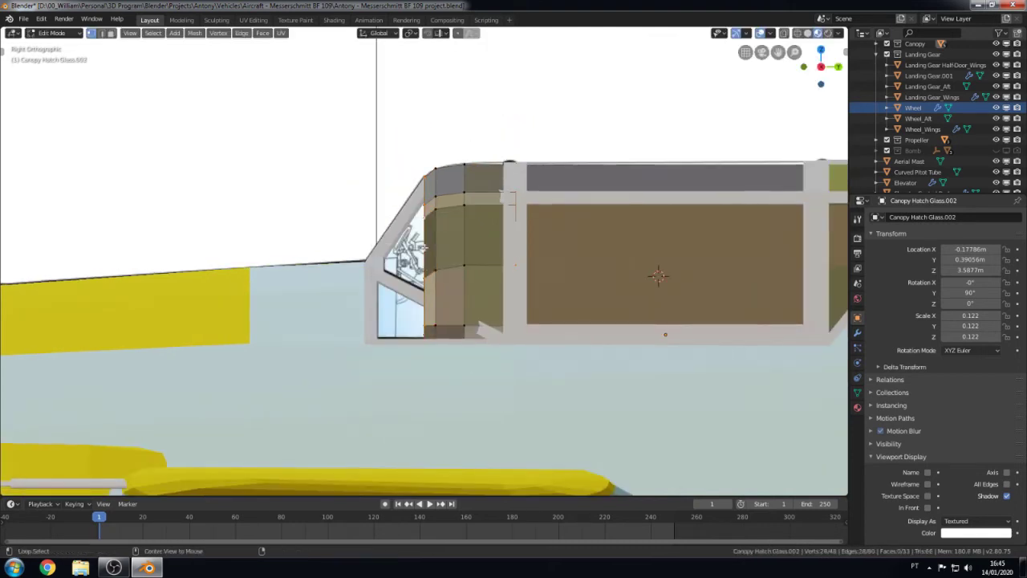
# Step: Check the glass against the blueprint in wireframe, then extrude the faces forward again
pyautogui.press('z')
pyautogui.click(436, 264)
pyautogui.press('z')
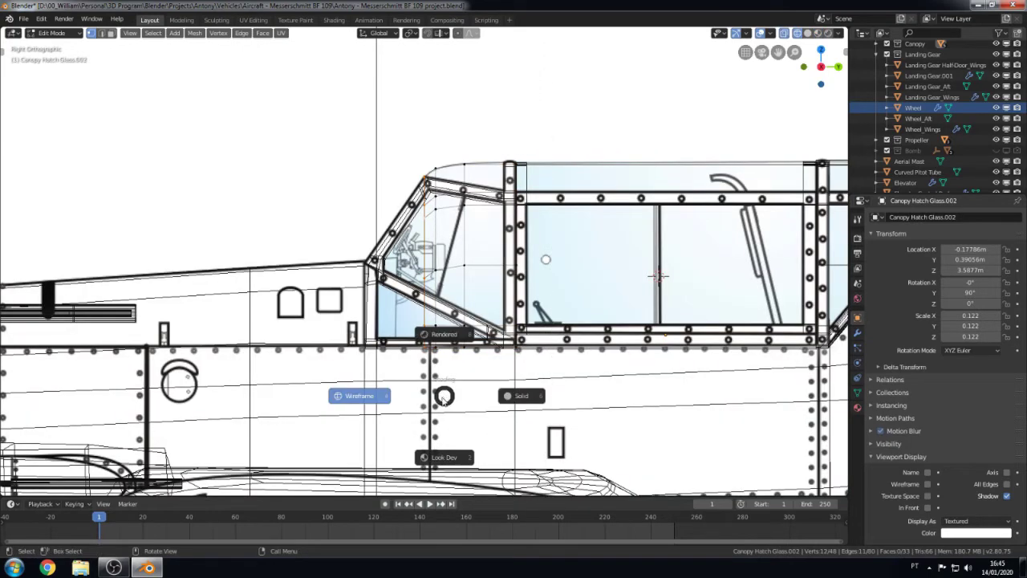
pyautogui.click(455, 394)
pyautogui.press('e')
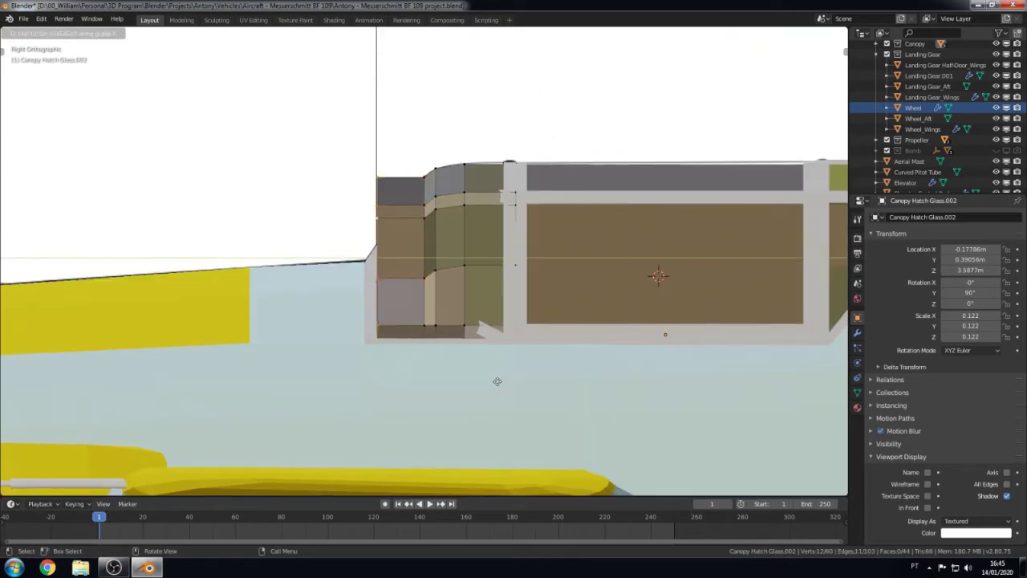
pyautogui.click(495, 380)
pyautogui.moveTo(496, 381); pyautogui.dragTo(590, 400, button='middle')
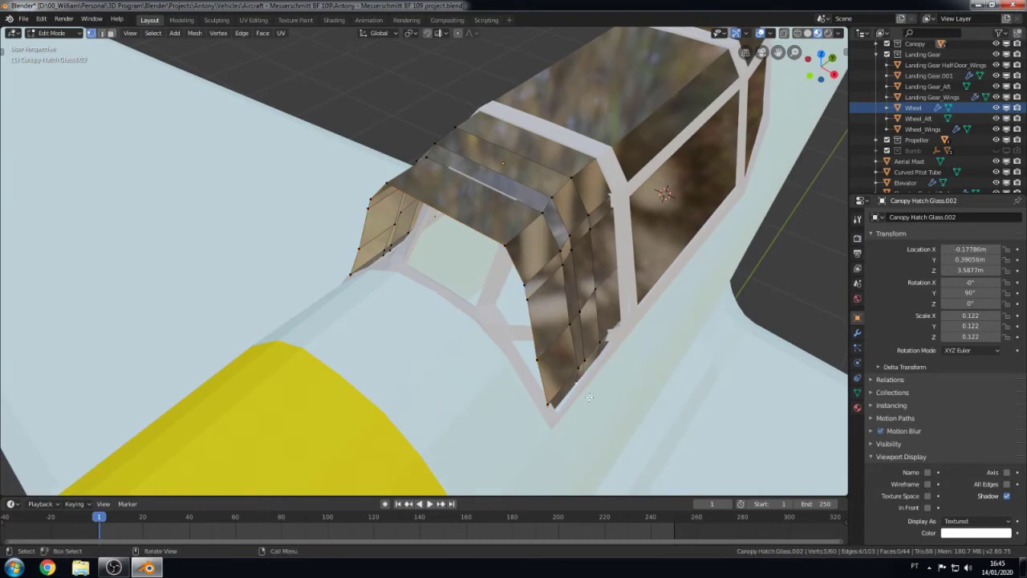
# Step: Inspect the canopy in wireframe and material preview and confirm the face scale
pyautogui.press('z')
pyautogui.click(373, 265)
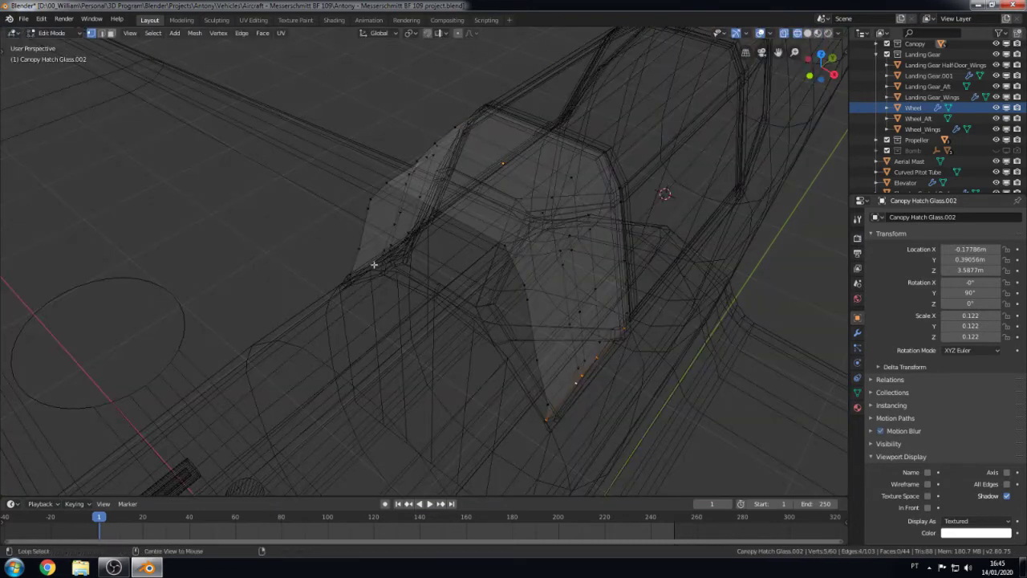
pyautogui.moveTo(373, 264)
pyautogui.mouseDown(button='middle')
pyautogui.moveTo(348, 328)
pyautogui.moveTo(378, 326)
pyautogui.mouseUp(button='middle')
pyautogui.press('z')
pyautogui.click(404, 397)
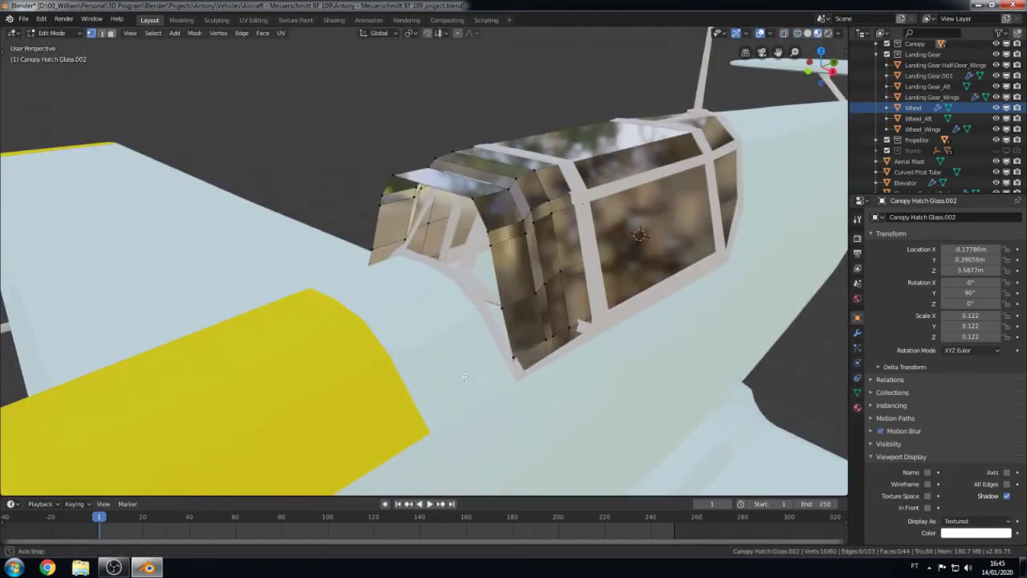
pyautogui.click(617, 368)
# Step: Narrow the lower front glass vertices along the X axis
pyautogui.click(578, 323)
pyautogui.press('s')
pyautogui.press('x')
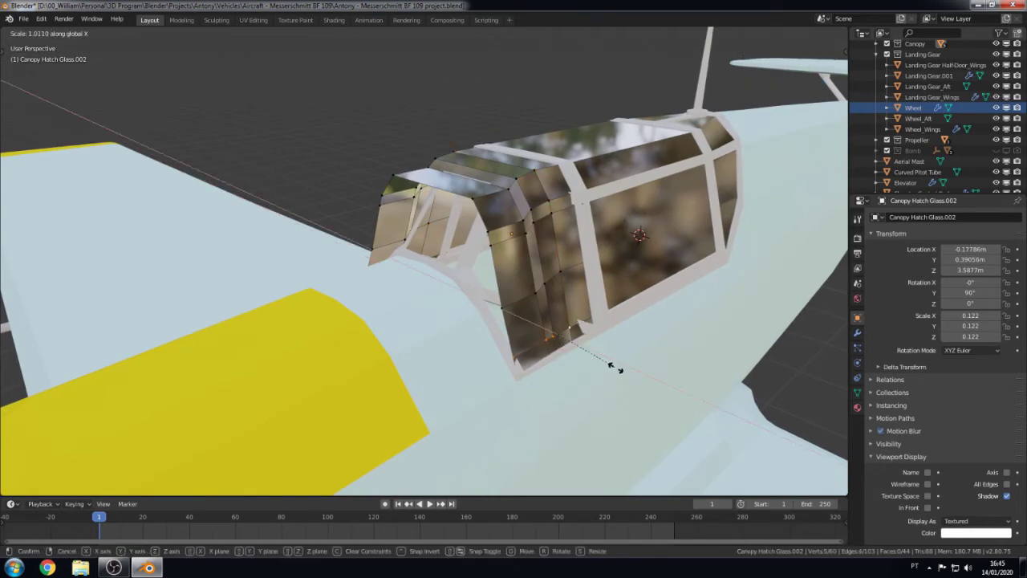
pyautogui.click(630, 375)
pyautogui.press('z')
pyautogui.click(494, 314)
# Step: From top view, add a vertical loop cut down the glass and delete one half
pyautogui.press('Tab')
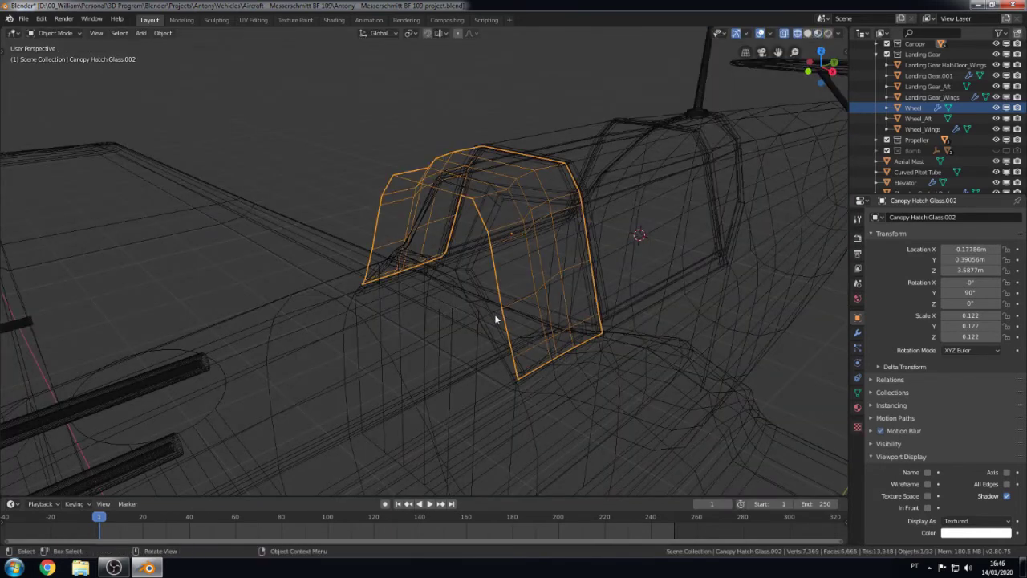
pyautogui.press('KP_7')
pyautogui.press('Tab')
pyautogui.hotkey('ctrl', 'r')
pyautogui.click(500, 212)
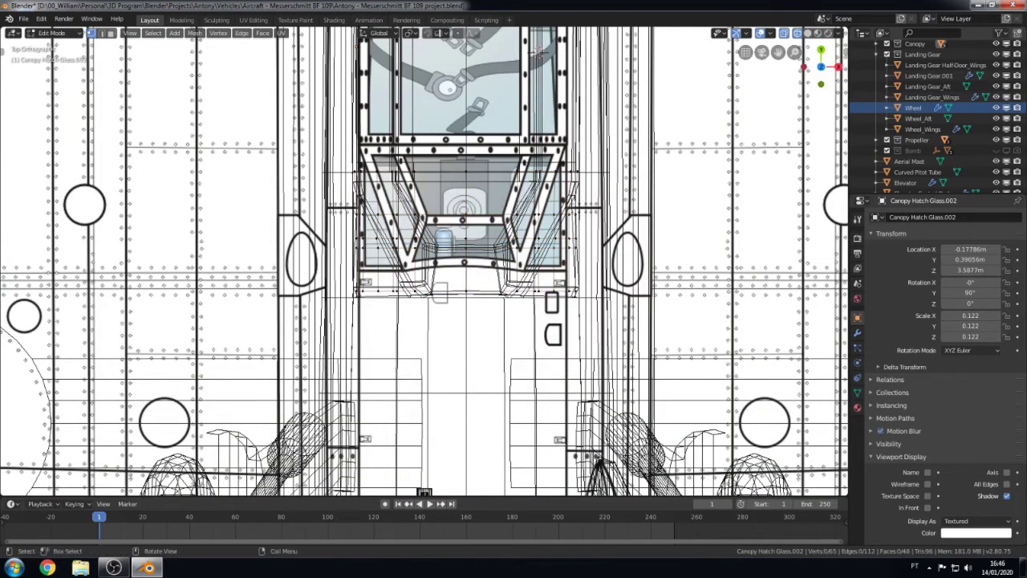
pyautogui.press('x')
pyautogui.press('Tab')
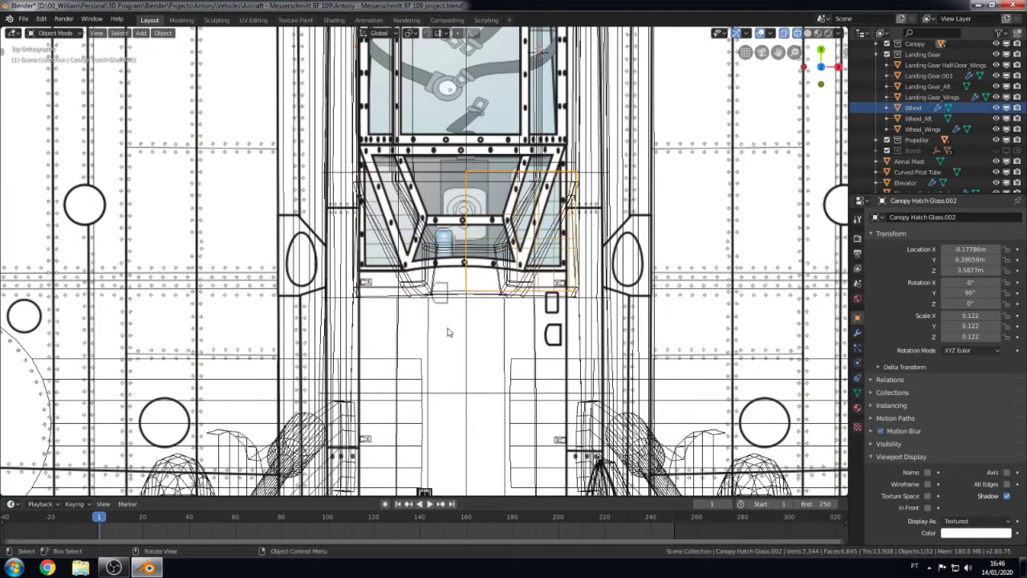
pyautogui.press('Tab')
pyautogui.moveTo(448, 332); pyautogui.dragTo(556, 268, button='middle')
pyautogui.hotkey('alt', 'a')
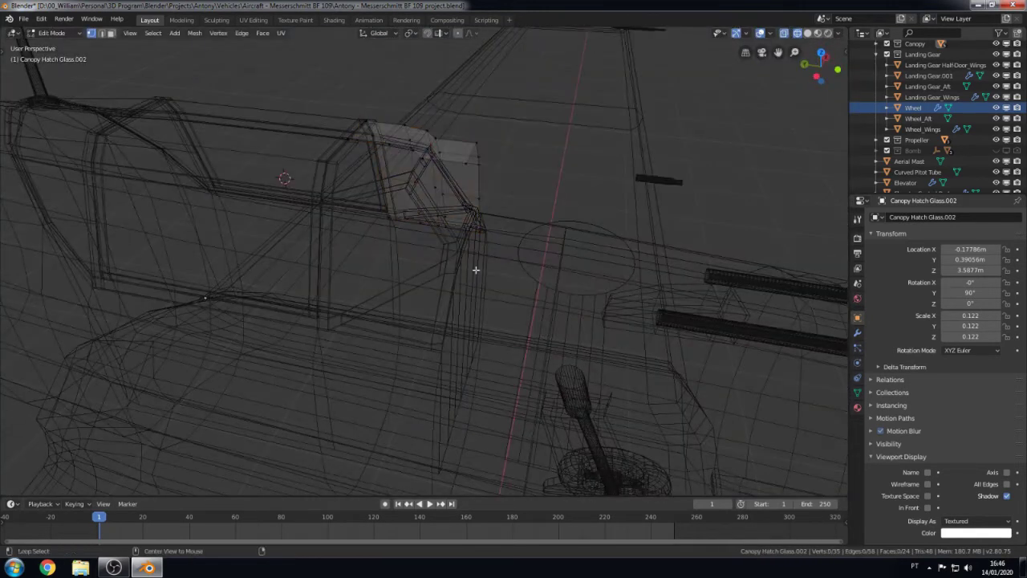
pyautogui.press('Tab')
# Step: Add a Mirror modifier to the front glass using Fuselage as the mirror object
pyautogui.click(857, 332)
pyautogui.click(891, 216)
pyautogui.click(811, 323)
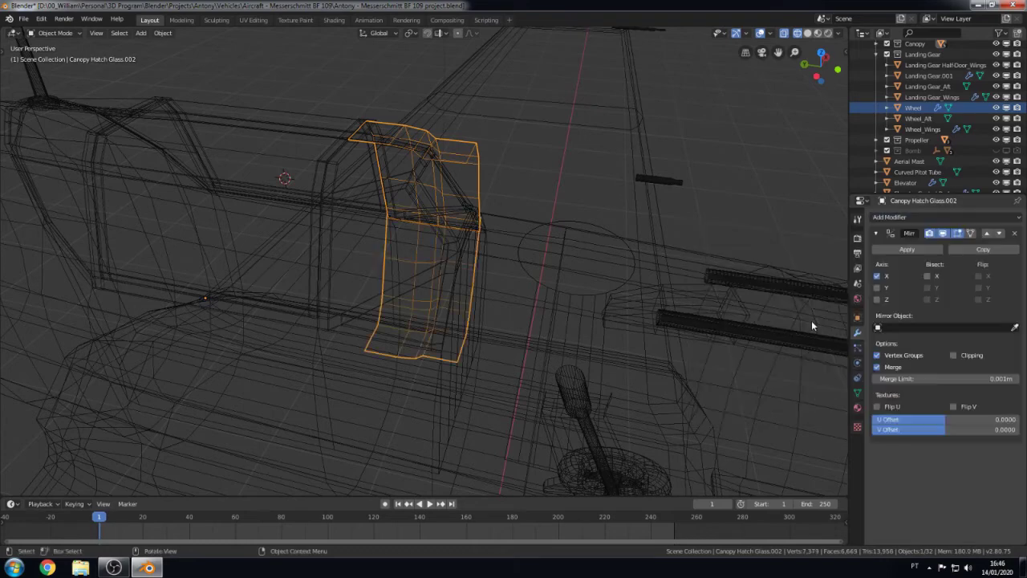
pyautogui.click(983, 327)
pyautogui.write('f')
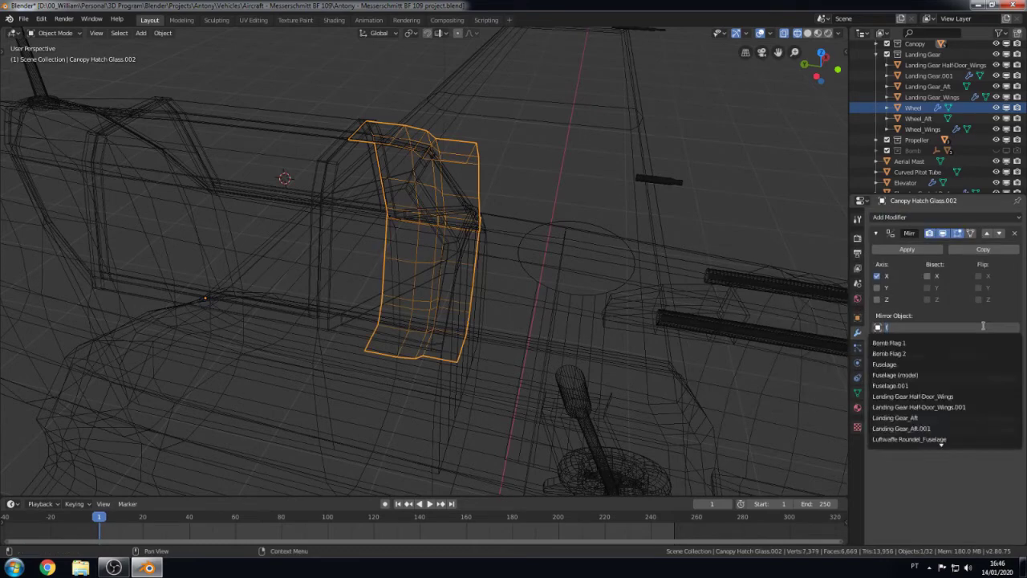
pyautogui.click(914, 365)
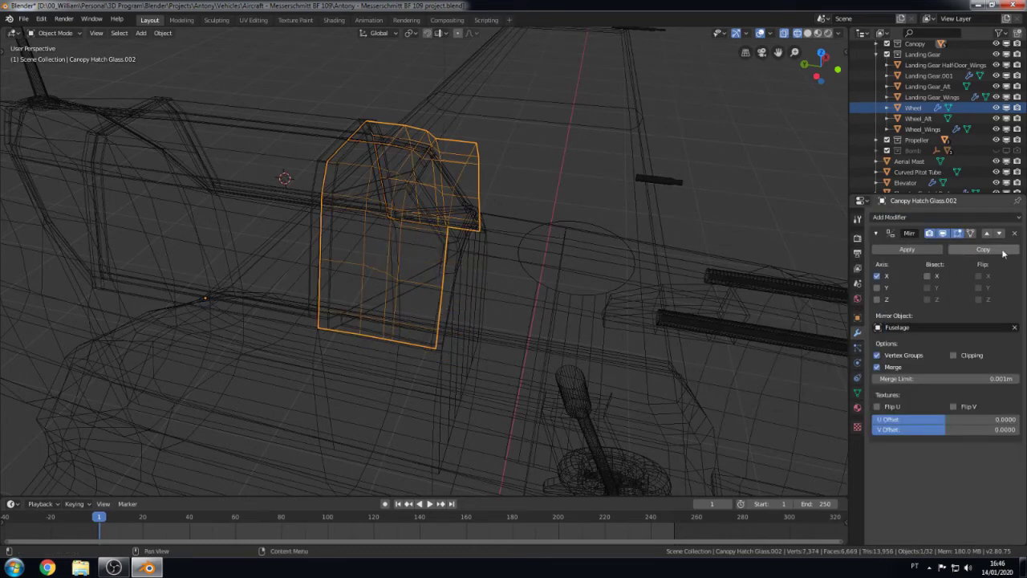
# Step: Frame the canopy and re-enter Edit Mode in side view with wireframe shading
pyautogui.press('KP_Decimal')
pyautogui.moveTo(566, 300); pyautogui.dragTo(544, 298, button='middle')
pyautogui.press('z')
pyautogui.click(451, 308)
pyautogui.press('Tab')
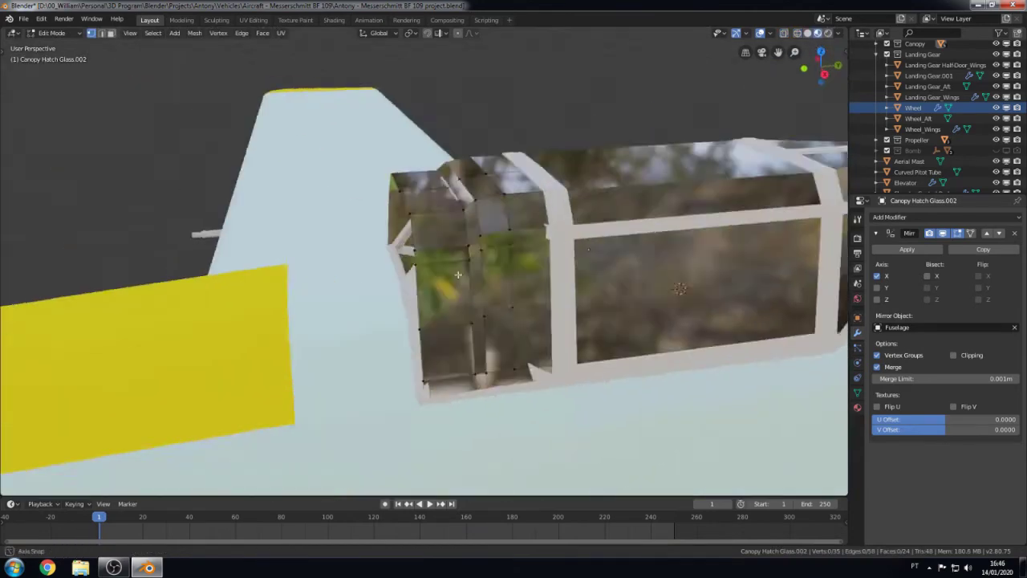
pyautogui.press('KP_3')
pyautogui.press('z')
pyautogui.click(369, 254)
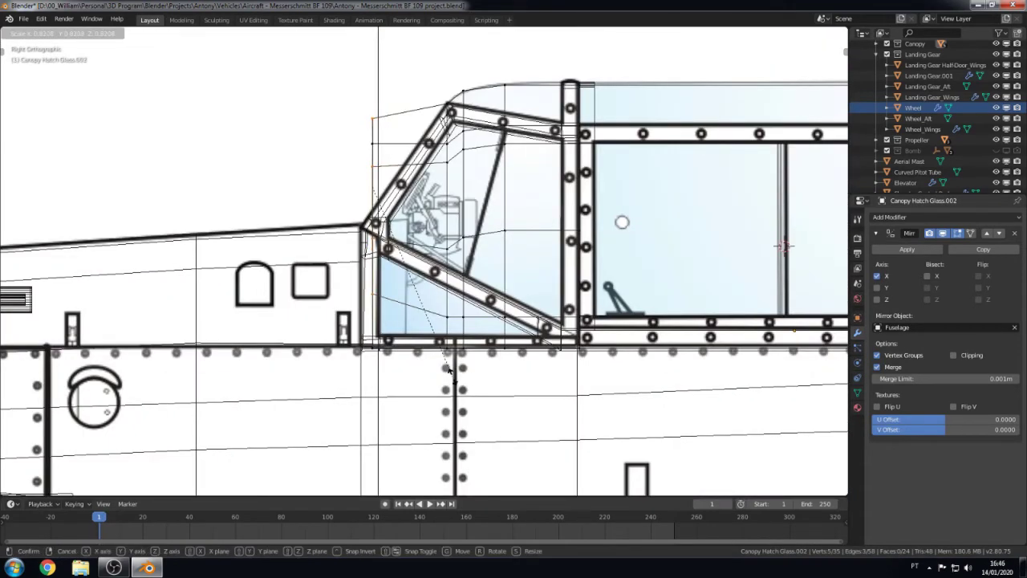
# Step: Resize the canopy glass vertices and shift them along X to fit the frame
pyautogui.press('s')
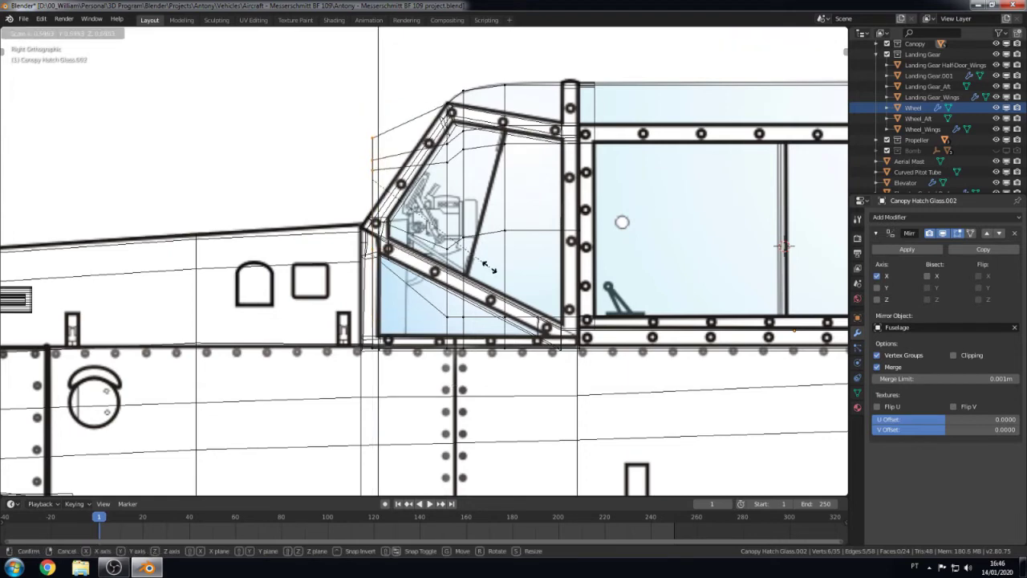
pyautogui.click(487, 329)
pyautogui.moveTo(487, 329); pyautogui.dragTo(545, 350, button='middle')
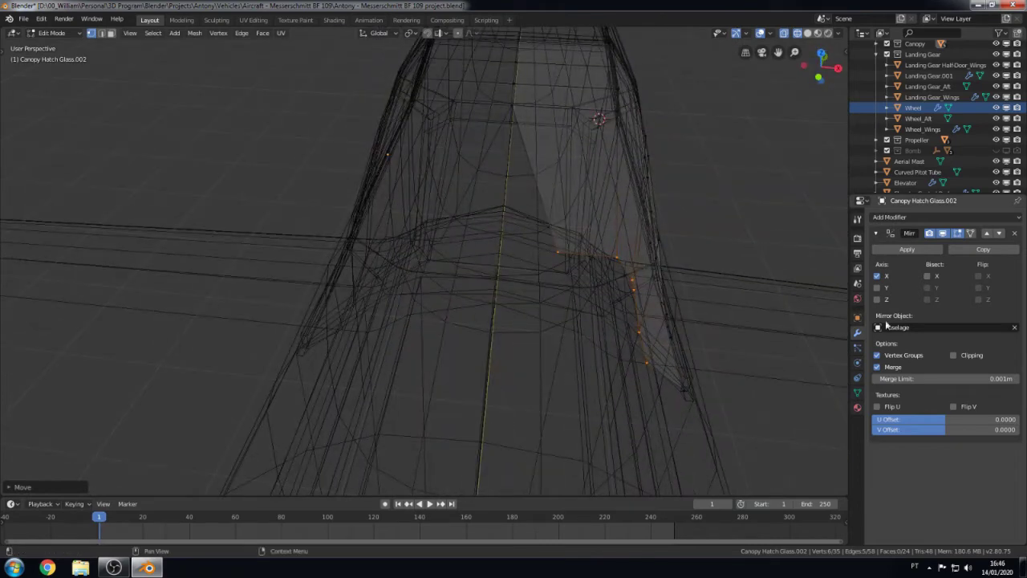
pyautogui.press('x')
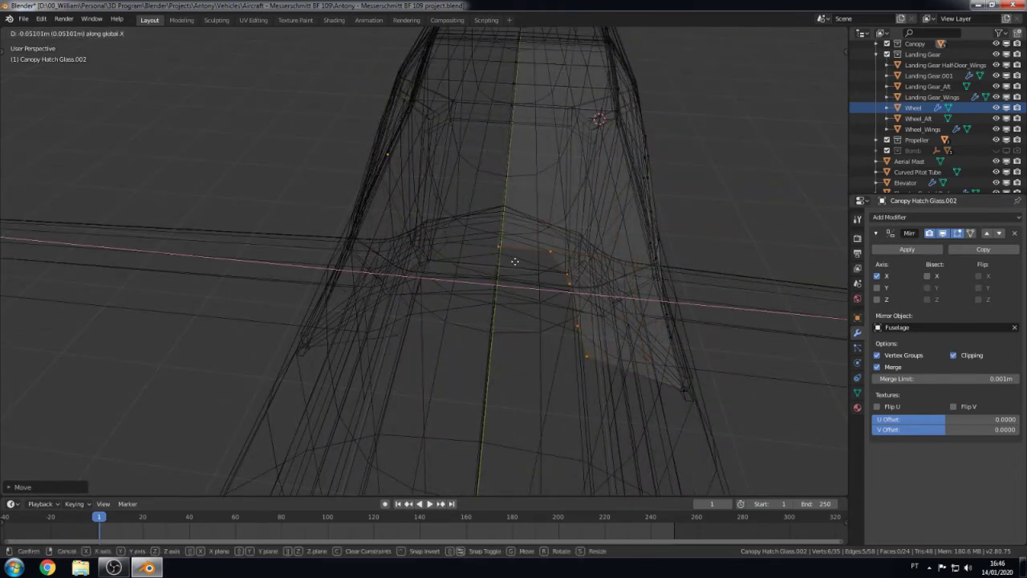
pyautogui.press('Return')
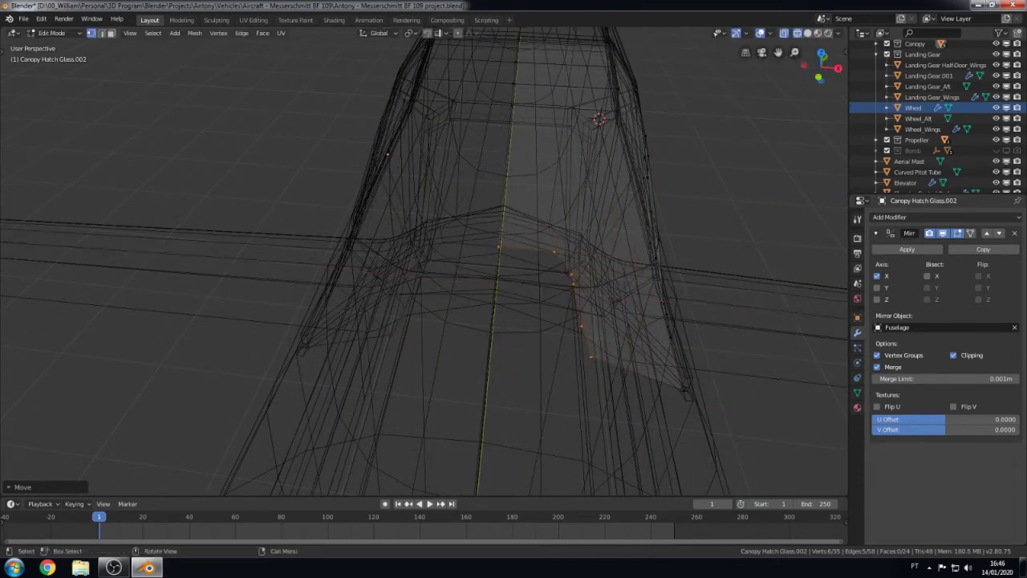
pyautogui.press('z')
pyautogui.click(505, 330)
pyautogui.moveTo(505, 329)
pyautogui.mouseDown(button='middle')
pyautogui.moveTo(633, 299)
pyautogui.moveTo(635, 271)
pyautogui.moveTo(427, 275)
pyautogui.moveTo(449, 193)
pyautogui.moveTo(510, 325)
pyautogui.mouseUp(button='middle')
pyautogui.keyDown('alt'); pyautogui.click(449, 192); pyautogui.keyUp('alt')
# Step: Widen the selected glass vertices along X in three scaling passes
pyautogui.press('s')
pyautogui.press('x')
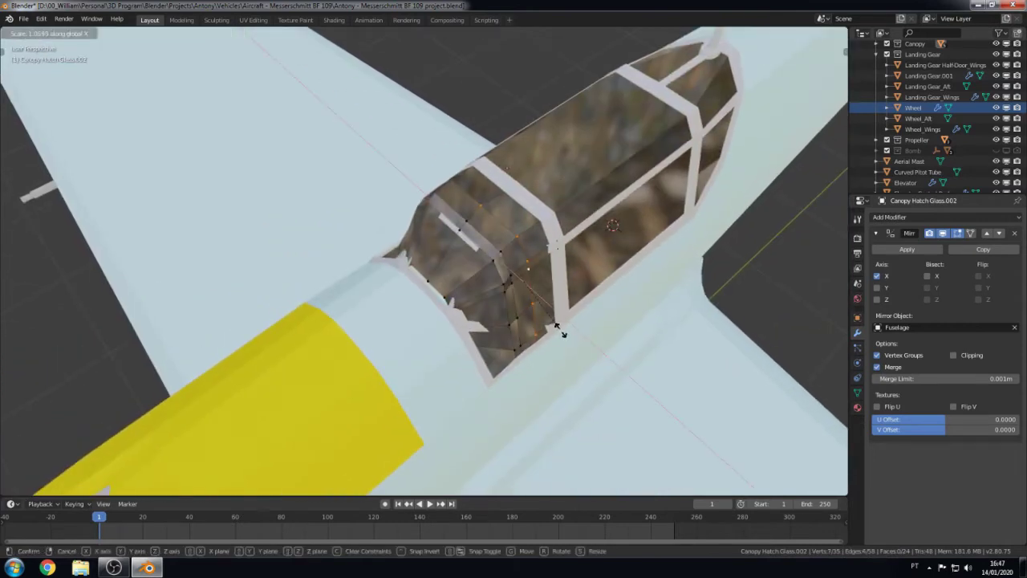
pyautogui.click(560, 329)
pyautogui.press('s')
pyautogui.press('x')
pyautogui.click(618, 321)
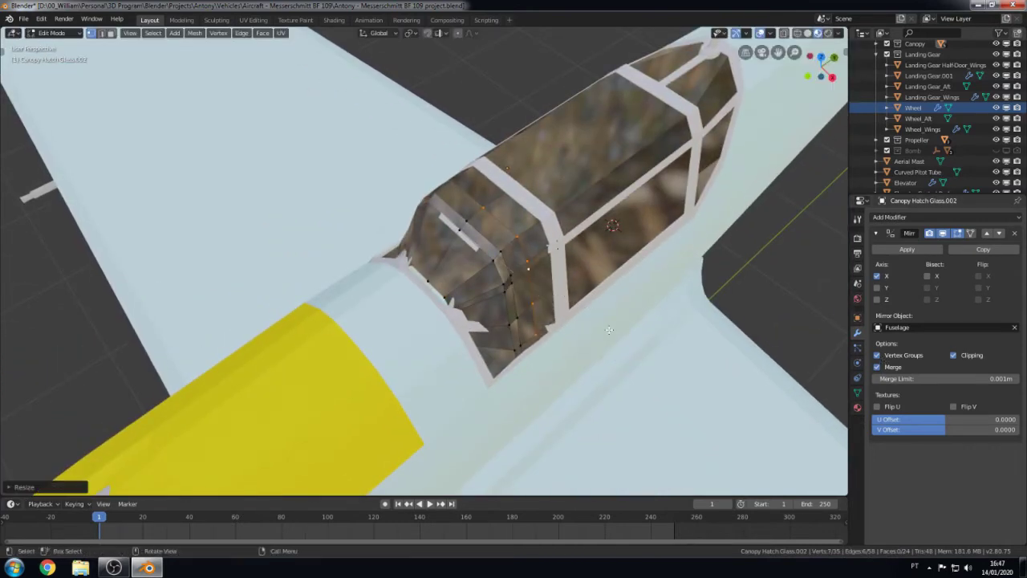
pyautogui.press('s')
pyautogui.press('x')
pyautogui.click(556, 359)
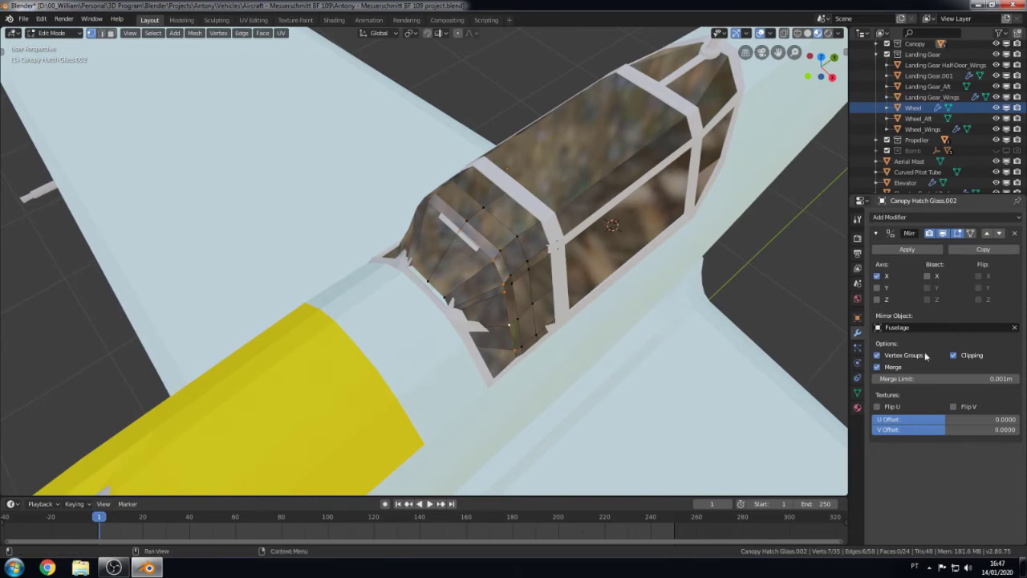
# Step: Shift the picked glass vertices sideways along the X axis
pyautogui.moveTo(535, 354); pyautogui.dragTo(548, 278, button='middle')
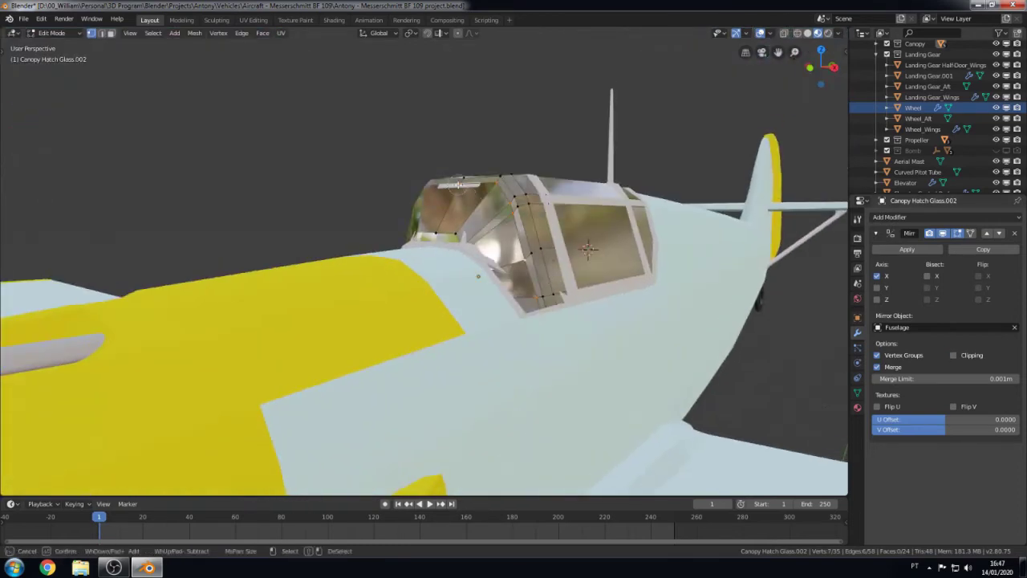
pyautogui.press('Escape')
pyautogui.press('g')
pyautogui.press('x')
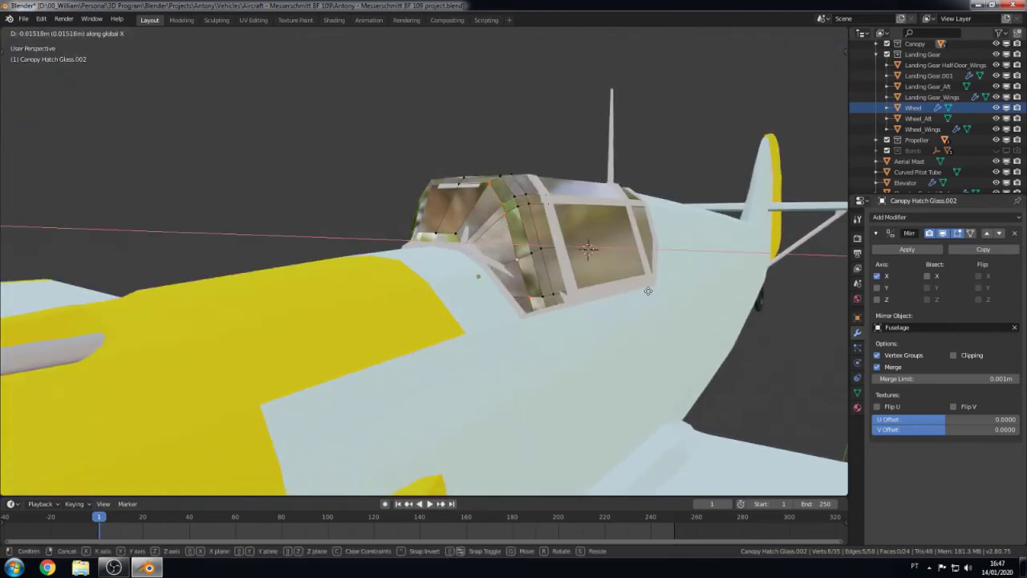
pyautogui.click(647, 291)
# Step: Brush-select more vertices in wireframe and move them along X
pyautogui.moveTo(647, 290); pyautogui.dragTo(524, 369, button='middle')
pyautogui.press('z')
pyautogui.click(510, 374)
pyautogui.press('c')
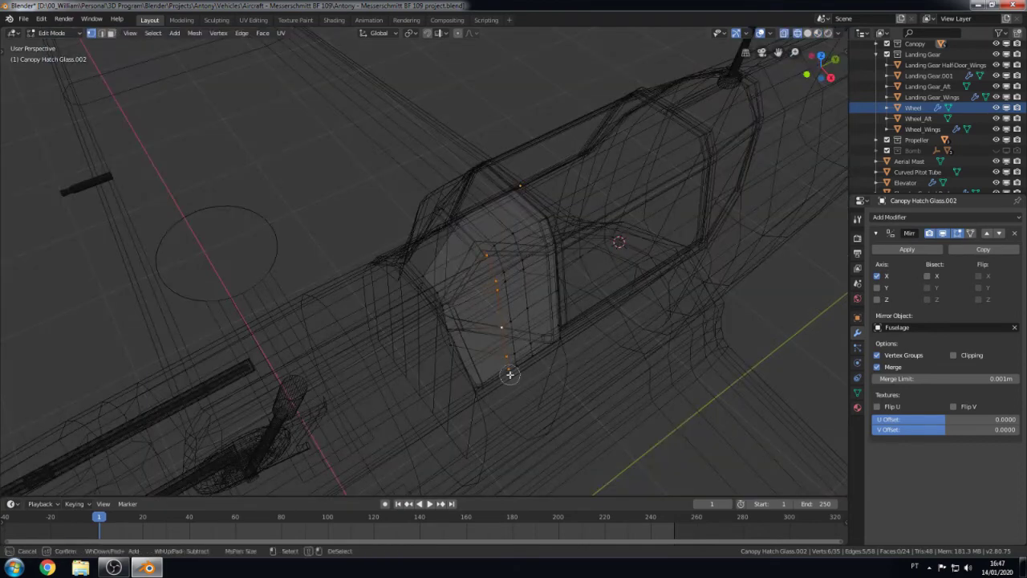
pyautogui.click(526, 432)
pyautogui.press('g')
pyautogui.press('x')
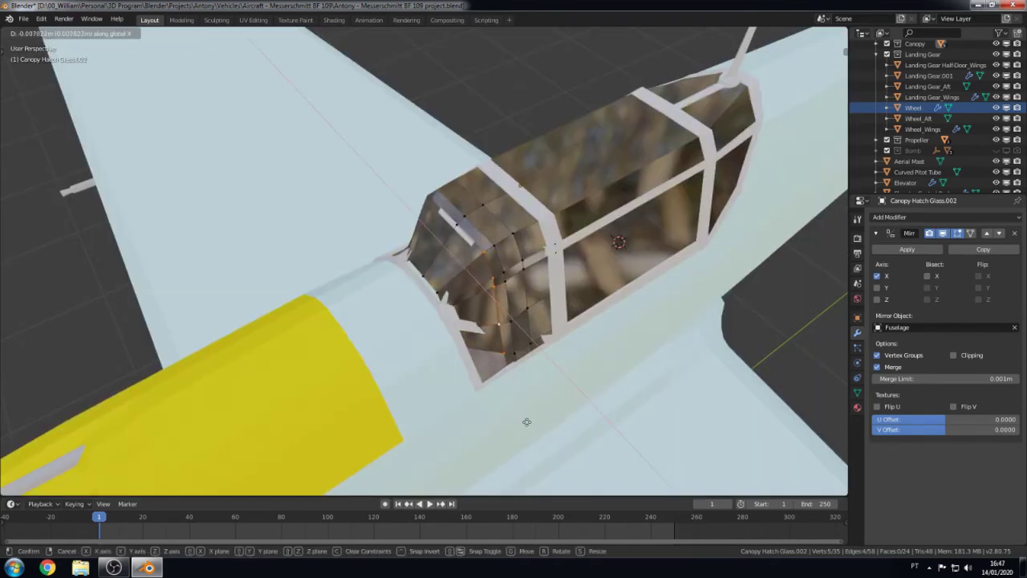
pyautogui.click(526, 421)
# Step: Select the vertical line of canopy vertices and shift it along X
pyautogui.moveTo(526, 418); pyautogui.dragTo(573, 266, button='middle')
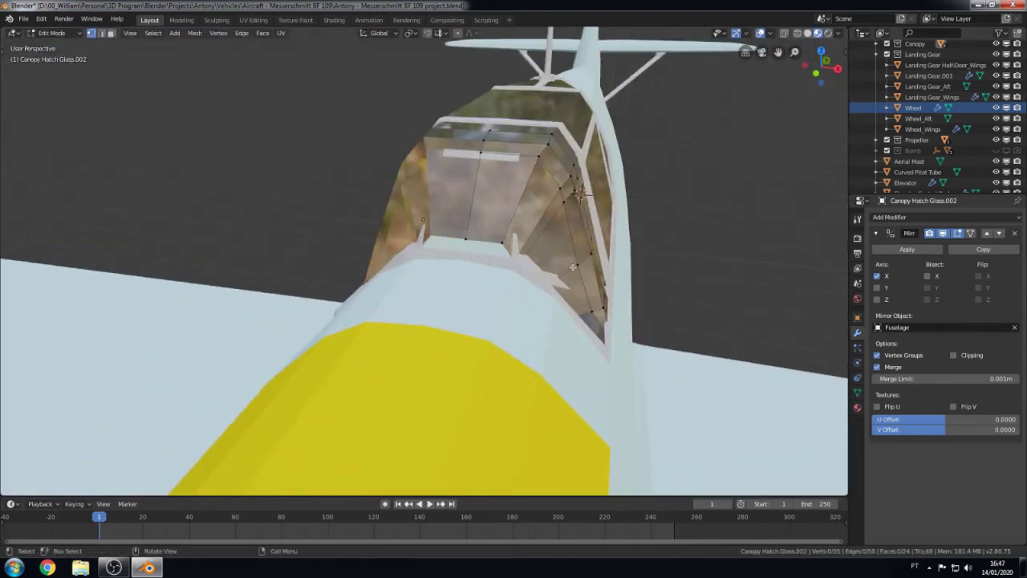
pyautogui.moveTo(630, 343); pyautogui.dragTo(573, 349, button='middle')
pyautogui.press('z')
pyautogui.click(581, 412)
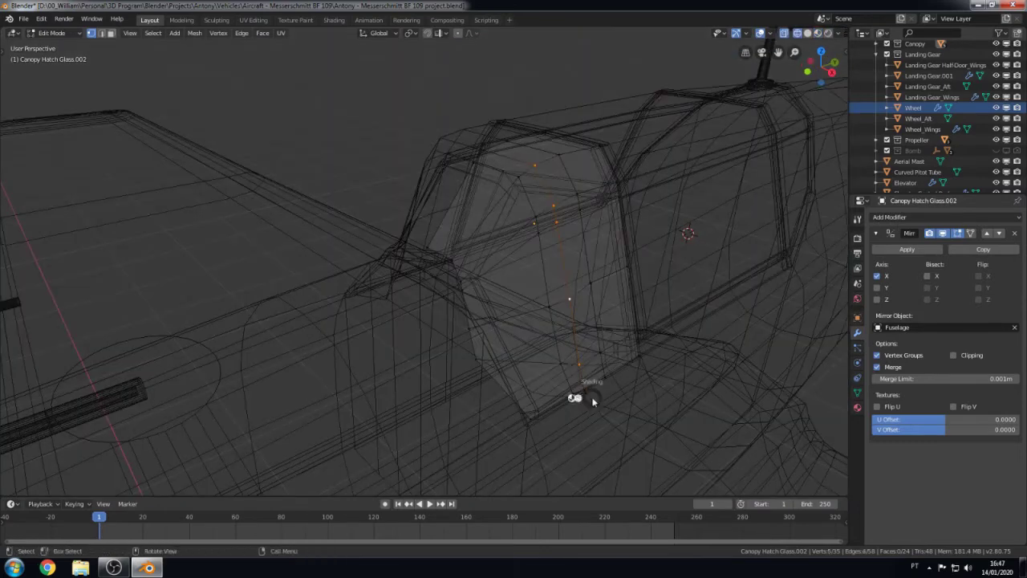
pyautogui.press('z')
pyautogui.click(591, 399)
pyautogui.press('g')
pyautogui.press('x')
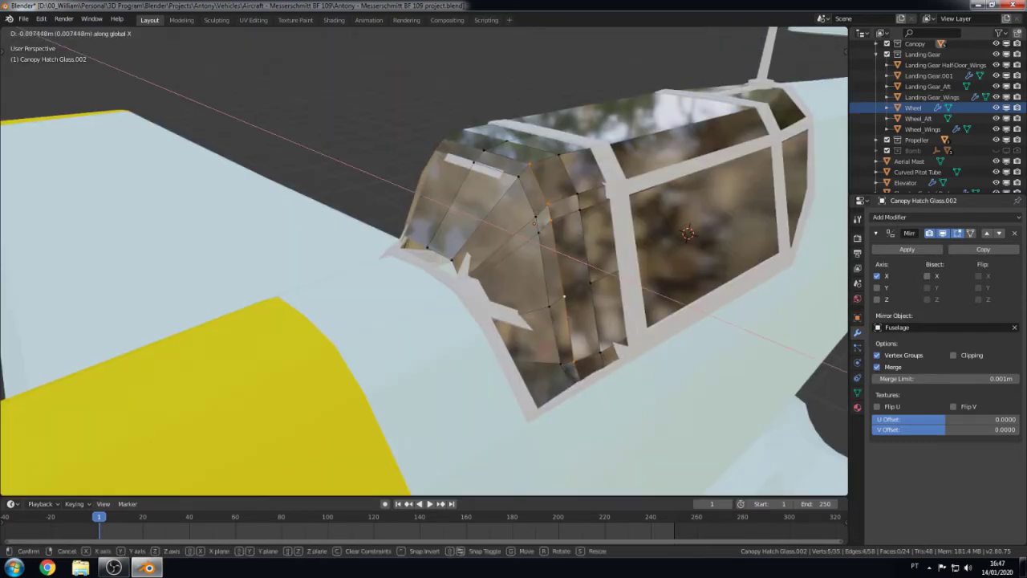
pyautogui.click(610, 397)
# Step: Extrude the glass edge into a new row of faces and scale it
pyautogui.press('e')
pyautogui.click(574, 330)
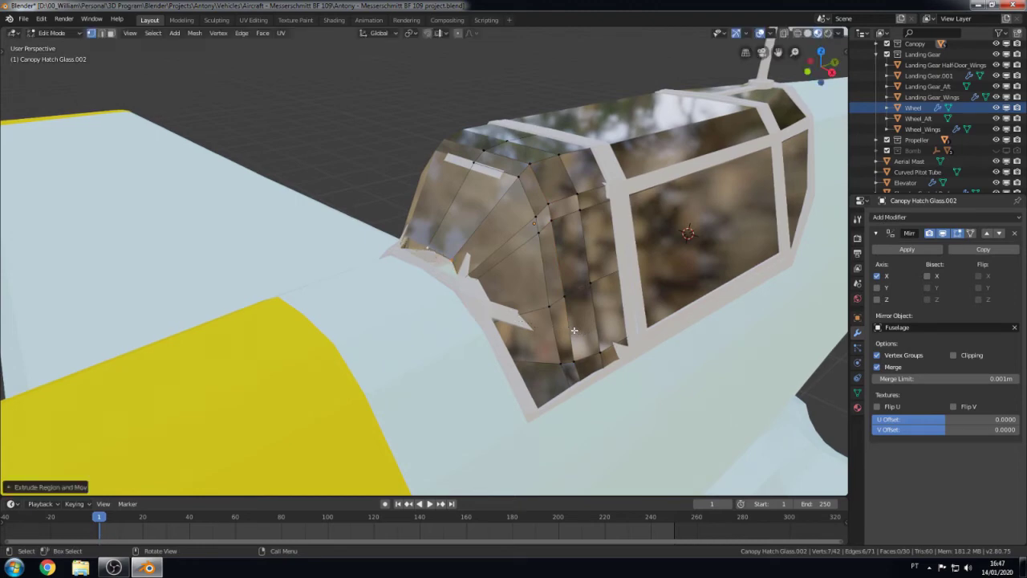
pyautogui.press('s')
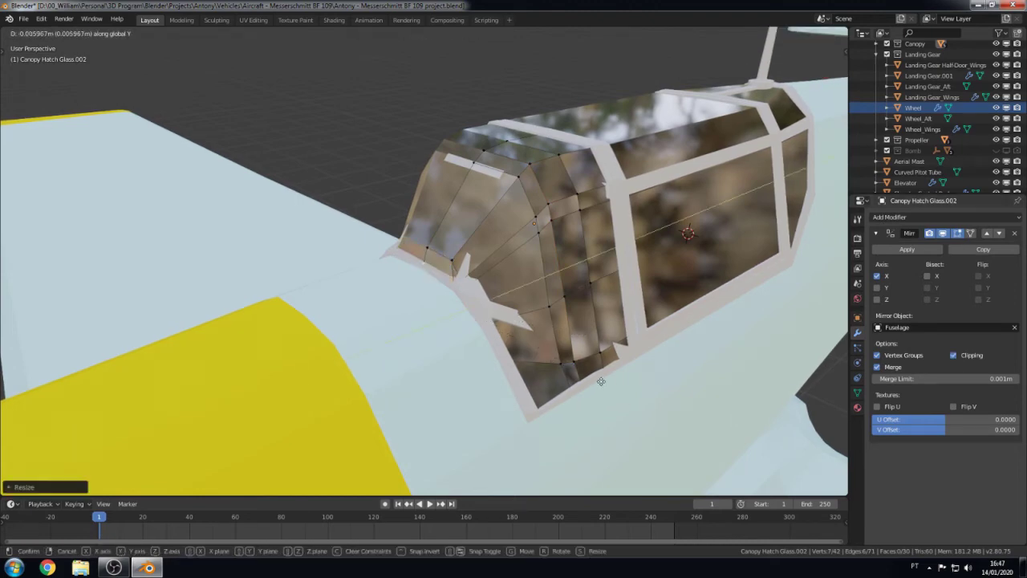
pyautogui.click(601, 381)
pyautogui.moveTo(601, 381); pyautogui.dragTo(672, 408, button='middle')
pyautogui.press('s')
pyautogui.press('x')
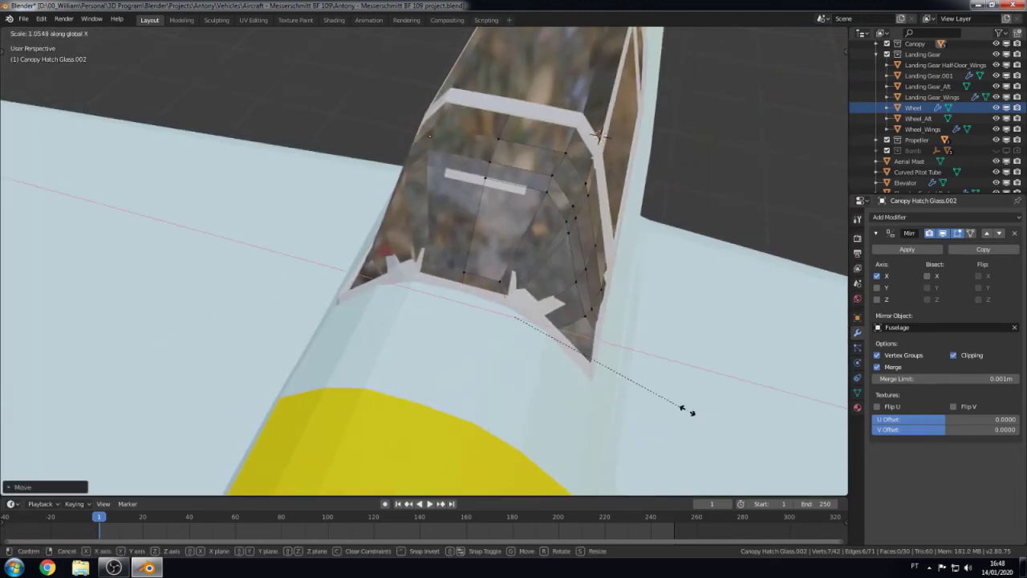
pyautogui.press('Escape')
# Step: Lower the new edge vertices along Z, then move them forward along Y
pyautogui.hotkey('shift', 'z')
pyautogui.moveTo(606, 373)
pyautogui.mouseDown(button='middle')
pyautogui.moveTo(609, 309)
pyautogui.moveTo(608, 328)
pyautogui.moveTo(728, 397)
pyautogui.mouseUp(button='middle')
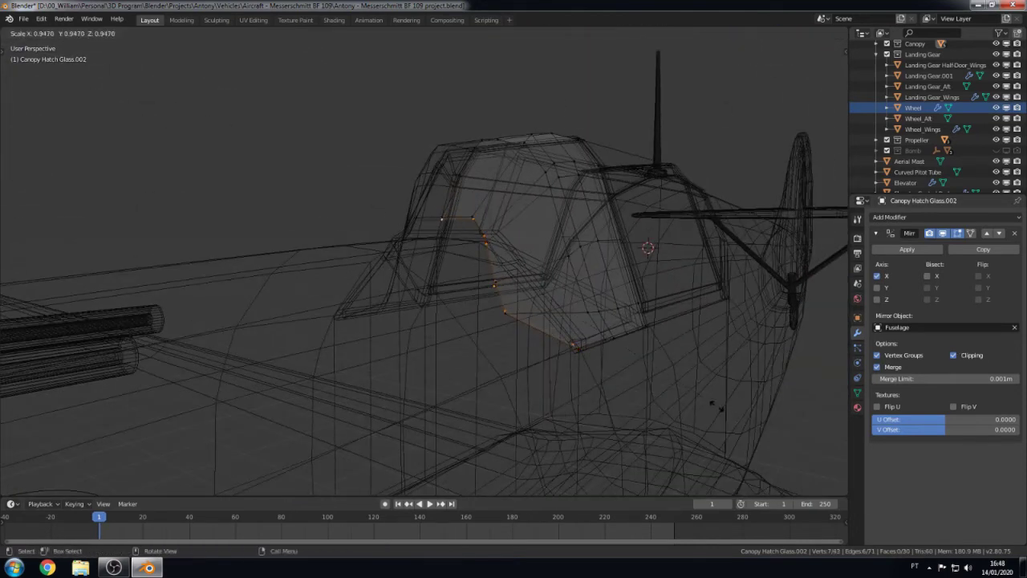
pyautogui.press('g')
pyautogui.press('x')
pyautogui.press('z')
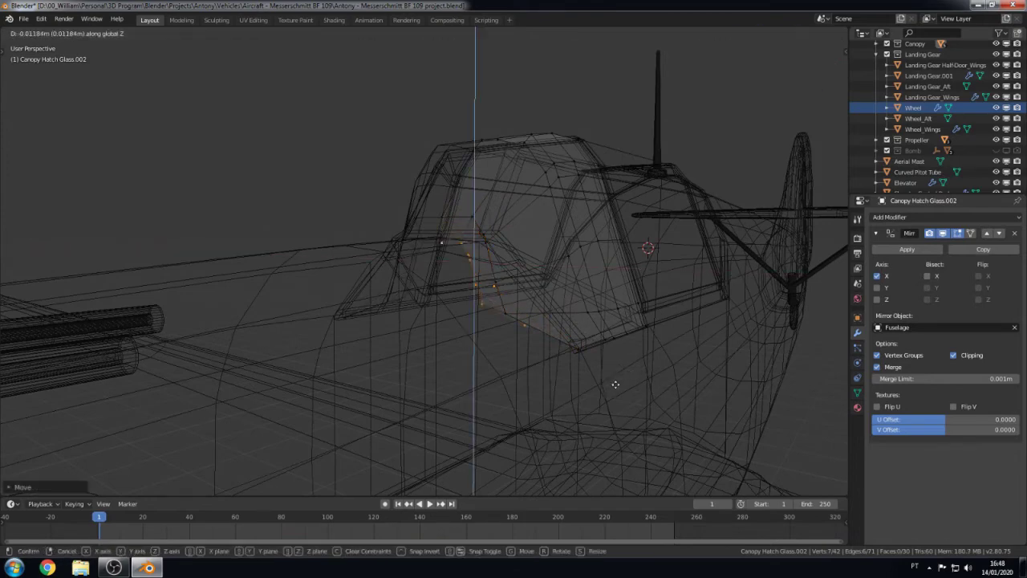
pyautogui.click(616, 407)
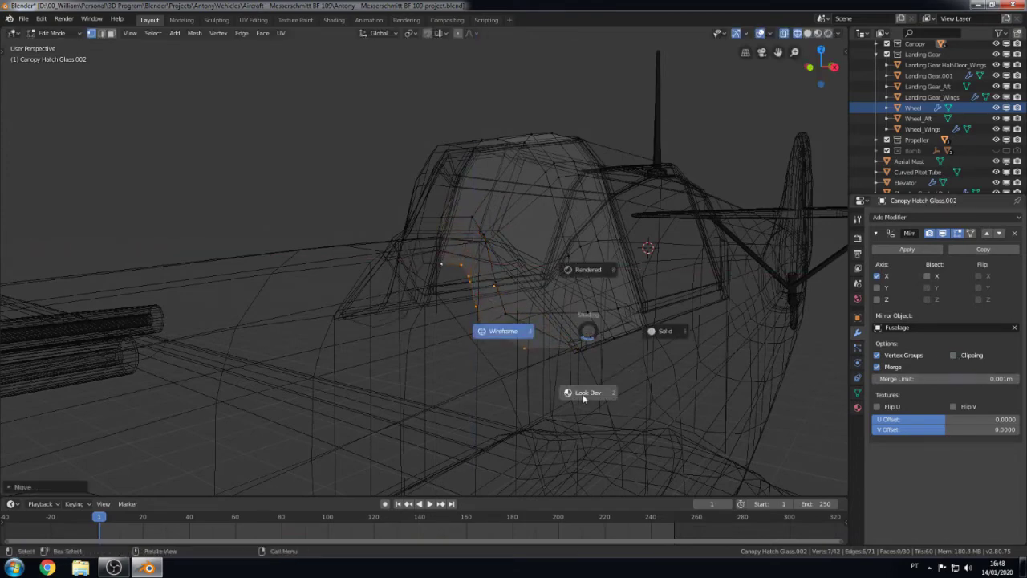
pyautogui.click(583, 392)
pyautogui.moveTo(584, 399); pyautogui.dragTo(440, 274, button='middle')
pyautogui.press('g')
pyautogui.press('y')
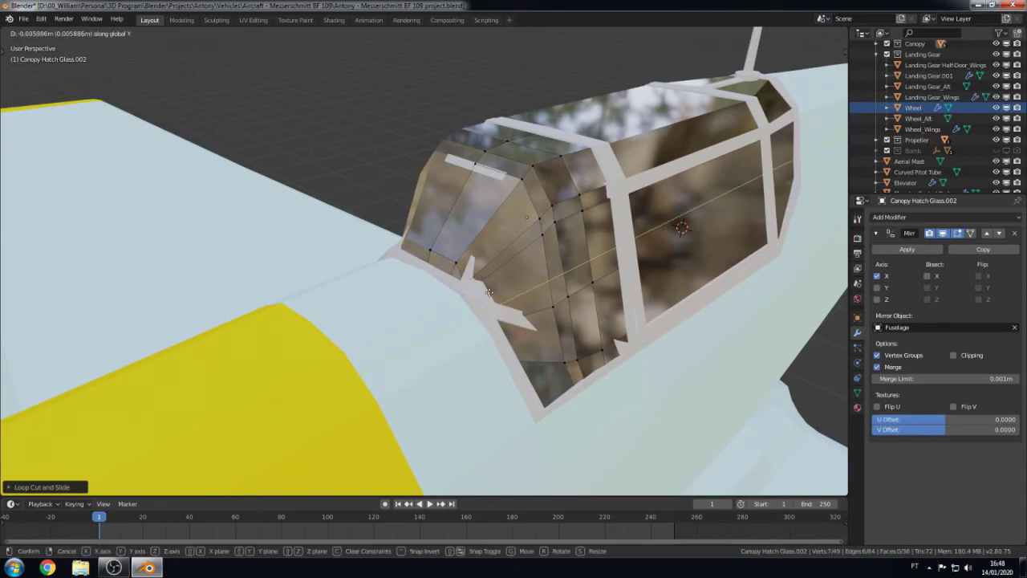
pyautogui.click(488, 292)
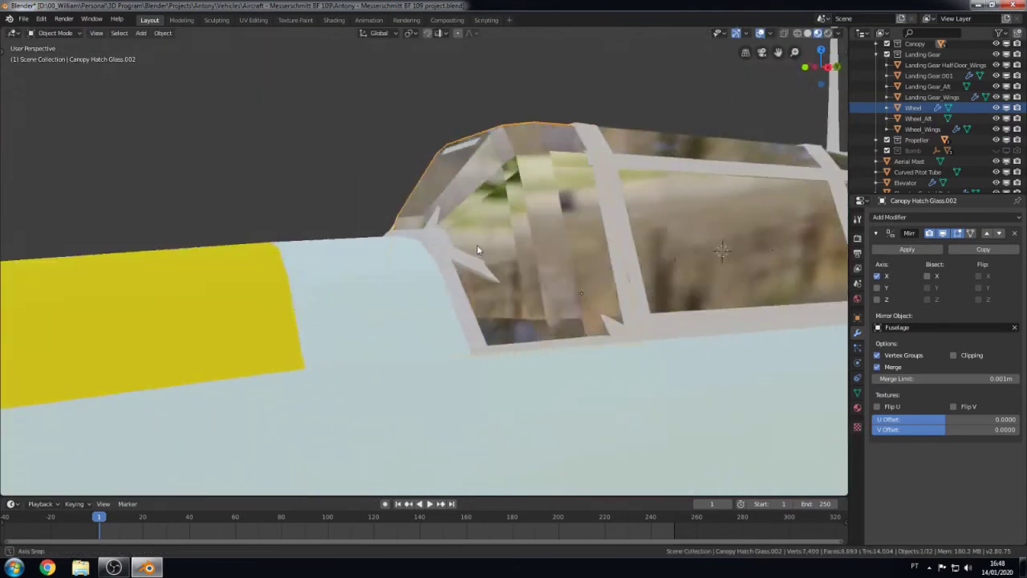
# Step: In X-ray side view, edge-slide a loop along the canopy glass
pyautogui.moveTo(488, 292); pyautogui.dragTo(495, 231, button='middle')
pyautogui.press('KP_3')
pyautogui.hotkey('shift', 'z')
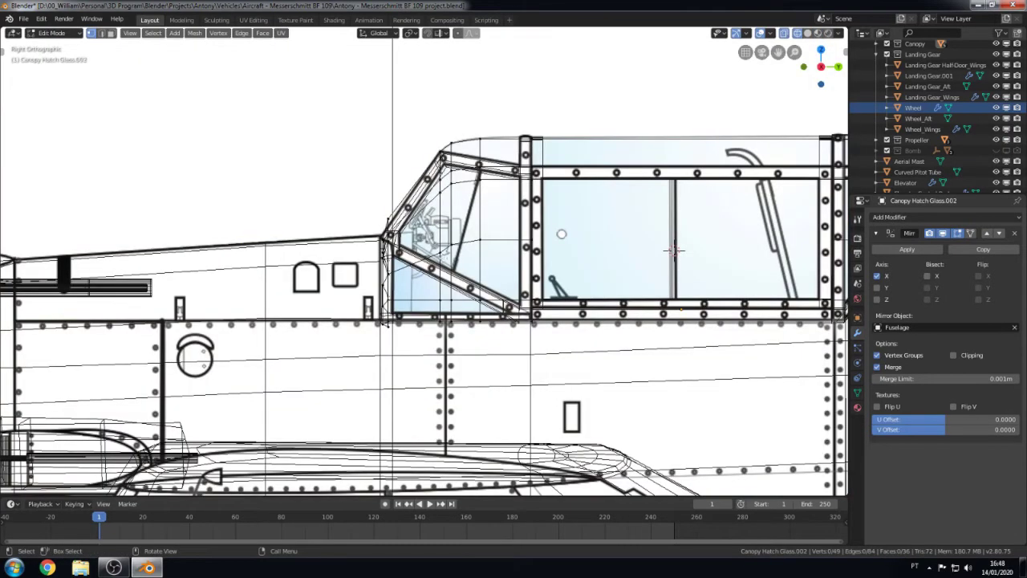
pyautogui.press('g')
pyautogui.press('g')
pyautogui.press('Return')
# Step: Select the glass vertices and move them along X, then along Z
pyautogui.moveTo(482, 289); pyautogui.dragTo(545, 355, button='middle')
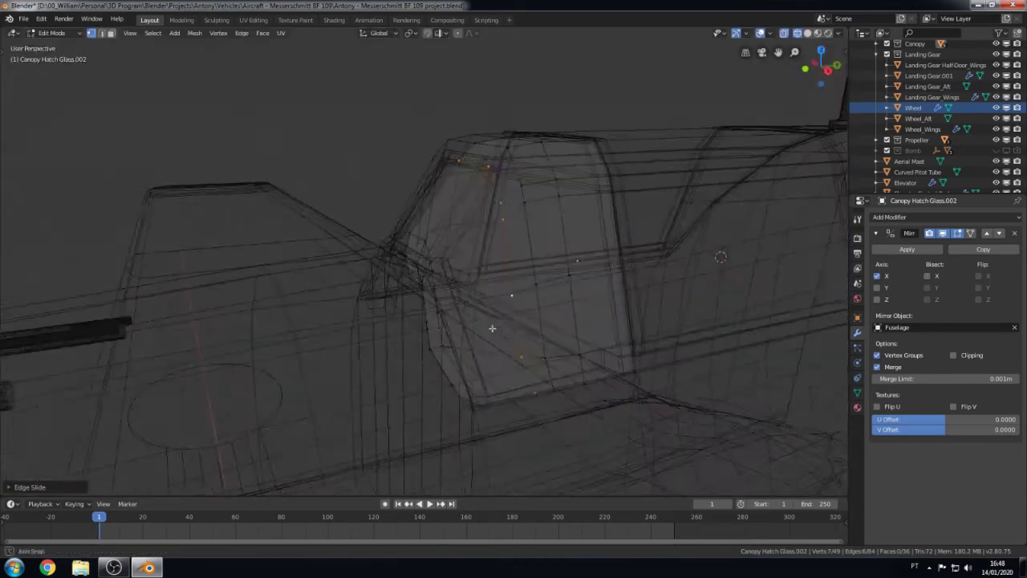
pyautogui.press('s')
pyautogui.press('x')
pyautogui.press('Escape')
pyautogui.press('c')
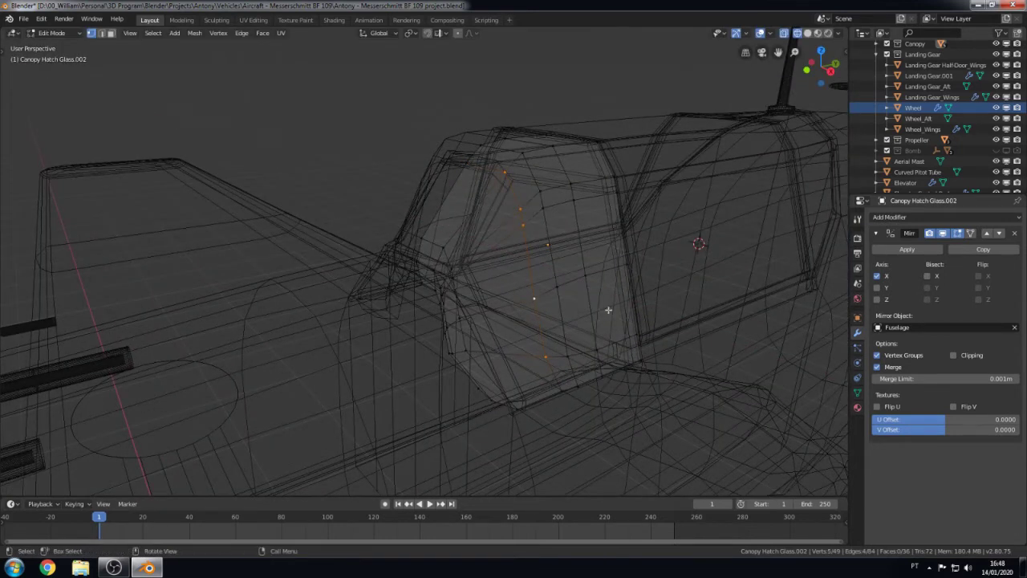
pyautogui.press('g')
pyautogui.press('x')
pyautogui.press('z')
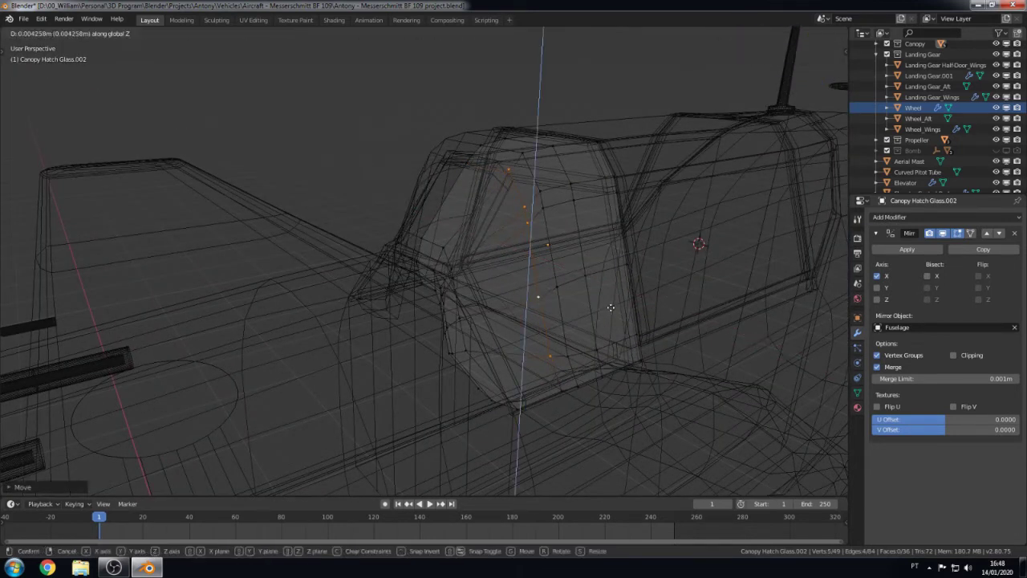
pyautogui.click(611, 311)
# Step: Switch to textured shading and delete the Canopy Hatch Glass.002 object in Object Mode
pyautogui.press('KP_3')
pyautogui.press('z')
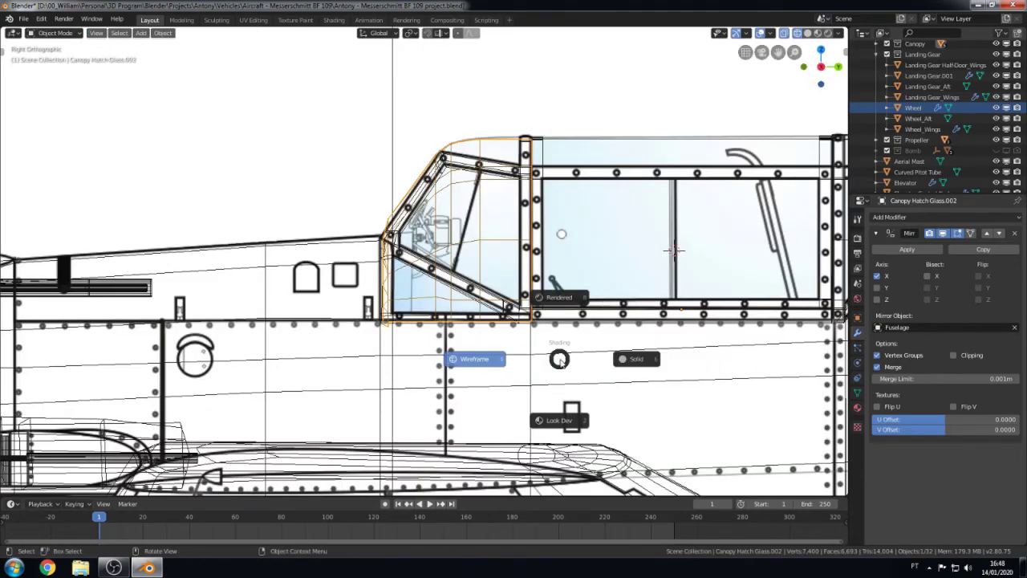
pyautogui.click(549, 378)
pyautogui.moveTo(546, 370)
pyautogui.mouseDown(button='middle')
pyautogui.moveTo(514, 338)
pyautogui.moveTo(578, 321)
pyautogui.moveTo(562, 345)
pyautogui.moveTo(494, 345)
pyautogui.mouseUp(button='middle')
pyautogui.press('Tab')
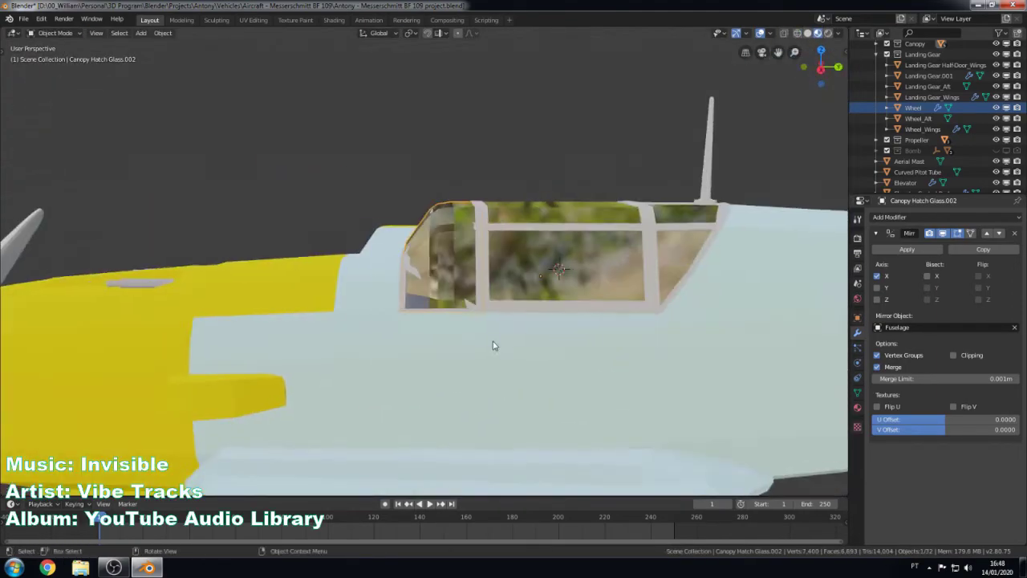
pyautogui.click(477, 341)
# Step: Look over the tail area from the side view and save the .blend project
pyautogui.press('KP_3')
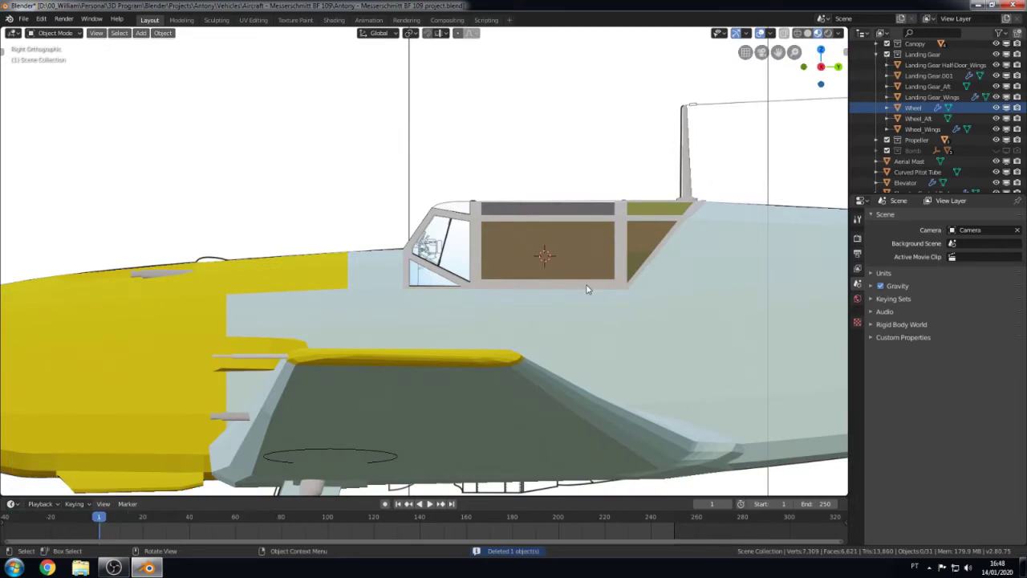
pyautogui.scroll(-4, 588, 278)
pyautogui.scroll(3, 649, 281)
pyautogui.keyDown('shift'); pyautogui.moveTo(649, 282); pyautogui.dragTo(353, 190, button='middle'); pyautogui.keyUp('shift')
pyautogui.scroll(3, 506, 232)
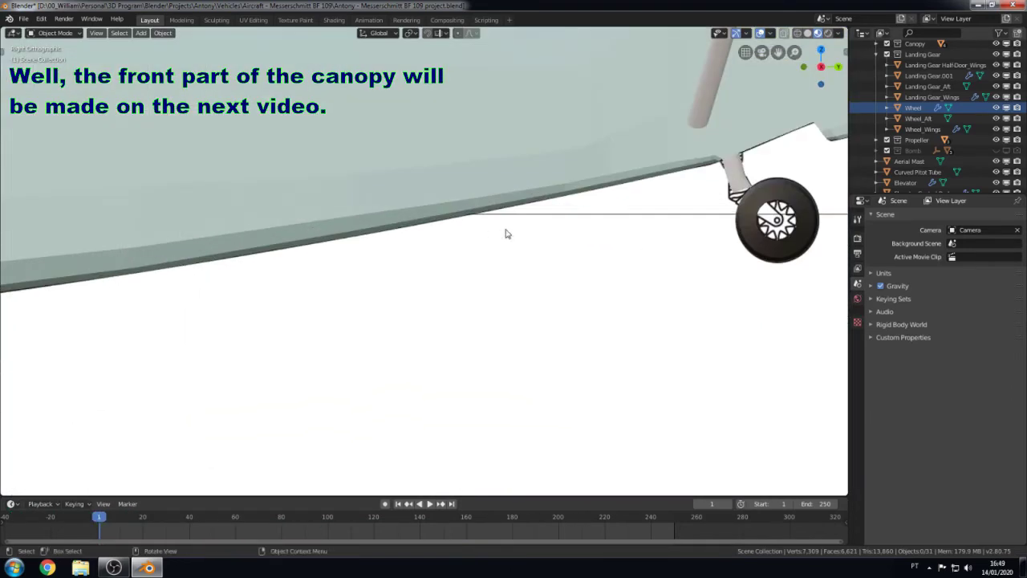
pyautogui.scroll(-8, 304, 279)
pyautogui.scroll(4, 304, 279)
pyautogui.moveTo(303, 278)
pyautogui.mouseDown(button='middle')
pyautogui.moveTo(527, 297)
pyautogui.moveTo(453, 313)
pyautogui.moveTo(415, 365)
pyautogui.moveTo(378, 323)
pyautogui.mouseUp(button='middle')
pyautogui.press('`')
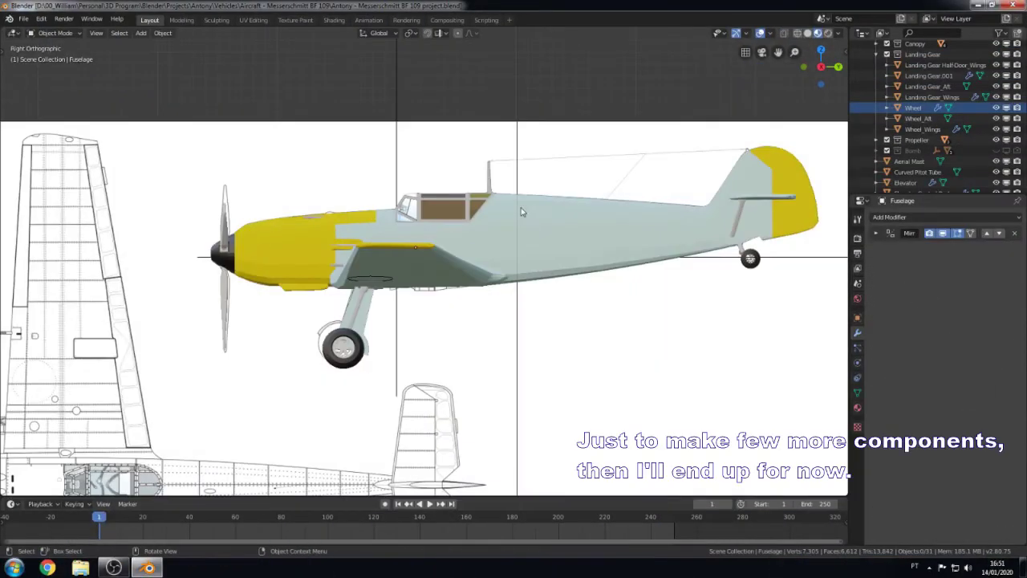
# Step: Enter Edit Mode on the Fuselage with X-ray and frame the tail fin top
pyautogui.scroll(5, 402, 273)
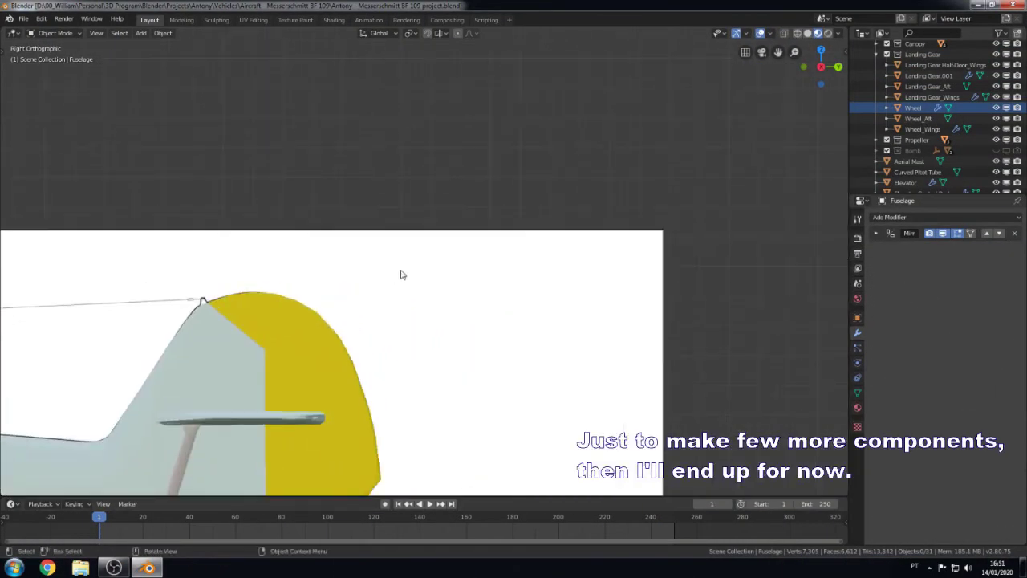
pyautogui.scroll(3, 361, 230)
pyautogui.scroll(2, 364, 230)
pyautogui.press('Tab')
pyautogui.hotkey('alt', 'z')
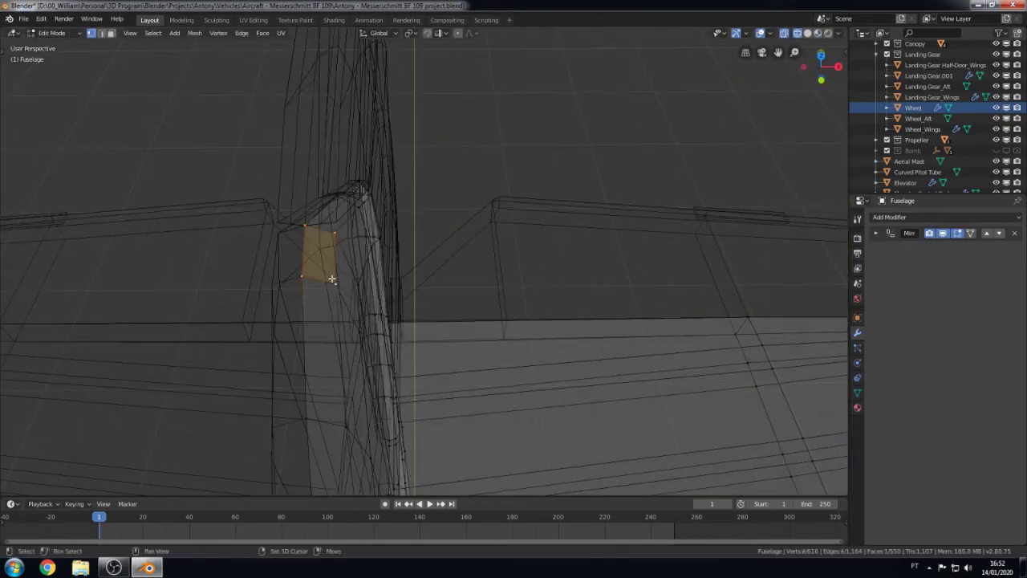
pyautogui.press('KP_3')
pyautogui.press('KP_1')
pyautogui.press('KP_3')
pyautogui.moveTo(332, 278); pyautogui.dragTo(474, 343, button='middle')
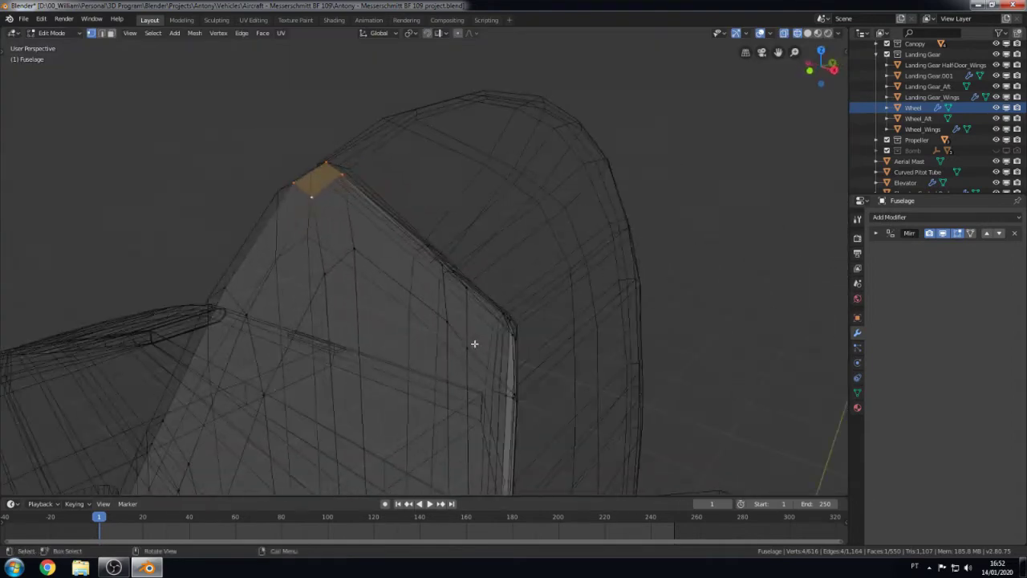
# Step: Inset the fin-top face, shift it along X, and raise a top vertex vertically
pyautogui.press('i')
pyautogui.click(472, 267)
pyautogui.press('x')
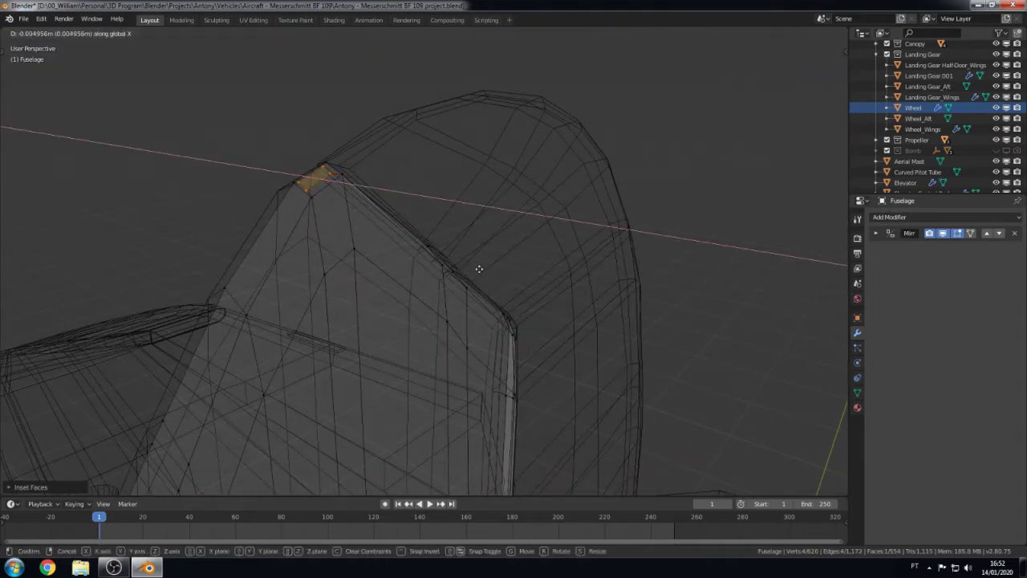
pyautogui.click(477, 268)
pyautogui.moveTo(477, 268)
pyautogui.mouseDown(button='middle')
pyautogui.moveTo(429, 287)
pyautogui.moveTo(319, 287)
pyautogui.moveTo(330, 241)
pyautogui.mouseUp(button='middle')
pyautogui.click(329, 220)
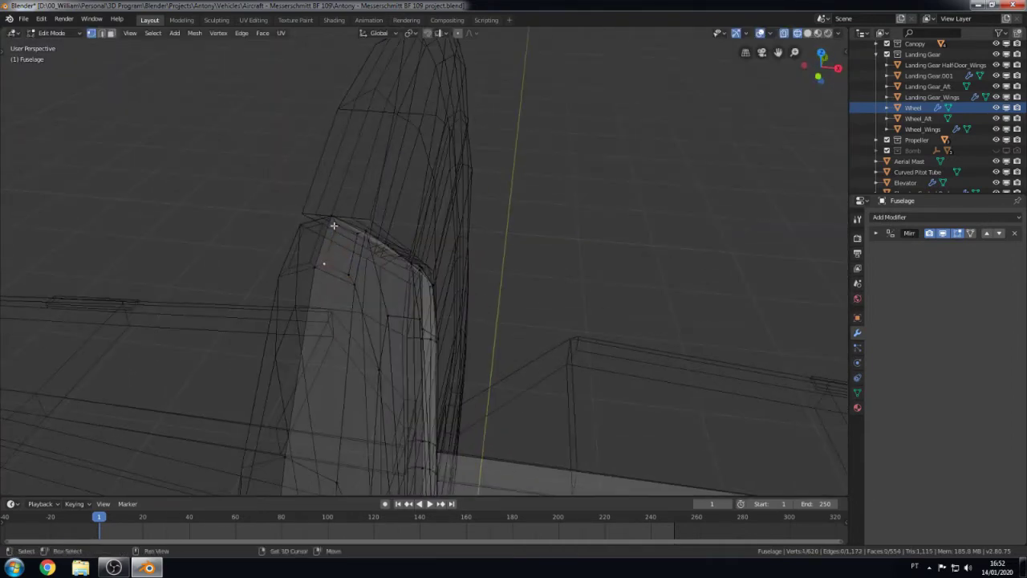
pyautogui.press('g')
pyautogui.press('x')
pyautogui.press('x')
pyautogui.press('z')
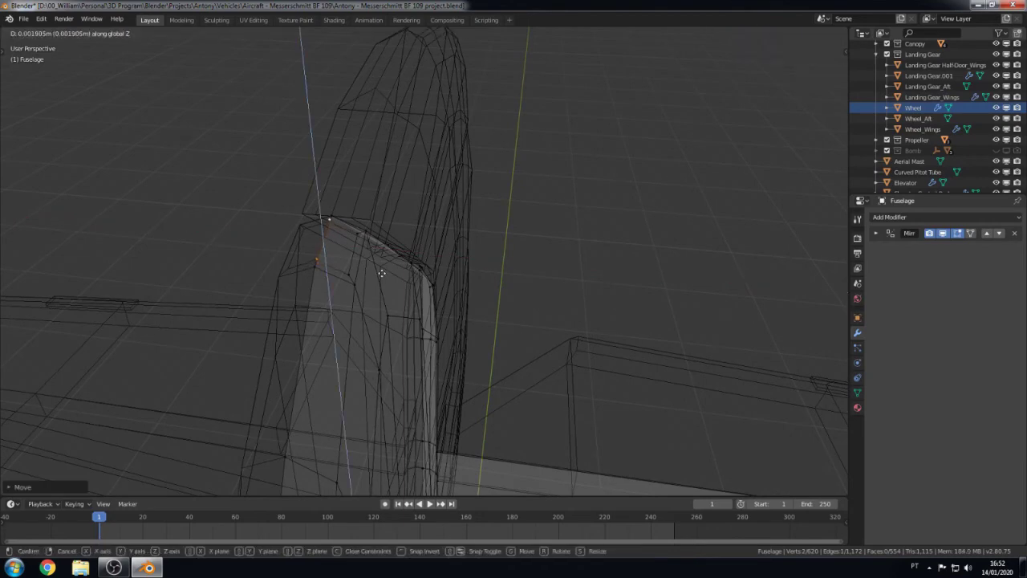
pyautogui.click(325, 219)
# Step: Stretch the inset face in Z and extrude the block up above the fin
pyautogui.scroll(4, 226, 203)
pyautogui.scroll(1, 226, 204)
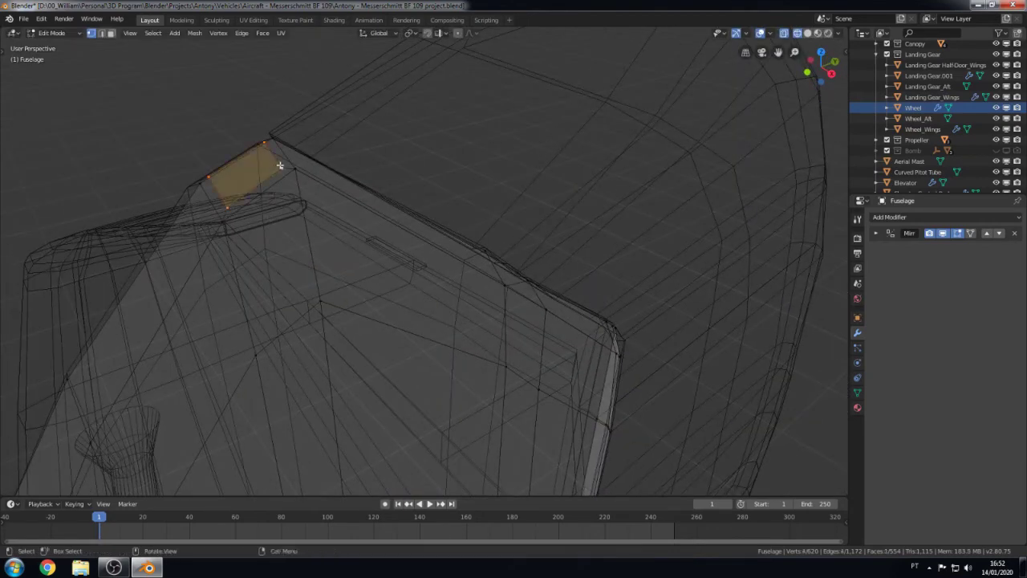
pyautogui.press('KP_3')
pyautogui.press('s')
pyautogui.press('z')
pyautogui.click(415, 206)
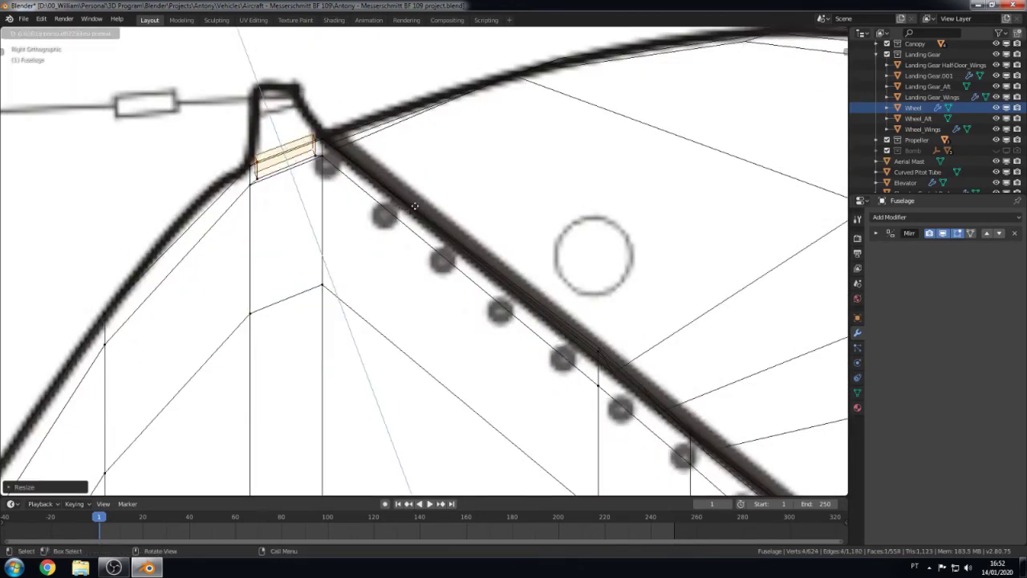
pyautogui.click(403, 142)
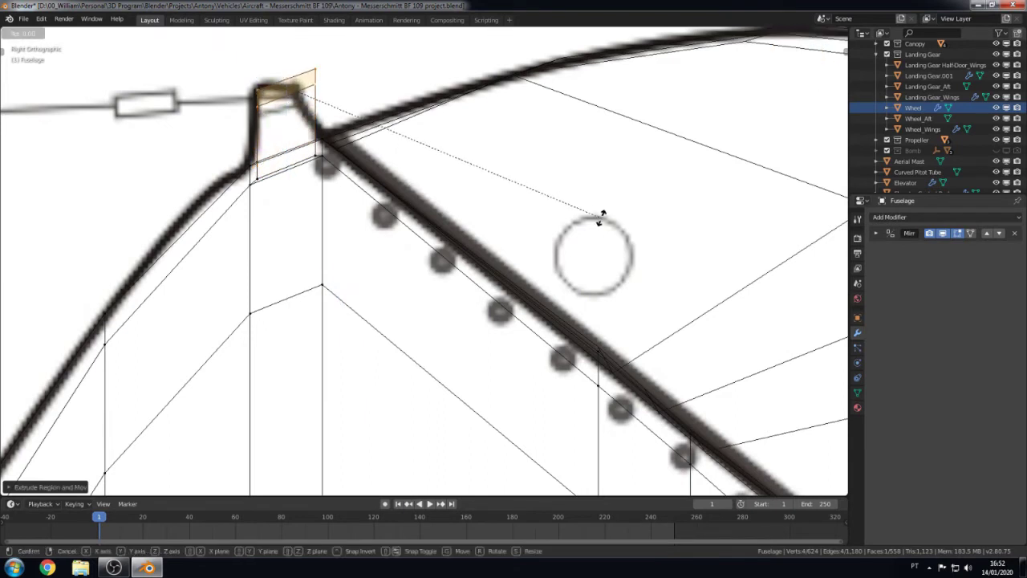
pyautogui.press('Escape')
pyautogui.press('g')
pyautogui.press('z')
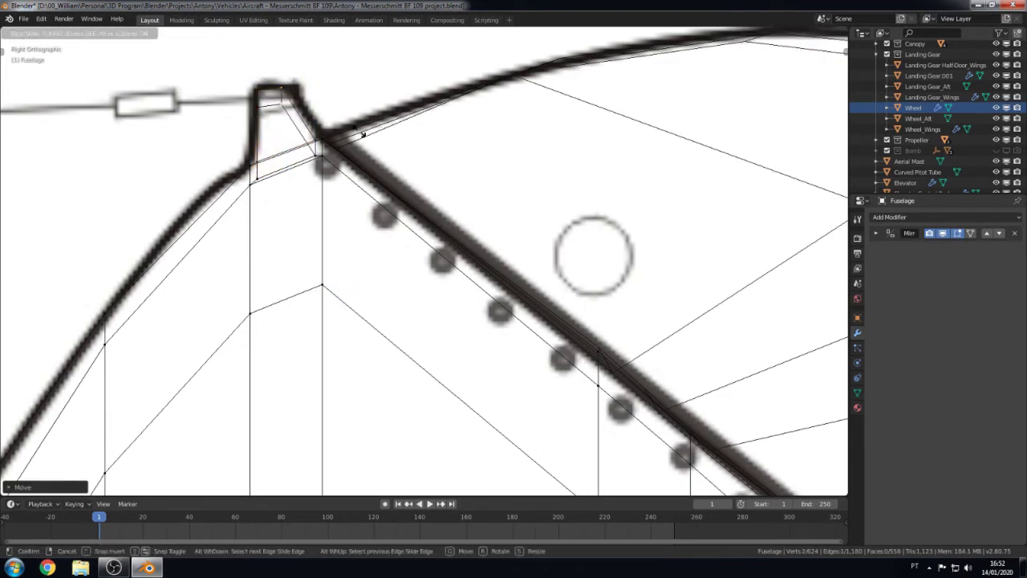
pyautogui.click(372, 130)
pyautogui.press('Escape')
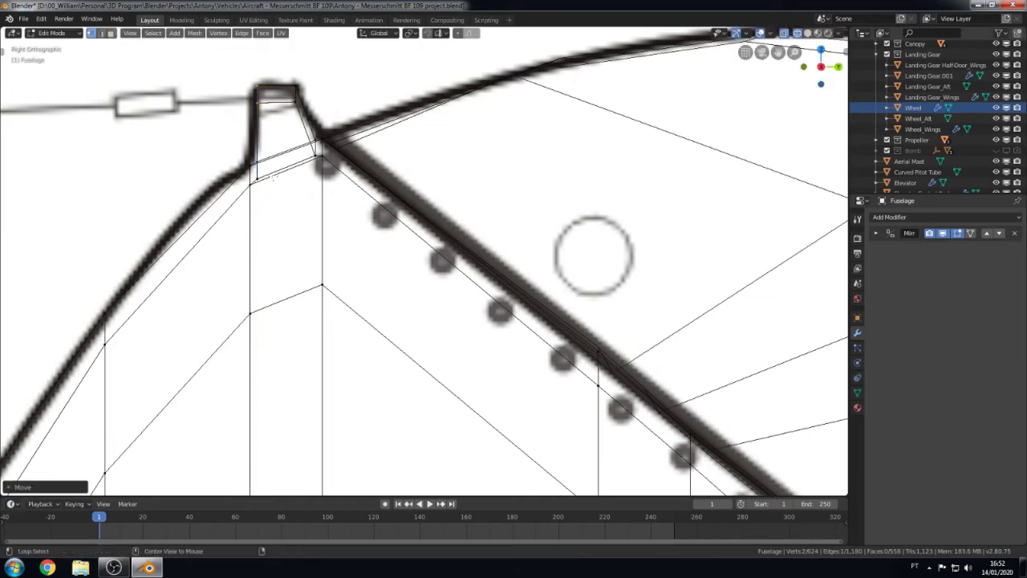
# Step: Add a loop cut across the new block
pyautogui.moveTo(321, 201)
pyautogui.mouseDown(button='middle')
pyautogui.moveTo(342, 218)
pyautogui.moveTo(436, 225)
pyautogui.moveTo(415, 315)
pyautogui.moveTo(300, 298)
pyautogui.moveTo(488, 160)
pyautogui.mouseUp(button='middle')
pyautogui.scroll(-3, 436, 224)
pyautogui.scroll(-4, 450, 233)
pyautogui.press('a')
pyautogui.hotkey('alt', 'a')
pyautogui.click(523, 137)
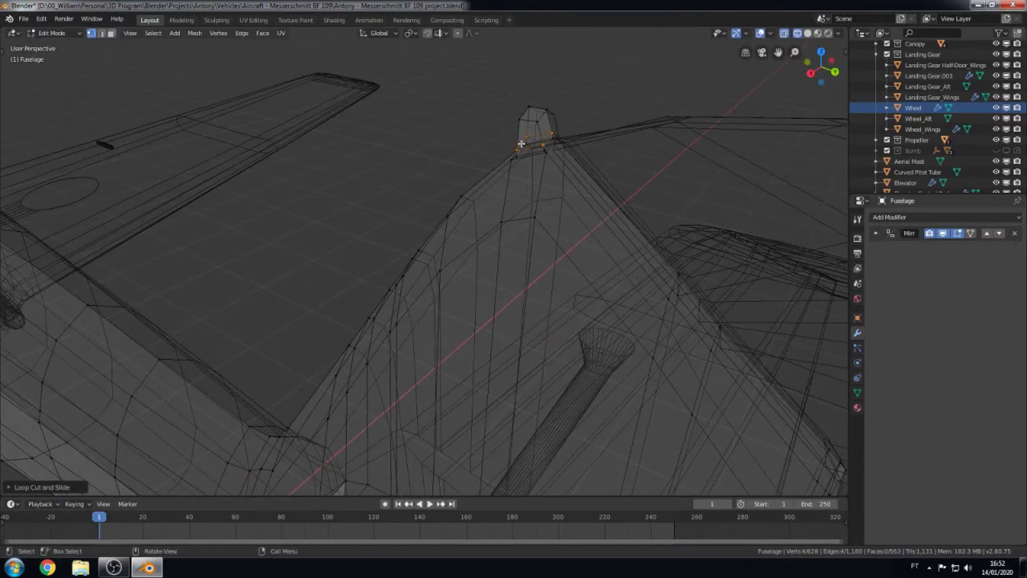
# Step: Narrow a block face along Y in orthographic view to match the blueprint
pyautogui.press('KP_3')
pyautogui.scroll(5, 448, 334)
pyautogui.moveTo(448, 335)
pyautogui.mouseDown(button='middle')
pyautogui.moveTo(569, 337)
pyautogui.moveTo(346, 310)
pyautogui.moveTo(614, 312)
pyautogui.mouseUp(button='middle')
pyautogui.press('KP_5')
pyautogui.scroll(2, 618, 313)
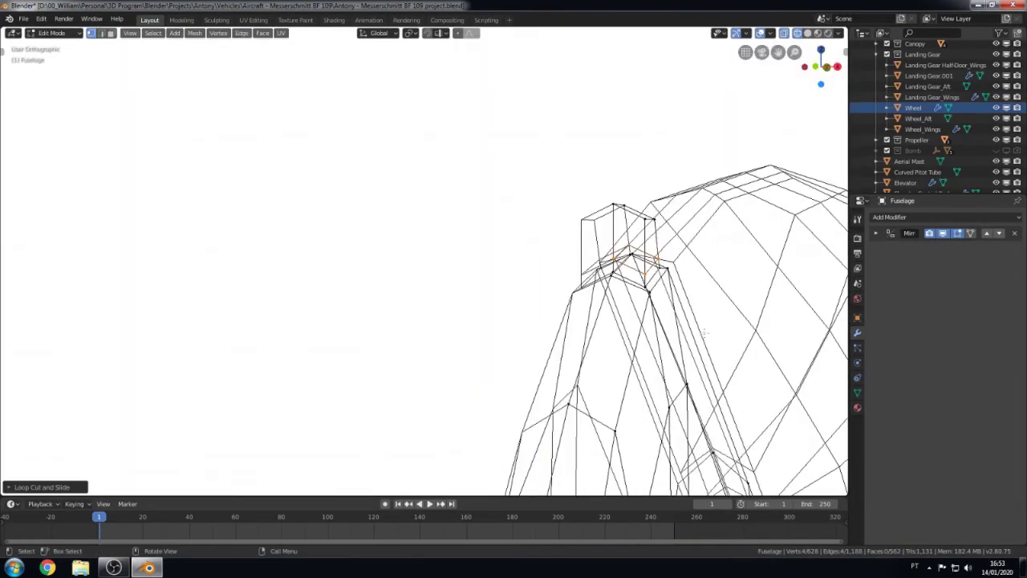
pyautogui.click(634, 233)
pyautogui.press('s')
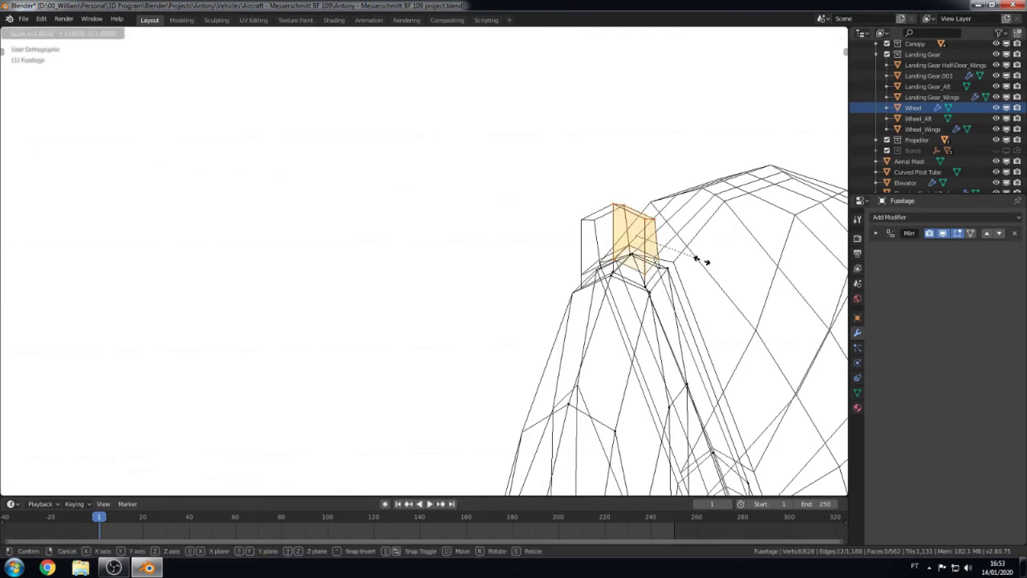
pyautogui.press('y')
pyautogui.click(672, 258)
# Step: Edge-slide the block's vertices into shape, then return to Object Mode with material shading
pyautogui.press('KP_3')
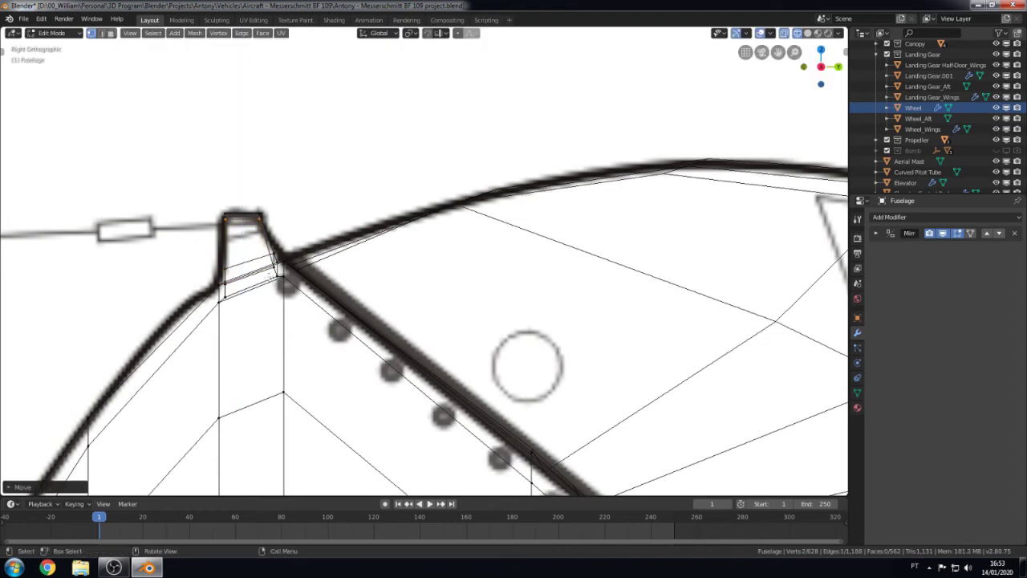
pyautogui.press('Escape')
pyautogui.moveTo(528, 366)
pyautogui.mouseDown(button='middle')
pyautogui.moveTo(291, 289)
pyautogui.moveTo(395, 323)
pyautogui.moveTo(458, 321)
pyautogui.mouseUp(button='middle')
pyautogui.press('g')
pyautogui.press('g')
pyautogui.click(536, 340)
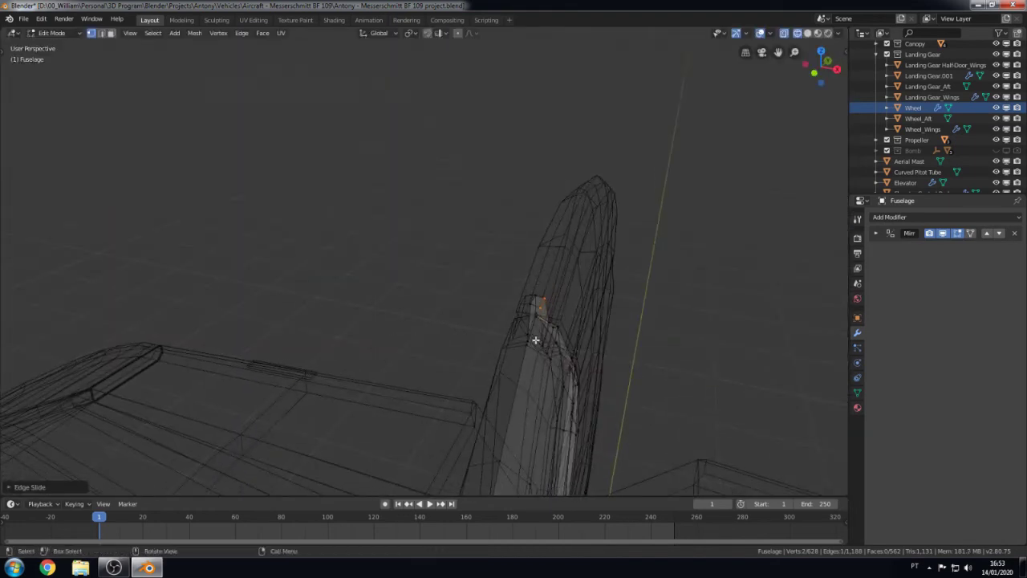
pyautogui.moveTo(538, 339); pyautogui.dragTo(504, 335, button='middle')
pyautogui.scroll(2, 504, 335)
pyautogui.press('g')
pyautogui.press('g')
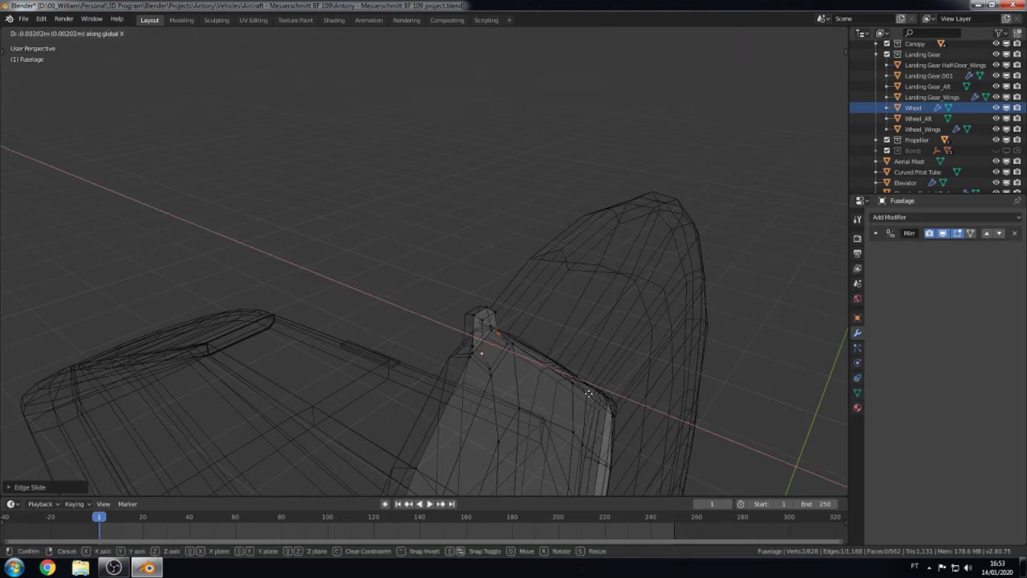
pyautogui.press('Escape')
pyautogui.press('Tab')
pyautogui.scroll(-5, 589, 390)
pyautogui.hotkey('shift', 'z')
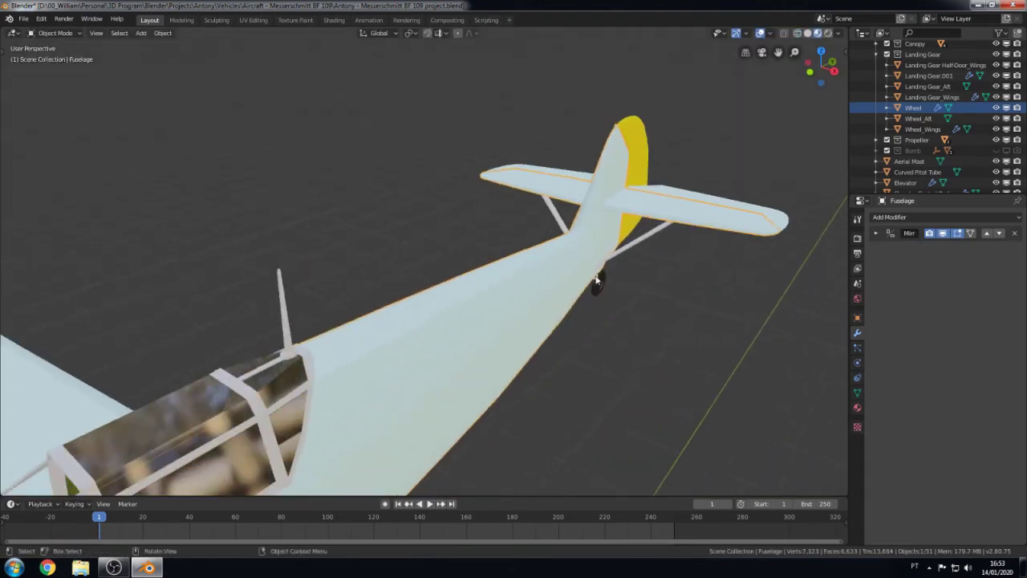
# Step: Frame the aircraft's nose and switch the viewport to wireframe
pyautogui.keyDown('alt'); pyautogui.moveTo(382, 402); pyautogui.dragTo(559, 247, button='middle'); pyautogui.keyUp('alt')
pyautogui.scroll(-3, 390, 325)
pyautogui.scroll(2, 408, 298)
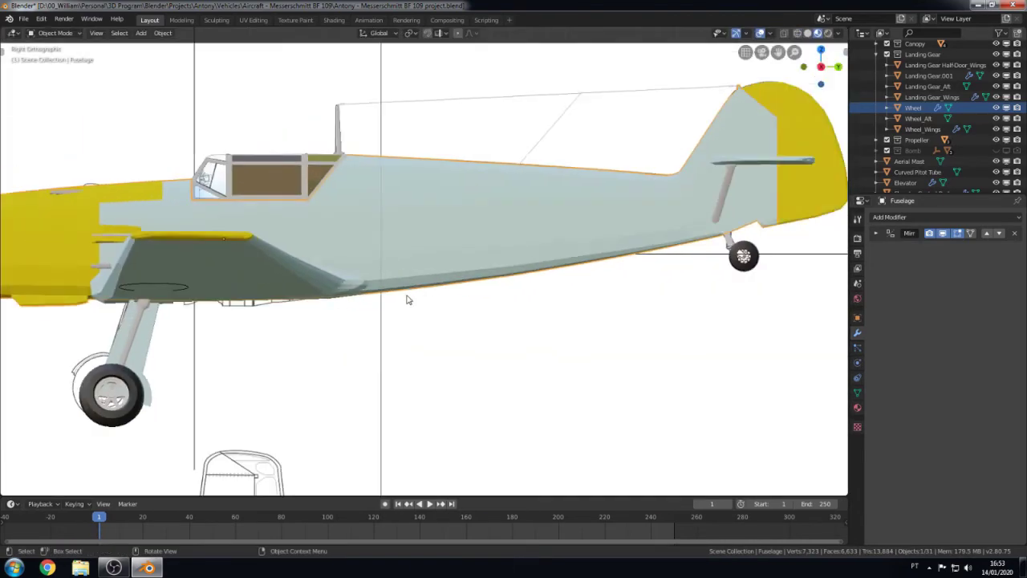
pyautogui.keyDown('shift'); pyautogui.moveTo(408, 297); pyautogui.dragTo(609, 305, button='middle'); pyautogui.keyUp('shift')
pyautogui.scroll(4, 327, 233)
pyautogui.press('z')
pyautogui.click(241, 233)
pyautogui.scroll(3, 627, 230)
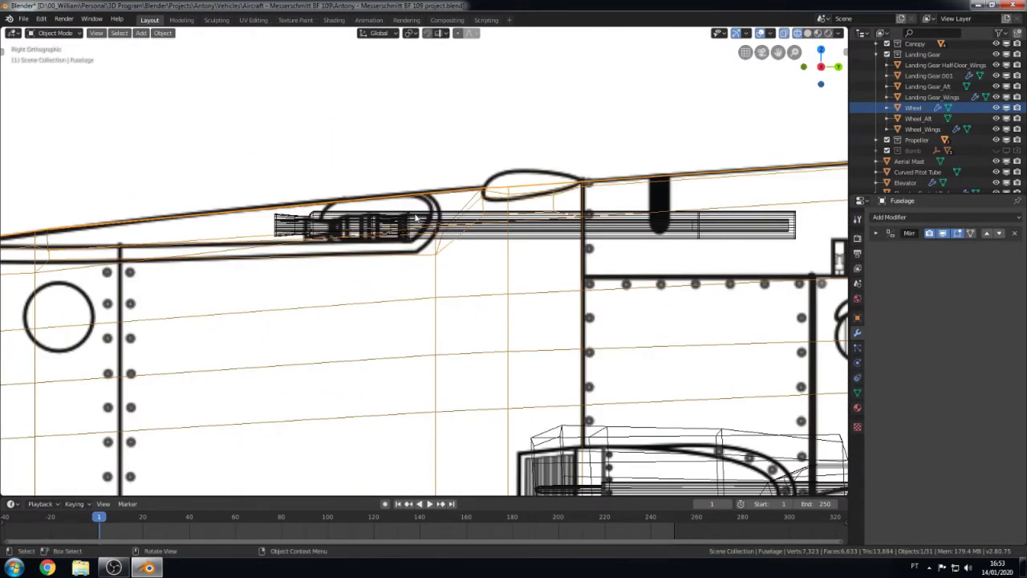
# Step: Select the MG 131 1 gun and add a new circle mesh
pyautogui.click(627, 230)
pyautogui.press('Tab')
pyautogui.press('a')
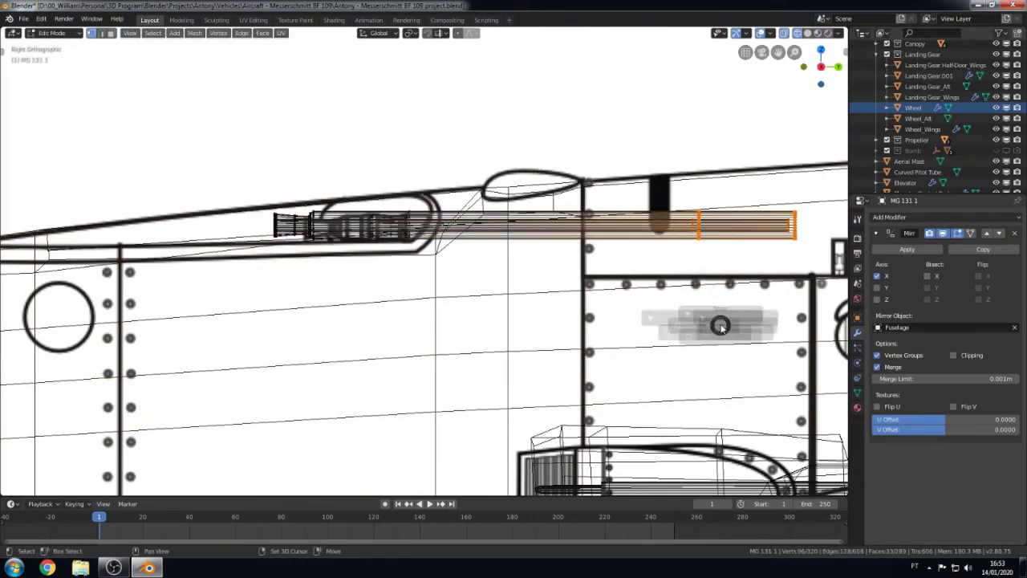
pyautogui.press('Tab')
pyautogui.hotkey('shift', 'a')
pyautogui.moveTo(648, 348)
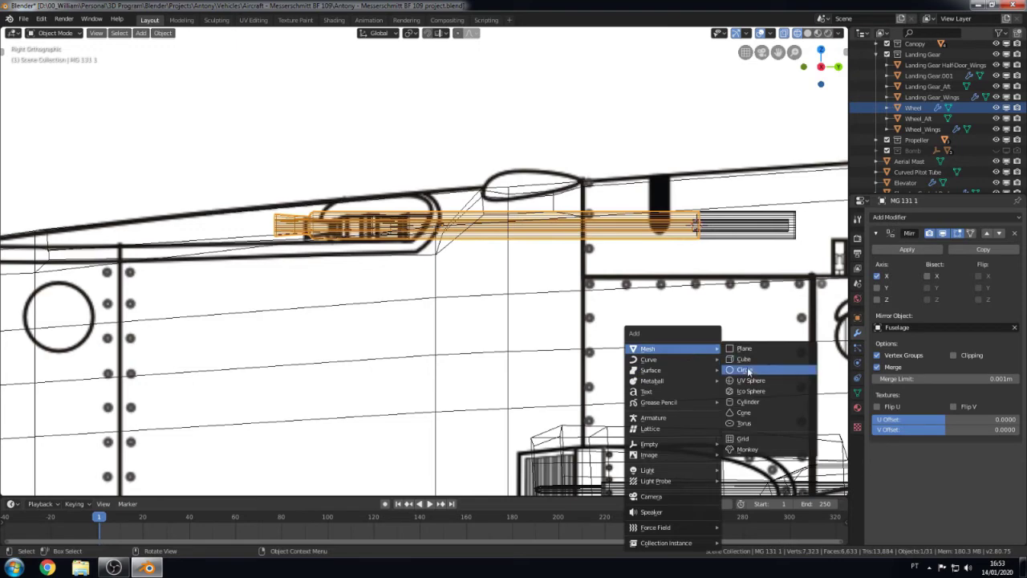
pyautogui.click(748, 371)
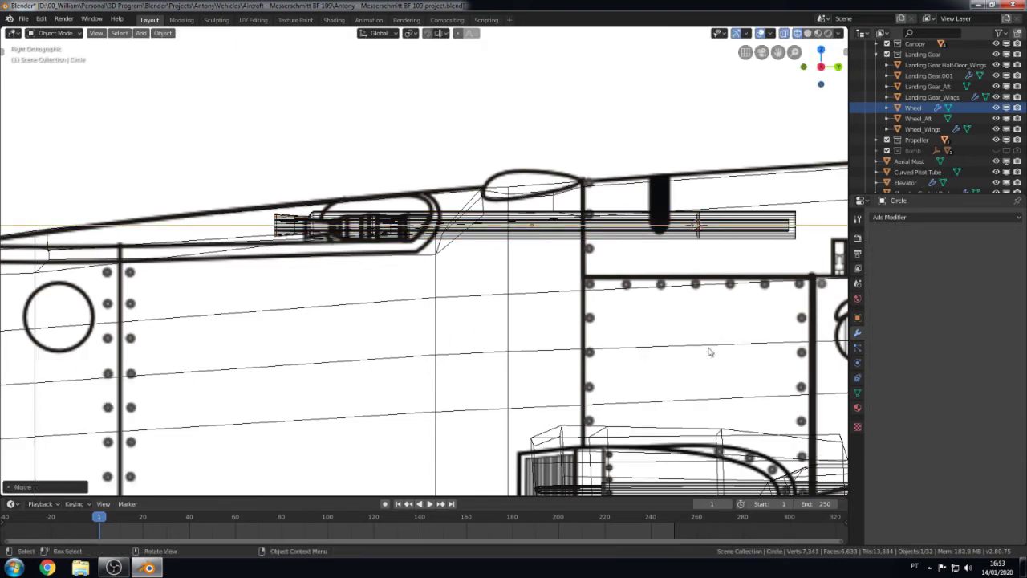
# Step: From the bottom view, shrink the circle and place it over the right gun opening
pyautogui.press('s')
pyautogui.click(562, 319)
pyautogui.scroll(-3, 562, 320)
pyautogui.press('ctrl+KP_7')
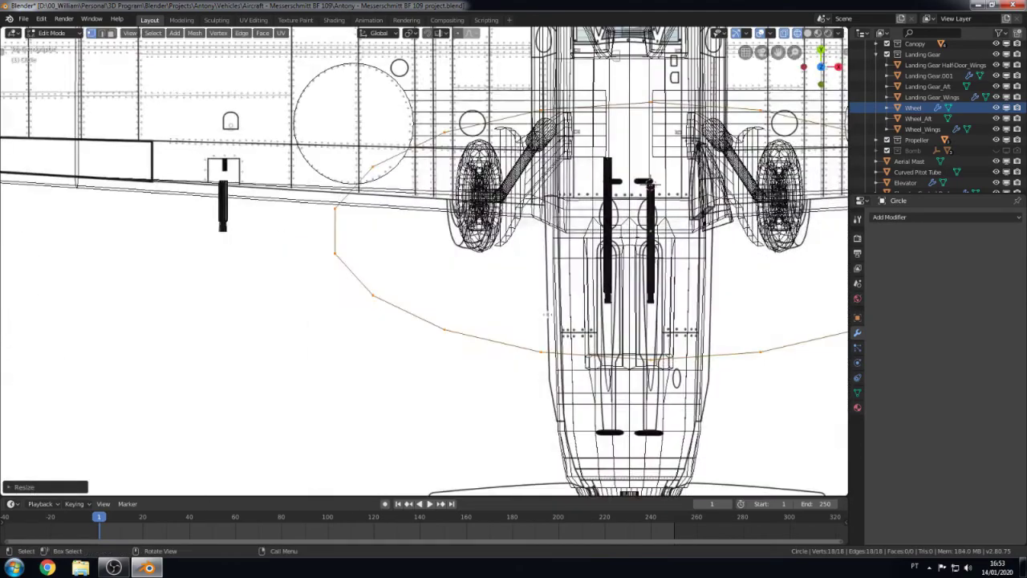
pyautogui.keyDown('shift'); pyautogui.moveTo(720, 361); pyautogui.dragTo(575, 361, button='middle'); pyautogui.keyUp('shift')
pyautogui.press('s')
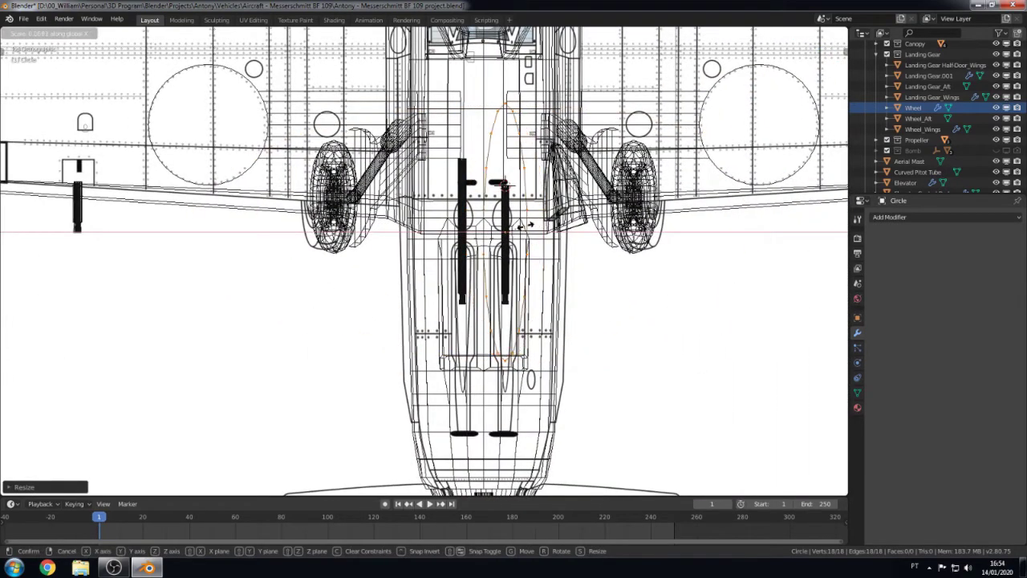
pyautogui.click(596, 401)
pyautogui.scroll(3, 596, 402)
pyautogui.scroll(2, 571, 279)
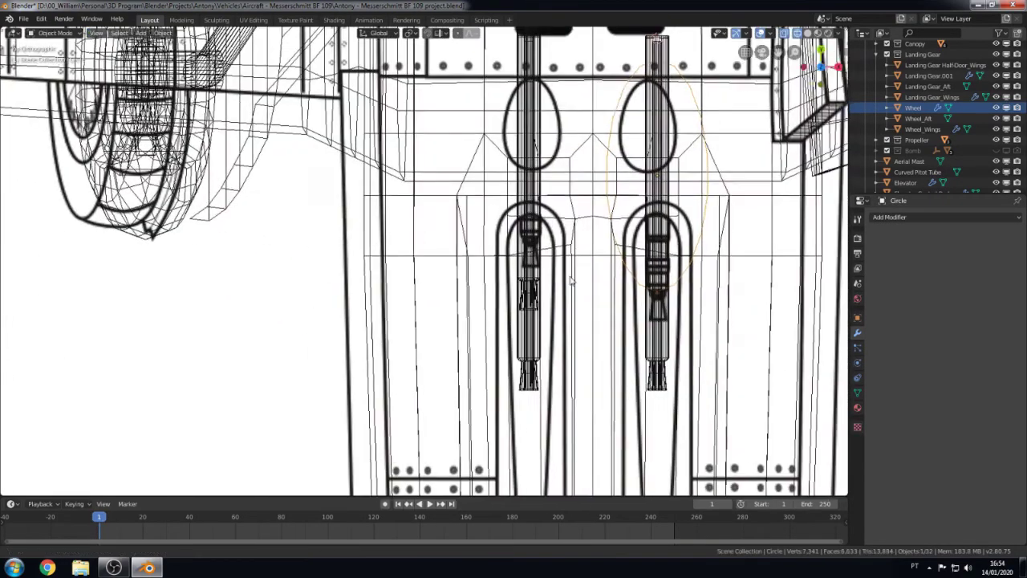
pyautogui.keyDown('shift'); pyautogui.moveTo(571, 279); pyautogui.dragTo(443, 355, button='middle'); pyautogui.keyUp('shift')
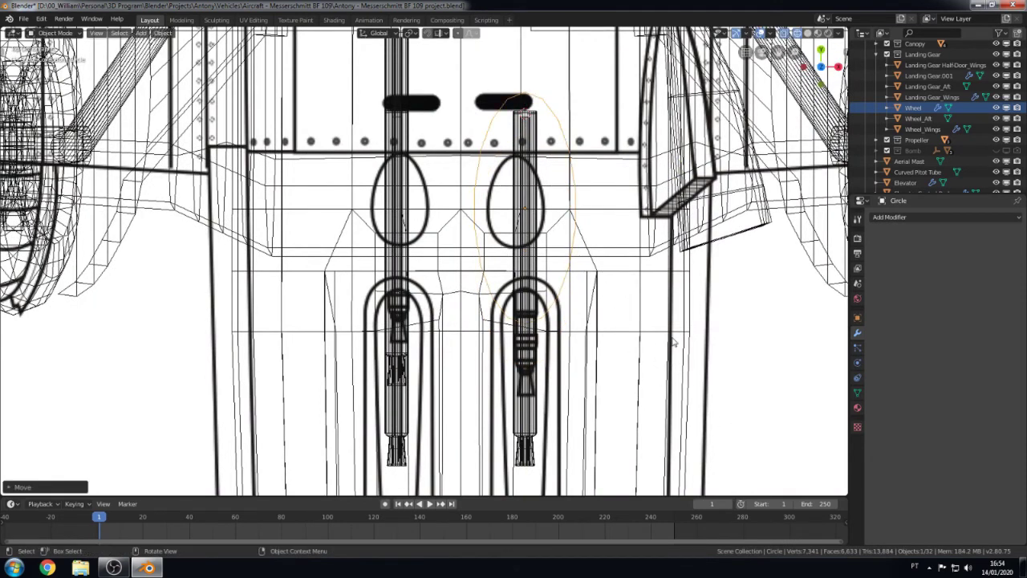
# Step: Reposition and resize the circle, then scale it along X into an oval
pyautogui.press('g')
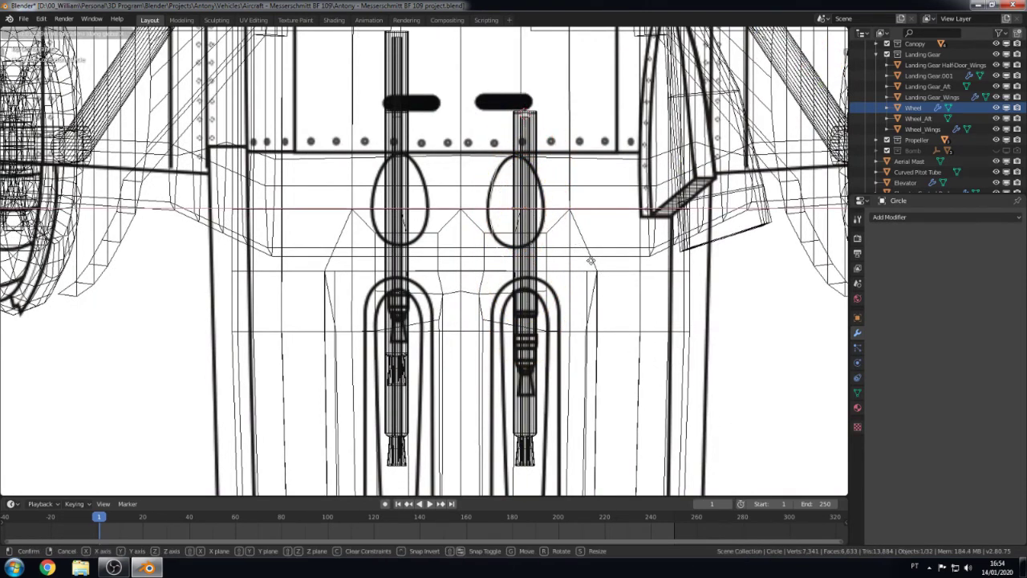
pyautogui.click(591, 261)
pyautogui.press('s')
pyautogui.click(533, 337)
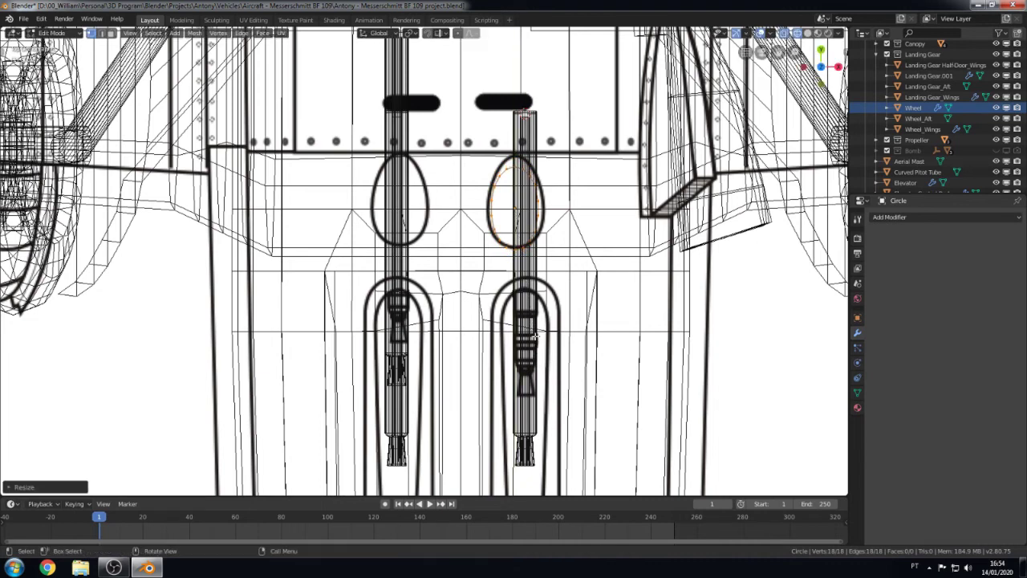
pyautogui.press('s')
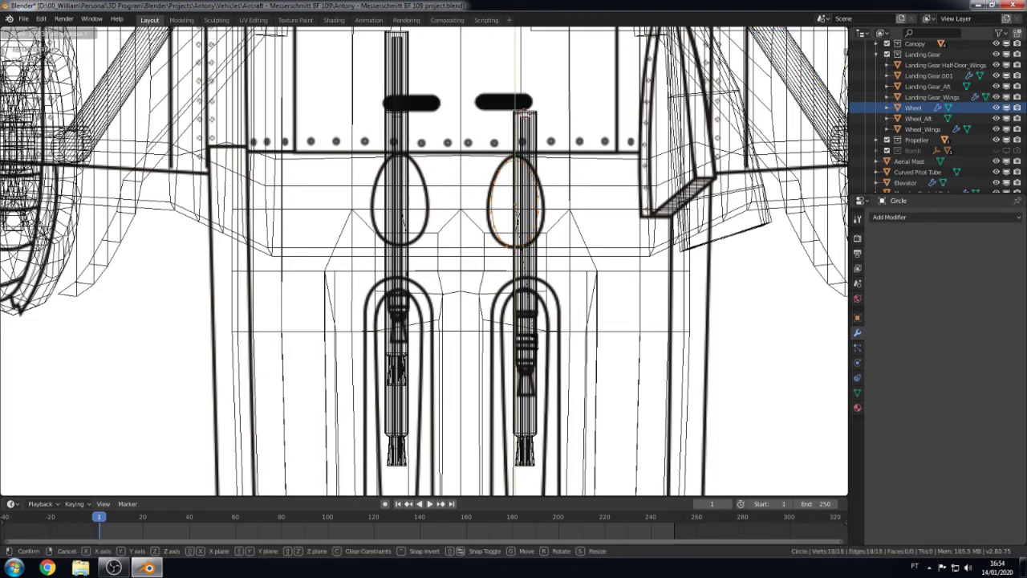
pyautogui.press('x')
pyautogui.click(605, 330)
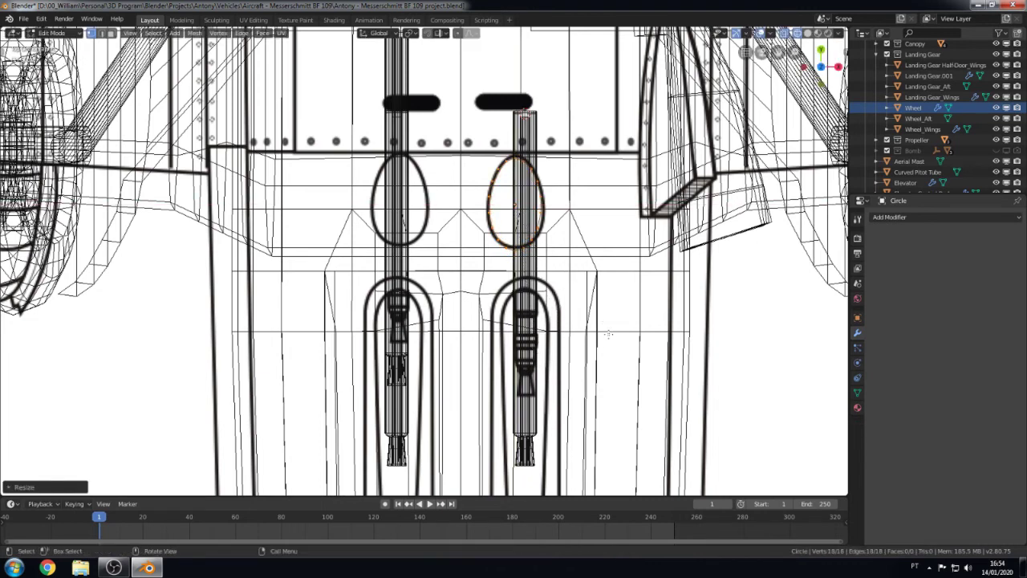
pyautogui.press('Tab')
# Step: Extrude and scale the circle into a short ring, cancelling a second extrusion
pyautogui.press('KP_3')
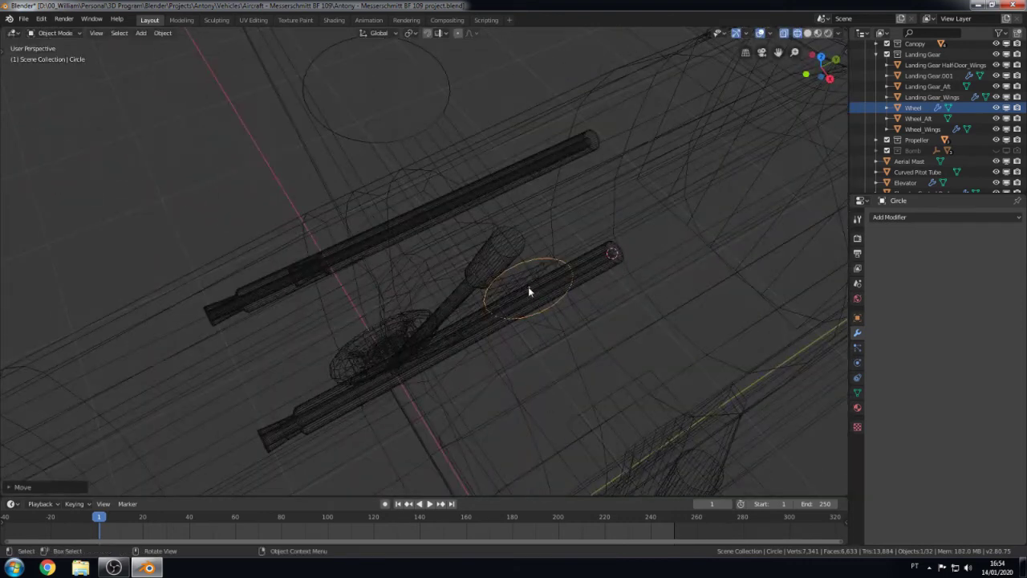
pyautogui.press('Tab')
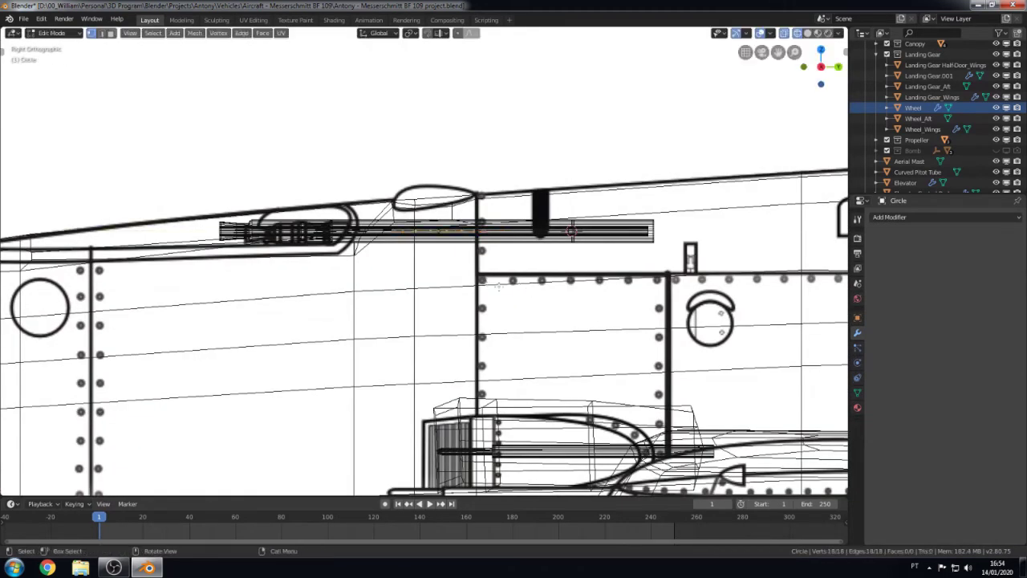
pyautogui.press('e')
pyautogui.press('s')
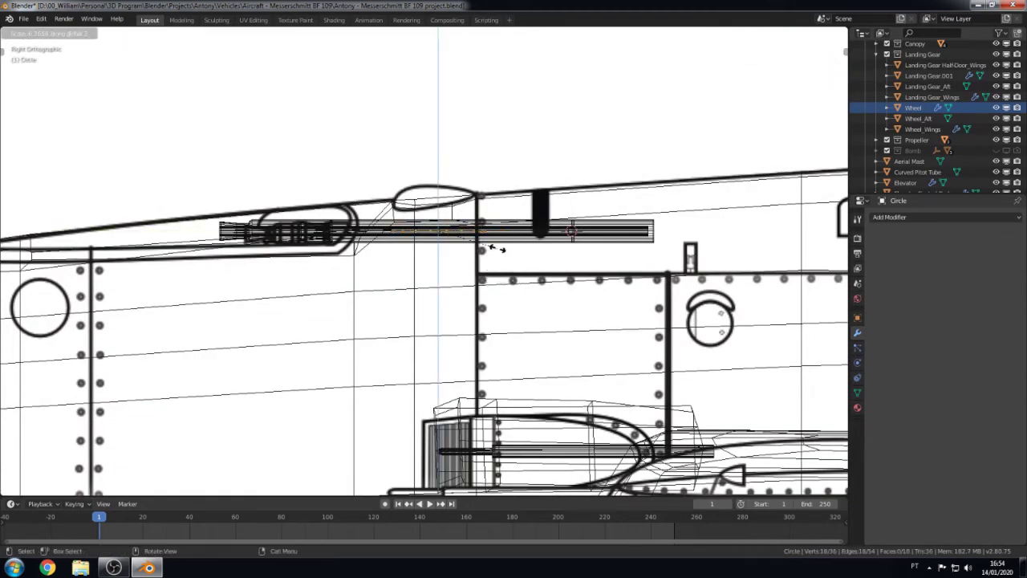
pyautogui.press('e')
pyautogui.press('z')
pyautogui.rightClick(496, 228)
pyautogui.press('Tab')
# Step: Assign the Gelb material to the ring and raise it along Z onto the cowling
pyautogui.press('z')
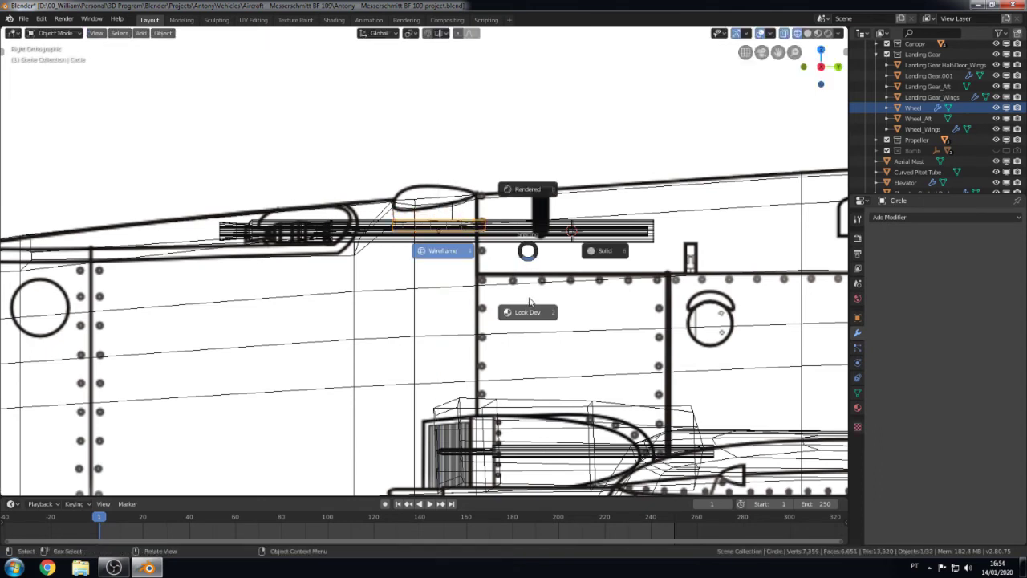
pyautogui.click(857, 407)
pyautogui.click(876, 251)
pyautogui.click(878, 275)
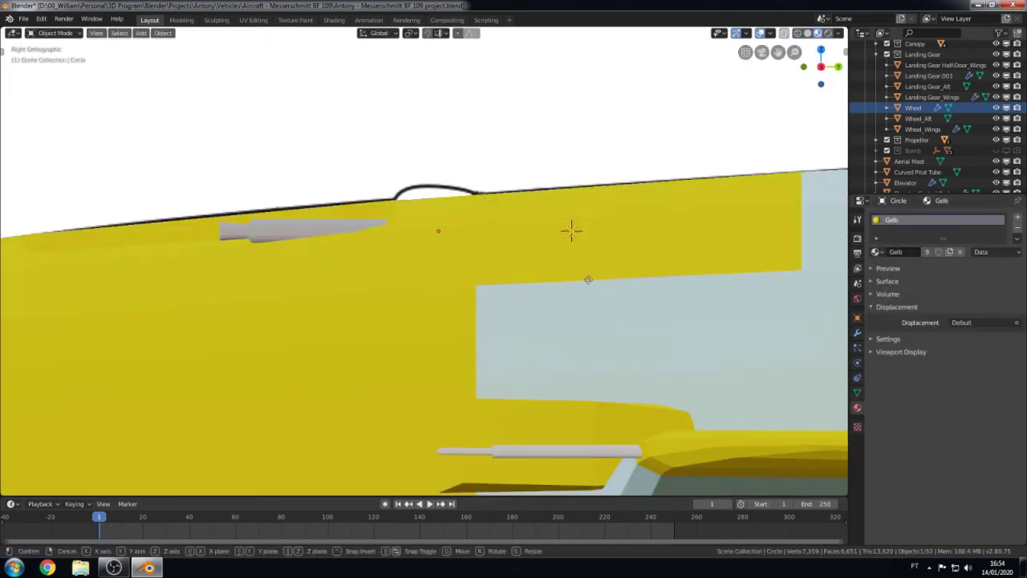
pyautogui.press('g')
pyautogui.press('z')
pyautogui.click(583, 264)
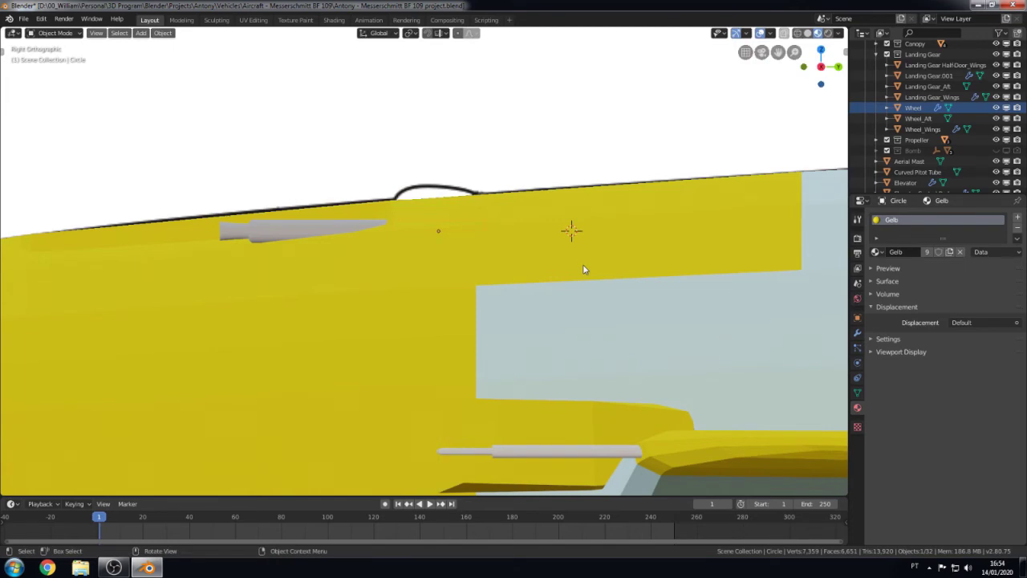
pyautogui.moveTo(583, 264)
pyautogui.mouseDown(button='middle')
pyautogui.moveTo(542, 292)
pyautogui.moveTo(610, 319)
pyautogui.moveTo(653, 294)
pyautogui.moveTo(634, 310)
pyautogui.mouseUp(button='middle')
# Step: Tilt the small yellow ring by rotating it around the X axis
pyautogui.press('Tab')
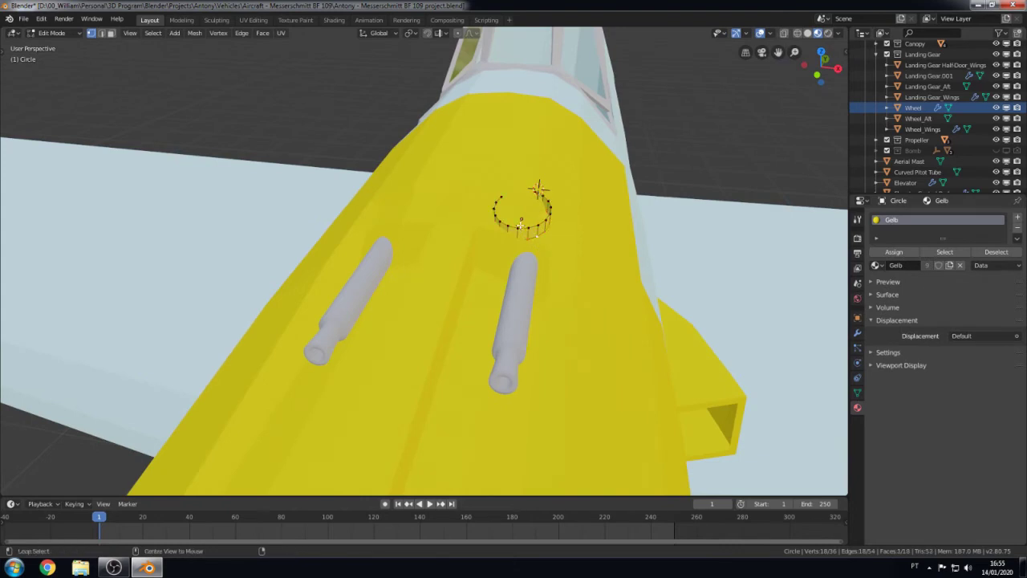
pyautogui.press('Tab')
pyautogui.press('r')
pyautogui.press('x')
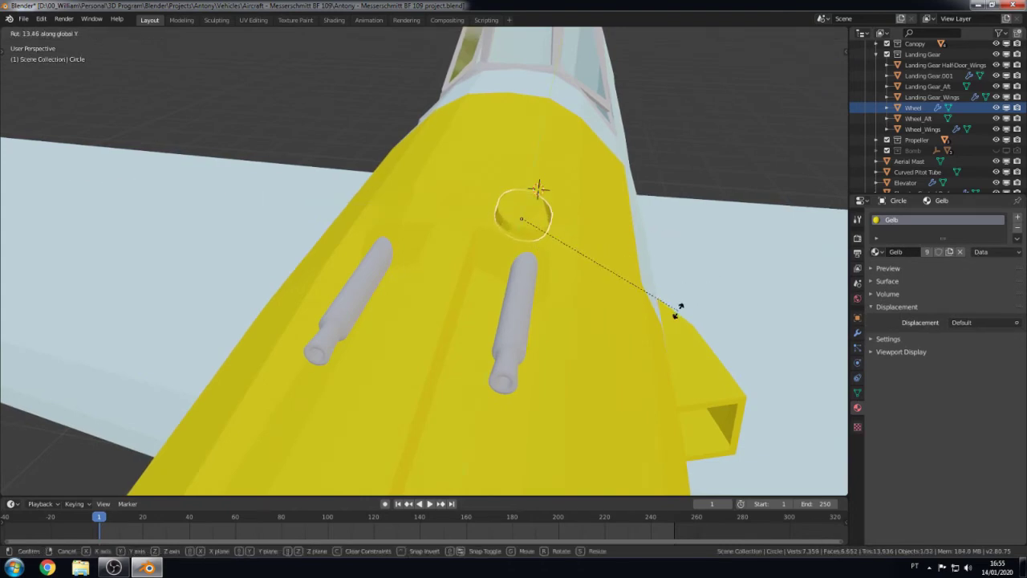
pyautogui.click(677, 307)
# Step: Resize the ring's vertices in Edit Mode to fit the cowling
pyautogui.press('Tab')
pyautogui.press('s')
pyautogui.click(675, 315)
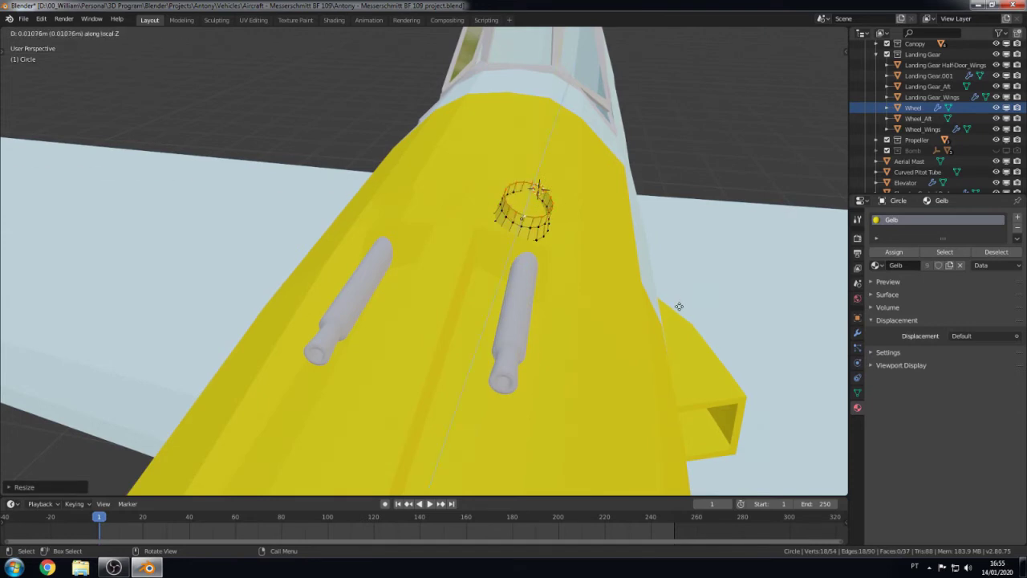
pyautogui.click(619, 262)
pyautogui.moveTo(620, 262)
pyautogui.mouseDown(button='middle')
pyautogui.moveTo(608, 259)
pyautogui.moveTo(615, 241)
pyautogui.moveTo(601, 245)
pyautogui.mouseUp(button='middle')
# Step: Extrude the ring upward, then extrude and shrink a top ring twice into a tapered cap
pyautogui.press('e')
pyautogui.press('z')
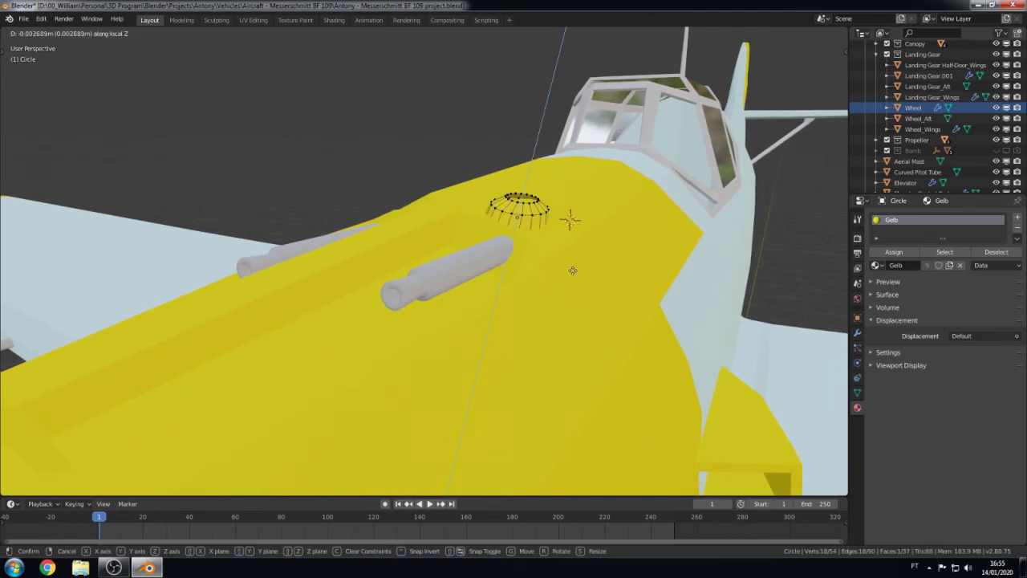
pyautogui.rightClick(573, 270)
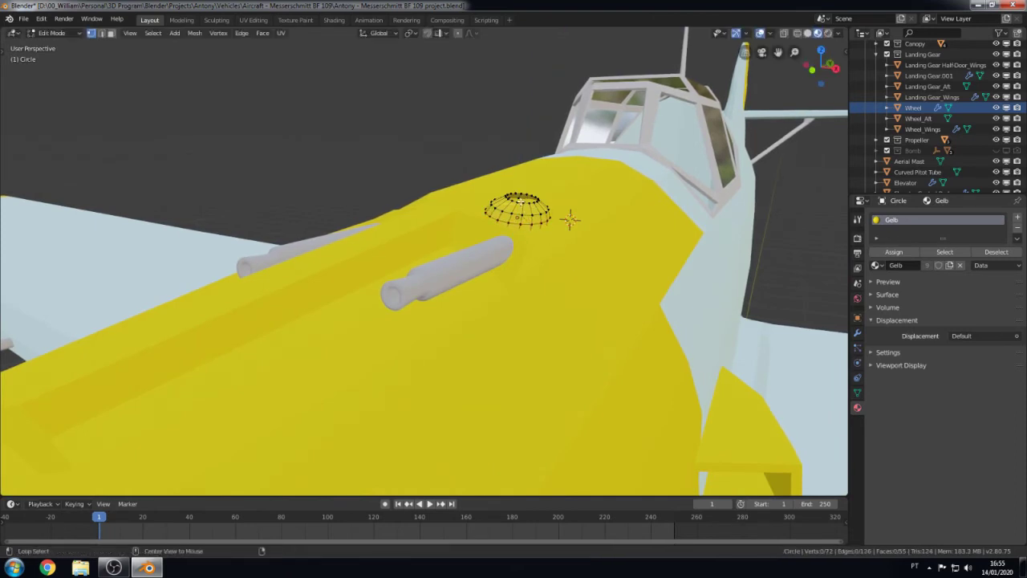
pyautogui.press('e')
pyautogui.press('s')
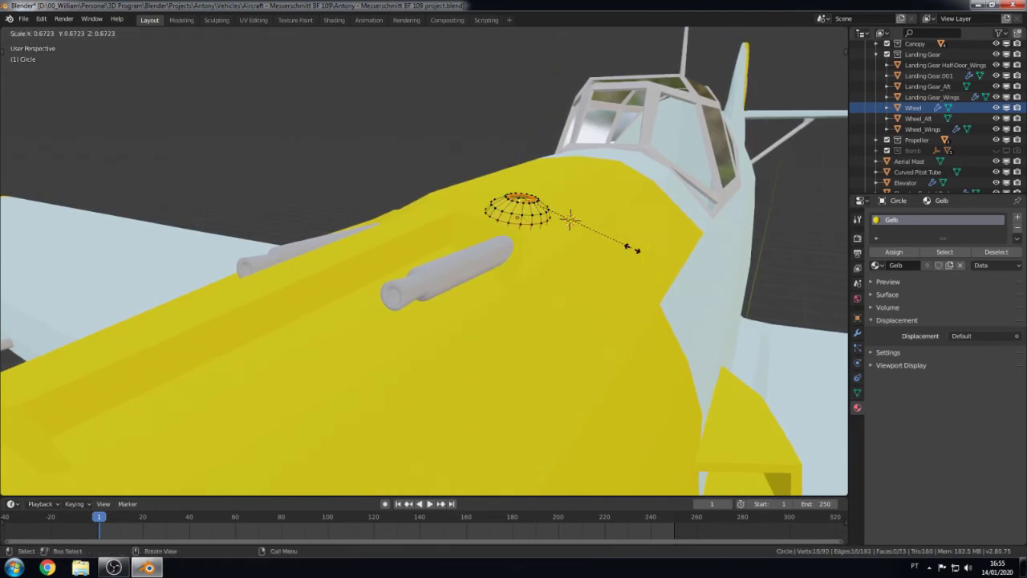
pyautogui.click(632, 248)
pyautogui.press('s')
pyautogui.click(638, 262)
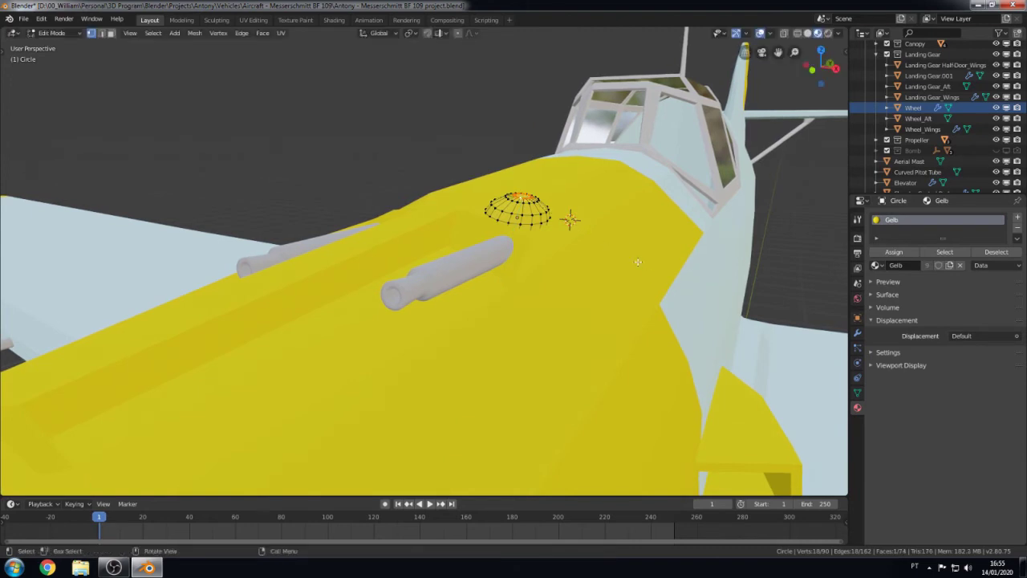
# Step: Leave Edit Mode and bring up the bulge's Add Modifier list
pyautogui.press('Tab')
pyautogui.click(857, 332)
pyautogui.click(947, 216)
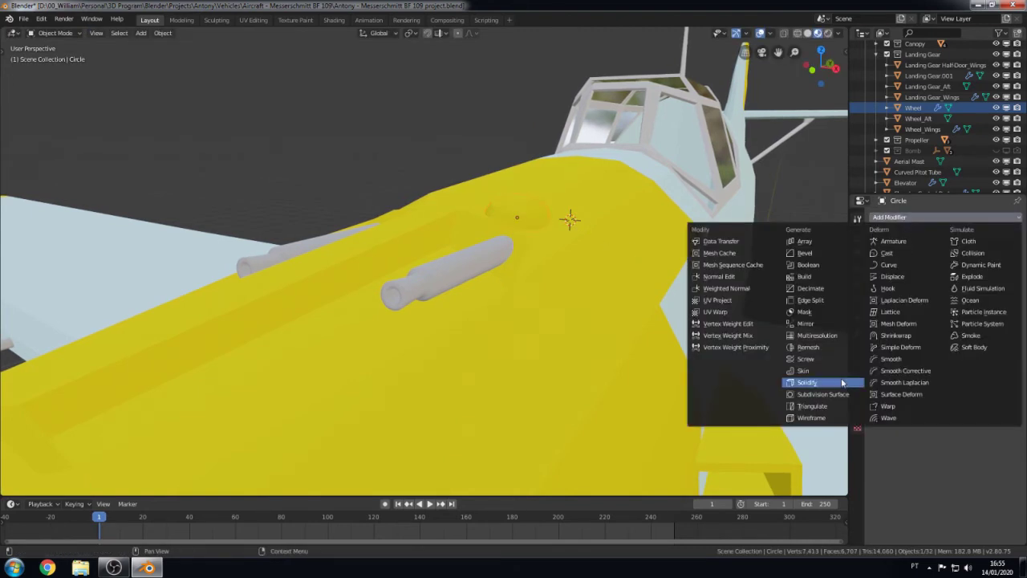
# Step: Add a Mirror modifier to the bulge with Fuselage as the mirror object
pyautogui.click(805, 324)
pyautogui.click(1015, 326)
pyautogui.click(696, 253)
pyautogui.moveTo(696, 254)
pyautogui.mouseDown(button='middle')
pyautogui.moveTo(505, 345)
pyautogui.moveTo(745, 305)
pyautogui.moveTo(729, 393)
pyautogui.moveTo(819, 376)
pyautogui.mouseUp(button='middle')
# Step: In top wireframe view, move the paired bulges along Z and adjust them on Y
pyautogui.press('ctrl+KP_7')
pyautogui.hotkey('shift', 'z')
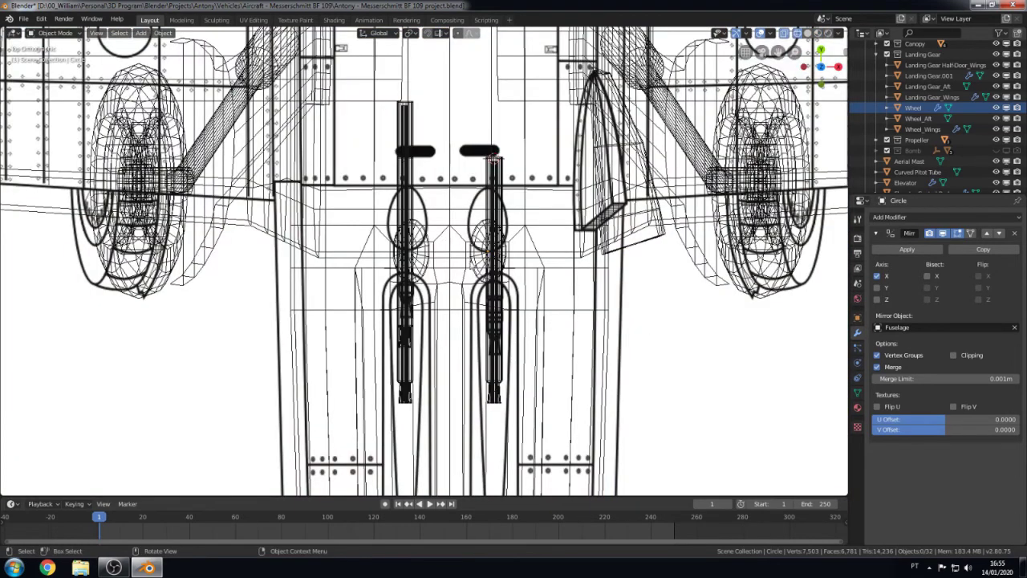
pyautogui.press('g')
pyautogui.press('z')
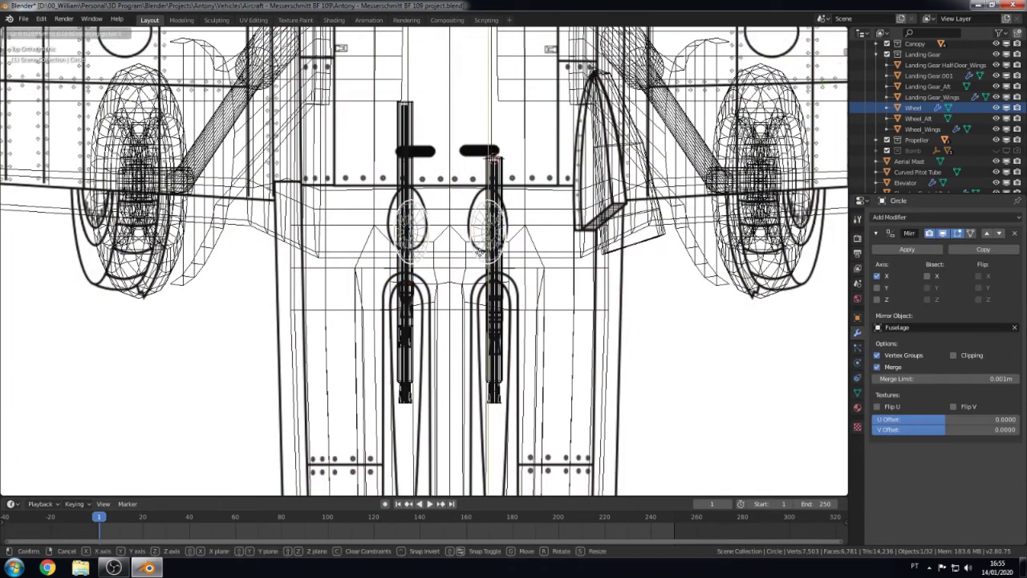
pyautogui.click(480, 251)
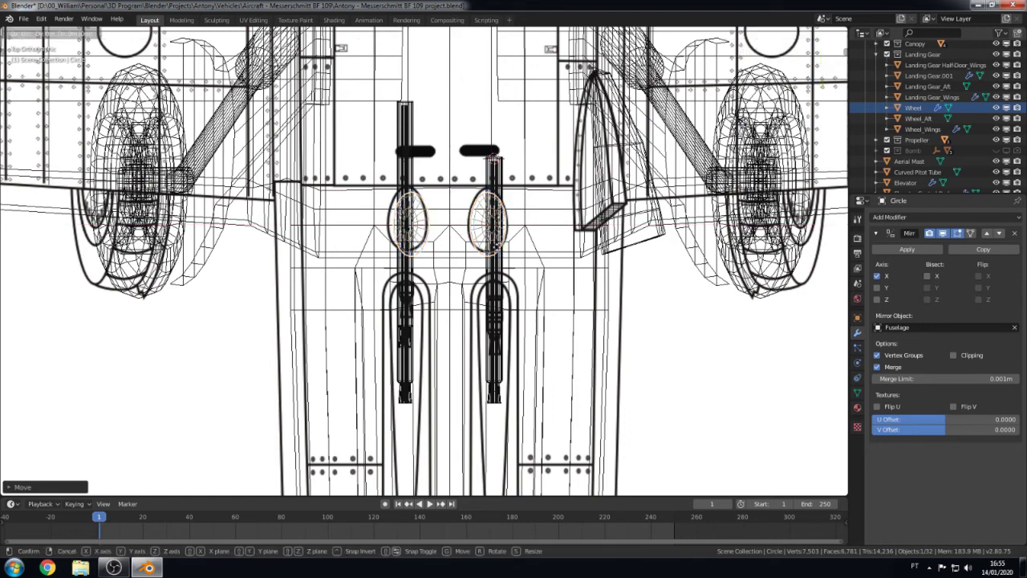
pyautogui.press('y')
pyautogui.click(555, 270)
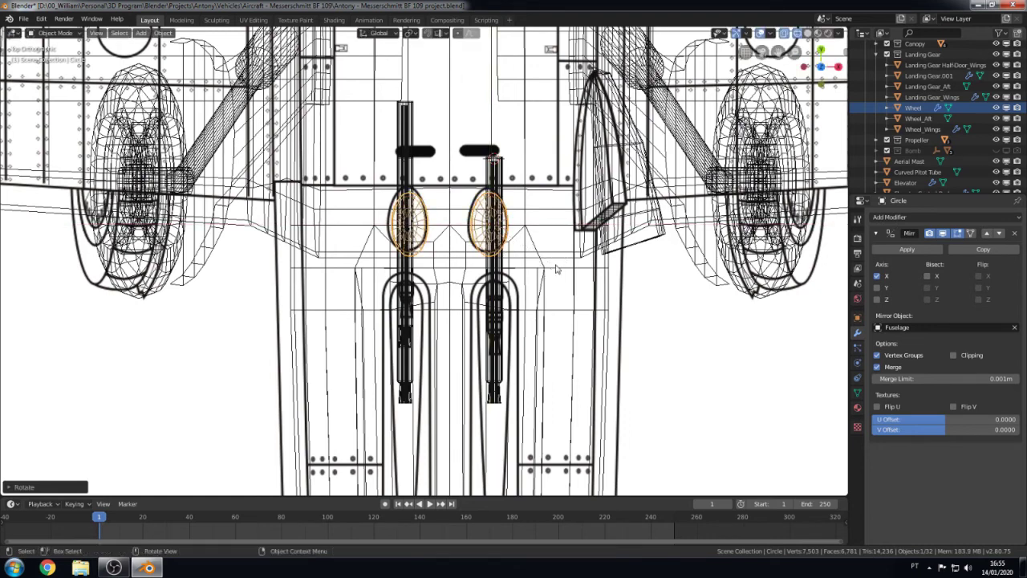
# Step: Inspect the mirrored bulges from the right side in shaded and wireframe views
pyautogui.click(559, 325)
pyautogui.moveTo(544, 265); pyautogui.dragTo(457, 282, button='middle')
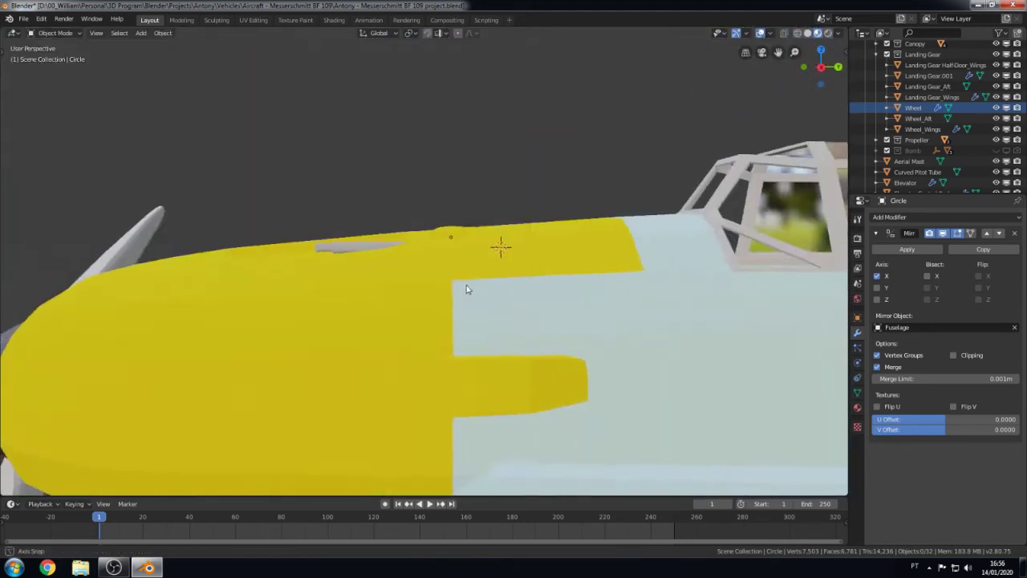
pyautogui.press('KP_3')
pyautogui.press('z')
pyautogui.click(377, 274)
pyautogui.scroll(-2, 377, 275)
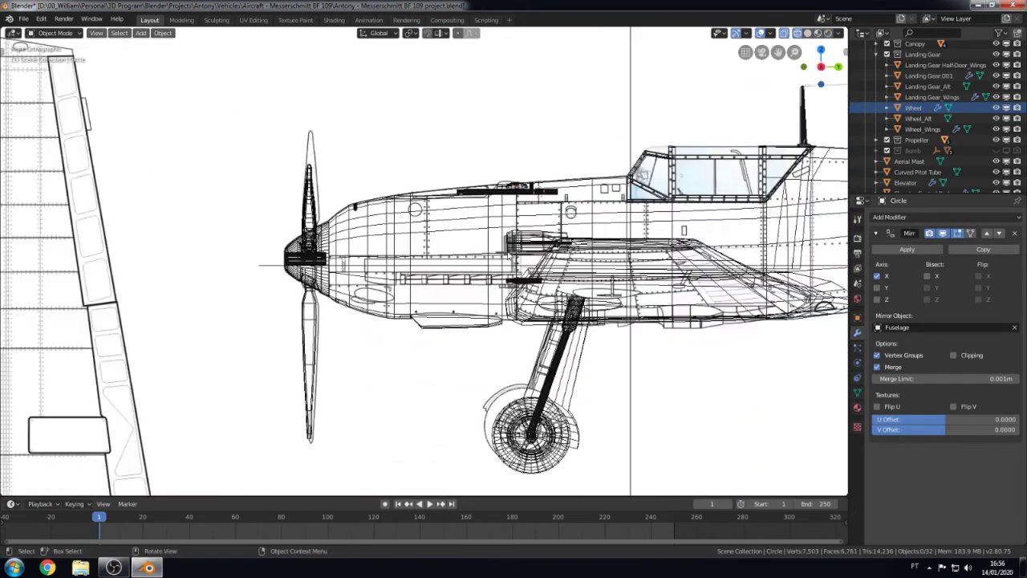
pyautogui.scroll(3, 377, 275)
pyautogui.scroll(-3, 389, 241)
pyautogui.scroll(-1, 505, 264)
# Step: Select the Fuselage and view it from the right side in wireframe
pyautogui.hotkey('shift', 'z')
pyautogui.scroll(5, 443, 286)
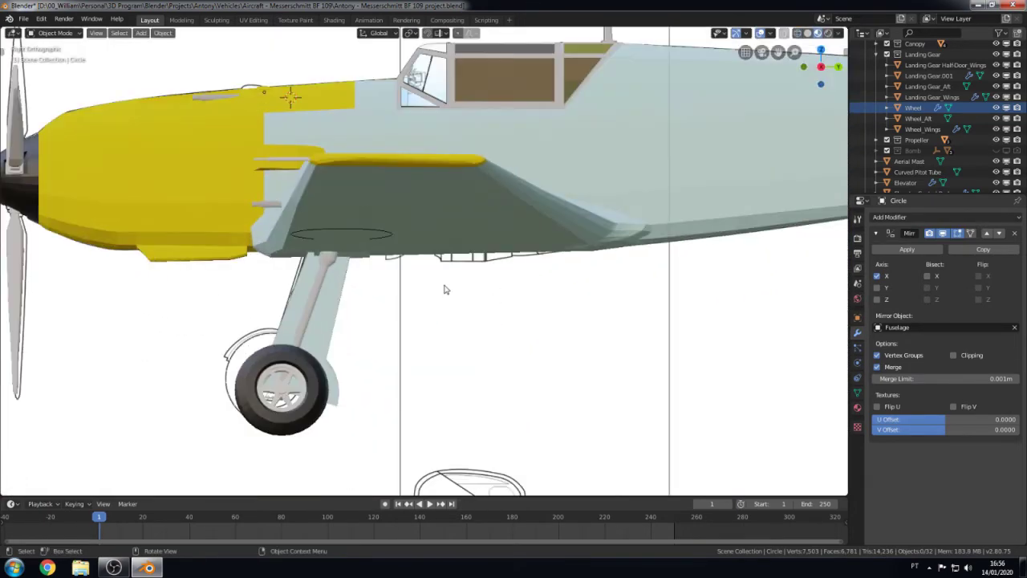
pyautogui.moveTo(442, 286)
pyautogui.mouseDown(button='middle')
pyautogui.moveTo(397, 278)
pyautogui.moveTo(493, 285)
pyautogui.moveTo(490, 245)
pyautogui.mouseUp(button='middle')
pyautogui.scroll(-4, 494, 285)
pyautogui.scroll(5, 493, 285)
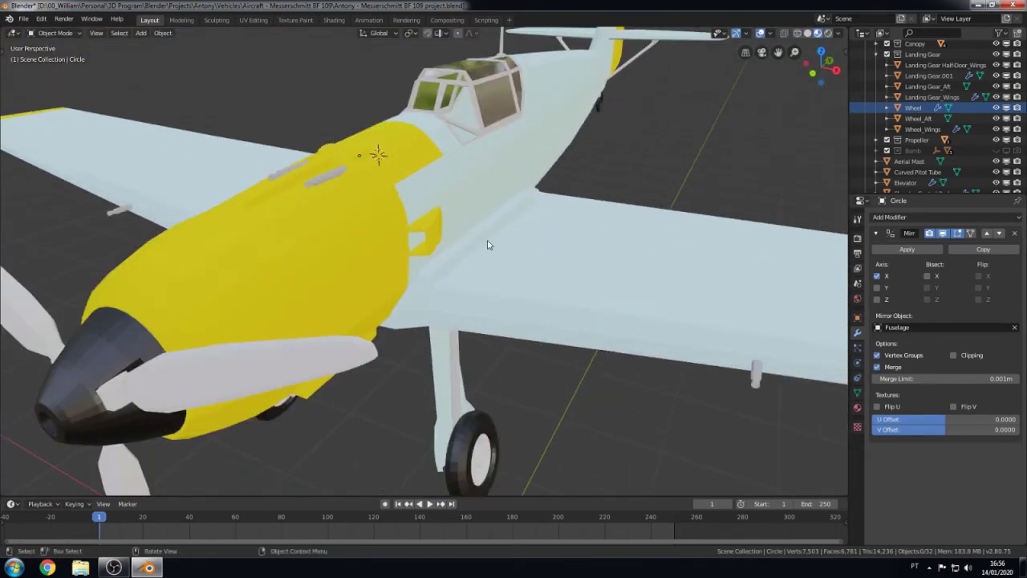
pyautogui.click(487, 245)
pyautogui.scroll(-2, 343, 241)
pyautogui.press('KP_3')
pyautogui.hotkey('shift', 'z')
# Step: Add a plane and stand it upright by rotating it 90° around Y
pyautogui.scroll(4, 476, 261)
pyautogui.hotkey('shift', 'a')
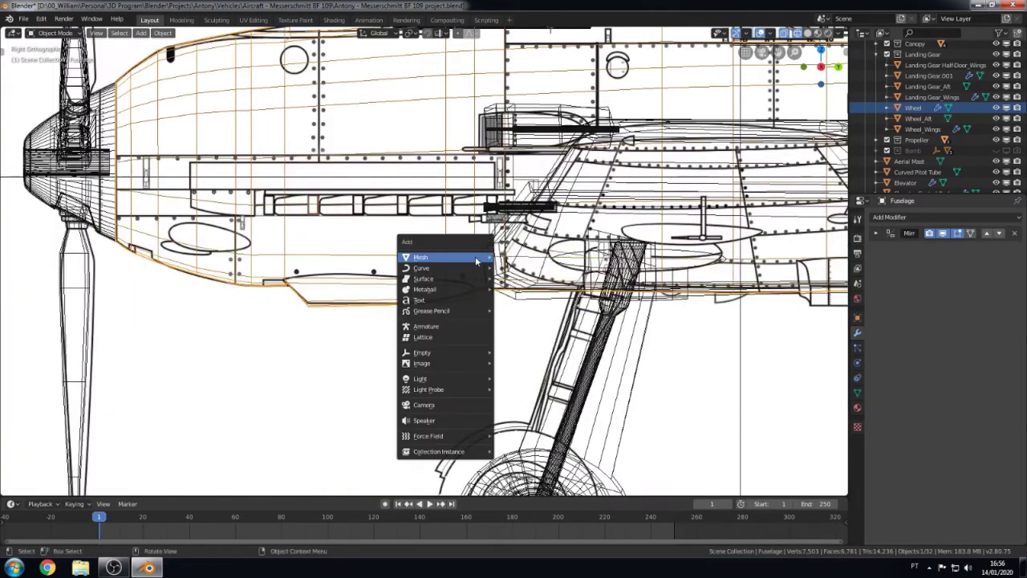
pyautogui.click(522, 256)
pyautogui.scroll(-3, 527, 253)
pyautogui.press('r')
pyautogui.write('y')
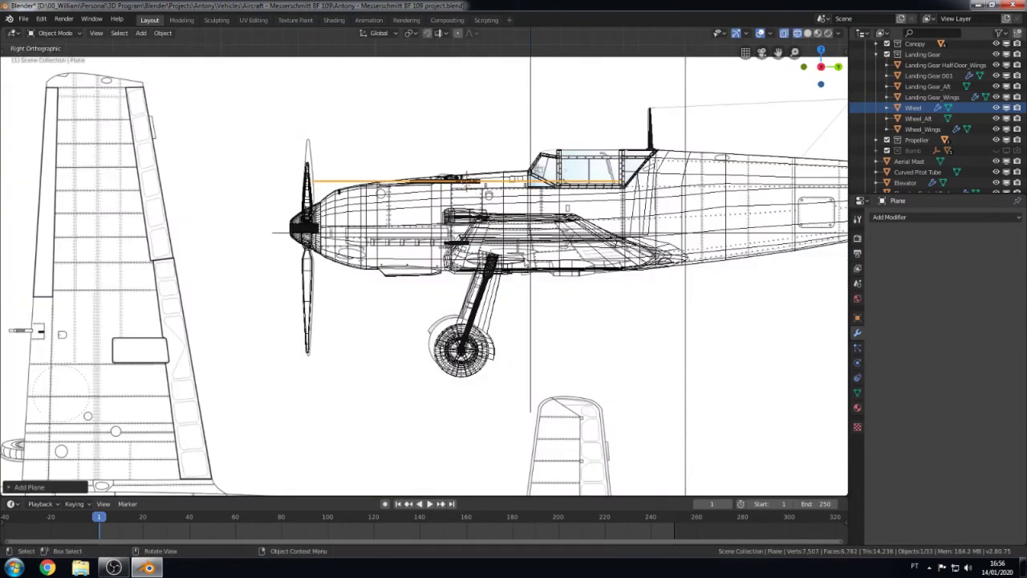
pyautogui.write('90')
pyautogui.press('Return')
# Step: Raise the plane along Z beside the nose and resize it
pyautogui.press('g')
pyautogui.press('z')
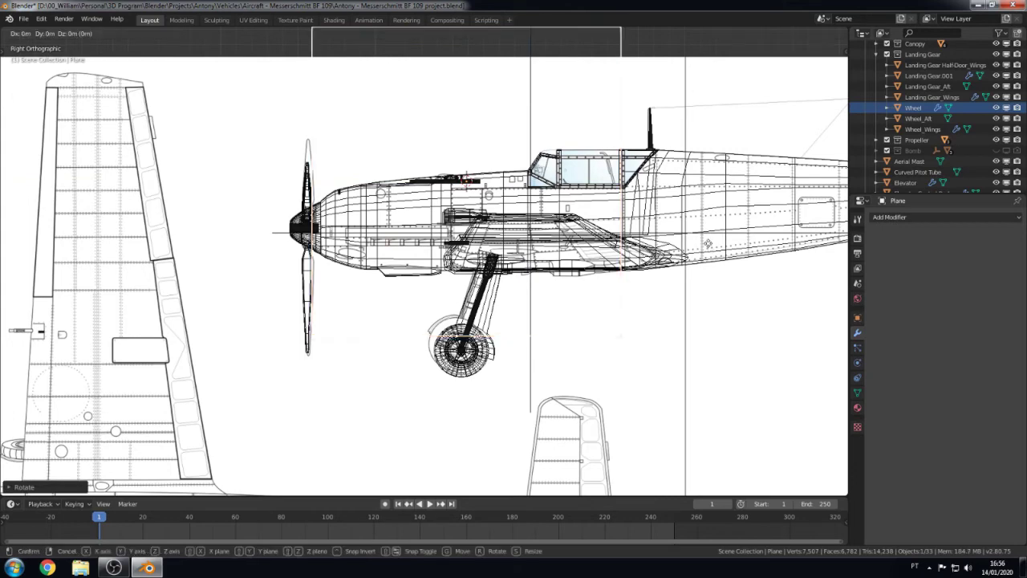
pyautogui.click(604, 294)
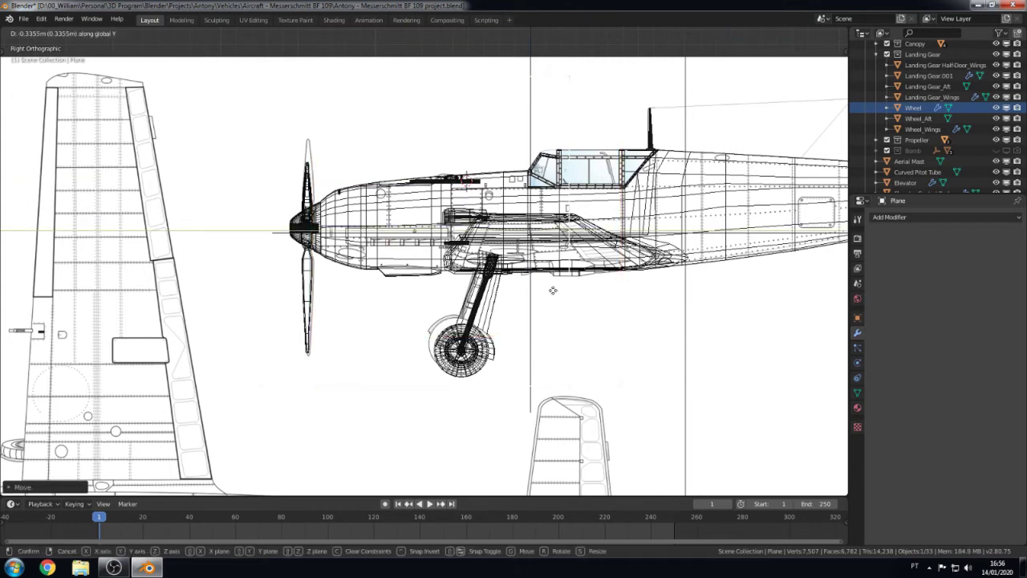
pyautogui.scroll(4, 553, 291)
pyautogui.press('s')
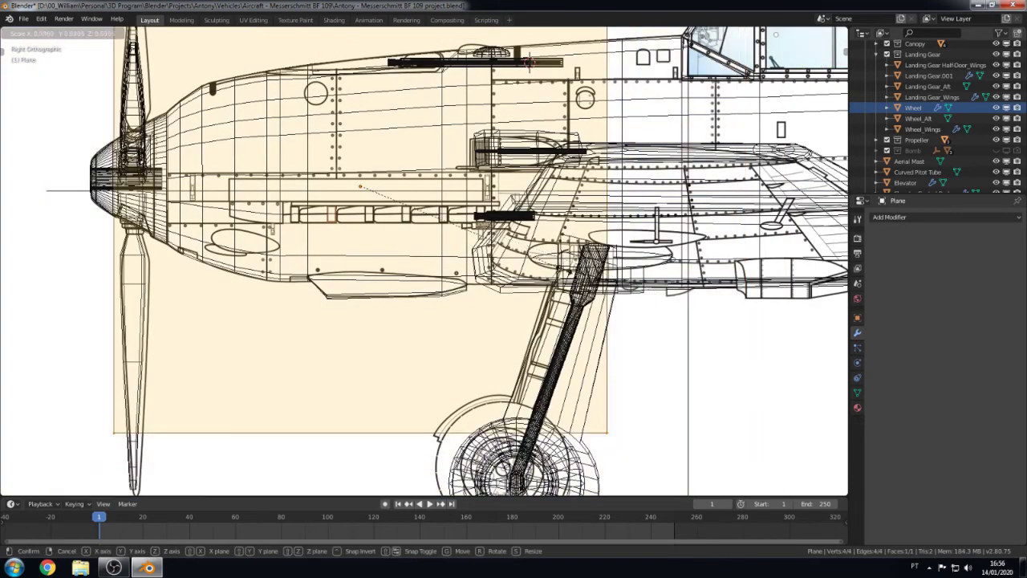
pyautogui.click(460, 242)
# Step: Select all vertices and flatten the plane along Z twice into a thin strip
pyautogui.press('c')
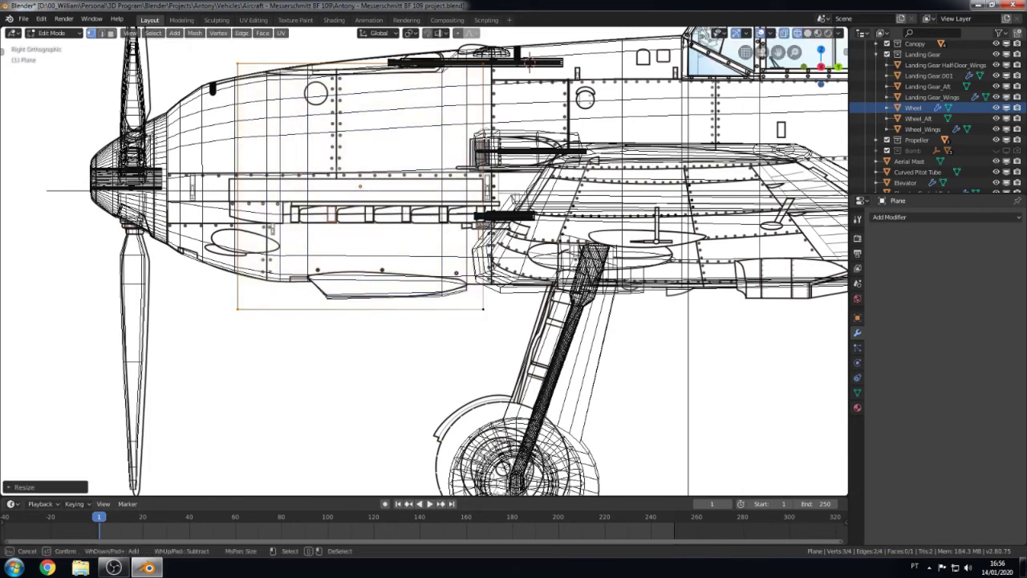
pyautogui.press('a')
pyautogui.press('s')
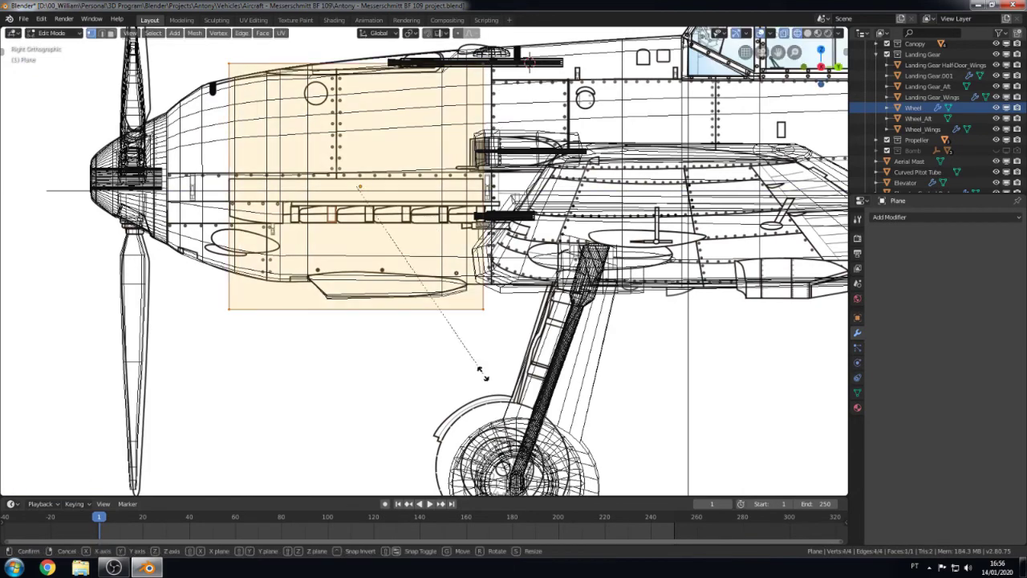
pyautogui.press('z')
pyautogui.click(425, 192)
pyautogui.scroll(4, 369, 209)
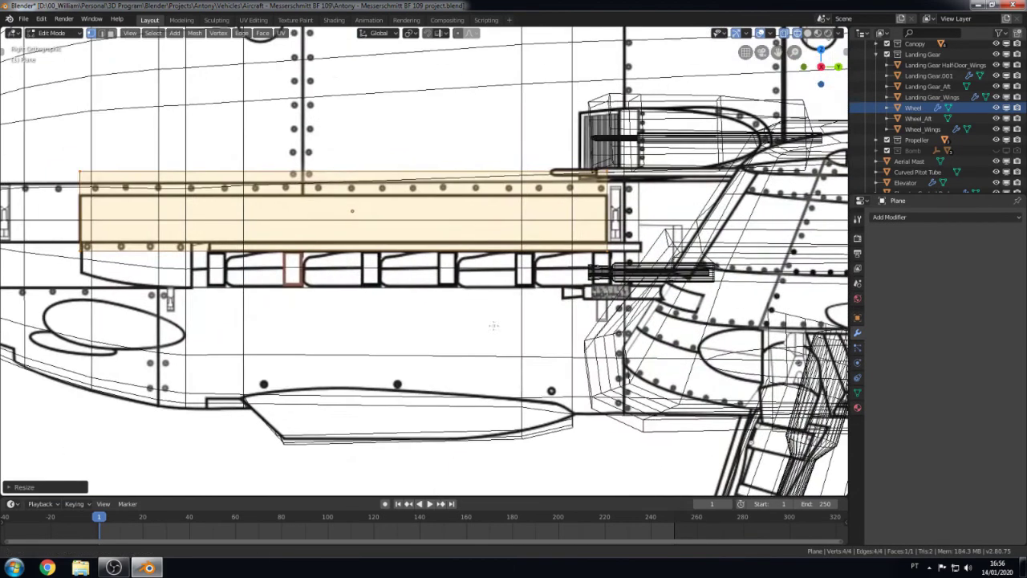
pyautogui.press('s')
pyautogui.press('z')
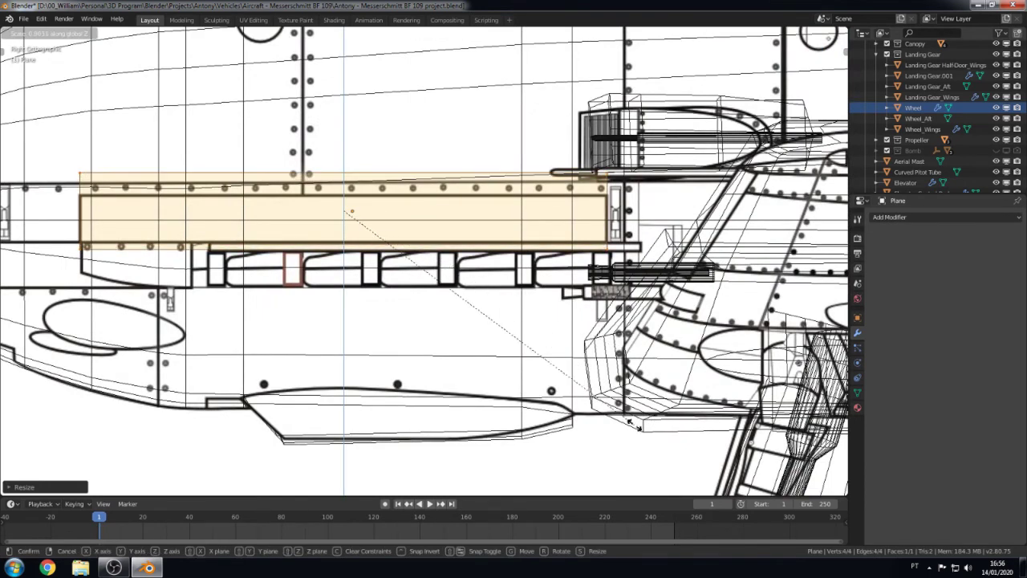
pyautogui.click(158, 193)
# Step: Deselect one corner vertex, shift the rest along Z, and exit Edit Mode
pyautogui.press('c')
pyautogui.middleClick(83, 240)
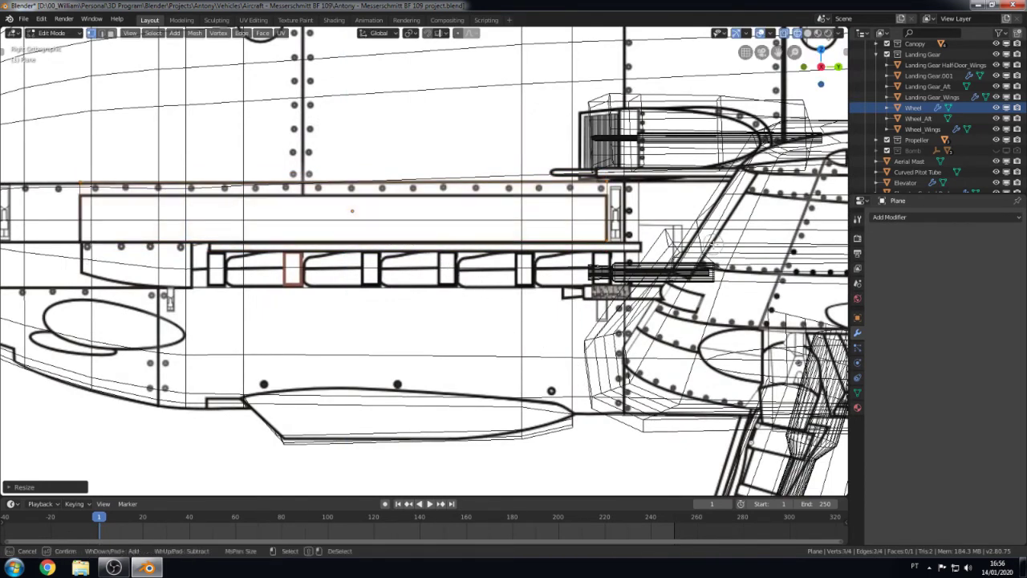
pyautogui.press('g')
pyautogui.press('z')
pyautogui.moveTo(516, 291); pyautogui.dragTo(562, 298, button='middle')
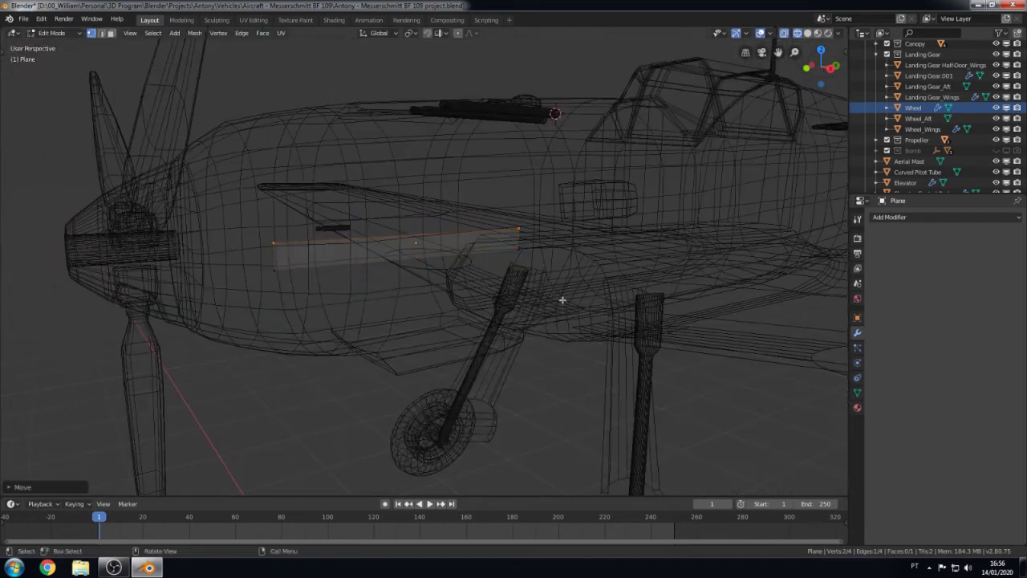
pyautogui.press('Tab')
# Step: Switch to material shading and move the strip along X onto the cowling
pyautogui.press('g')
pyautogui.press('Escape')
pyautogui.press('z')
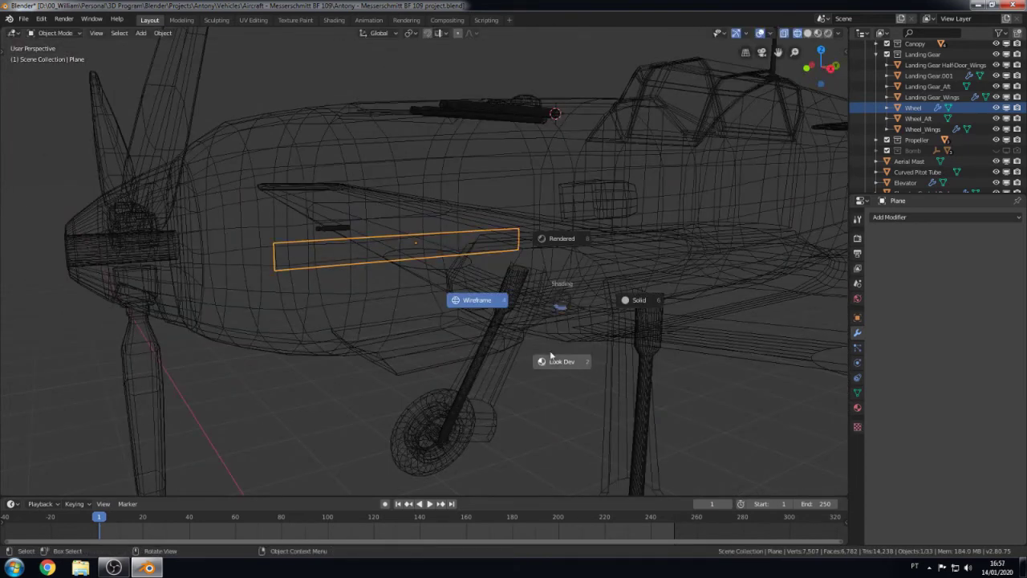
pyautogui.click(564, 359)
pyautogui.press('g')
pyautogui.press('x')
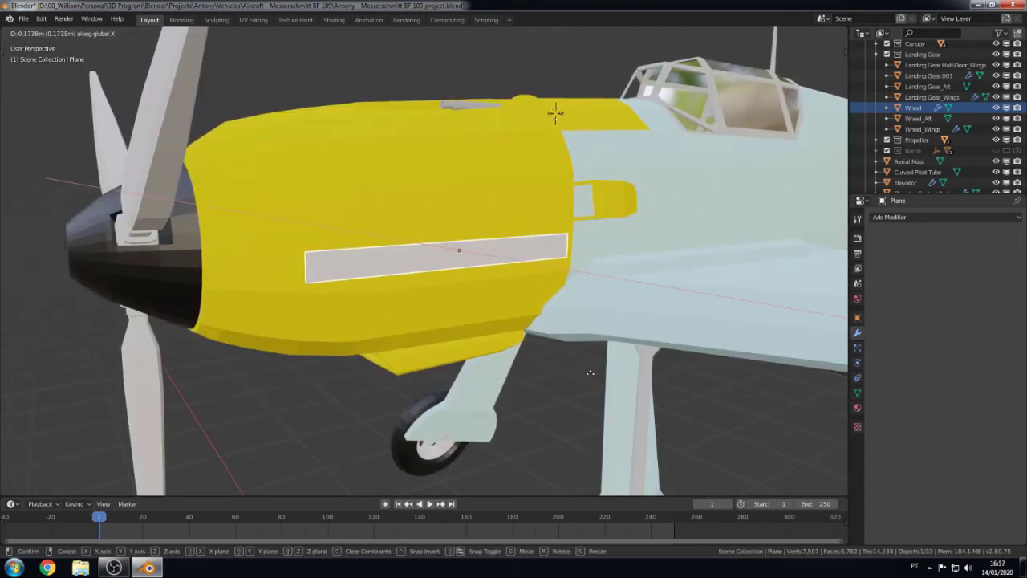
pyautogui.click(484, 362)
# Step: In wireframe shading, reposition the strip against the fuselage viewed from below
pyautogui.moveTo(485, 361); pyautogui.dragTo(496, 391, button='middle')
pyautogui.press('z')
pyautogui.click(409, 386)
pyautogui.press('g')
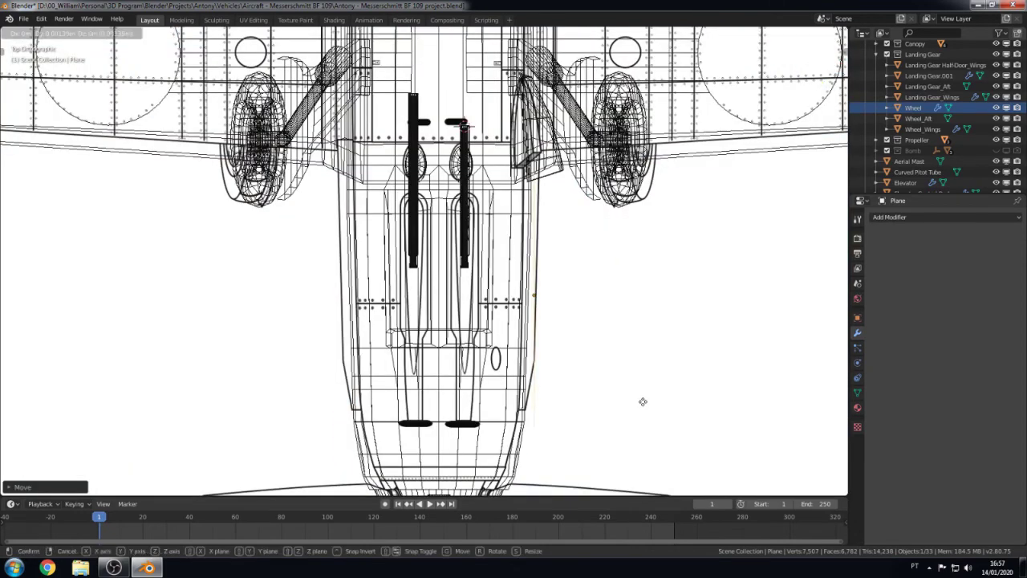
pyautogui.click(627, 398)
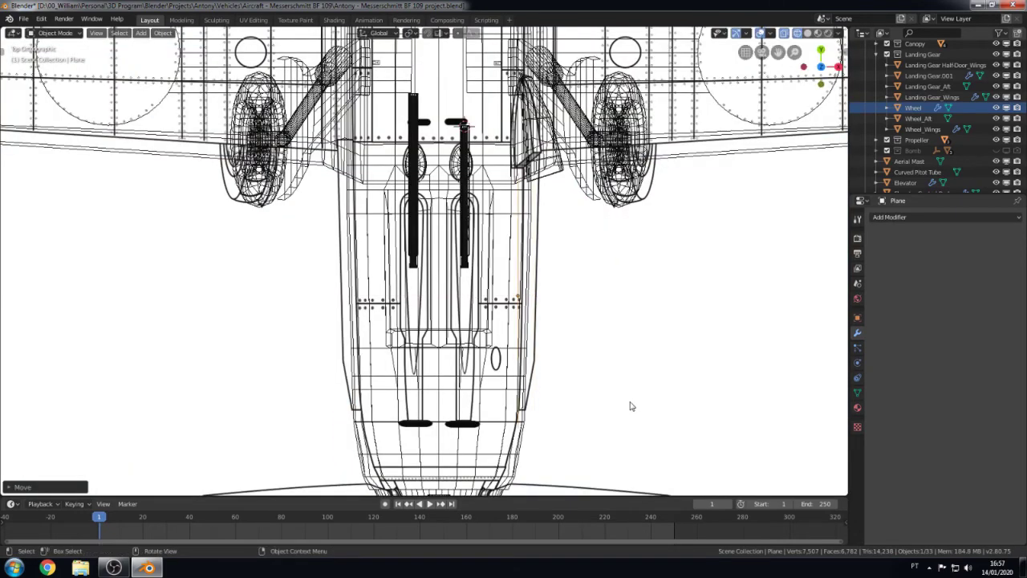
pyautogui.press('KP_3')
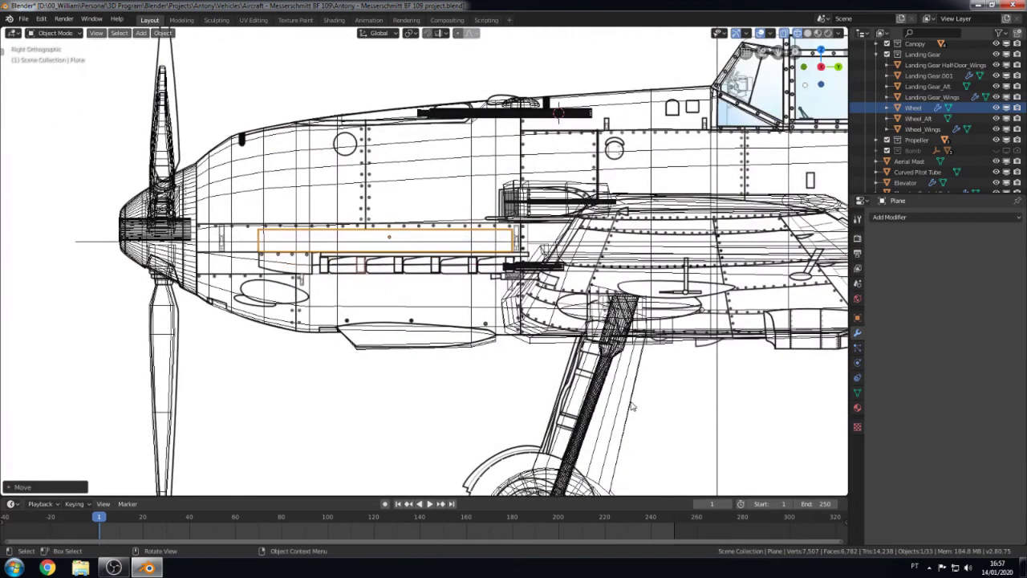
pyautogui.press('KP_1')
# Step: Extrude the strip's edge along one axis and position the new edge
pyautogui.press('KP_7')
pyautogui.press('g')
pyautogui.press('z')
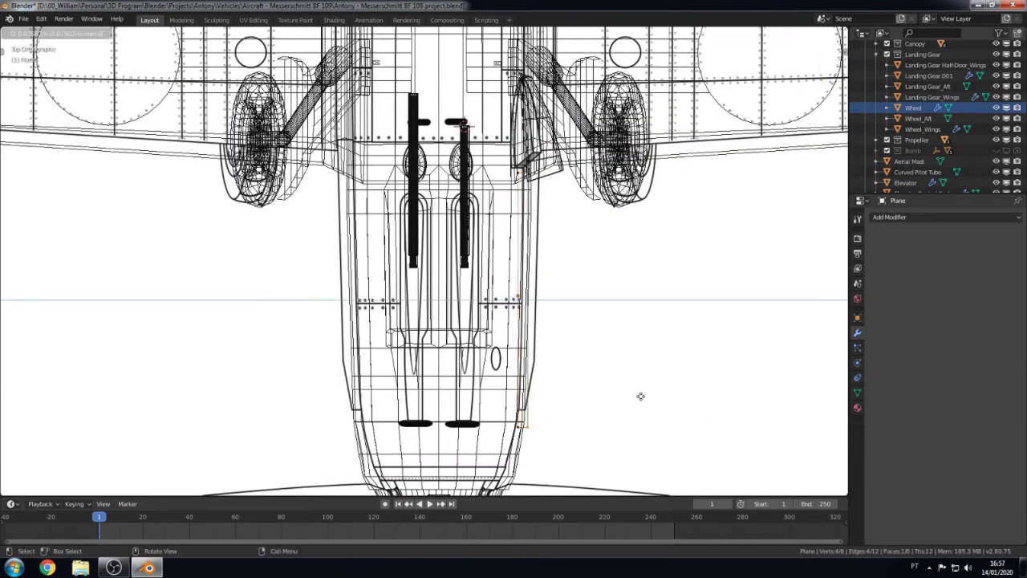
pyautogui.click(637, 395)
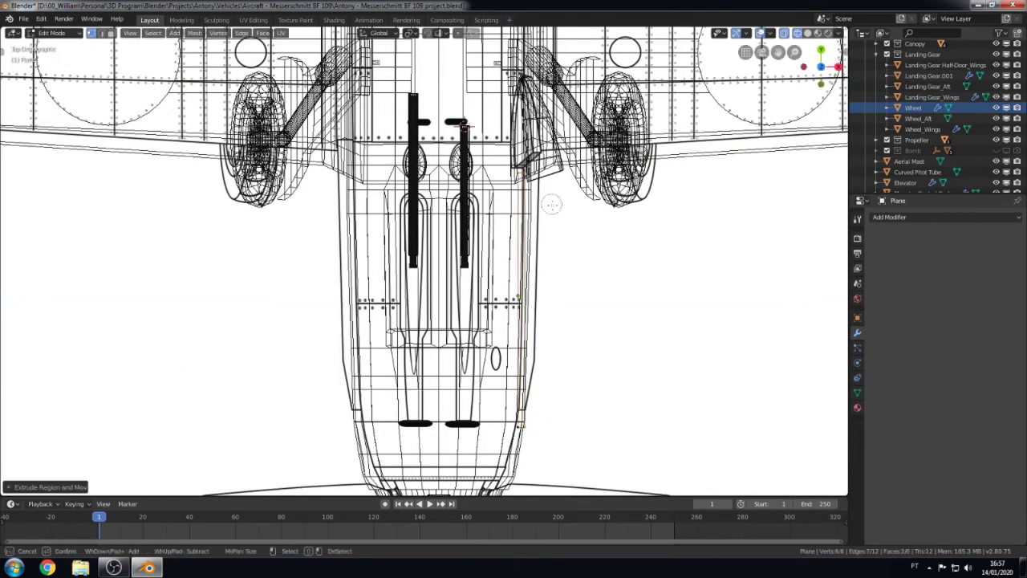
pyautogui.press('Escape')
pyautogui.press('g')
pyautogui.click(536, 398)
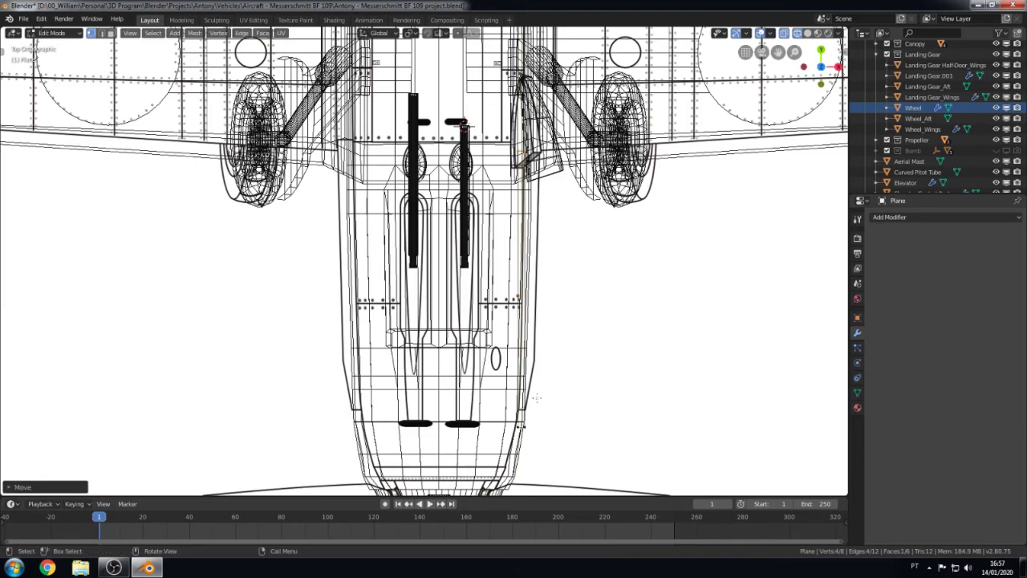
# Step: Check the strip in solid shading, then add a loop cut across it in top wireframe view
pyautogui.press('KP_3')
pyautogui.scroll(2, 603, 286)
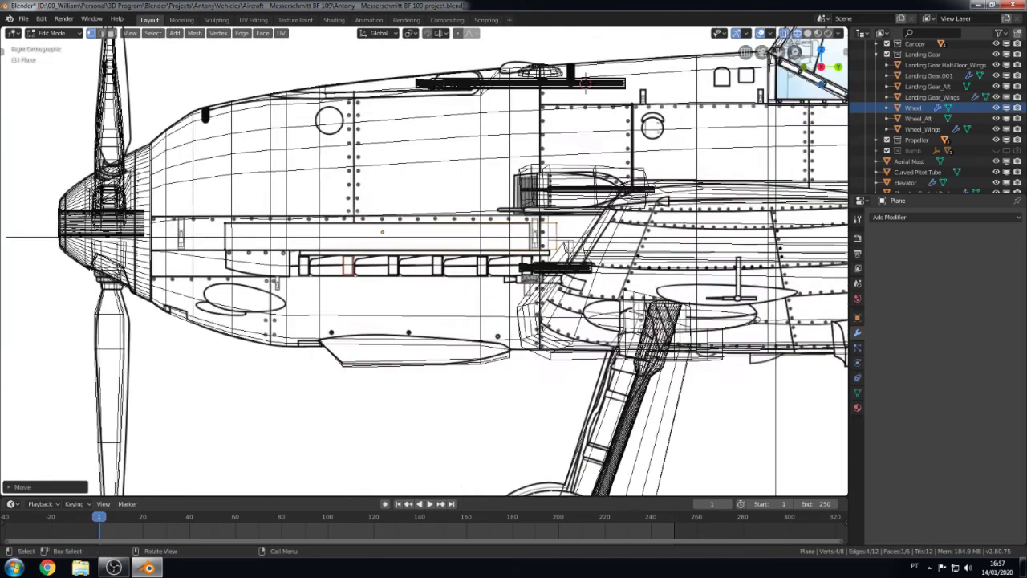
pyautogui.moveTo(604, 287); pyautogui.dragTo(434, 265, button='middle')
pyautogui.hotkey('shift', 'z')
pyautogui.moveTo(347, 323); pyautogui.dragTo(361, 345, button='middle')
pyautogui.press('ctrl+KP_7')
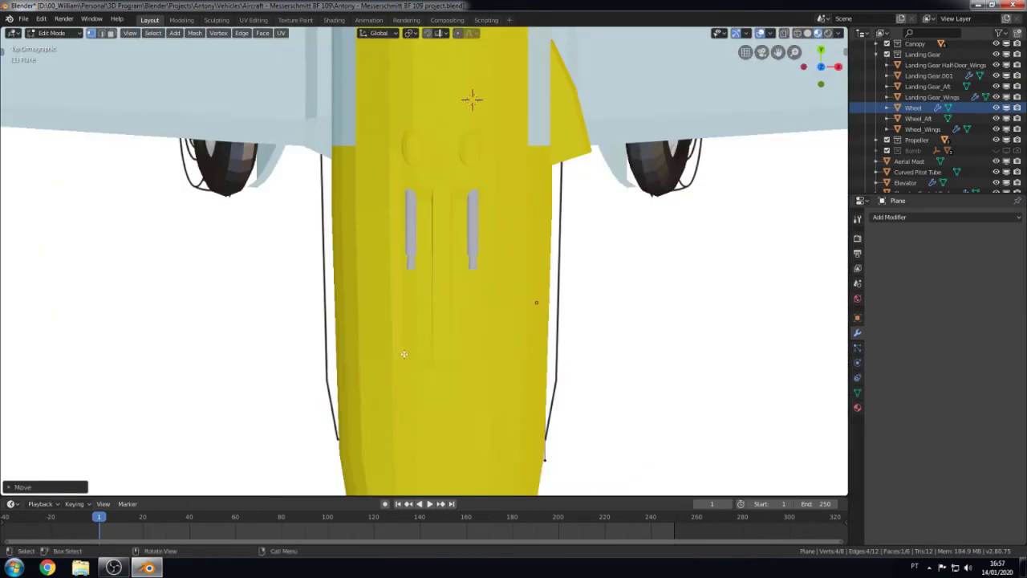
pyautogui.hotkey('shift', 'z')
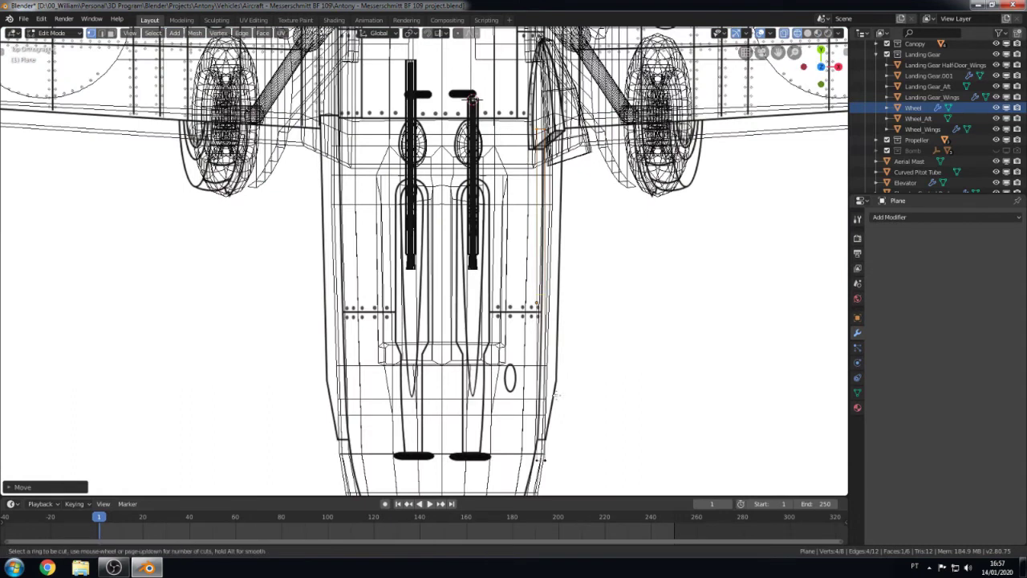
pyautogui.click(543, 459)
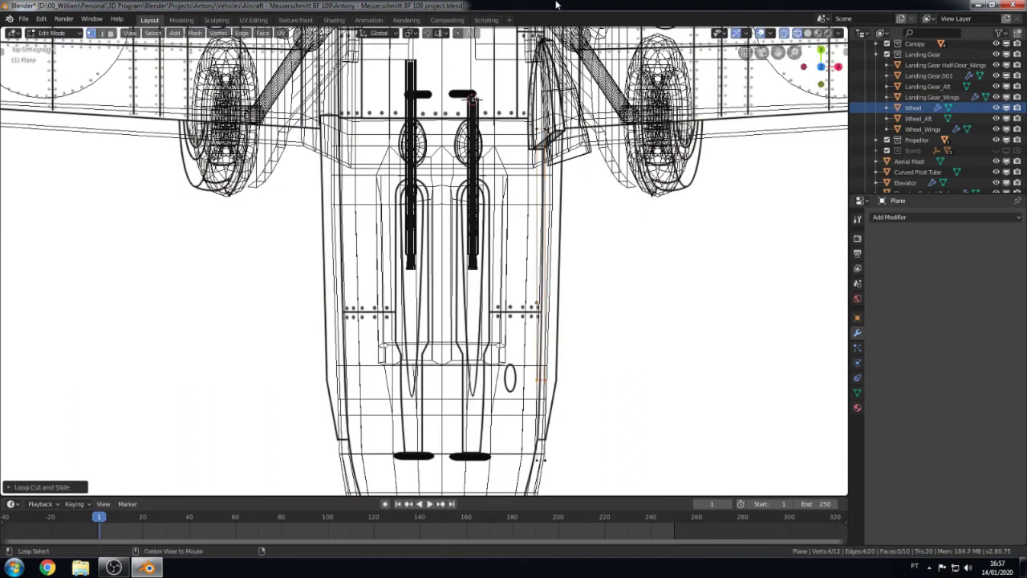
# Step: Slide the side edge along X, clear the selection, and view from the side
pyautogui.press('Escape')
pyautogui.press('g')
pyautogui.press('x')
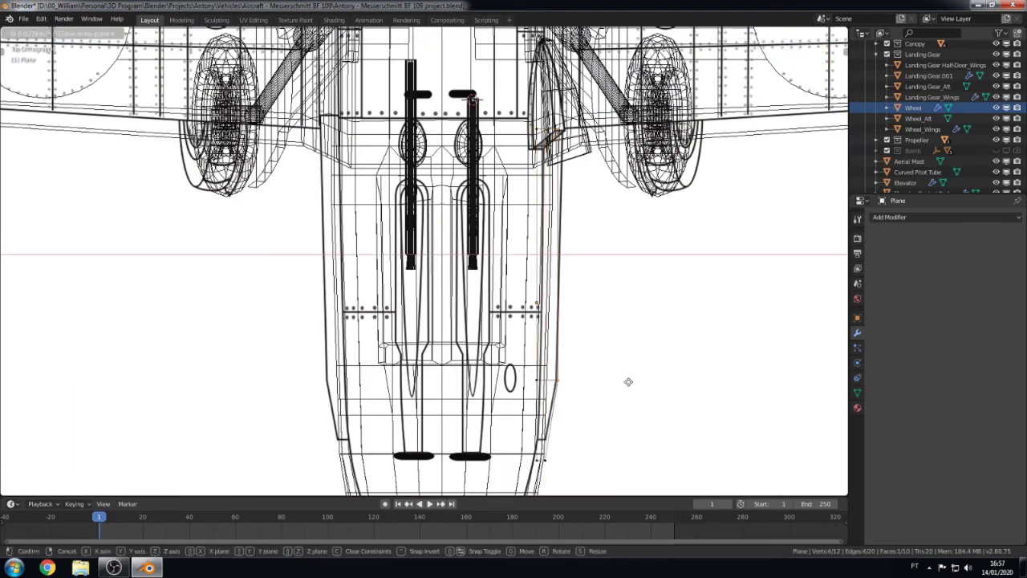
pyautogui.click(593, 405)
pyautogui.press('Escape')
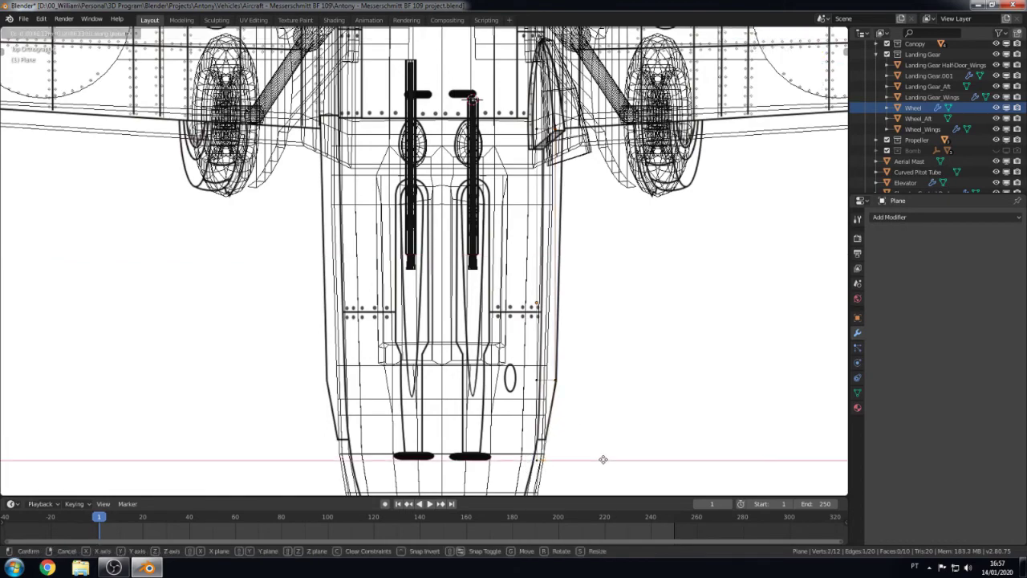
pyautogui.hotkey('alt', 'a')
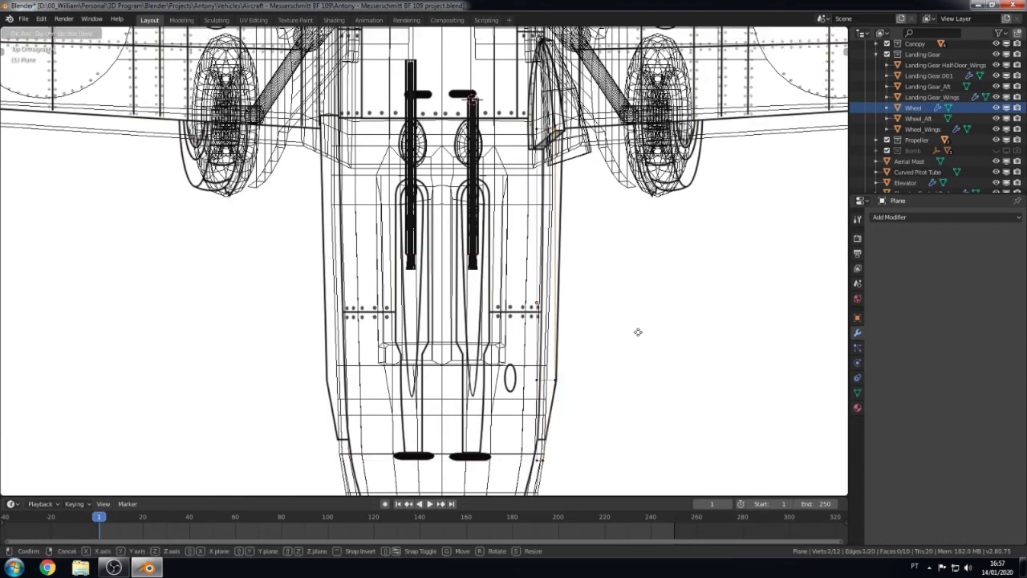
pyautogui.press('KP_3')
# Step: Give the strip the Gelb material in material-colour shading
pyautogui.press('z')
pyautogui.click(639, 386)
pyautogui.press('Tab')
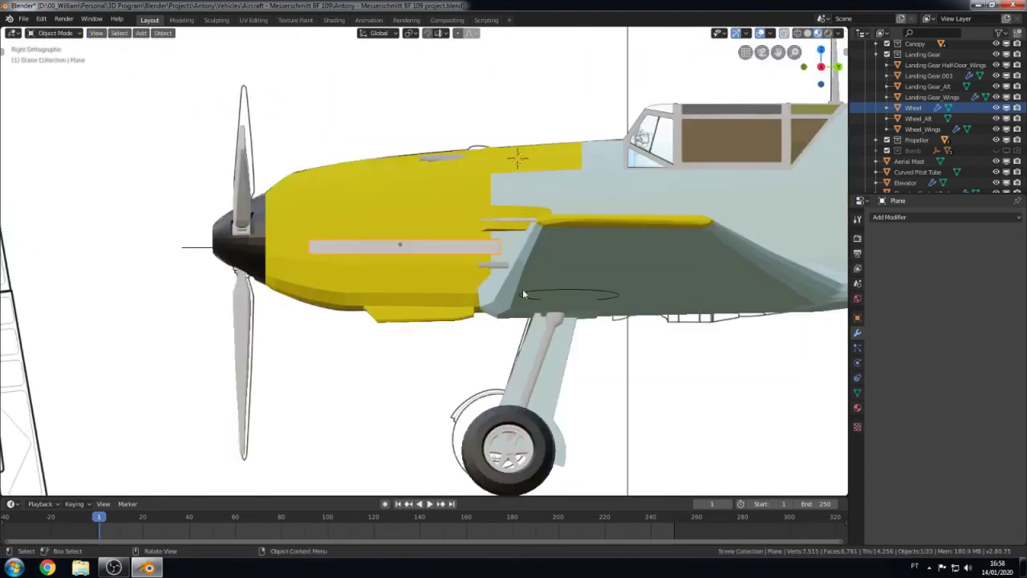
pyautogui.moveTo(610, 385); pyautogui.dragTo(513, 337, button='middle')
pyautogui.click(947, 217)
pyautogui.click(857, 407)
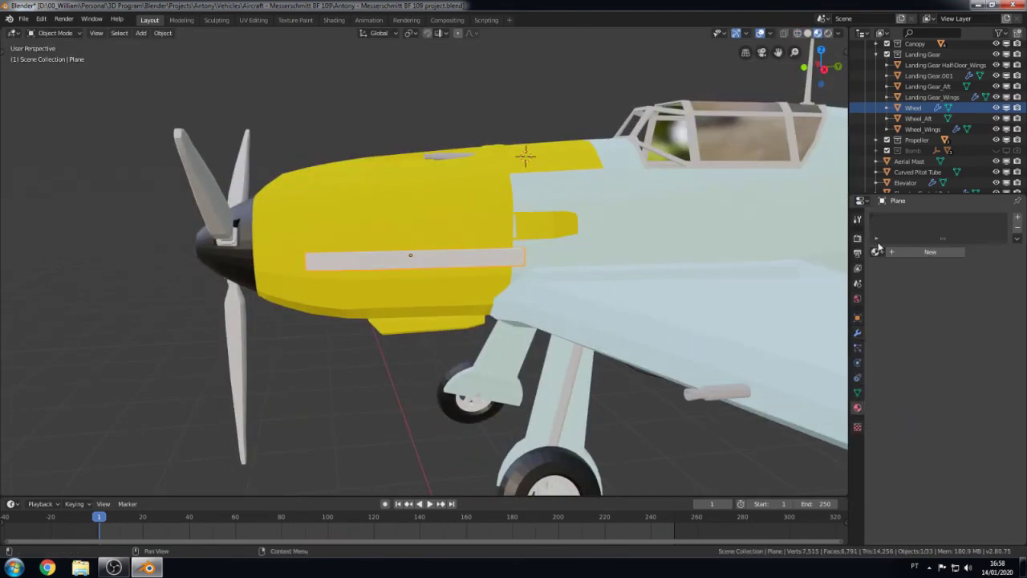
pyautogui.click(875, 251)
pyautogui.click(907, 321)
# Step: Add an edge loop near the strip's rear end in wireframe side view
pyautogui.press('KP_1')
pyautogui.press('KP_3')
pyautogui.press('z')
pyautogui.click(743, 289)
pyautogui.press('Tab')
pyautogui.scroll(4, 743, 289)
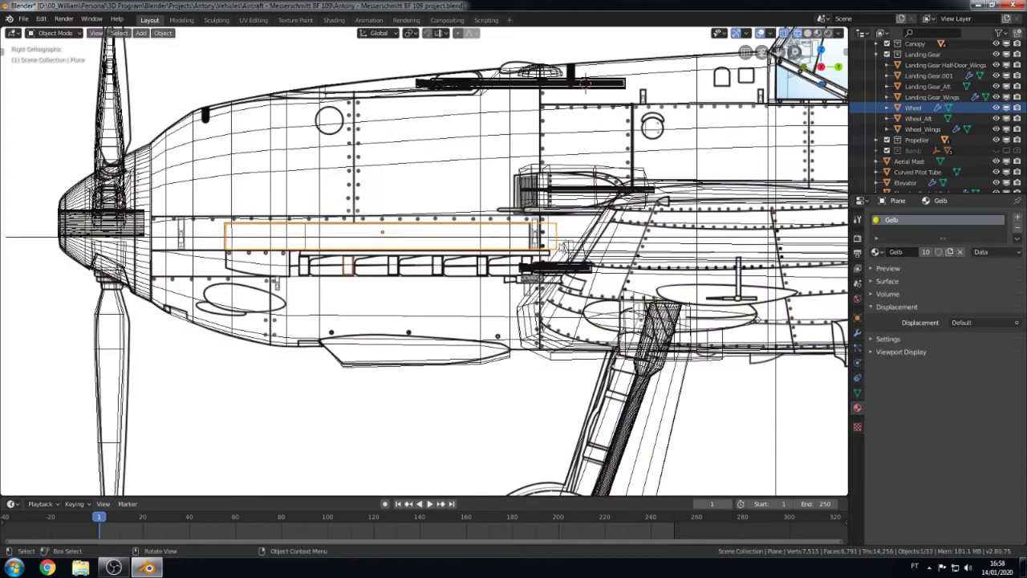
pyautogui.press('g')
pyautogui.press('g')
pyautogui.click(554, 224)
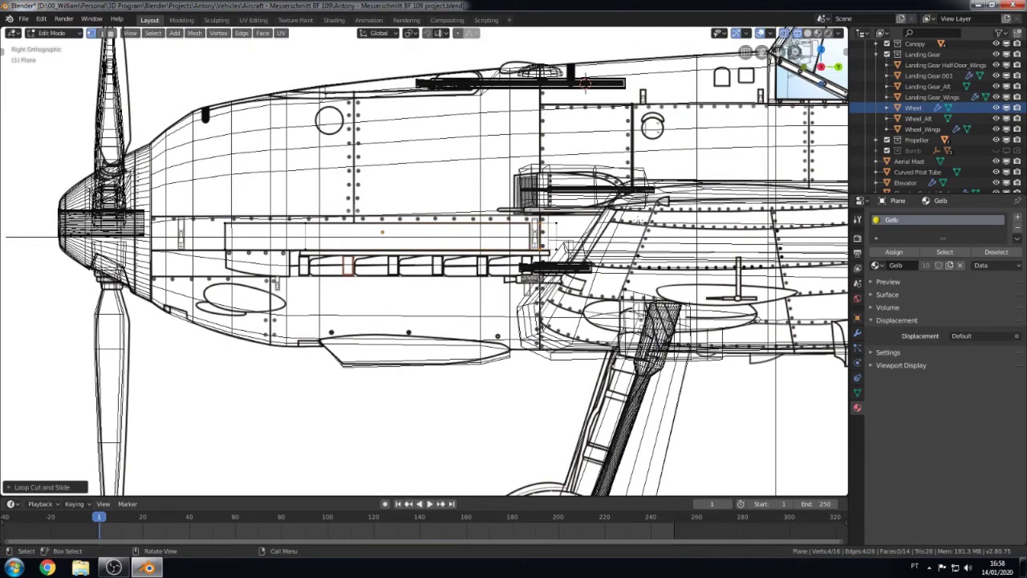
# Step: Assign the Hellblau material to the strip's rear end faces
pyautogui.hotkey('alt', 'a')
pyautogui.press('c')
pyautogui.rightClick(566, 230)
pyautogui.click(1018, 218)
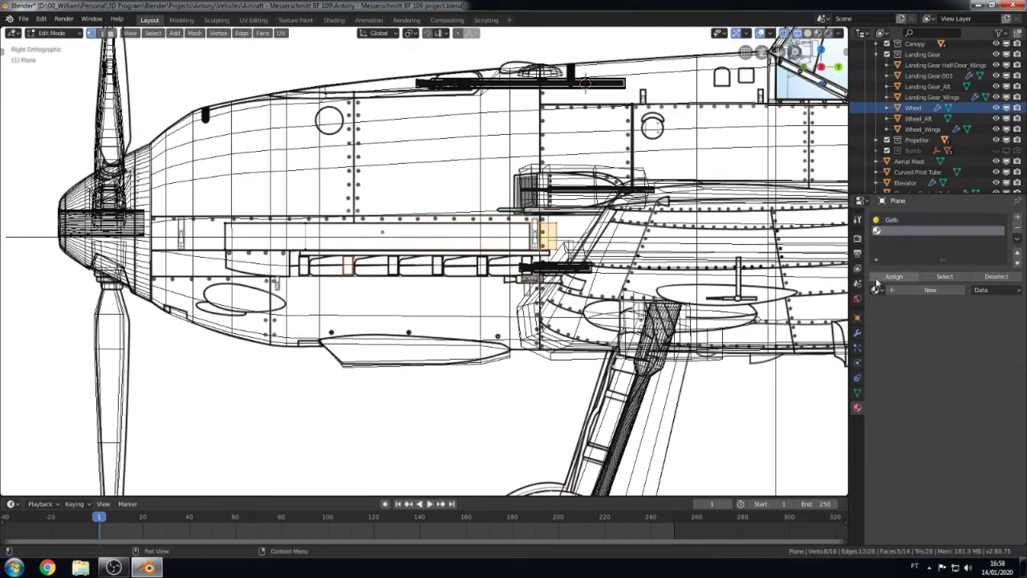
pyautogui.click(876, 290)
pyautogui.click(890, 345)
# Step: Check the strip's Gelb and Hellblau colours in solid shading from a perspective view
pyautogui.hotkey('shift', 'z')
pyautogui.hotkey('alt', 'a')
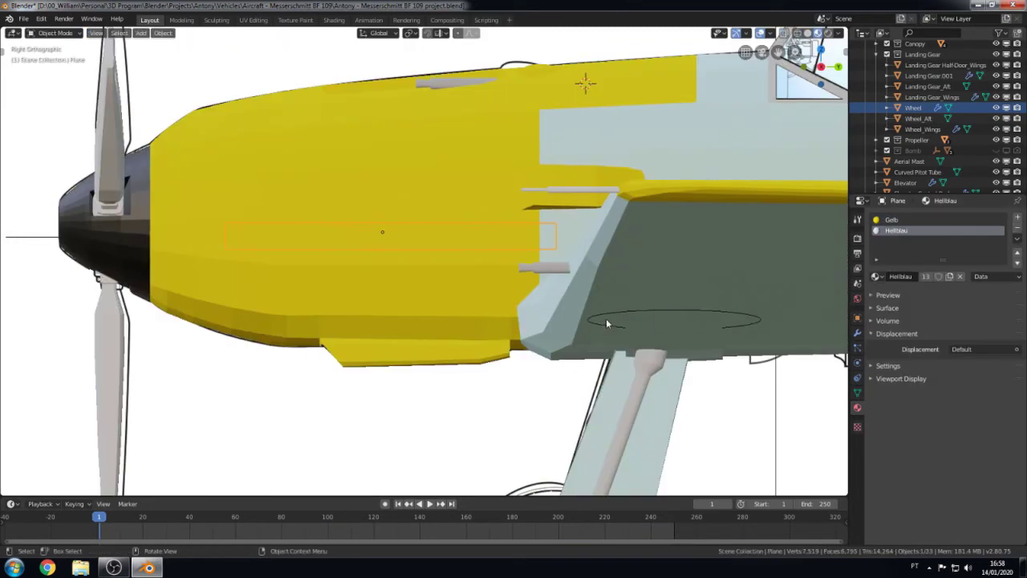
pyautogui.press('z')
pyautogui.click(450, 346)
pyautogui.press('Tab')
pyautogui.scroll(-5, 535, 351)
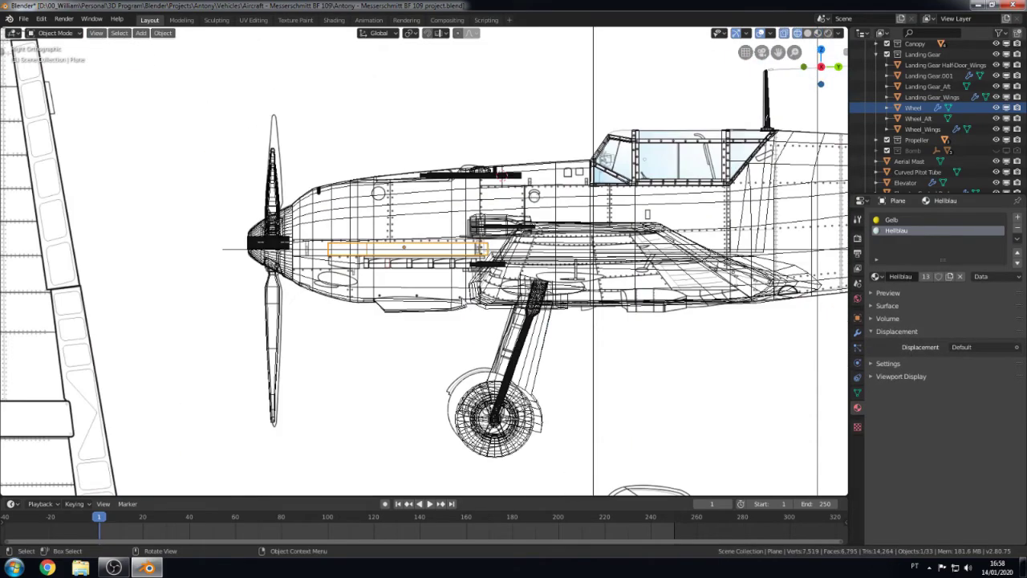
pyautogui.scroll(2, 522, 321)
pyautogui.moveTo(497, 305); pyautogui.dragTo(523, 324, button='middle')
pyautogui.press('z')
# Step: Add a Mirror modifier to the strip with Fuselage as the mirror object
pyautogui.click(602, 329)
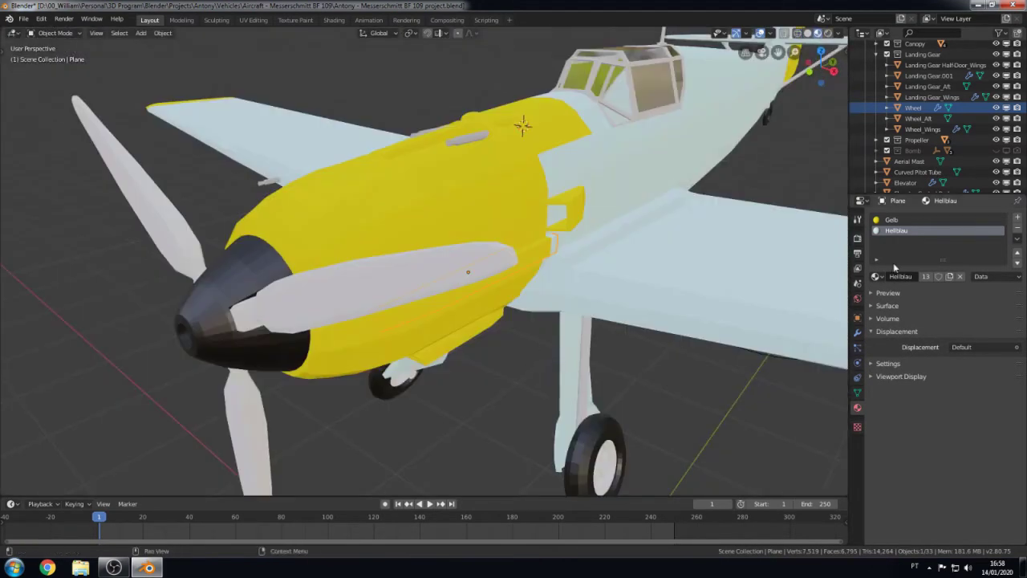
pyautogui.click(857, 331)
pyautogui.click(917, 216)
pyautogui.click(802, 328)
pyautogui.click(1013, 328)
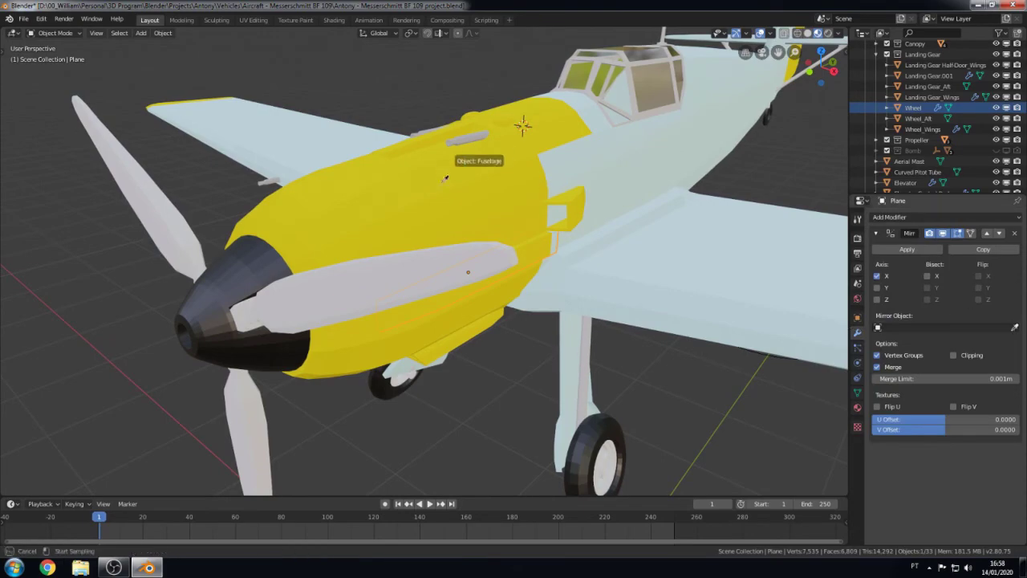
pyautogui.click(449, 151)
pyautogui.moveTo(450, 151)
pyautogui.mouseDown(button='middle')
pyautogui.moveTo(540, 191)
pyautogui.moveTo(500, 202)
pyautogui.moveTo(578, 245)
pyautogui.moveTo(543, 128)
pyautogui.moveTo(588, 238)
pyautogui.moveTo(514, 201)
pyautogui.moveTo(597, 101)
pyautogui.moveTo(473, 270)
pyautogui.mouseUp(button='middle')
pyautogui.scroll(-3, 473, 270)
pyautogui.scroll(5, 624, 207)
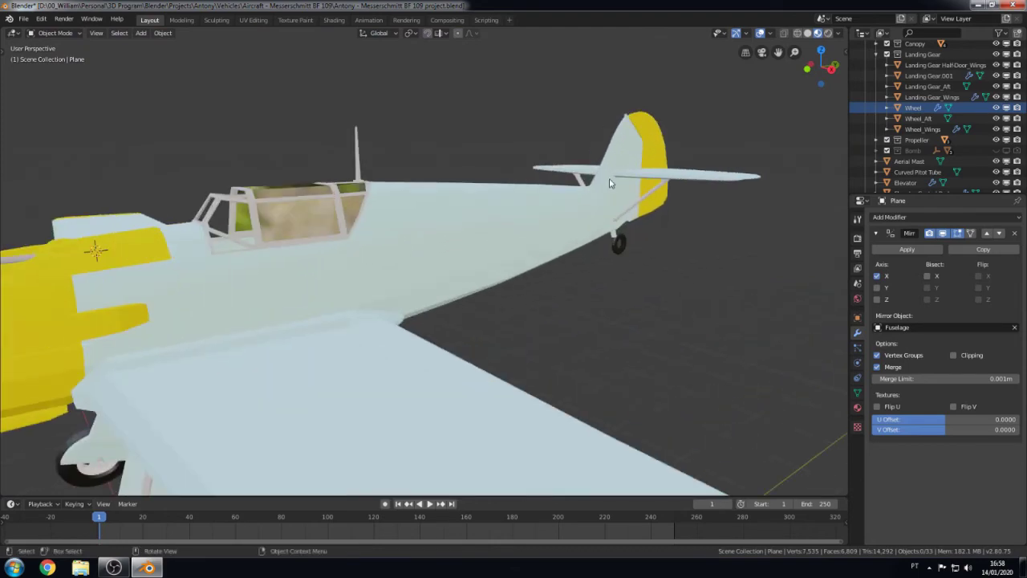
# Step: Snap the 3D cursor to the centre of the aft tail wheel
pyautogui.click(610, 184)
pyautogui.press('KP_3')
pyautogui.keyDown('shift'); pyautogui.moveTo(633, 191); pyautogui.dragTo(259, 165, button='middle'); pyautogui.keyUp('shift')
pyautogui.scroll(3, 202, 179)
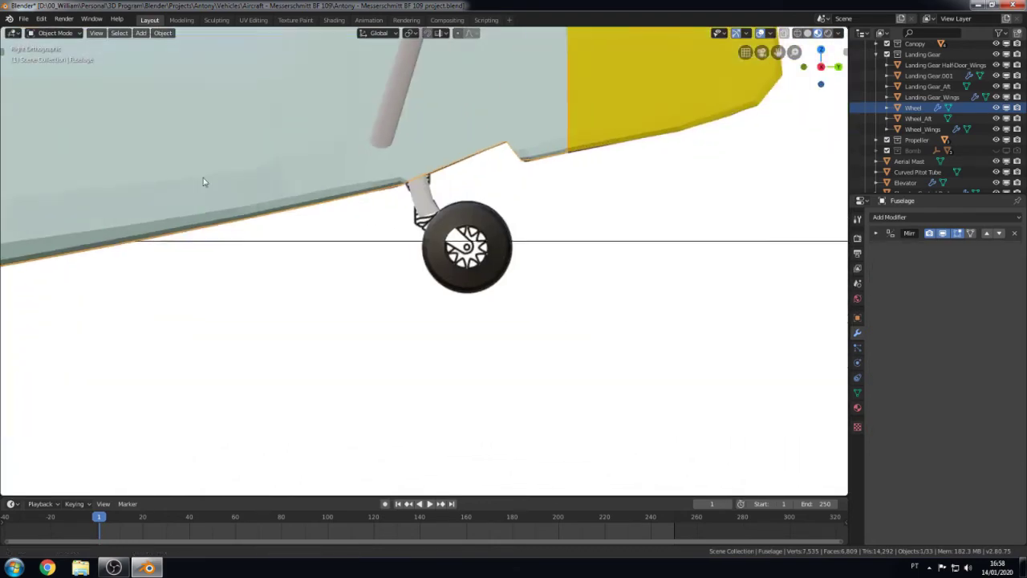
pyautogui.scroll(2, 409, 166)
pyautogui.scroll(-1, 409, 166)
pyautogui.click(408, 166)
pyautogui.scroll(-10, 408, 166)
pyautogui.scroll(12, 403, 163)
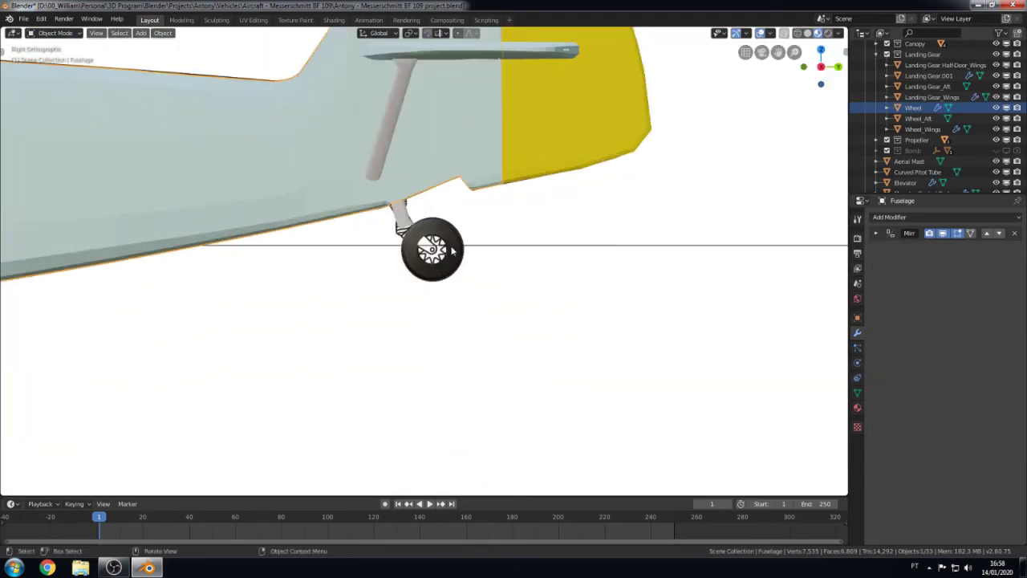
pyautogui.press('Tab')
pyautogui.hotkey('ctrl', 'Tab')
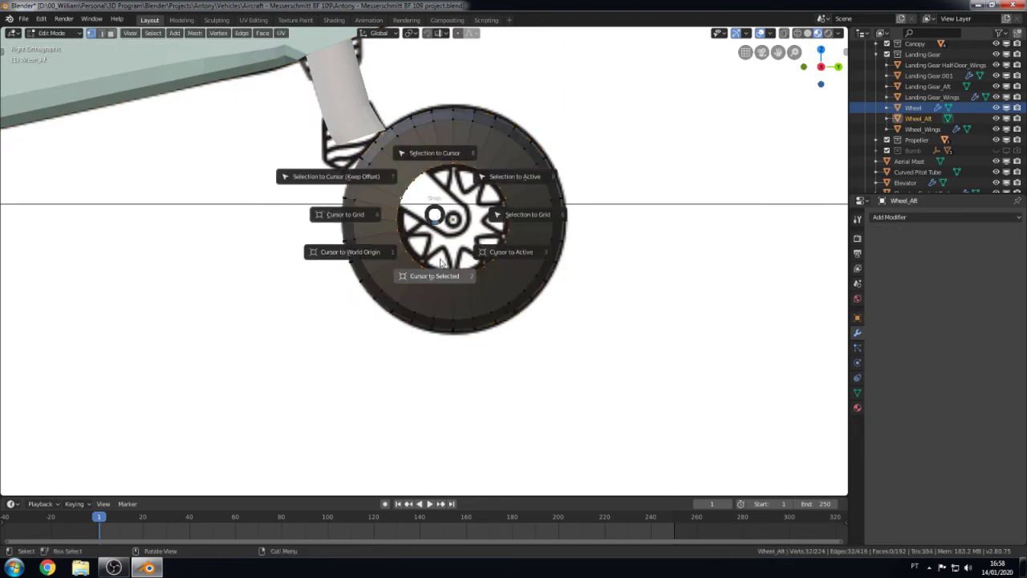
pyautogui.hotkey('shift', 'a')
# Step: Add a plane at the wheel hub, rotated sideways and scaled down, in wireframe view
pyautogui.click(572, 247)
pyautogui.scroll(-2, 571, 249)
pyautogui.press('r')
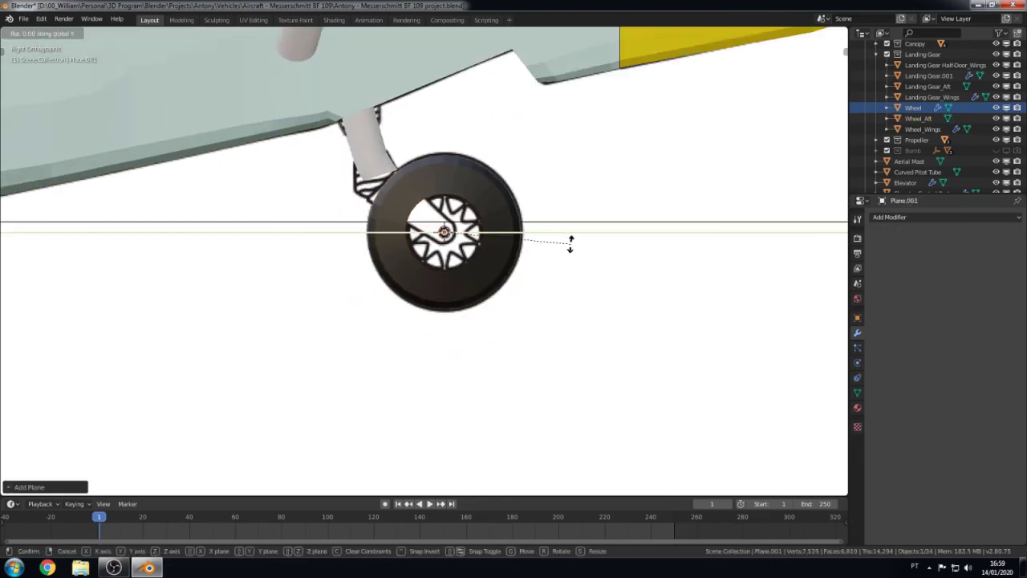
pyautogui.press('z')
pyautogui.click(481, 243)
pyautogui.press('s')
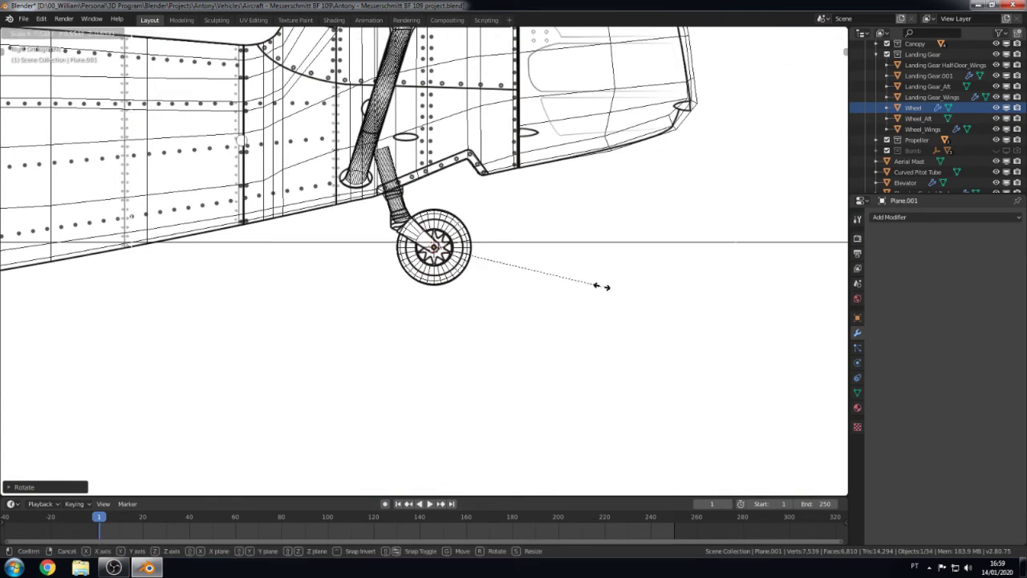
pyautogui.scroll(2, 578, 297)
pyautogui.scroll(2, 642, 324)
pyautogui.click(688, 272)
# Step: Rotate the plane to line up with the tail-wheel strut
pyautogui.press('s')
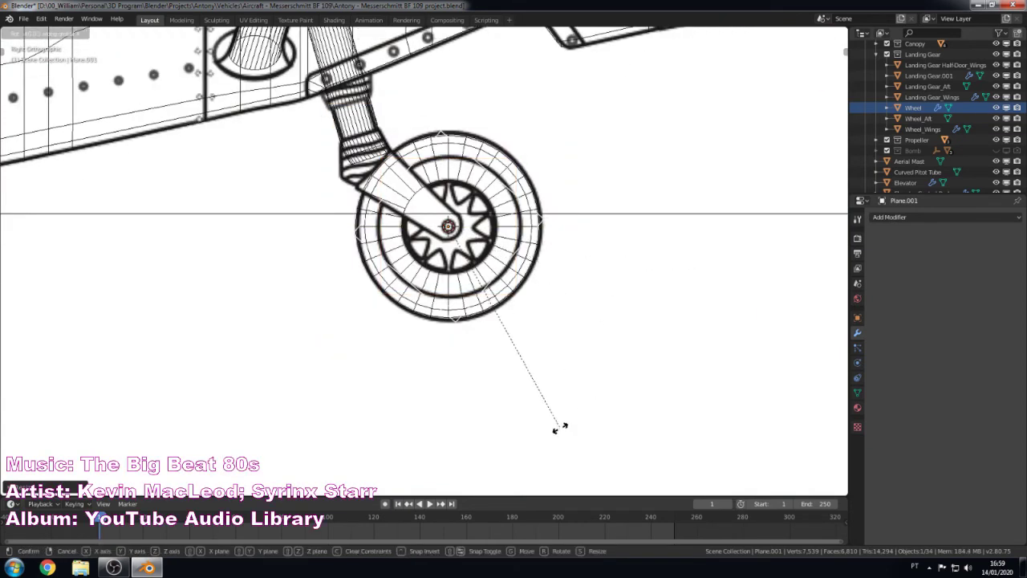
pyautogui.press('Escape')
pyautogui.press('s')
pyautogui.press('r')
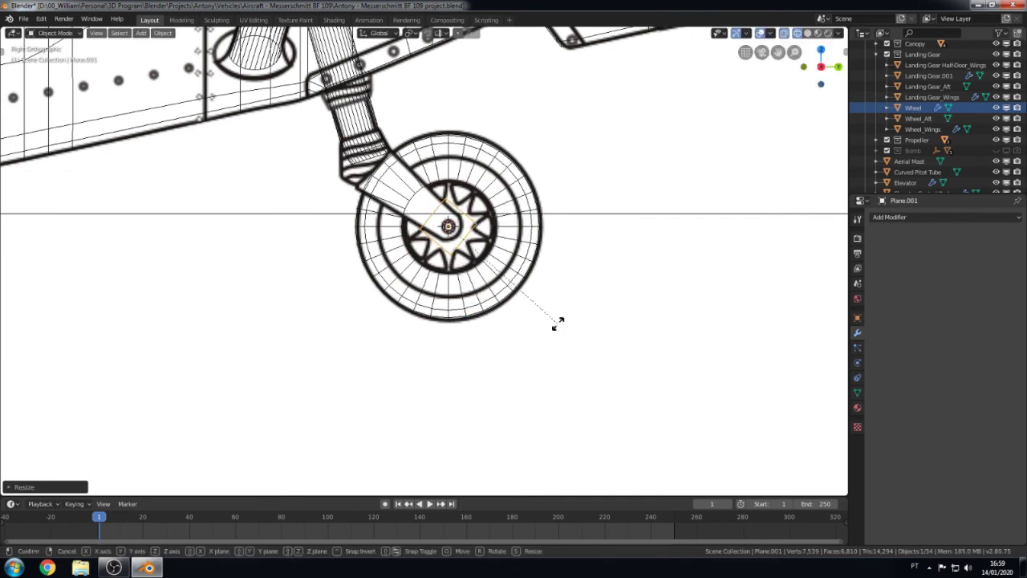
pyautogui.click(559, 306)
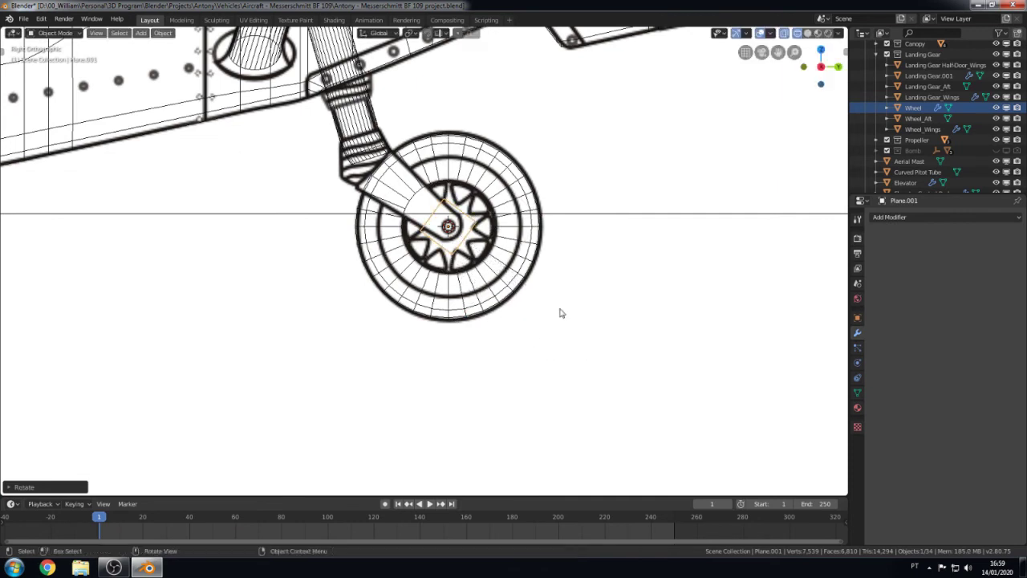
# Step: Move the plate's top vertices up toward the strut and taper its width
pyautogui.press('Tab')
pyautogui.press('Escape')
pyautogui.press('g')
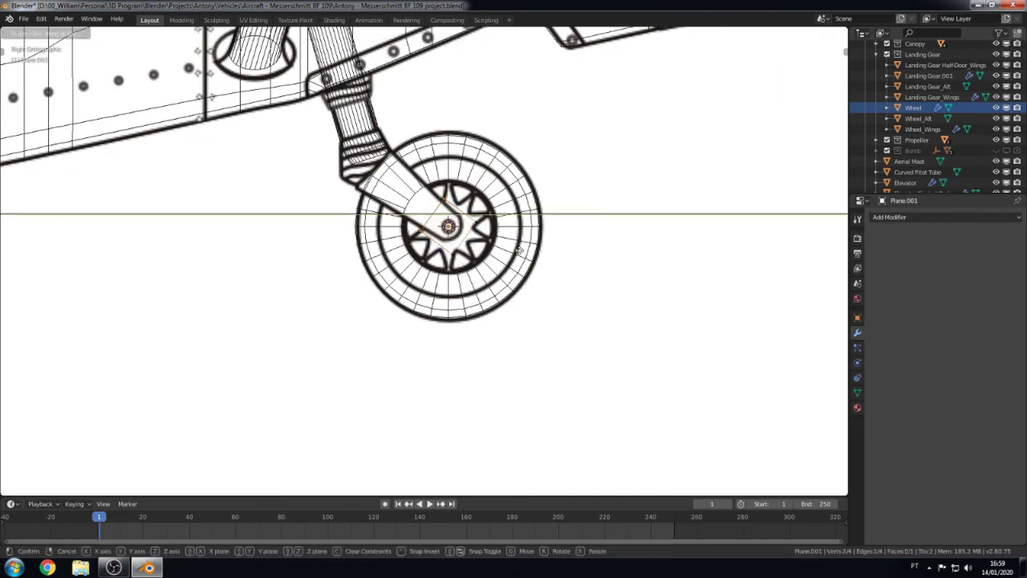
pyautogui.hotkey('shift', 'x')
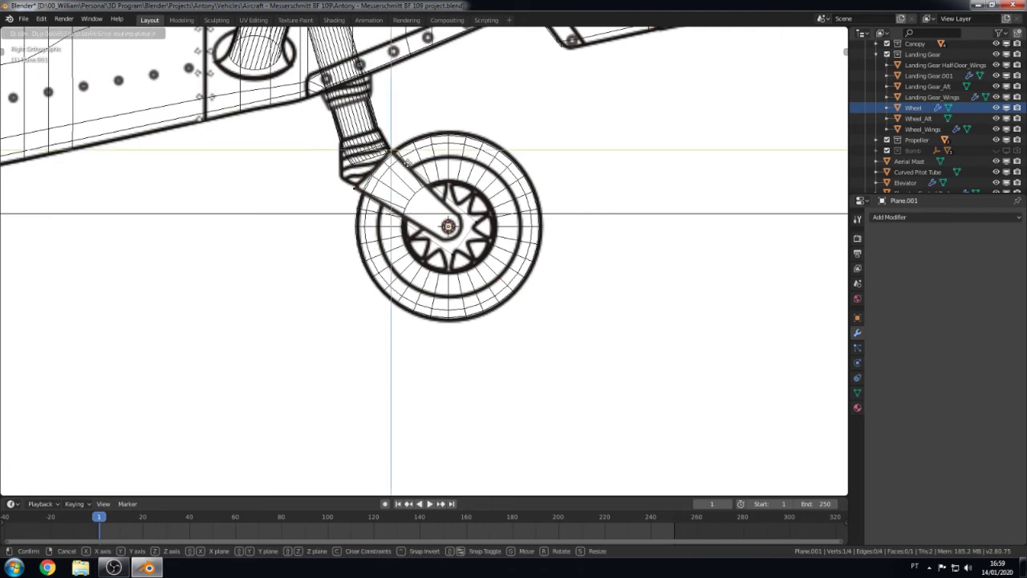
pyautogui.click(405, 159)
pyautogui.press('s')
pyautogui.click(642, 241)
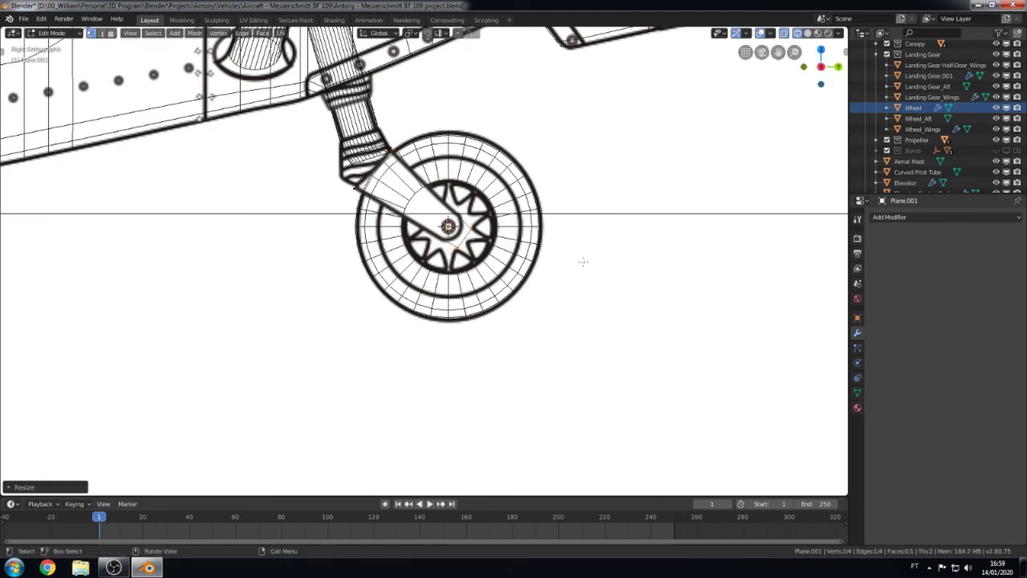
pyautogui.press('g')
pyautogui.press('g')
pyautogui.click(582, 252)
# Step: Extrude and scale the plate's end edge into a rounded end at the hub
pyautogui.scroll(3, 602, 263)
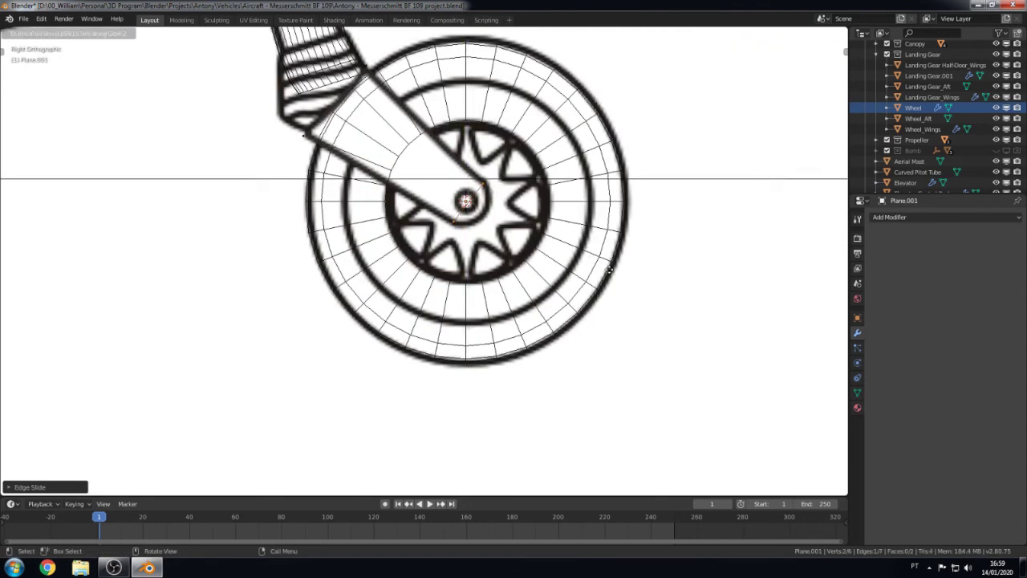
pyautogui.press('e')
pyautogui.press('s')
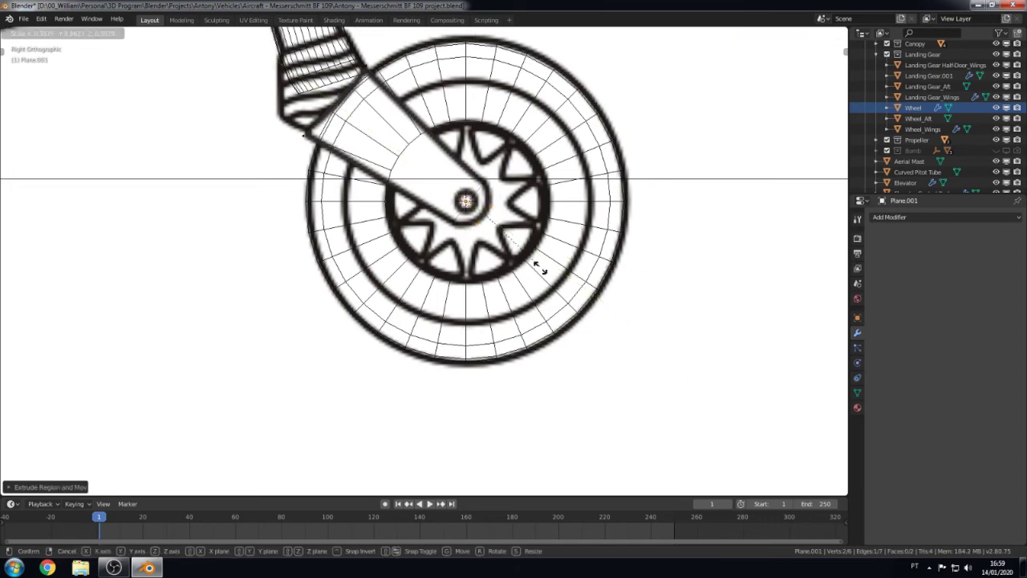
pyautogui.click(540, 269)
pyautogui.hotkey('ctrl', 'r')
# Step: Orbit around the finished fork plate and switch to orthographic view
pyautogui.press('Tab')
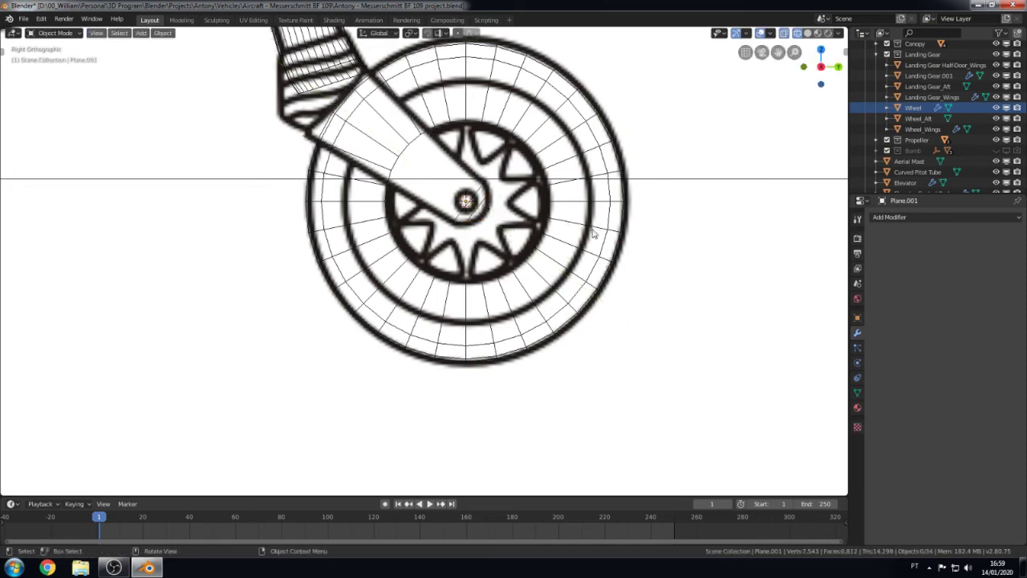
pyautogui.scroll(-3, 591, 230)
pyautogui.press('`')
pyautogui.moveTo(592, 300)
pyautogui.mouseDown(button='middle')
pyautogui.moveTo(517, 295)
pyautogui.moveTo(470, 236)
pyautogui.moveTo(362, 236)
pyautogui.mouseUp(button='middle')
pyautogui.scroll(2, 517, 291)
pyautogui.press('KP_5')
# Step: Move the fork plate along X to sit beside the tail wheel
pyautogui.press('KP_Decimal')
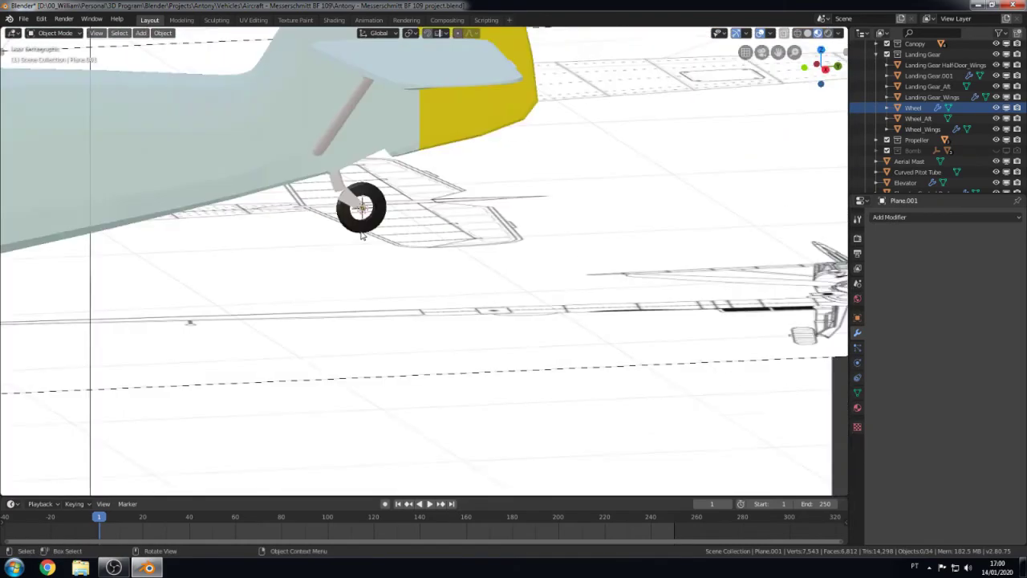
pyautogui.scroll(-2, 355, 366)
pyautogui.scroll(-2, 354, 366)
pyautogui.scroll(3, 350, 366)
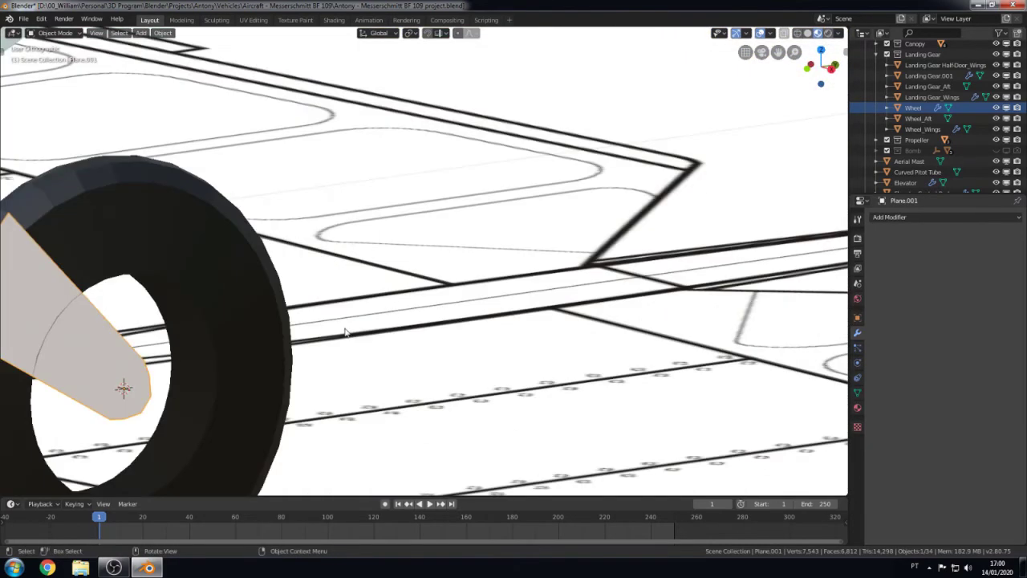
pyautogui.scroll(3, 351, 366)
pyautogui.press('g')
pyautogui.press('x')
pyautogui.click(512, 285)
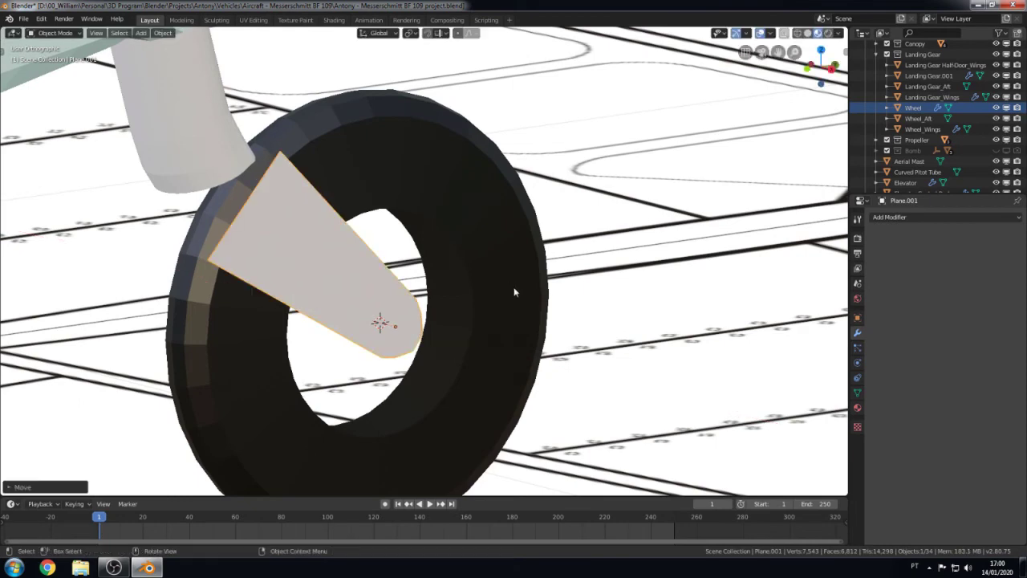
# Step: Add a Mirror modifier across the Fuselage with Clipping turned on
pyautogui.click(947, 217)
pyautogui.click(807, 323)
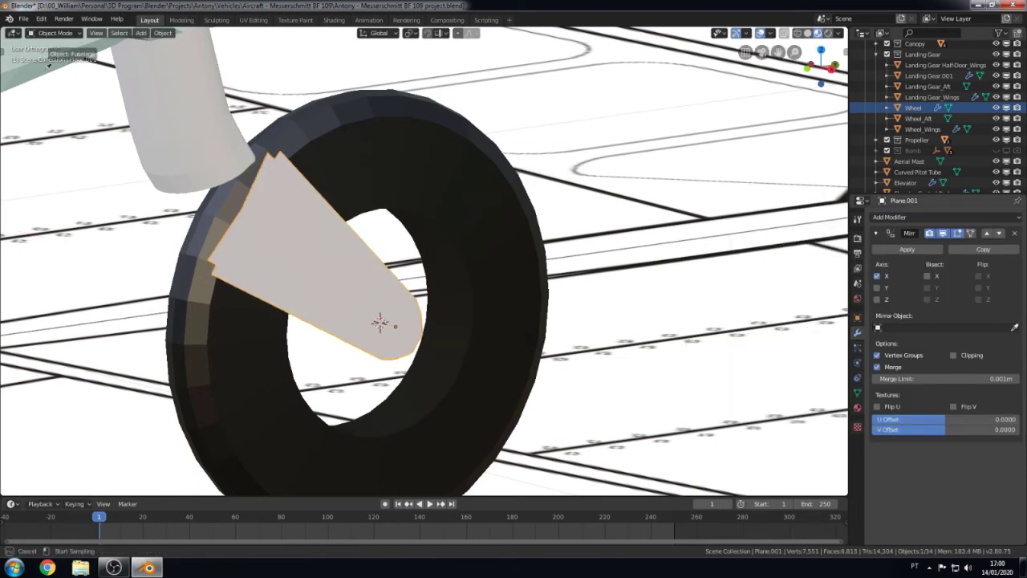
pyautogui.scroll(-8, 270, 243)
pyautogui.click(272, 244)
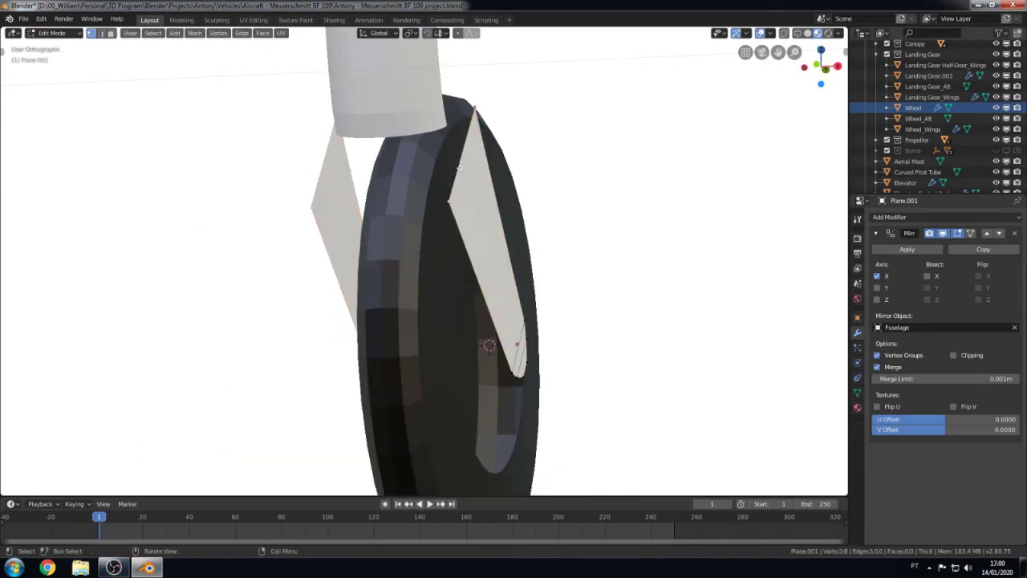
pyautogui.click(953, 355)
# Step: Extrude the plate's top edge to the centre, joining both fork arms
pyautogui.press('Tab')
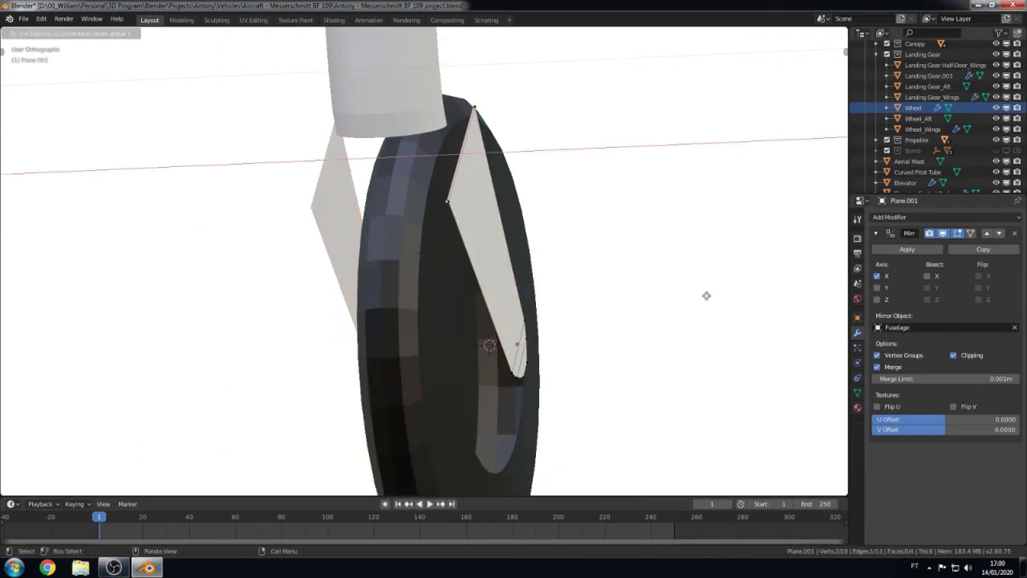
pyautogui.press('Tab')
pyautogui.press('Tab')
pyautogui.press('Tab')
pyautogui.press('Tab')
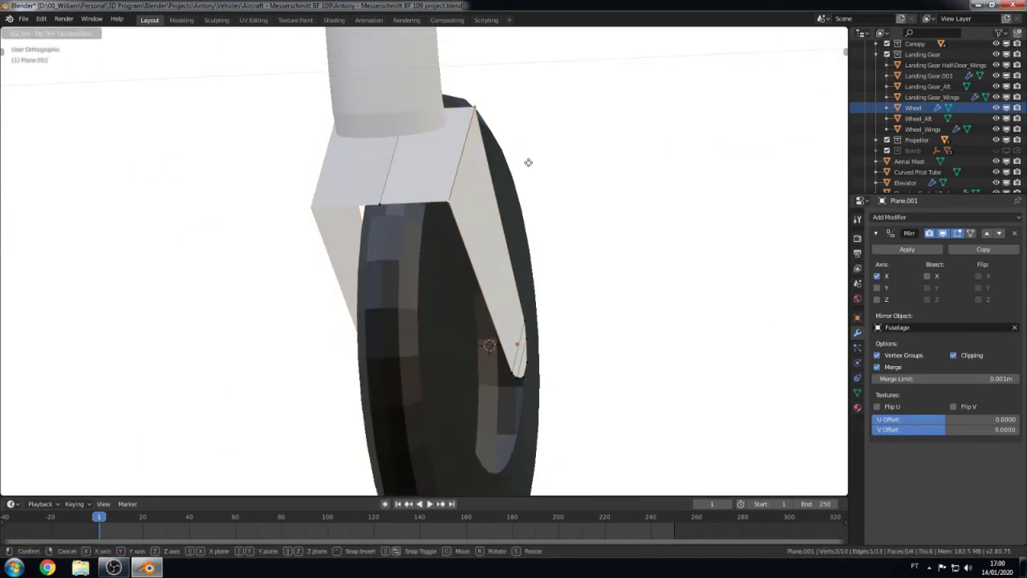
pyautogui.press('Tab')
pyautogui.press('Tab')
pyautogui.scroll(-3, 580, 238)
pyautogui.press('KP_3')
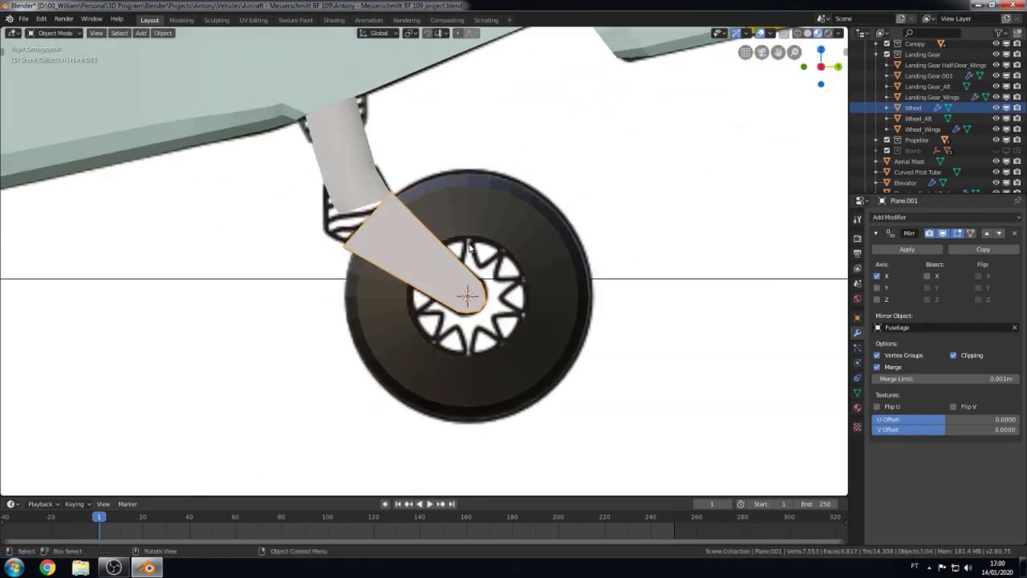
pyautogui.click(371, 199)
pyautogui.press('Tab')
# Step: Move the strut's bottom ring and extrude it down toward the fork
pyautogui.scroll(1, 417, 225)
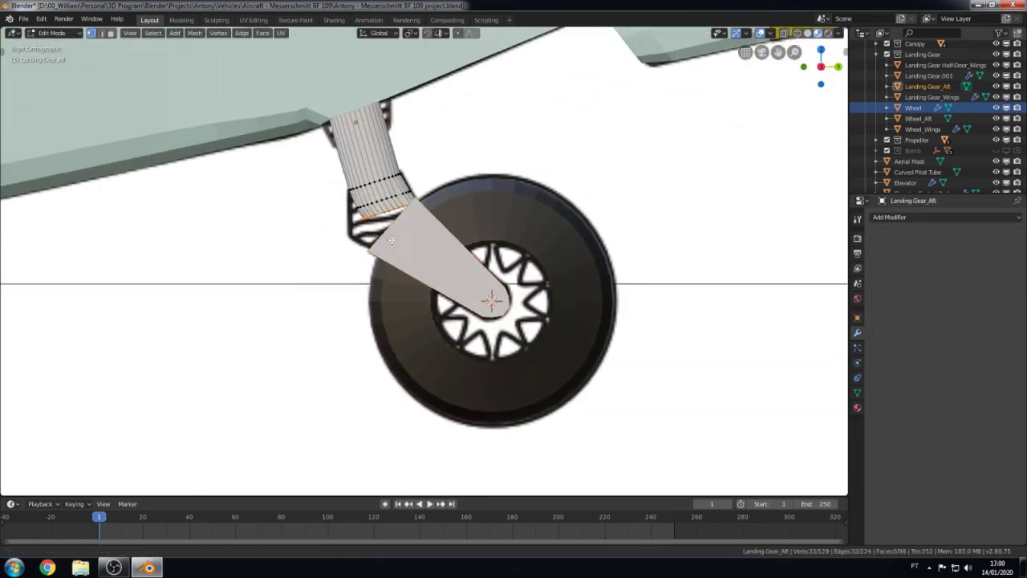
pyautogui.scroll(3, 449, 245)
pyautogui.press('g')
pyautogui.click(455, 249)
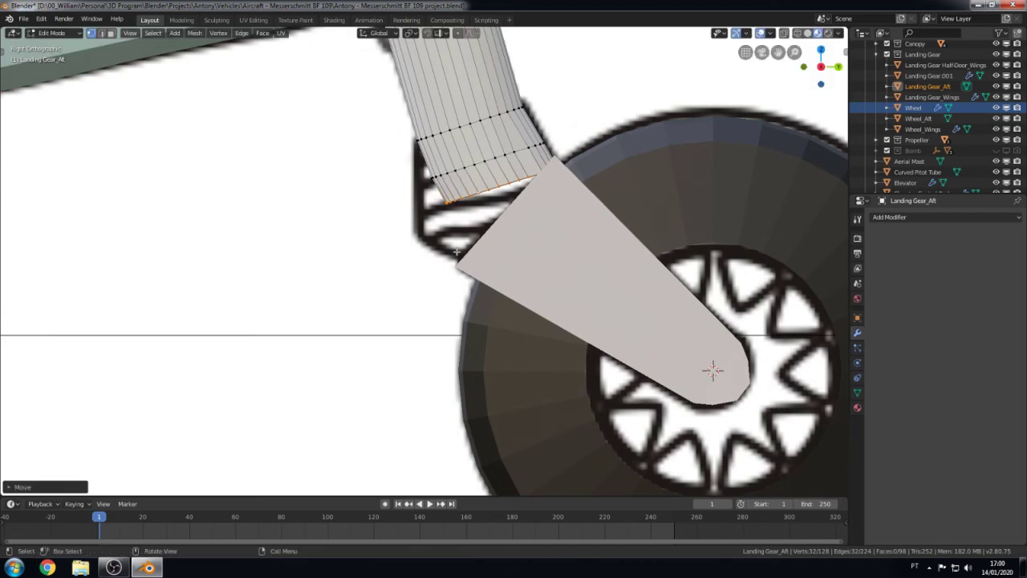
pyautogui.press('e')
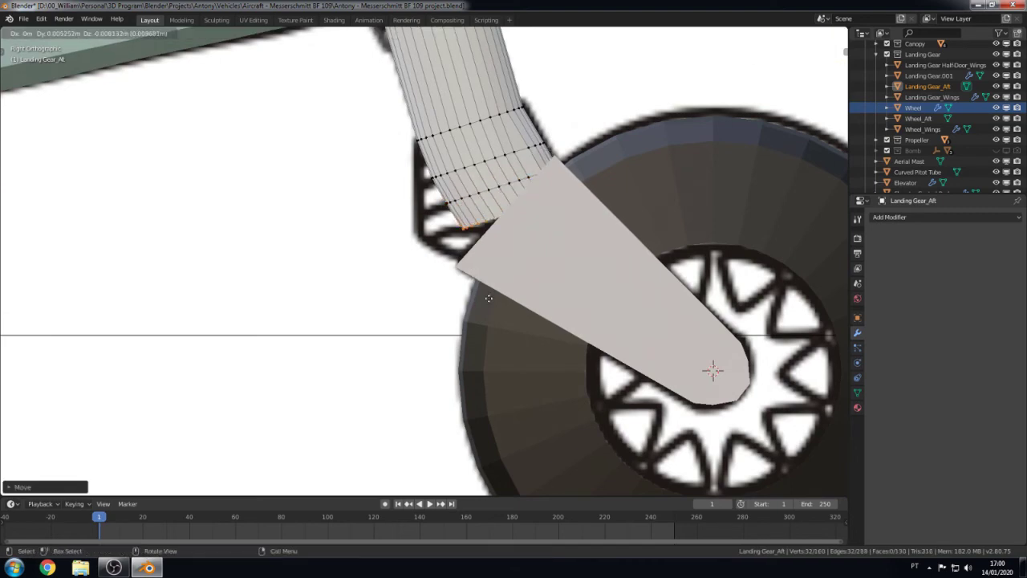
pyautogui.click(495, 309)
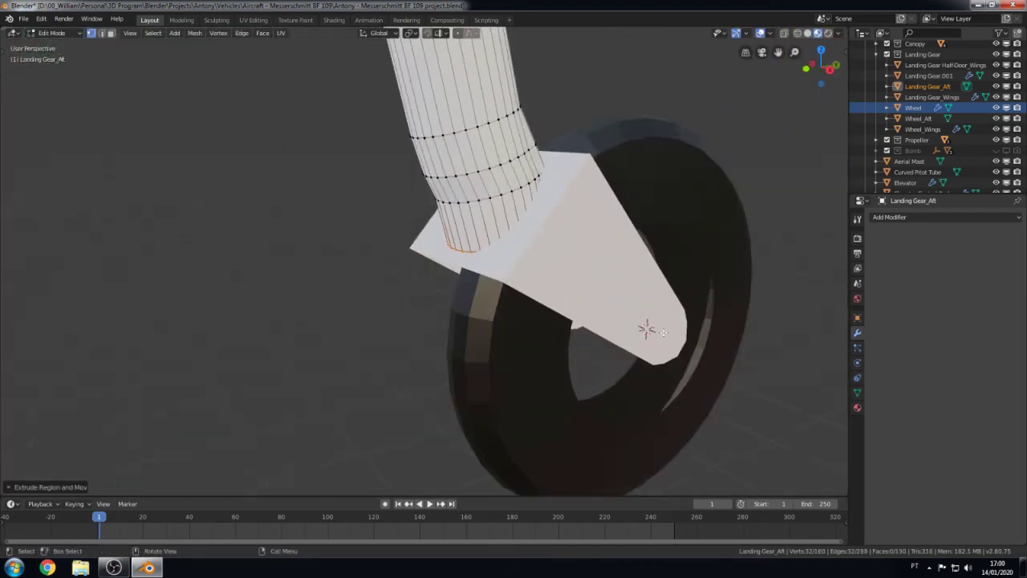
pyautogui.press('z')
pyautogui.click(585, 332)
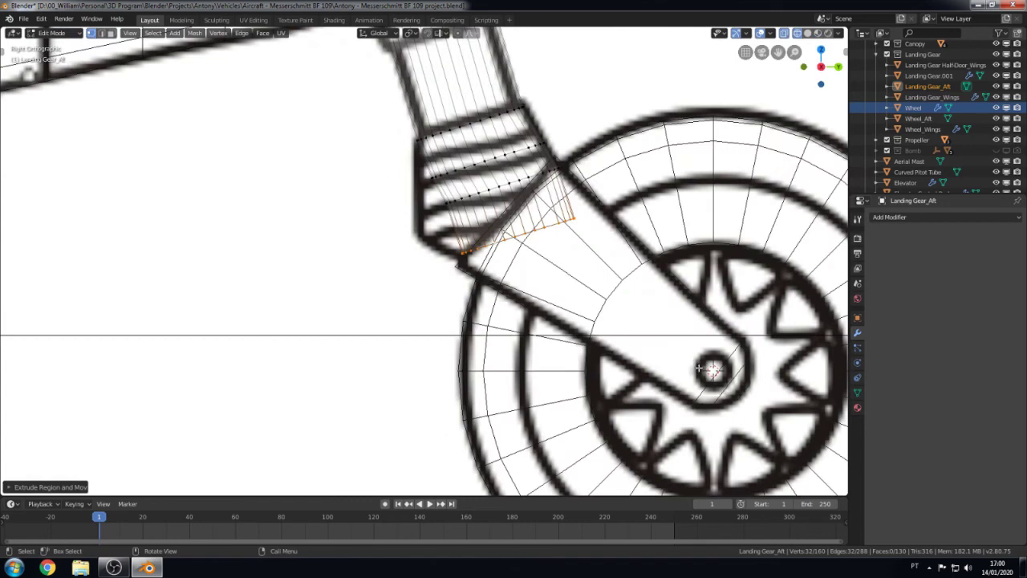
# Step: Slide the strut's edge loops and tilt the bottom loop to meet the fork
pyautogui.press('g')
pyautogui.press('g')
pyautogui.click(707, 283)
pyautogui.press('g')
pyautogui.press('g')
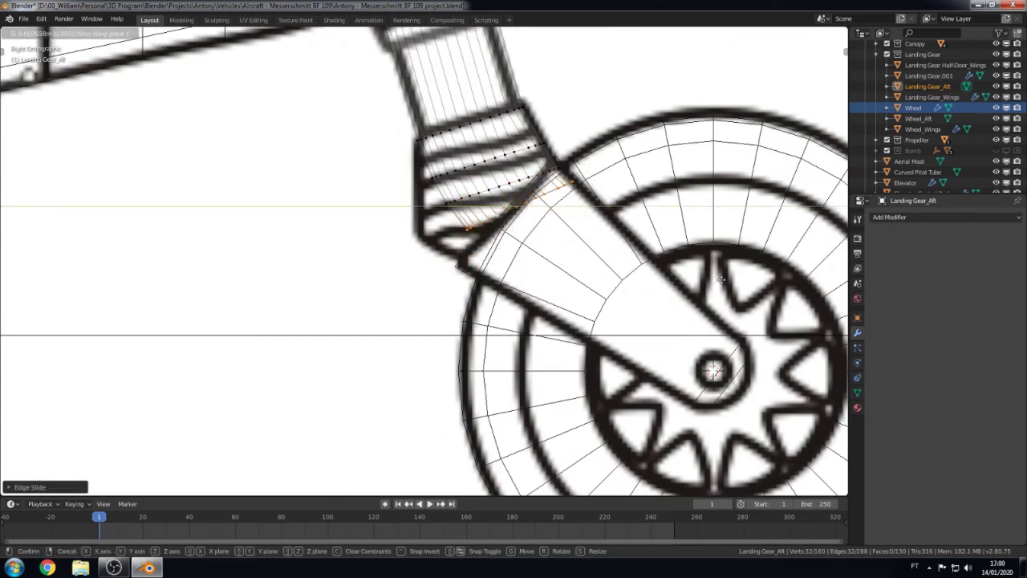
pyautogui.click(706, 298)
pyautogui.press('g')
pyautogui.press('z')
pyautogui.press('r')
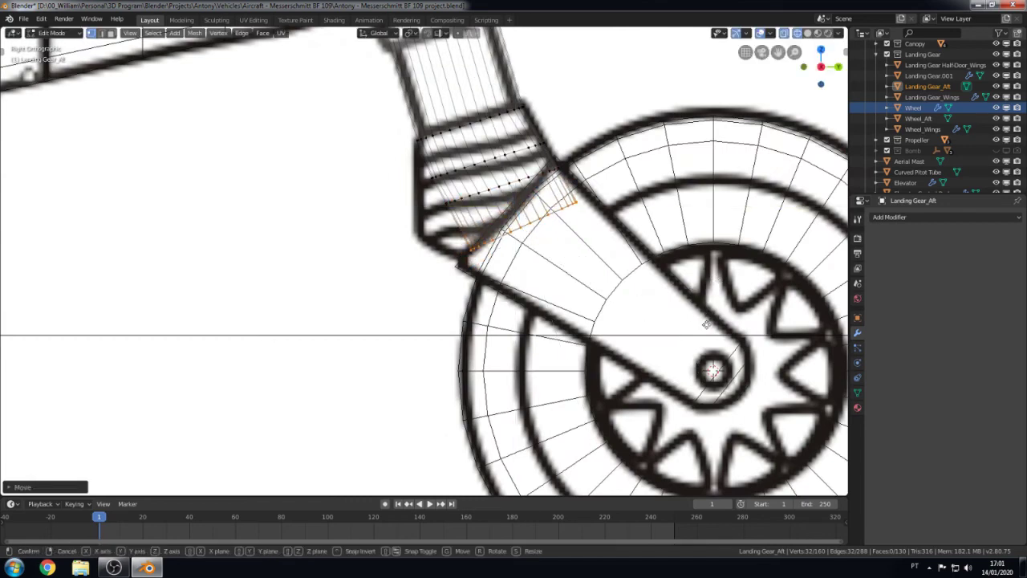
pyautogui.click(669, 229)
# Step: Shift the fork's top edges vertically along Z
pyautogui.press('g')
pyautogui.press('g')
pyautogui.click(663, 223)
pyautogui.press('g')
pyautogui.press('g')
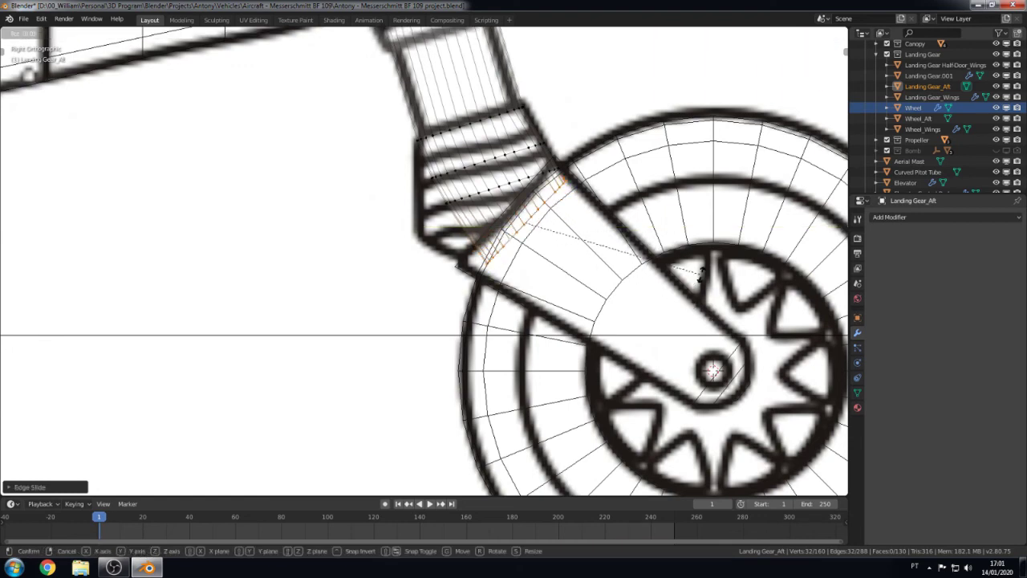
pyautogui.press('Escape')
pyautogui.hotkey('ctrl', 'z')
pyautogui.press('g')
pyautogui.press('z')
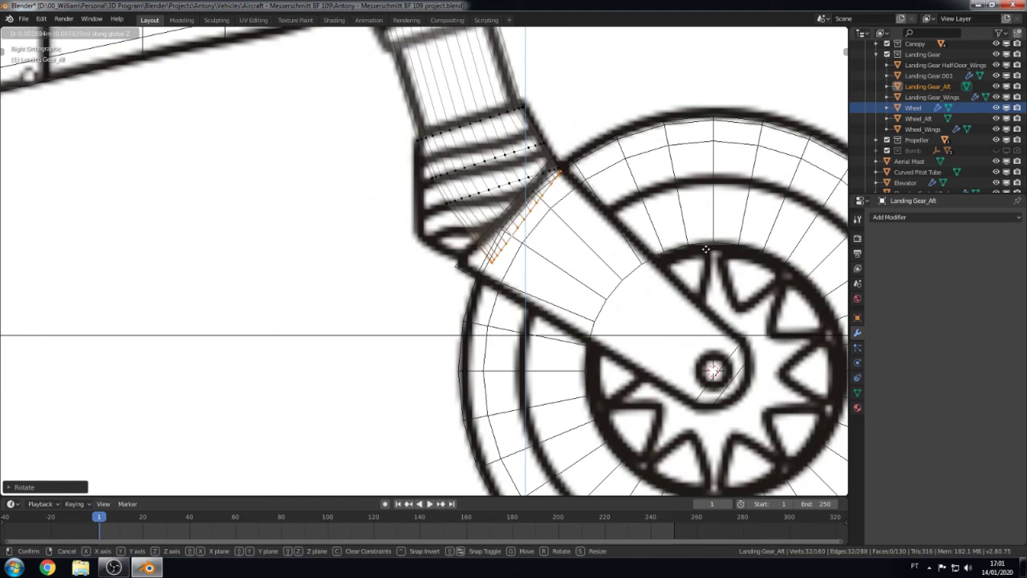
pyautogui.click(459, 183)
# Step: Slide and scale the fork-top edge loop to finish the strut joint
pyautogui.keyDown('alt'); pyautogui.click(482, 191); pyautogui.keyUp('alt')
pyautogui.press('g')
pyautogui.press('g')
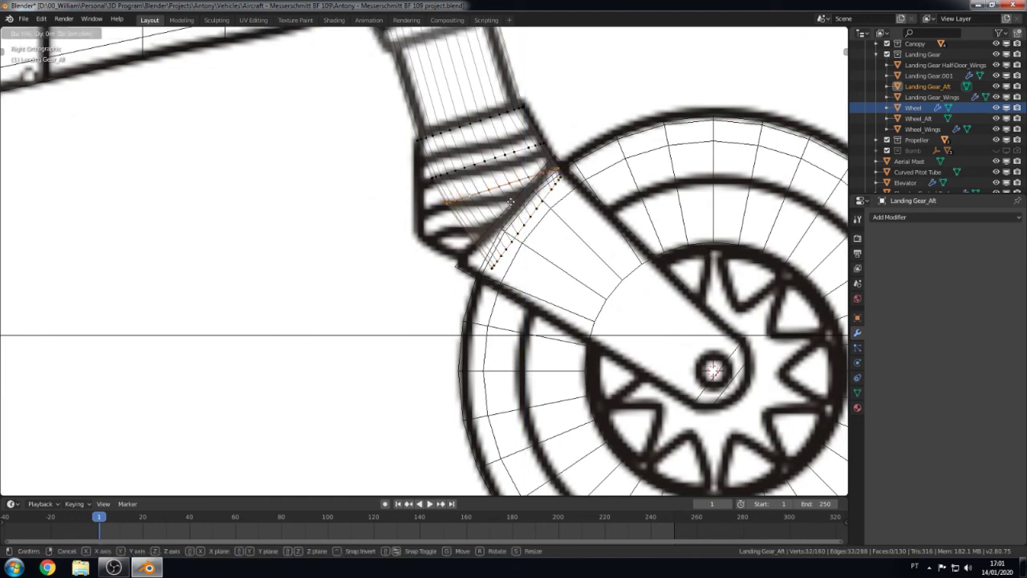
pyautogui.click(674, 201)
pyautogui.press('s')
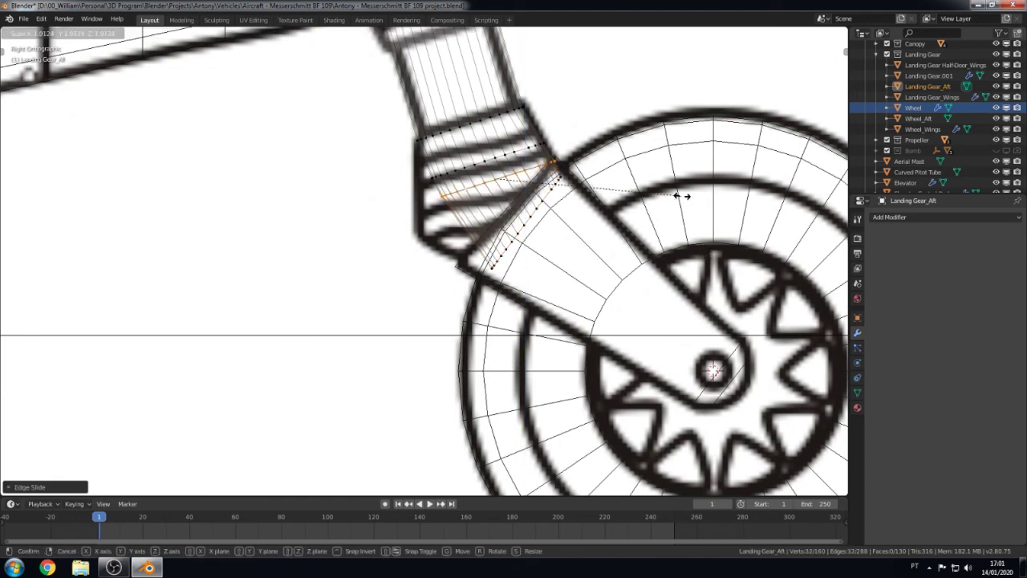
pyautogui.click(678, 196)
pyautogui.scroll(-5, 637, 218)
pyautogui.press('Tab')
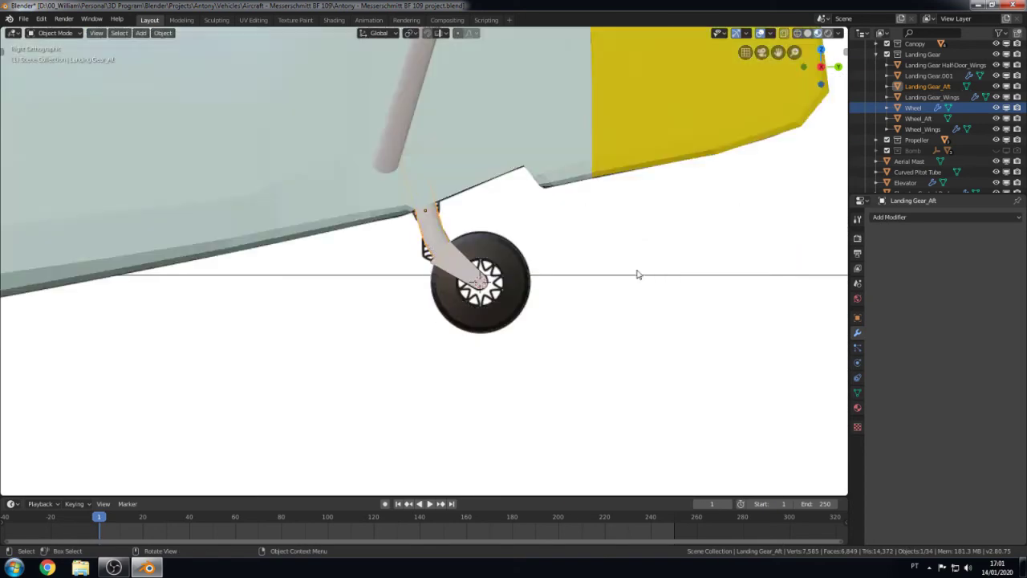
pyautogui.scroll(-3, 637, 217)
pyautogui.scroll(-3, 321, 288)
pyautogui.moveTo(321, 289); pyautogui.dragTo(394, 264, button='middle')
# Step: Select the tail wheel Wheel_Aft and switch the viewport to wireframe display
pyautogui.click(394, 264)
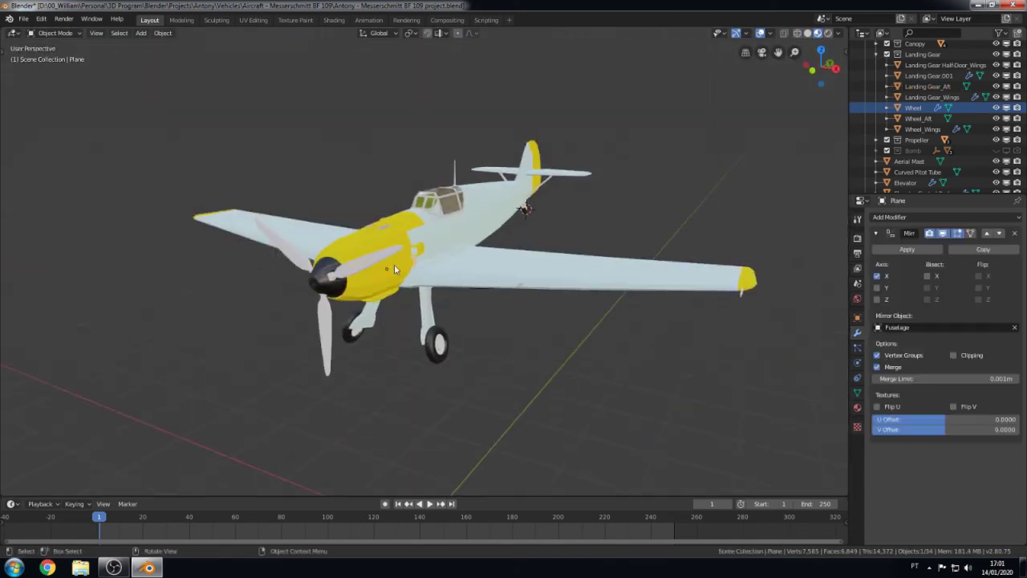
pyautogui.click(423, 234)
pyautogui.moveTo(423, 234)
pyautogui.mouseDown(button='middle')
pyautogui.moveTo(468, 260)
pyautogui.moveTo(351, 276)
pyautogui.mouseUp(button='middle')
pyautogui.scroll(3, 488, 288)
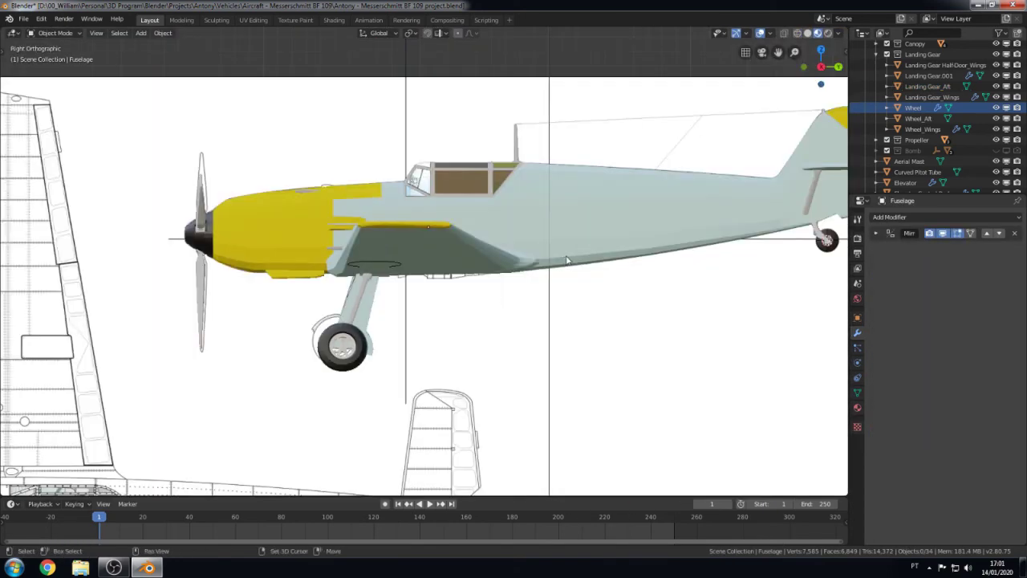
pyautogui.scroll(5, 352, 276)
pyautogui.scroll(3, 352, 276)
pyautogui.click(340, 256)
pyautogui.hotkey('shift', 'z')
# Step: In Edit Mode, circle-select the ring of hub vertices on the tail wheel
pyautogui.press('Tab')
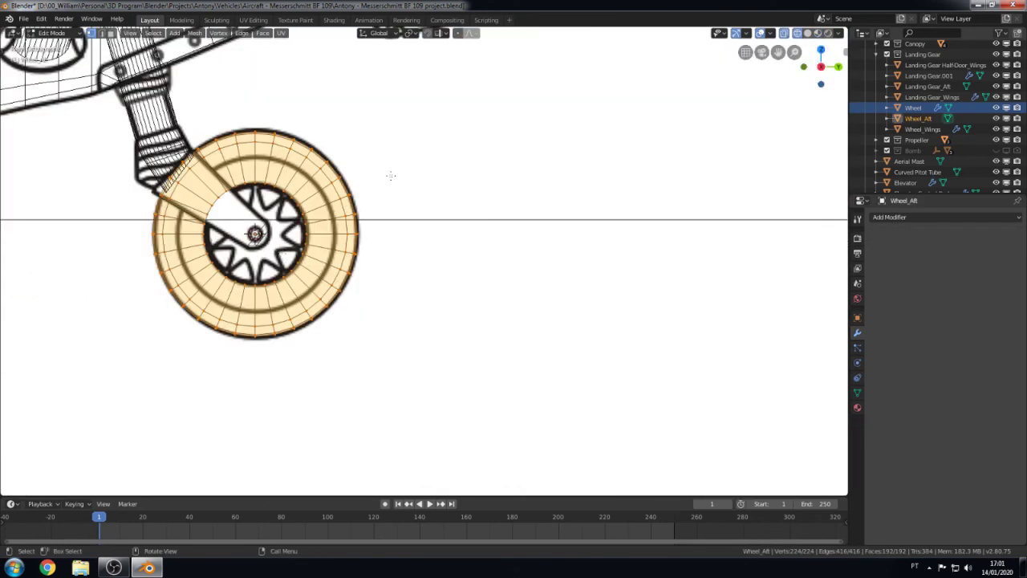
pyautogui.hotkey('alt', 'a')
pyautogui.press('c')
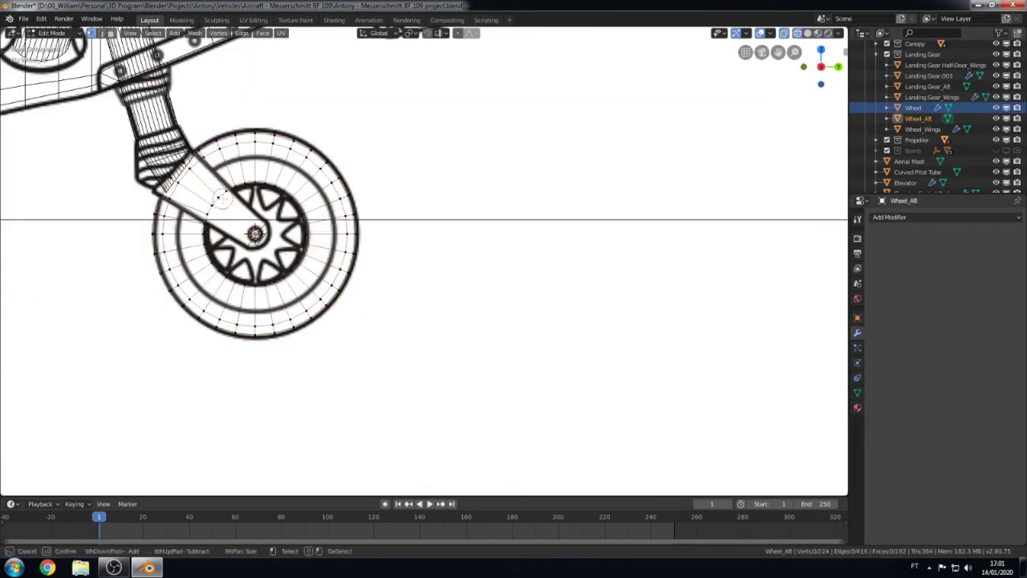
pyautogui.moveTo(255, 232); pyautogui.dragTo(258, 234)
pyautogui.press('Escape')
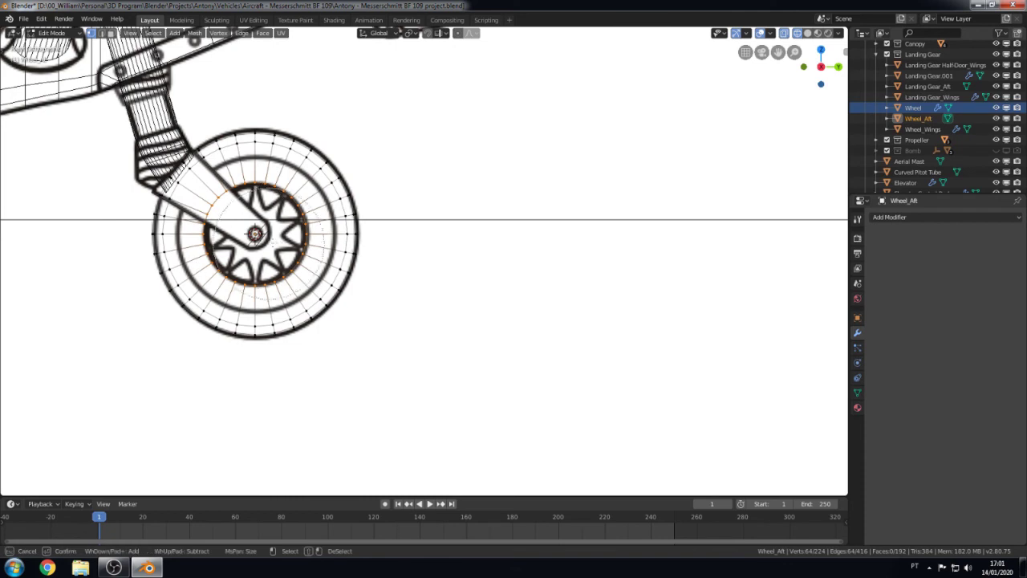
pyautogui.press('c')
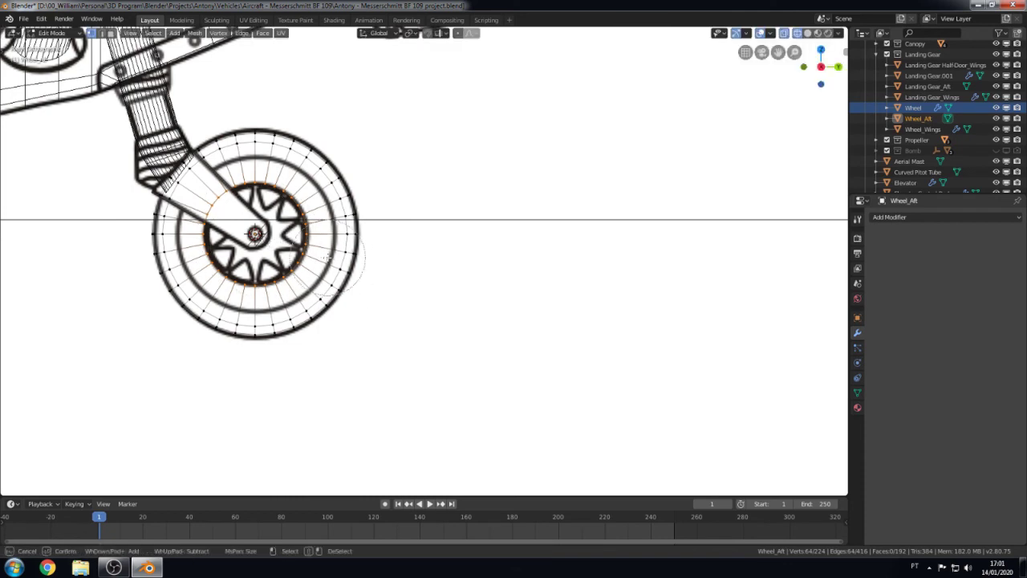
# Step: Add an 18-vertex circle mesh at the tail-wheel hub
pyautogui.press('Tab')
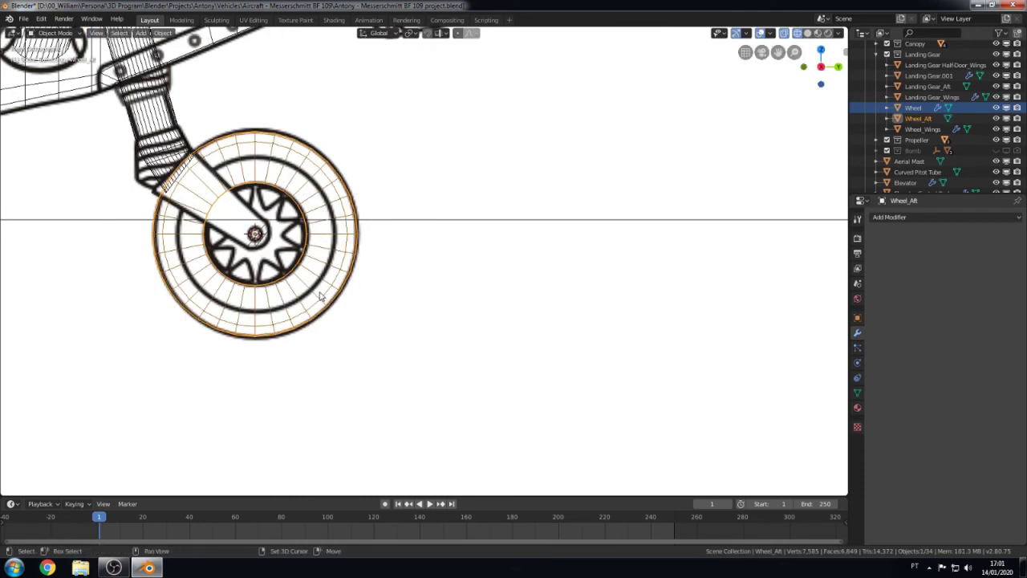
pyautogui.hotkey('shift', 'a')
pyautogui.click(368, 314)
# Step: Scale the new circle and rotate it sideways to face the wheel hub
pyautogui.click(29, 487)
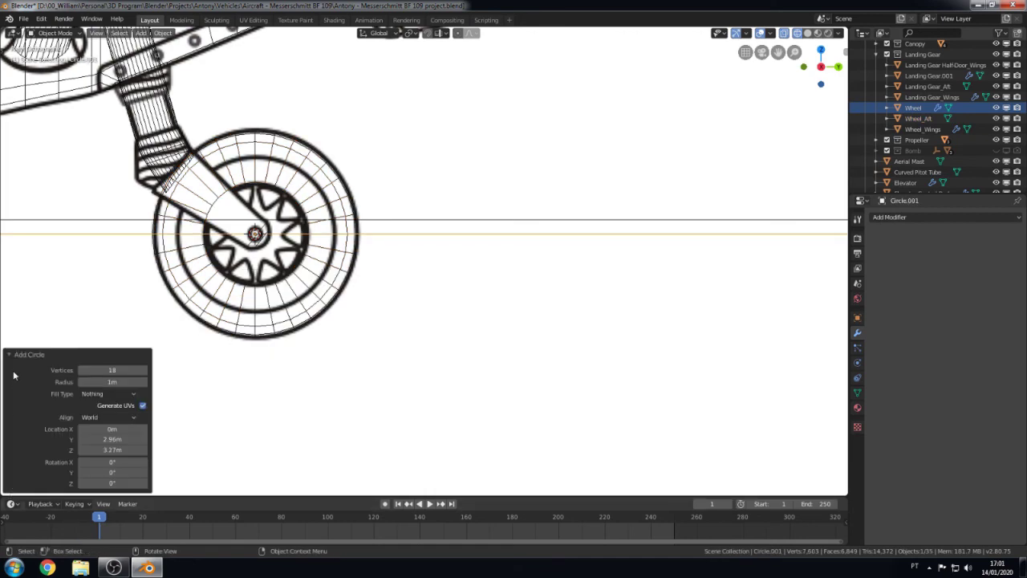
pyautogui.press('s')
pyautogui.click(394, 315)
pyautogui.press('r')
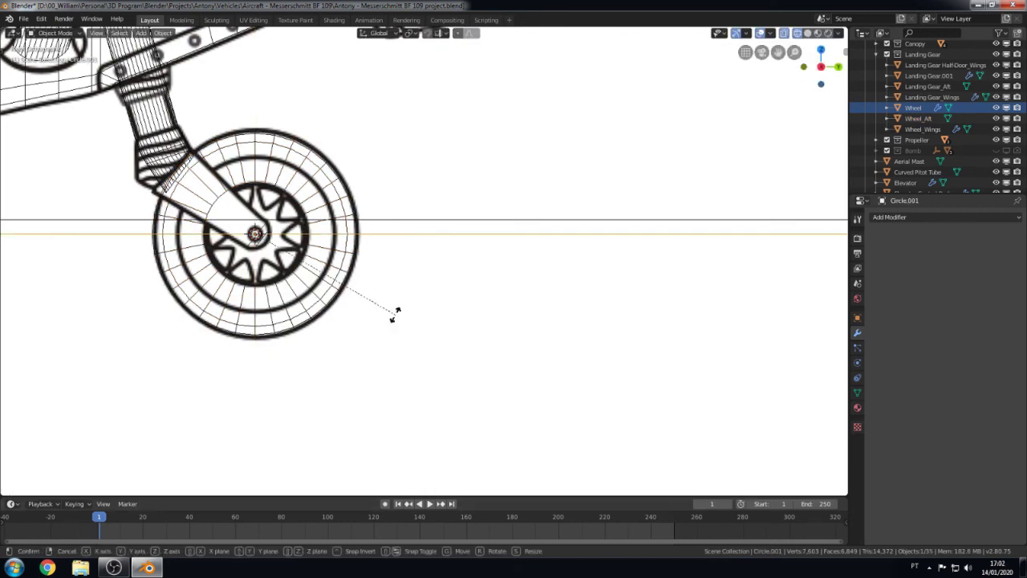
pyautogui.click(396, 319)
pyautogui.scroll(-6, 597, 328)
# Step: In Edit Mode, shrink the circle until it fits the tail-wheel hub
pyautogui.press('Tab')
pyautogui.press('s')
pyautogui.click(589, 342)
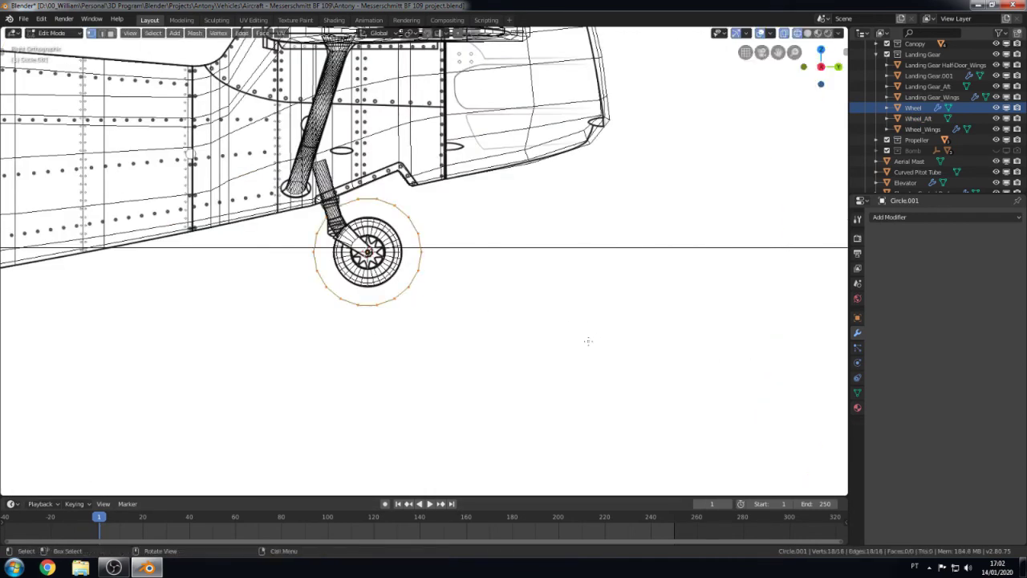
pyautogui.press('s')
pyautogui.click(470, 307)
pyautogui.scroll(8, 429, 312)
pyautogui.keyDown('shift'); pyautogui.moveTo(430, 312); pyautogui.dragTo(608, 305, button='middle'); pyautogui.keyUp('shift')
pyautogui.press('s')
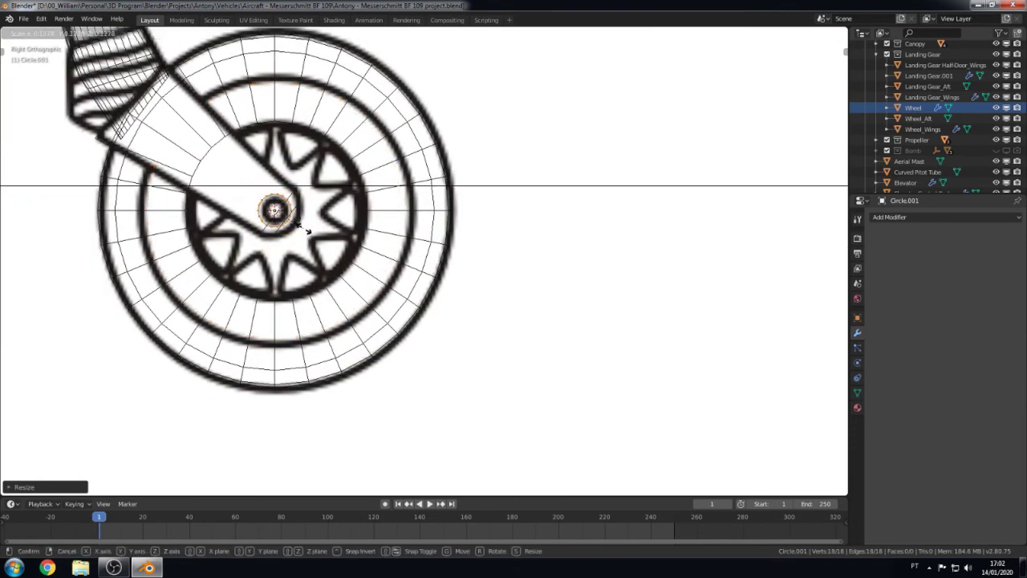
pyautogui.click(308, 230)
pyautogui.moveTo(307, 230); pyautogui.dragTo(388, 271, button='middle')
# Step: Add a Mirror modifier to the circle
pyautogui.press('Tab')
pyautogui.click(895, 217)
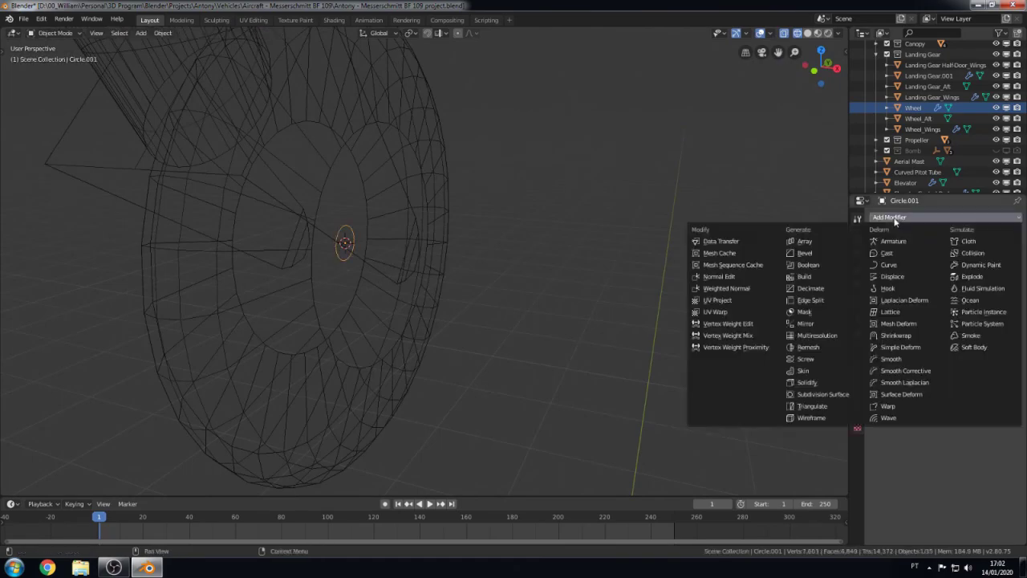
pyautogui.click(812, 325)
# Step: Extrude the circle along X into a tube through the wheel hub
pyautogui.press('Tab')
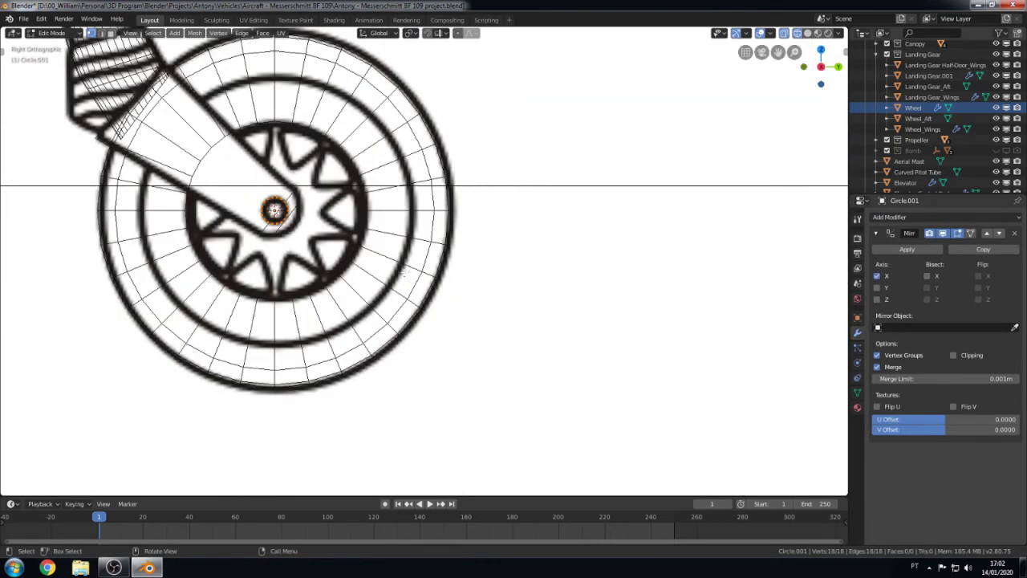
pyautogui.moveTo(472, 277); pyautogui.dragTo(425, 309, button='middle')
pyautogui.press('e')
pyautogui.press('x')
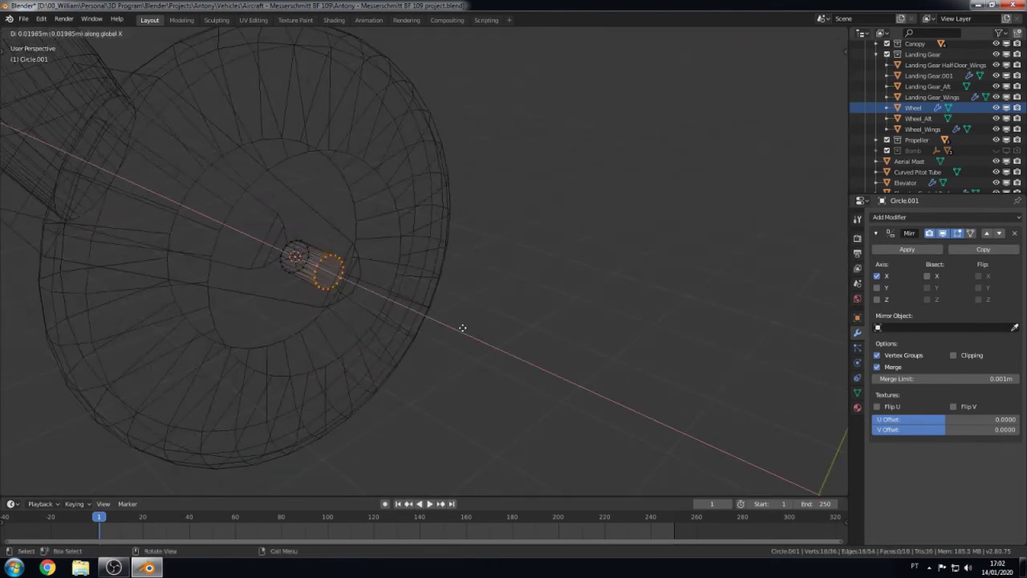
pyautogui.click(481, 339)
pyautogui.hotkey('shift', 'z')
pyautogui.moveTo(474, 362); pyautogui.dragTo(554, 360, button='middle')
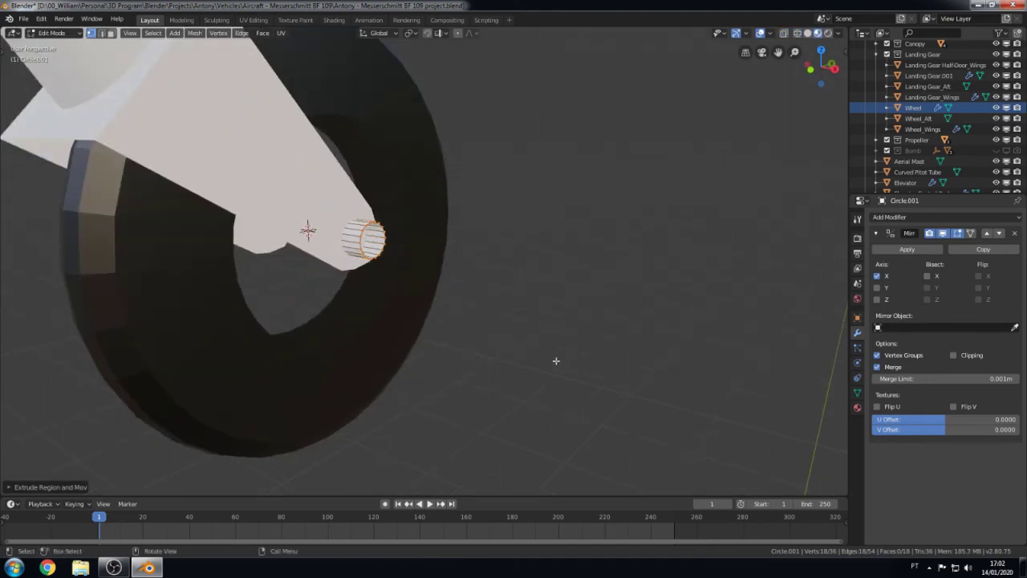
# Step: Move the axle end along X to set its length, then check both sides
pyautogui.press('g')
pyautogui.press('x')
pyautogui.click(546, 355)
pyautogui.press('Tab')
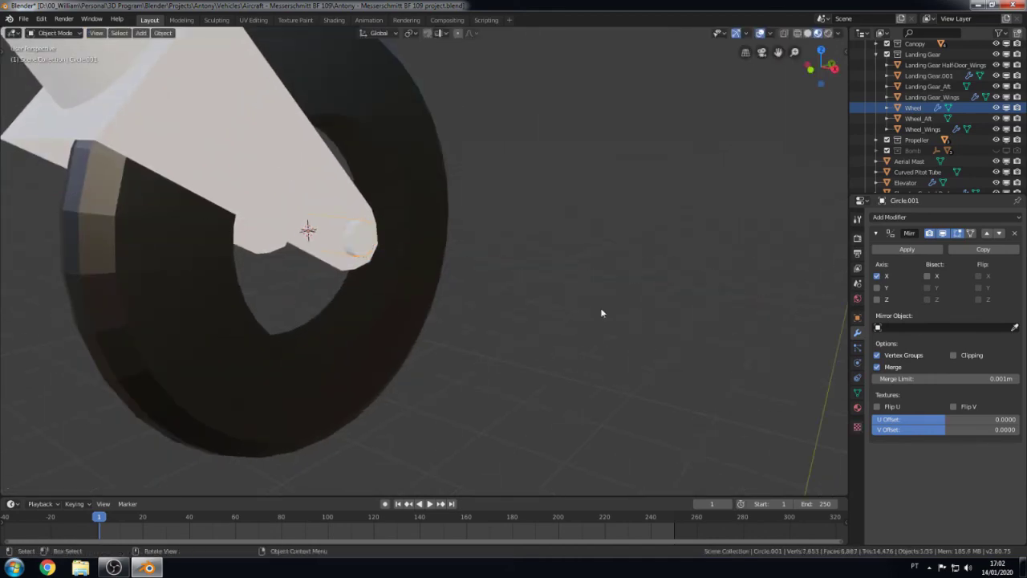
pyautogui.moveTo(600, 310)
pyautogui.mouseDown(button='middle')
pyautogui.moveTo(447, 303)
pyautogui.moveTo(883, 301)
pyautogui.mouseUp(button='middle')
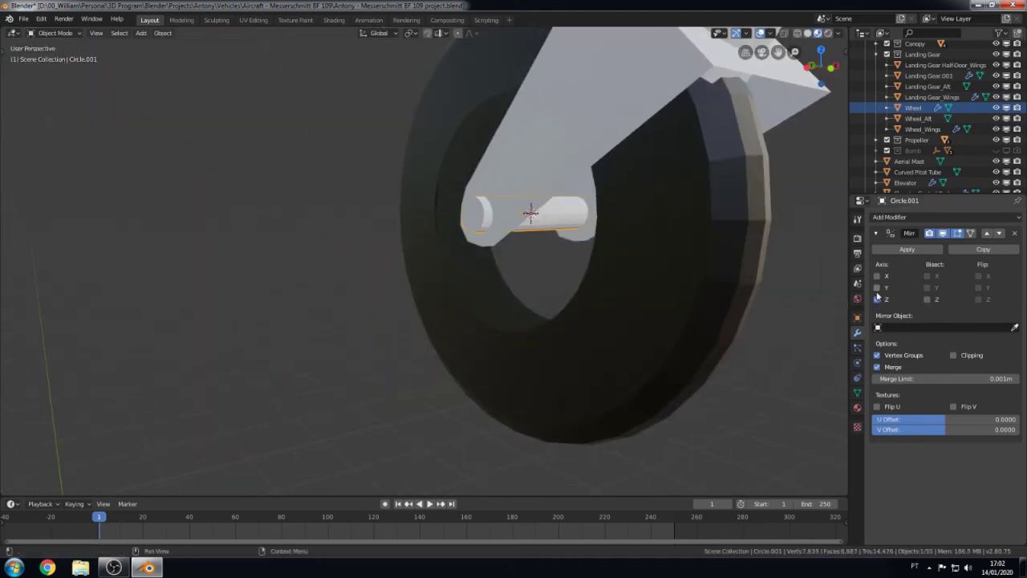
pyautogui.moveTo(498, 301)
pyautogui.mouseDown(button='middle')
pyautogui.moveTo(623, 292)
pyautogui.moveTo(561, 305)
pyautogui.moveTo(488, 250)
pyautogui.moveTo(453, 248)
pyautogui.moveTo(289, 306)
pyautogui.moveTo(371, 290)
pyautogui.mouseUp(button='middle')
# Step: View the plane from the side, select the fuselage and save the project
pyautogui.click(163, 33)
pyautogui.scroll(-3, 551, 282)
pyautogui.scroll(3, 551, 283)
pyautogui.press('KP_3')
pyautogui.scroll(5, 455, 251)
pyautogui.scroll(-10, 456, 253)
pyautogui.click(342, 291)
pyautogui.scroll(3, 342, 290)
pyautogui.click(343, 290)
pyautogui.scroll(-2, 371, 291)
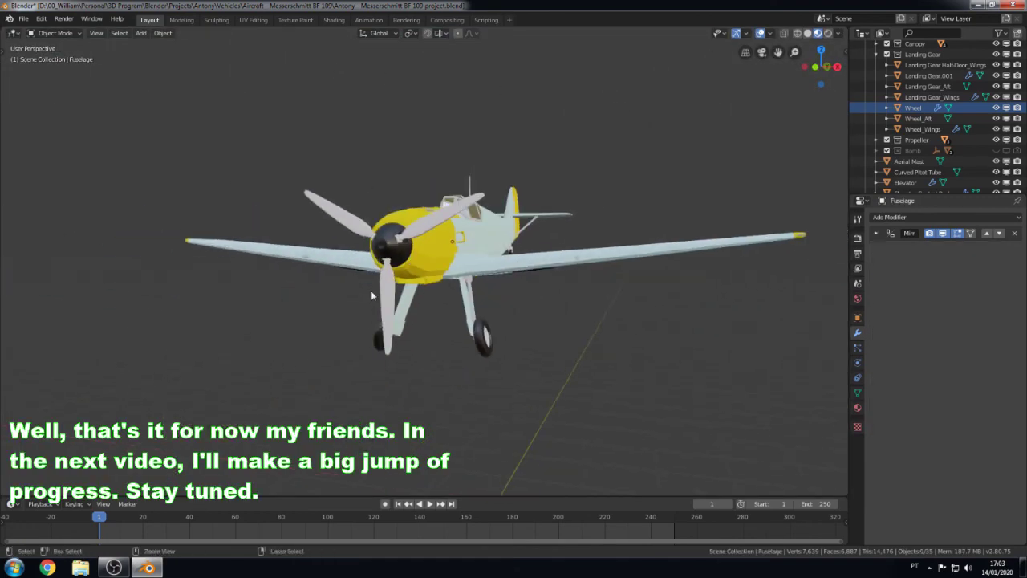
pyautogui.hotkey('ctrl', 's')
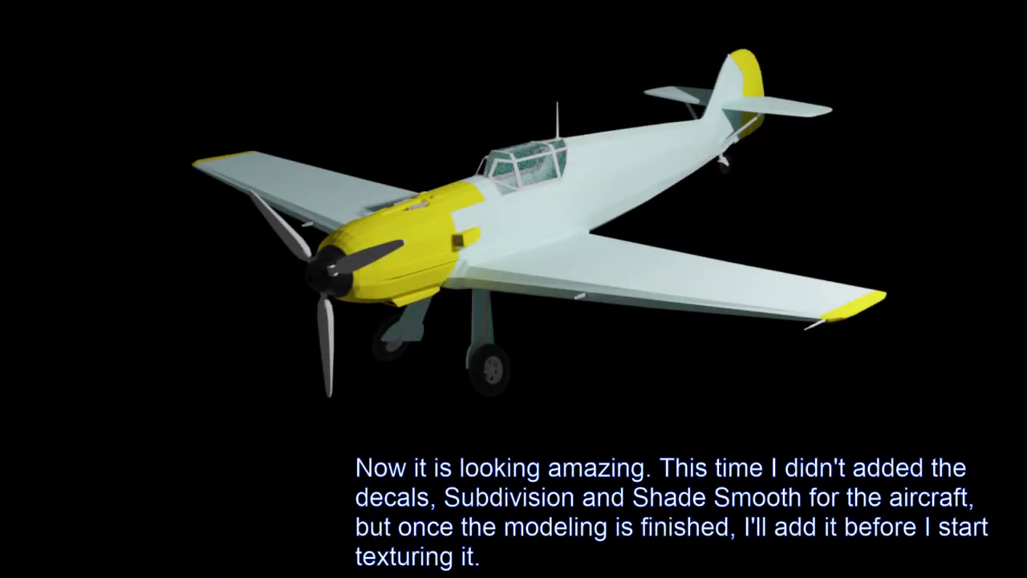